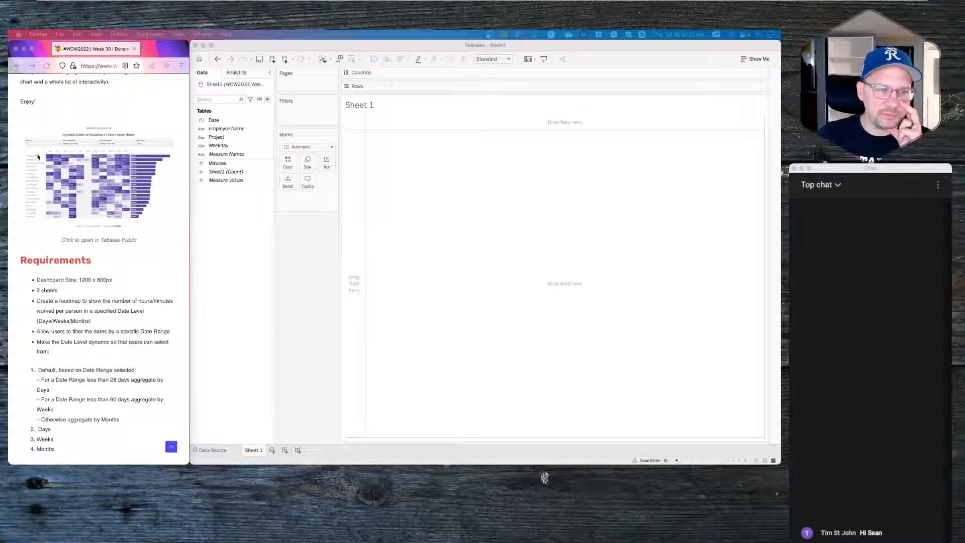
- Open the finished Dynamic Dates work-hours viz in a new tab and scroll through it on Tableau Public
right_click(91, 162)
click(102, 170)
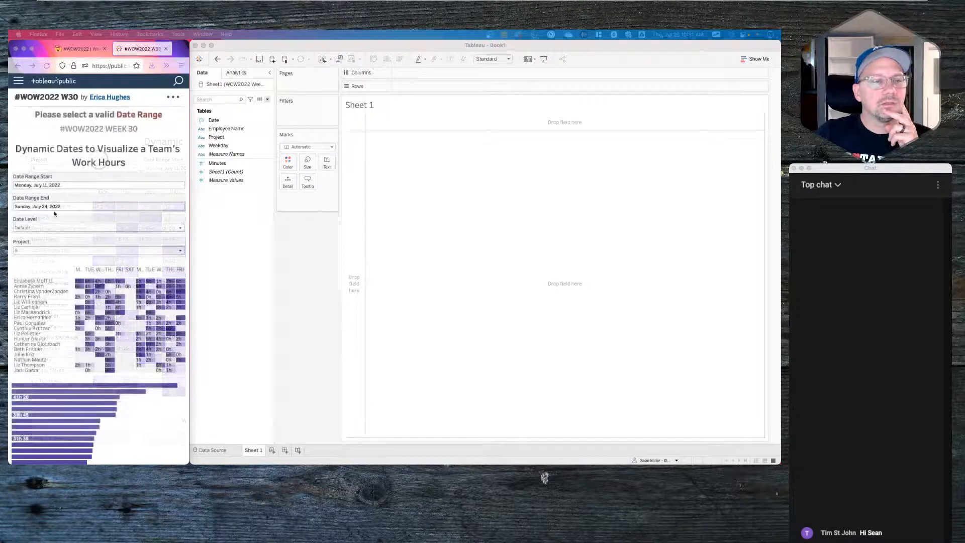
scroll(79, 285, down, 2)
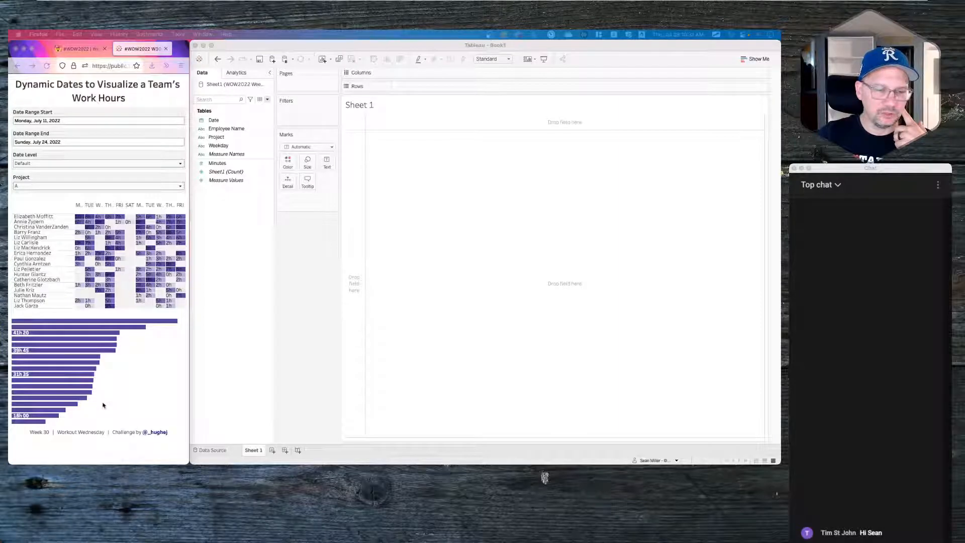
scroll(129, 386, down, 3)
scroll(129, 386, up, 6)
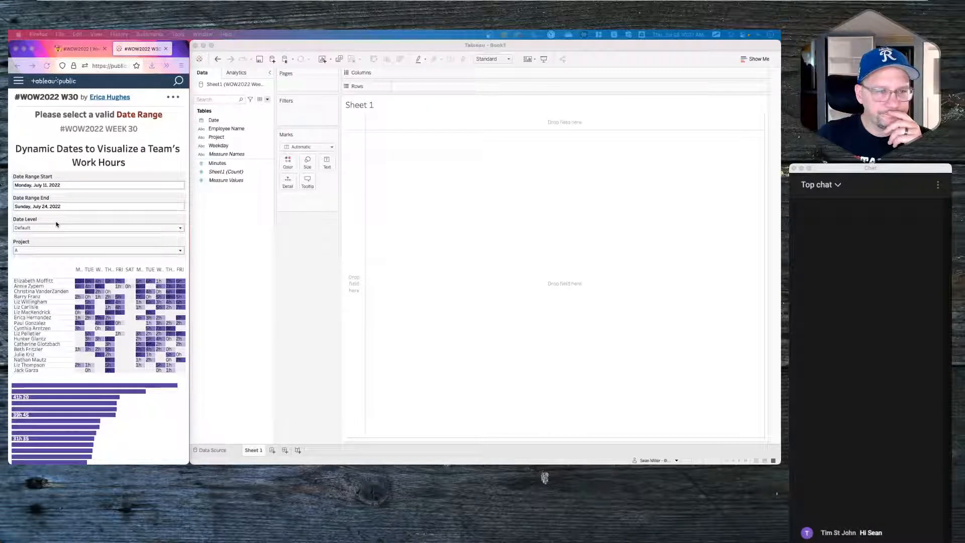
click(83, 184)
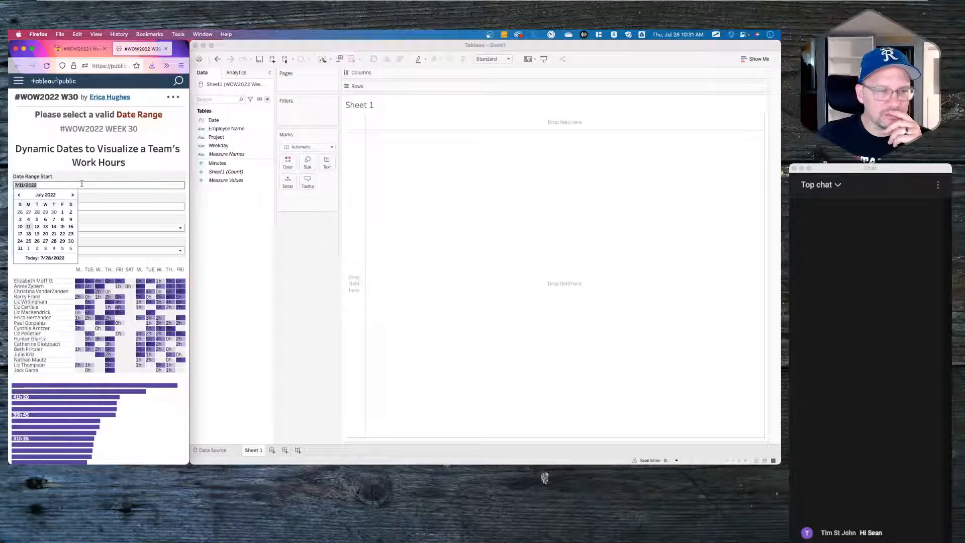
click(95, 177)
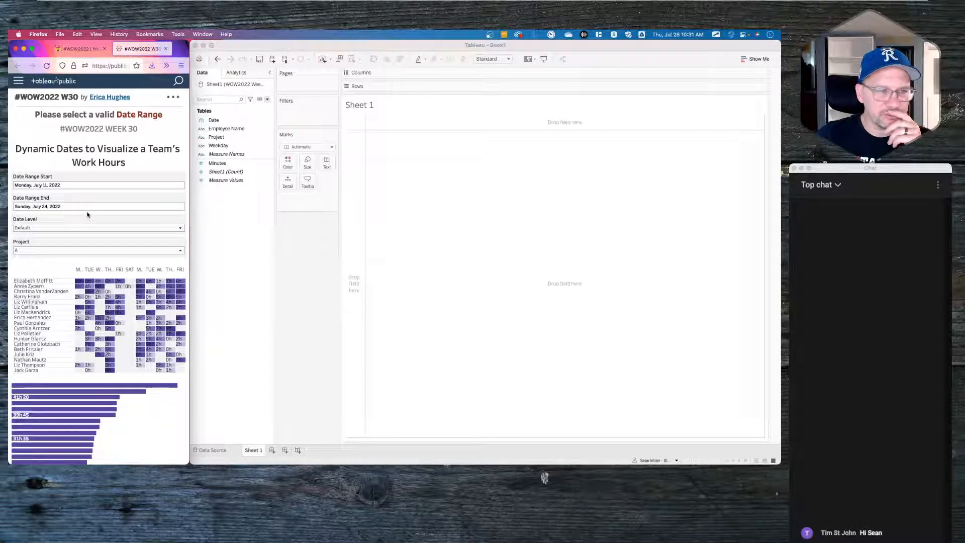
click(73, 228)
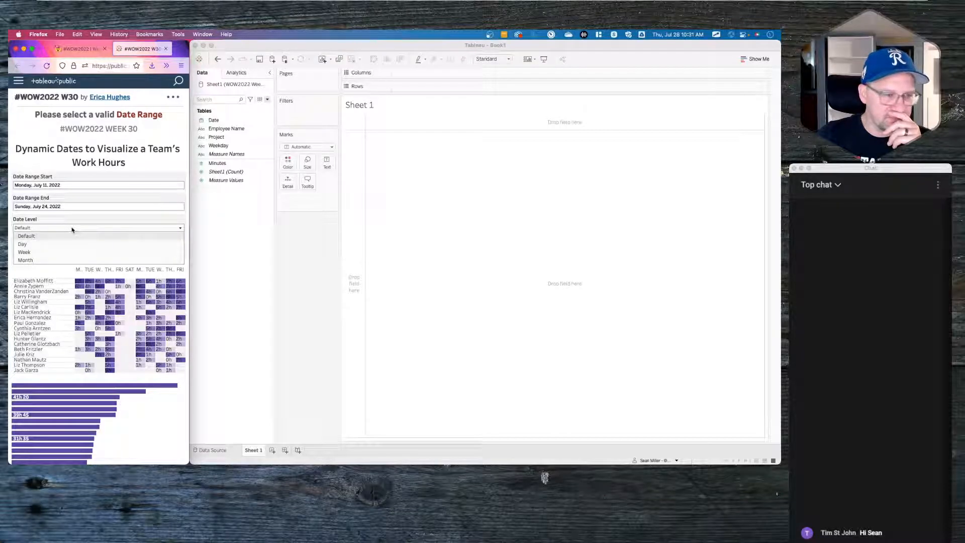
click(75, 227)
click(65, 251)
click(64, 251)
mouse_move(143, 335)
mouse_move(176, 283)
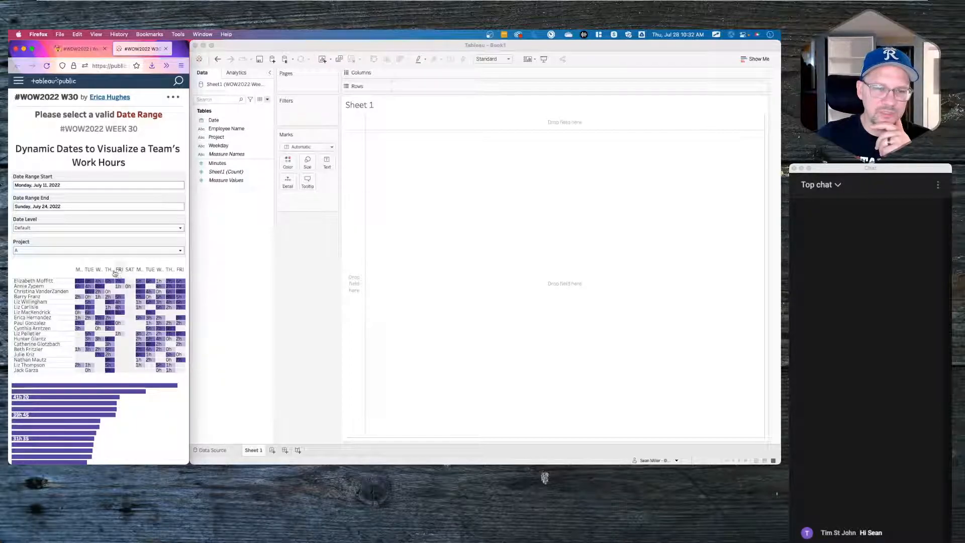
mouse_move(77, 317)
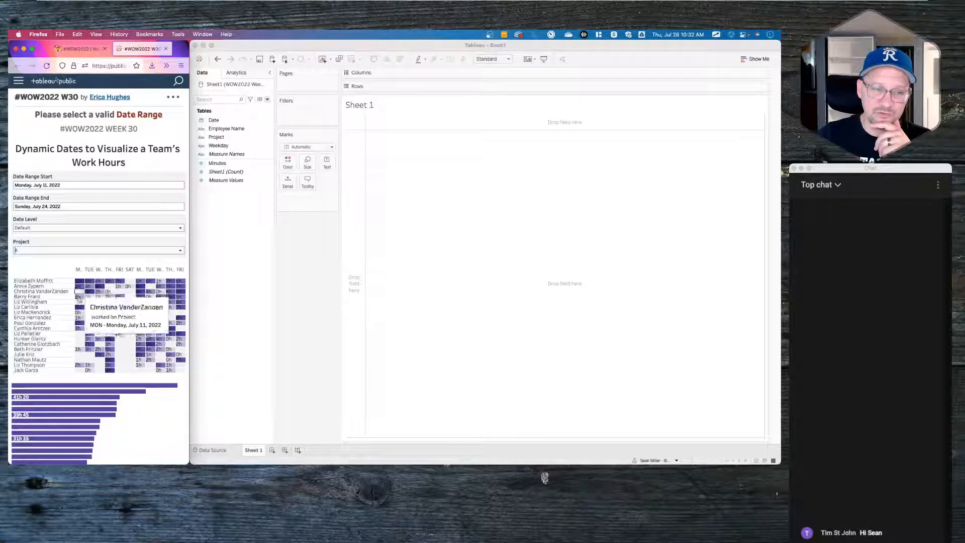
mouse_move(97, 287)
mouse_move(89, 342)
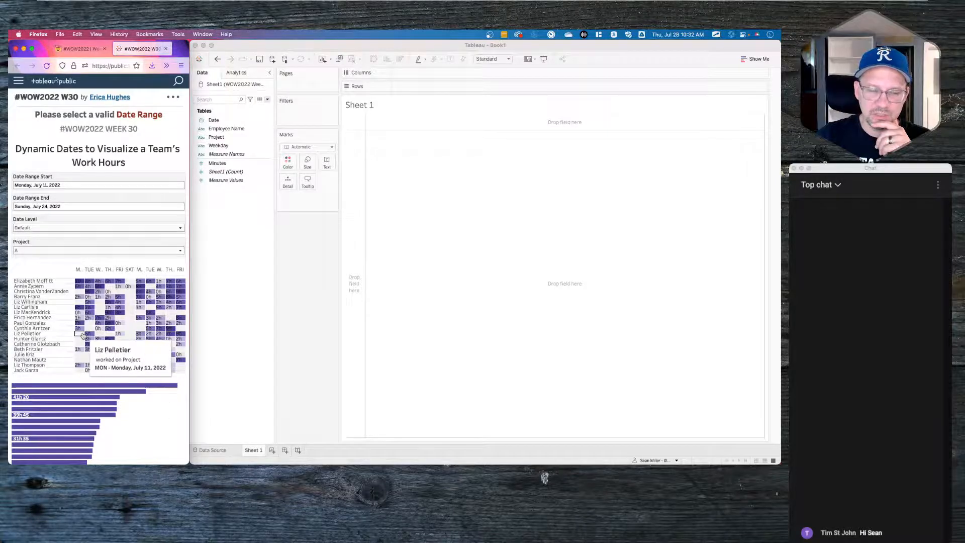
mouse_move(133, 308)
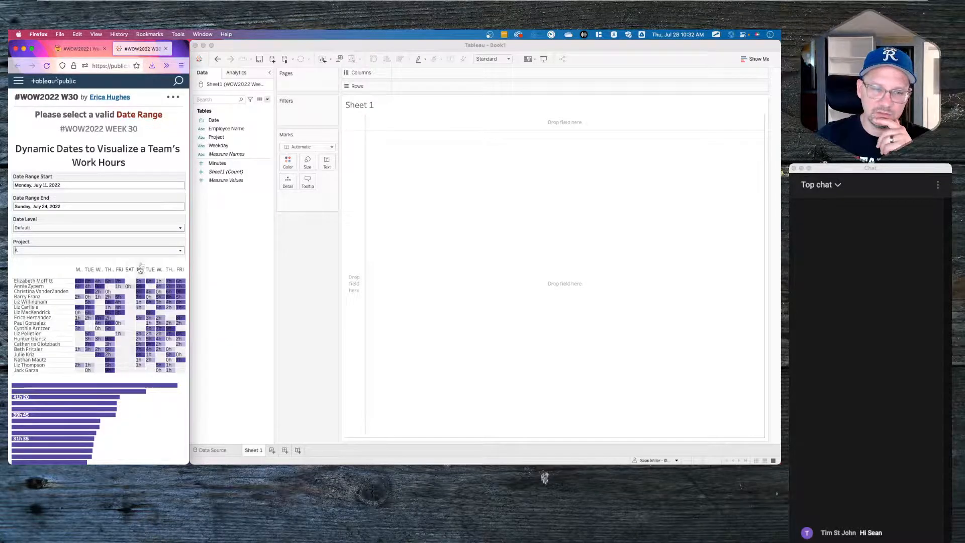
mouse_move(131, 388)
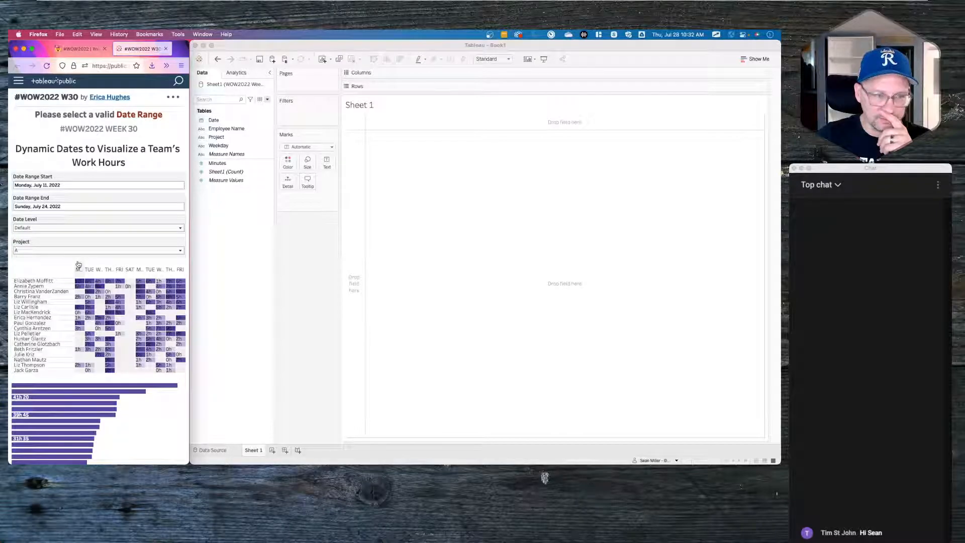
click(50, 227)
click(44, 244)
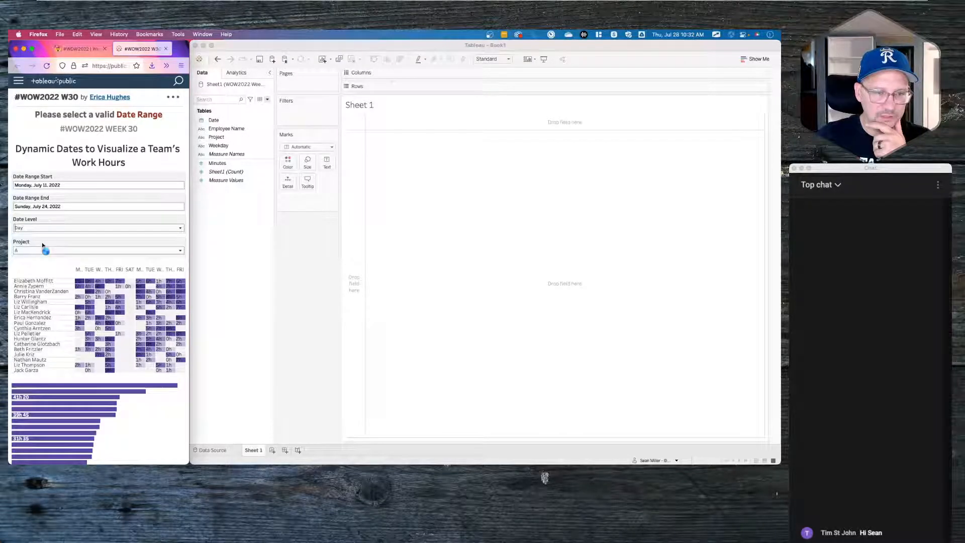
click(51, 228)
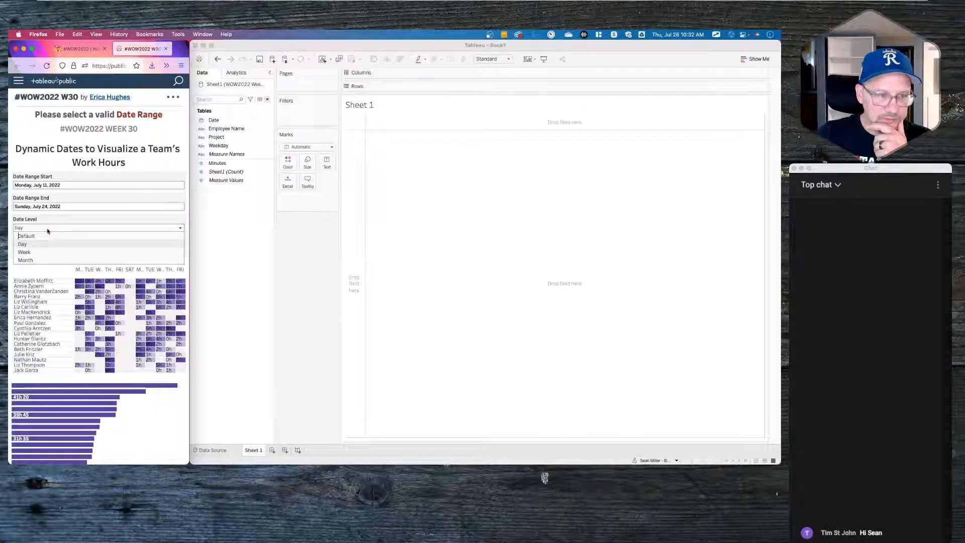
click(36, 250)
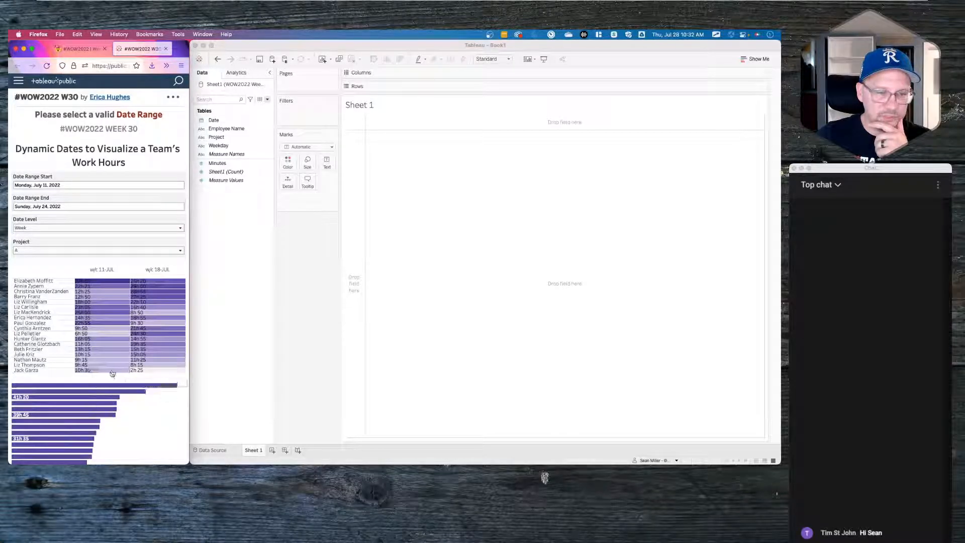
click(33, 228)
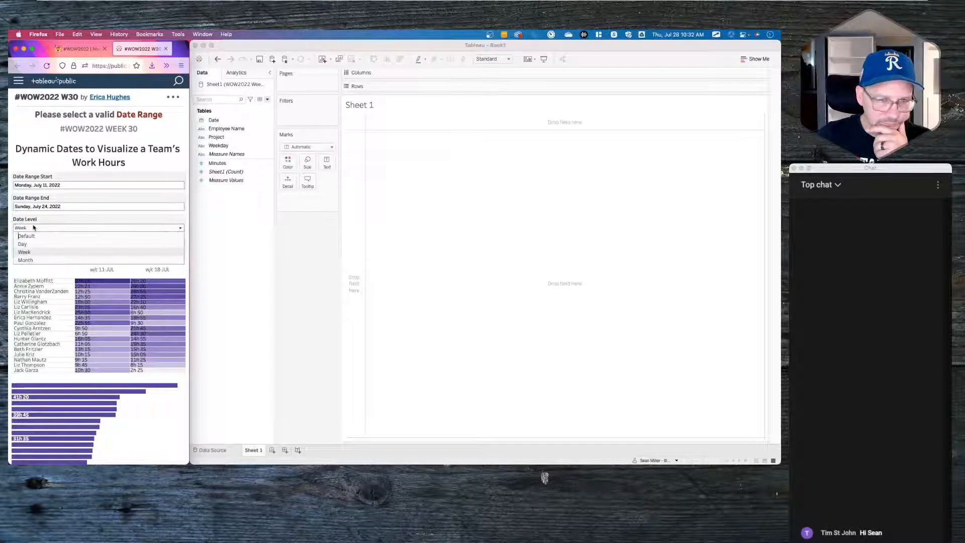
click(31, 261)
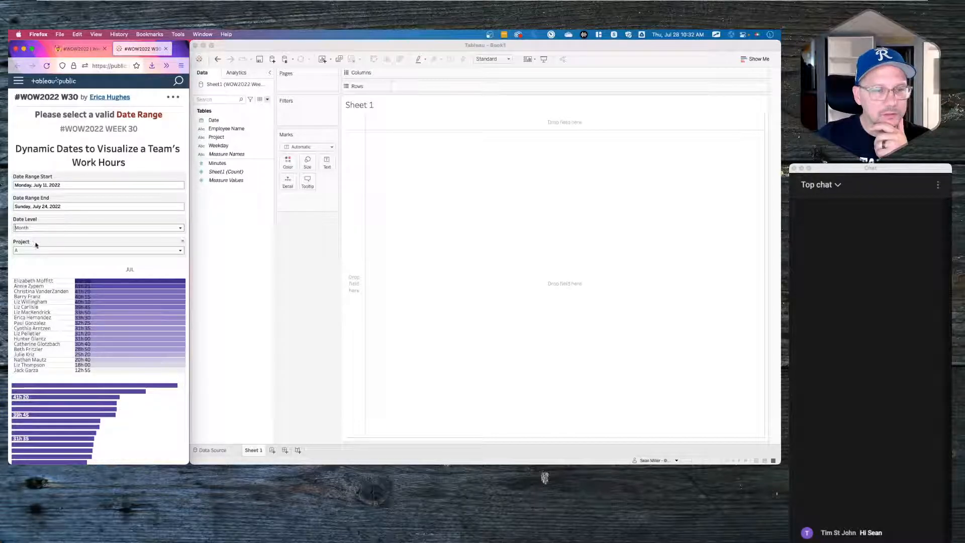
click(33, 229)
click(36, 236)
click(37, 250)
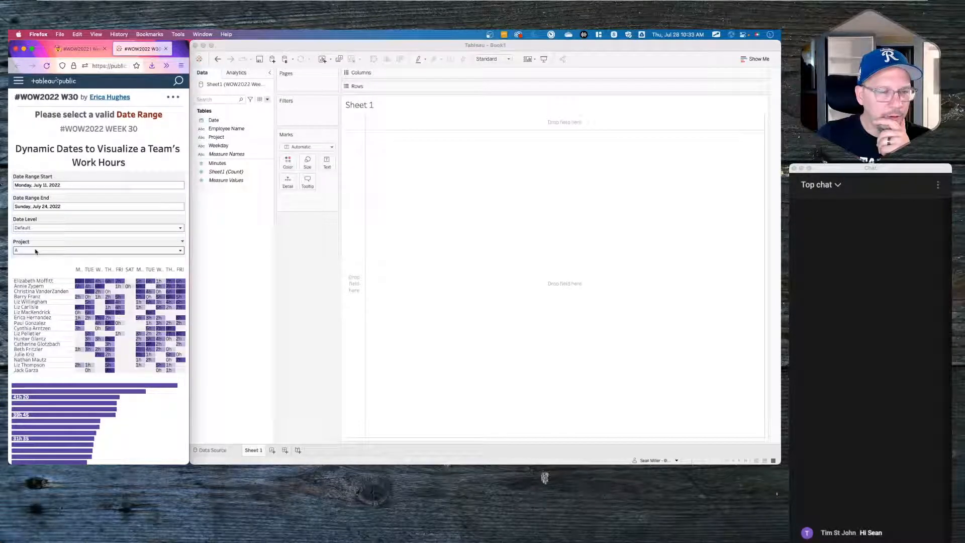
click(31, 267)
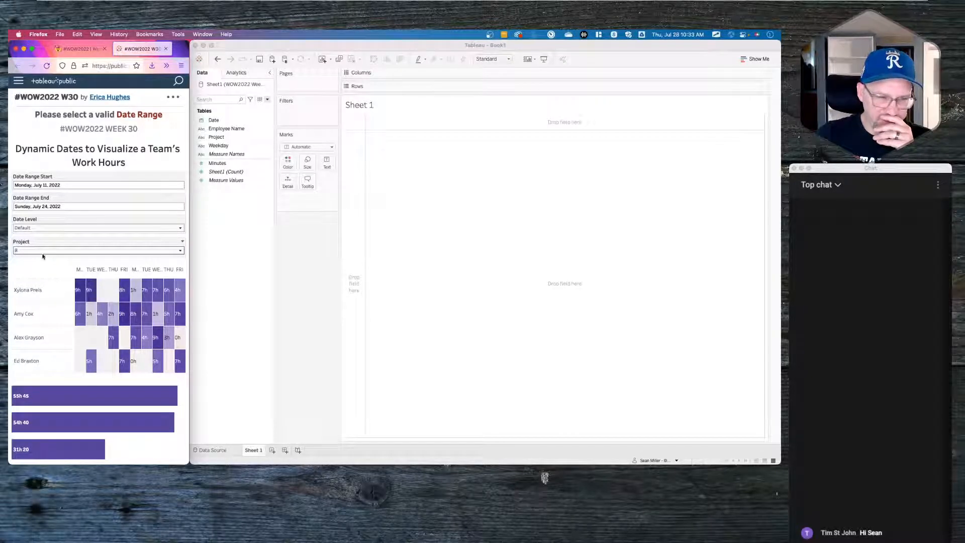
click(44, 251)
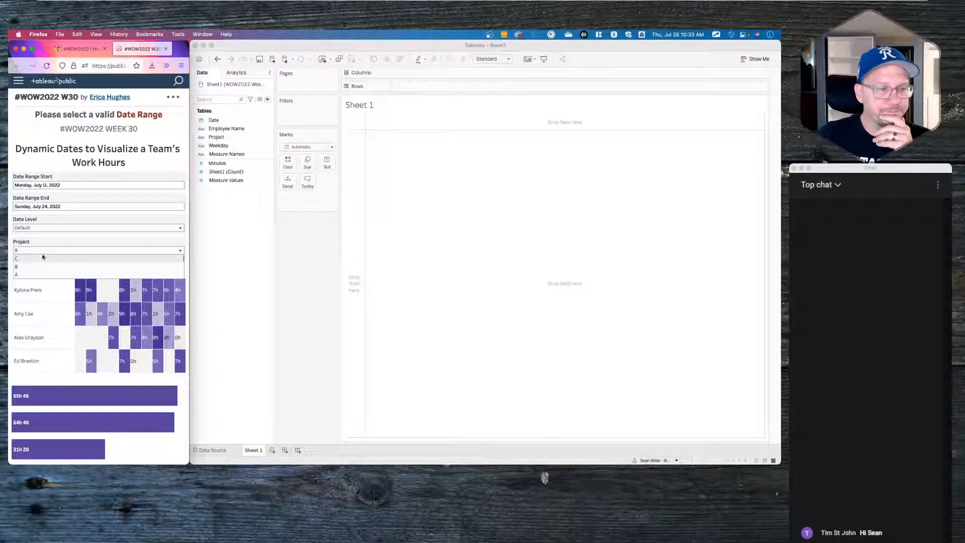
click(28, 277)
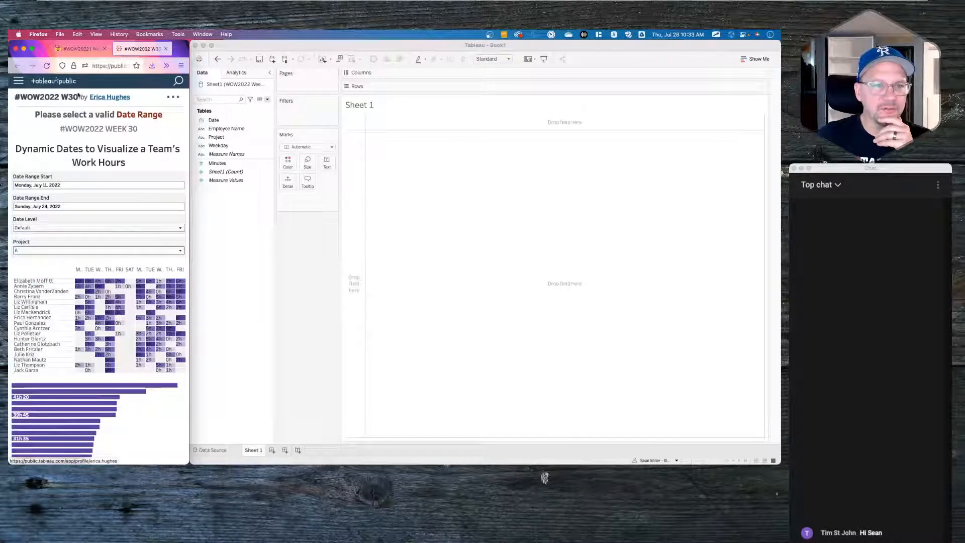
click(82, 50)
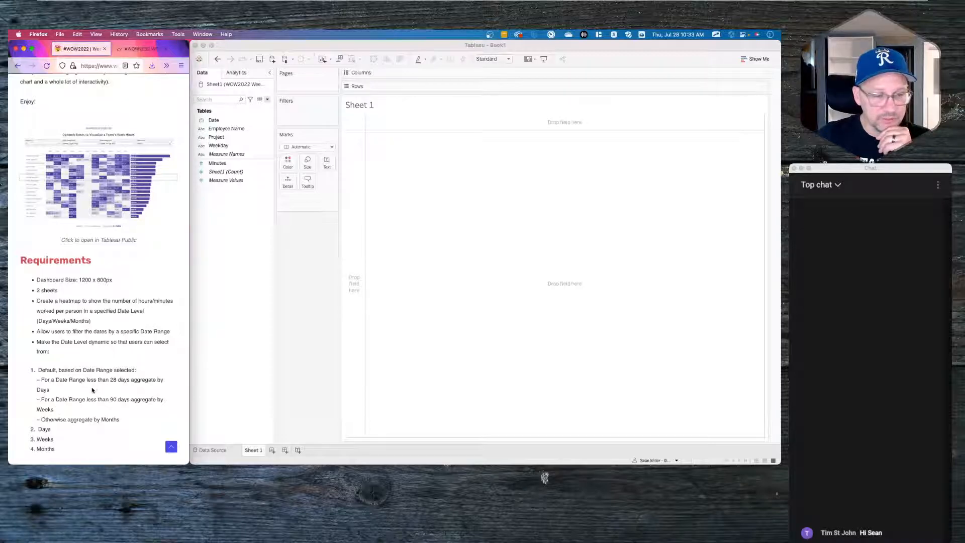
- Scroll through the challenge Requirements list in Firefox, then switch to the Tableau workbook
scroll(92, 389, down, 2)
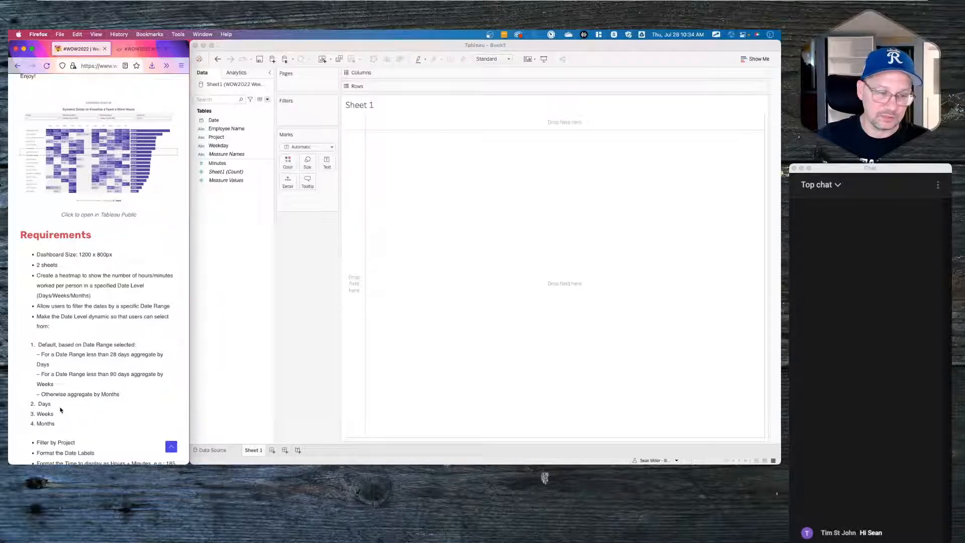
scroll(62, 423, down, 5)
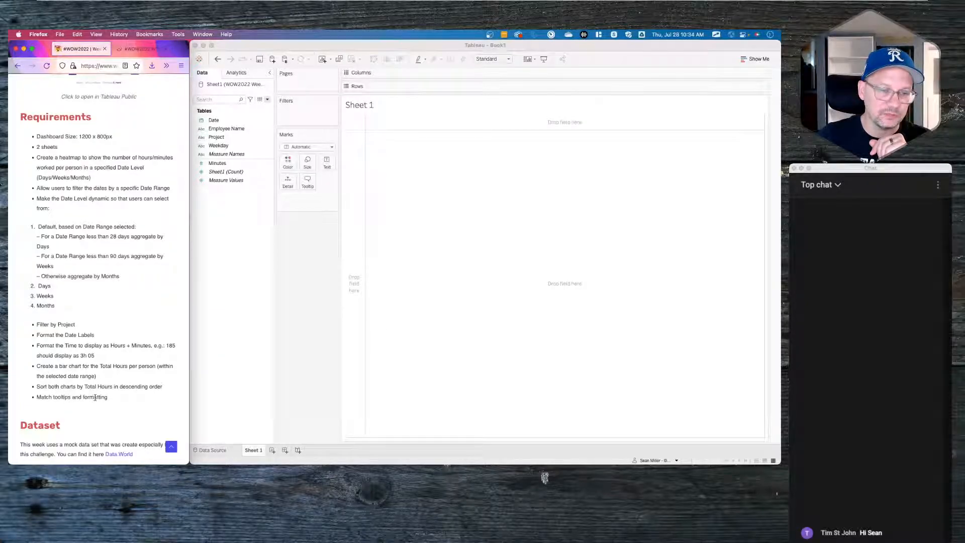
click(229, 250)
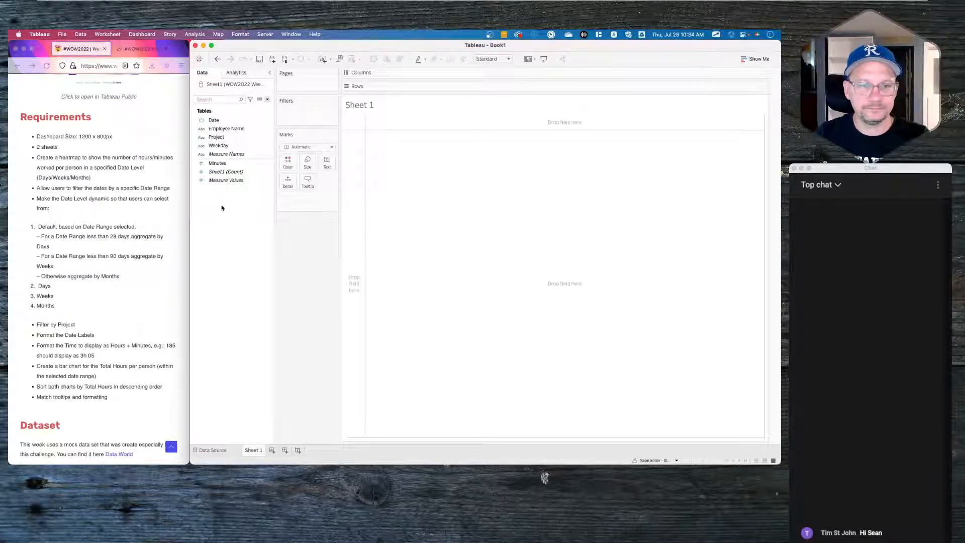
- Put Employee Name on Rows and filter Project to only A
click(210, 99)
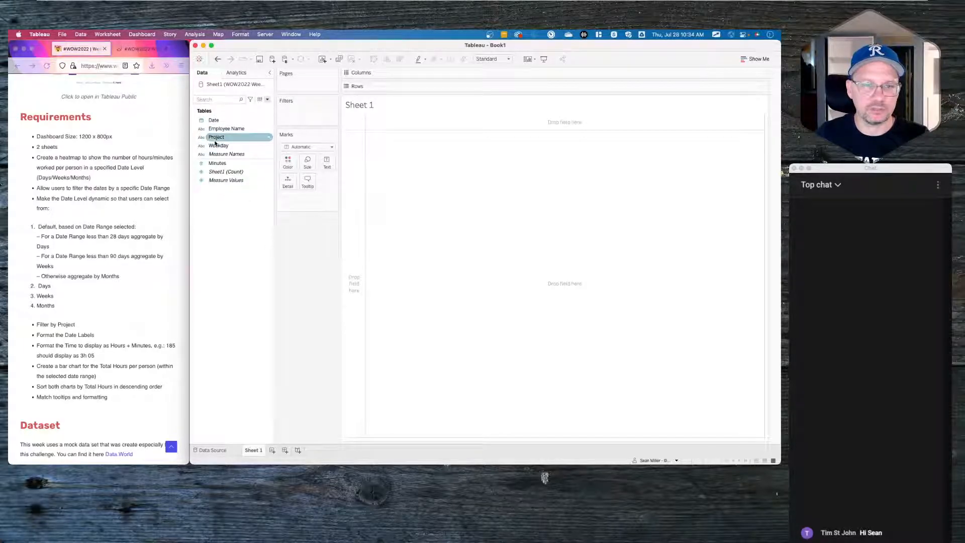
click(226, 128)
drag(226, 128, 423, 86)
click(209, 162)
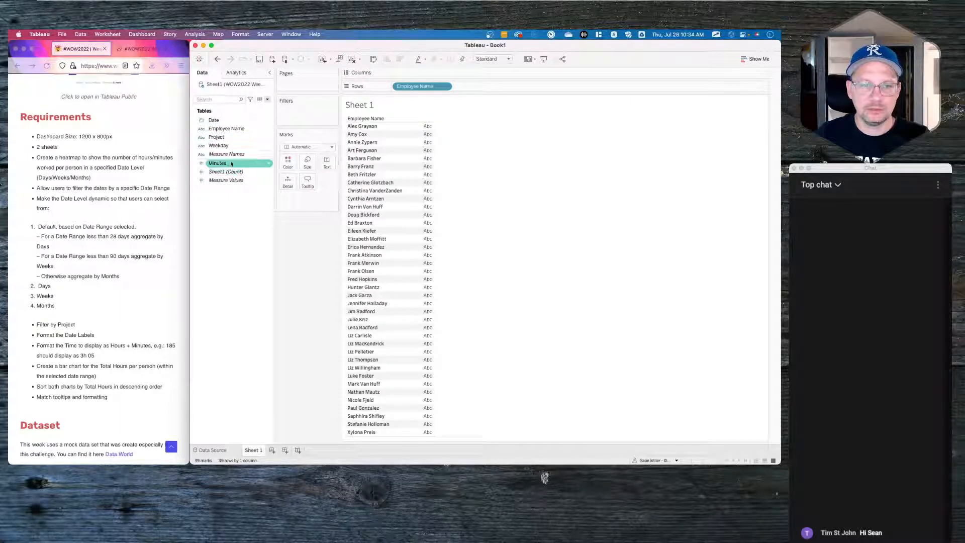
drag(227, 129, 295, 121)
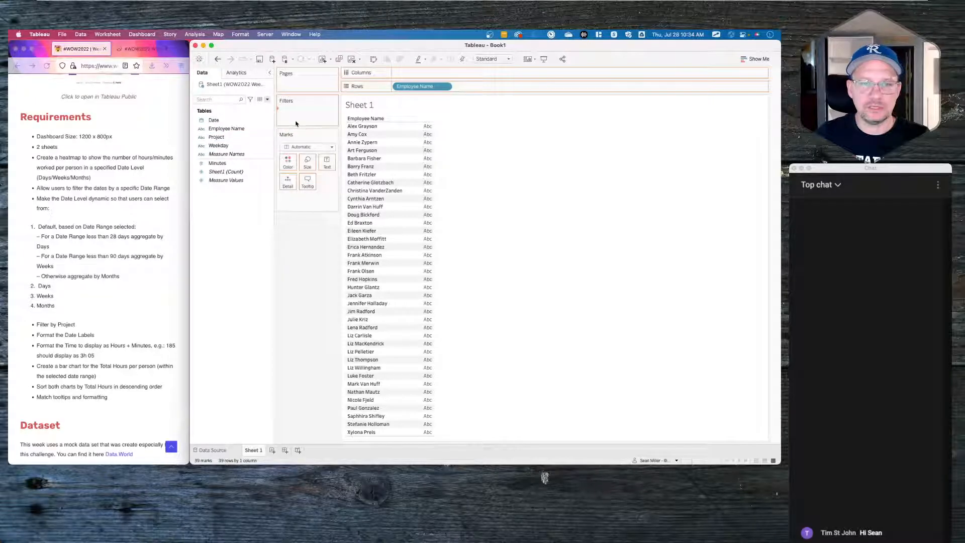
click(415, 186)
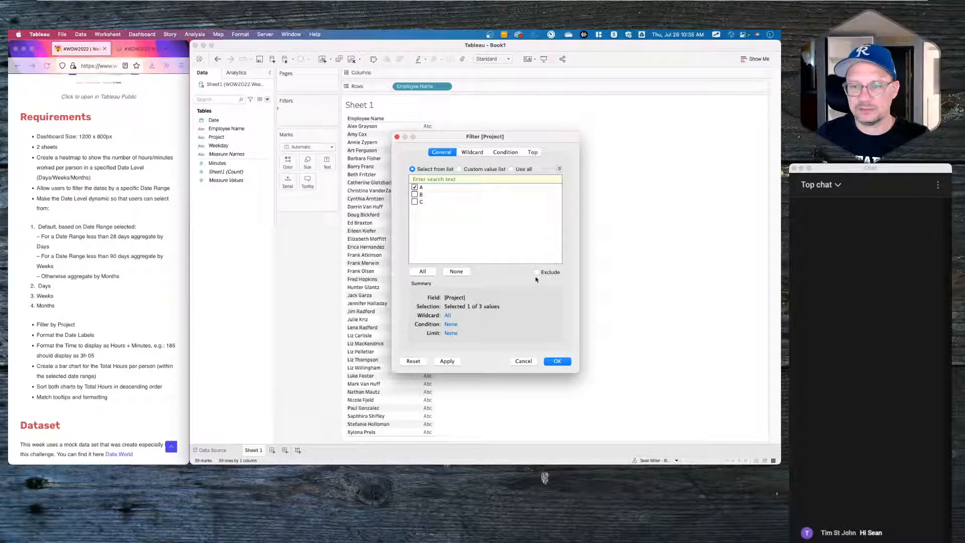
click(558, 361)
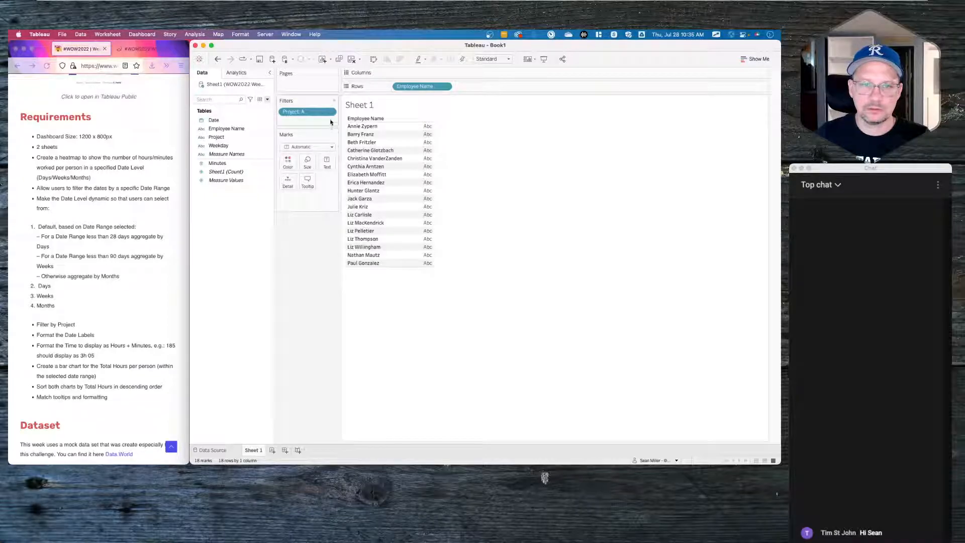
- Apply the Project filter to all worksheets using this data source
click(330, 111)
mouse_move(327, 155)
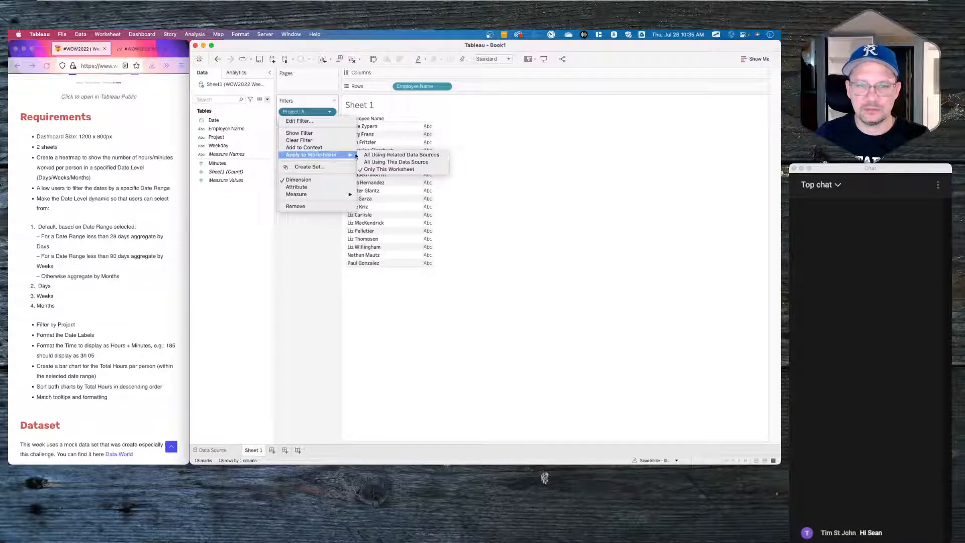
click(394, 163)
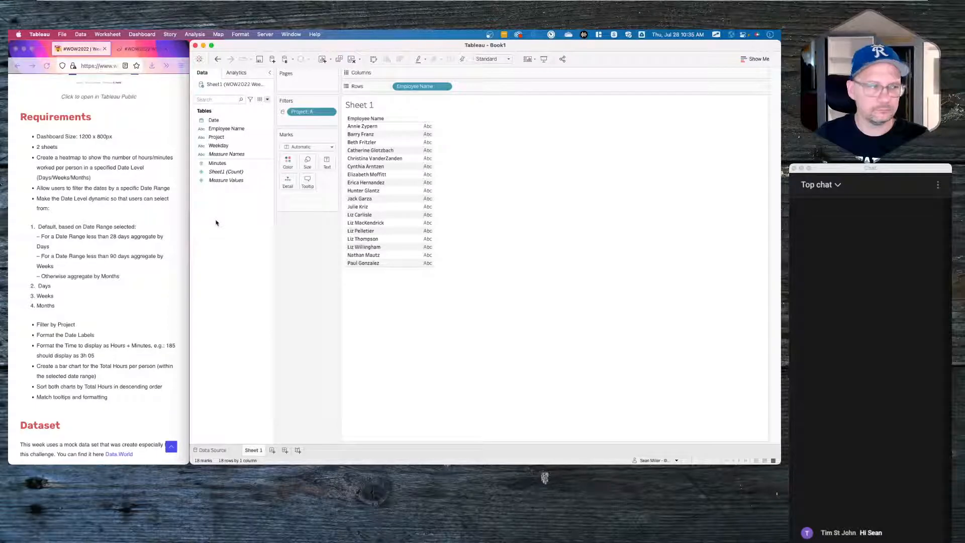
click(445, 86)
- Sort Employee Name descending by the sum of Minutes
click(421, 129)
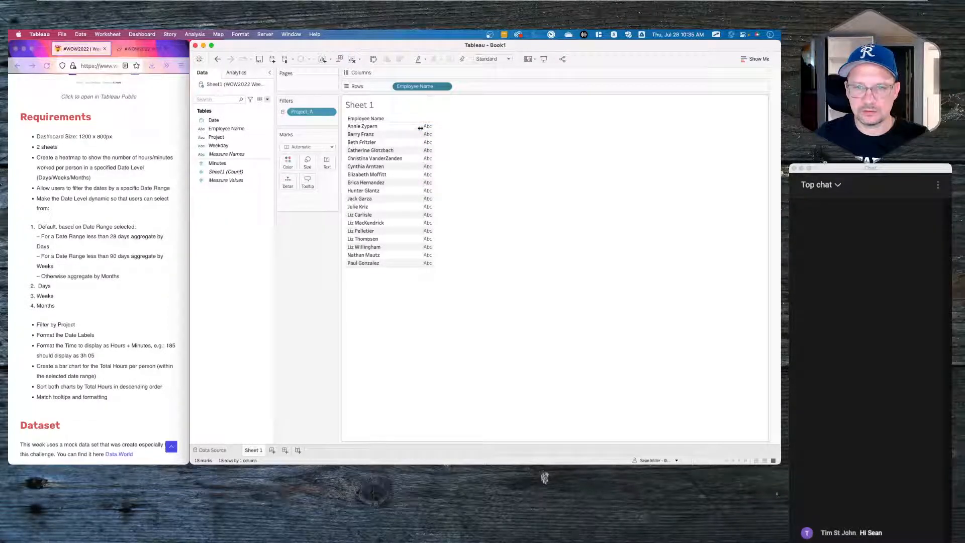
click(455, 277)
click(483, 245)
click(469, 267)
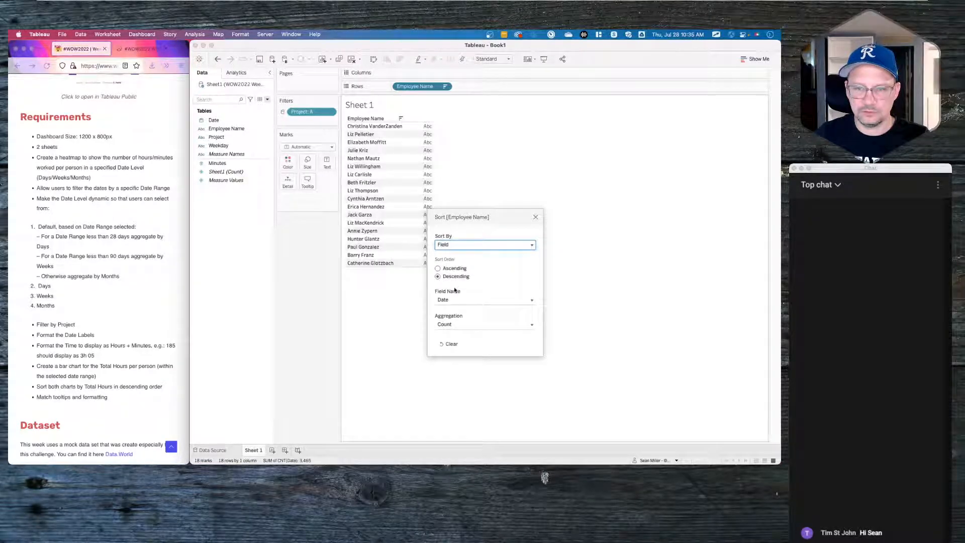
click(470, 324)
click(466, 301)
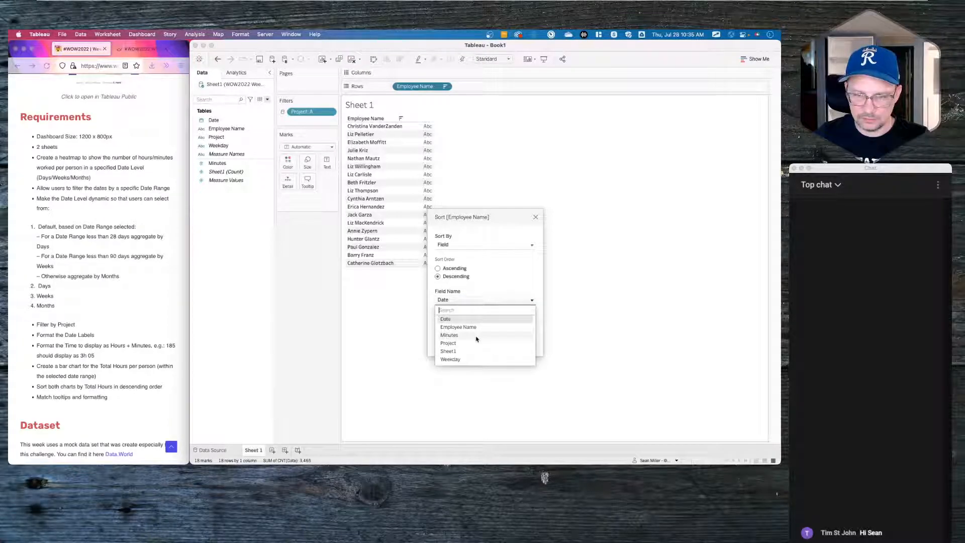
click(476, 339)
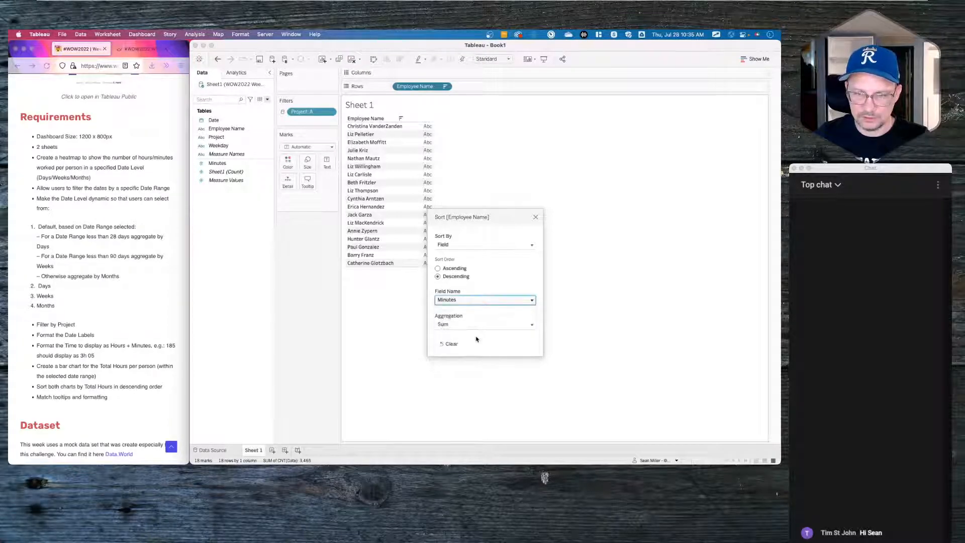
click(536, 218)
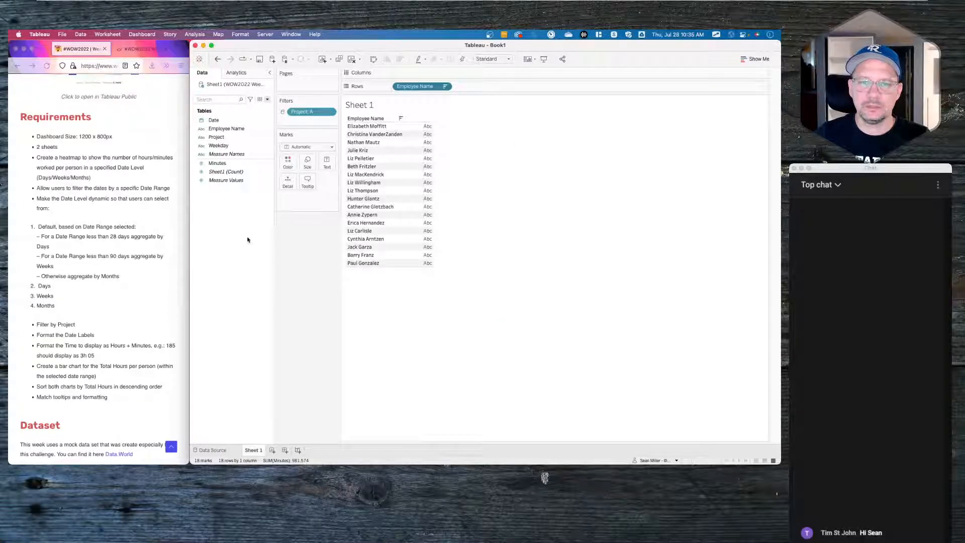
- Add Minutes to Columns to show total minutes per employee as horizontal bars
right_click(226, 245)
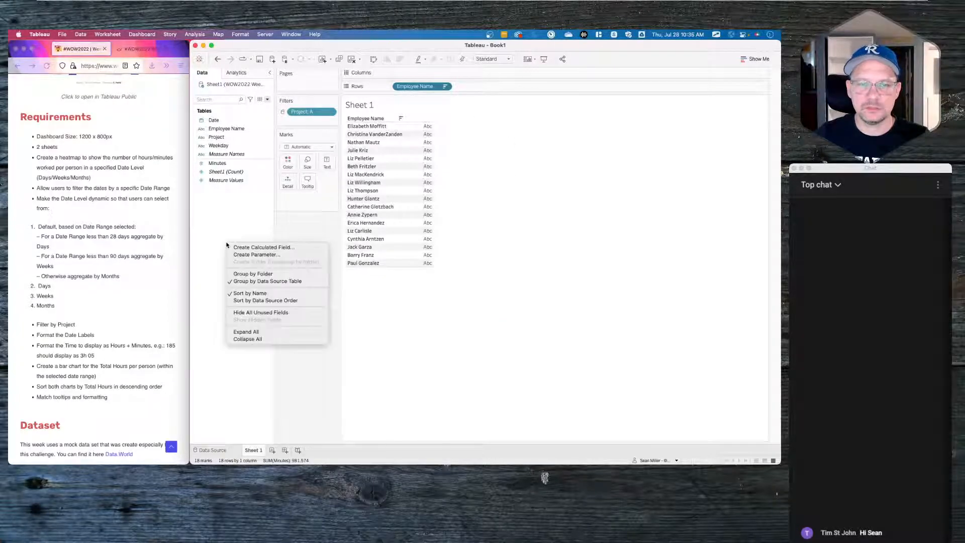
click(242, 216)
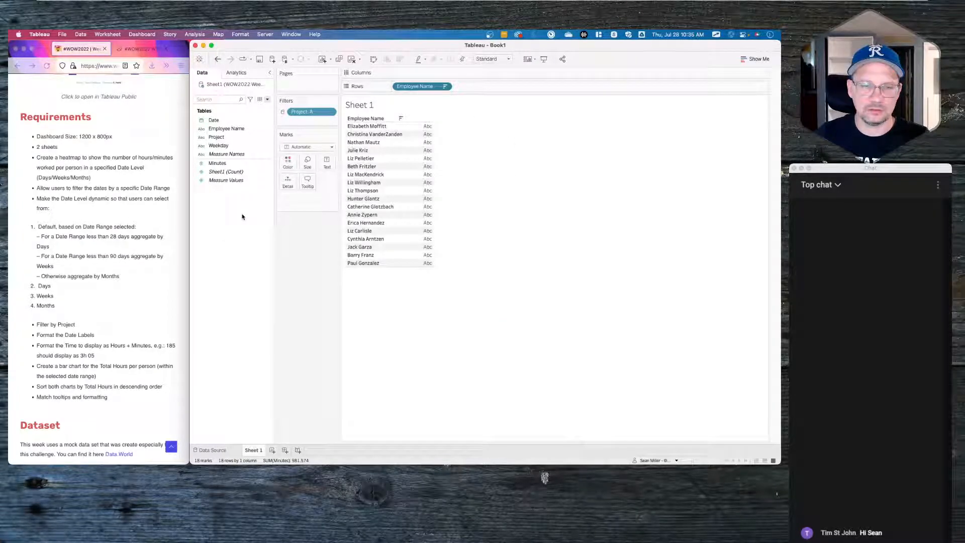
click(225, 146)
drag(218, 163, 426, 73)
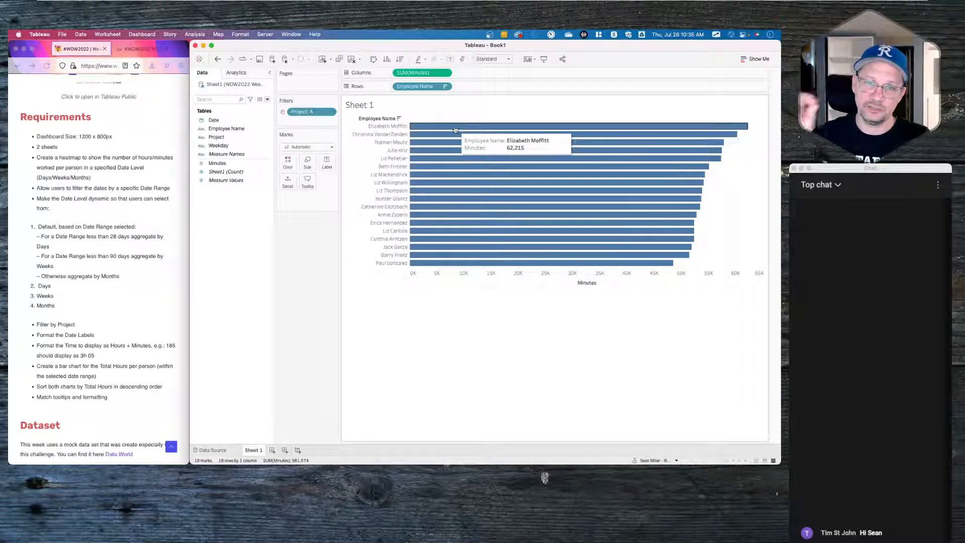
- Create a new calculated field named Number of Hours
right_click(235, 232)
click(246, 238)
click(410, 212)
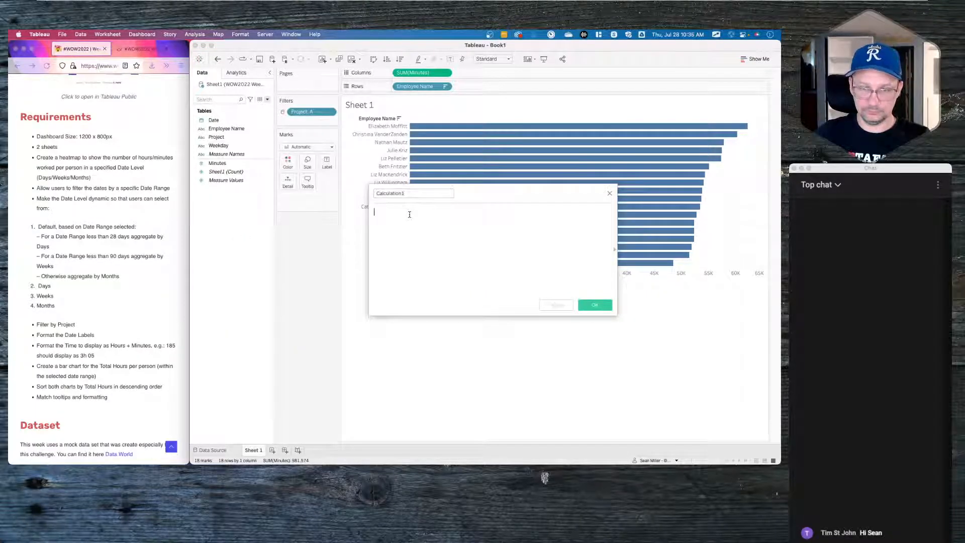
drag(498, 193, 480, 294)
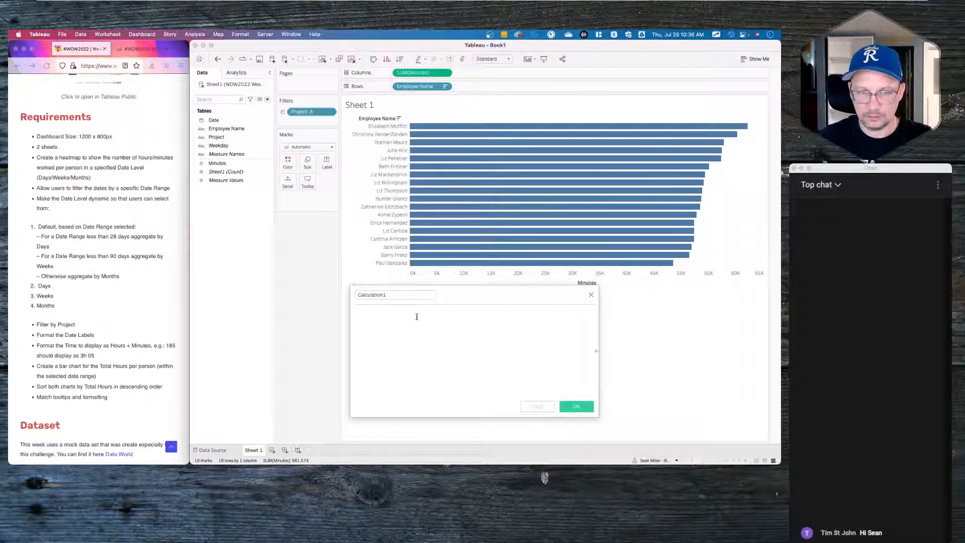
click(400, 295)
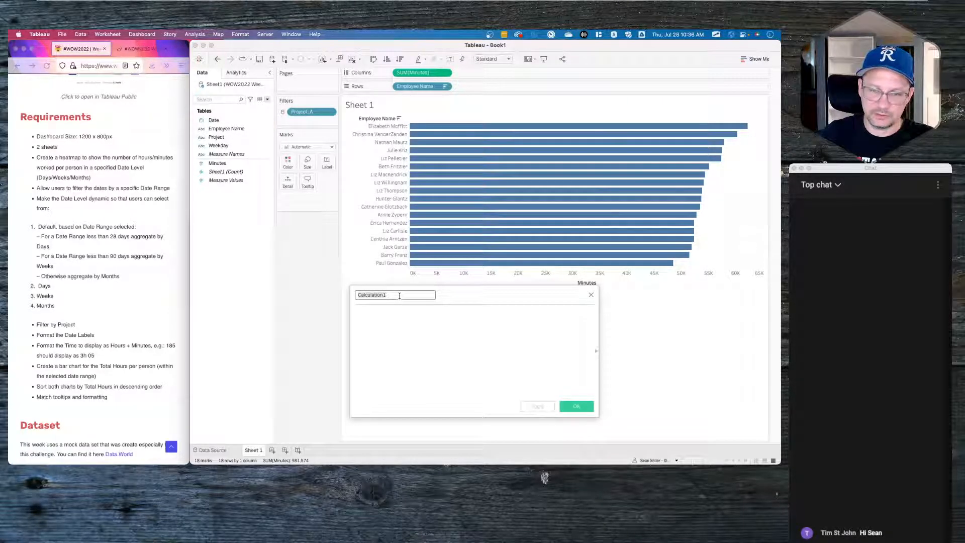
text(Number)
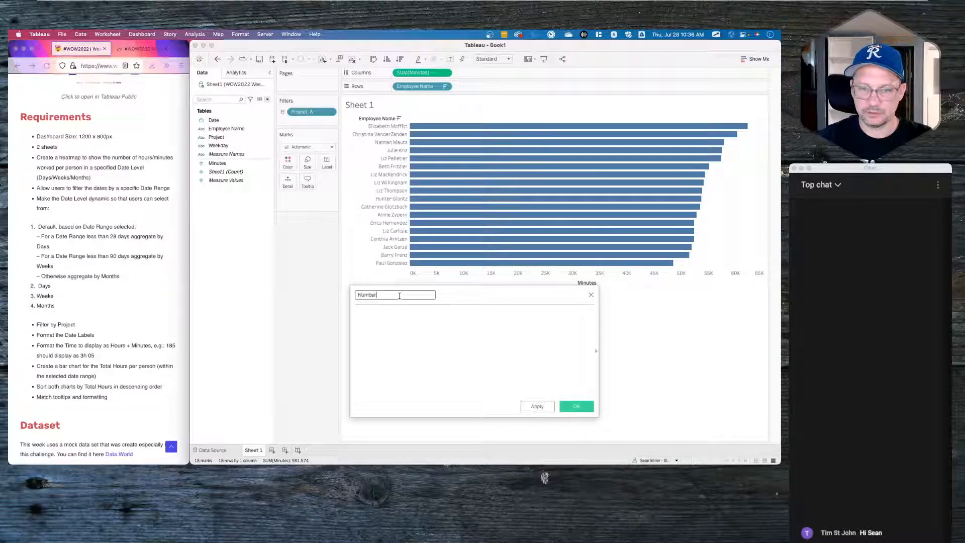
text( of Hours)
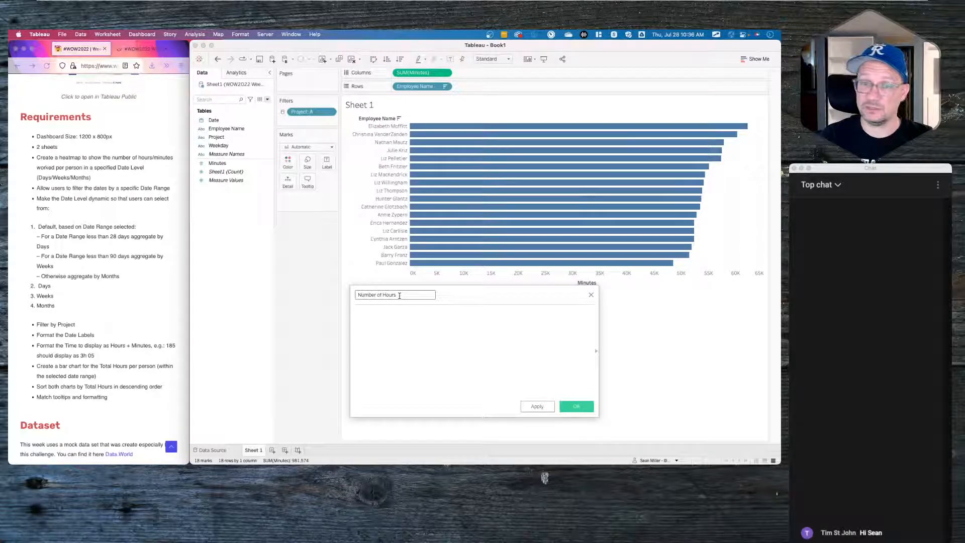
- Define Number of Hours as SUM([Minutes])/60, save it, and use it as the bar labels
key(Tab)
text(sum)
key(Return)
text(minu)
key(BackSpace)
key(BackSpace)
key(BackSpace)
key(BackSpace)
key(BackSpace)
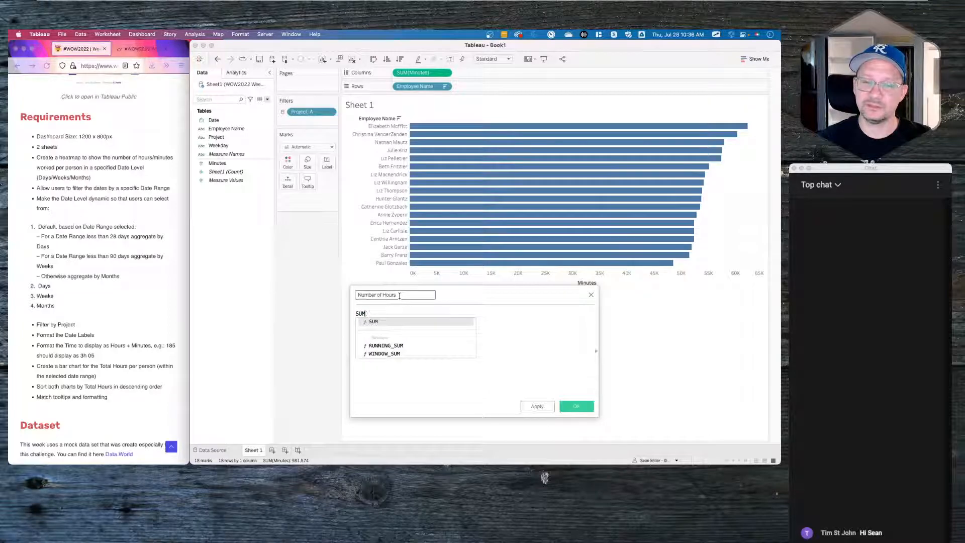
key(BackSpace)
key(BackSpace)
key(BackSpace)
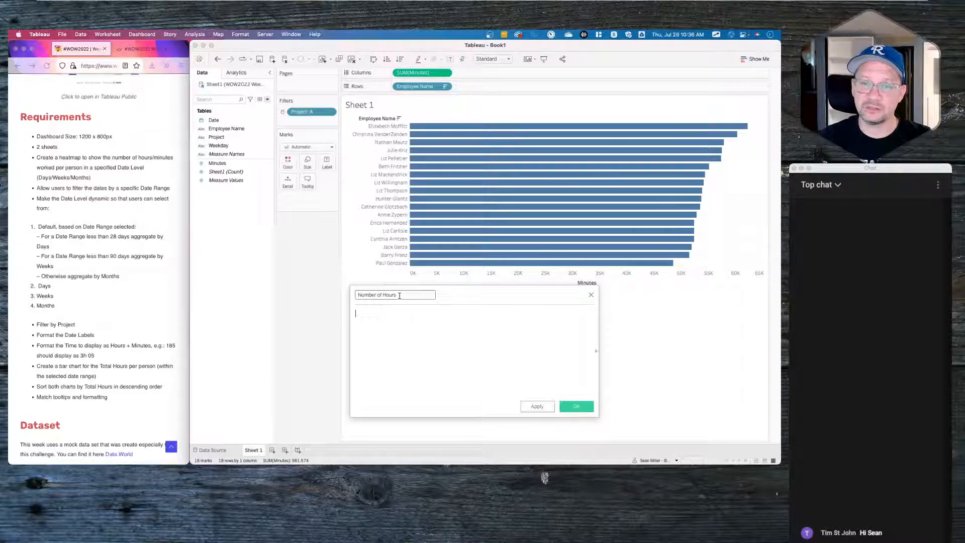
text(sum)
key(Return)
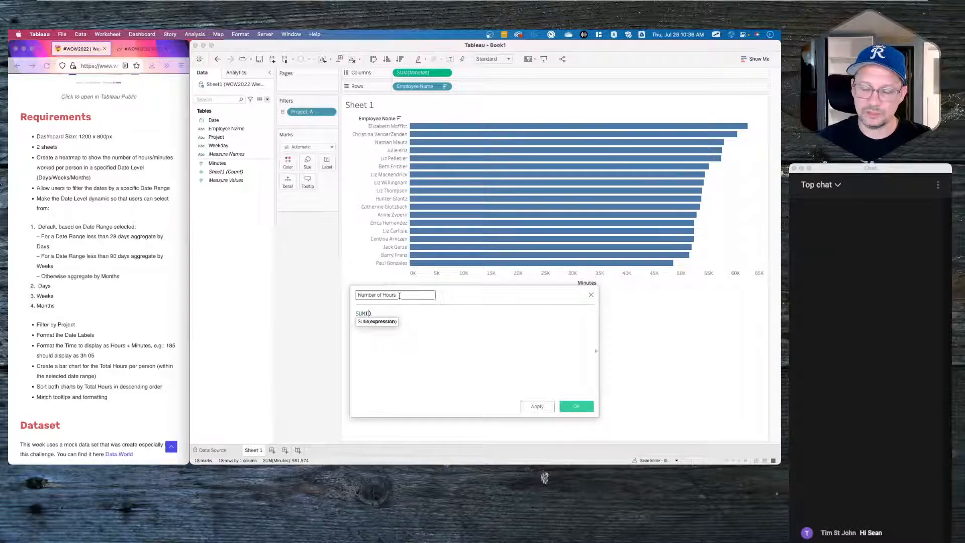
text(min)
key(Return)
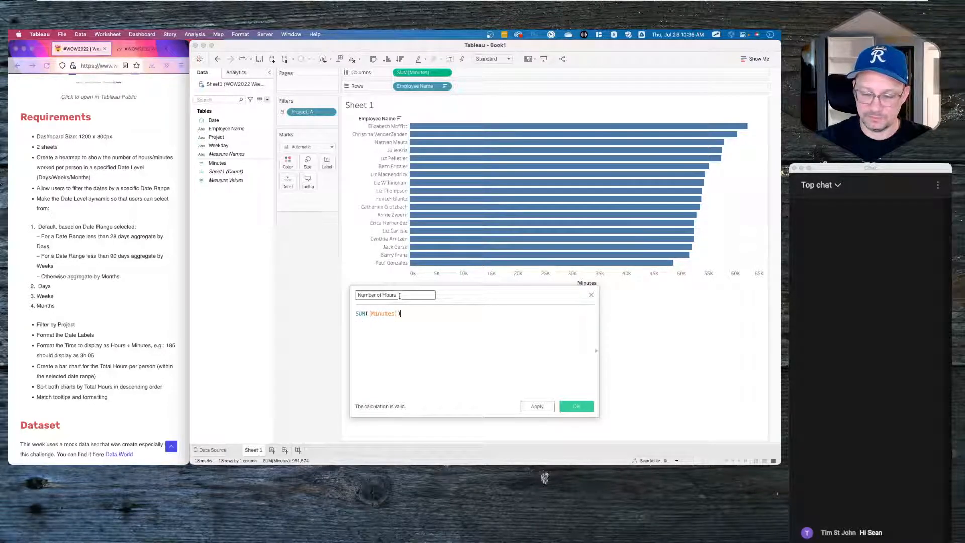
text(/)
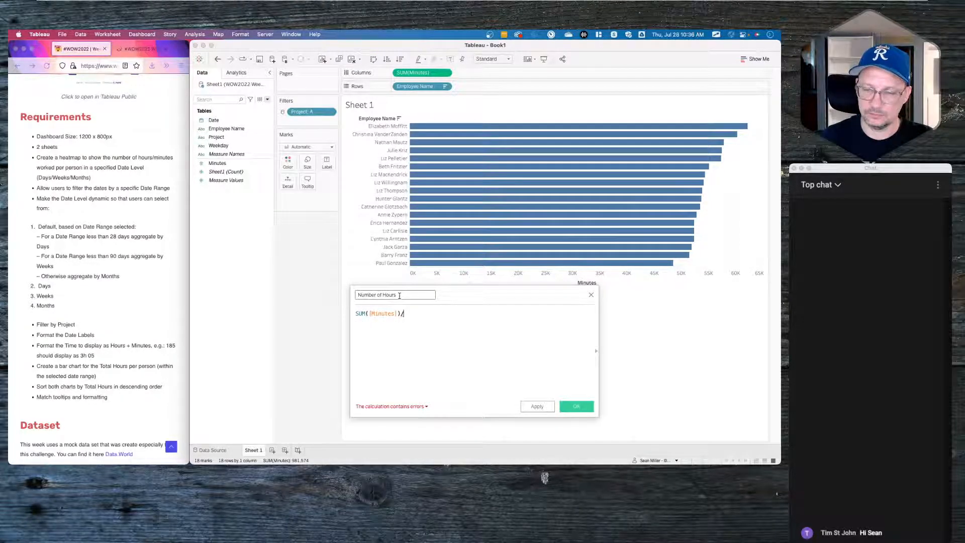
text(60)
click(507, 378)
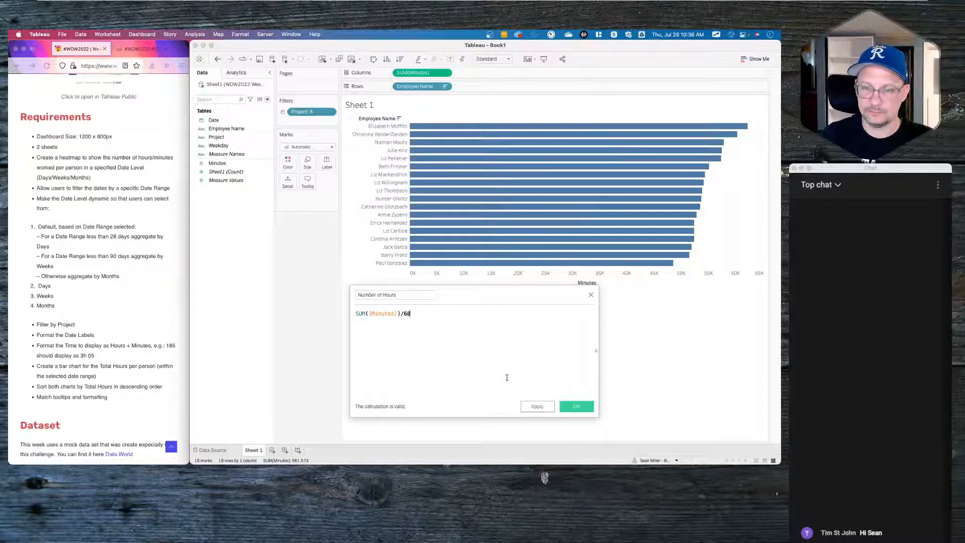
click(576, 406)
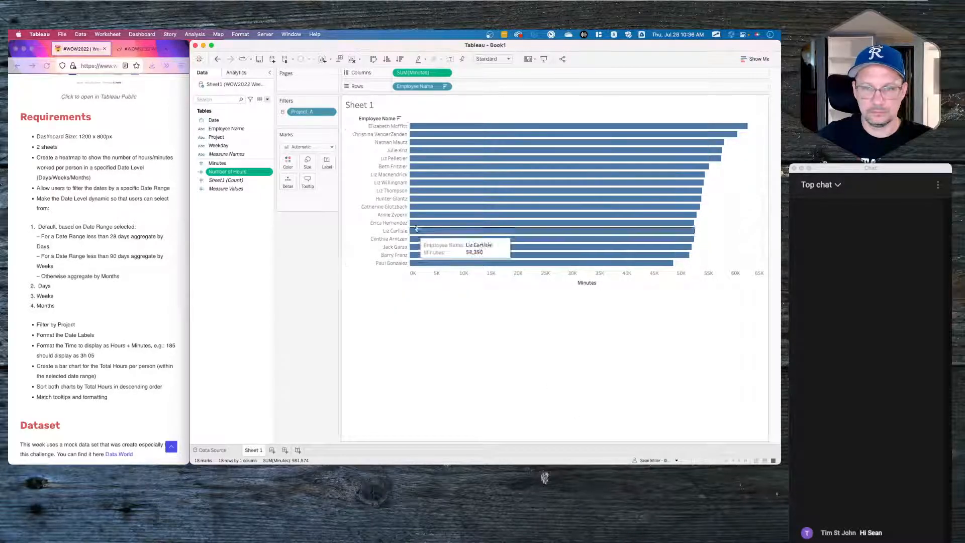
drag(245, 172, 327, 166)
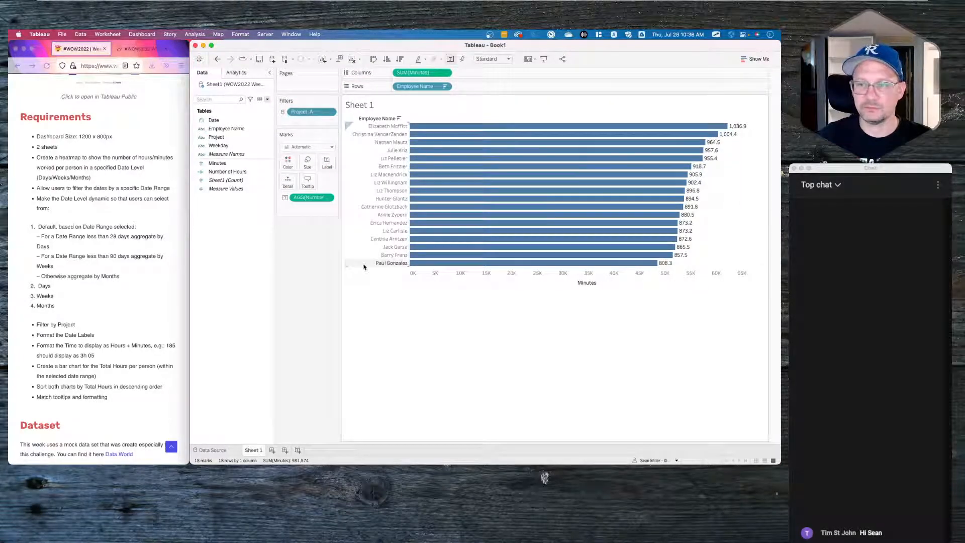
right_click(219, 232)
- Create a Default End Date calculation with the formula {MAX({MAX([Date])})}
click(232, 235)
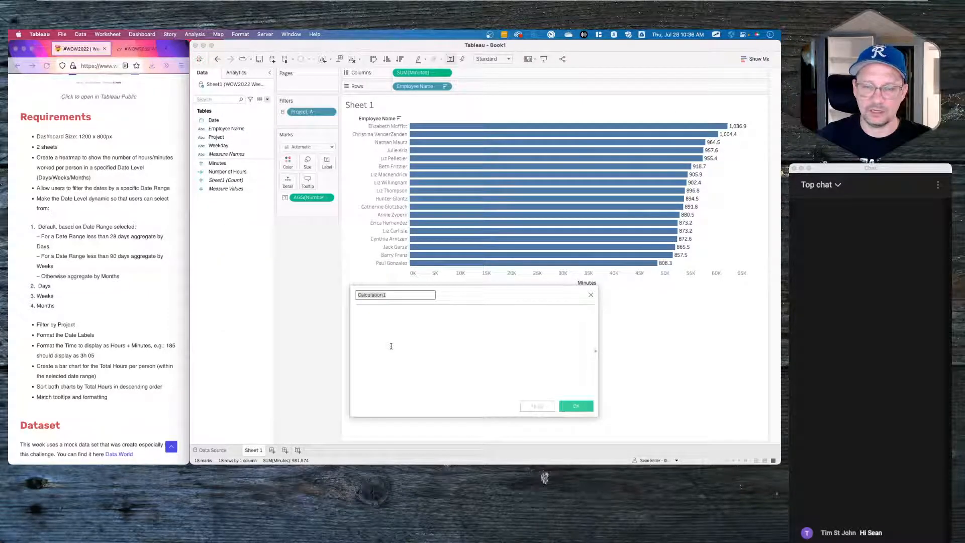
scroll(93, 277, up, 5)
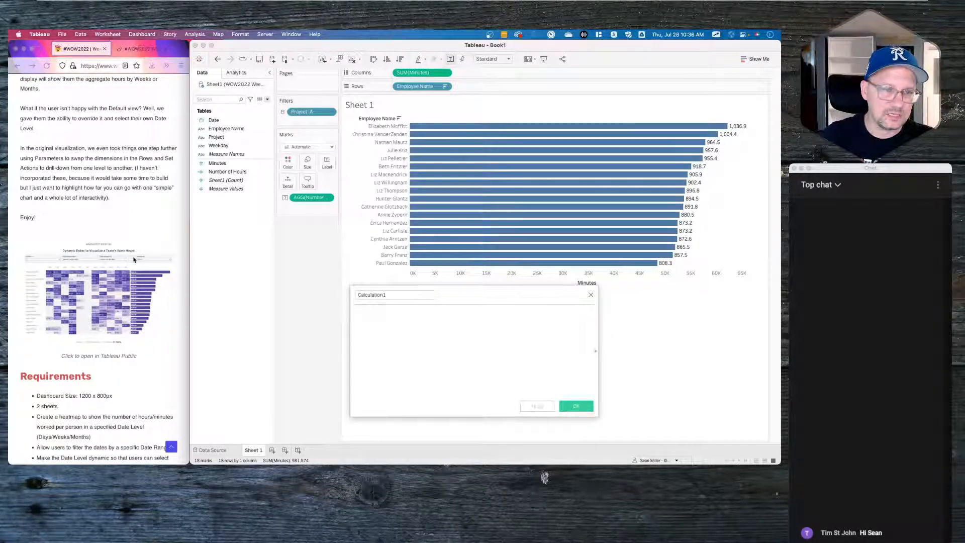
double_click(394, 295)
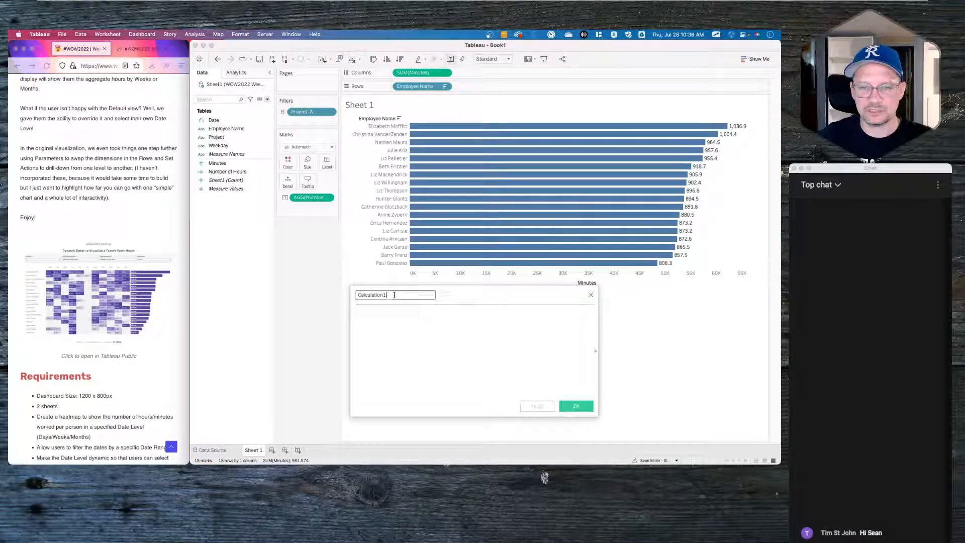
click(389, 314)
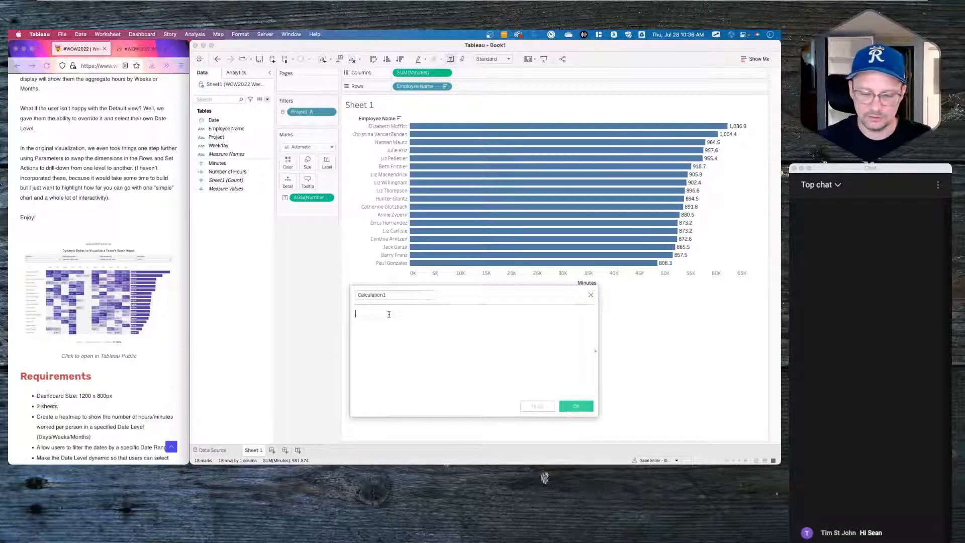
text({MAX()
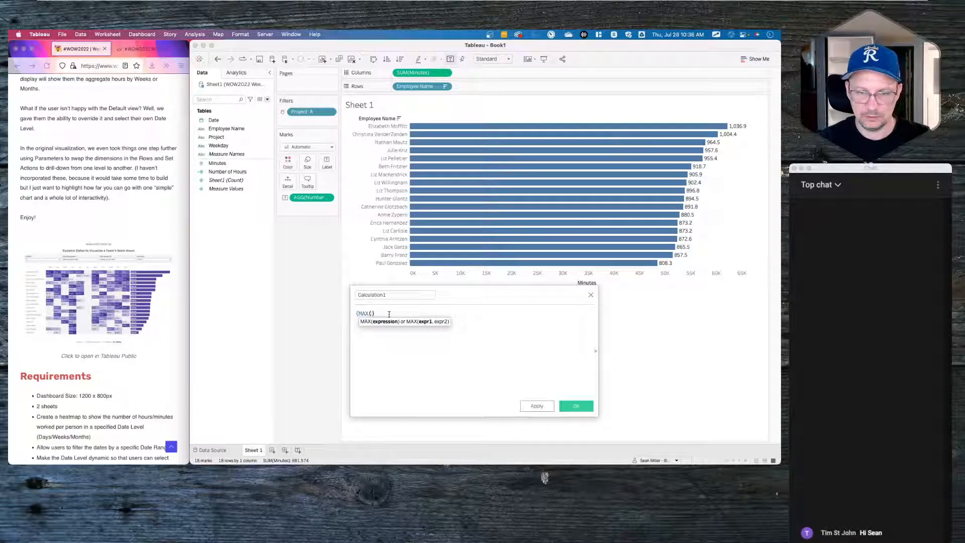
text( {MAX()
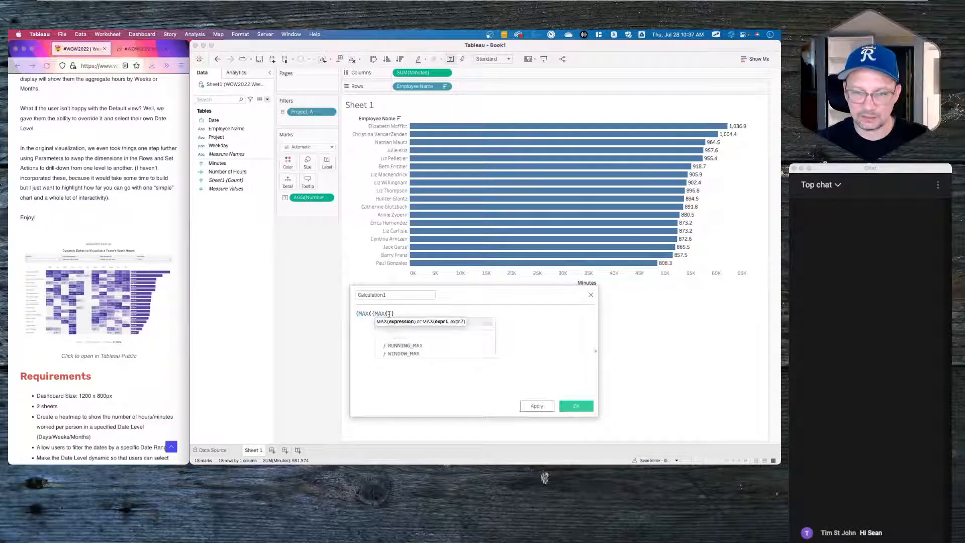
text(date)
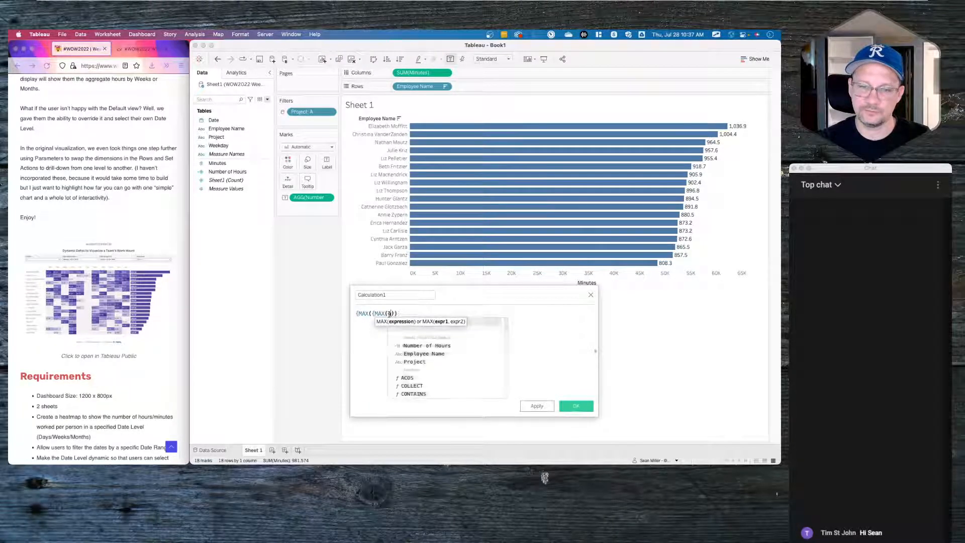
key(Return)
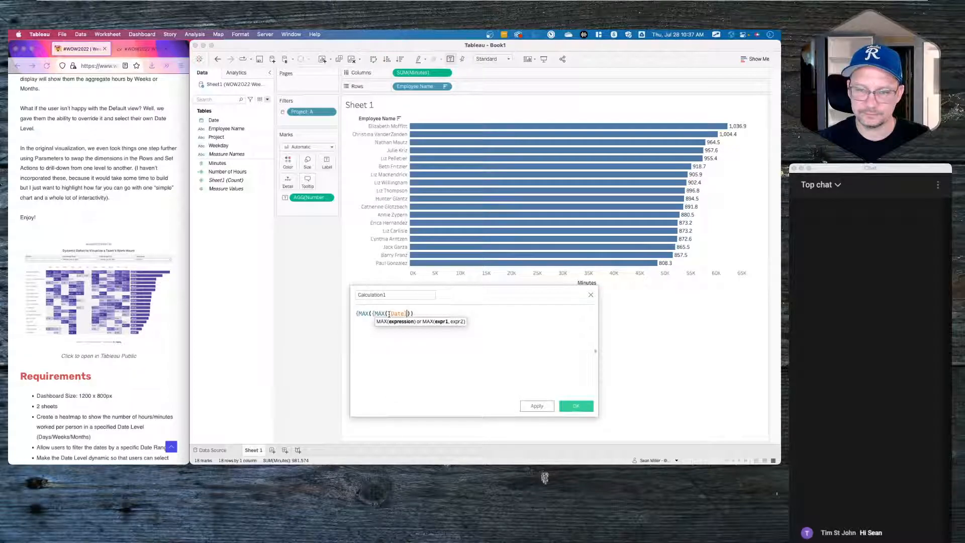
text()})
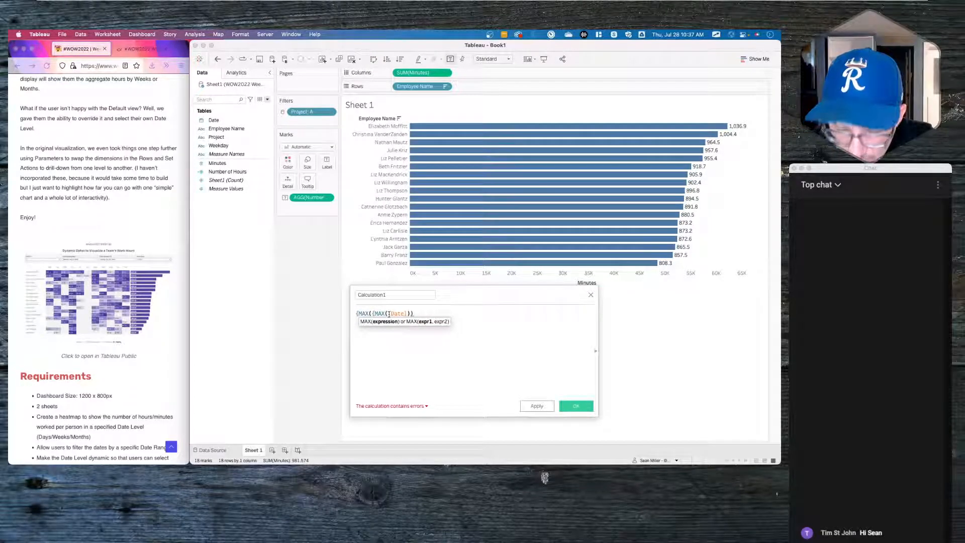
text()})
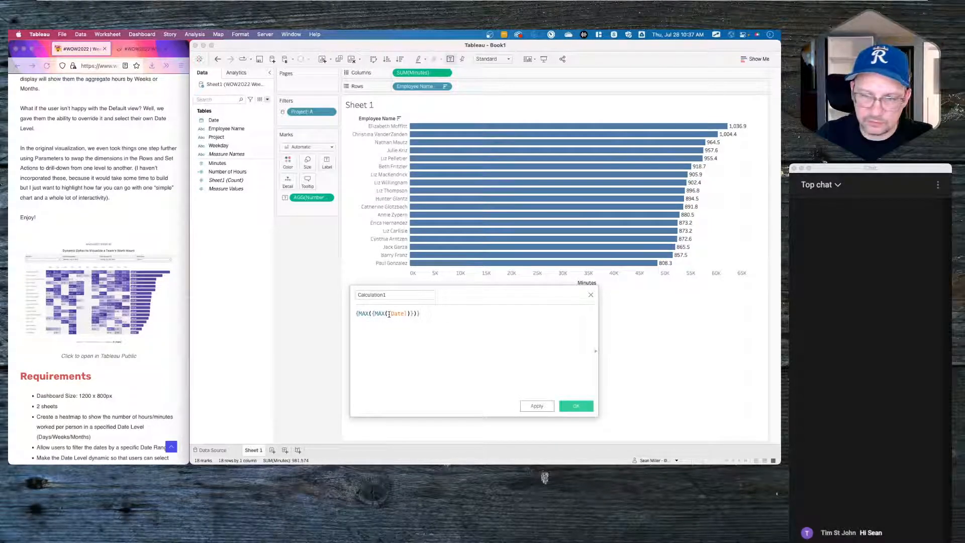
double_click(383, 294)
text(Defau)
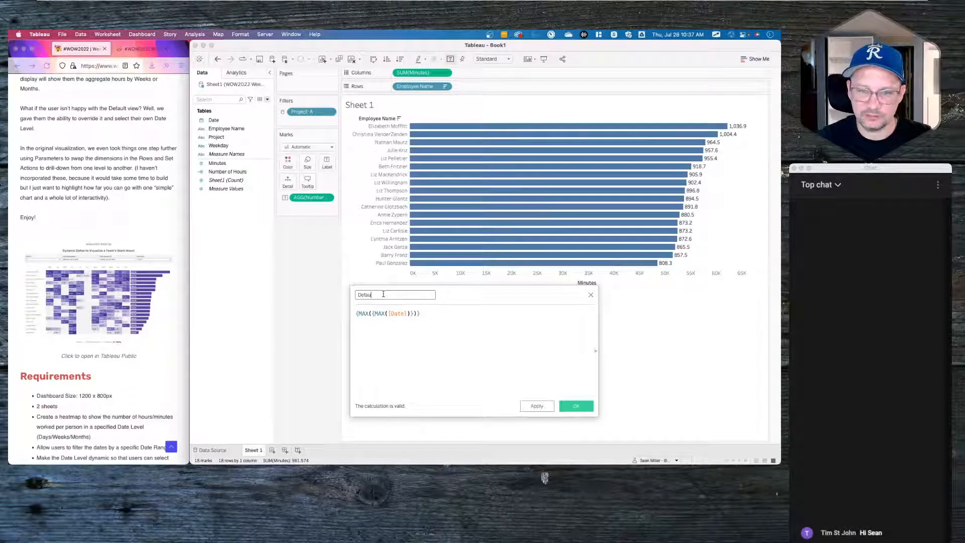
text(lt End Date)
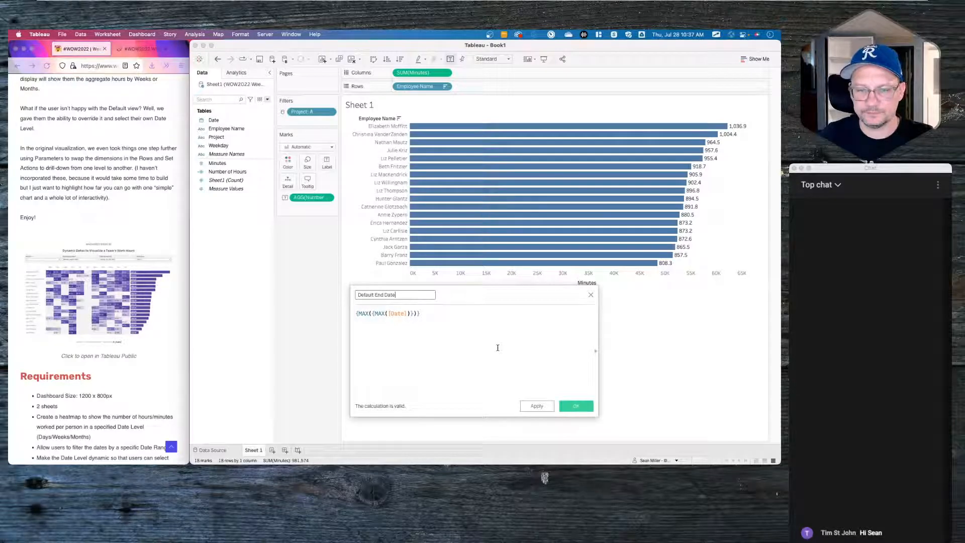
click(574, 406)
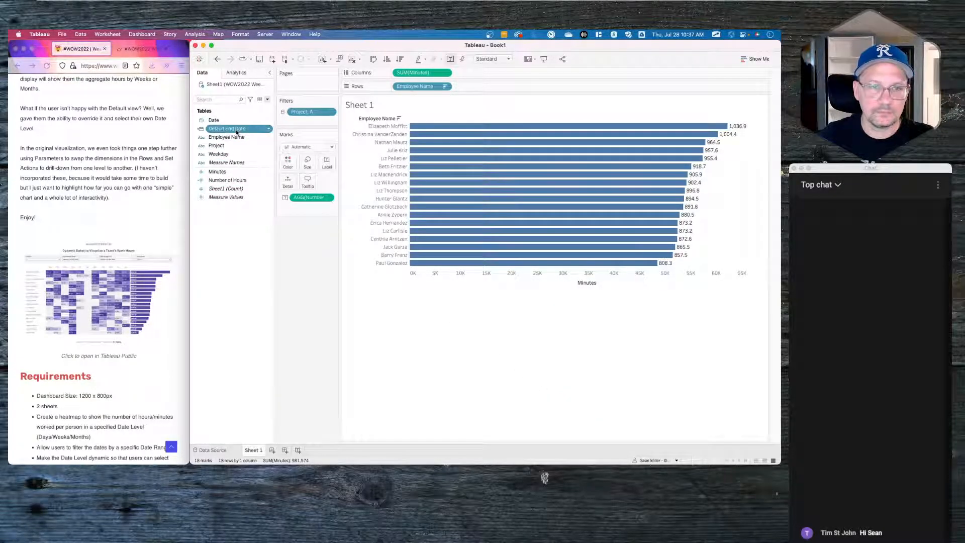
- Duplicate Default End Date and rename the copy Default Start Date
right_click(238, 129)
click(255, 181)
right_click(240, 136)
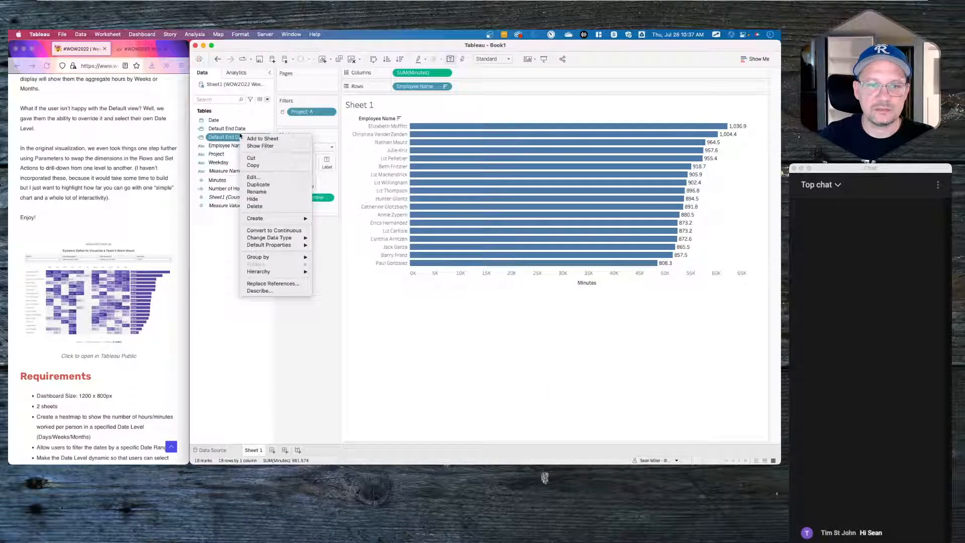
click(254, 176)
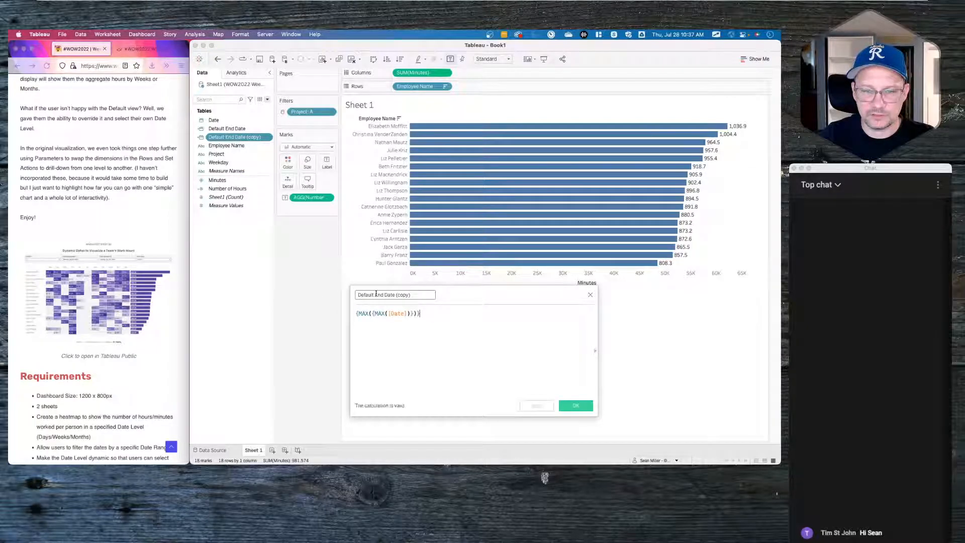
drag(375, 294, 422, 291)
text(Start Date)
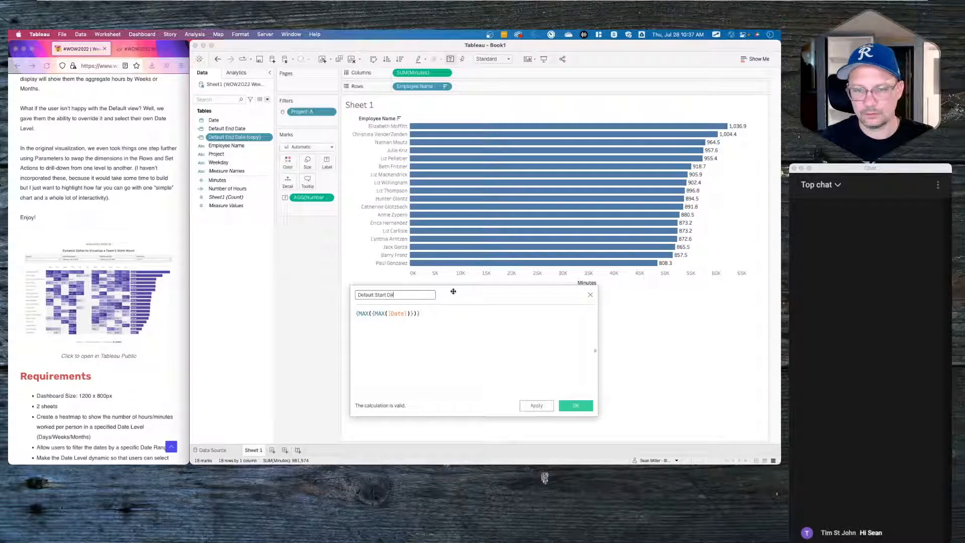
- Set Default Start Date's formula to DATEADD('day',-14,[Default End Date]) and save it
triple_click(396, 316)
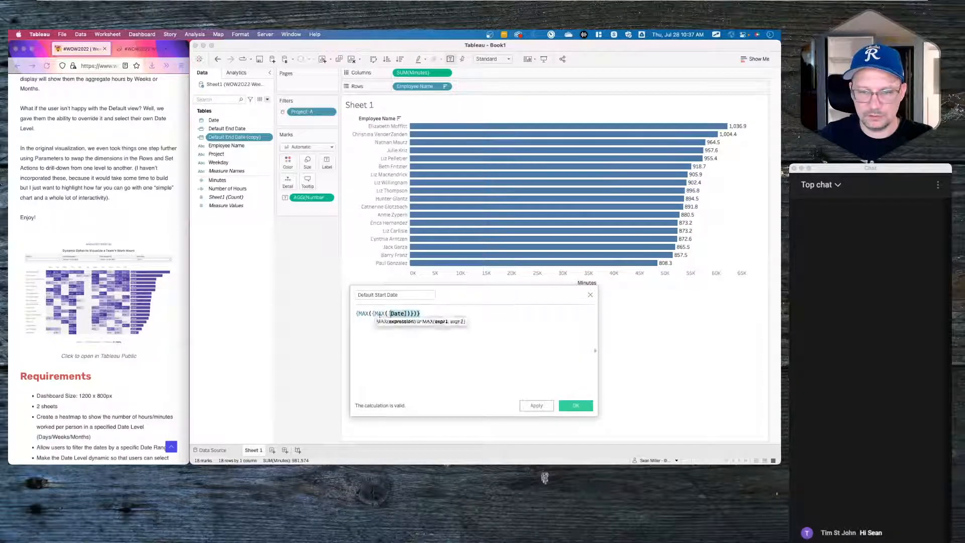
text(DATEADD(')
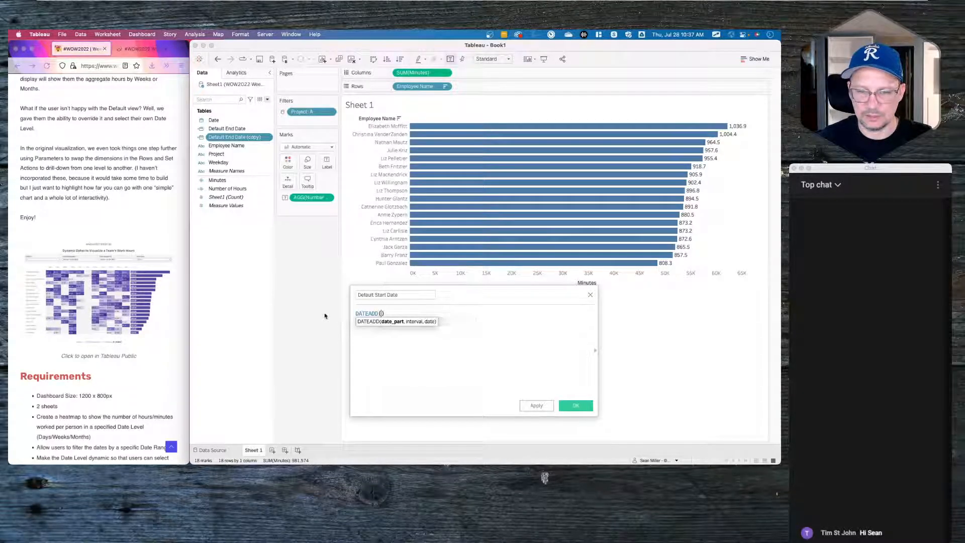
text(week')
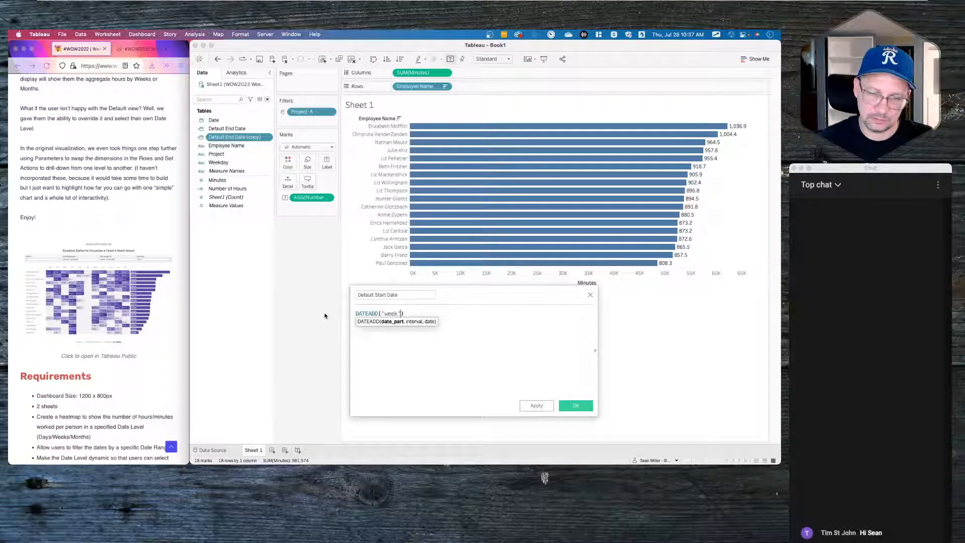
key(BackSpace)
key(BackSpace)
key(BackSpace)
key(BackSpace)
key(BackSpace)
key(BackSpace)
key(BackSpace)
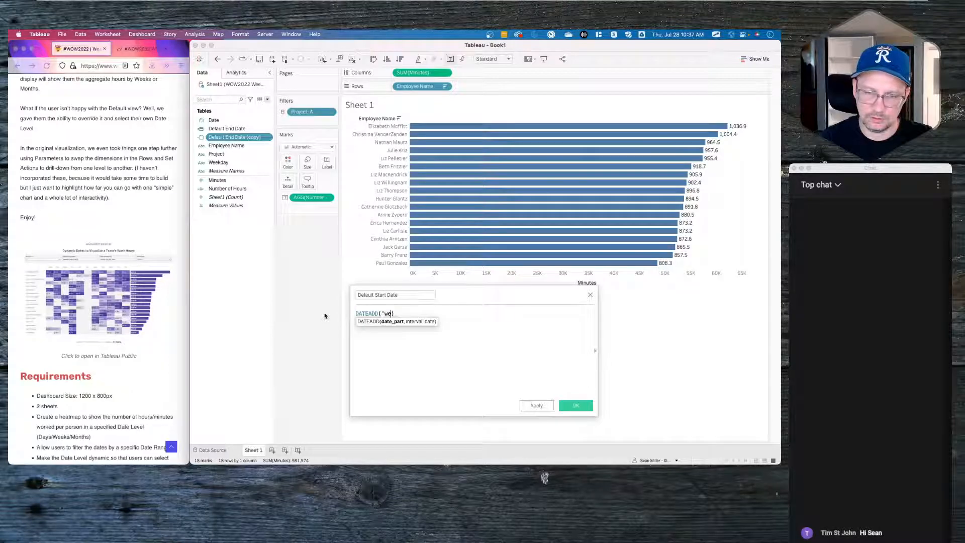
text(day)
key(Return)
key(BackSpace)
key(BackSpace)
key(BackSpace)
key(BackSpace)
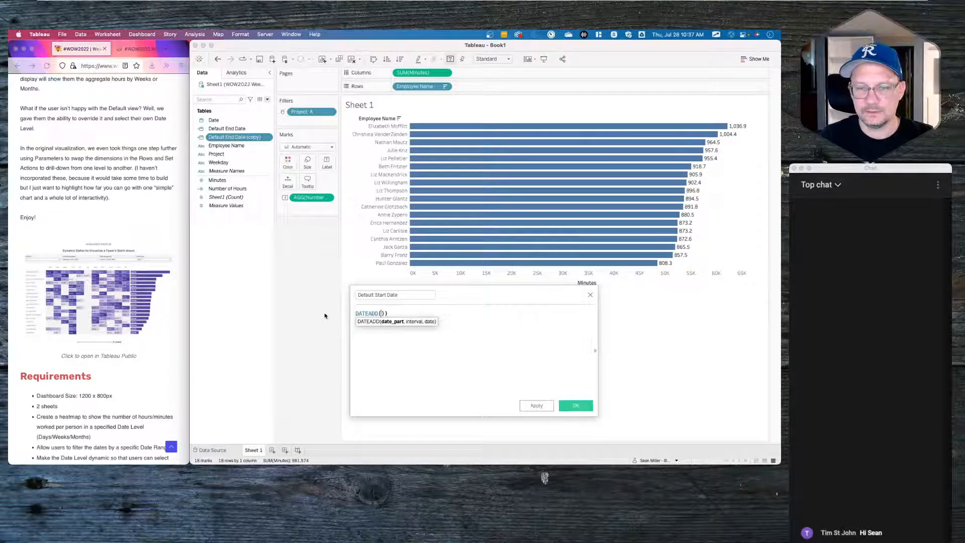
text('days',-14)
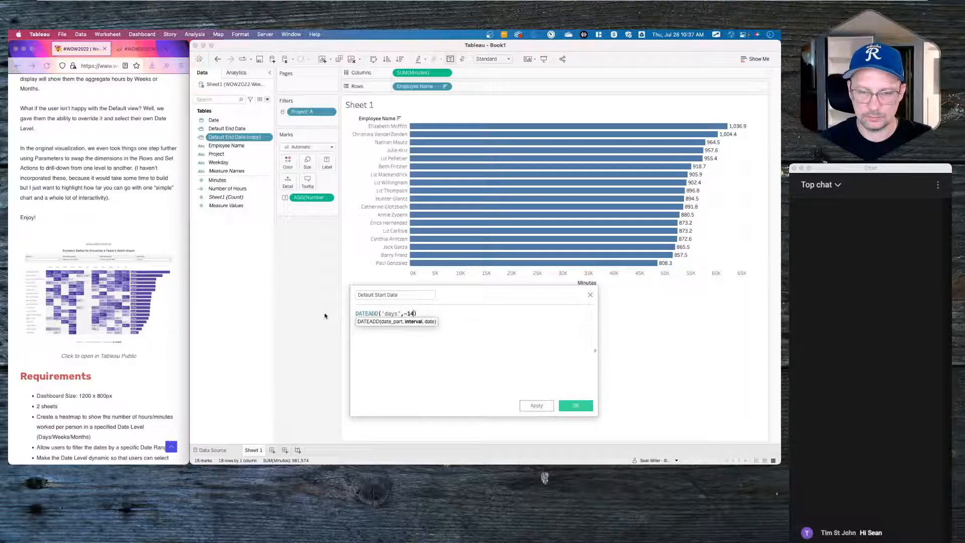
text(,)
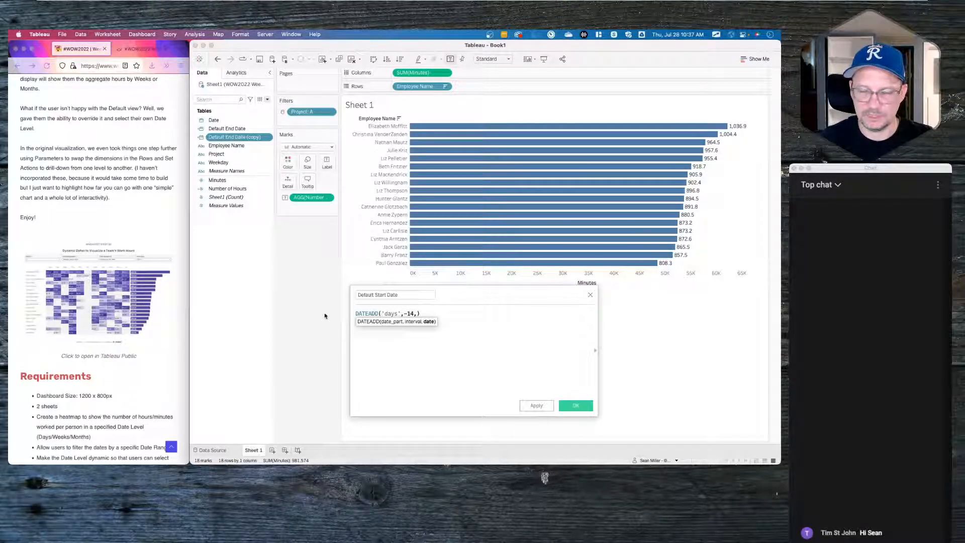
text(end)
key(Down)
key(Down)
key(Return)
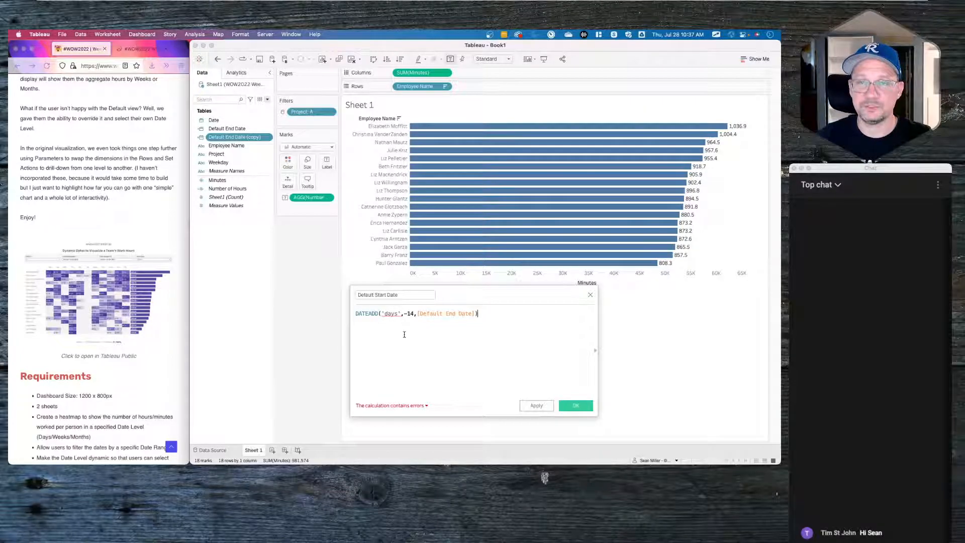
click(395, 313)
key(BackSpace)
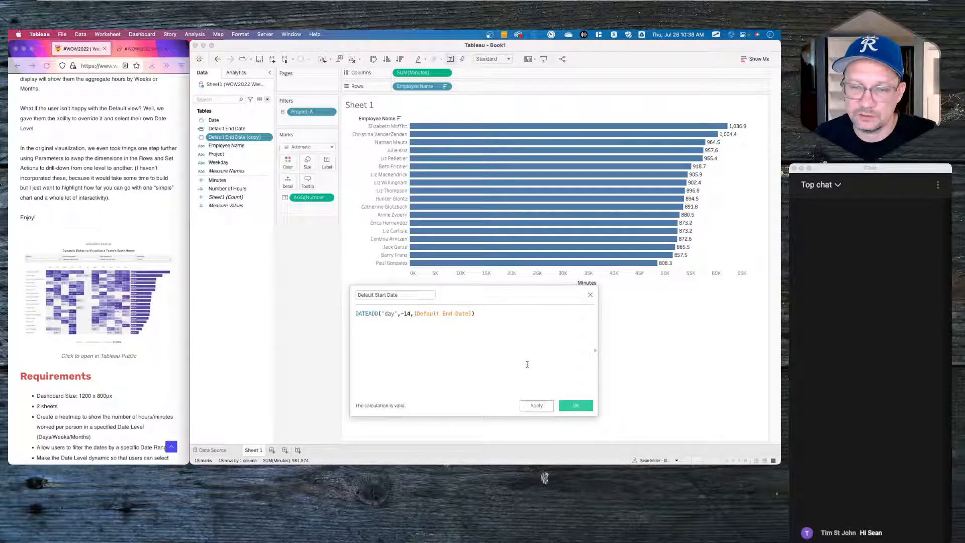
click(573, 405)
- Start a new parameter from the Data pane menu and name it Date Range Start
right_click(240, 300)
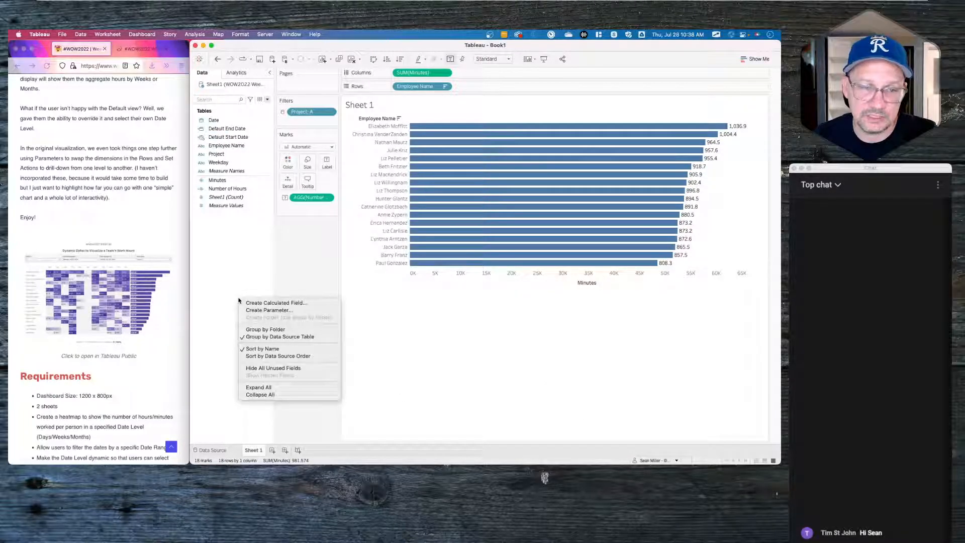
click(250, 304)
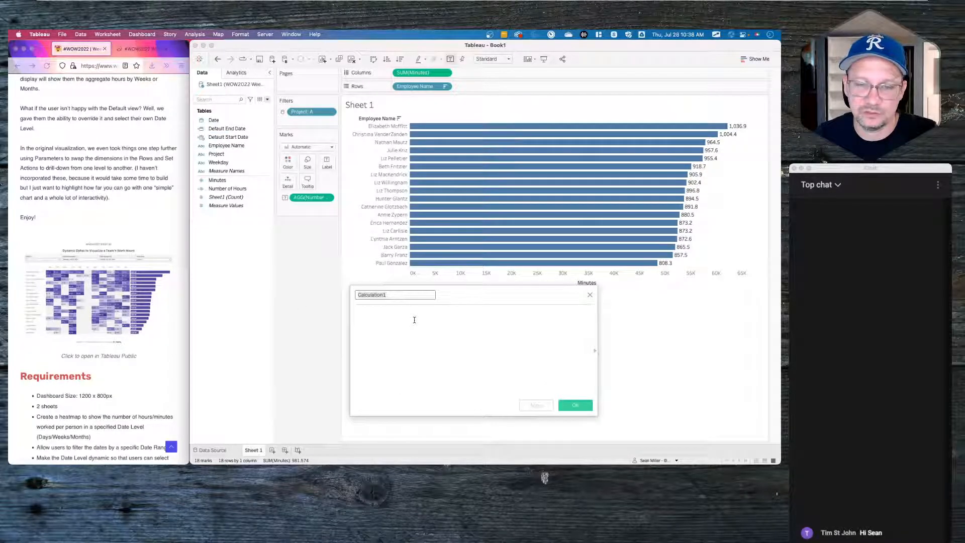
click(590, 294)
click(268, 100)
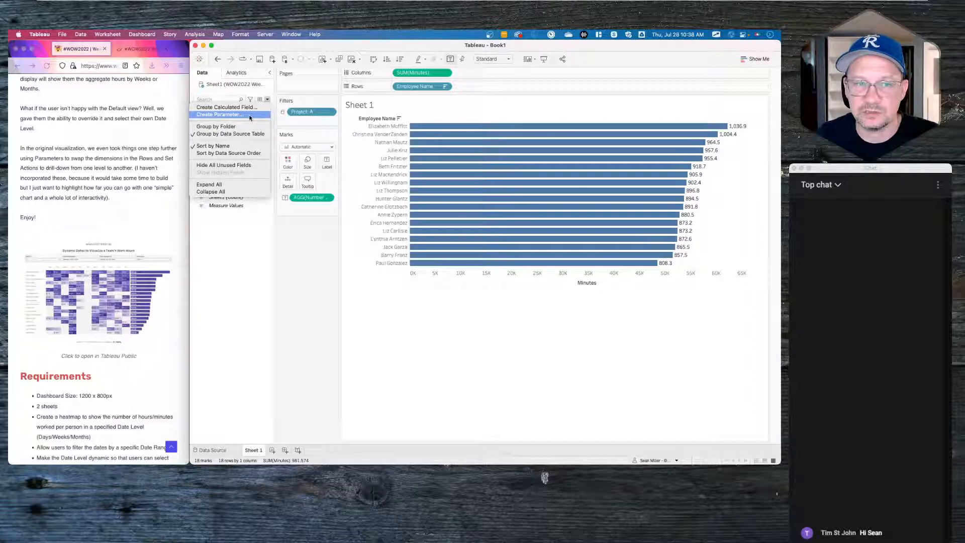
click(240, 267)
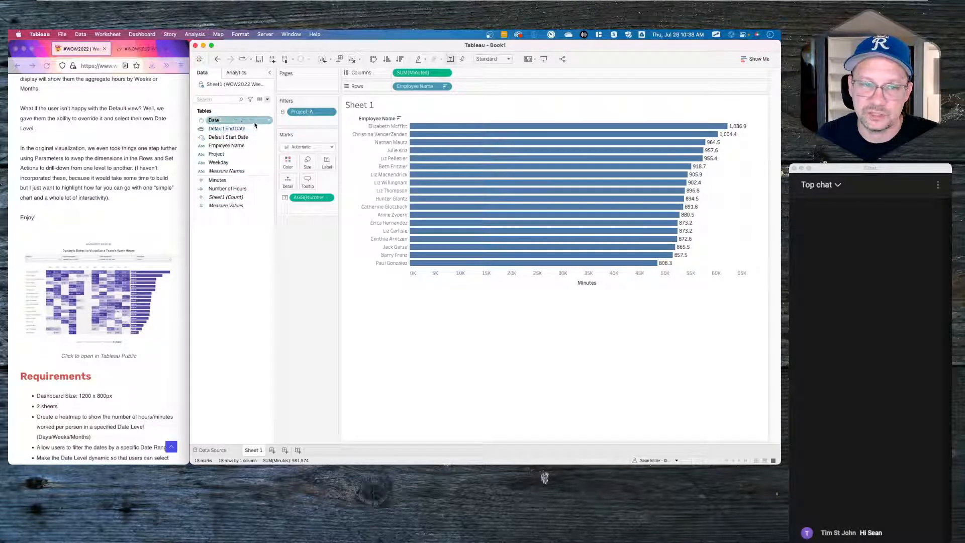
click(267, 100)
click(250, 115)
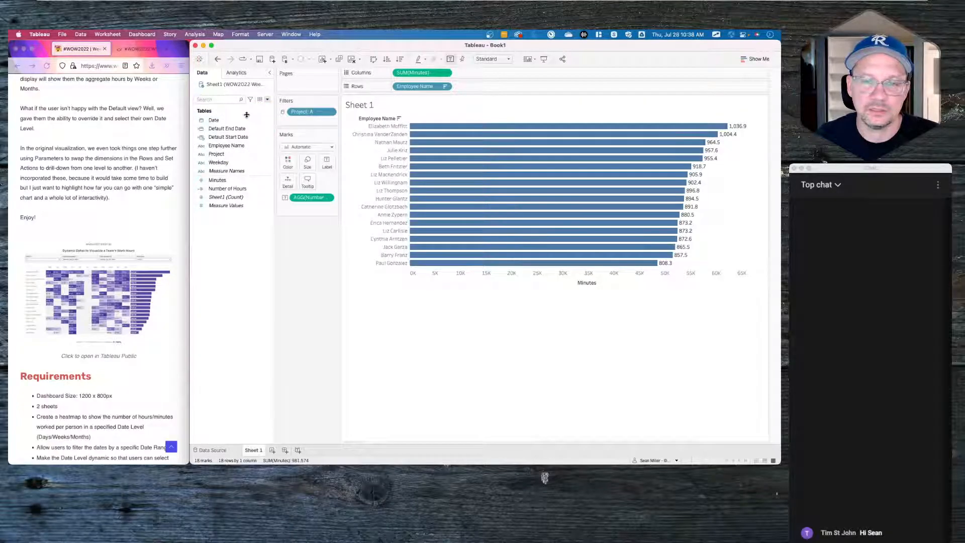
triple_click(418, 201)
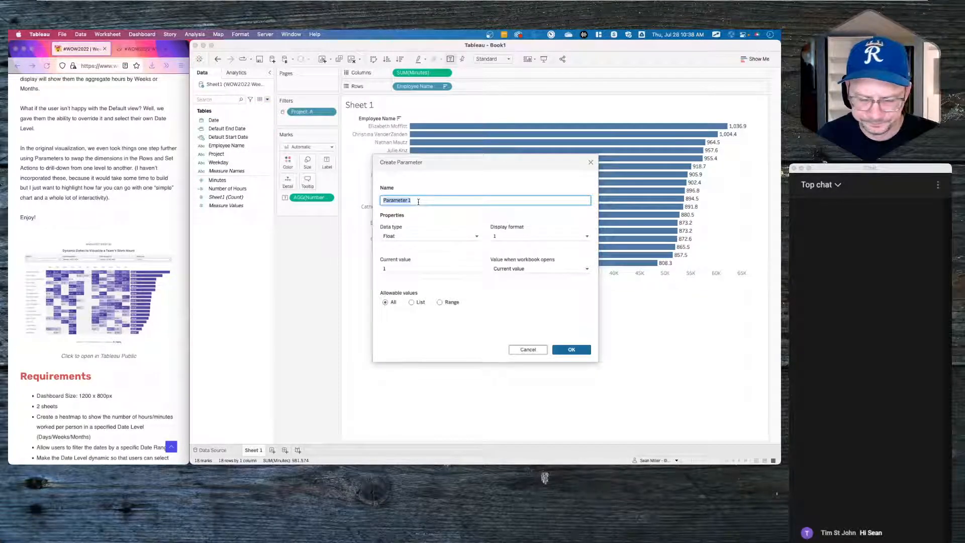
text(S)
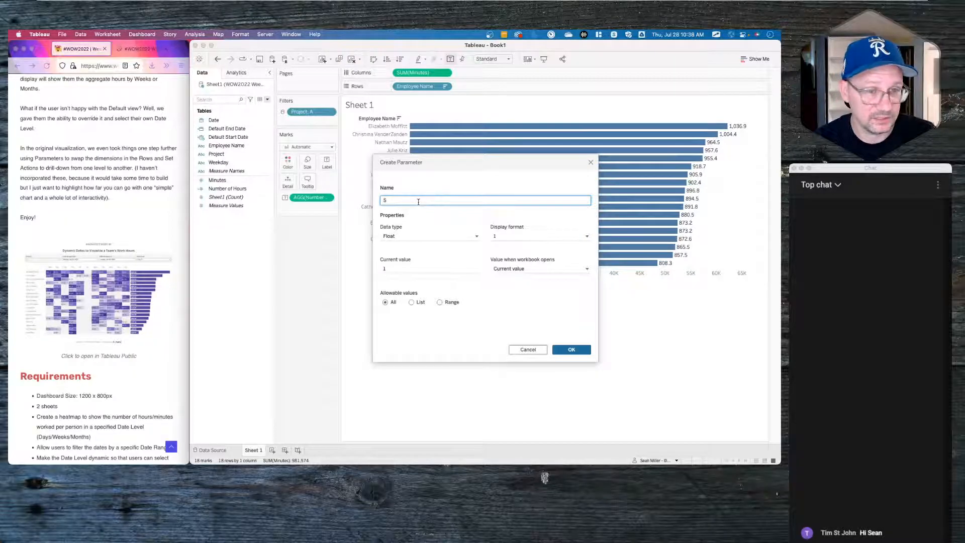
key(BackSpace)
text(Date)
text( Rank)
text(e Start)
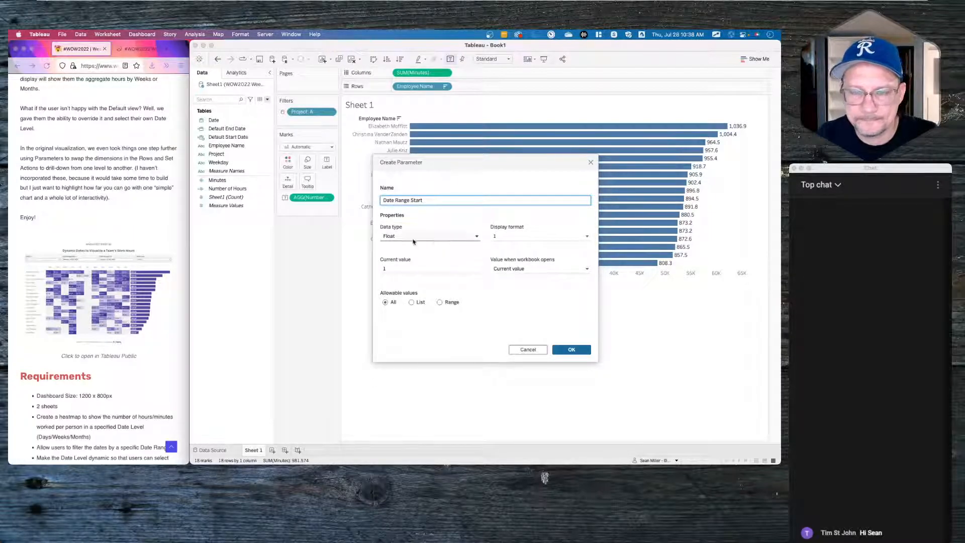
- Make the parameter a Date type opening at Default End Date, and create it
click(410, 240)
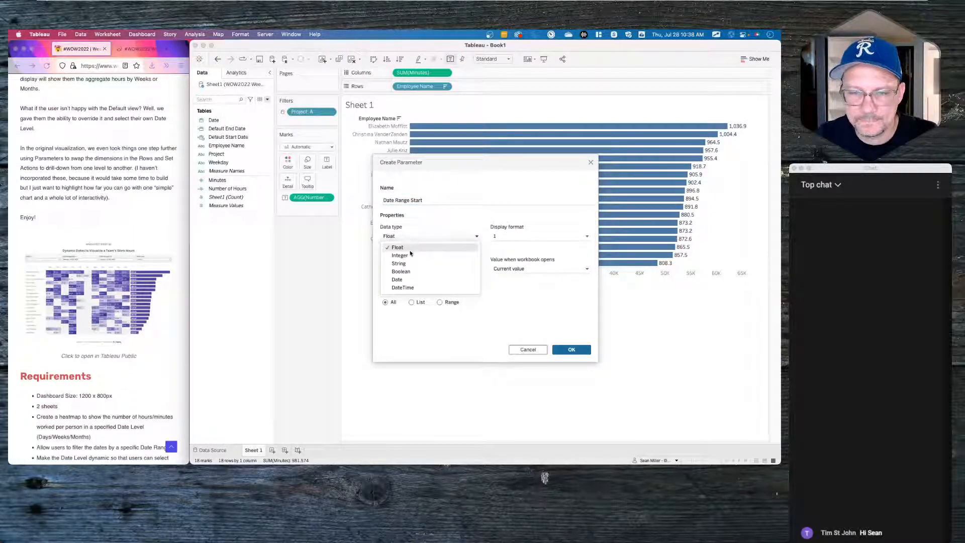
click(408, 280)
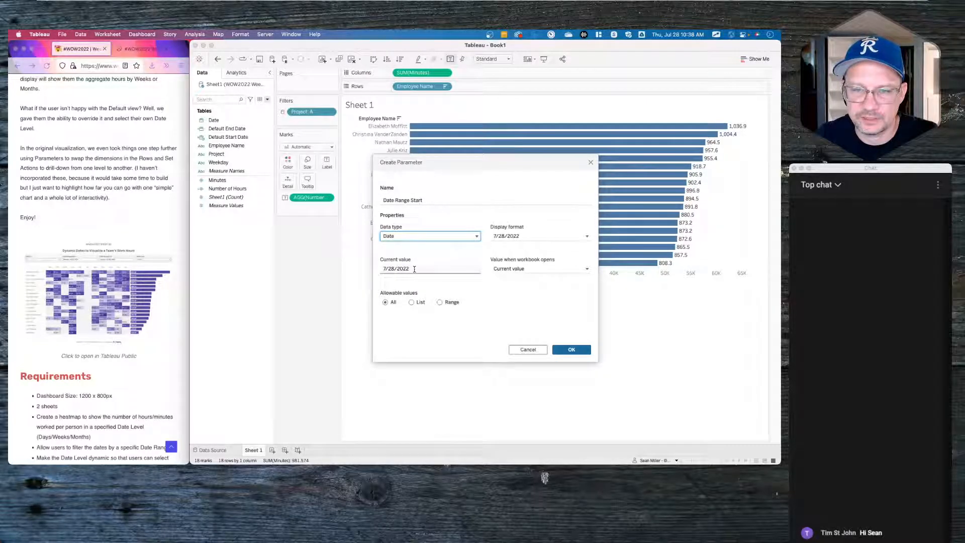
click(539, 270)
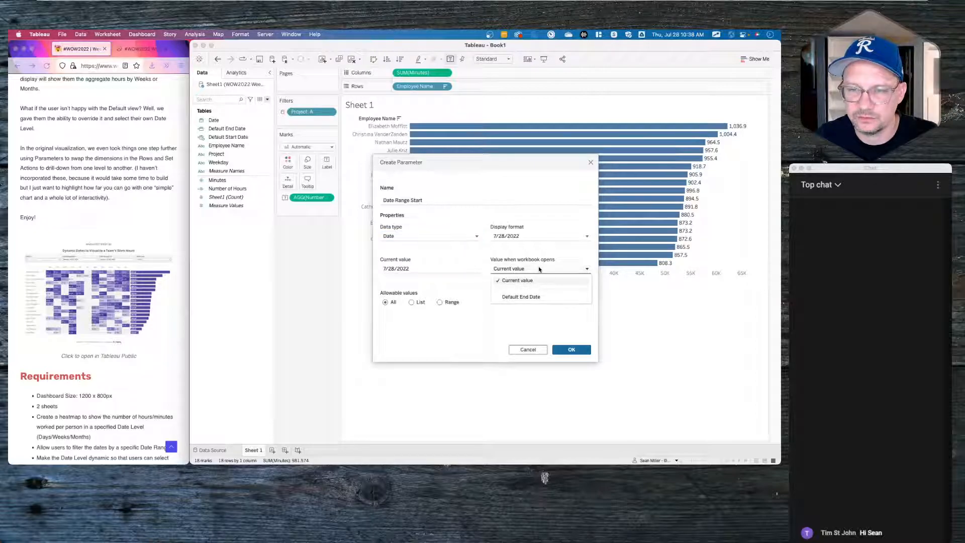
click(534, 297)
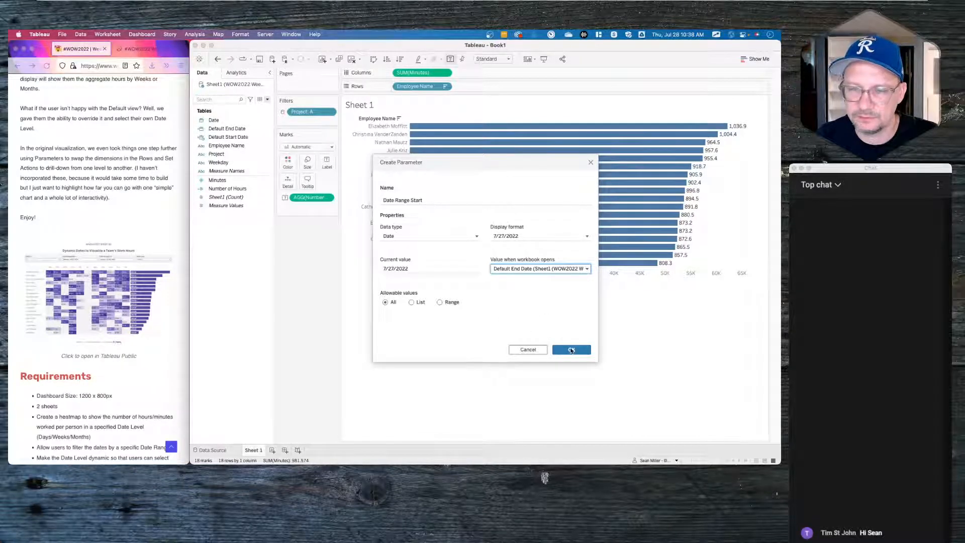
click(572, 349)
click(201, 137)
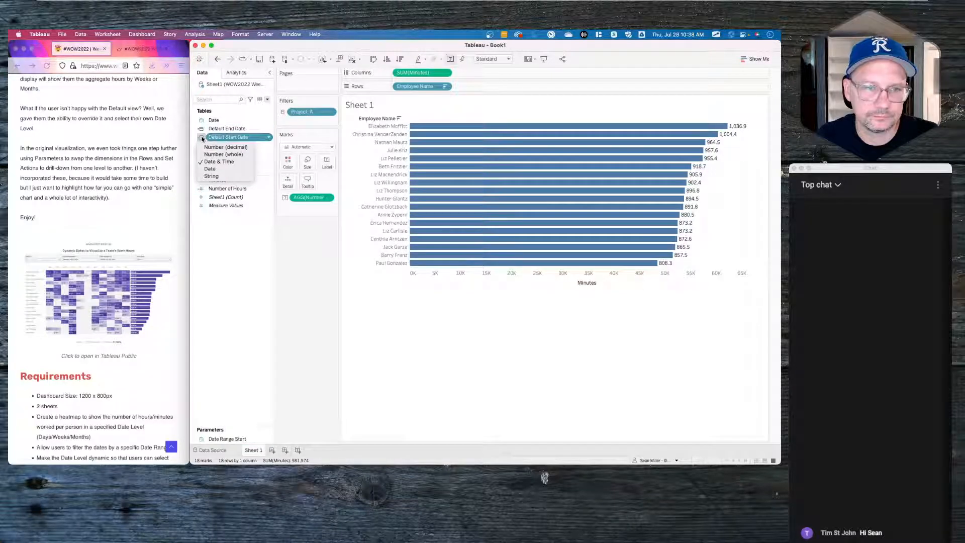
- Change Default Start Date's data type and duplicate the Date Range Start parameter
click(210, 168)
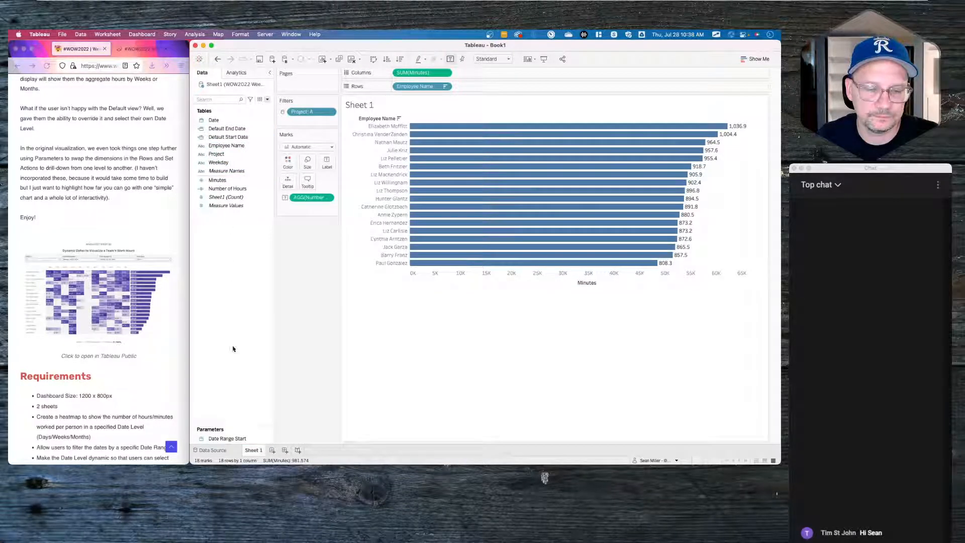
right_click(231, 437)
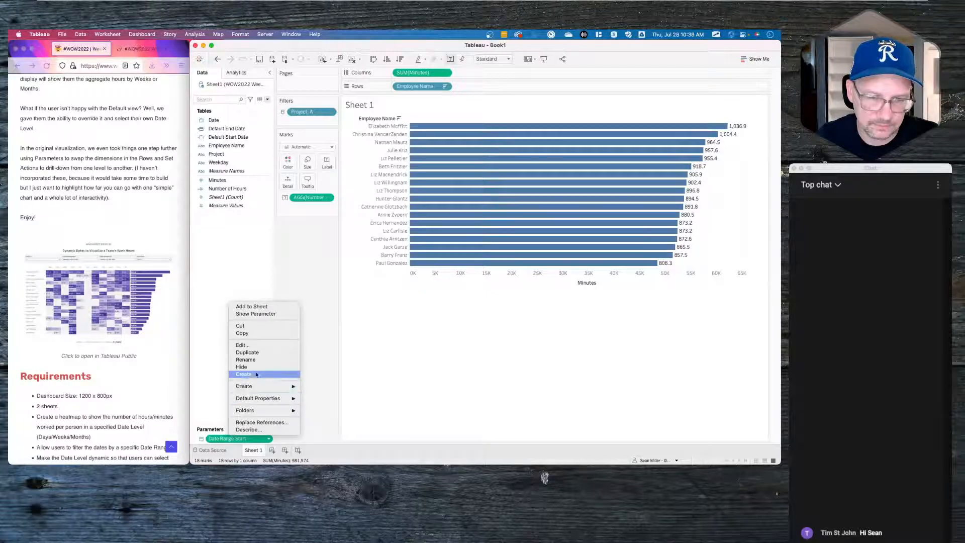
click(248, 352)
right_click(233, 439)
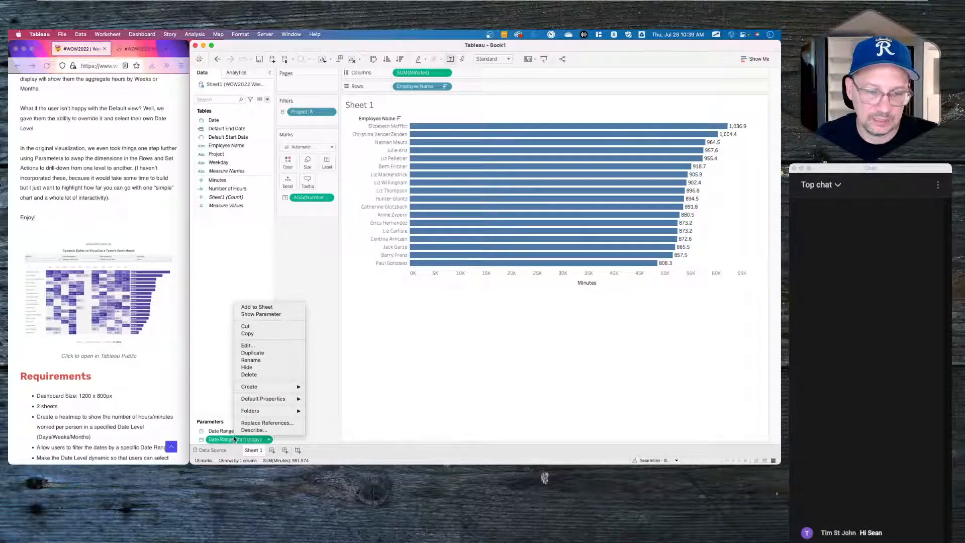
click(224, 367)
- Rename the original parameter to Date Range End
right_click(226, 431)
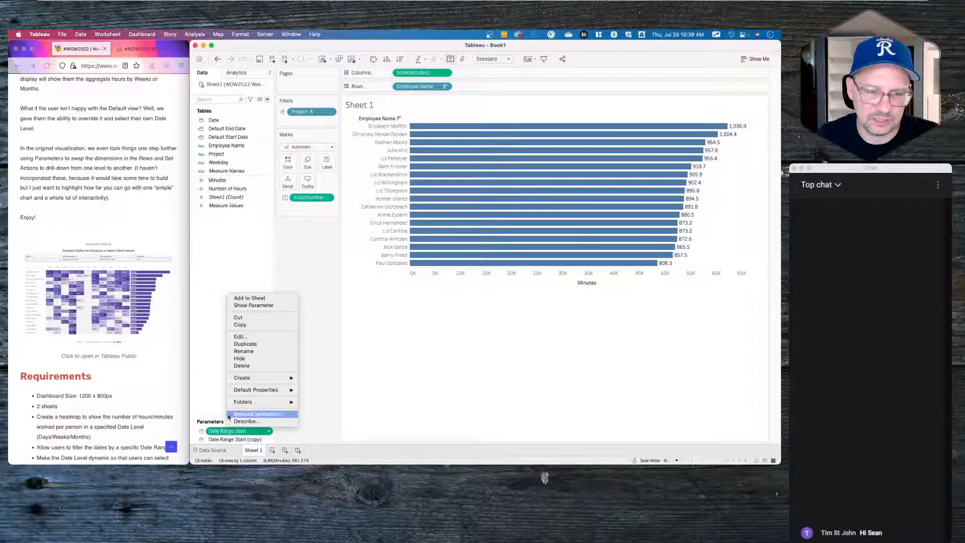
click(241, 336)
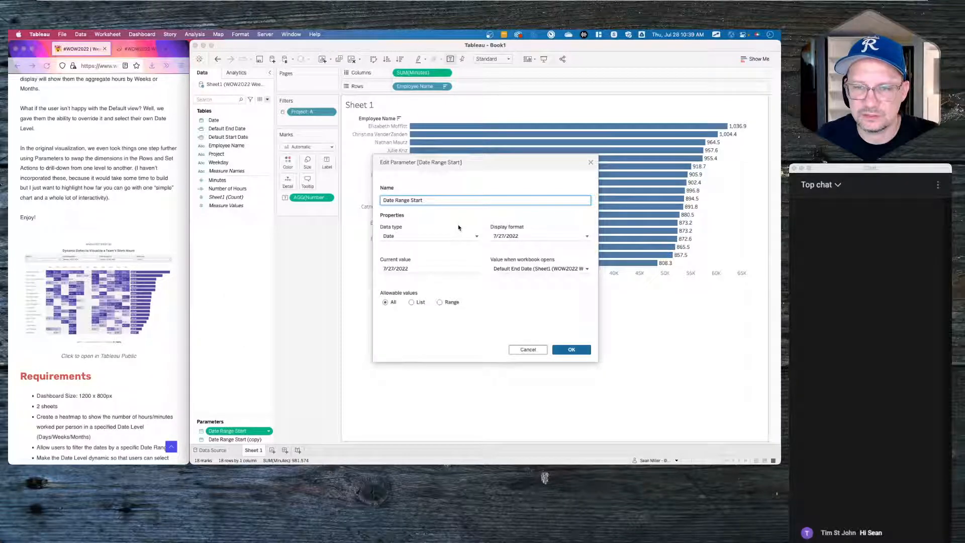
drag(411, 199, 472, 197)
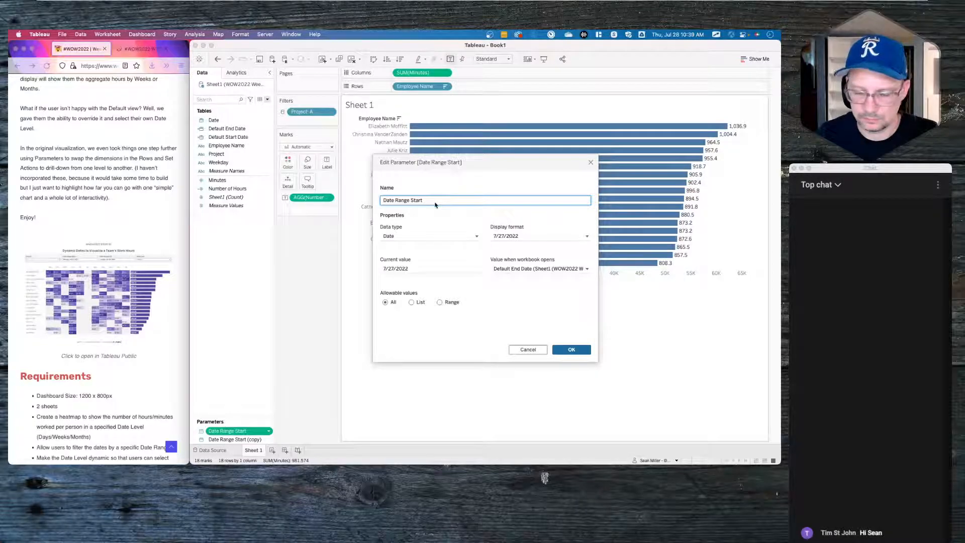
key(BackSpace)
key(BackSpace)
key(BackSpace)
text(End)
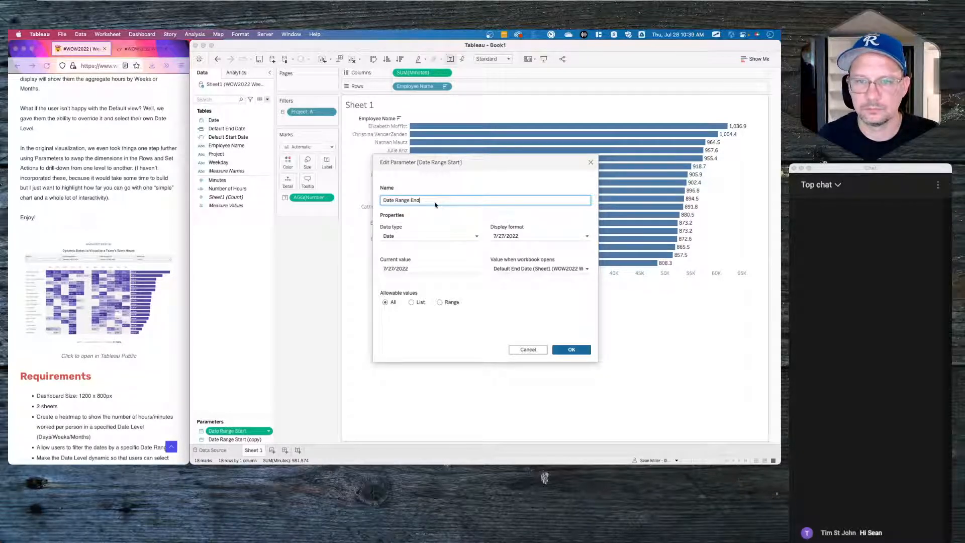
click(563, 349)
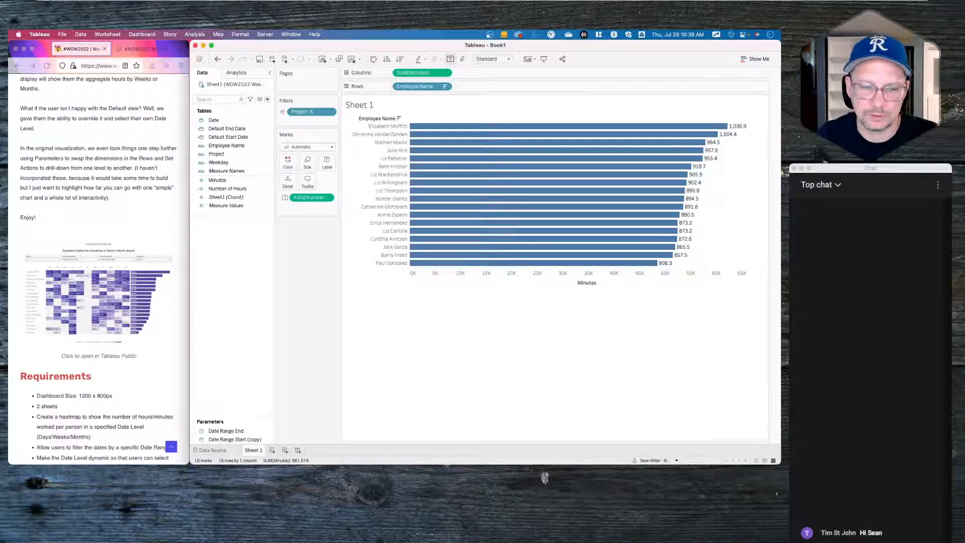
- Review the copied parameter's settings and close it unchanged, keeping Default End Date as opening value
right_click(220, 443)
click(233, 352)
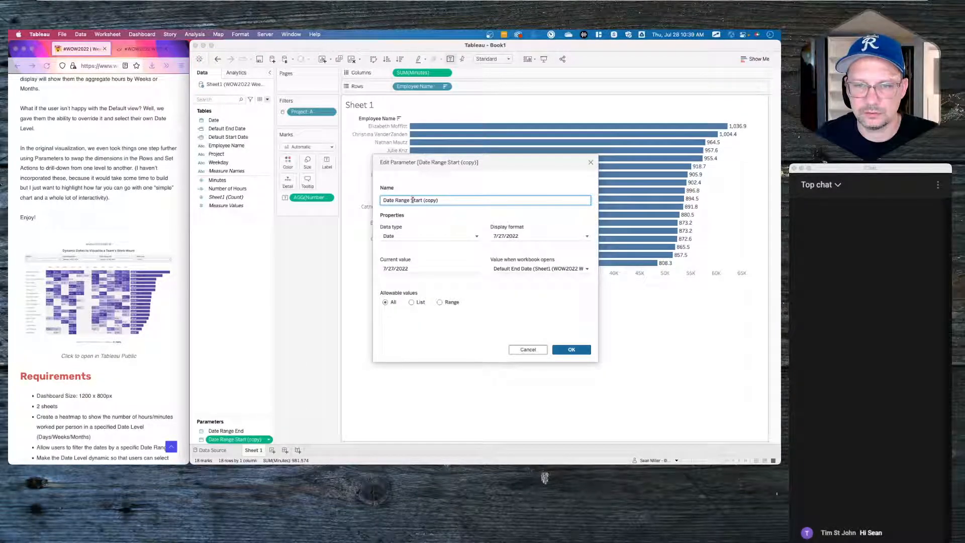
drag(423, 200, 382, 201)
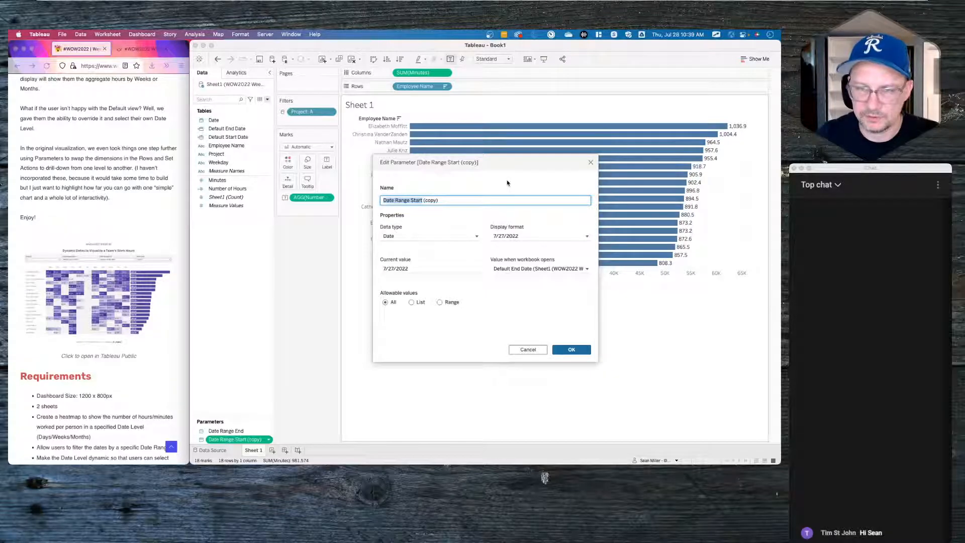
click(455, 201)
key(BackSpace)
key(BackSpace)
key(BackSpace)
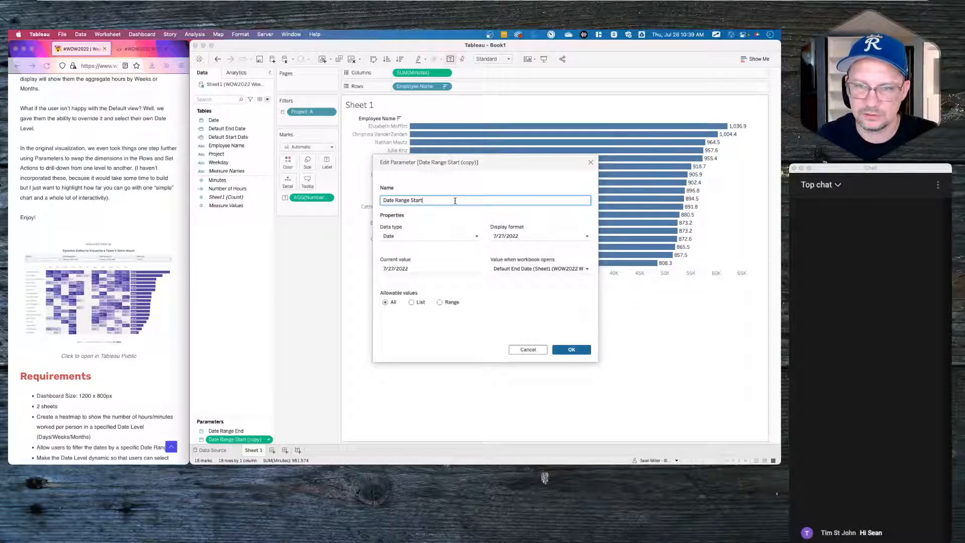
click(525, 268)
click(504, 325)
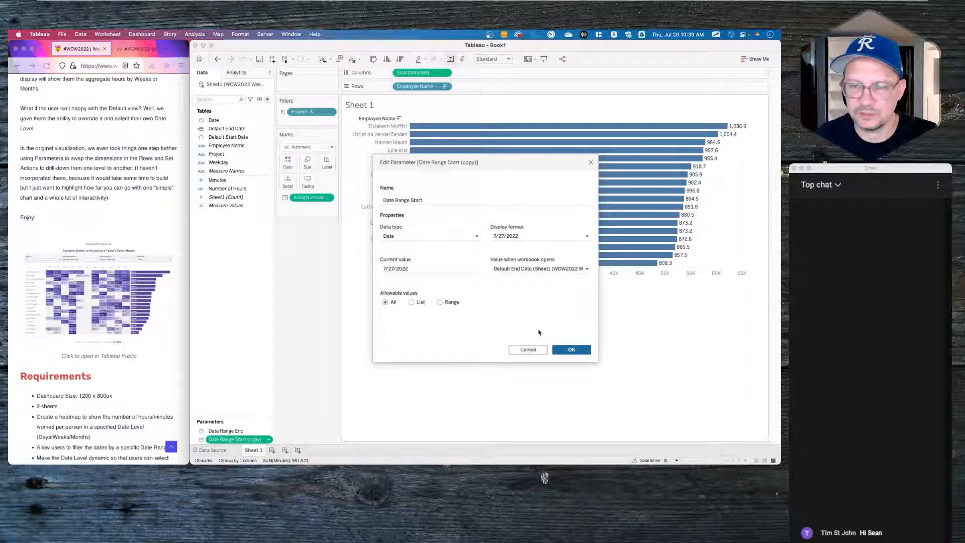
click(590, 162)
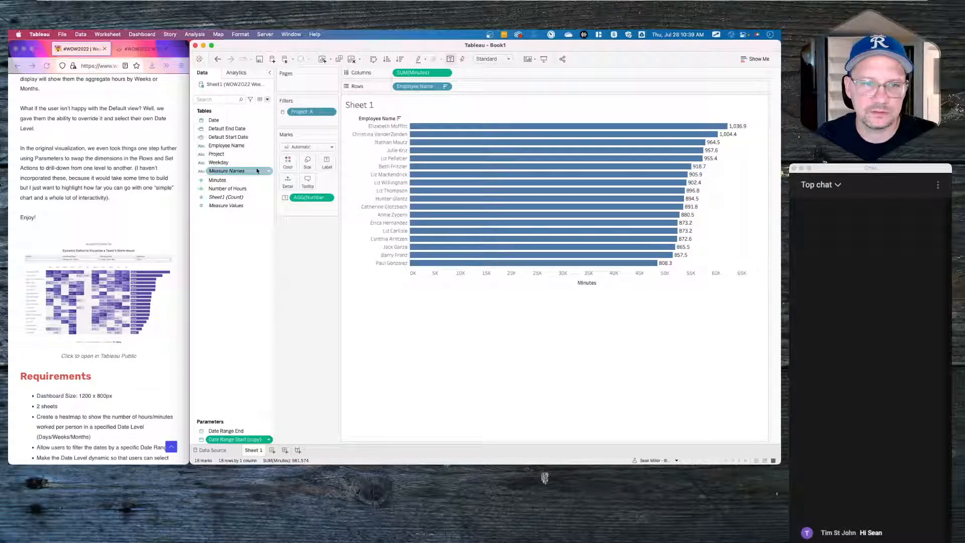
- Wrap the Default Start Date formula in {MAX(...)} so it returns a single date
right_click(243, 140)
click(258, 186)
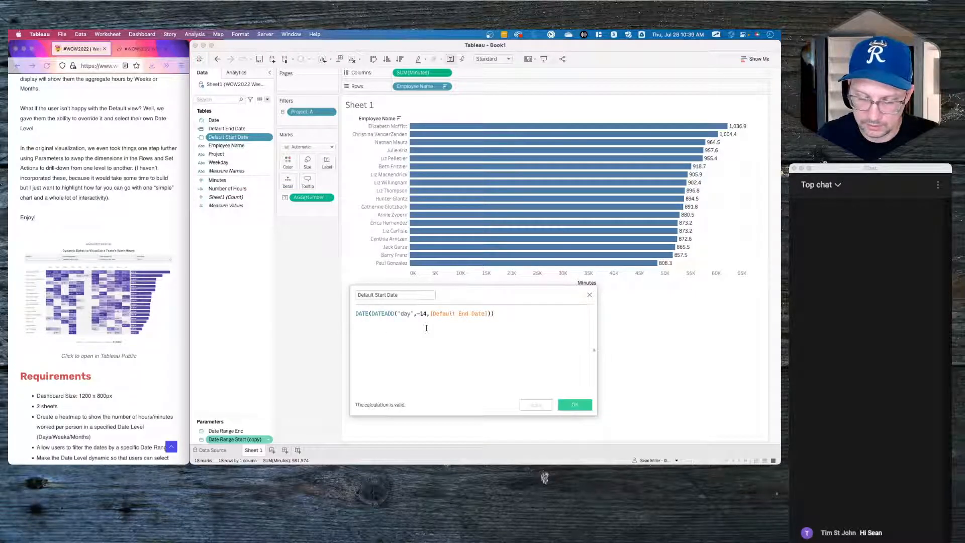
text({)
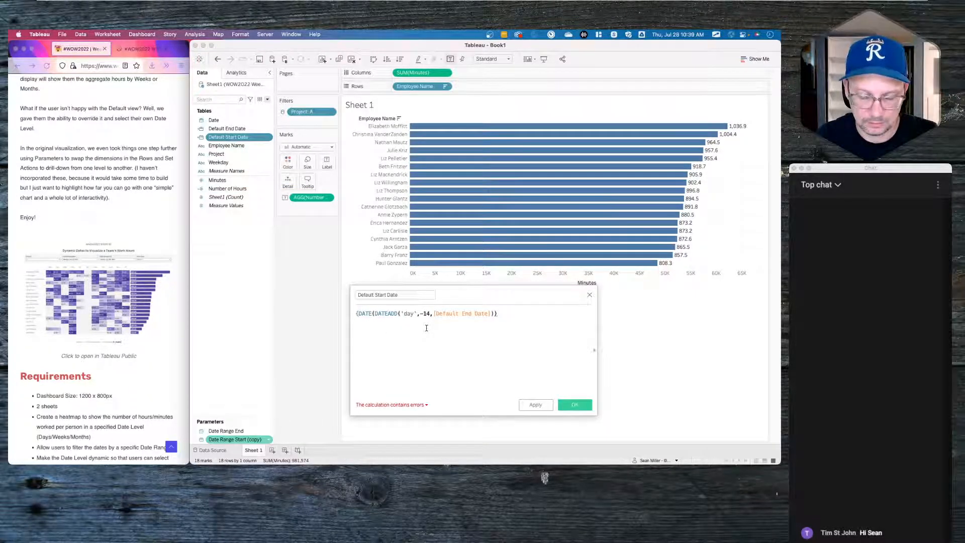
text(max()
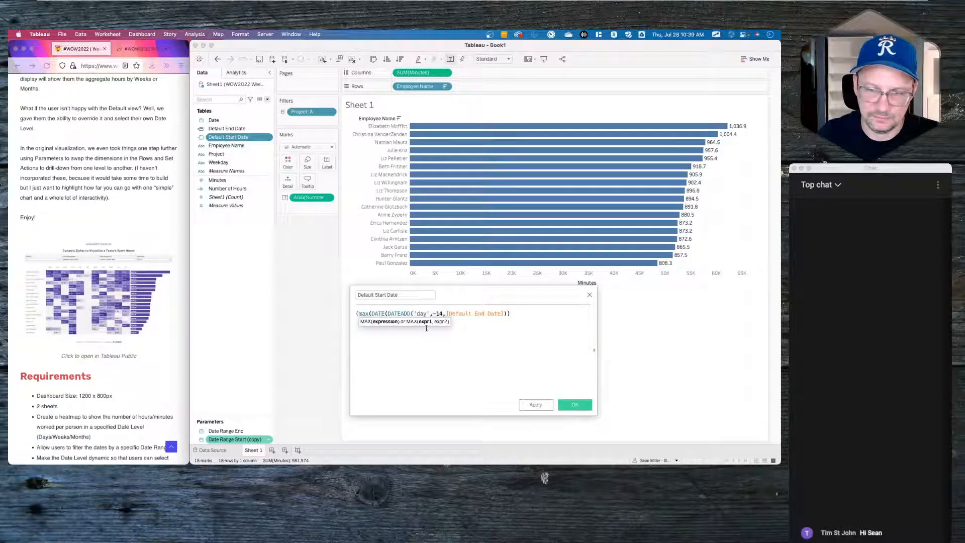
click(517, 311)
text()})
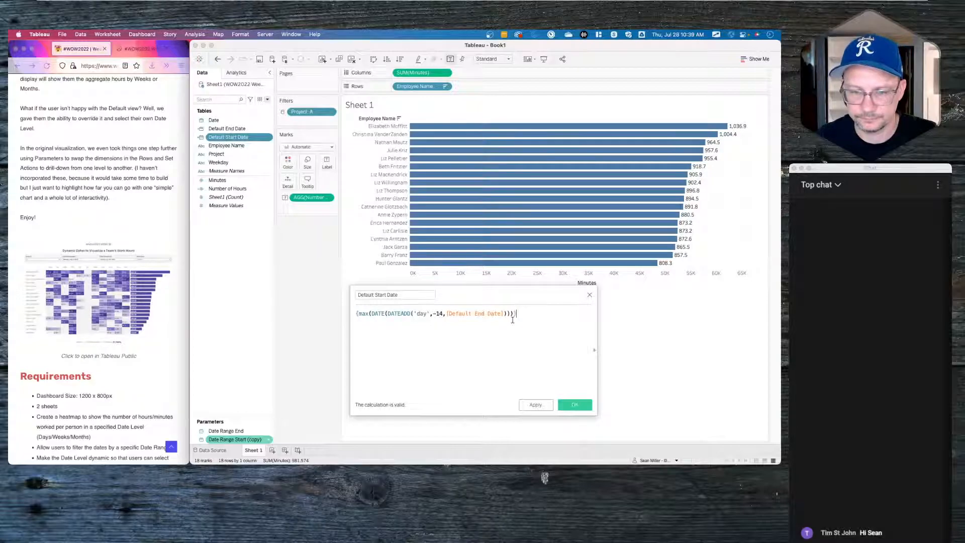
click(571, 404)
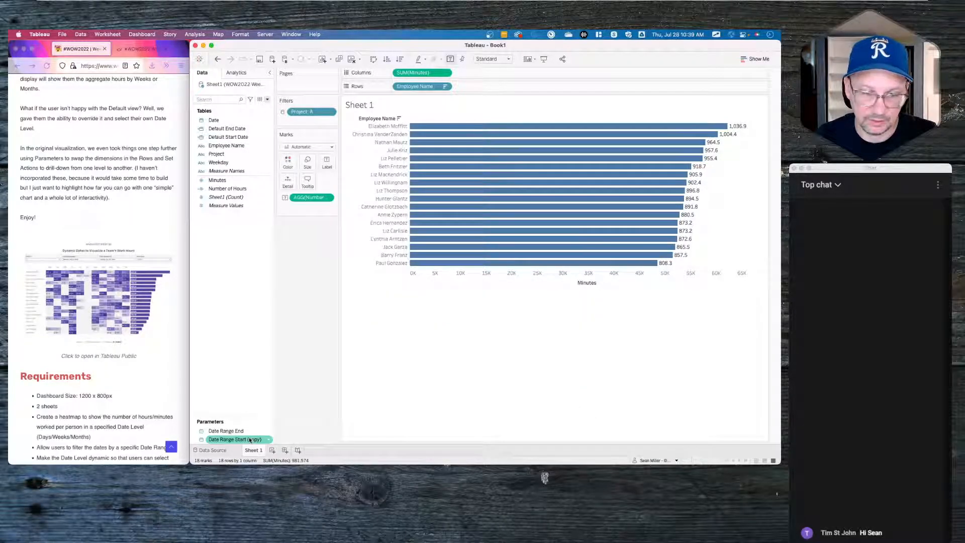
- Rename the copied parameter to Date Range Start, opening at Default Start Date (7/13/2022)
right_click(249, 440)
click(263, 345)
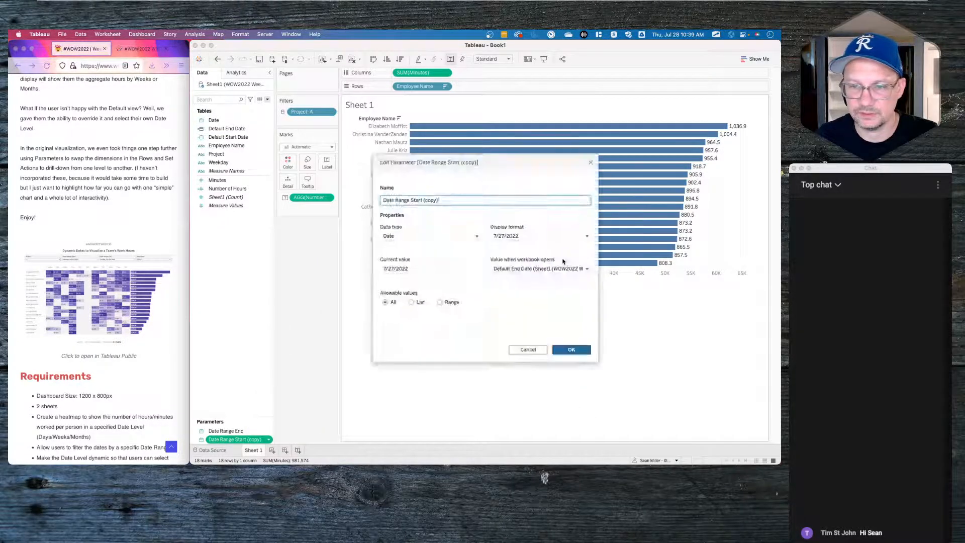
click(553, 269)
click(522, 308)
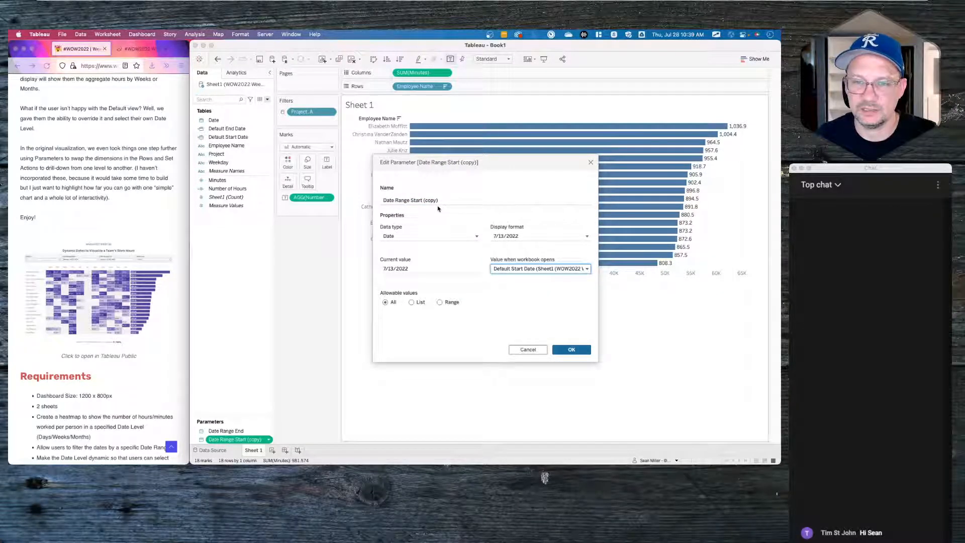
drag(422, 200, 503, 196)
key(BackSpace)
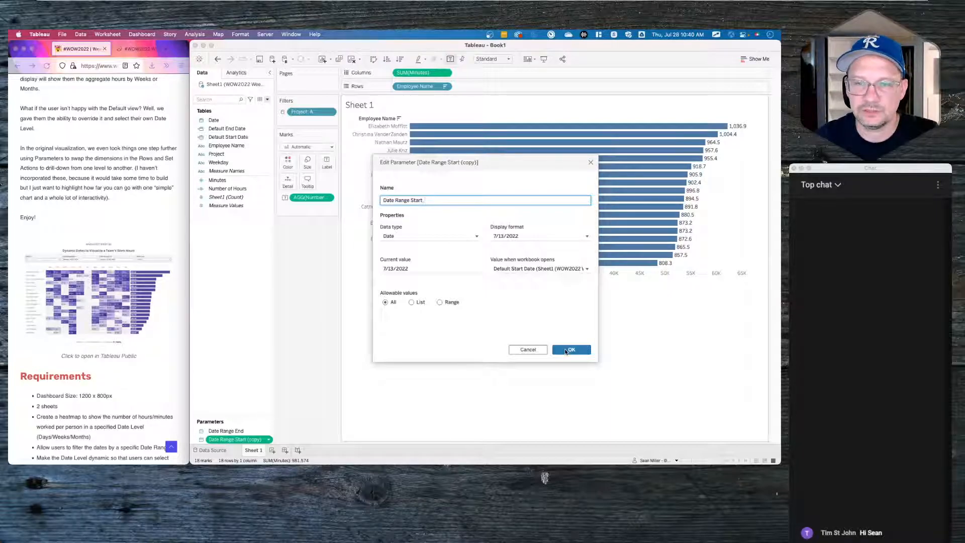
click(569, 350)
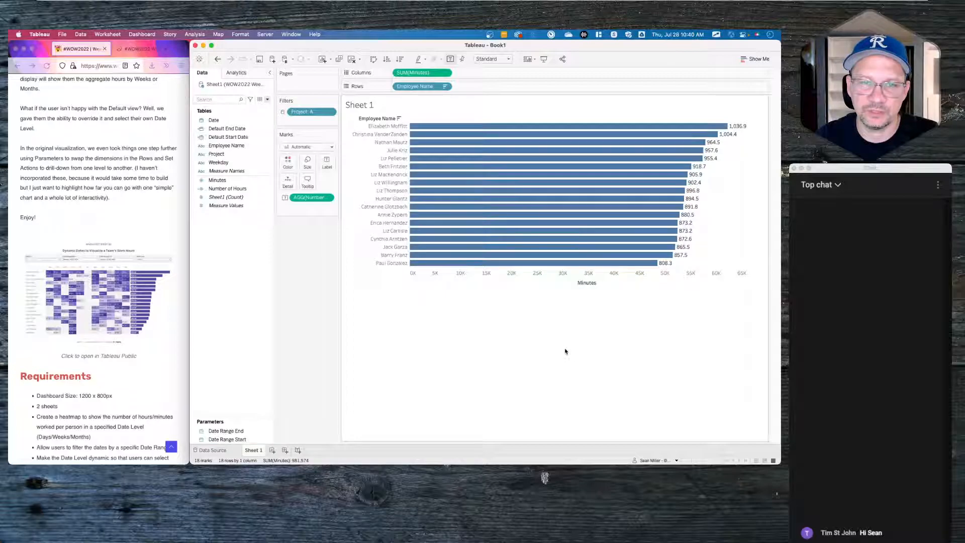
- Create a calculated field named Date Filter beginning with [Date]>=[Date Range Start]
right_click(240, 242)
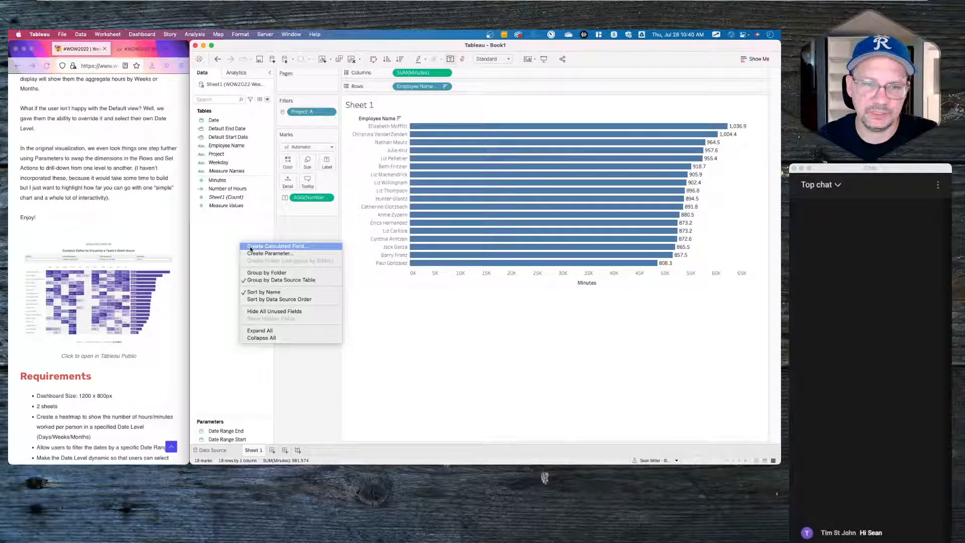
click(225, 230)
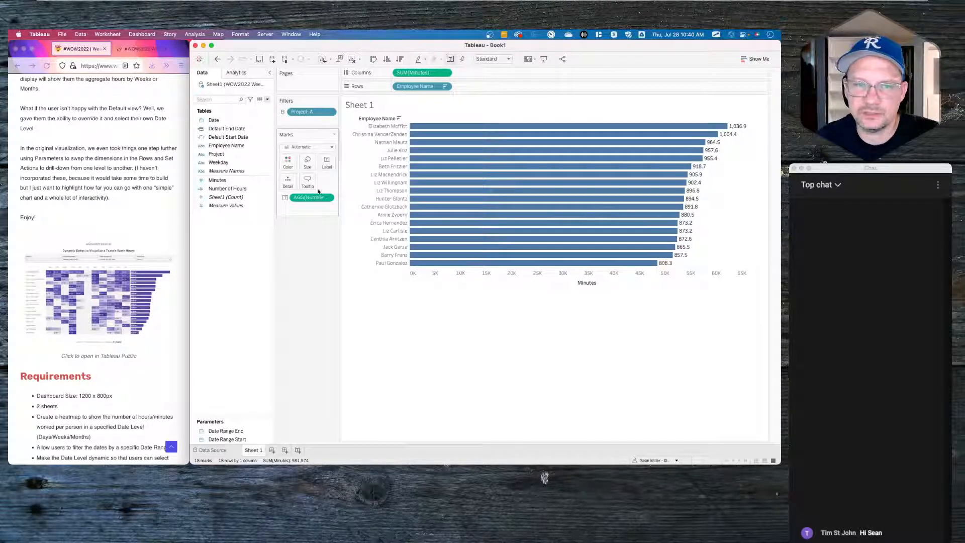
right_click(228, 238)
click(243, 240)
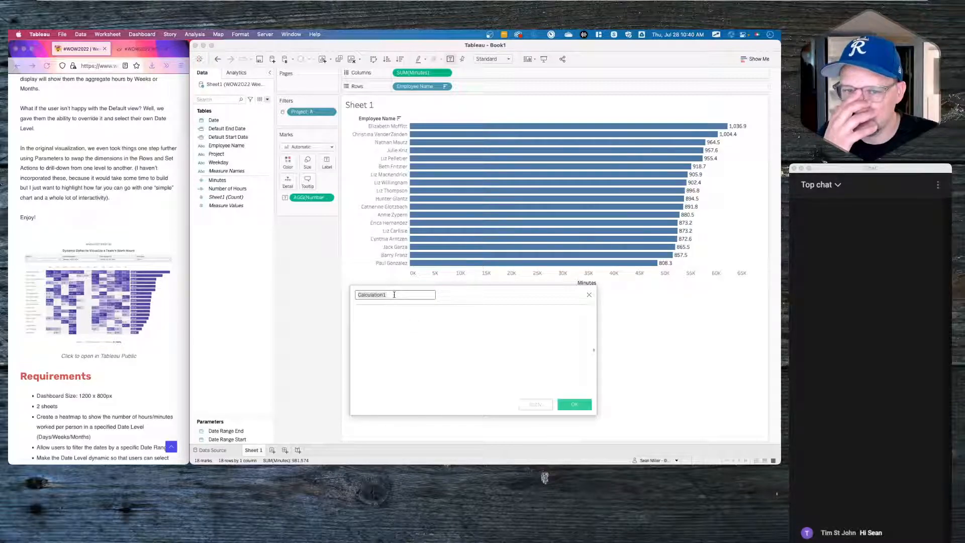
text(Date)
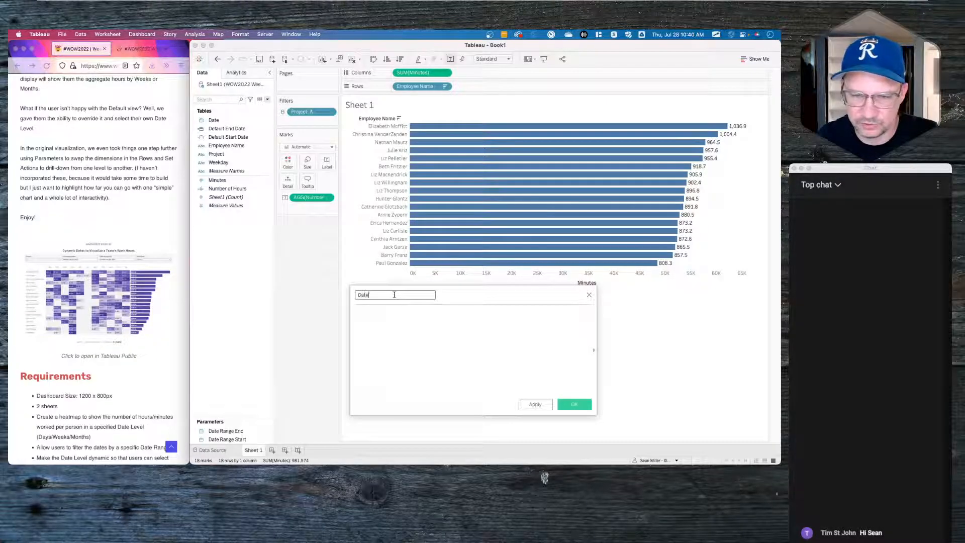
text( Filter)
key(Tab)
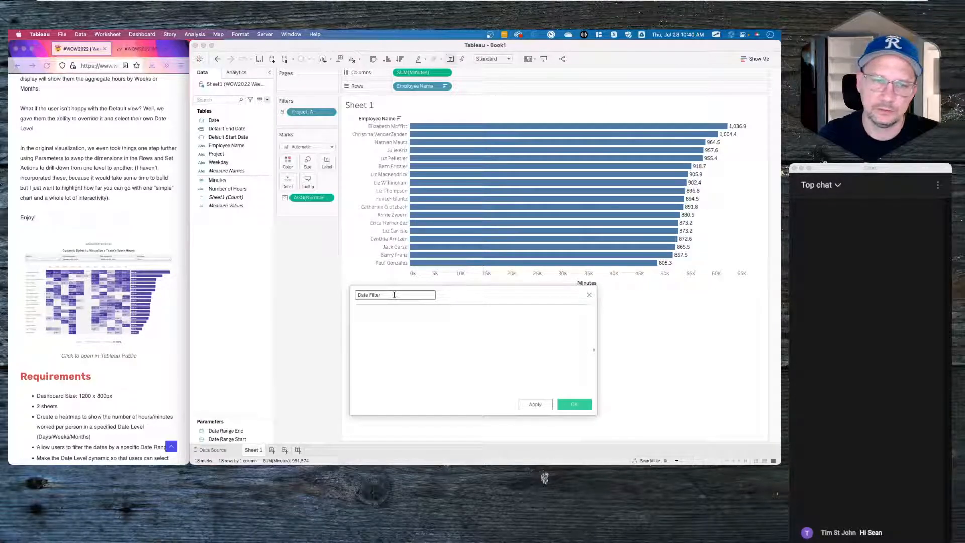
text(date)
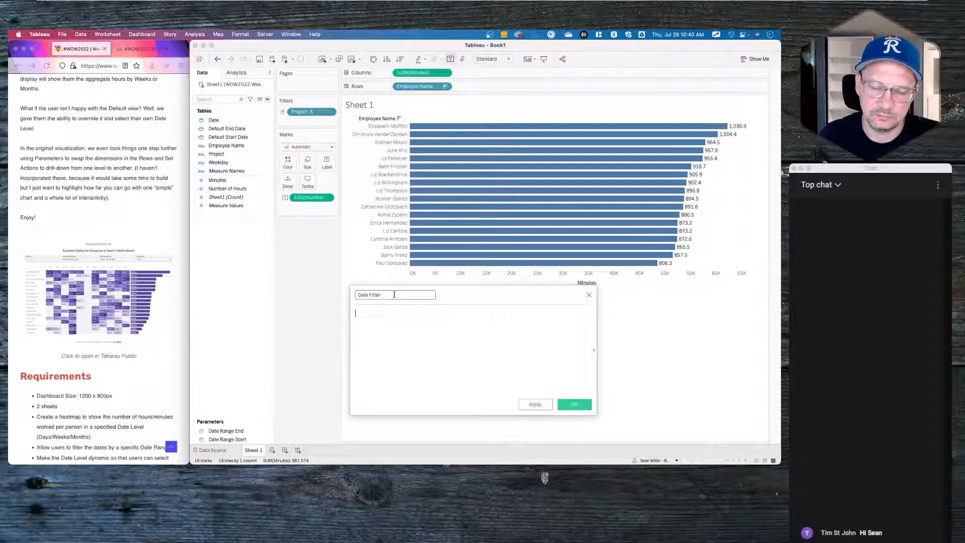
key(Return)
text(<=)
key(BackSpace)
key(BackSpace)
text(>=)
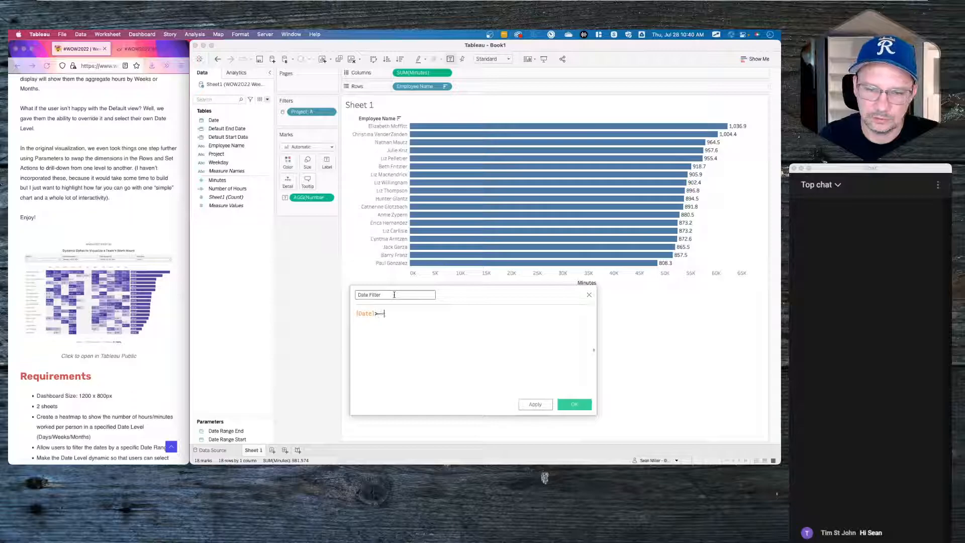
key(BackSpace)
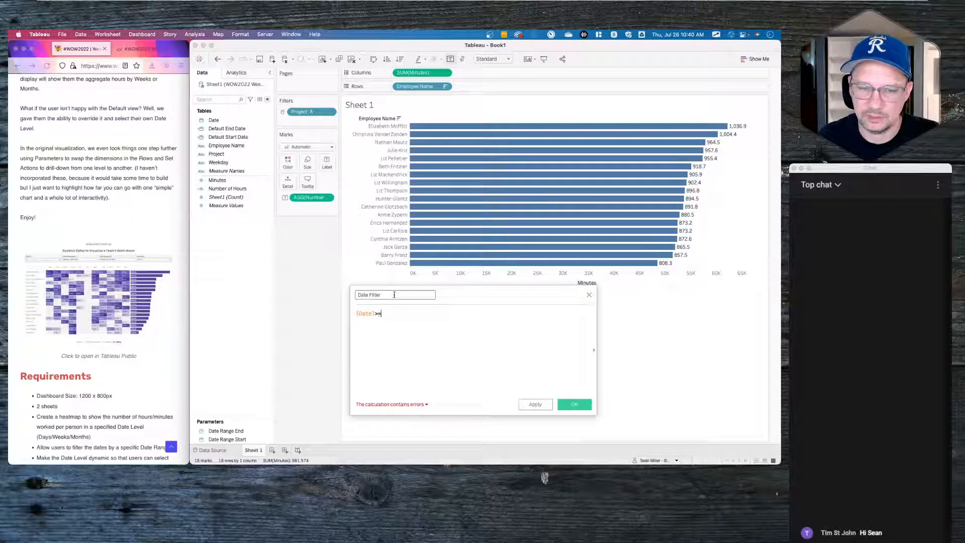
text(start)
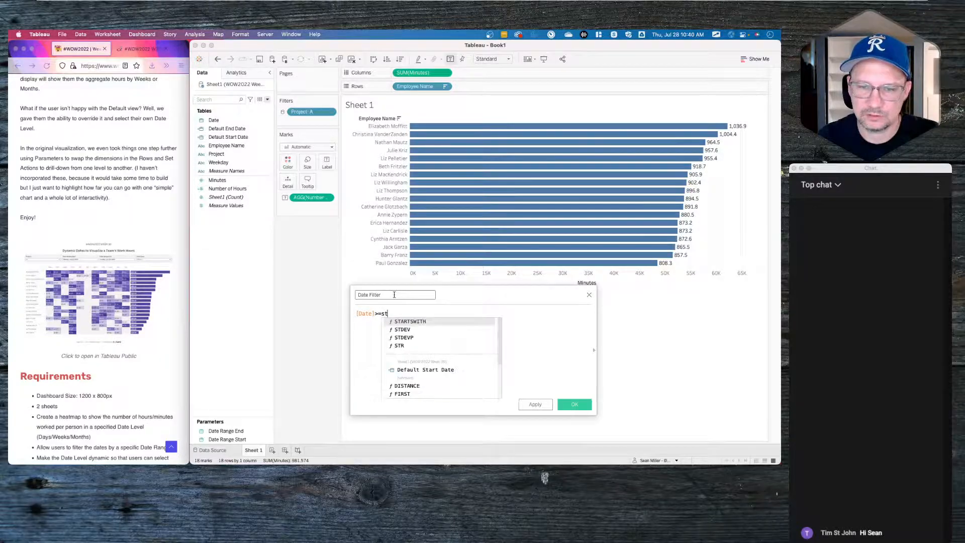
key(Down)
key(Down)
key(Return)
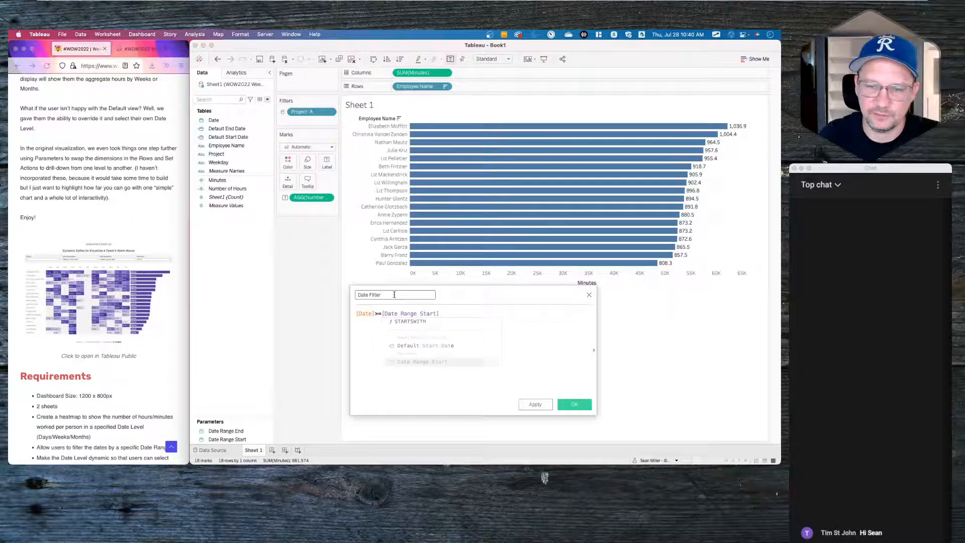
- Add the condition and [Date]<=[Date Range End] and save the Date Filter calculation
text(and)
key(Return)
text([Date]<=)
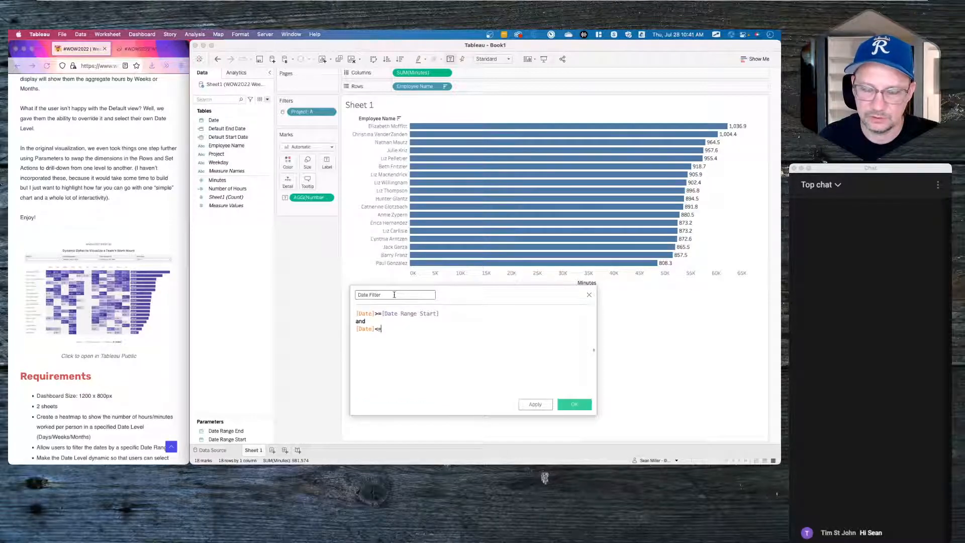
text(date)
key(Down)
key(Down)
key(Down)
key(Down)
key(Down)
key(Down)
key(Down)
key(Down)
key(Down)
key(Down)
key(Down)
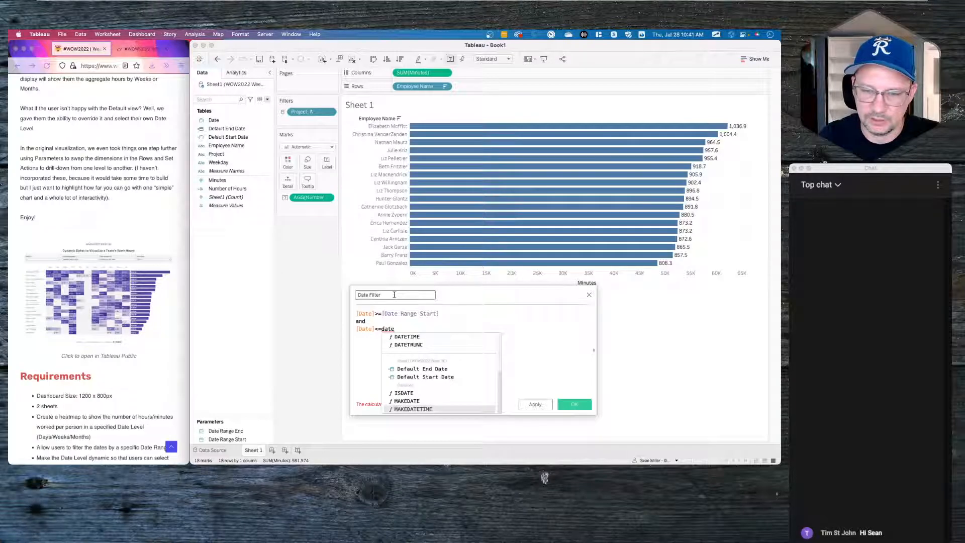
key(Return)
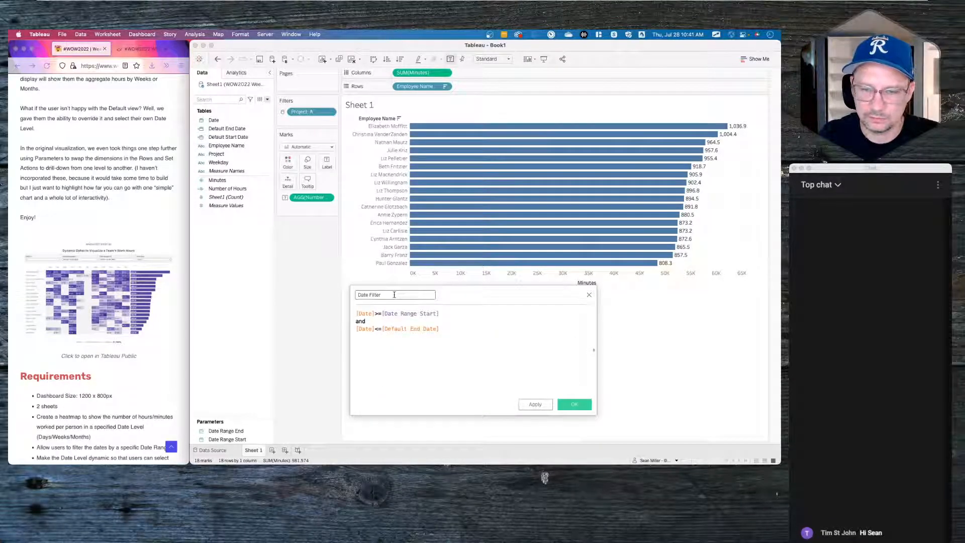
double_click(405, 328)
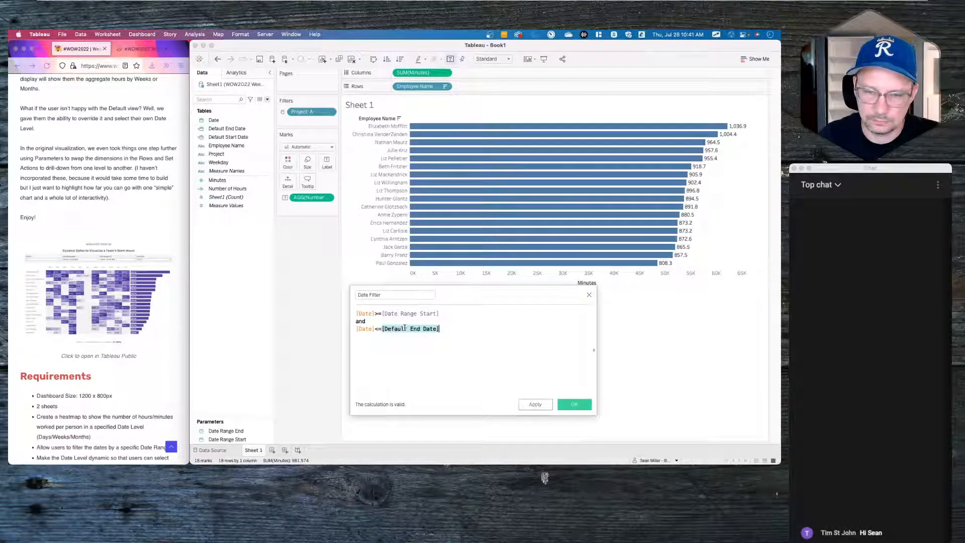
text(Date)
key(Down)
key(Down)
key(Return)
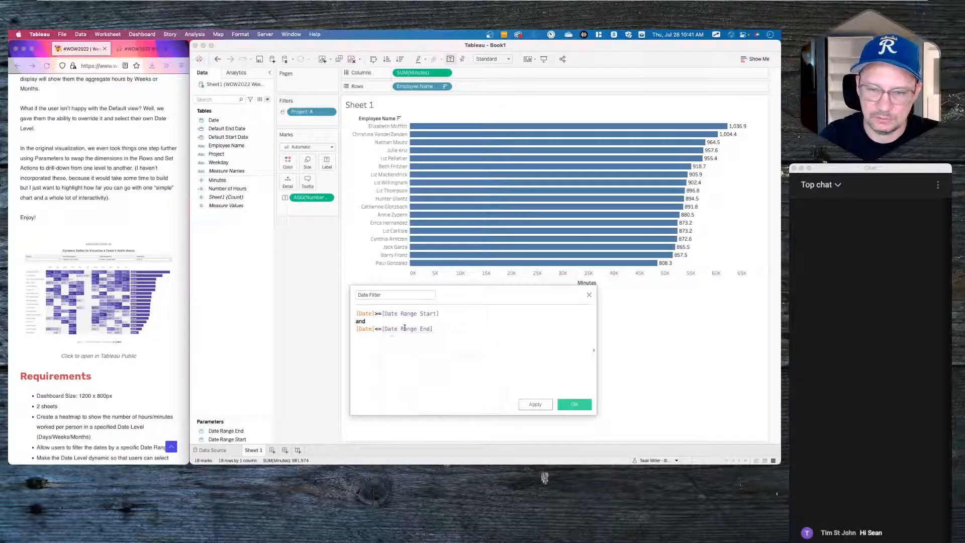
click(579, 407)
- Filter the sheet to Date Filter True and apply that filter to other worksheets
drag(219, 128, 290, 123)
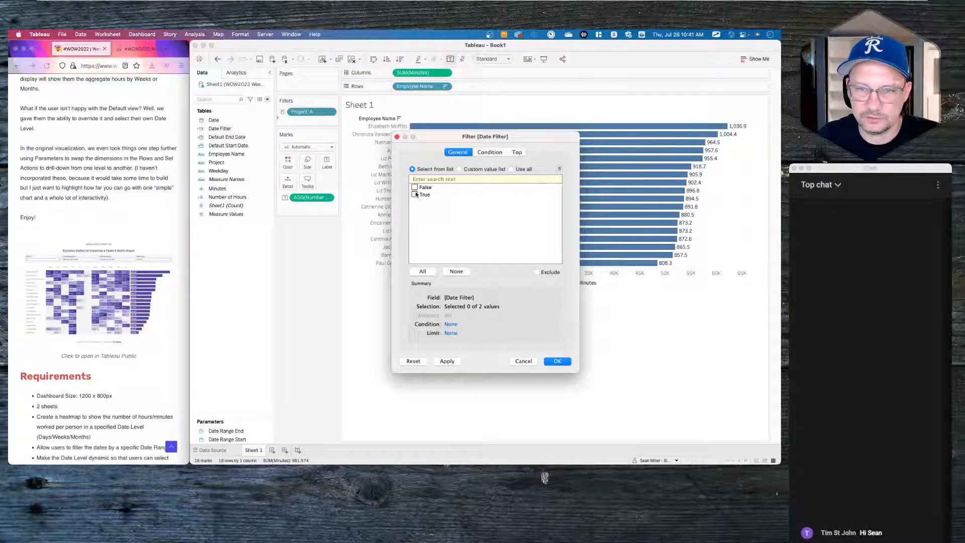
click(557, 361)
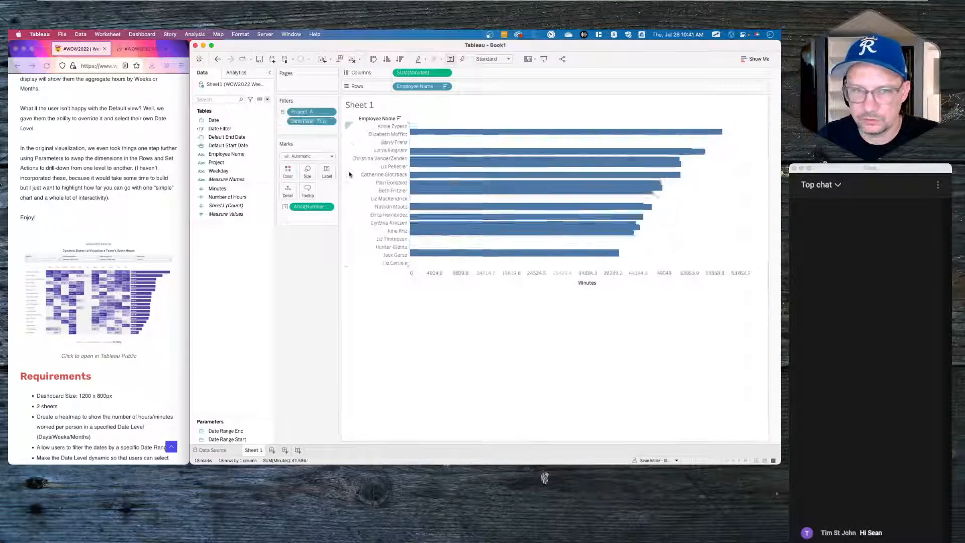
click(331, 122)
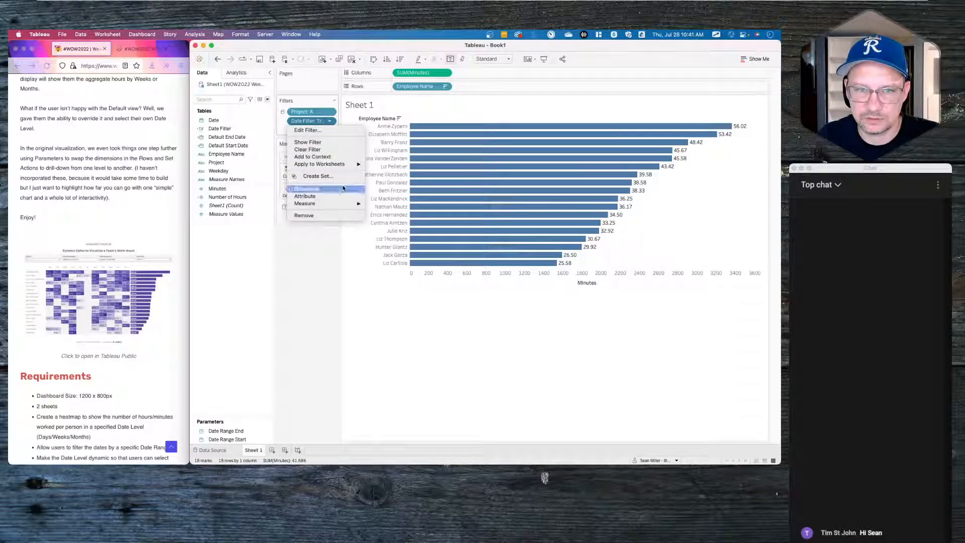
mouse_move(346, 164)
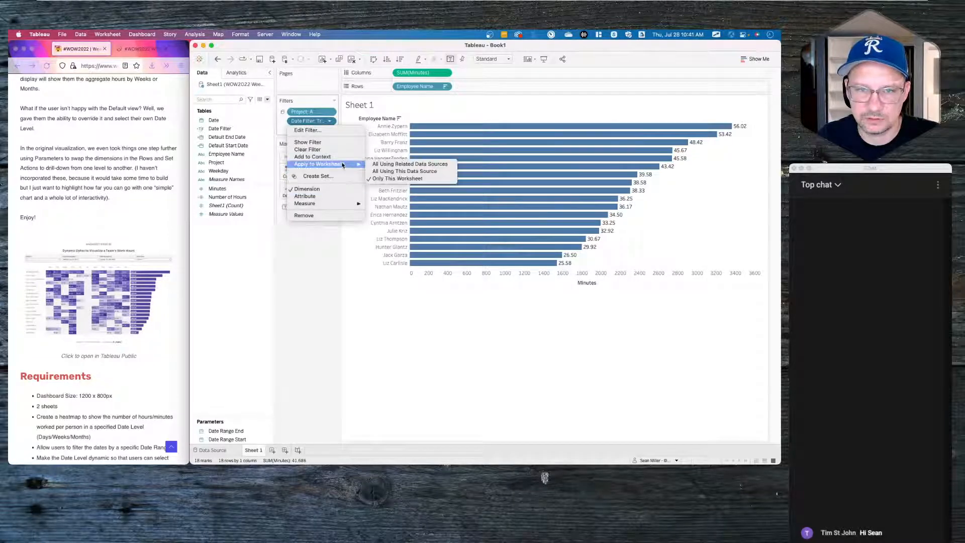
click(413, 170)
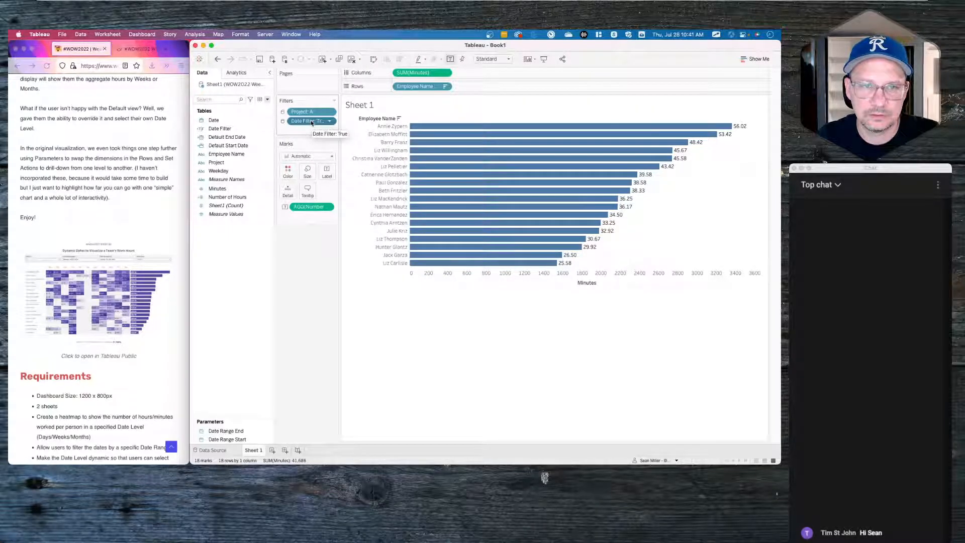
- Add the Date Filter and Project filters to context, then view the reference dashboard
click(328, 121)
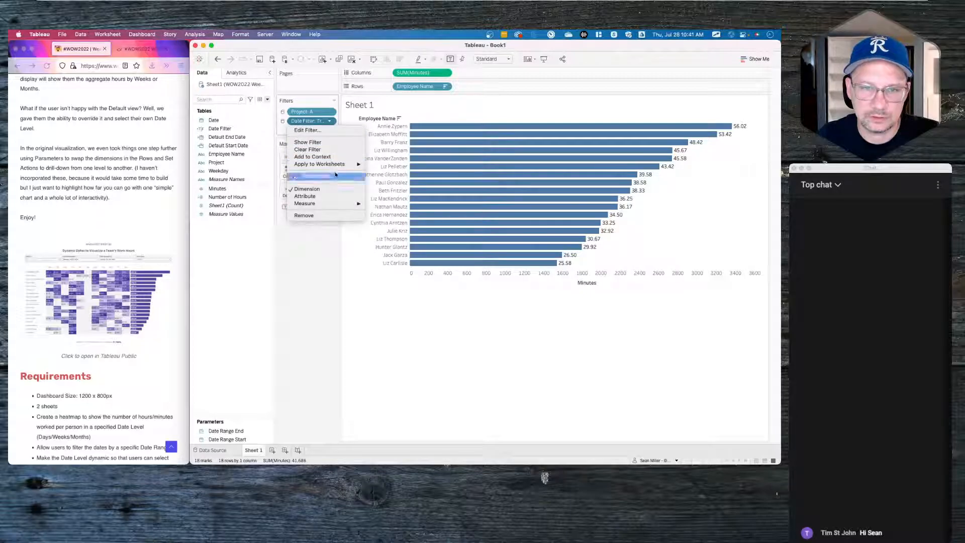
click(323, 157)
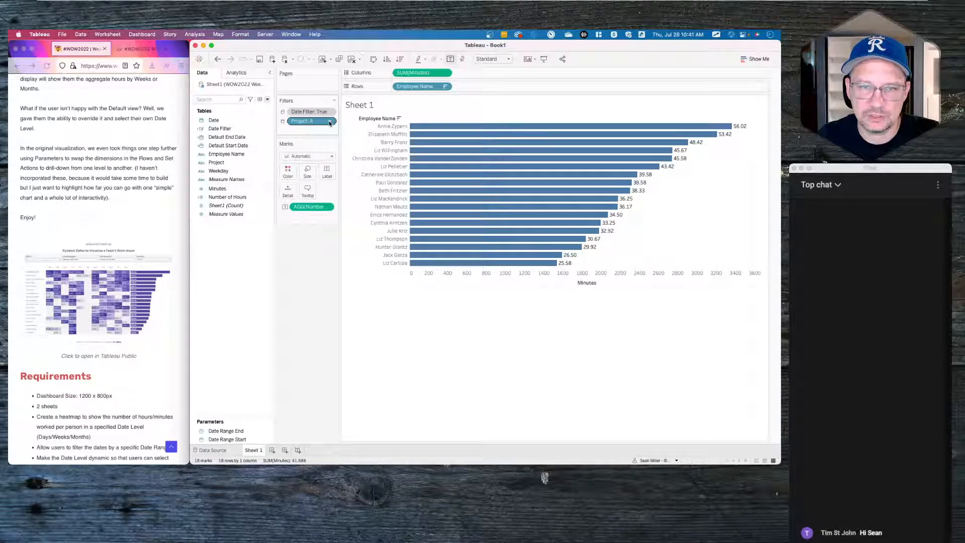
click(329, 122)
click(330, 156)
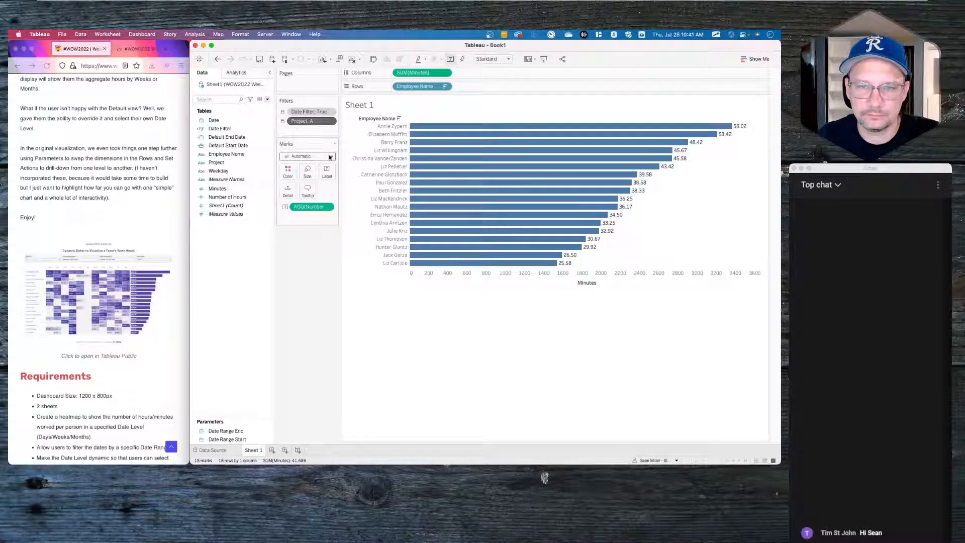
mouse_move(462, 134)
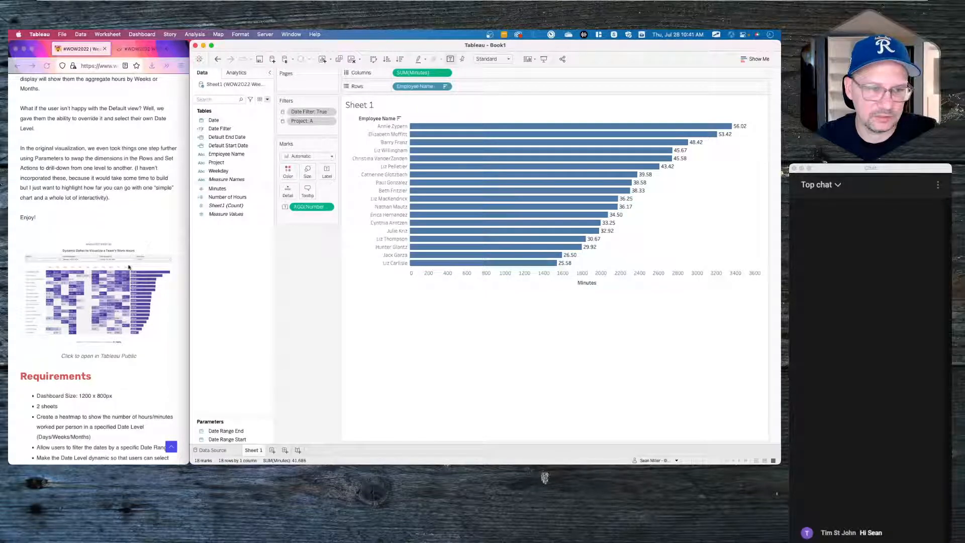
click(135, 51)
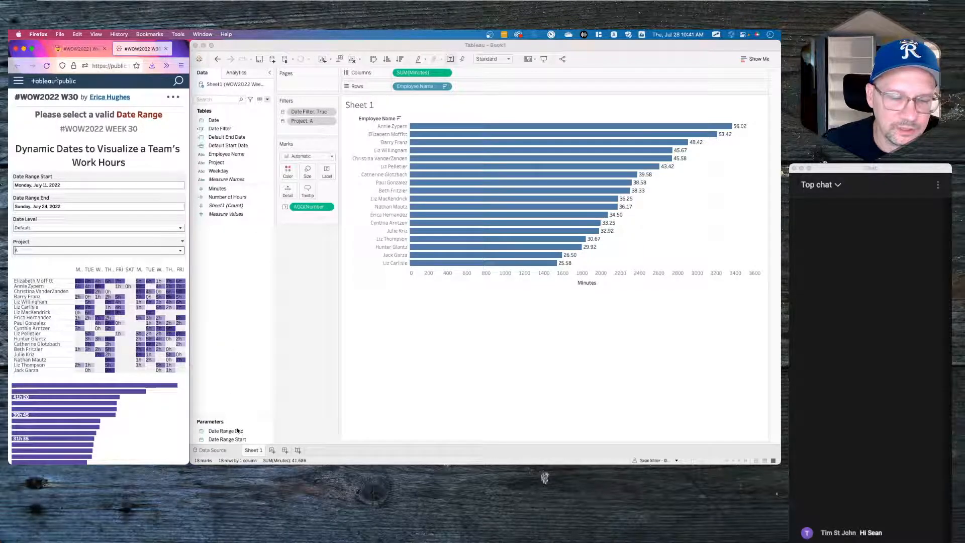
- Set the Date Range End parameter's display format to Standard Long Date
right_click(235, 273)
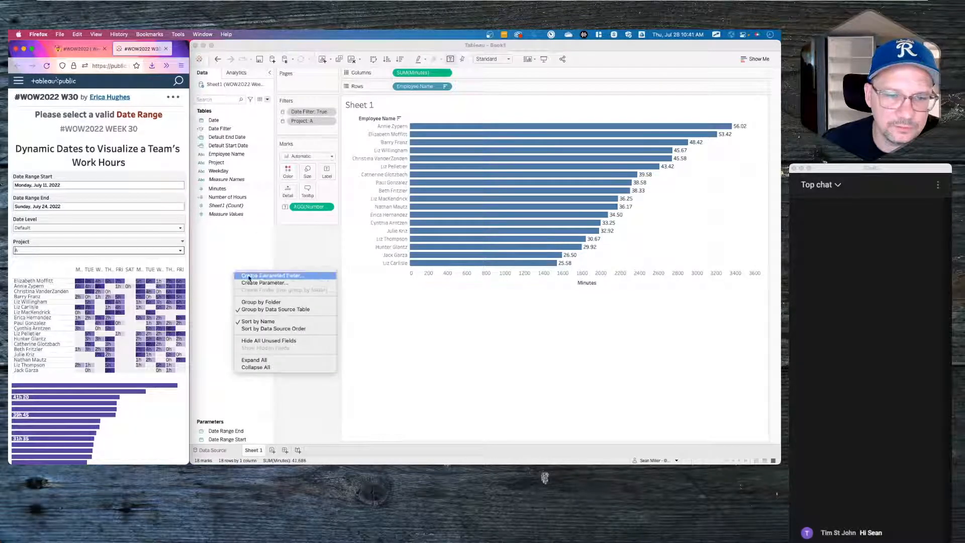
click(256, 276)
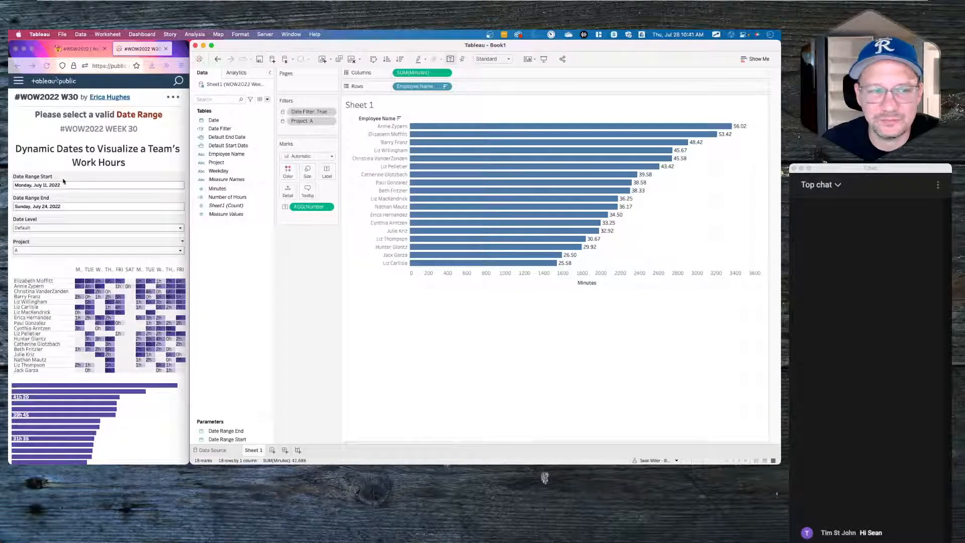
click(240, 431)
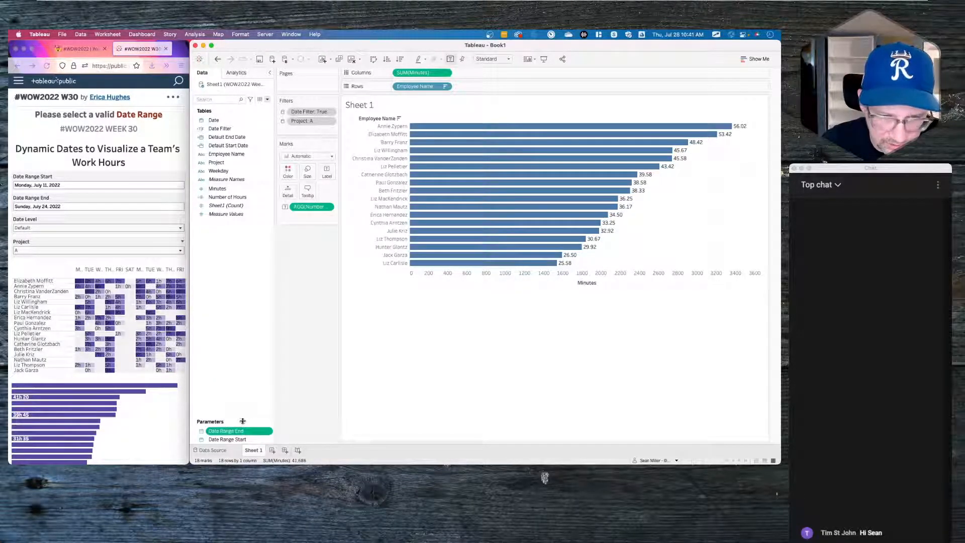
right_click(229, 432)
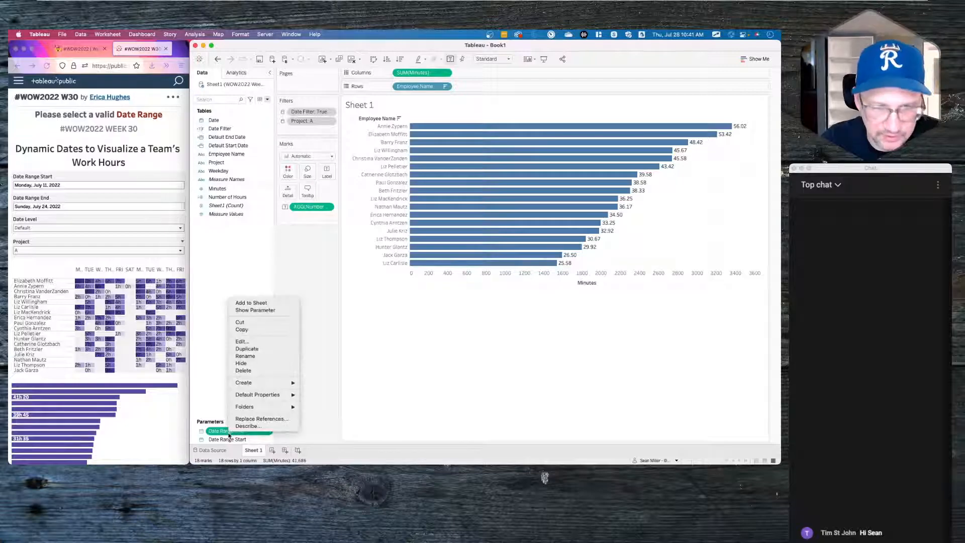
click(244, 341)
click(573, 237)
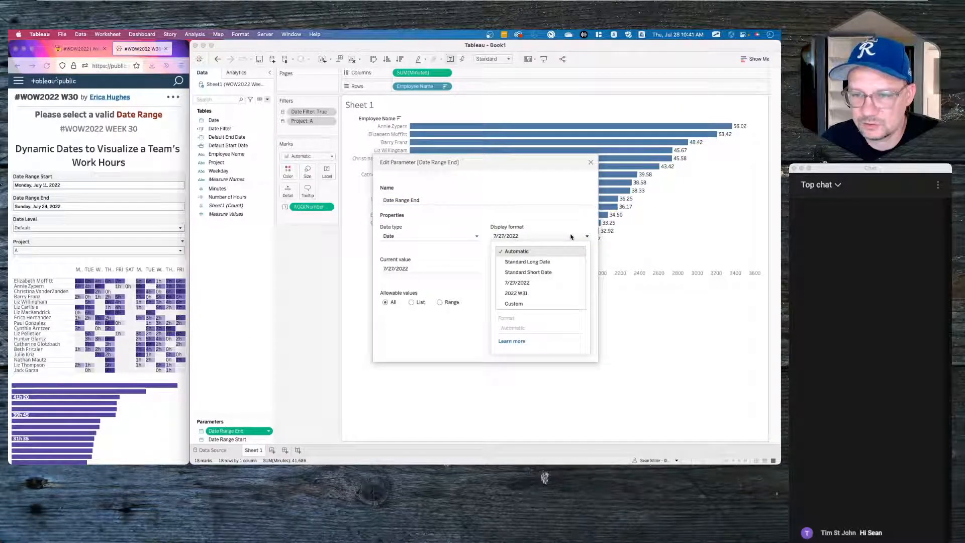
click(528, 261)
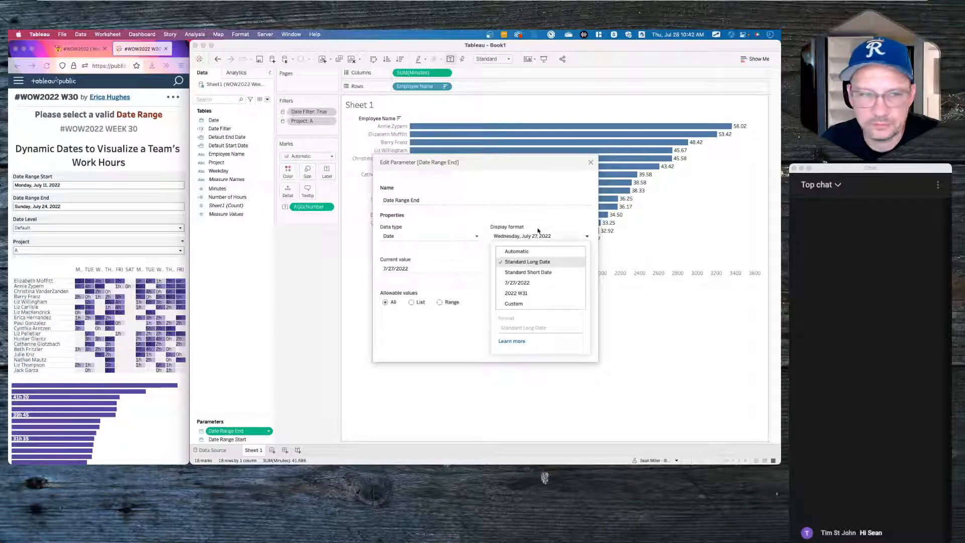
click(474, 345)
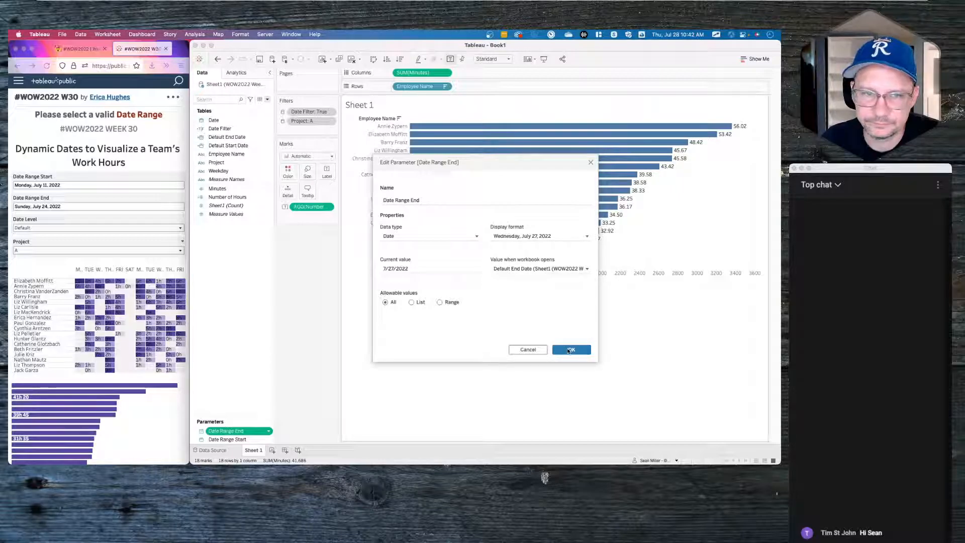
click(567, 351)
- Give Date Range Start the Standard Long Date display format as well
click(229, 439)
right_click(237, 440)
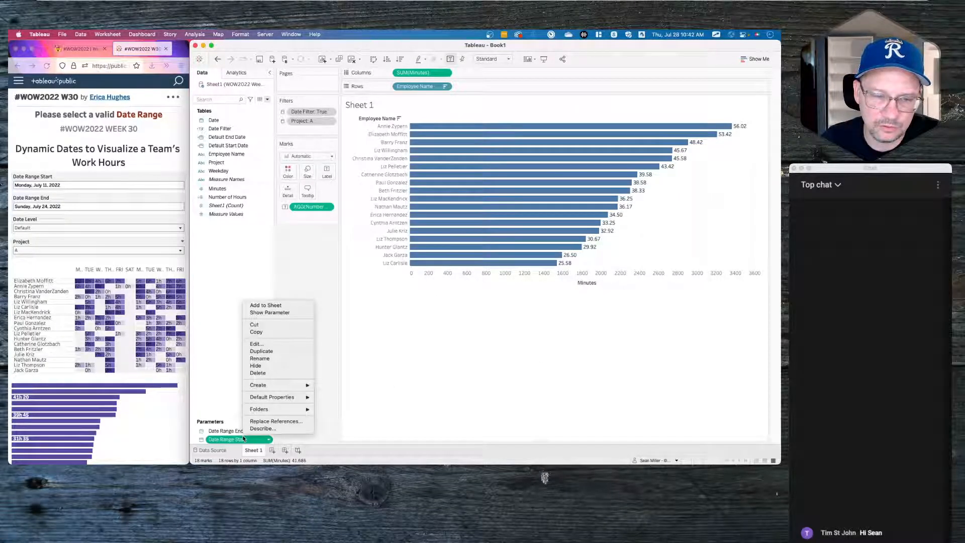
click(257, 343)
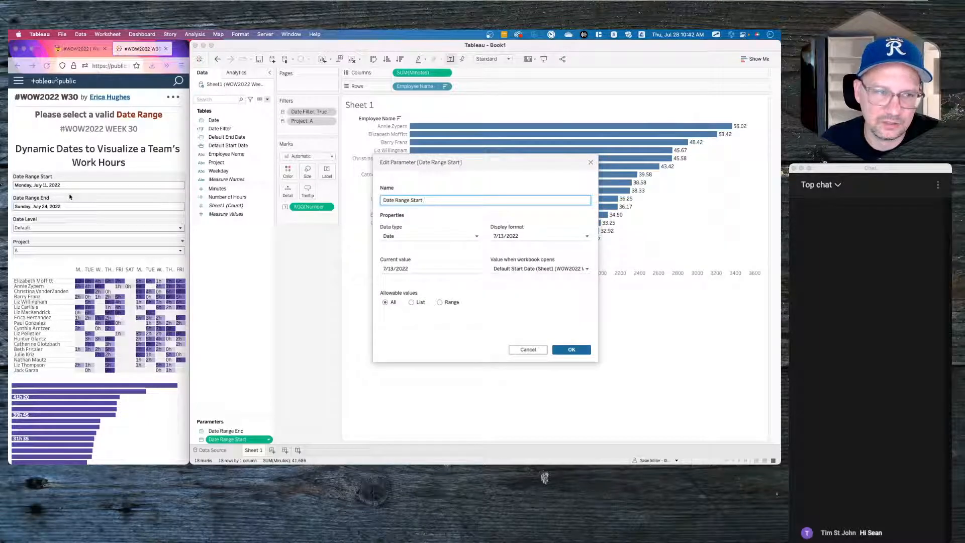
click(522, 237)
click(523, 262)
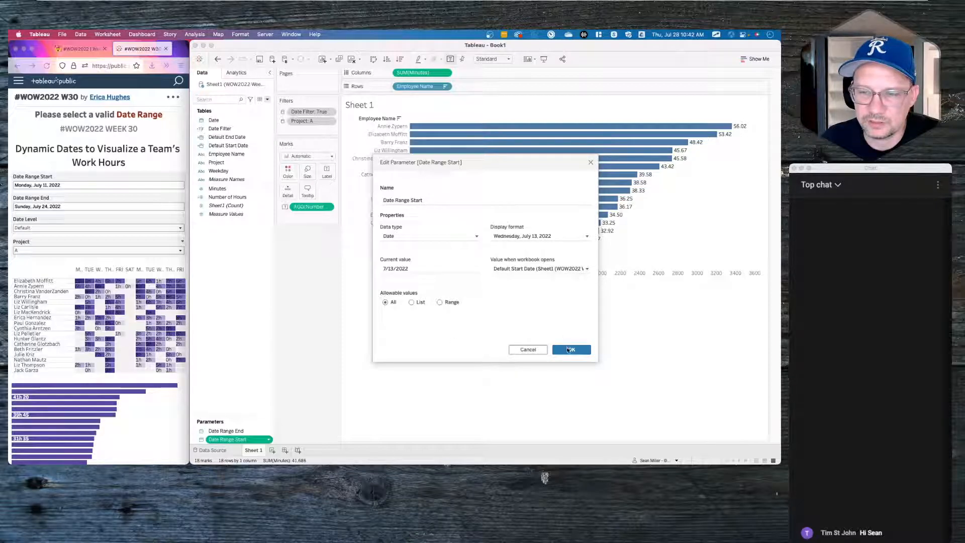
click(568, 351)
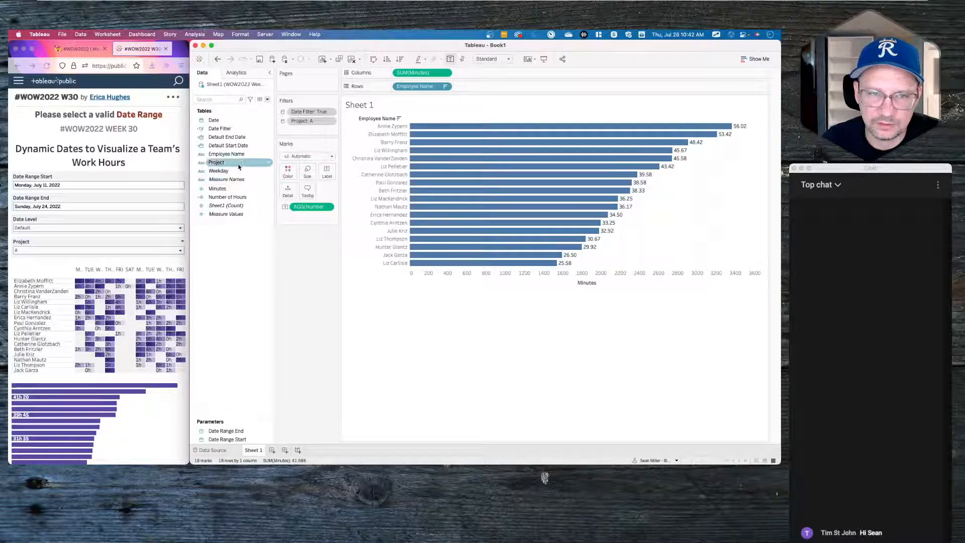
- Replace the Default End Date formula, starting it with if DATEPART('day',{max([Date])
right_click(241, 137)
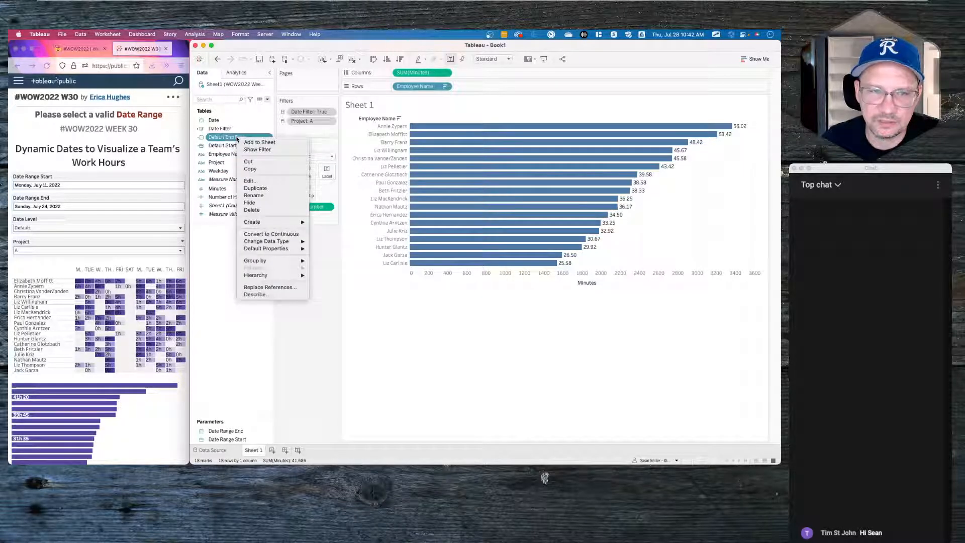
click(251, 181)
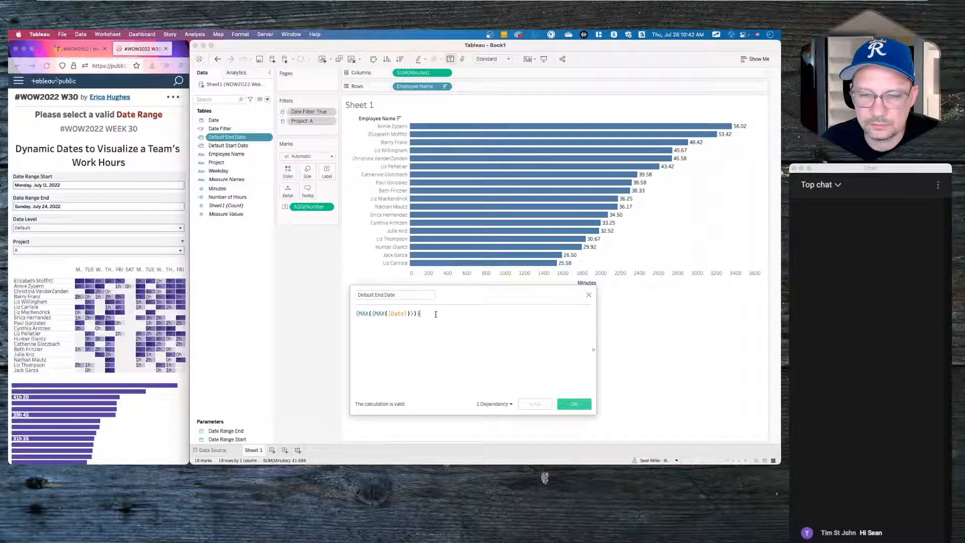
key(super+a)
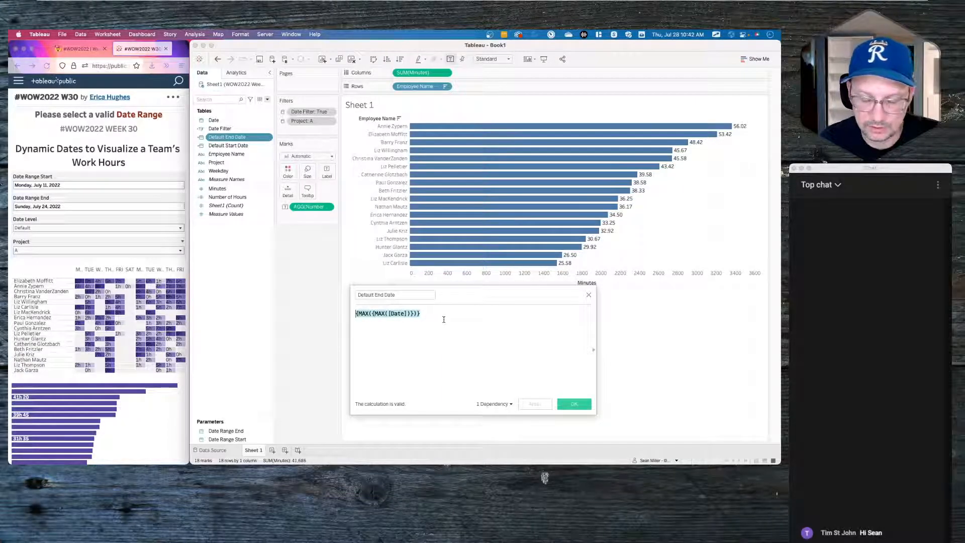
text(if )
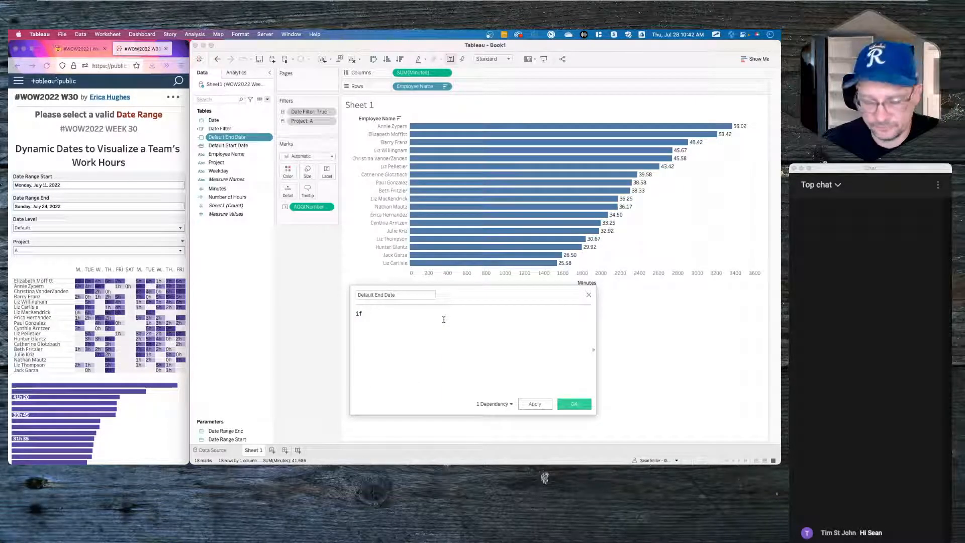
text(dat)
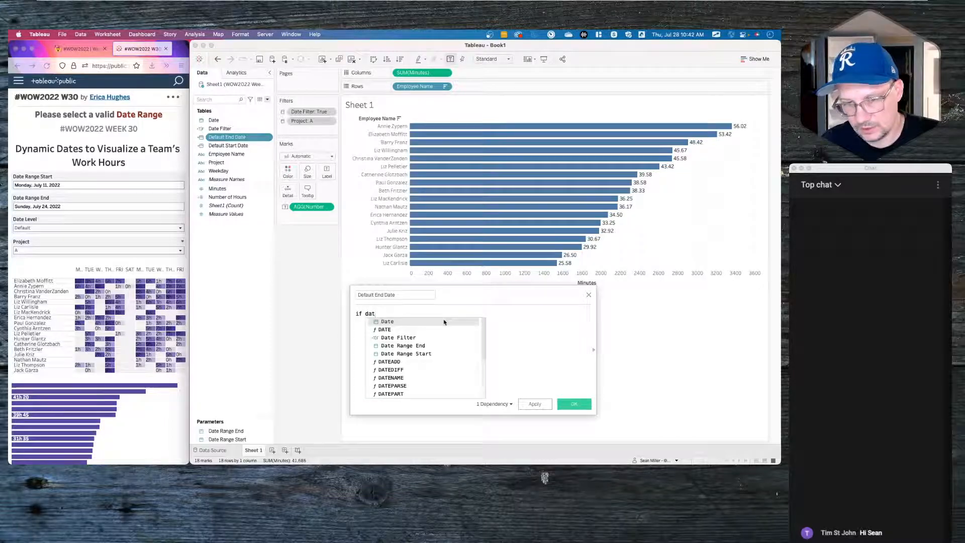
text(epar)
key(Return)
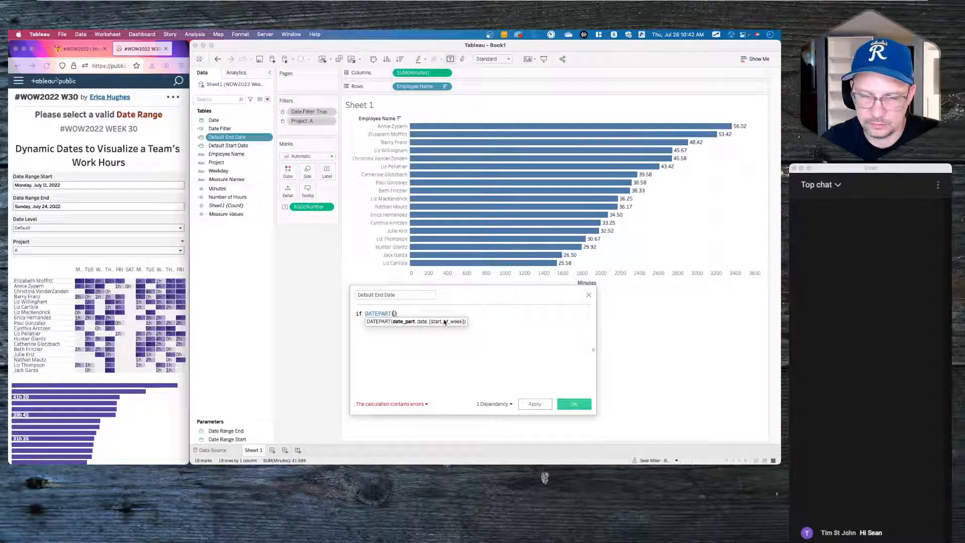
text('day)
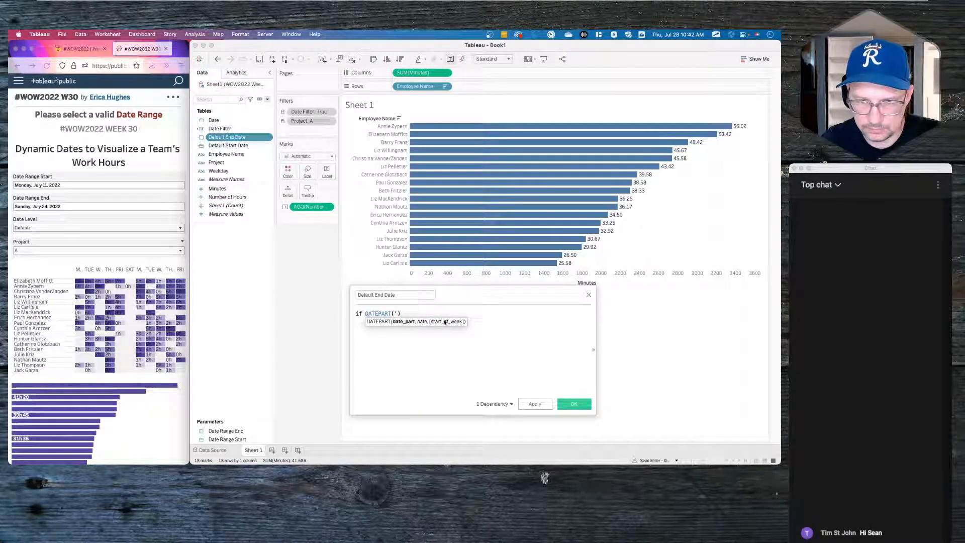
text(')
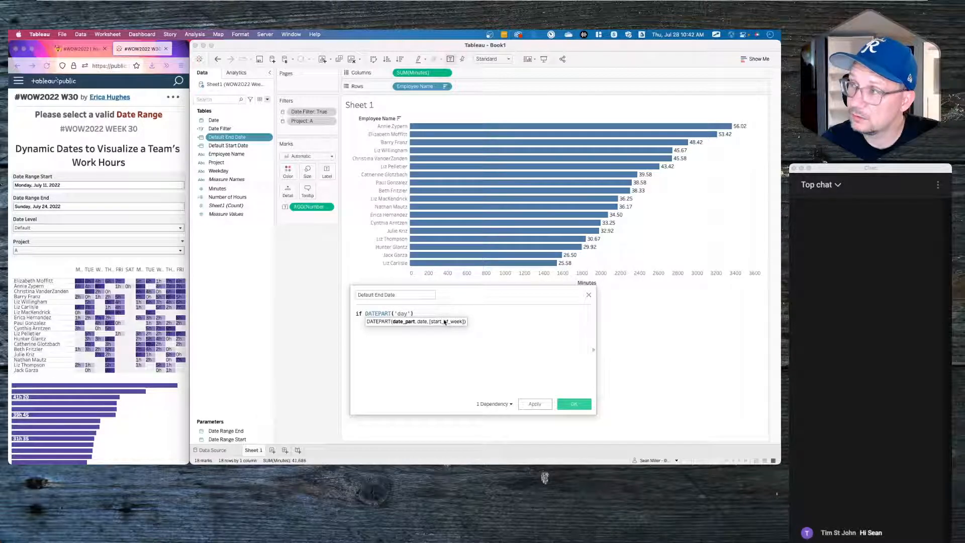
text(,d)
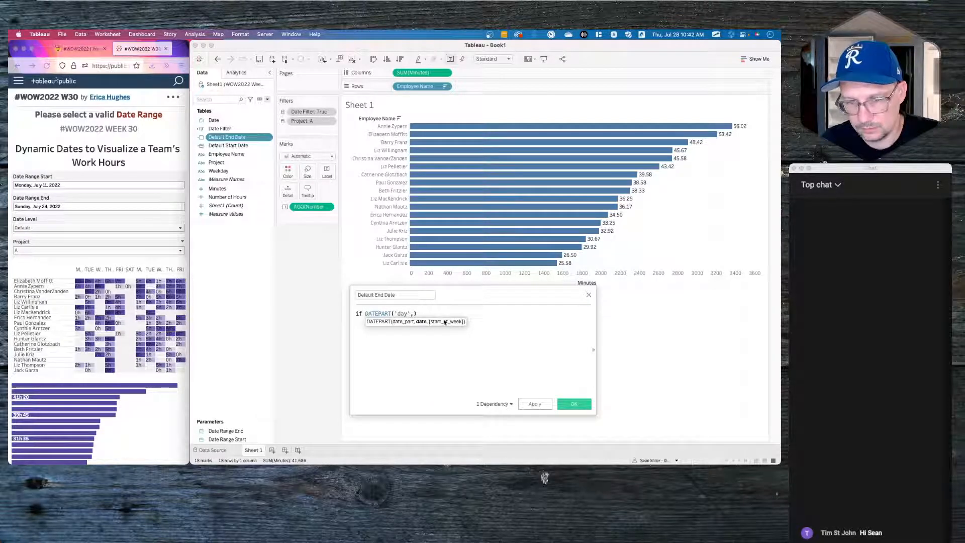
key(BackSpace)
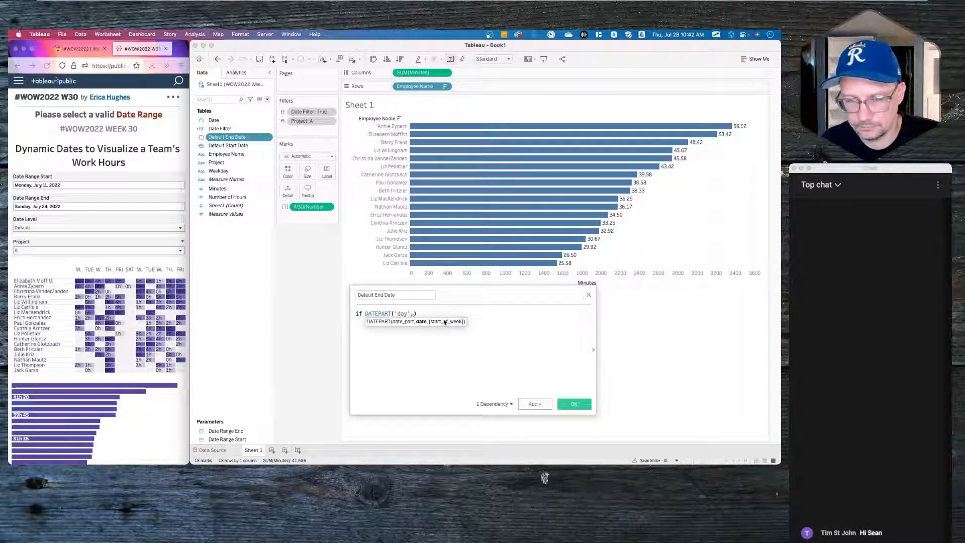
text({max()
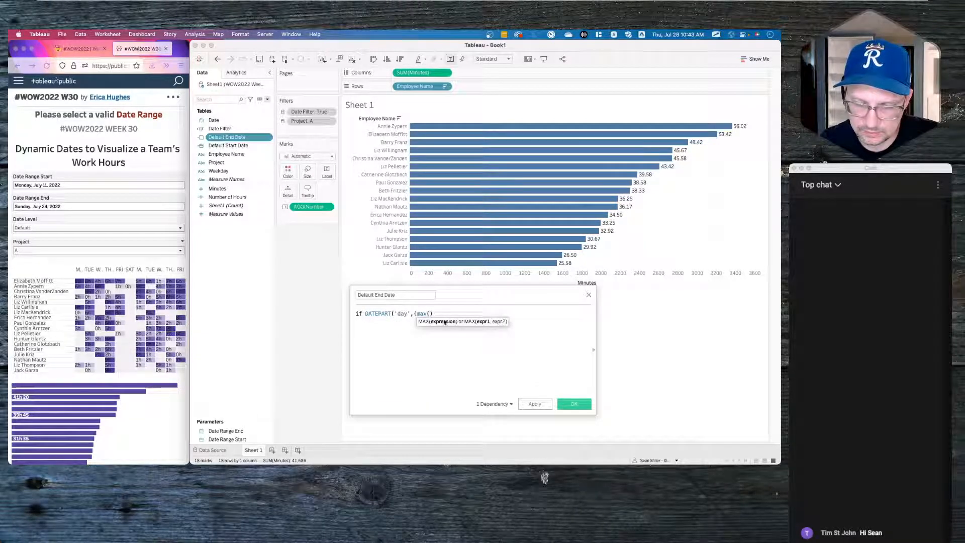
text(daet)
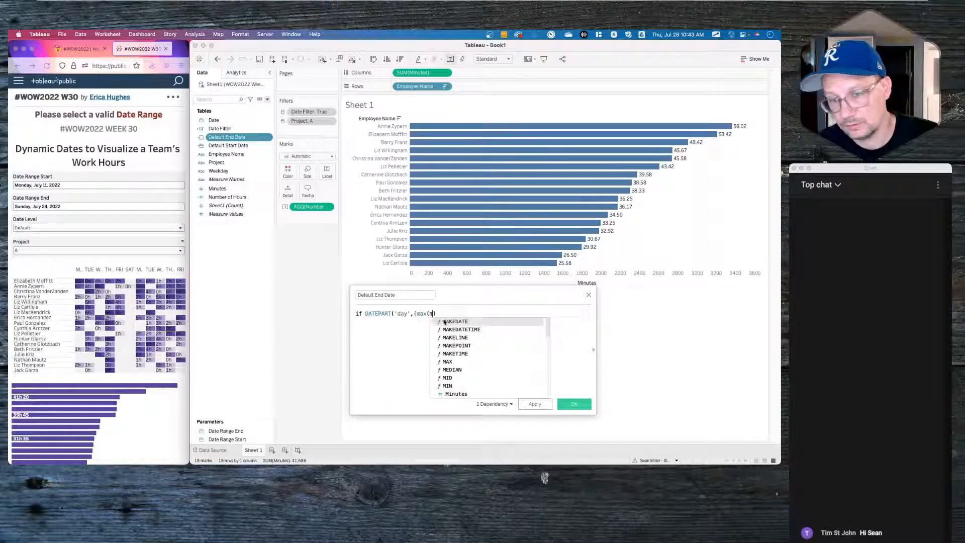
key(BackSpace)
key(BackSpace)
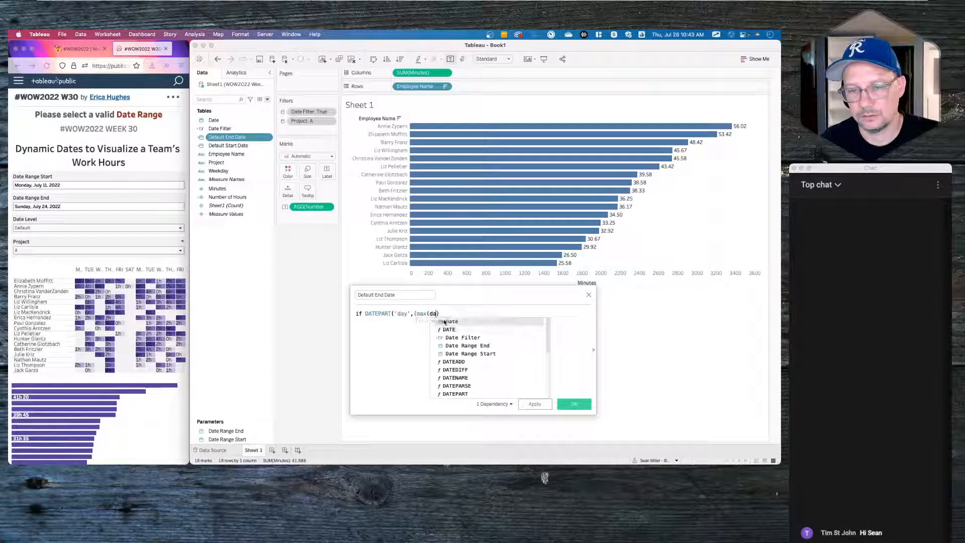
text(te)
key(Return)
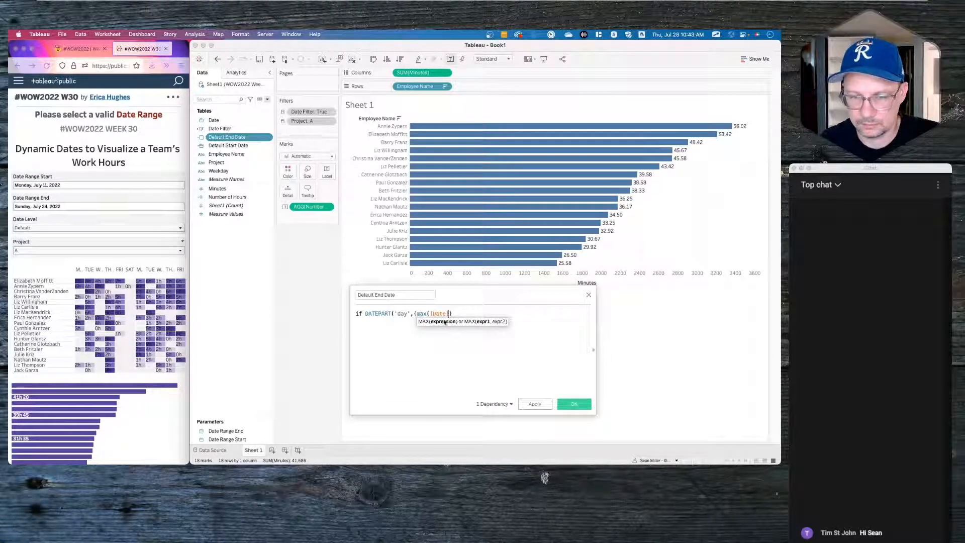
- Complete the condition as )})=1 then, then close the calculation editor
text()})
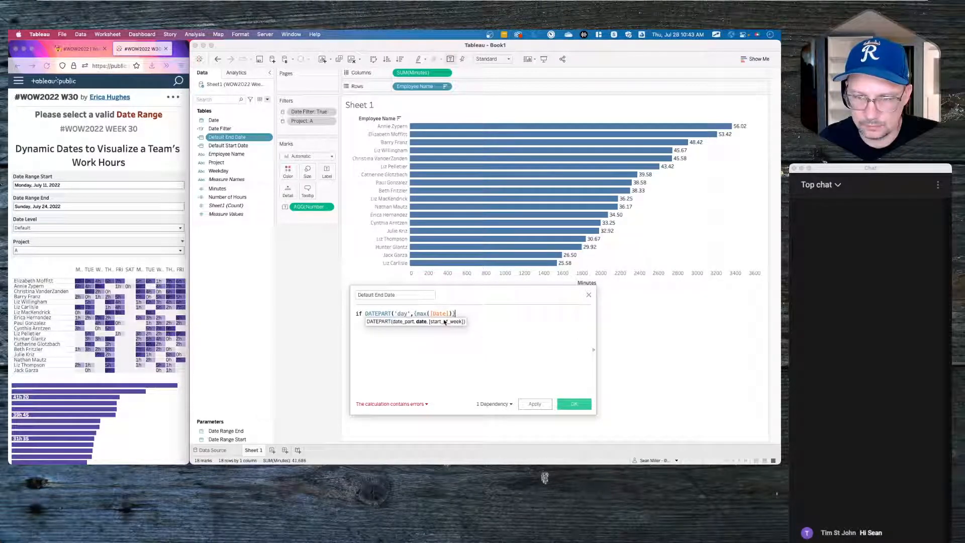
text()=1)
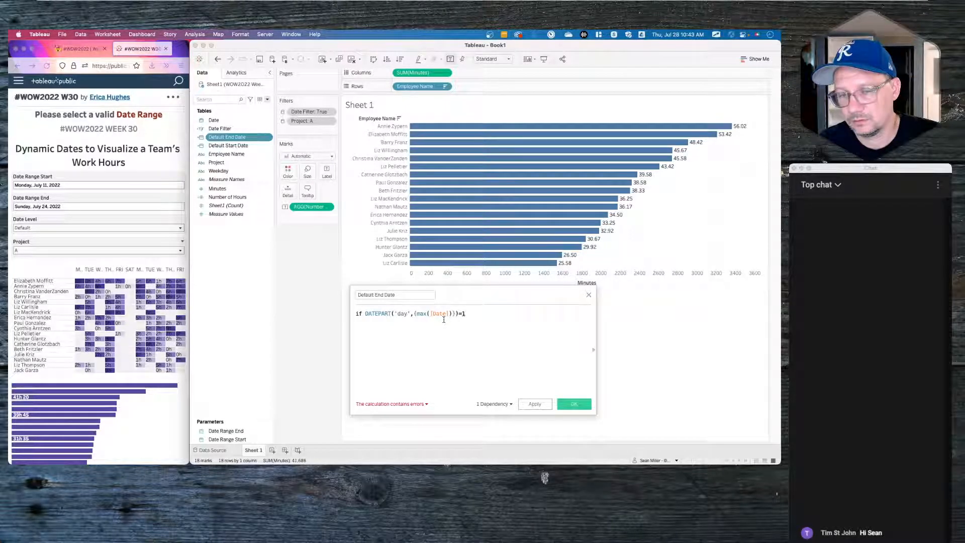
key(Return)
text(then)
key(Return)
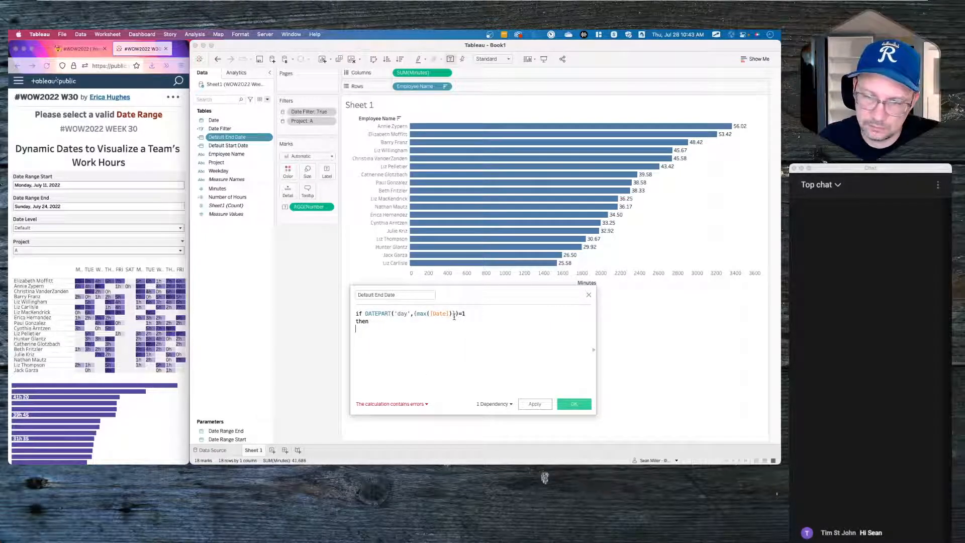
click(454, 313)
text())
click(375, 352)
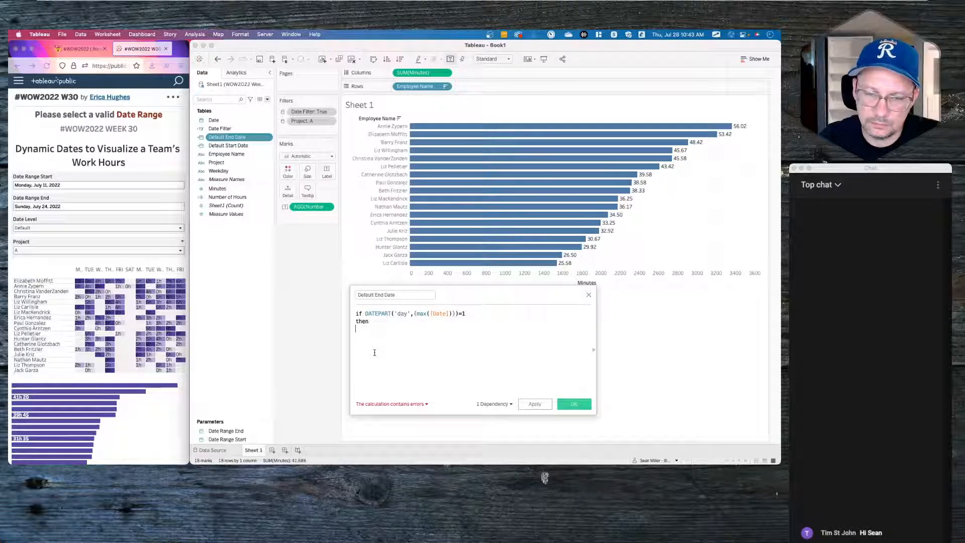
click(590, 295)
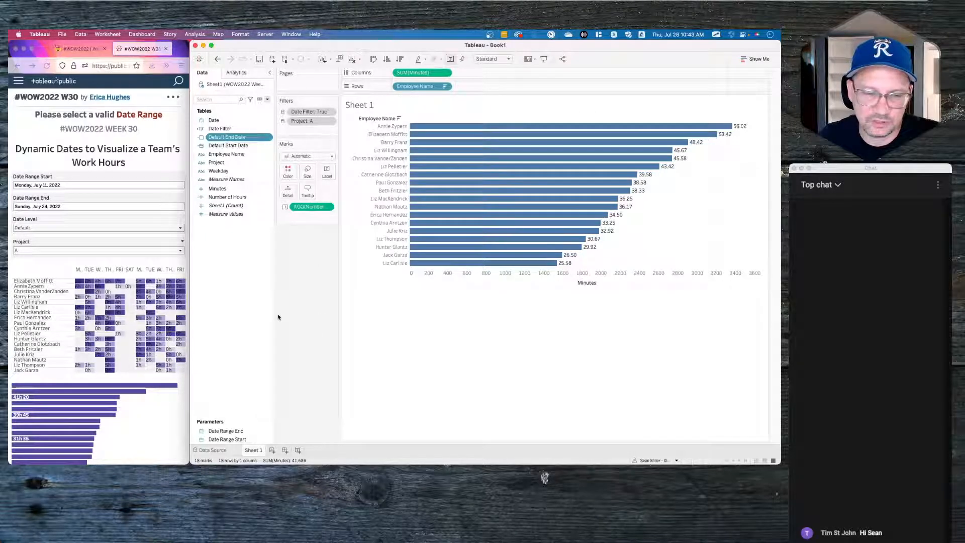
click(238, 267)
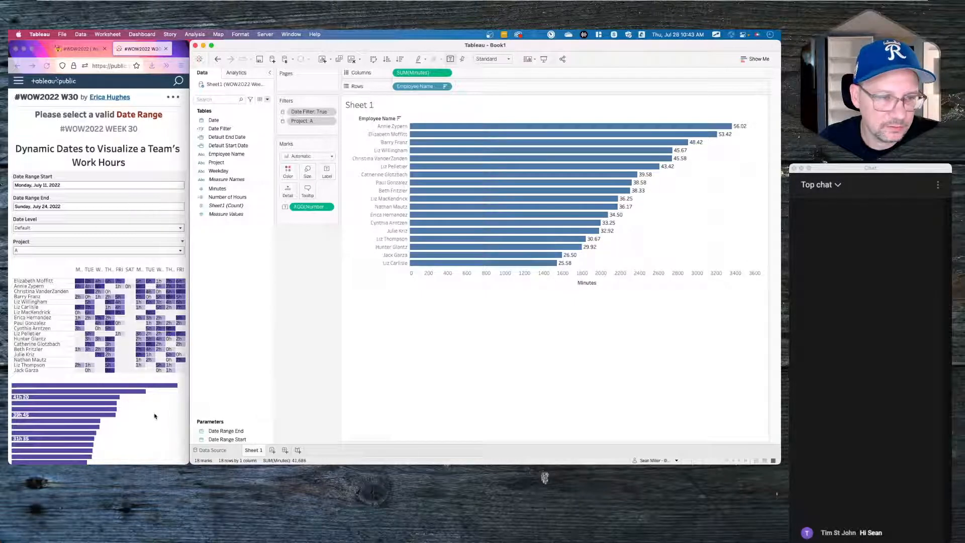
- Show the Date Range End and Date Range Start controls and stack them under Marks
click(151, 387)
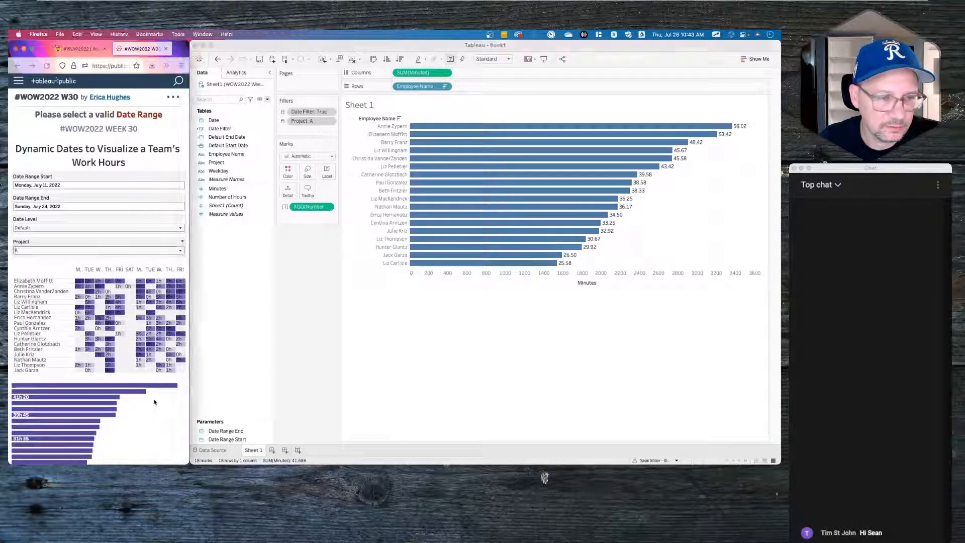
right_click(227, 432)
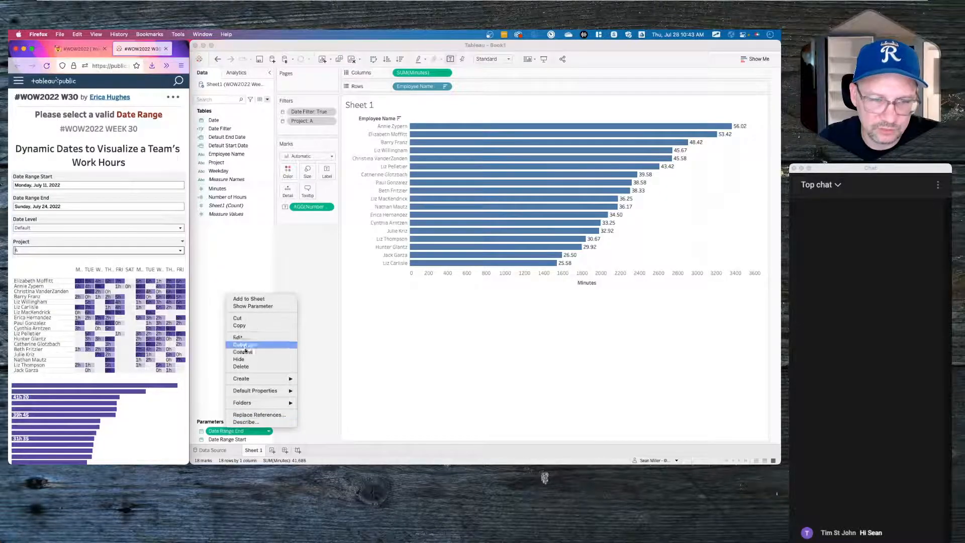
click(252, 308)
right_click(229, 440)
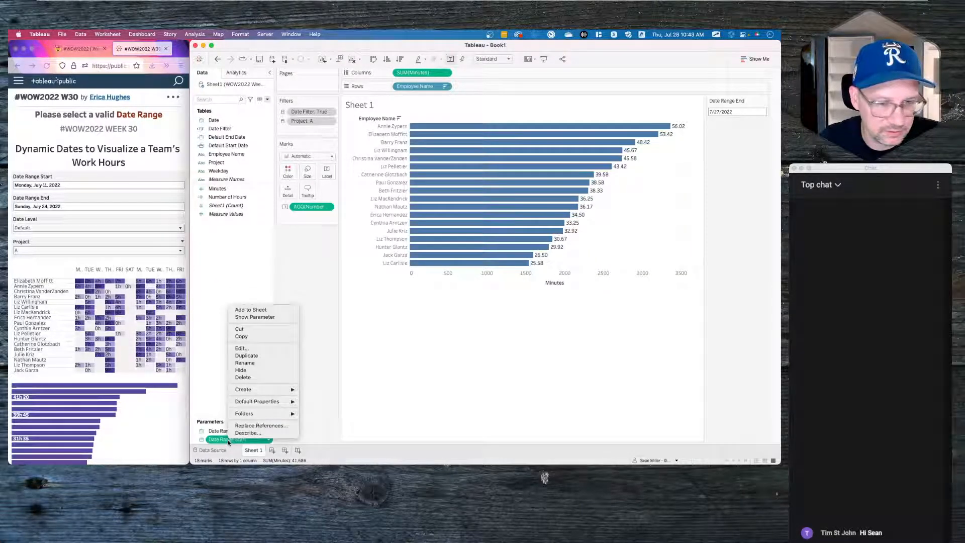
click(254, 317)
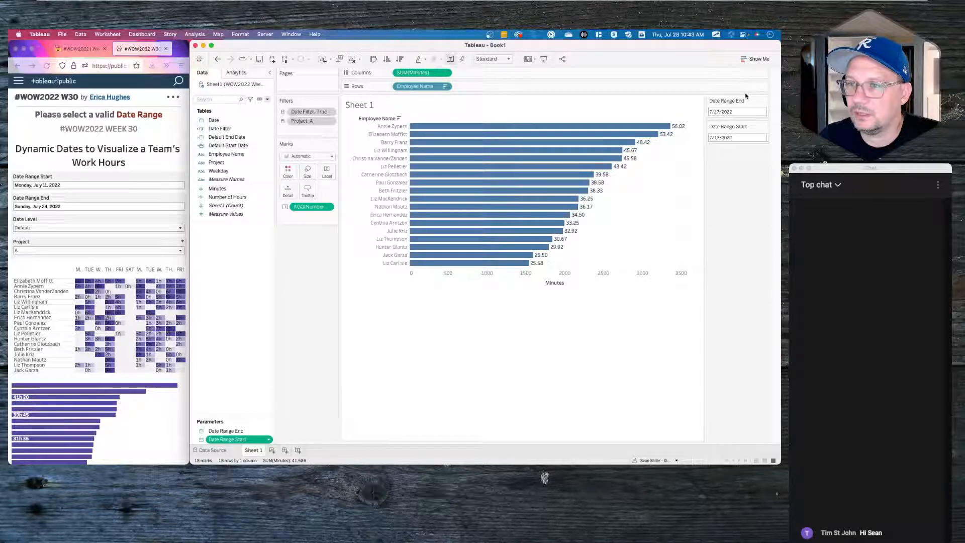
drag(737, 126, 306, 236)
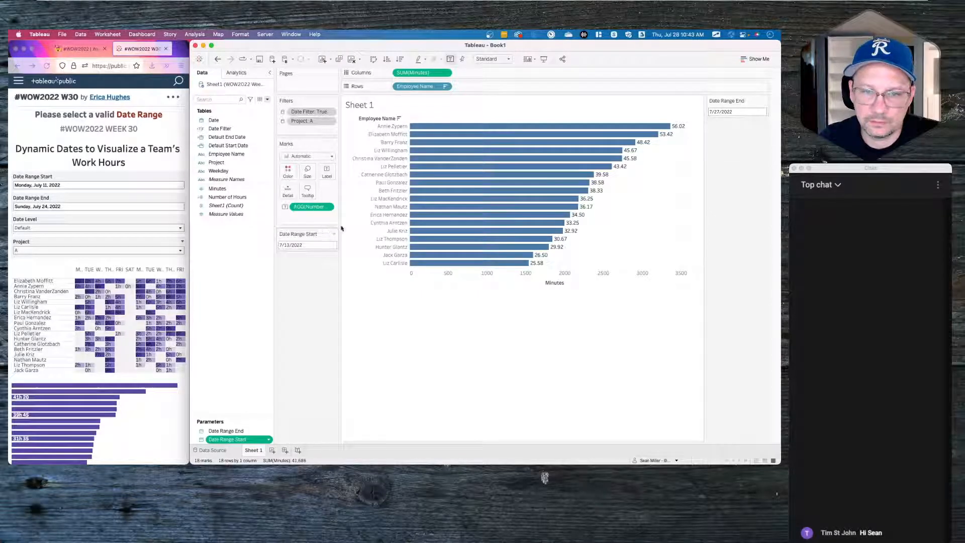
drag(733, 97, 311, 283)
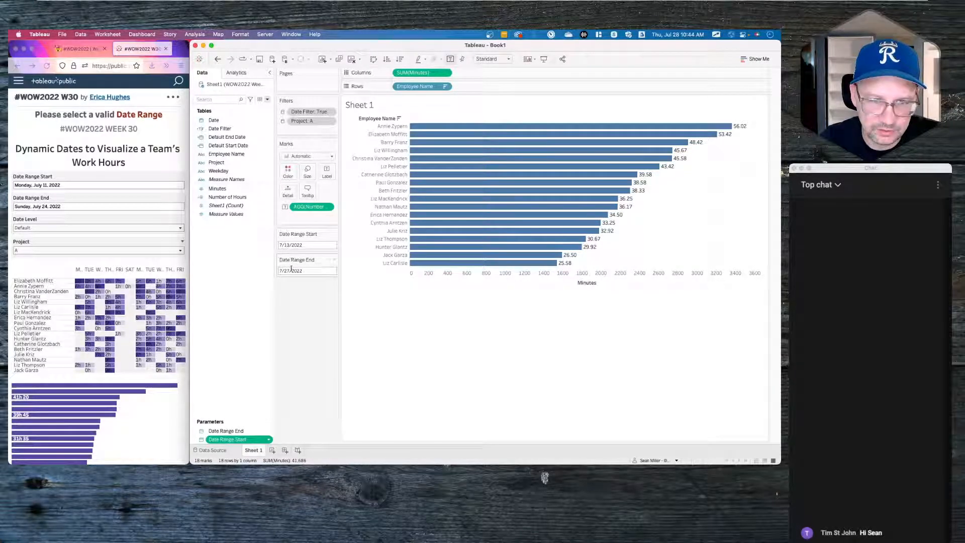
- Change the Date Range End value to 7/24/2022
click(334, 259)
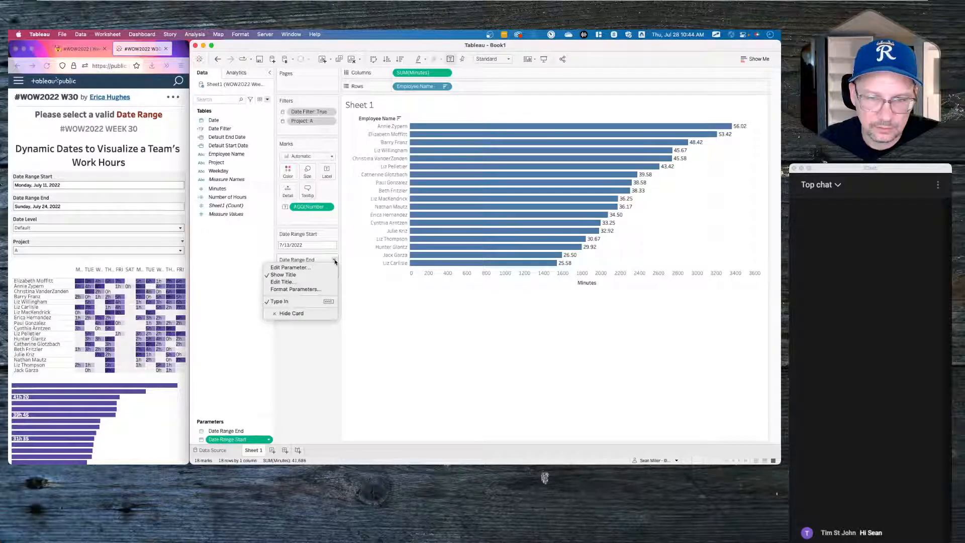
click(299, 301)
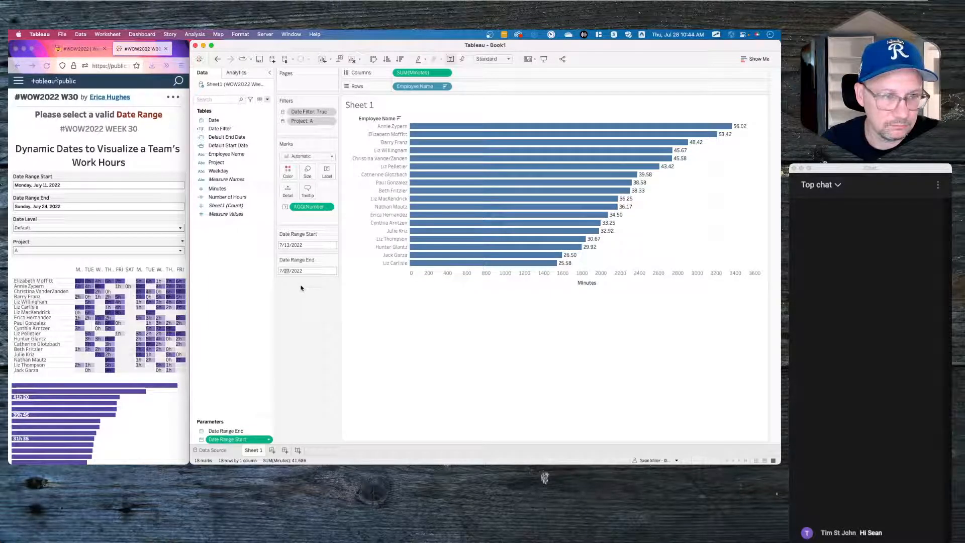
text(24)
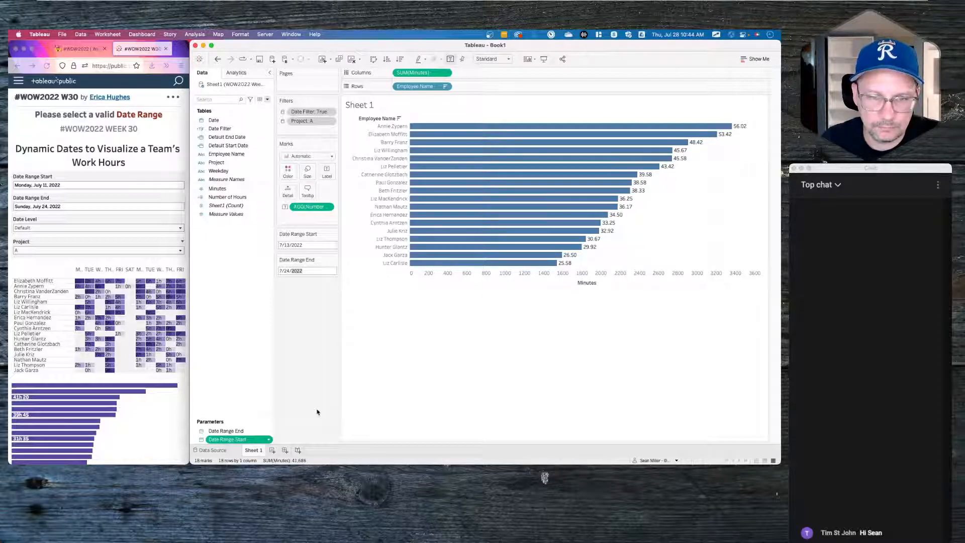
click(334, 234)
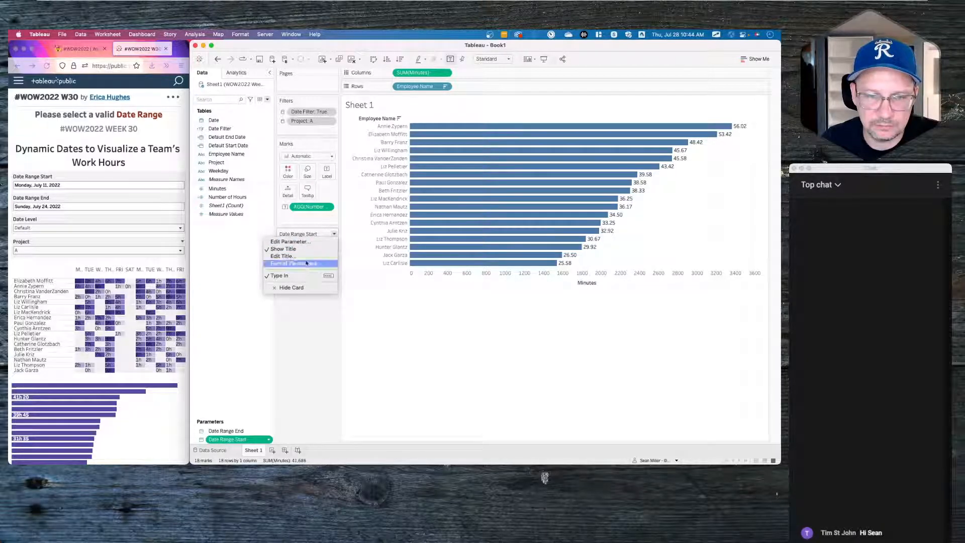
click(304, 366)
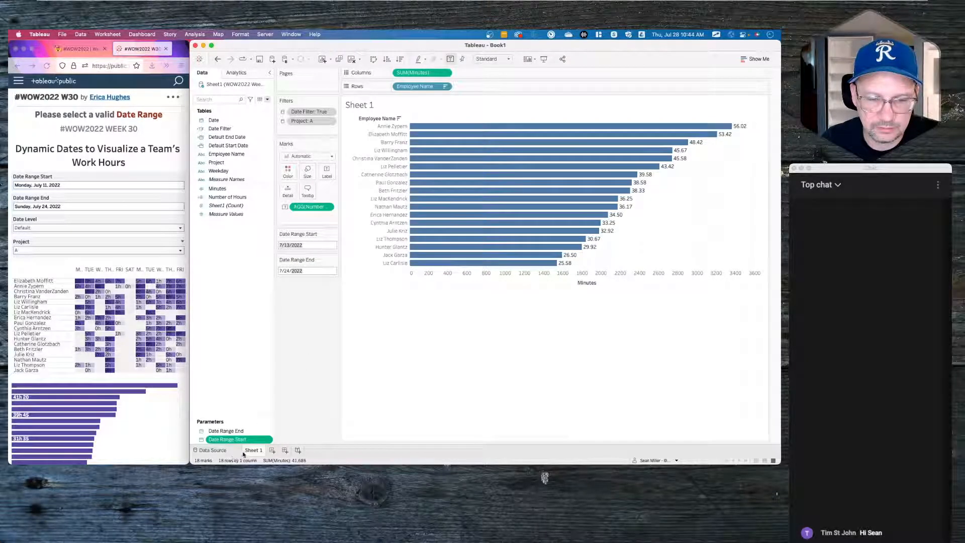
- Create Dashboard 1 with Sheet 1 and add a show/hide button to the date cards
click(271, 451)
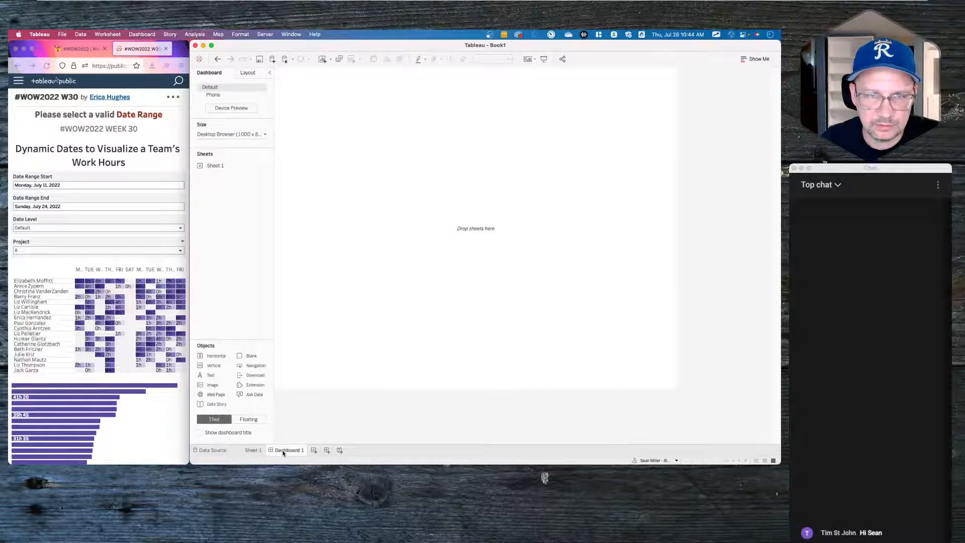
double_click(215, 166)
click(635, 101)
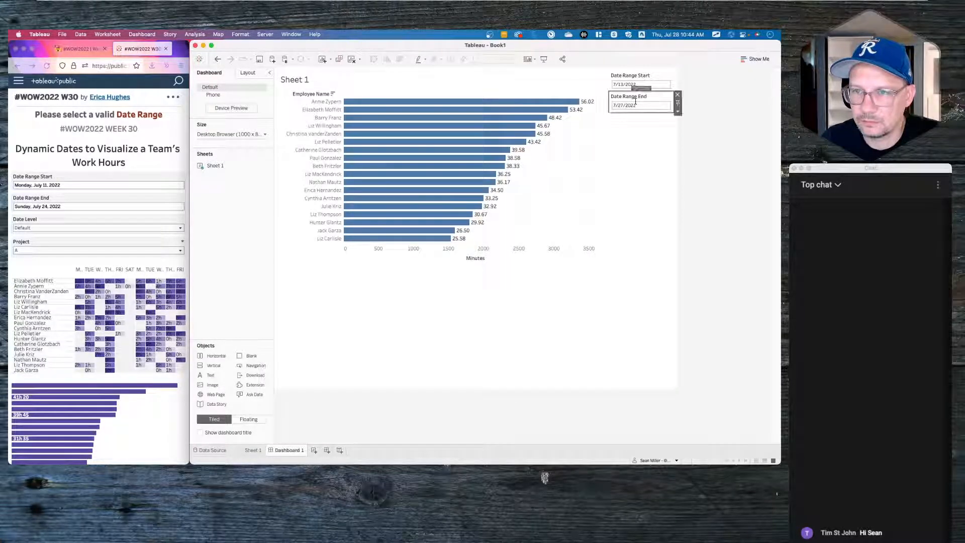
click(651, 111)
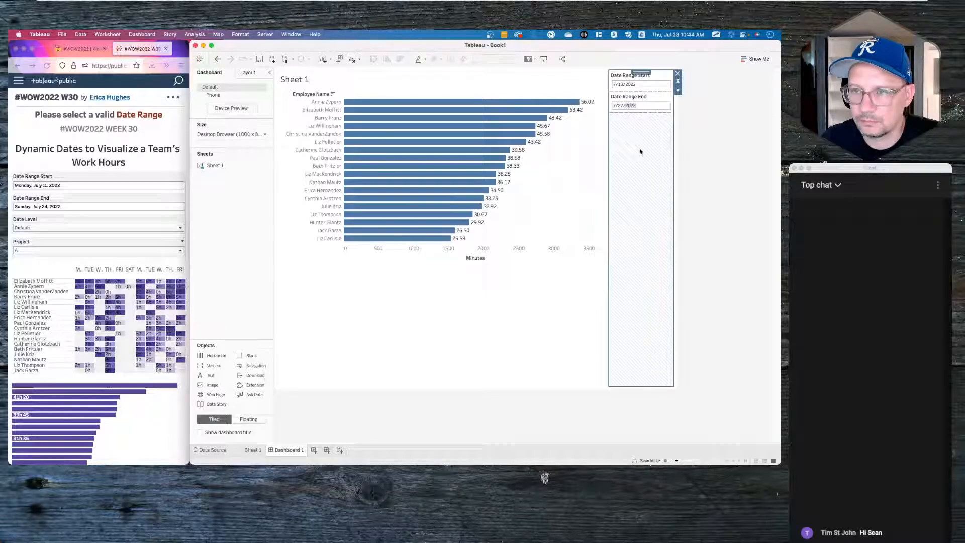
click(648, 107)
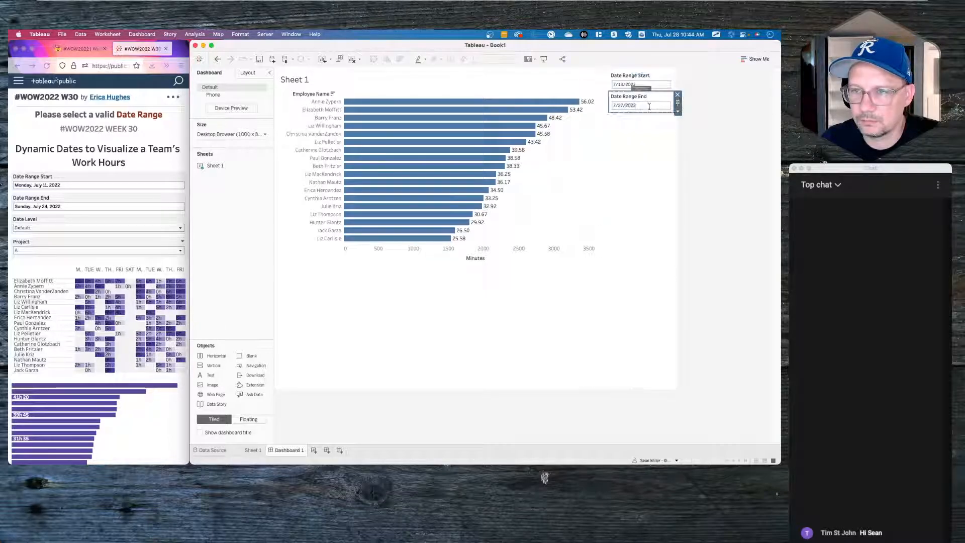
click(677, 111)
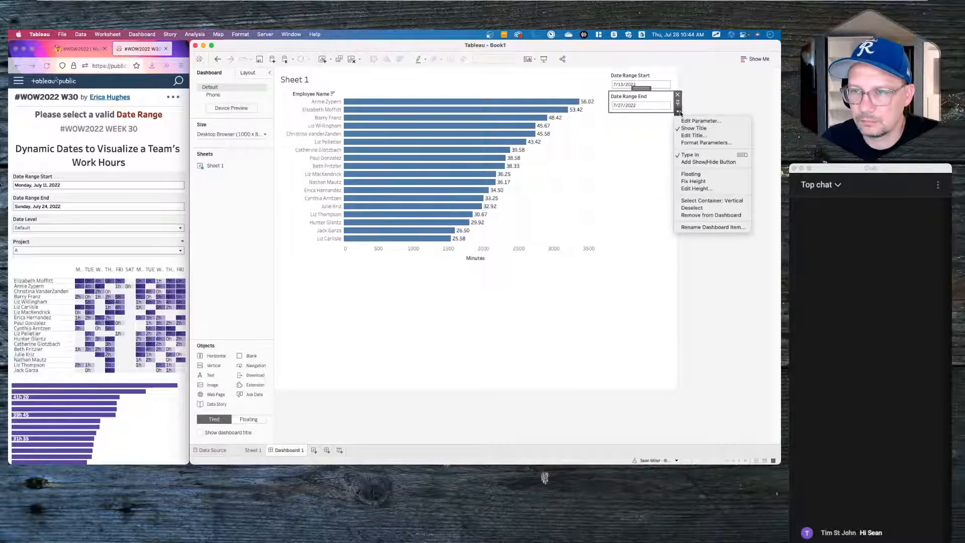
click(714, 162)
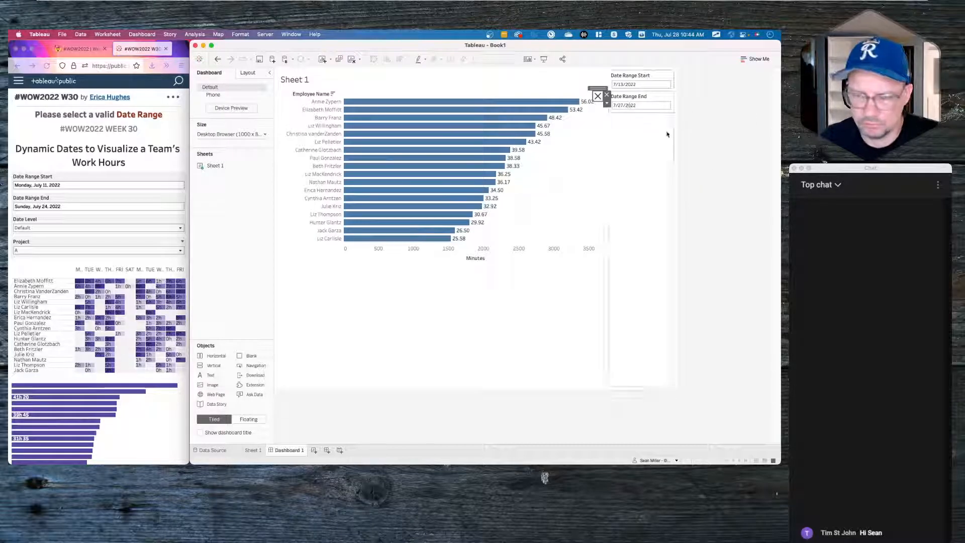
- Remove the show/hide button and inspect the Date Range End card's options
click(603, 94)
click(653, 101)
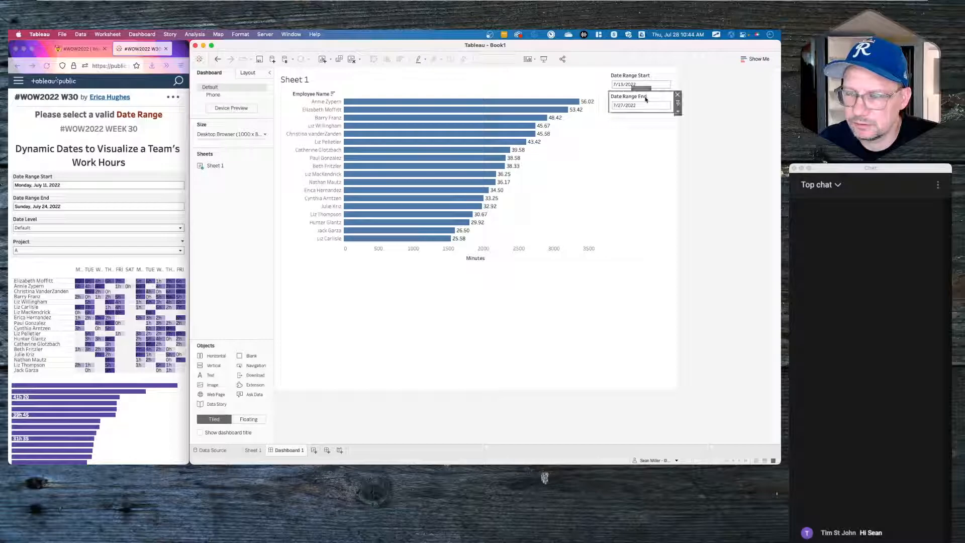
click(678, 112)
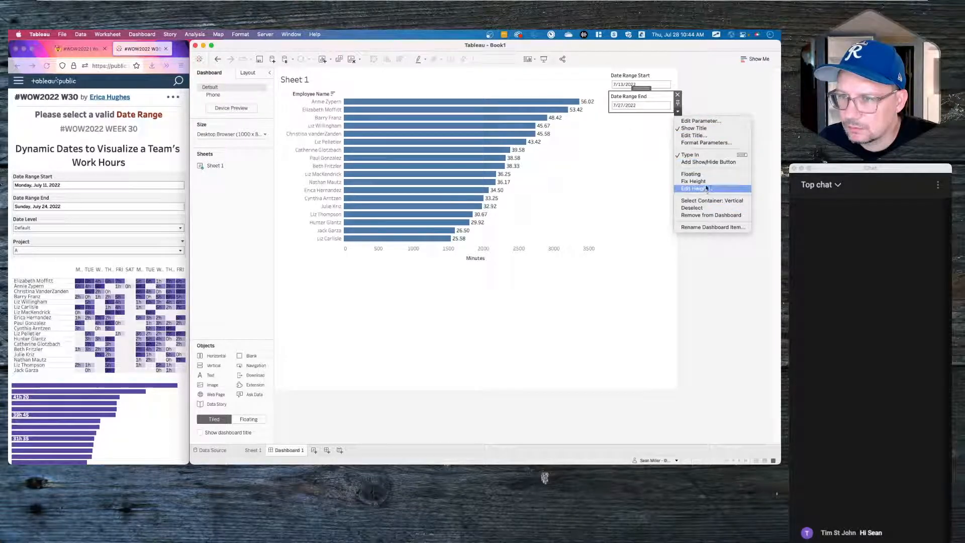
click(636, 106)
double_click(632, 106)
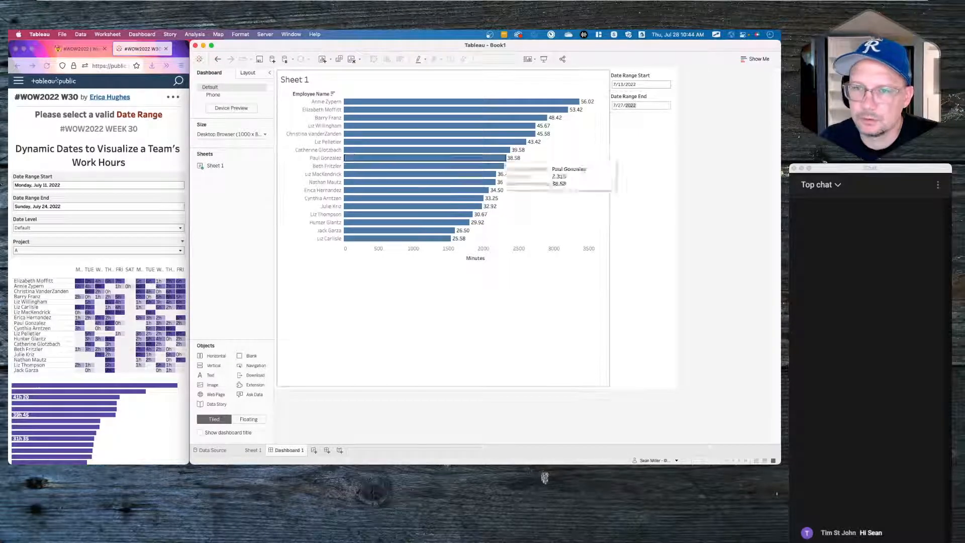
- Return to Sheet 1 and bring up the Date Range End parameter's menu
click(253, 450)
click(234, 341)
click(234, 333)
right_click(233, 332)
- Change the Date Range End parameter's value when the workbook opens
mouse_move(243, 297)
click(254, 243)
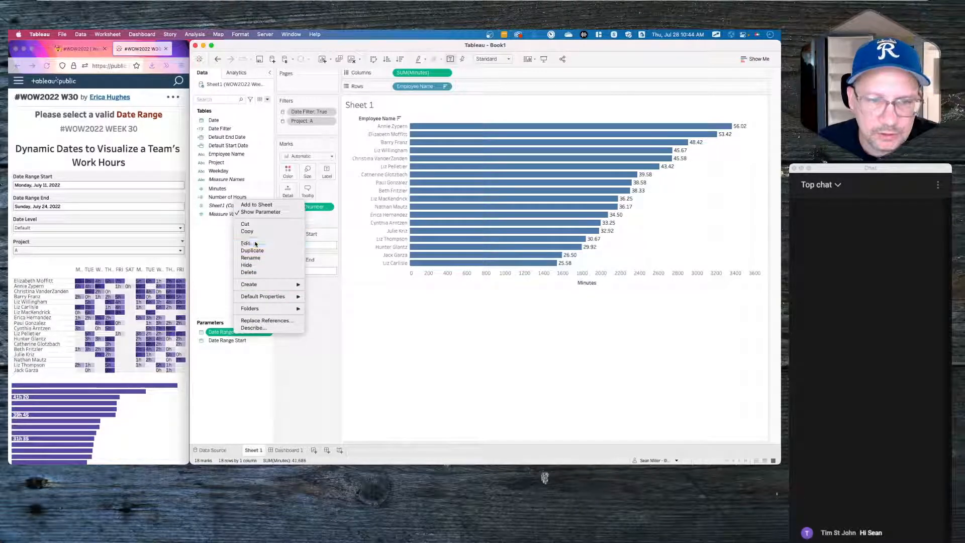
click(520, 269)
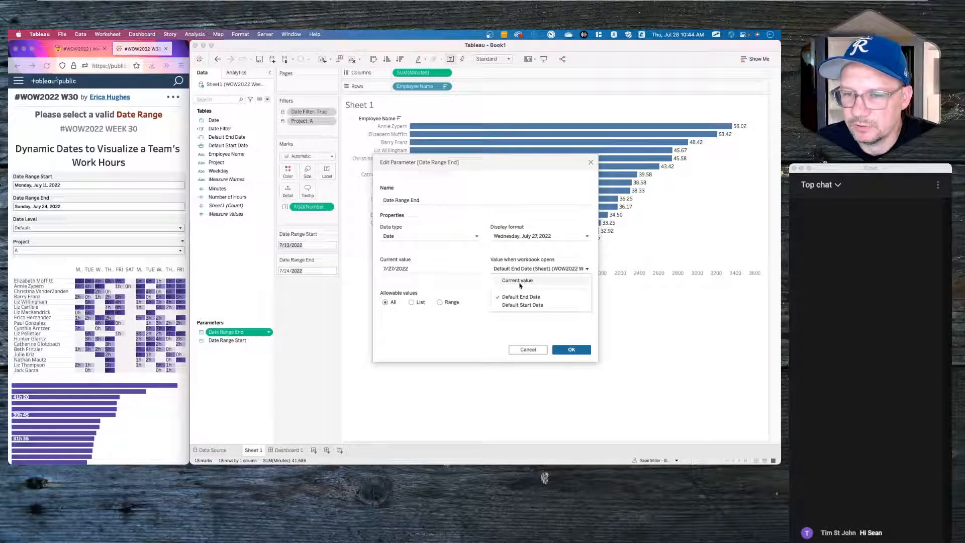
click(521, 280)
click(570, 349)
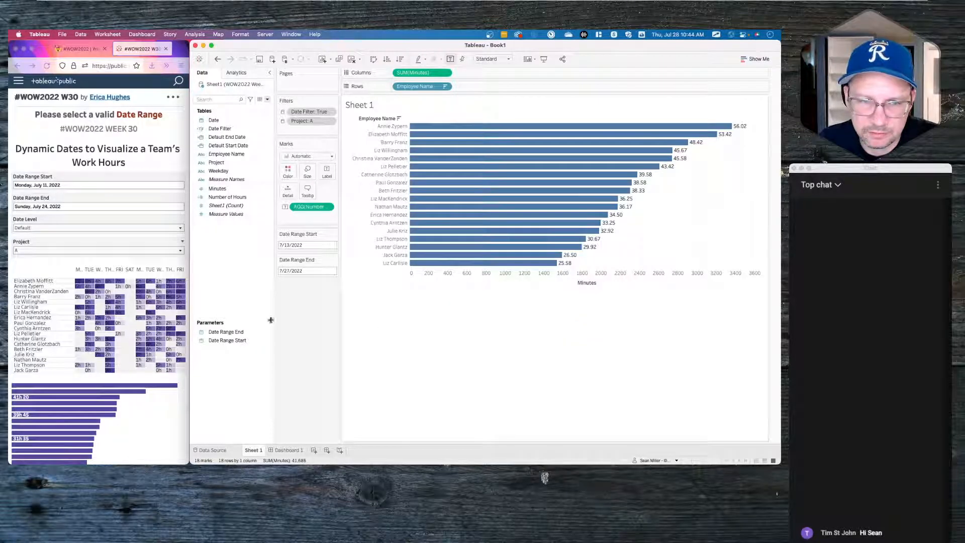
- Make Date Range Start open at its current value, ready to pick a date
right_click(241, 340)
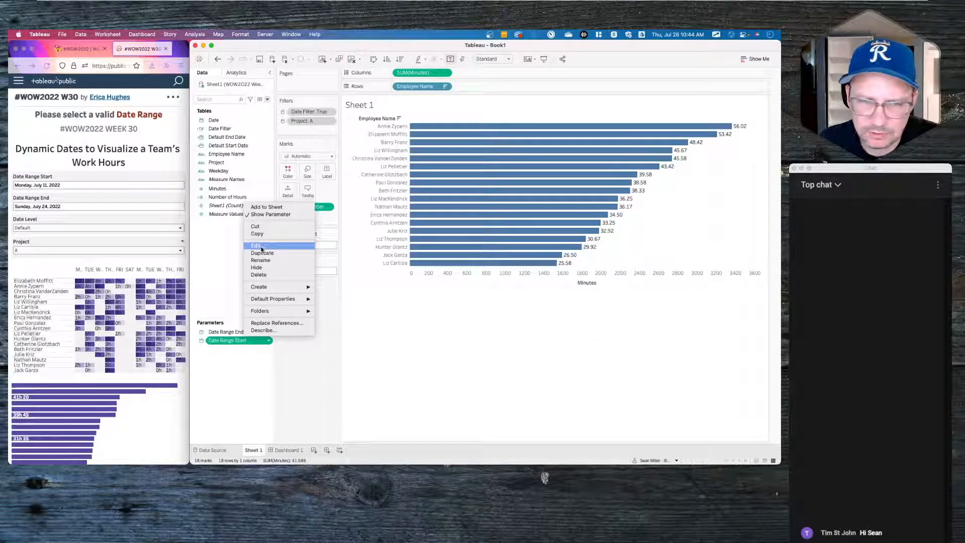
click(262, 249)
click(553, 269)
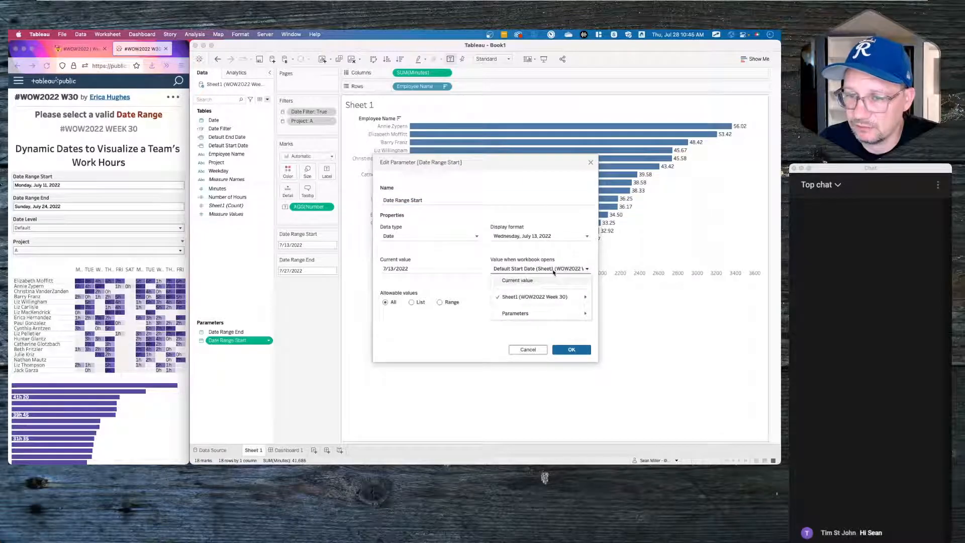
click(517, 281)
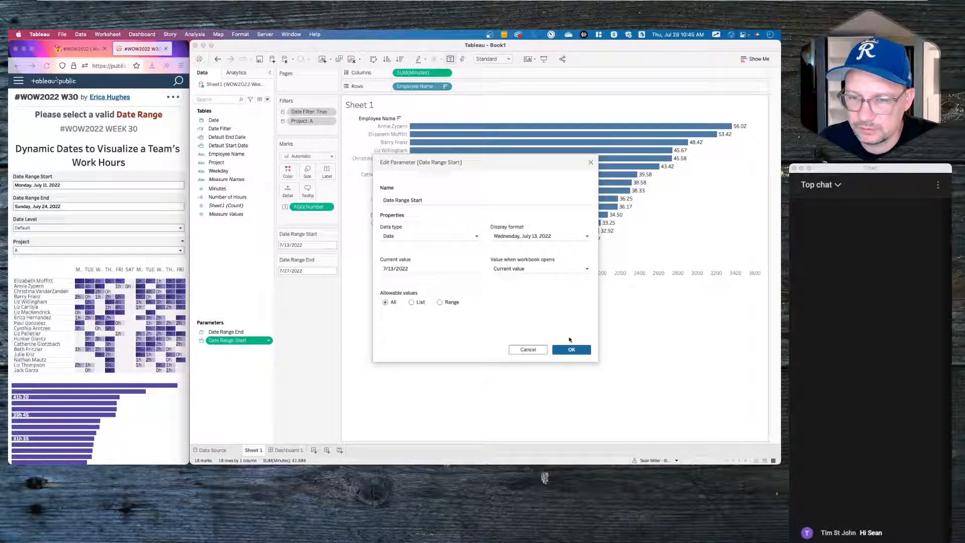
click(571, 350)
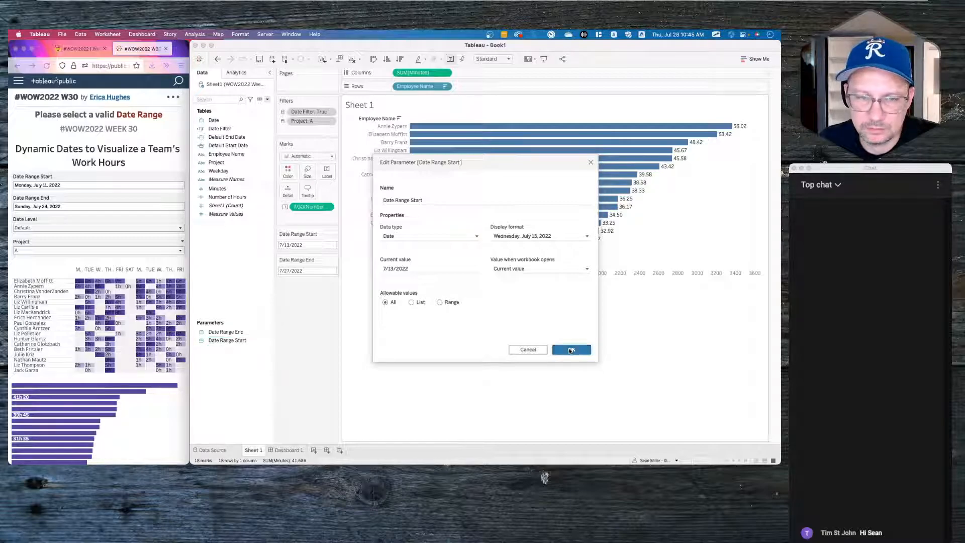
click(313, 245)
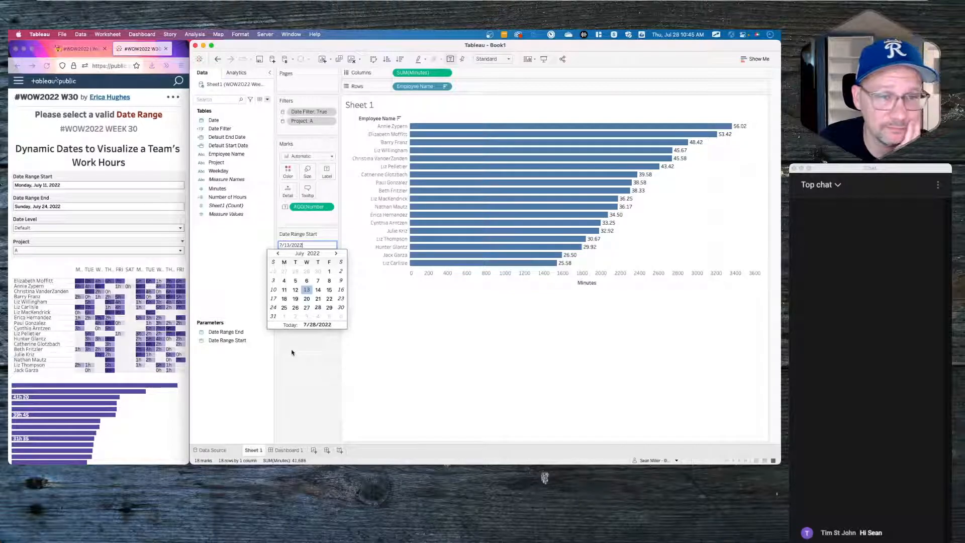
- Pick 7/11/2022 to 7/24/2022 as the date range and compare totals with the reference dashboard
click(285, 291)
click(293, 271)
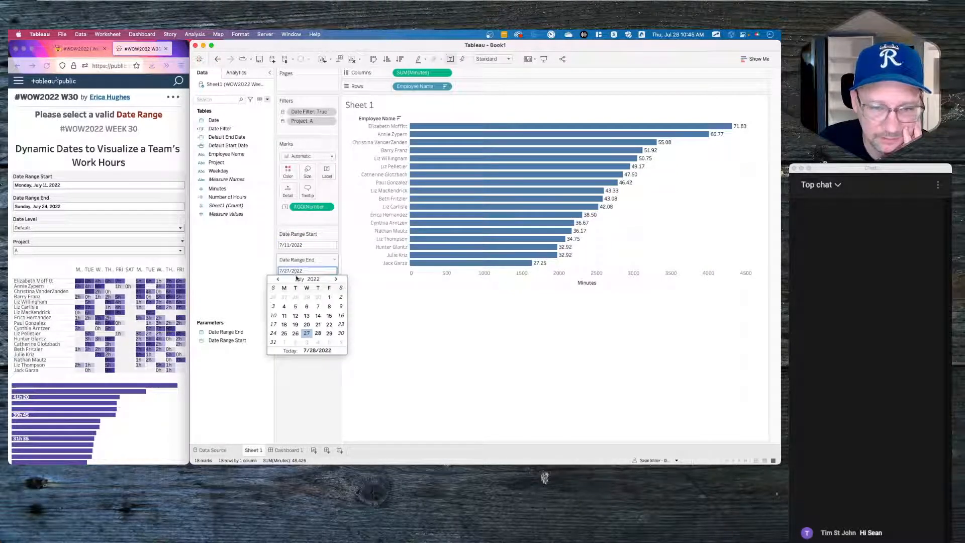
click(274, 333)
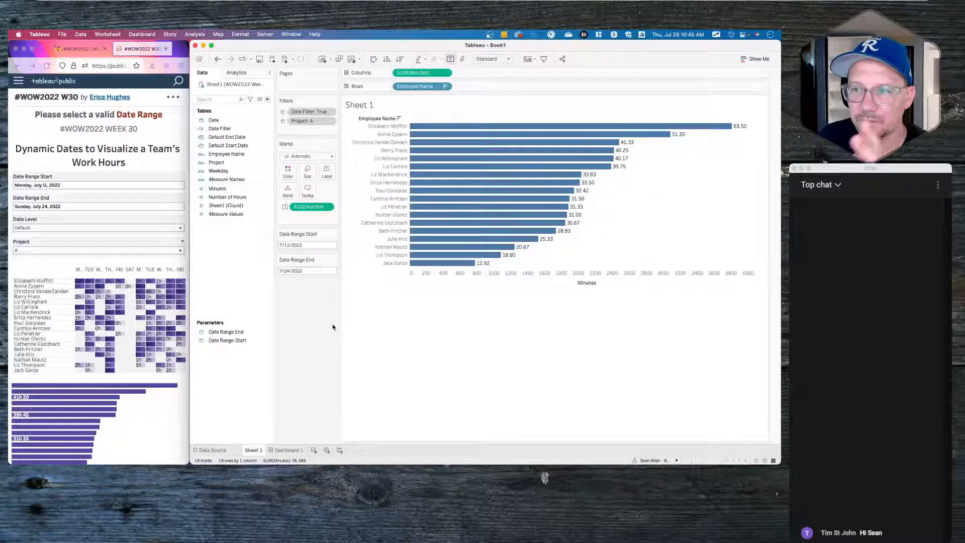
click(146, 408)
mouse_move(143, 392)
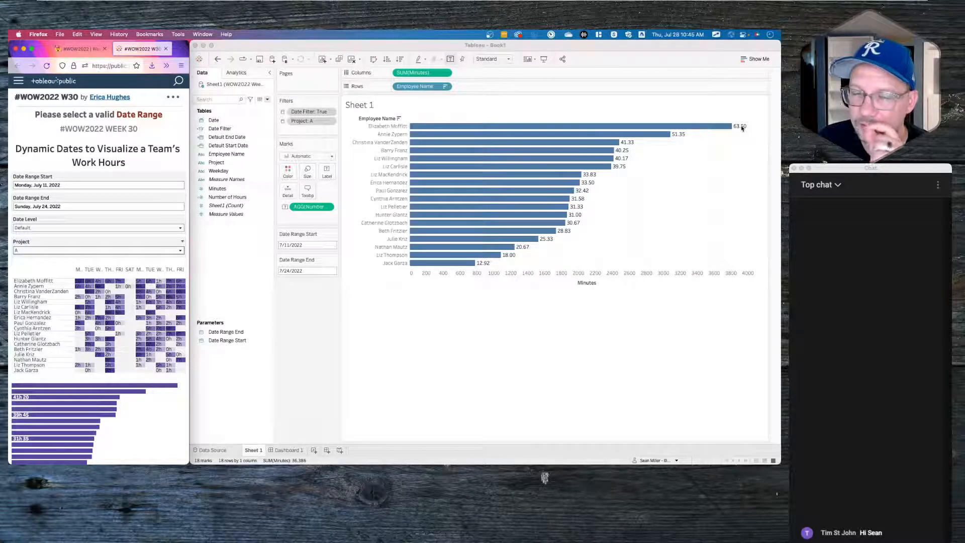
click(639, 160)
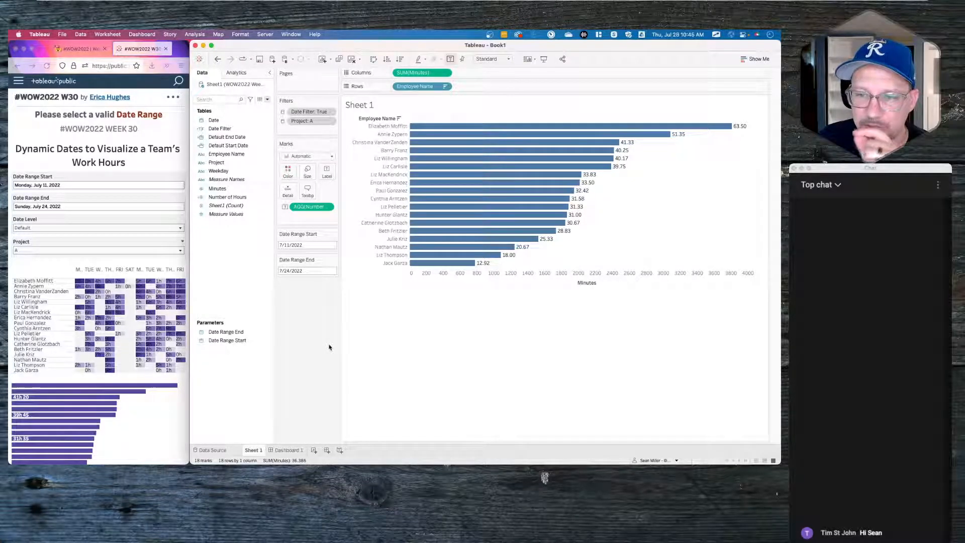
mouse_move(744, 127)
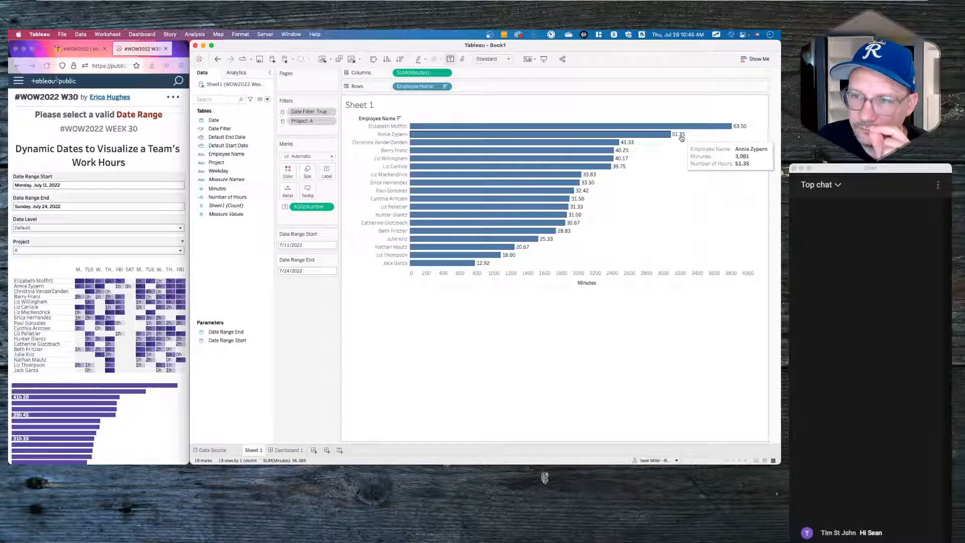
click(231, 215)
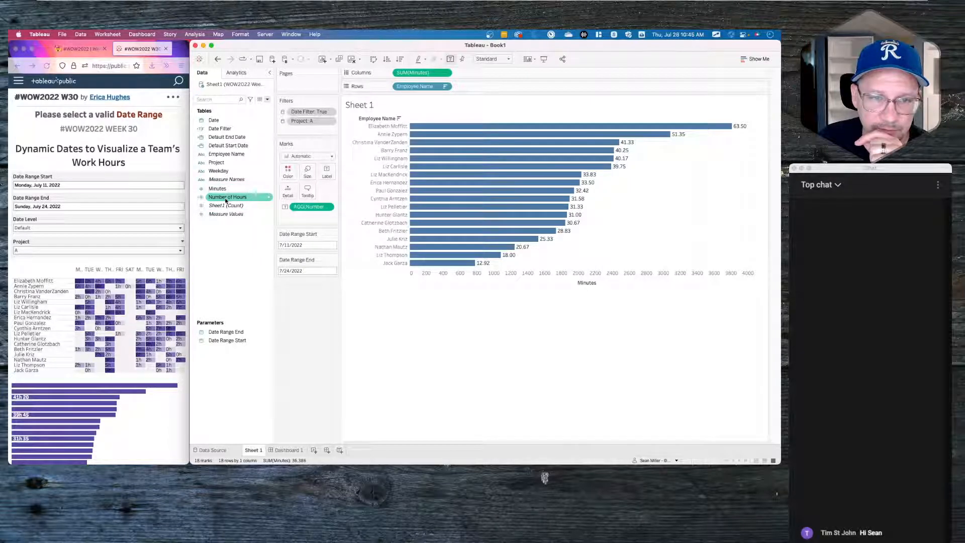
- Wrap the Number of Hours formula in ROUND( ) and save it
right_click(225, 198)
click(238, 242)
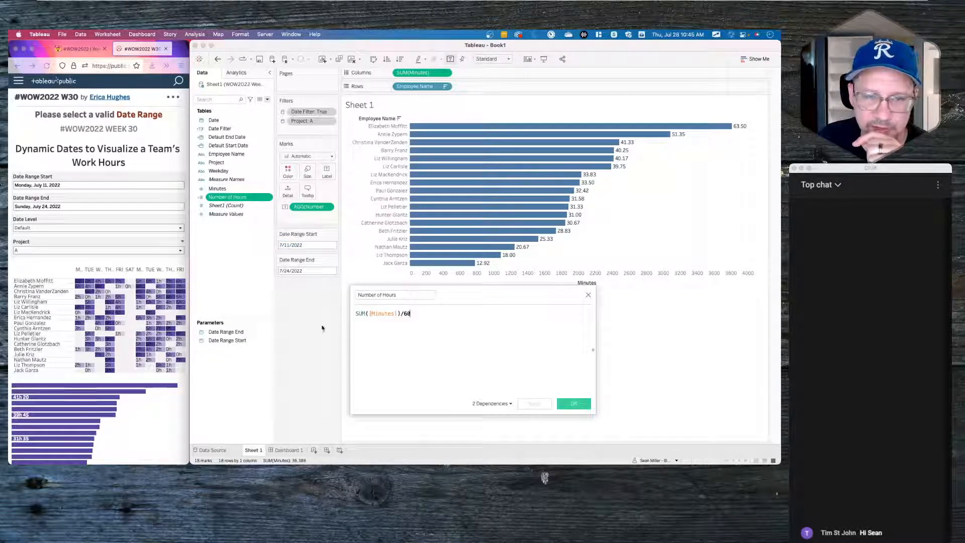
click(355, 313)
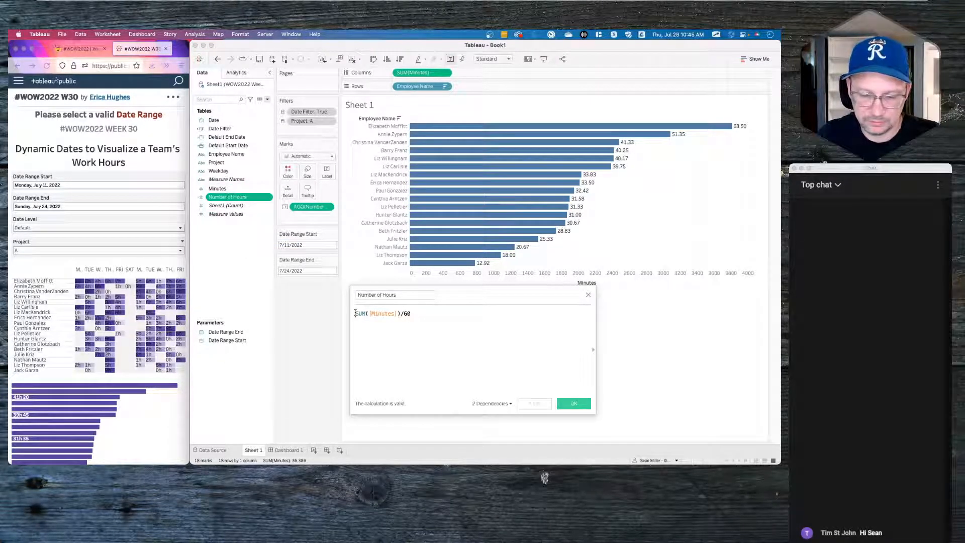
text(round()
click(442, 314)
text())
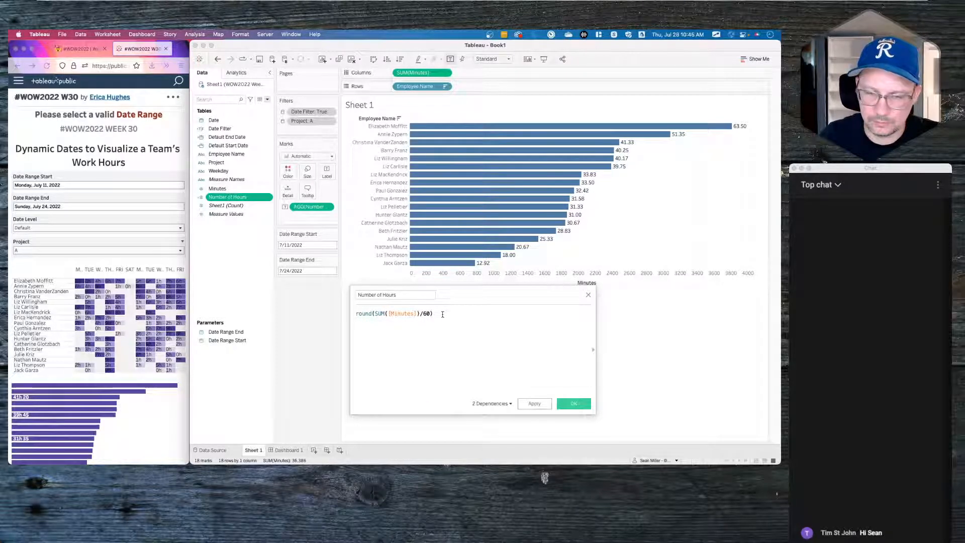
click(570, 404)
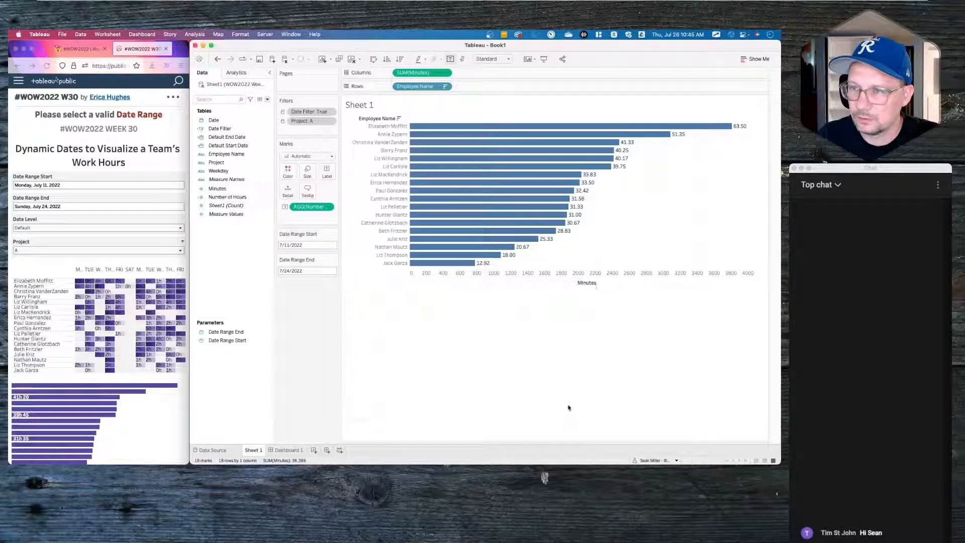
- Start a new calculated field from the Data pane, then close it unused
right_click(228, 259)
click(240, 265)
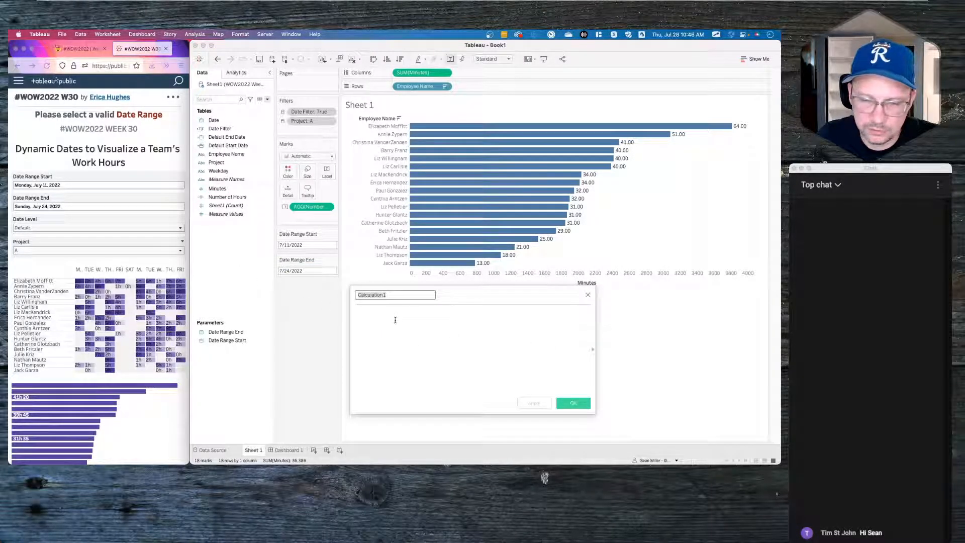
click(588, 296)
right_click(238, 245)
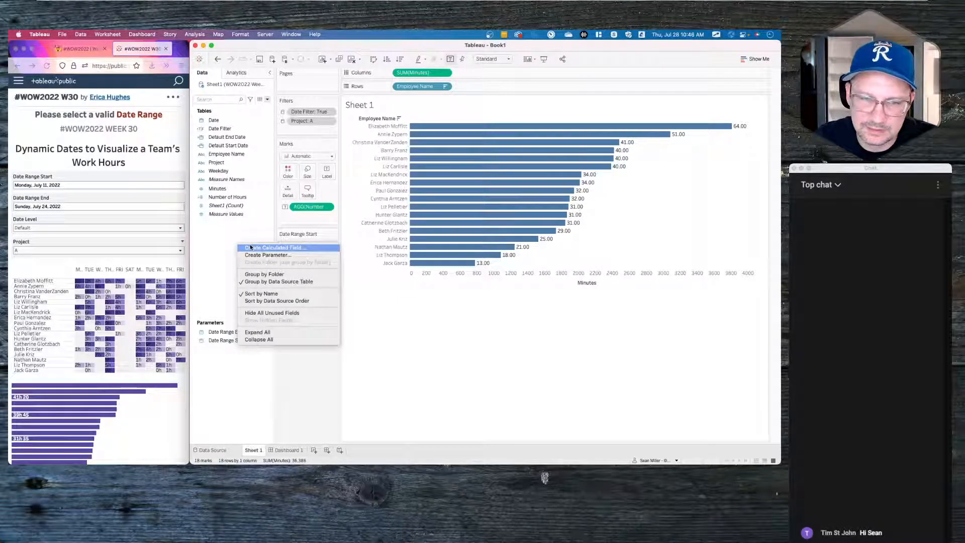
click(231, 231)
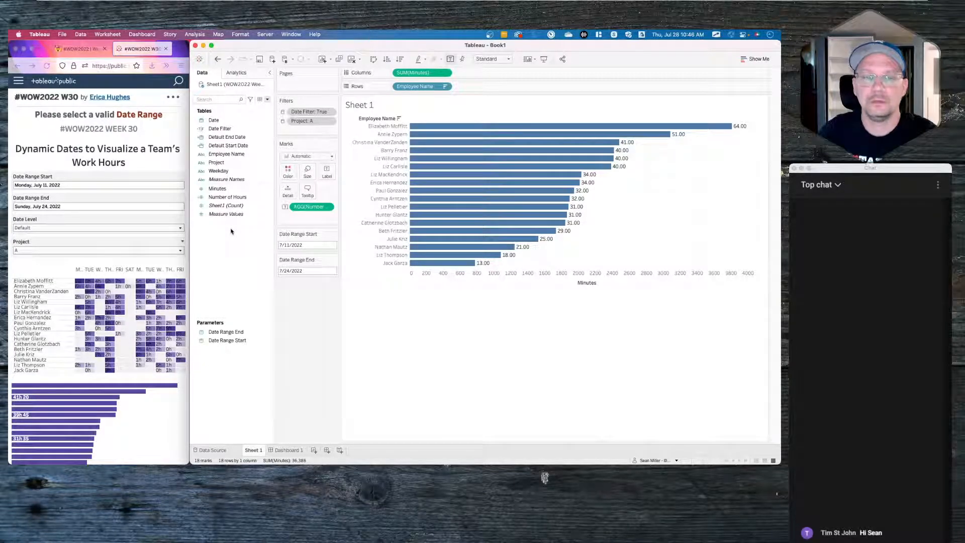
- Start a new calculated field with the formula SUM([Minutes])/60
right_click(221, 260)
click(224, 262)
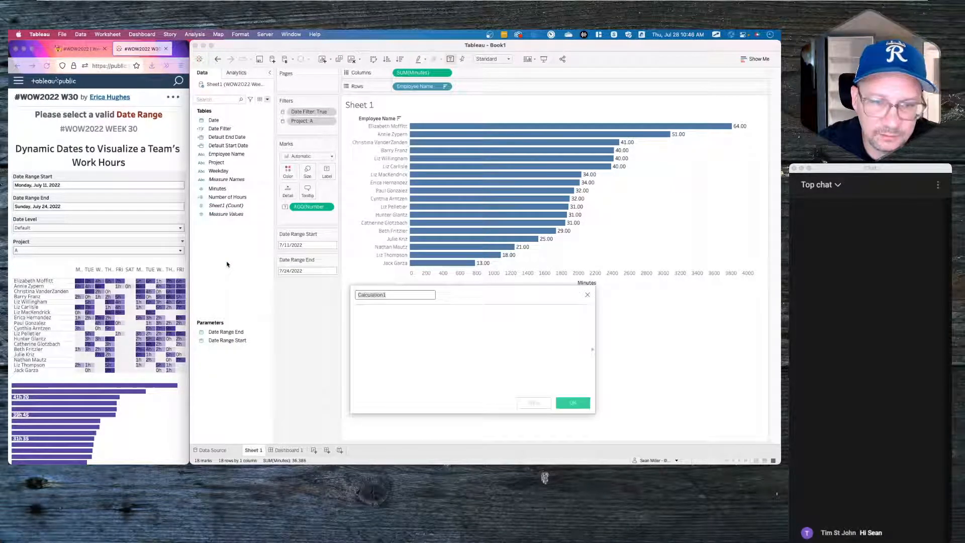
click(397, 325)
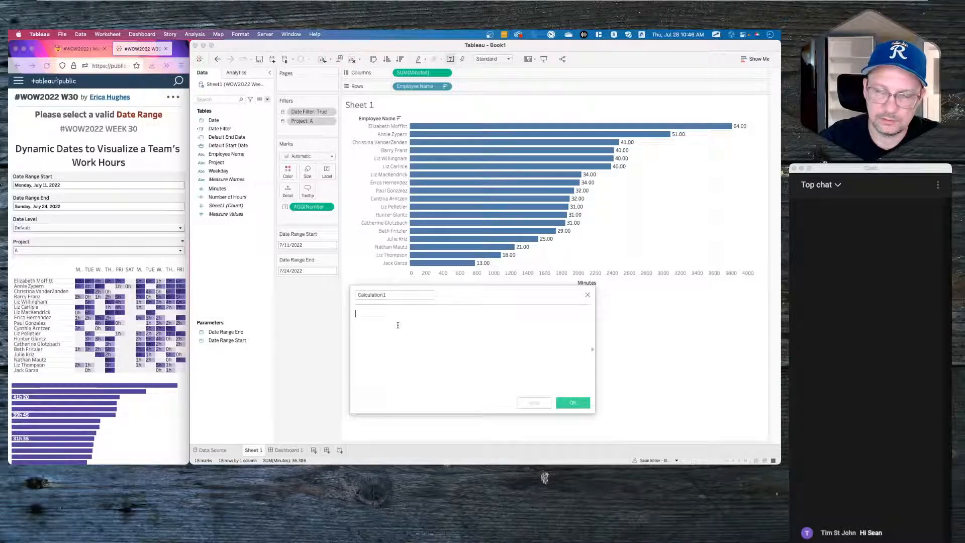
text(sum)
key(Return)
text(min)
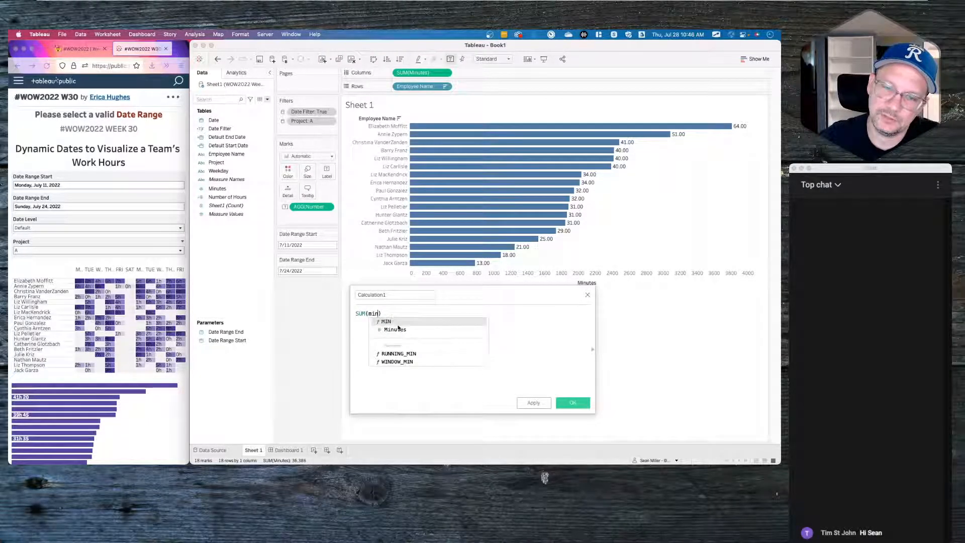
key(Down)
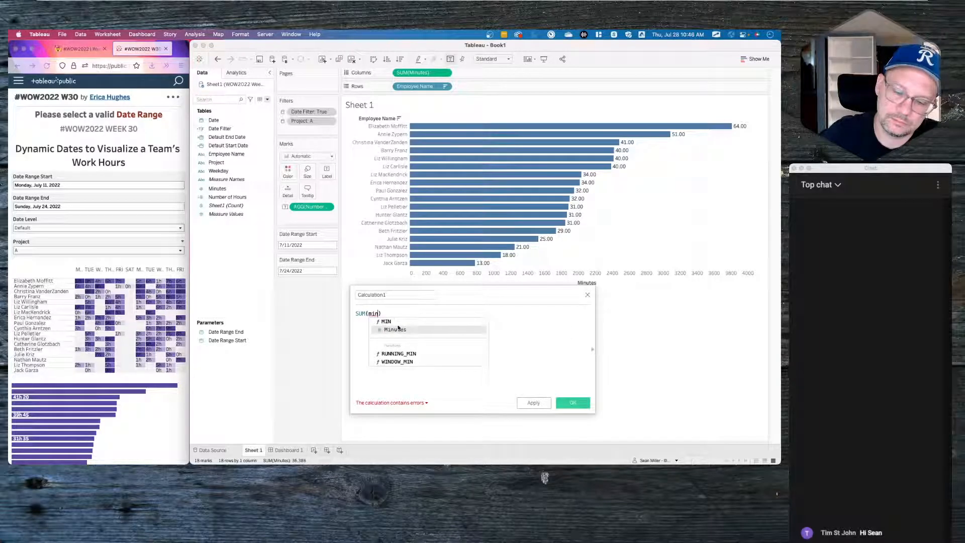
key(Return)
key(Right)
text(/60)
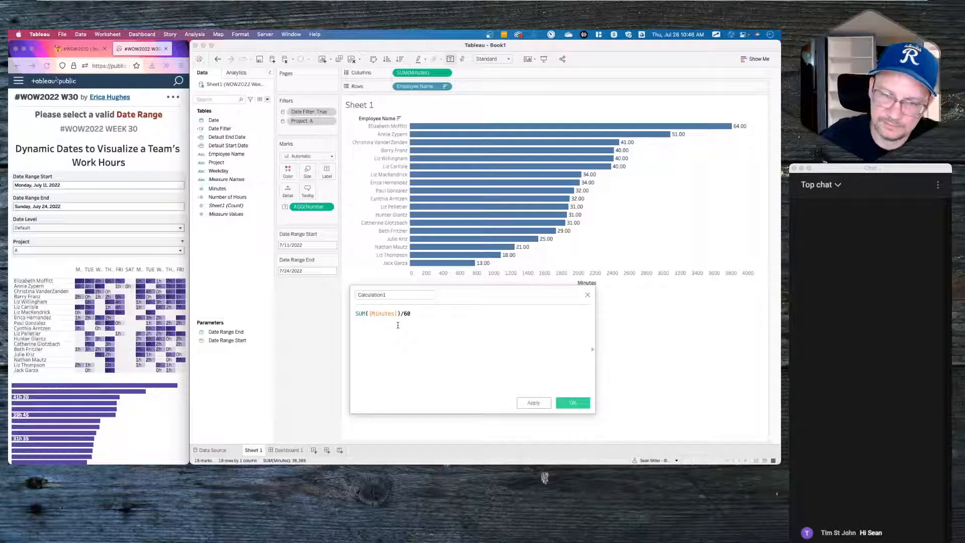
- Wrap it in parentheses and subtract [Number of Hours] on a second line
click(356, 313)
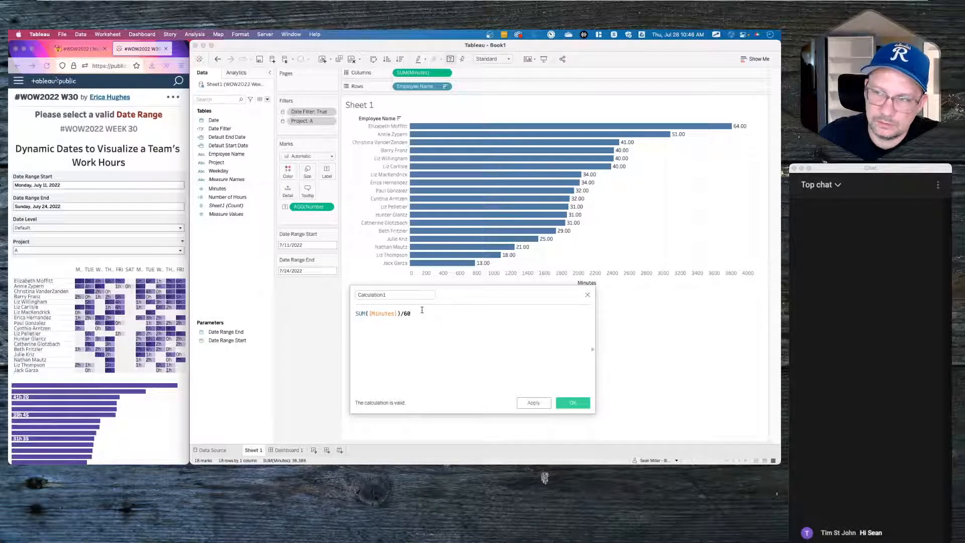
click(419, 313)
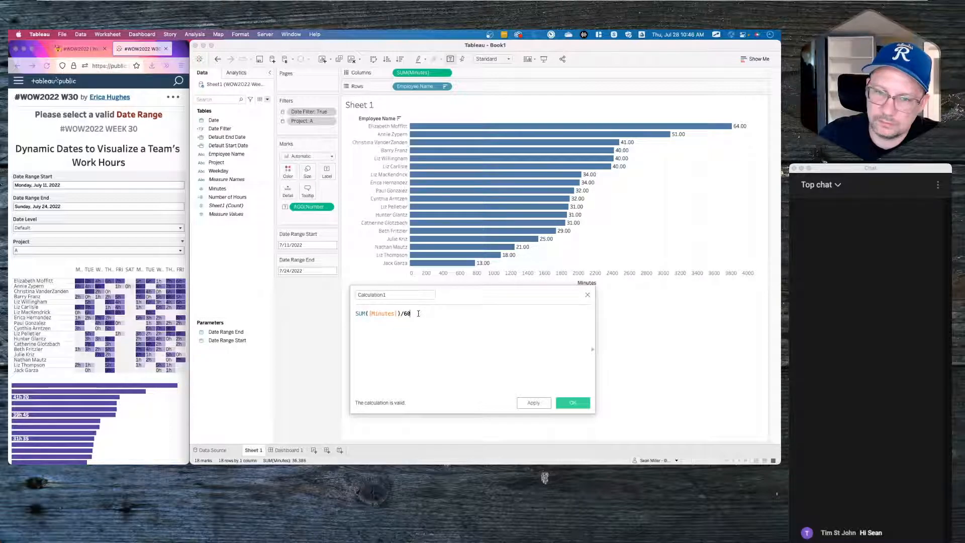
click(356, 313)
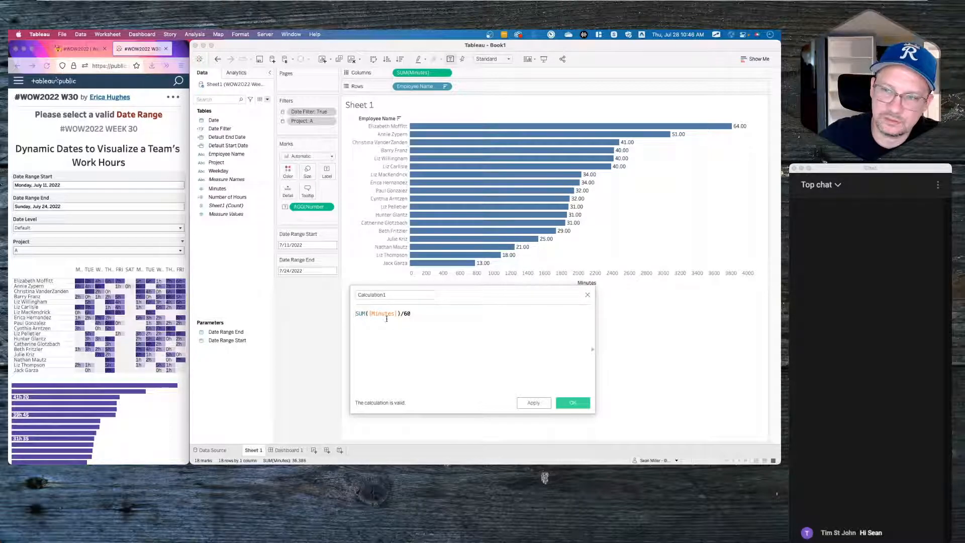
text(()
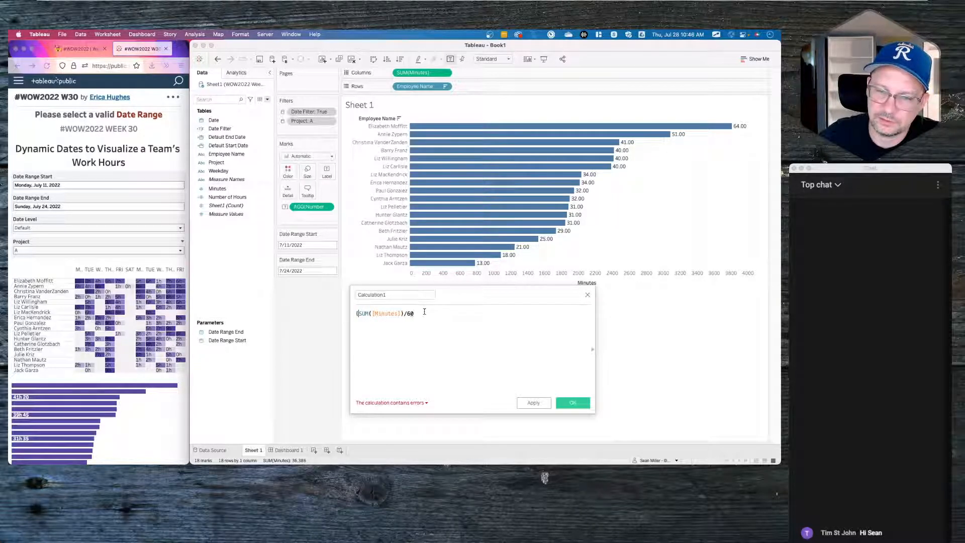
text())
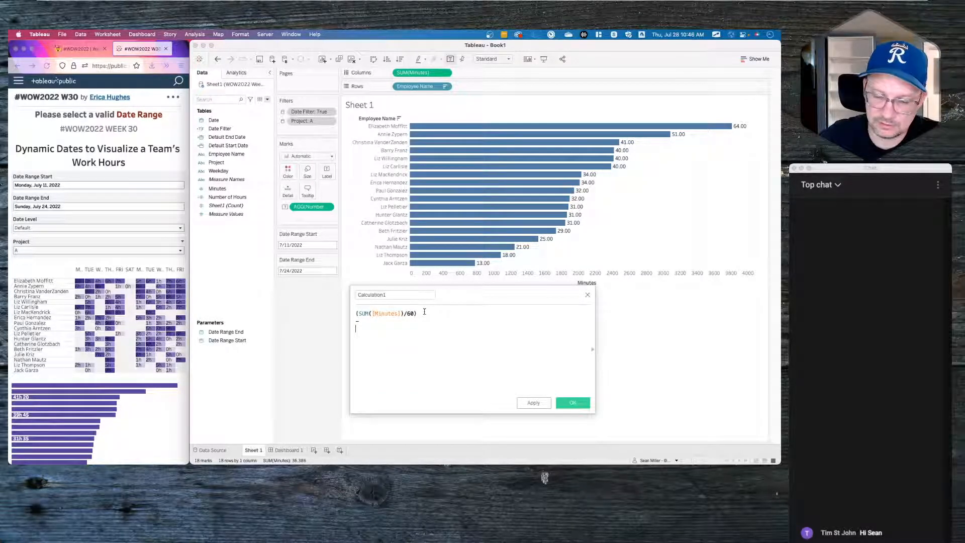
key(Return)
text(num)
key(Return)
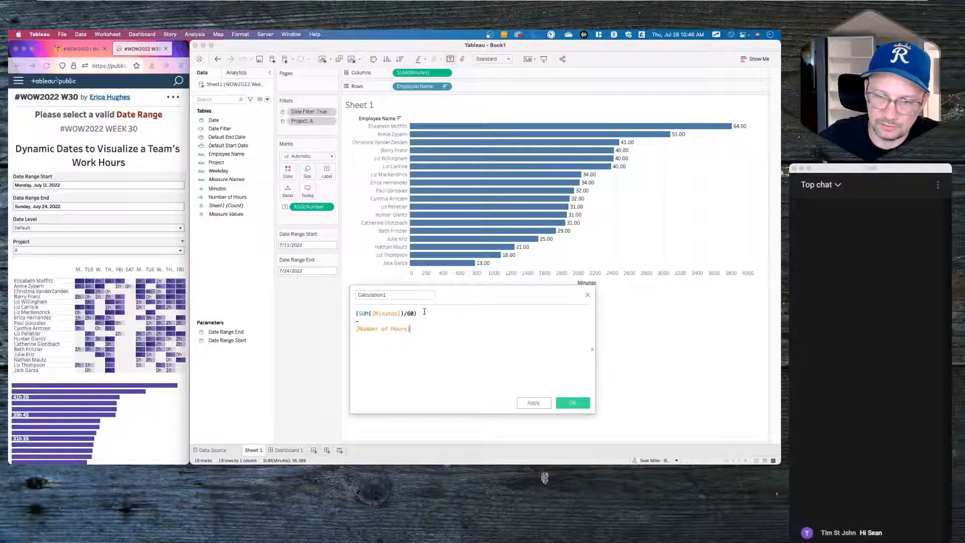
- Change the formula to round(((SUM([Minutes])/60)-[Number of Hours])*60)
text())
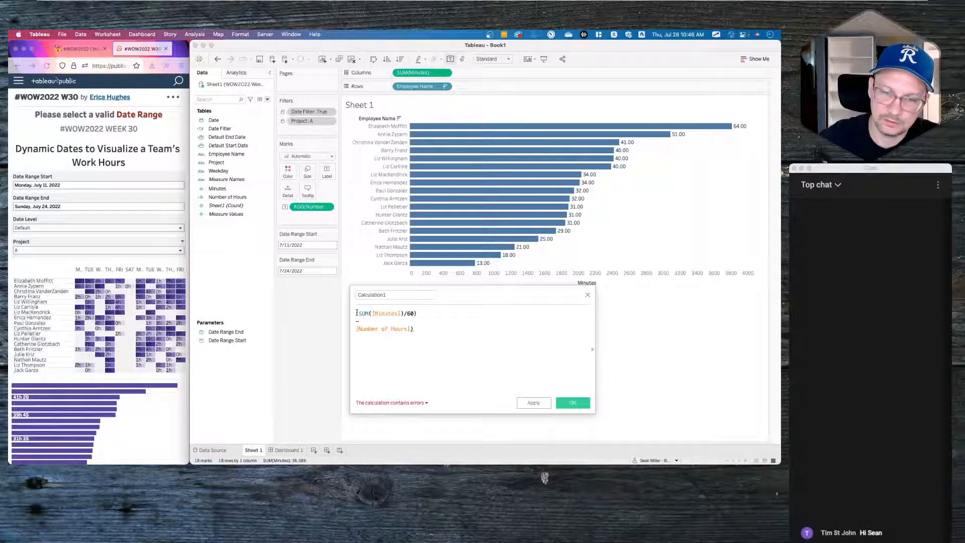
text(()
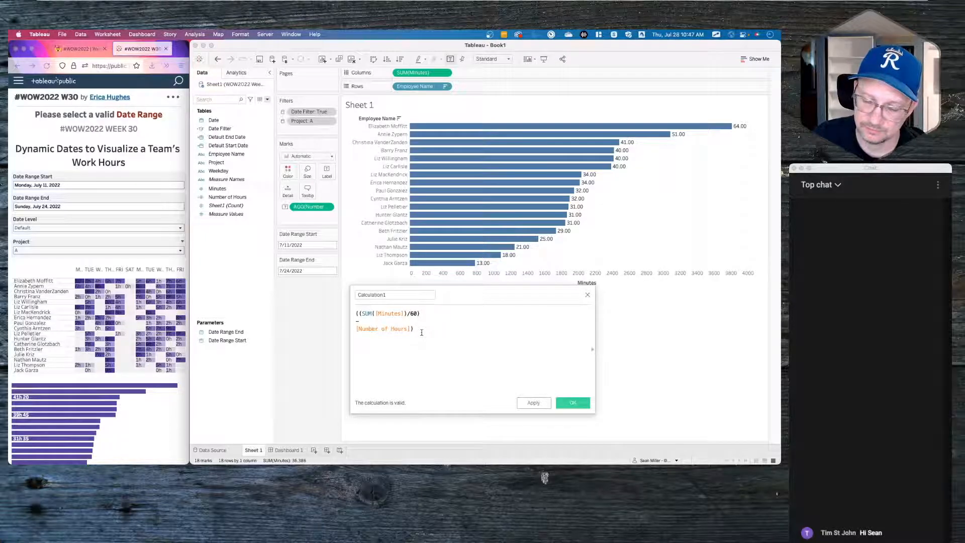
text(*)
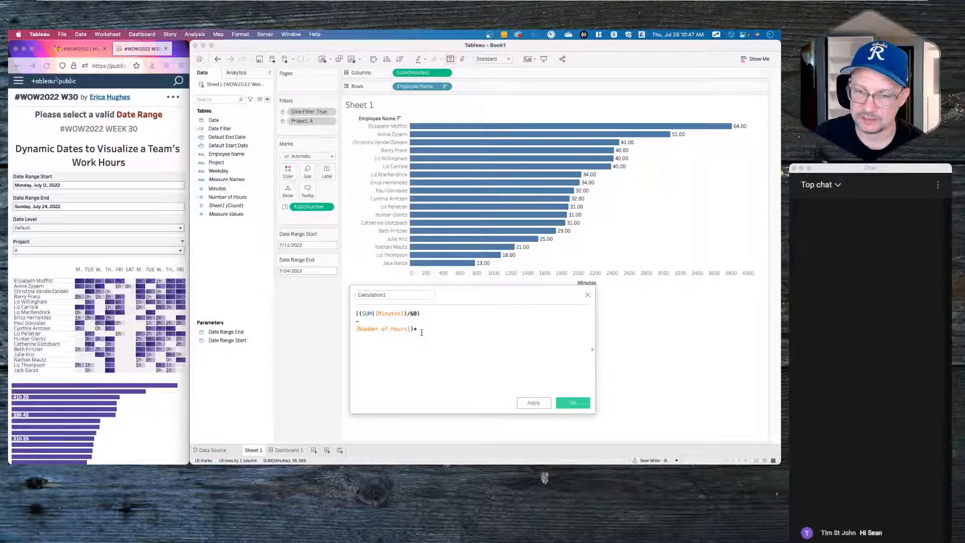
text(60)
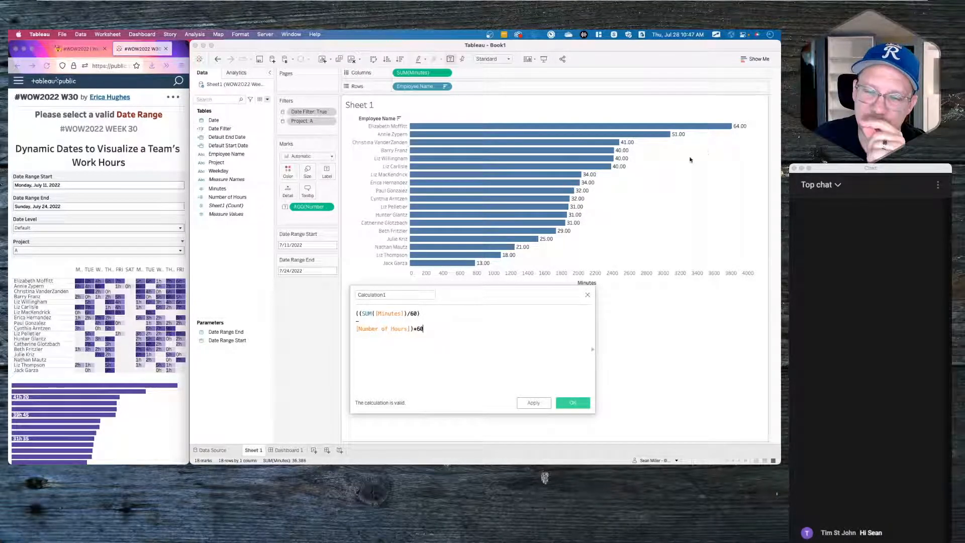
drag(424, 312, 351, 314)
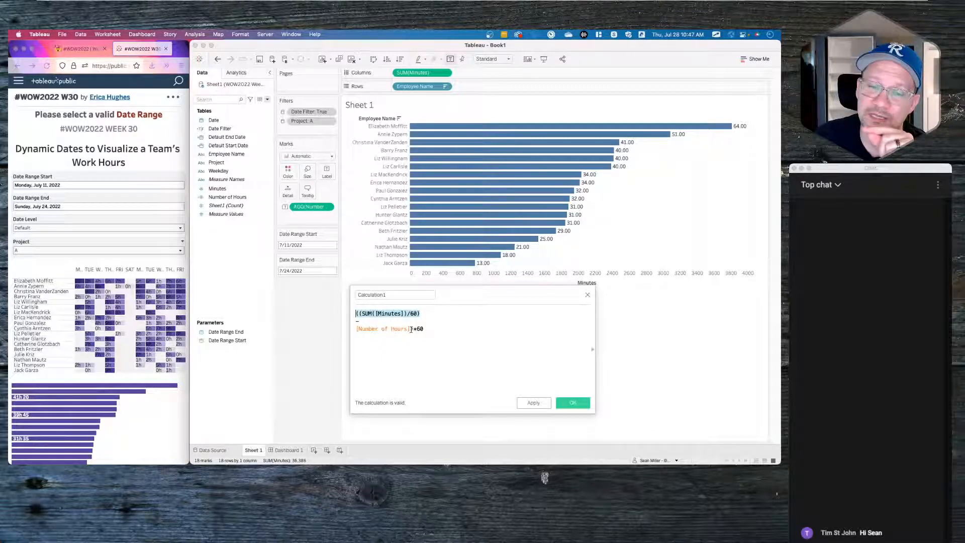
drag(413, 329, 347, 330)
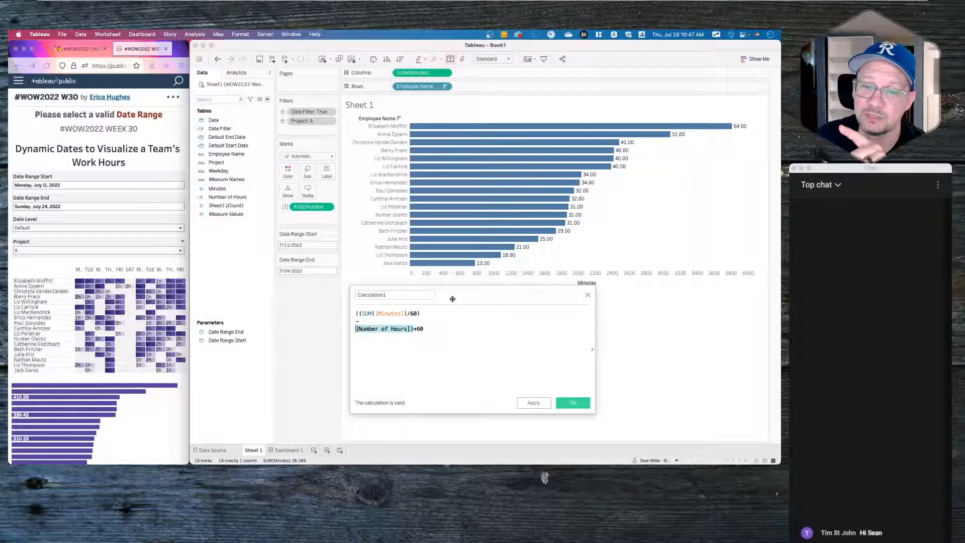
click(442, 327)
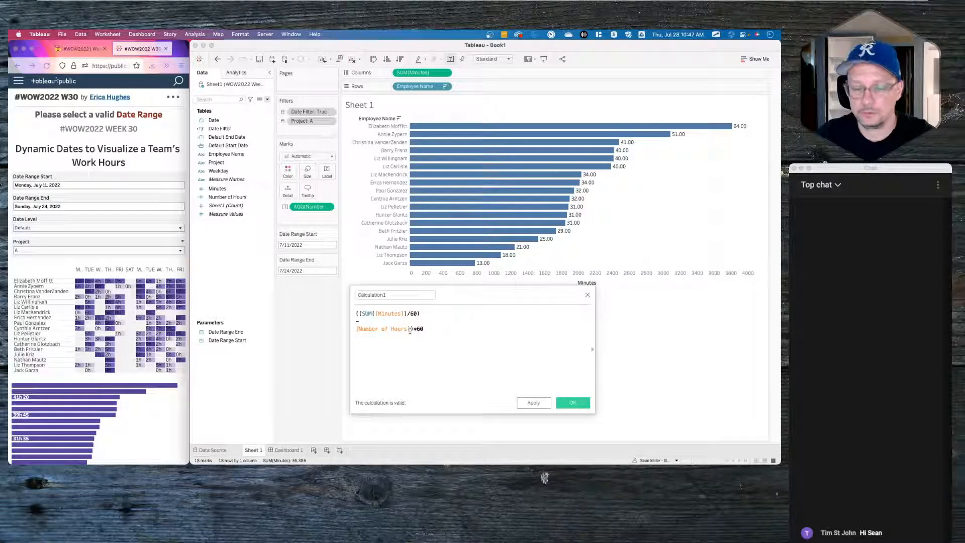
text())
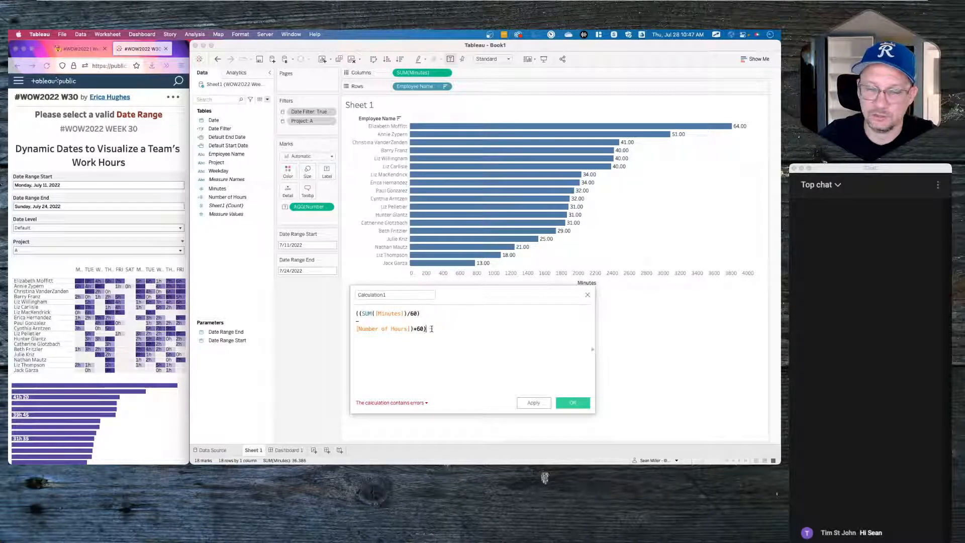
click(356, 313)
text(()
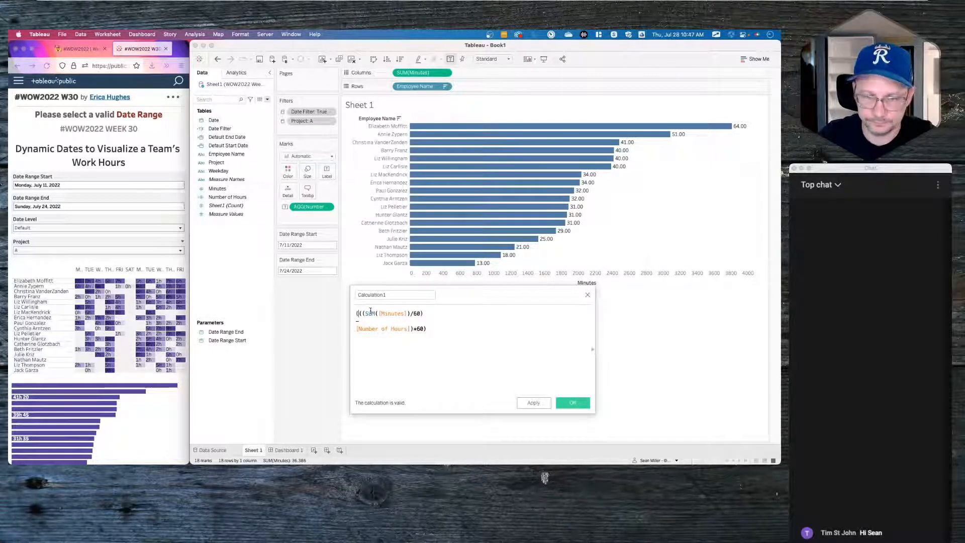
text(round)
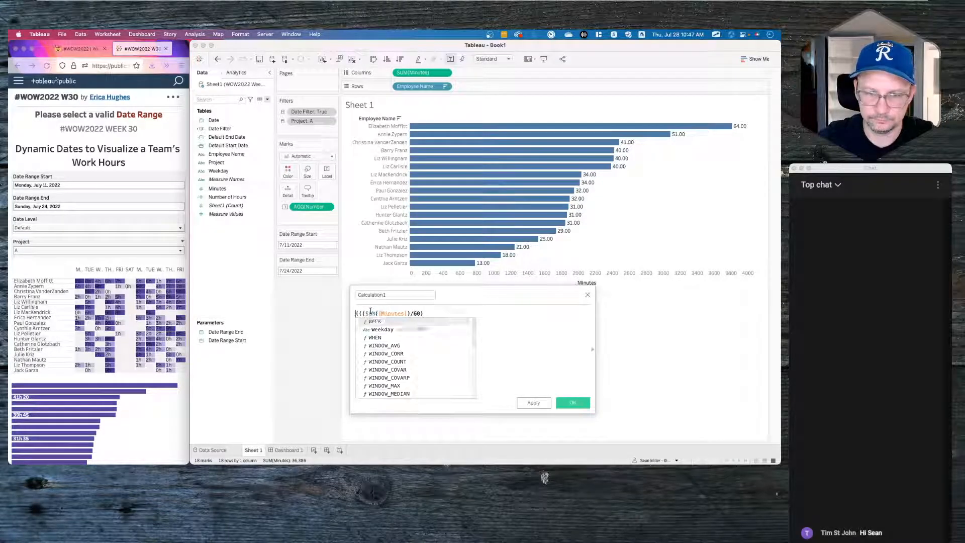
- Name the calculation 'Number of Minutes' and save it
click(385, 295)
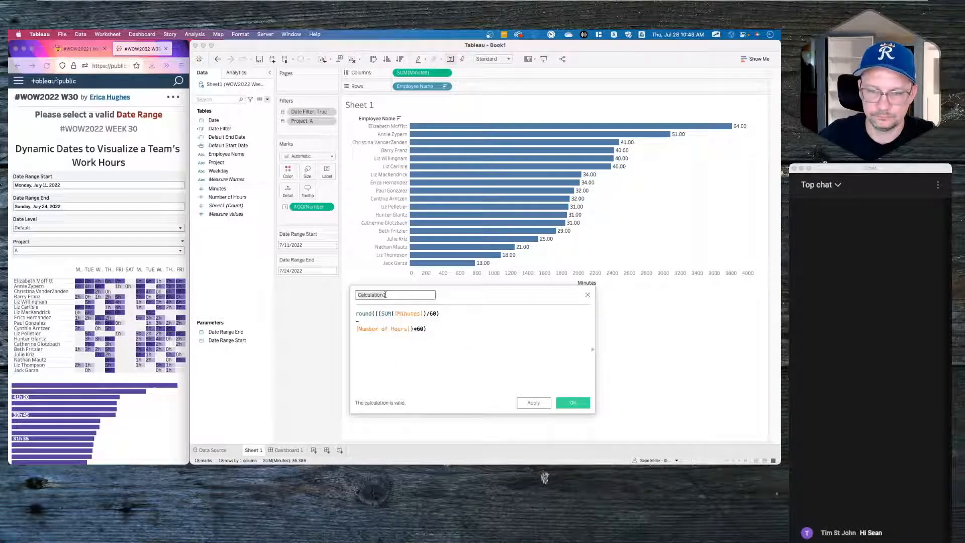
text(Number of)
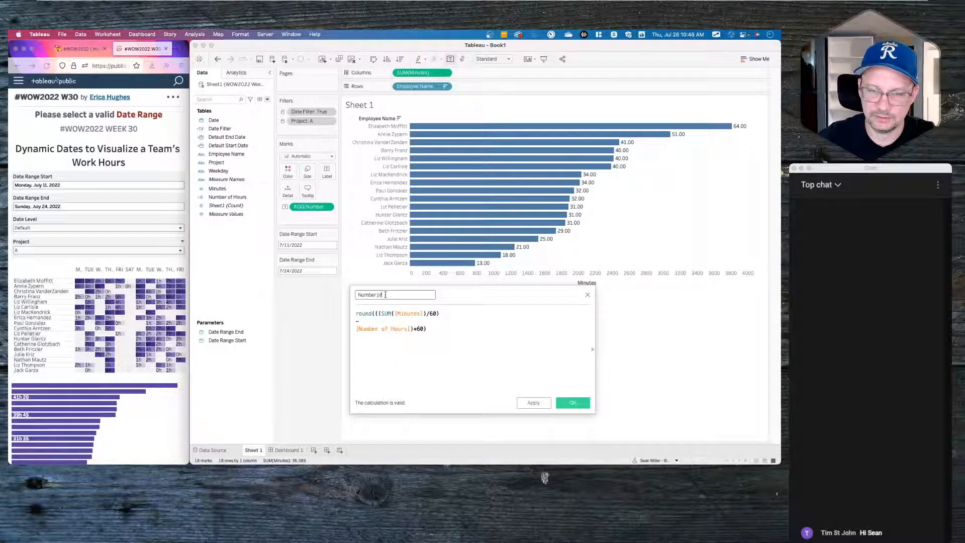
text( Minutes)
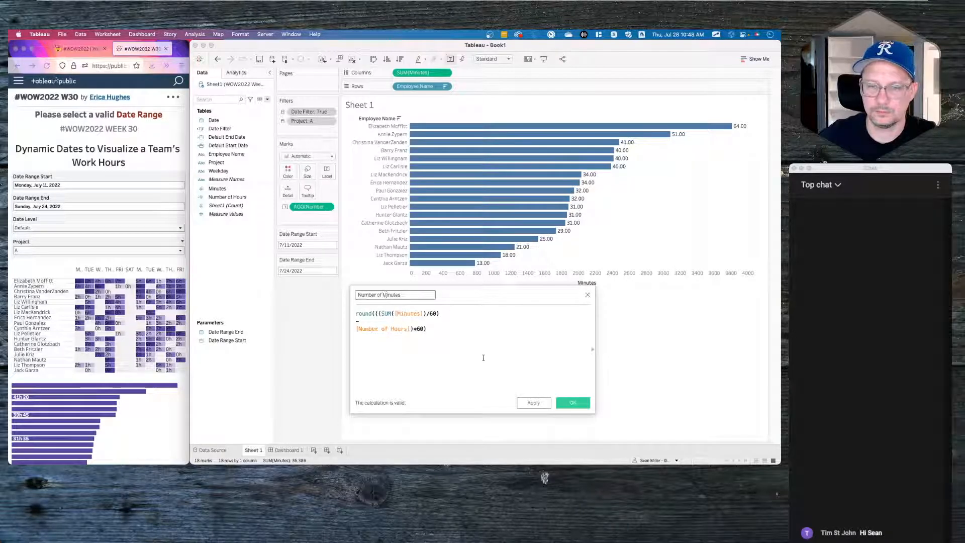
click(572, 403)
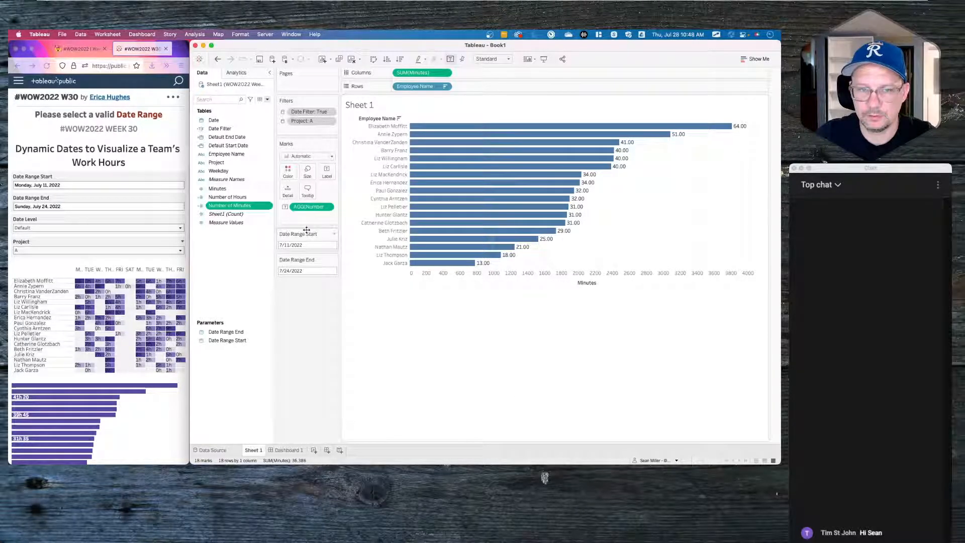
- Label the bars with Number of Minutes and the exact SUM([Minutes])/60 value
drag(238, 206, 324, 172)
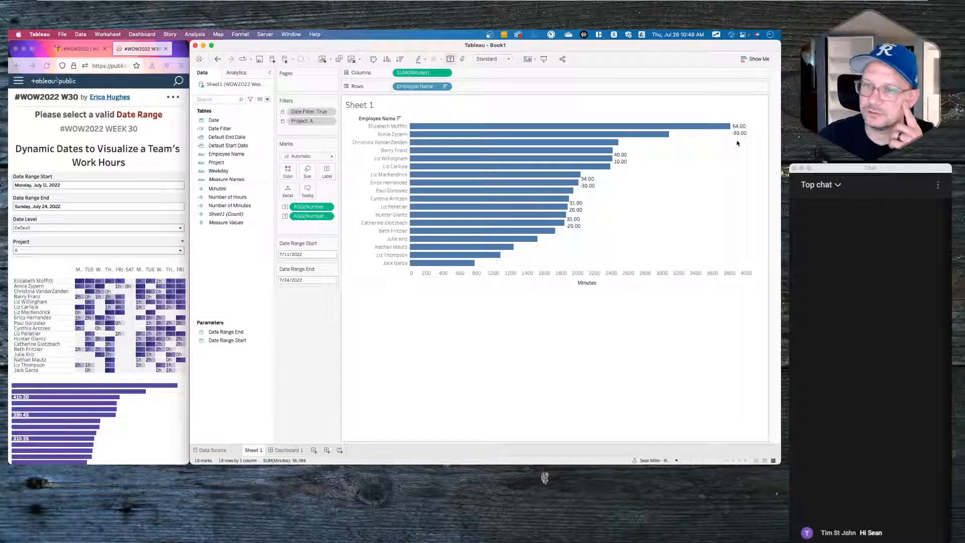
mouse_move(657, 138)
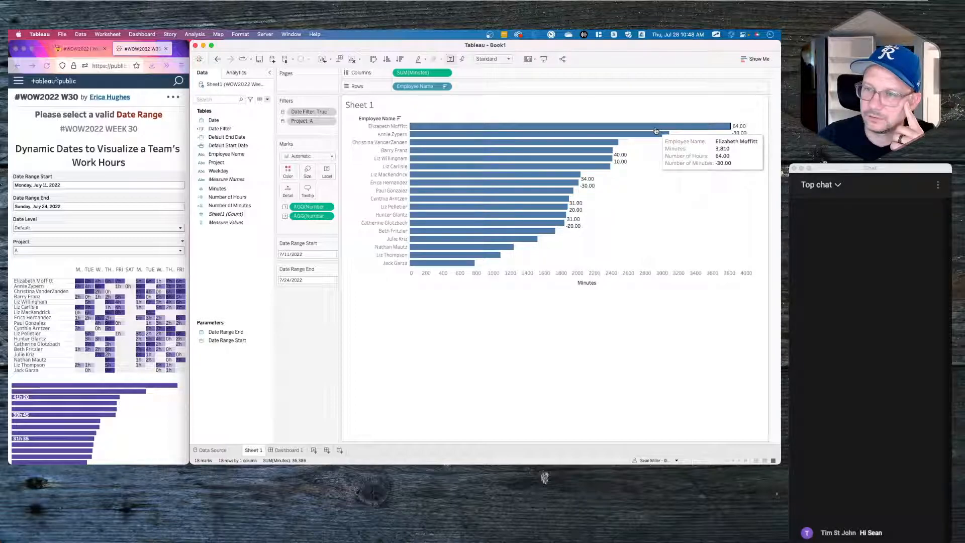
click(239, 206)
click(222, 190)
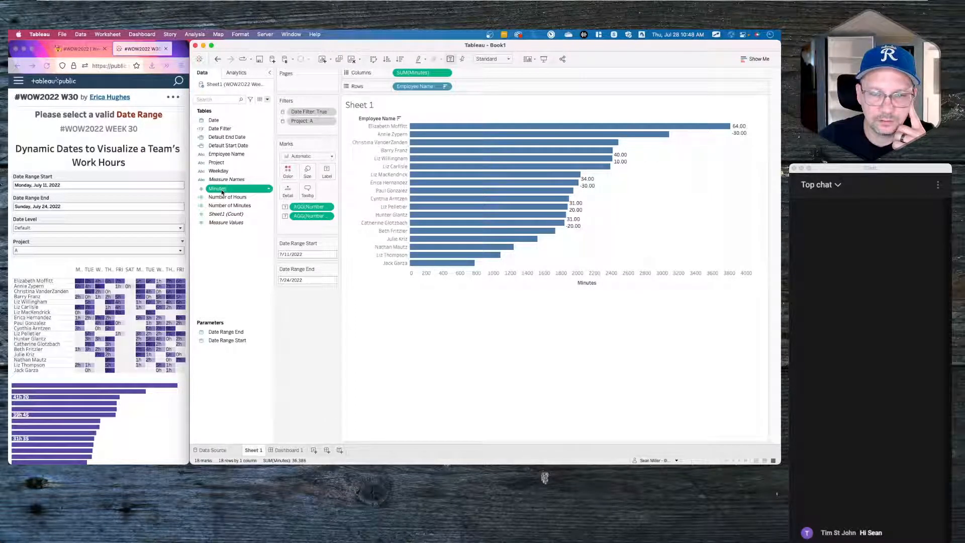
super+click(238, 207)
right_click(238, 206)
click(260, 248)
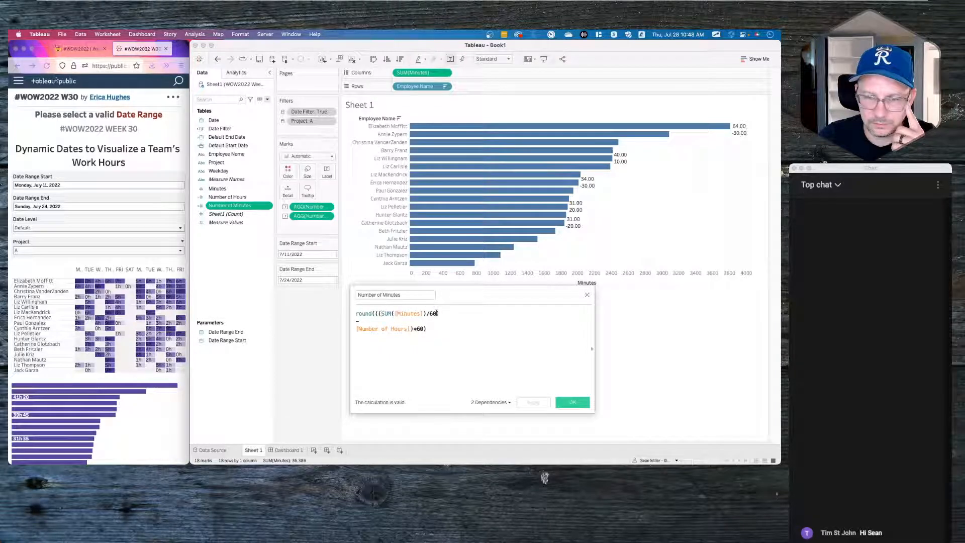
drag(437, 313, 324, 174)
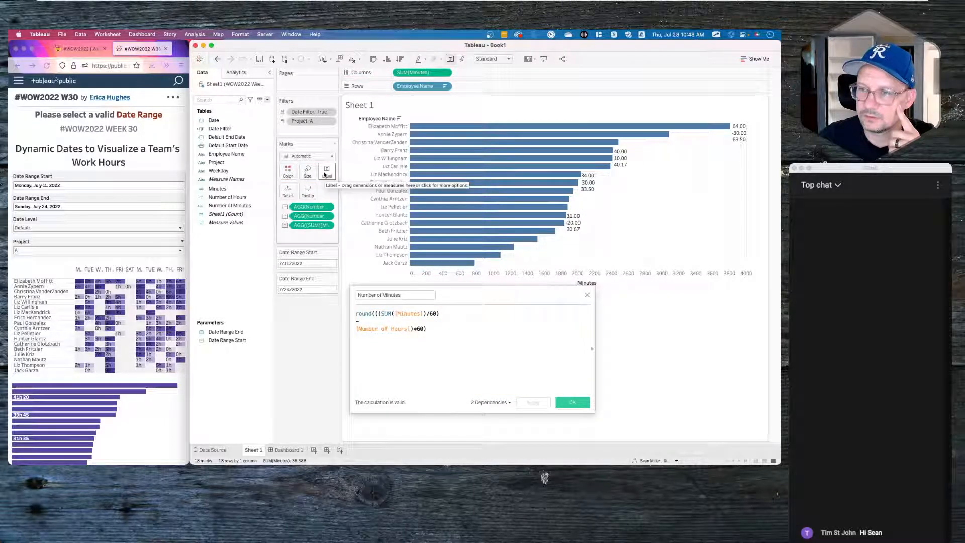
mouse_move(745, 141)
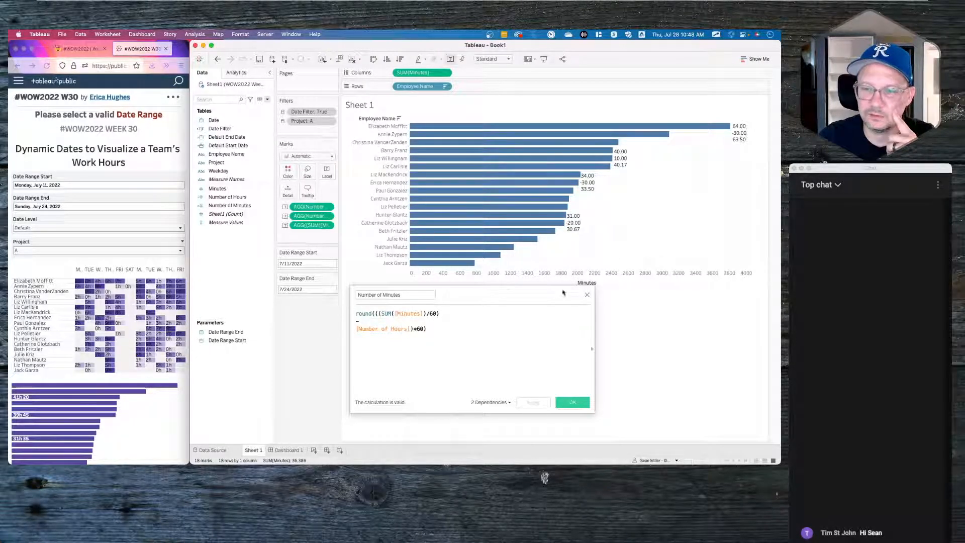
click(589, 295)
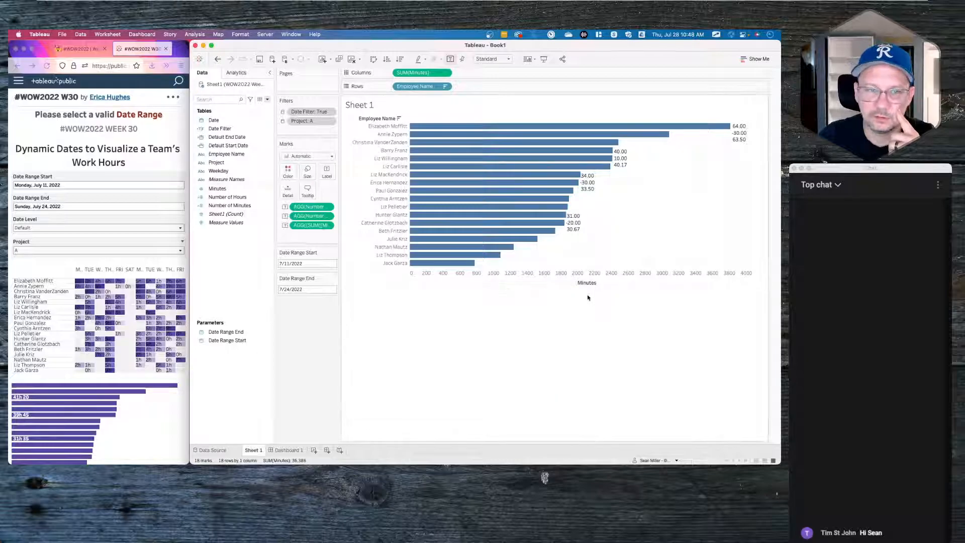
- Open the Number of Hours calculation for editing
right_click(232, 207)
click(214, 242)
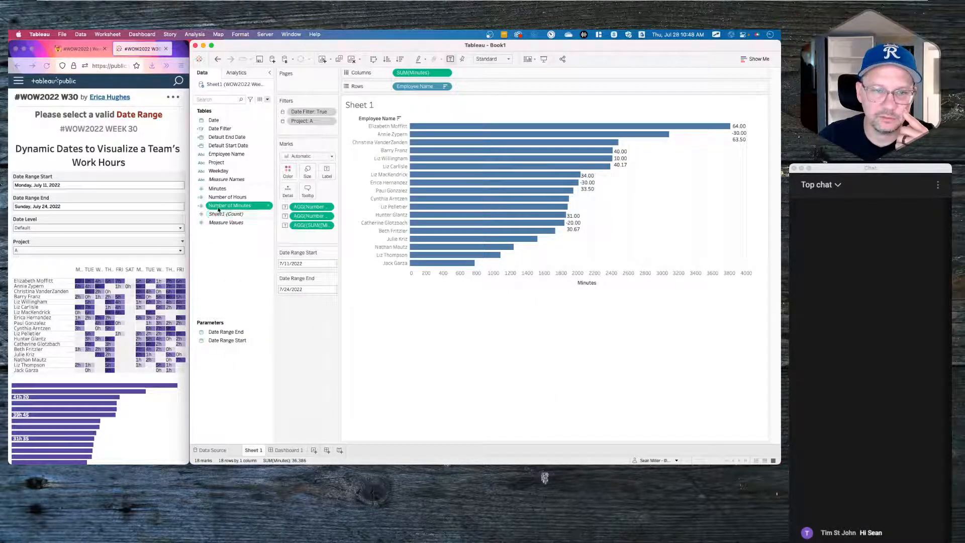
right_click(227, 197)
click(247, 240)
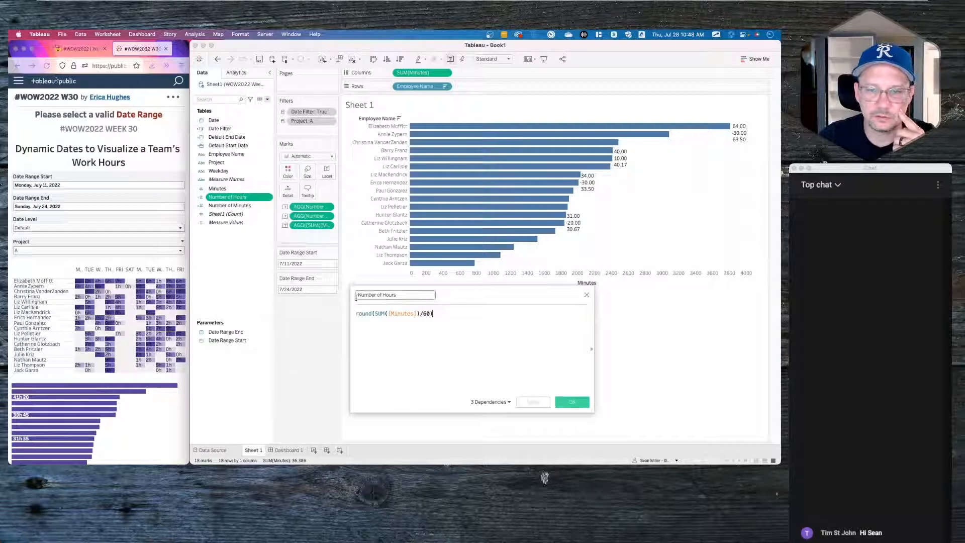
- Replace round with floor in Number of Hours so it rounds down
double_click(370, 313)
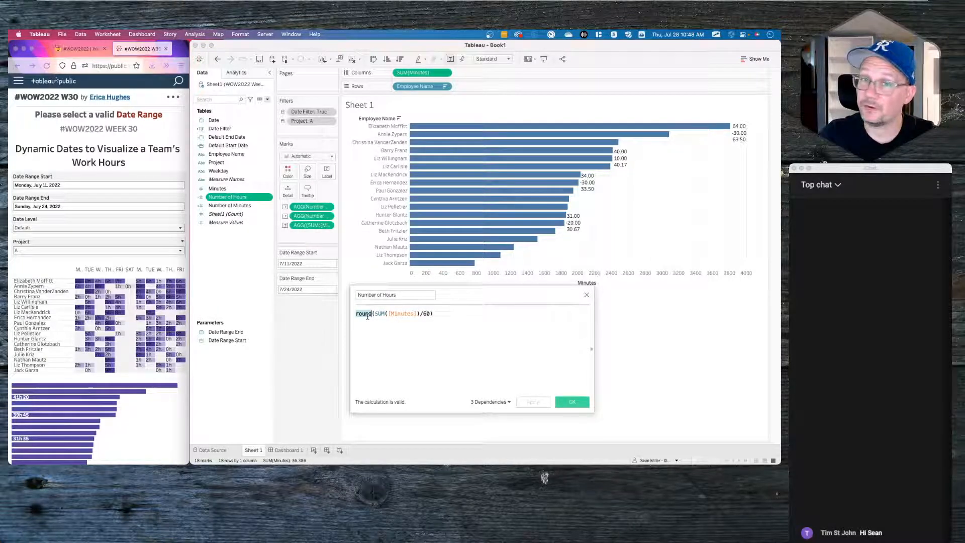
text(floor)
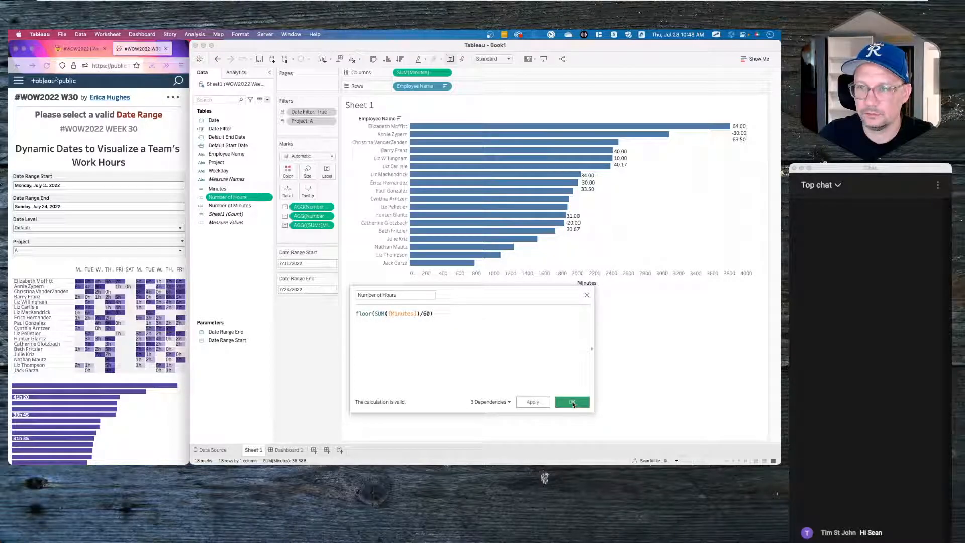
click(572, 402)
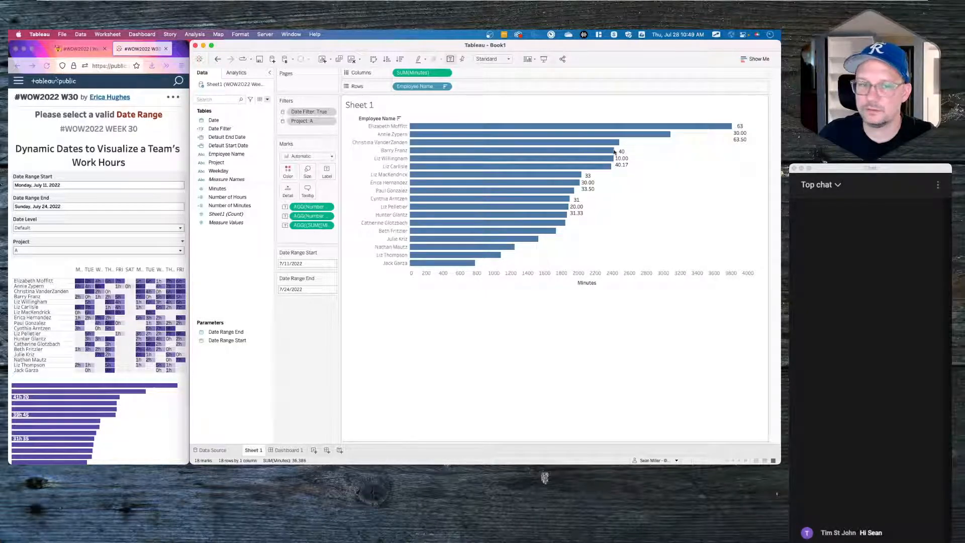
- Reopen the Number of Minutes calculation for editing
right_click(229, 206)
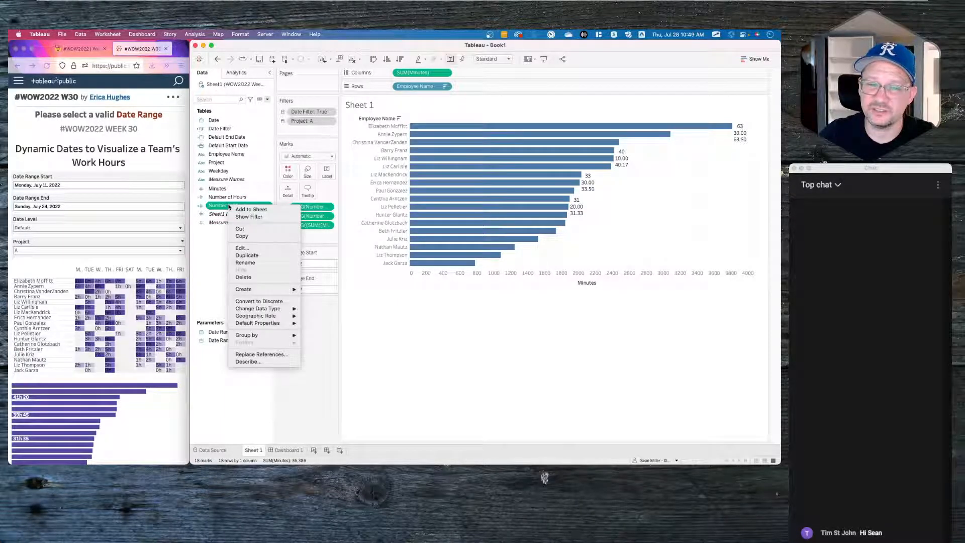
click(242, 248)
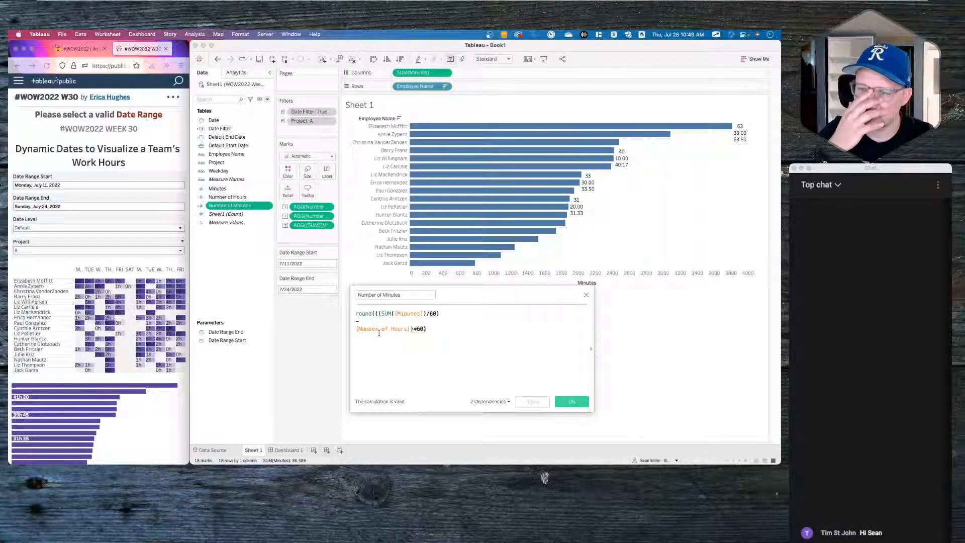
mouse_move(623, 168)
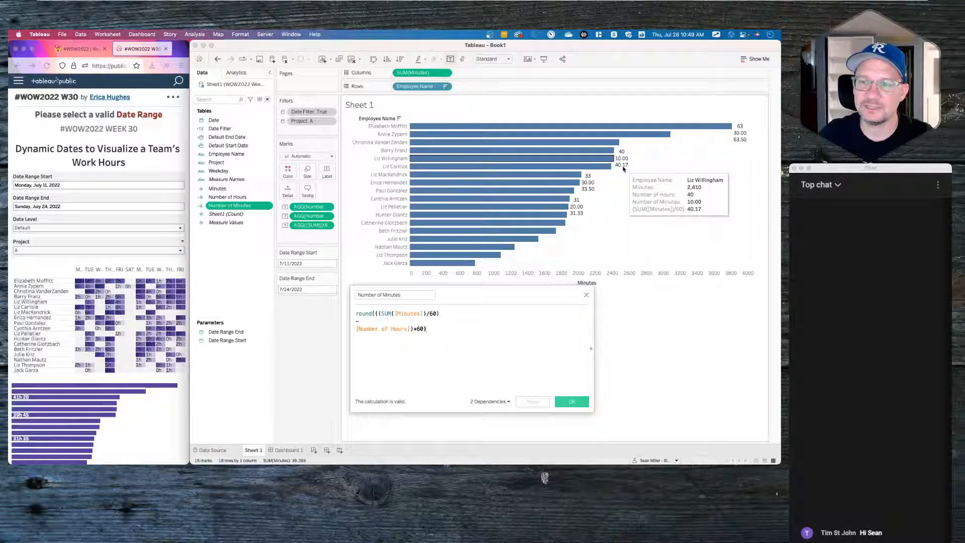
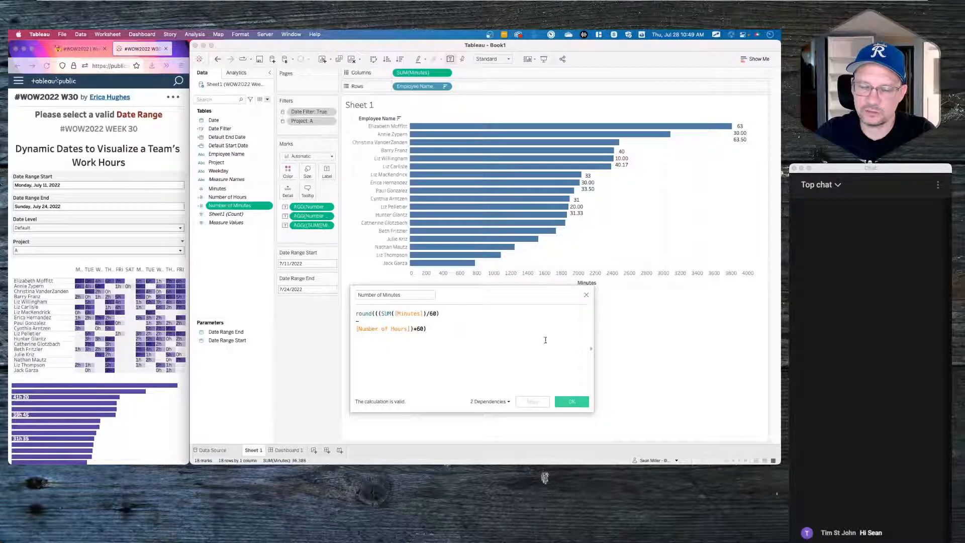
- Confirm the Number of Minutes edit so the bars show only leftover minutes
click(570, 401)
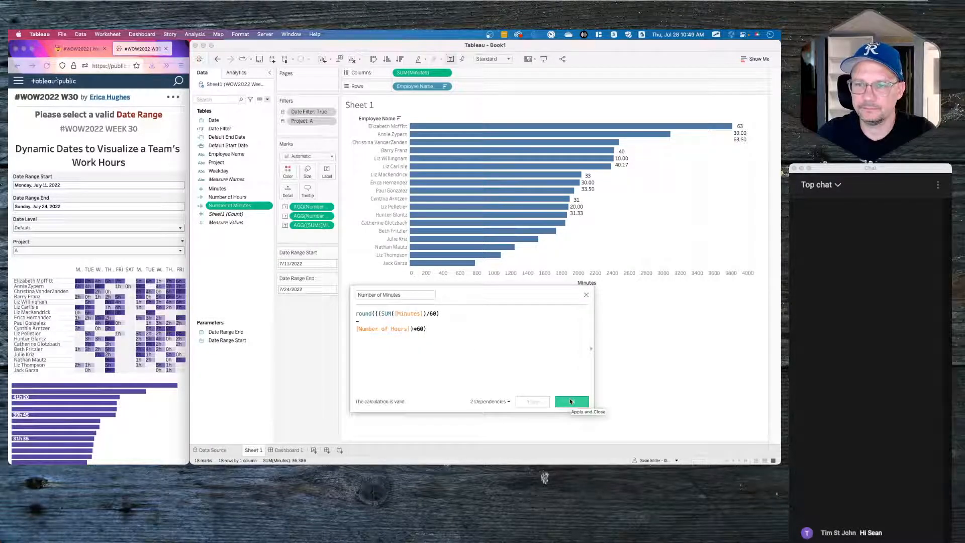
click(233, 283)
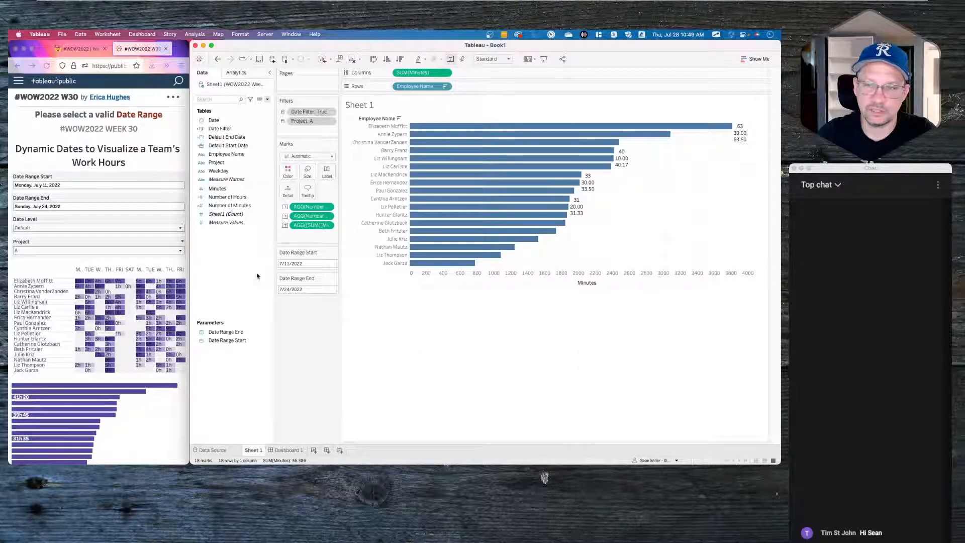
- Create a calculated field STR([Number of Hours])+"h "+STR([Number of Minutes])+"m"
right_click(232, 273)
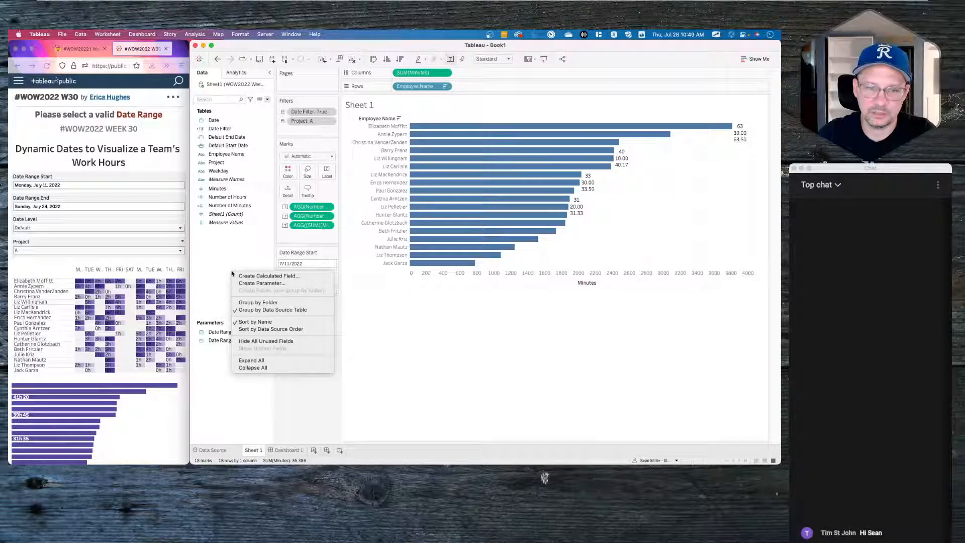
click(238, 276)
click(409, 339)
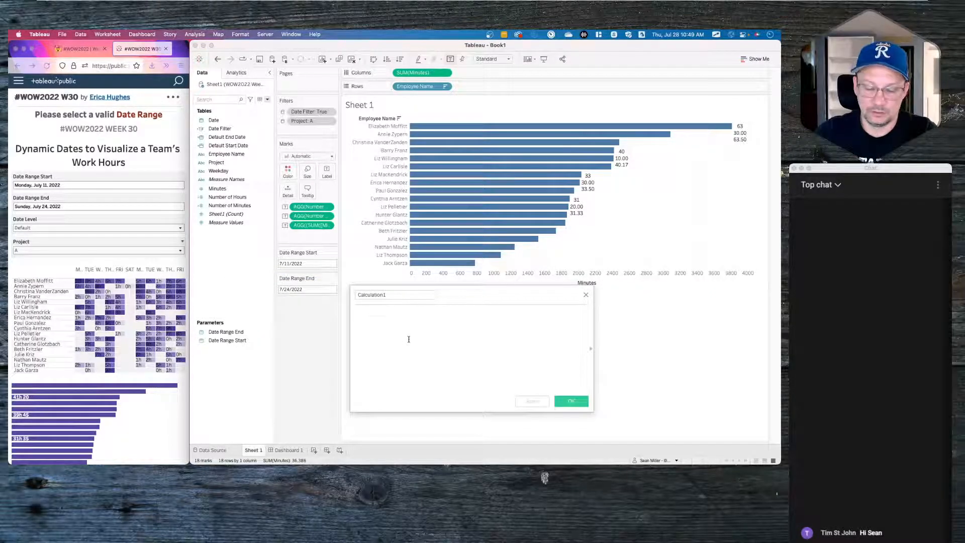
text(str)
key(Return)
text(u)
key(BackSpace)
text(hour)
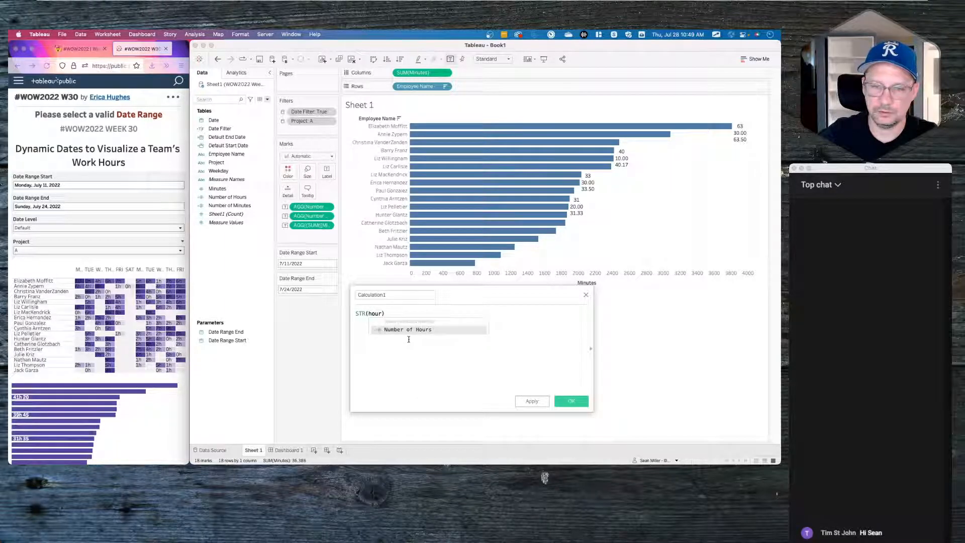
key(Return)
text()+"h)
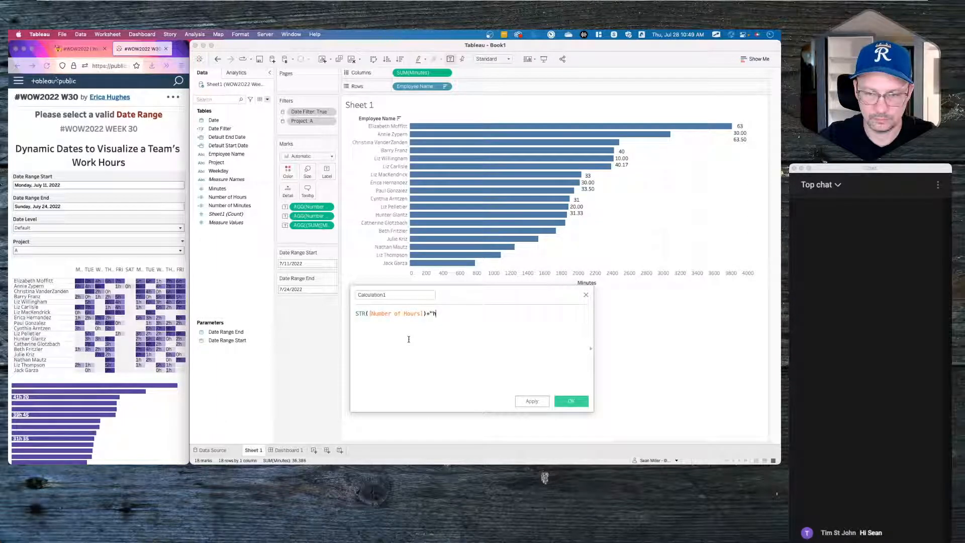
text(")
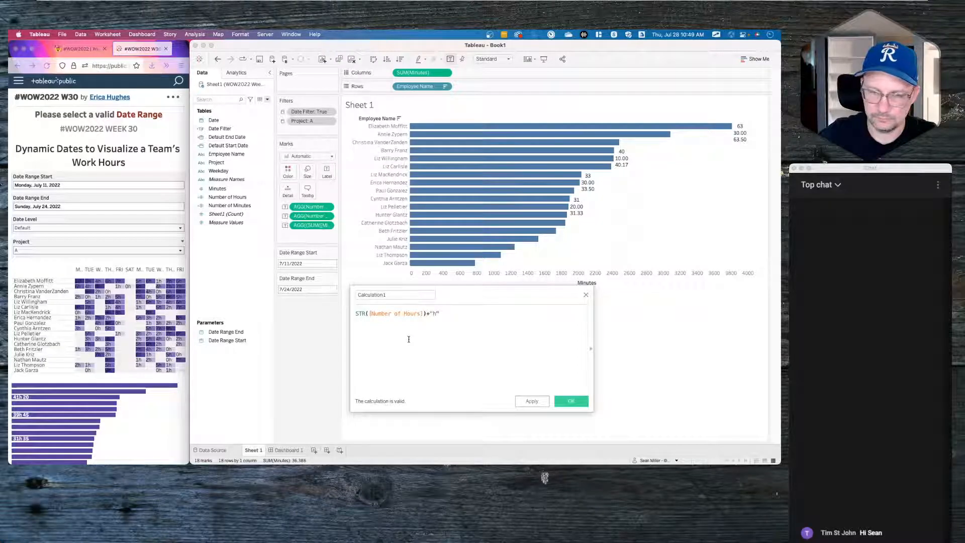
text(= ")
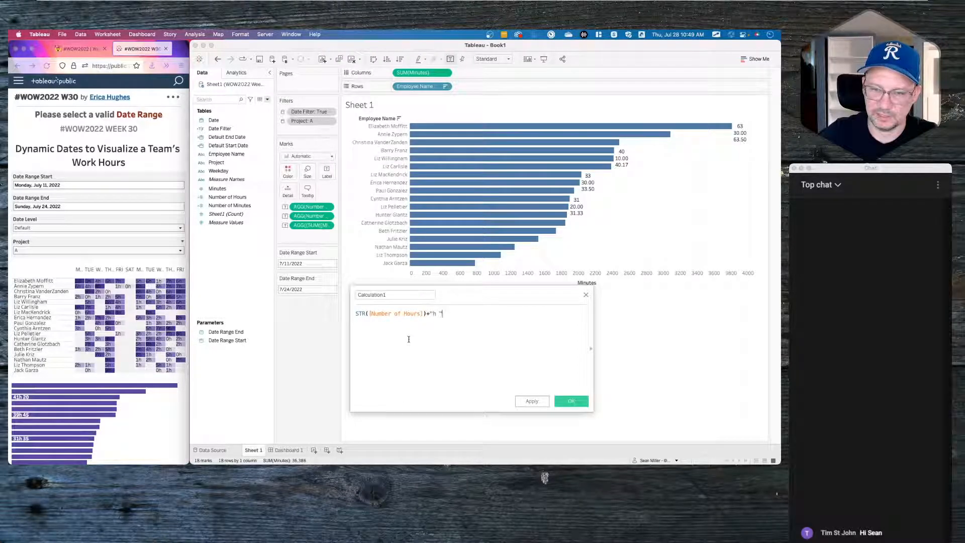
text(+STR(n)
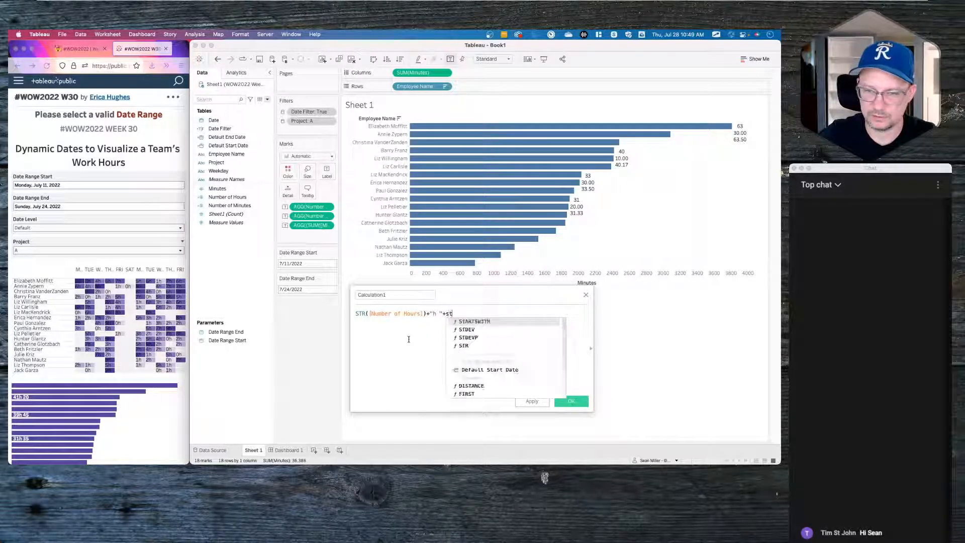
text(um)
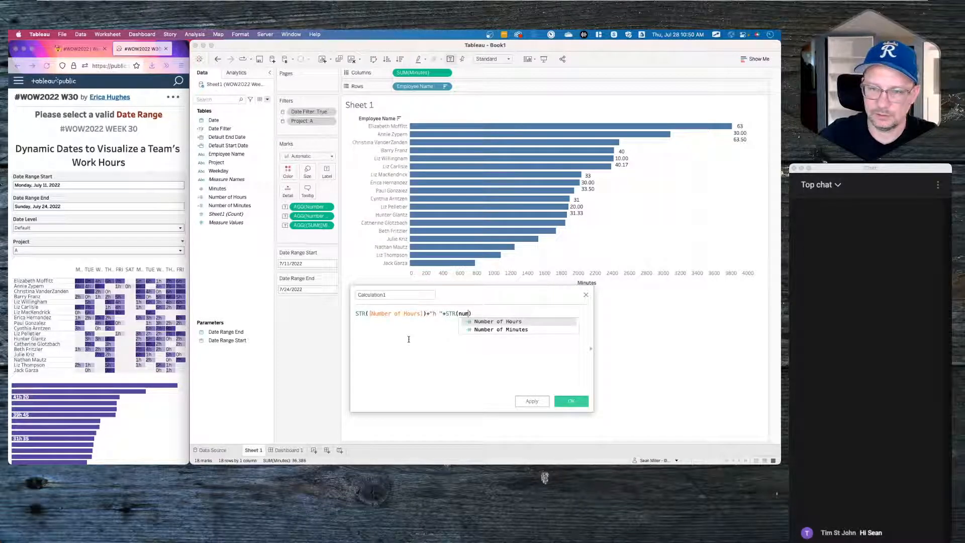
key(Down)
key(Return)
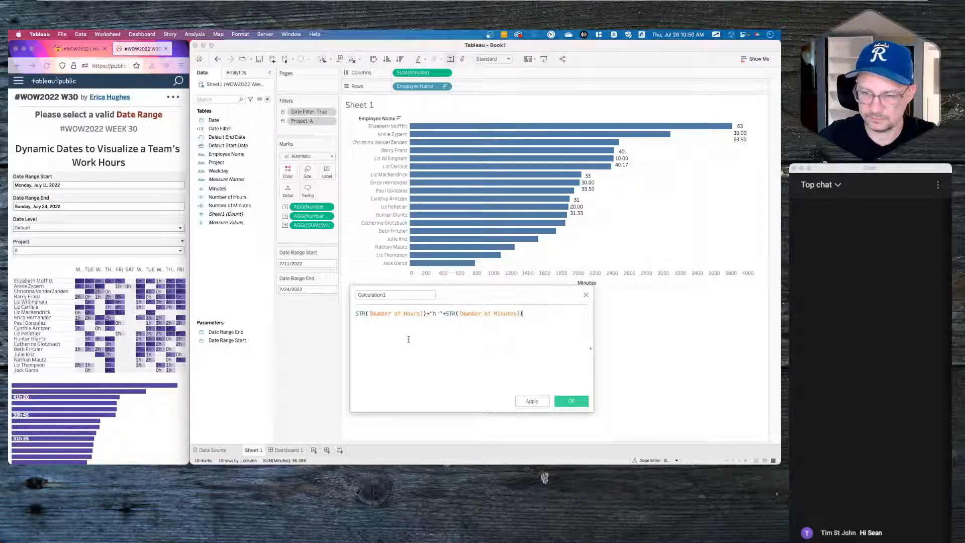
text(+)
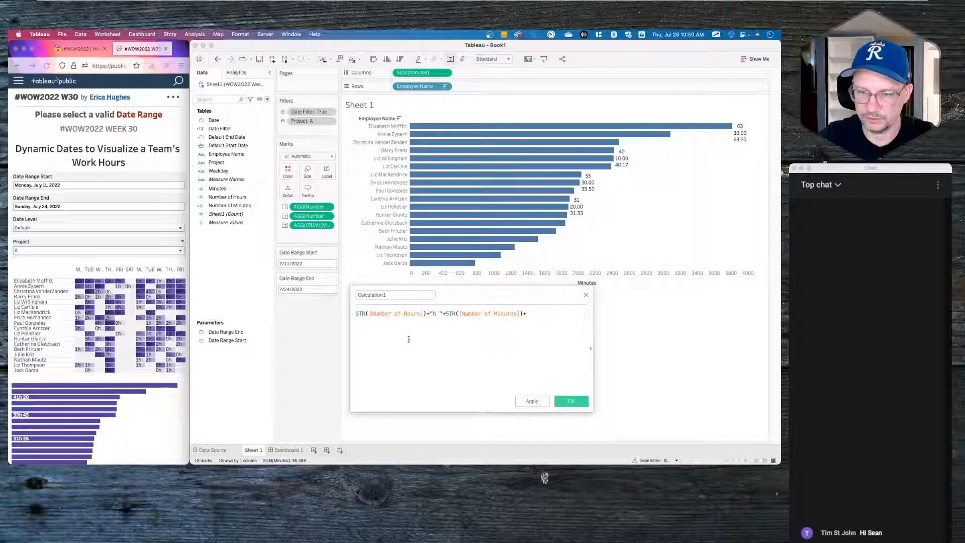
text(")
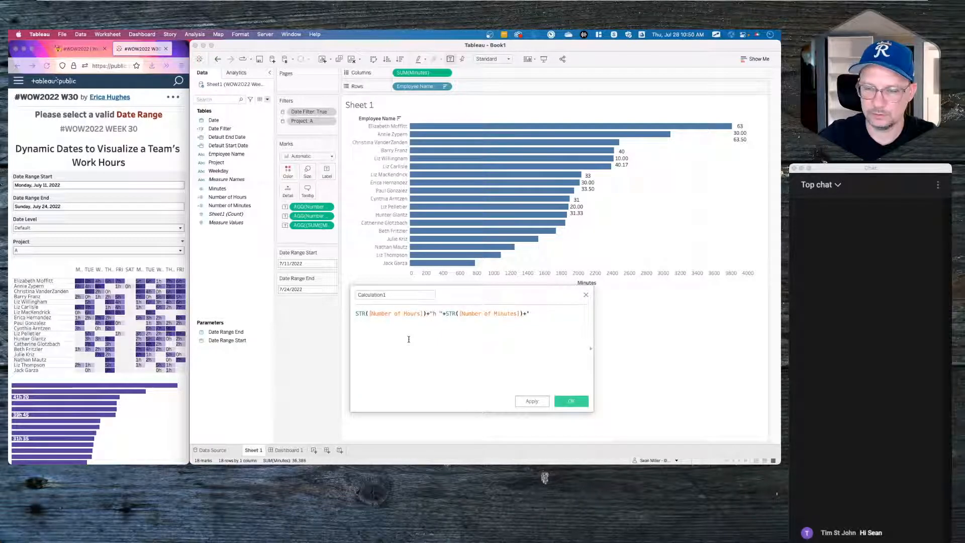
text(m')
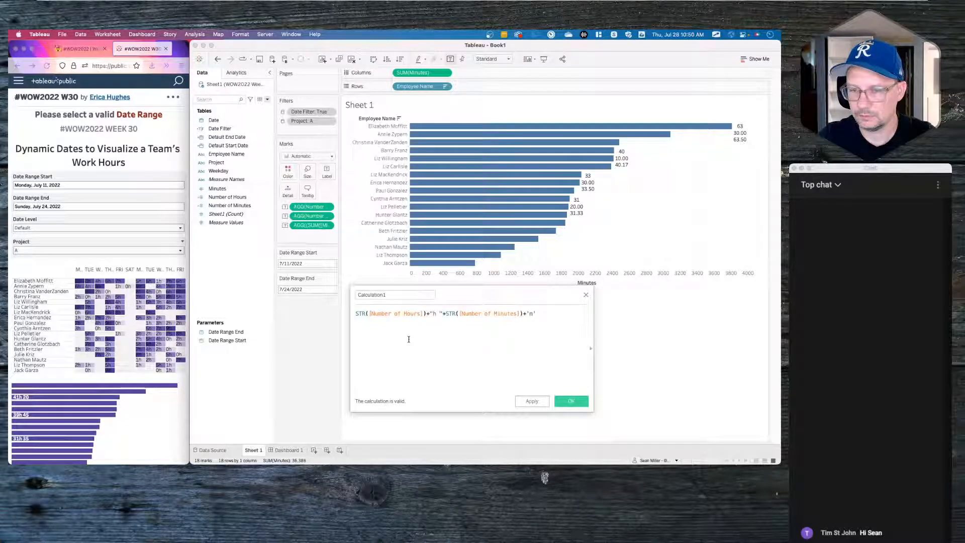
- Name the new calculation 'formatted Time' and save it
click(398, 296)
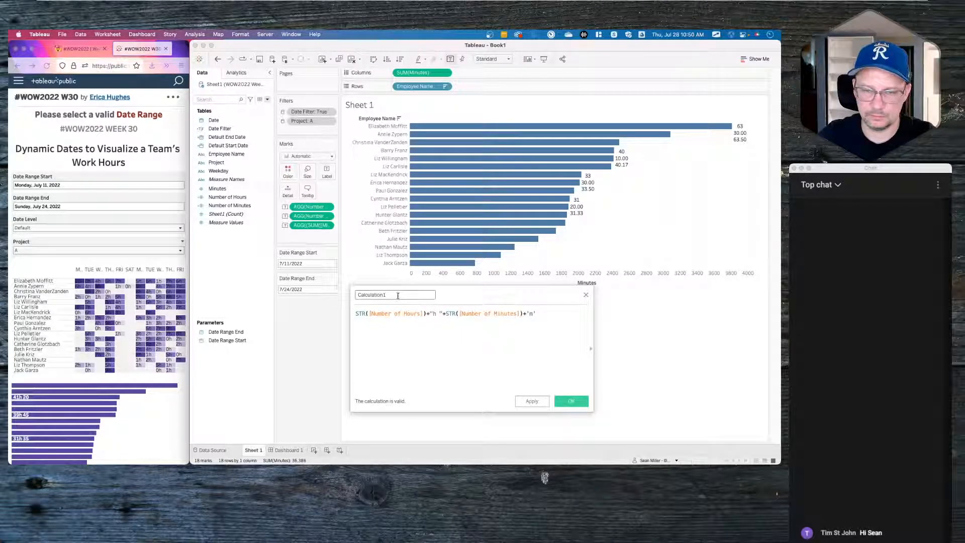
text(formatti)
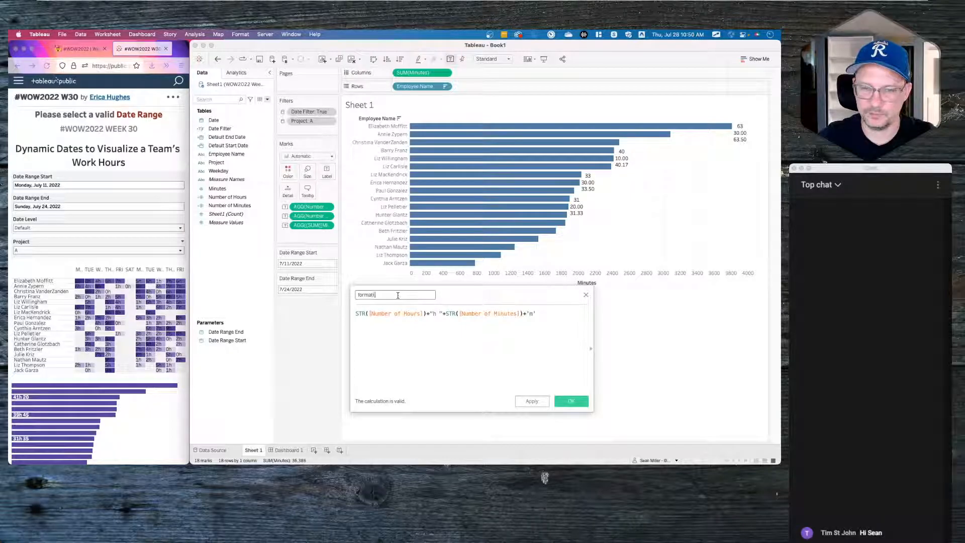
key(BackSpace)
text(ed Time)
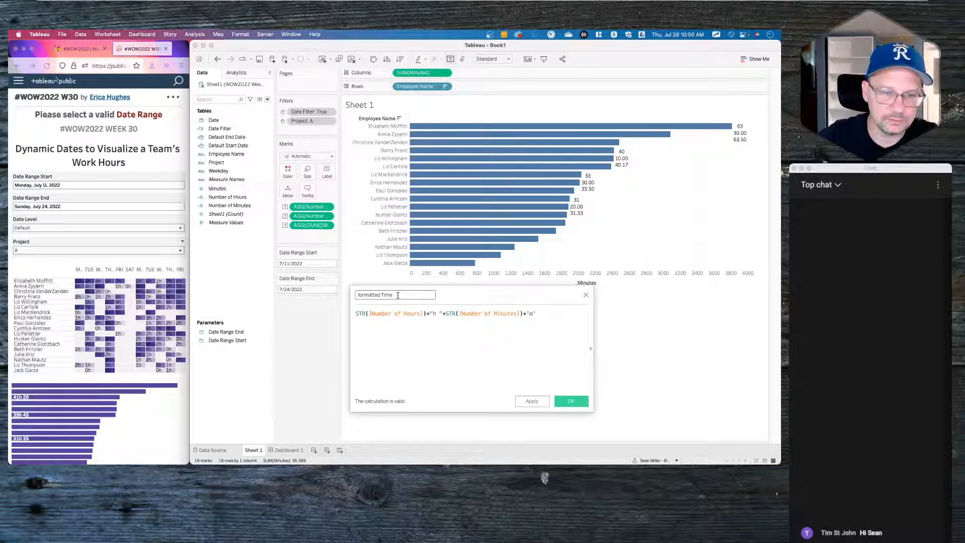
click(569, 401)
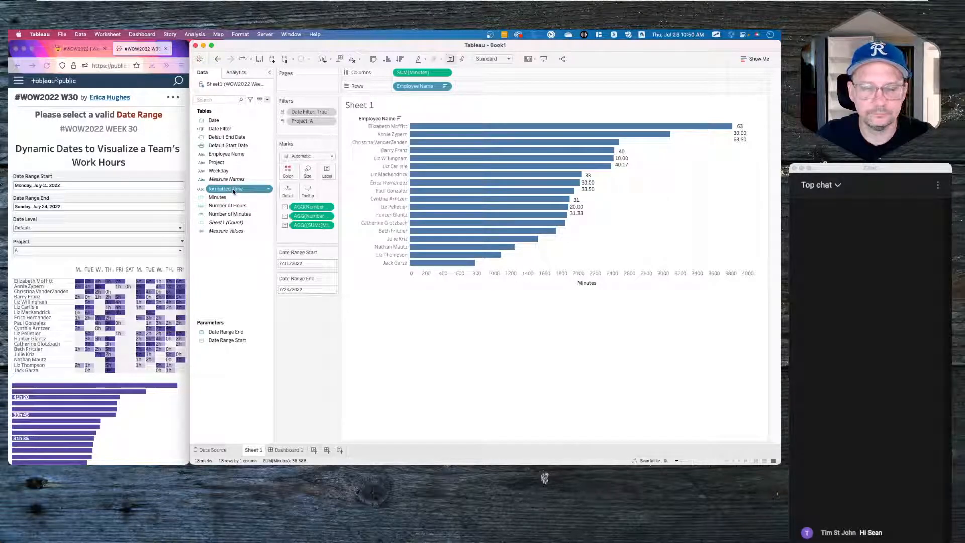
- Replace the old number labels on the bars with the formatted Time field
right_click(305, 227)
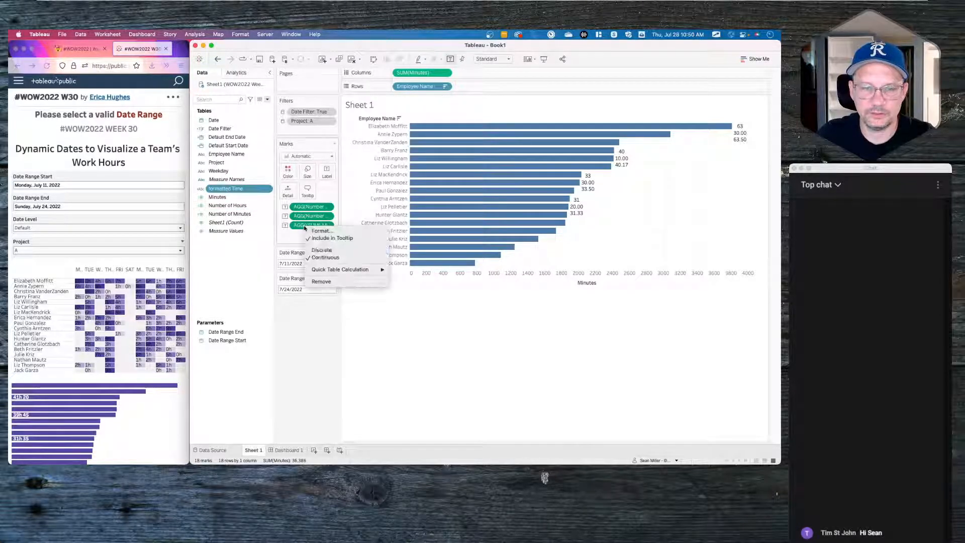
click(322, 280)
drag(231, 190, 324, 176)
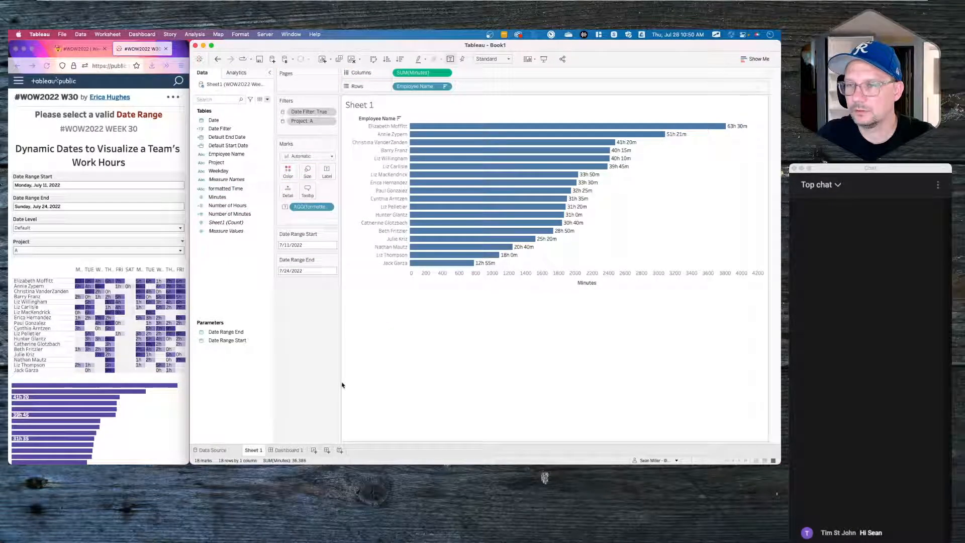
- Try removing the minutes part from the formatted Time formula, then undo the change
click(73, 388)
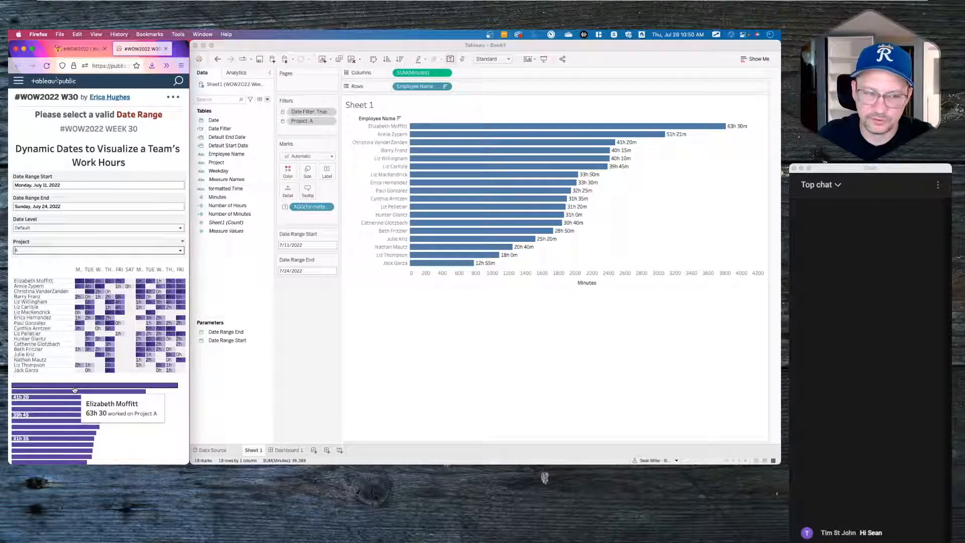
right_click(229, 190)
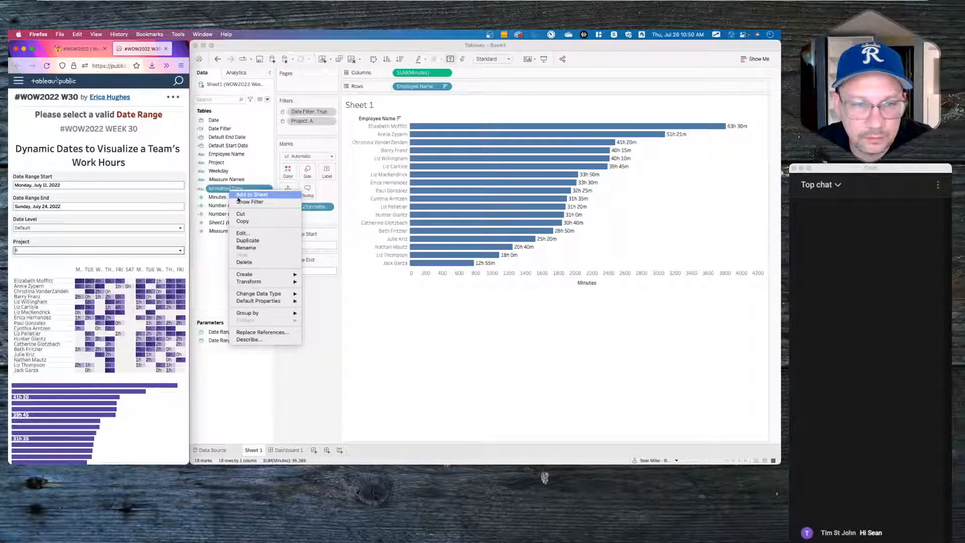
click(250, 234)
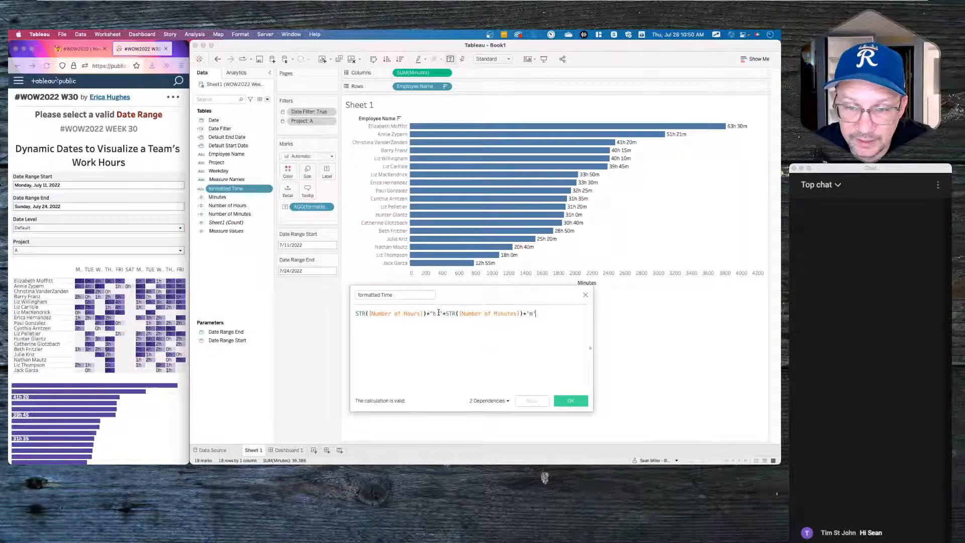
drag(438, 312, 557, 307)
key(BackSpace)
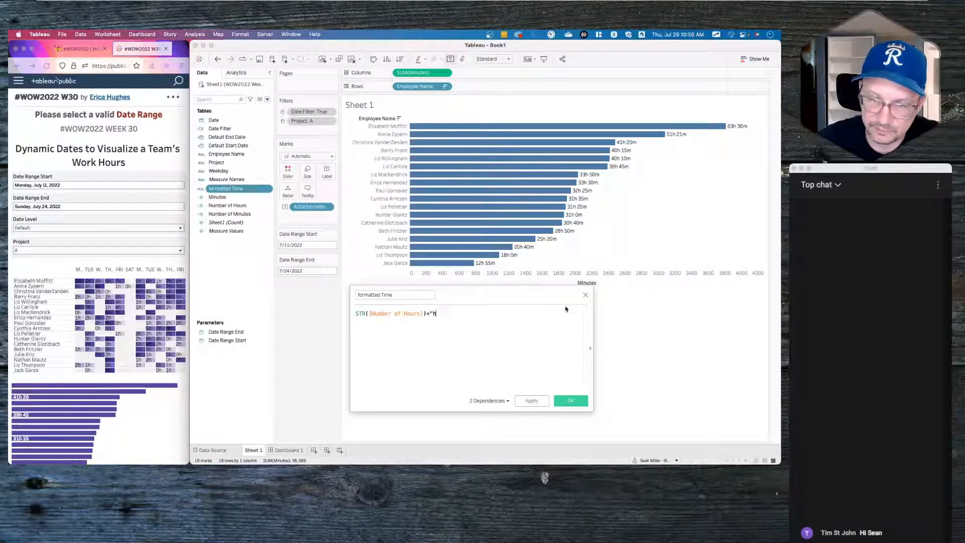
text(")
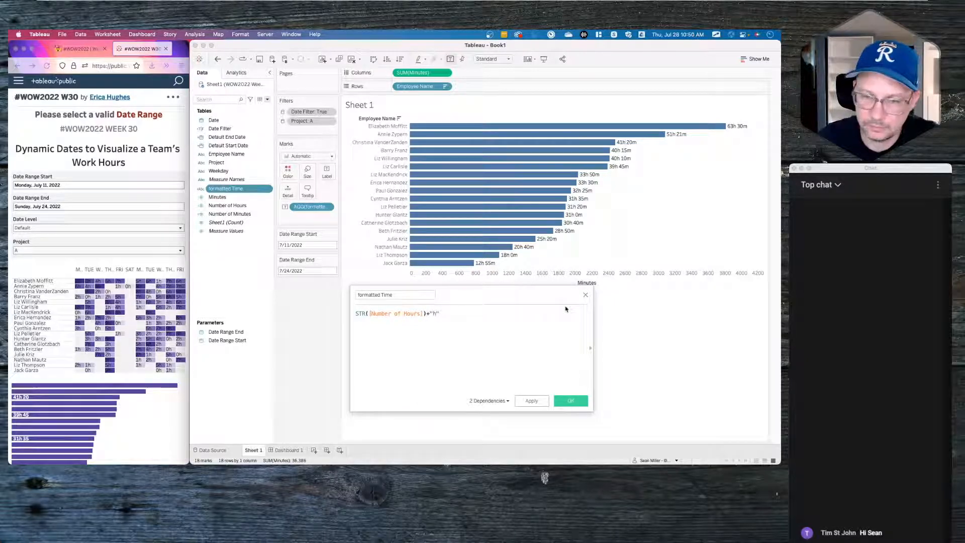
click(570, 400)
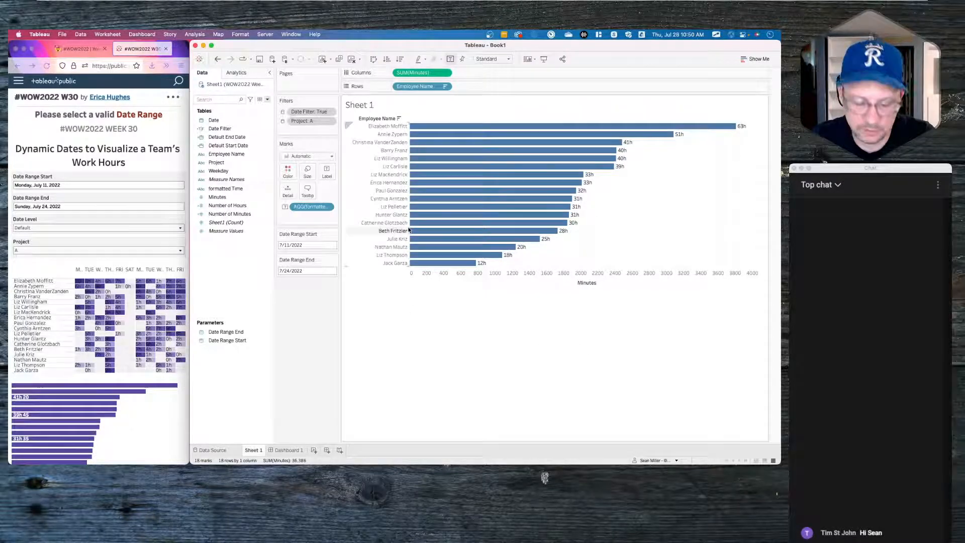
key(super+z)
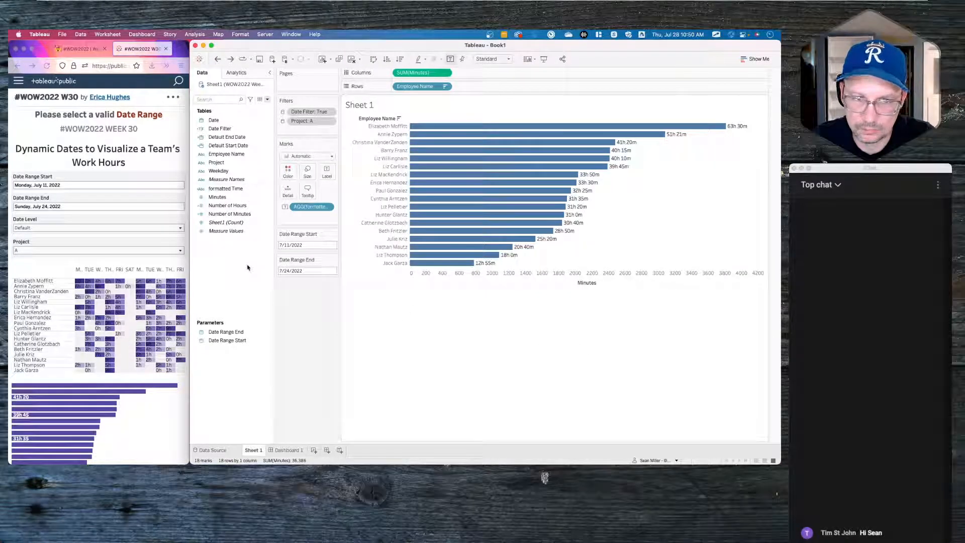
- Delete the trailing 'm' suffix in formatted Time and apply, so labels read like 63h 30
click(236, 189)
right_click(240, 186)
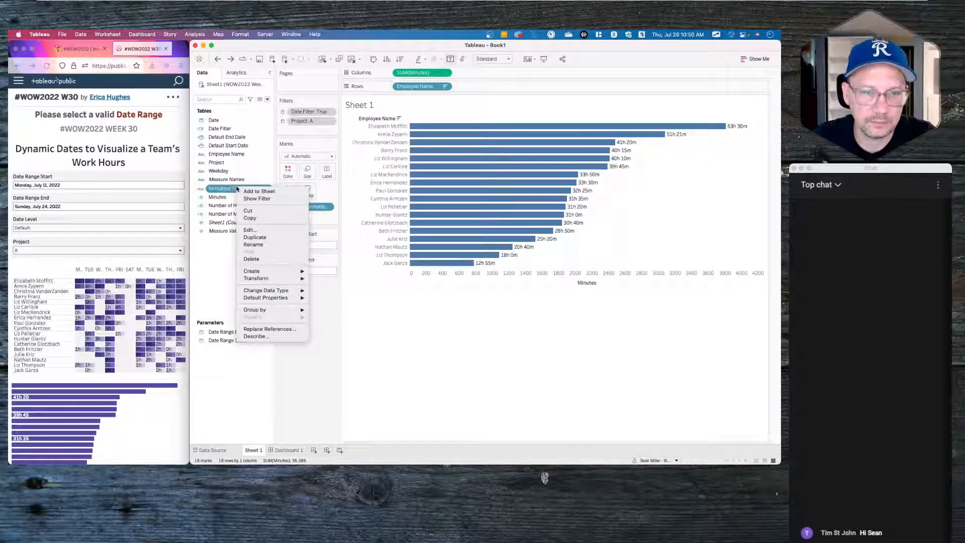
click(258, 230)
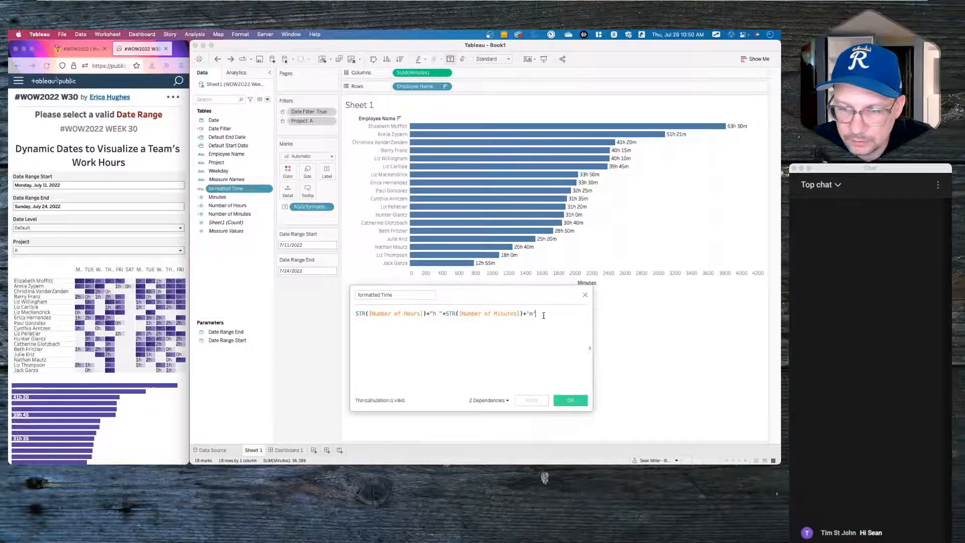
key(BackSpace)
key(BackSpace)
key(BackSpace)
key(BackSpace)
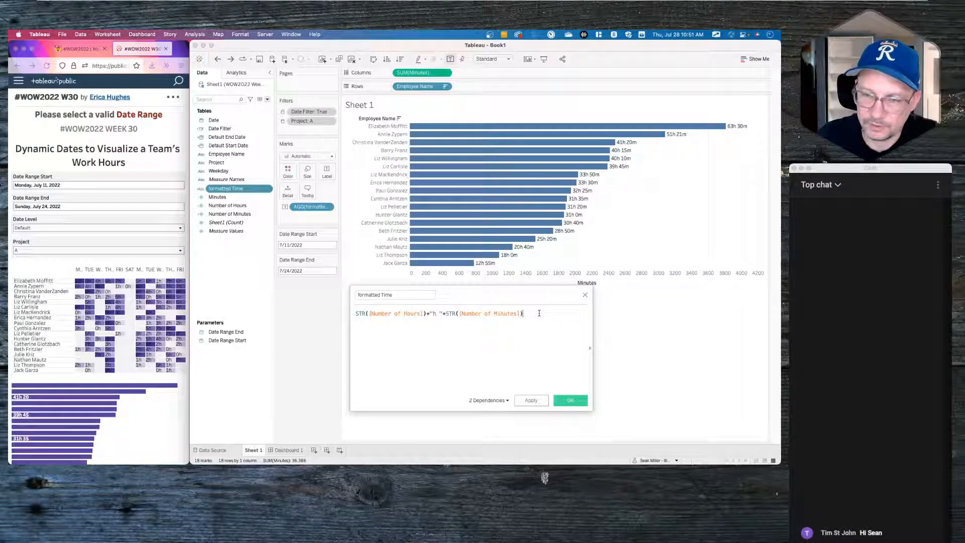
click(532, 401)
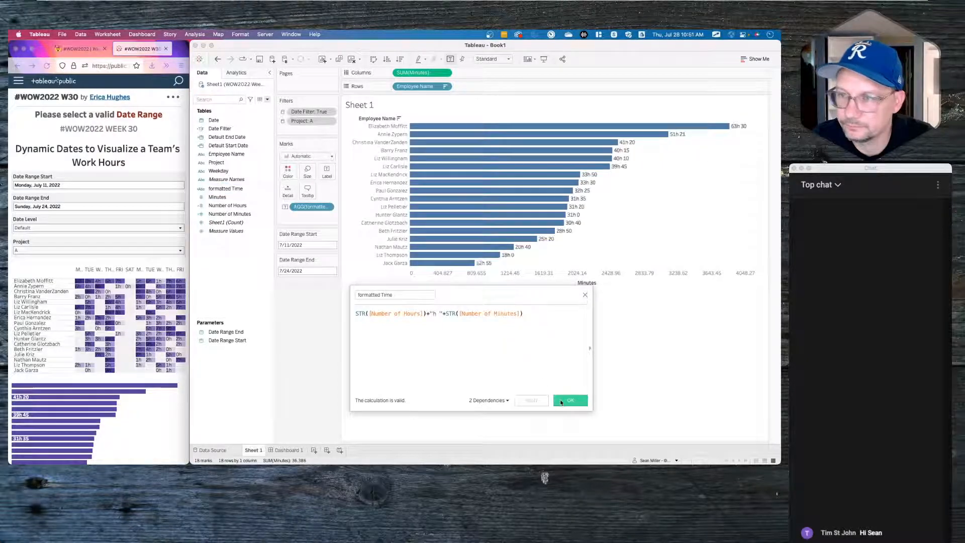
click(562, 402)
mouse_move(653, 133)
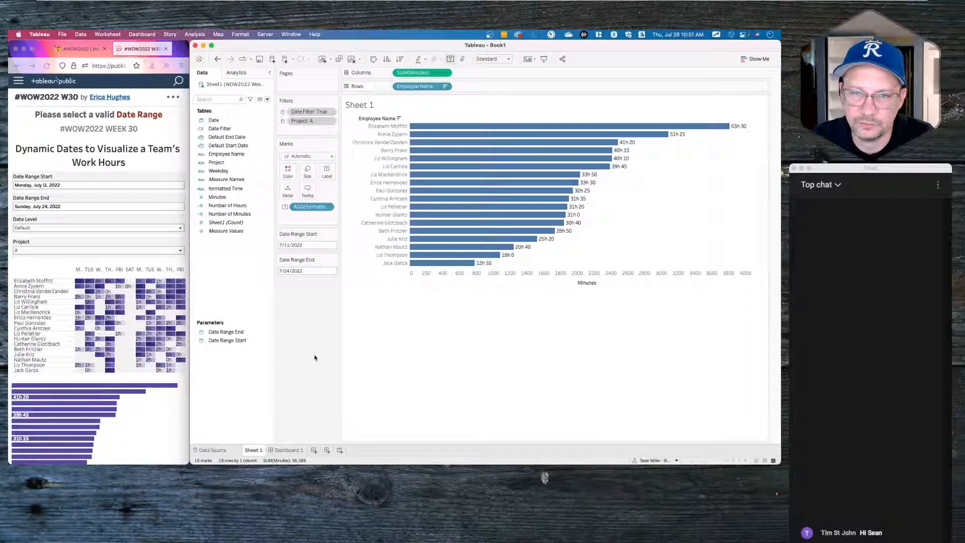
- Add a new worksheet, Sheet 2, after checking the challenge blog post
click(314, 451)
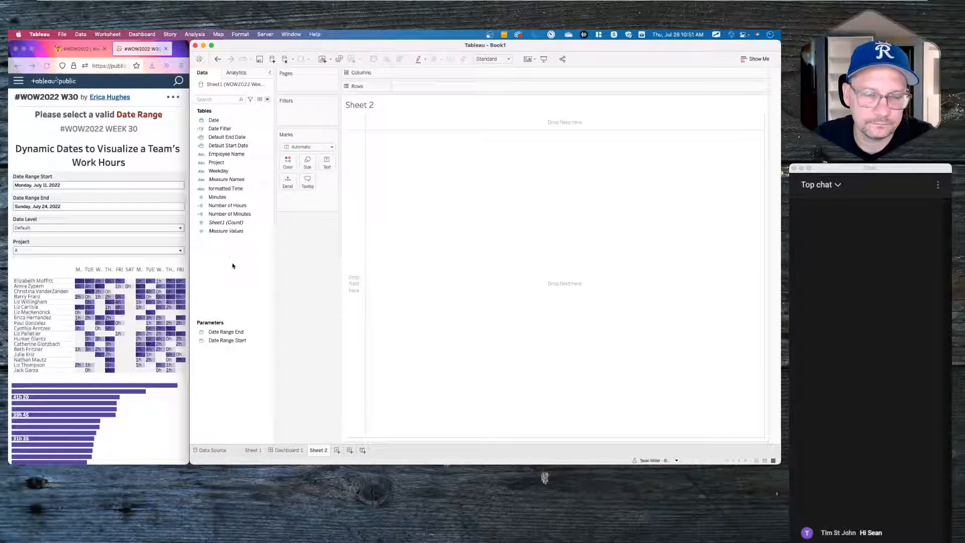
click(76, 49)
scroll(132, 321, down, 5)
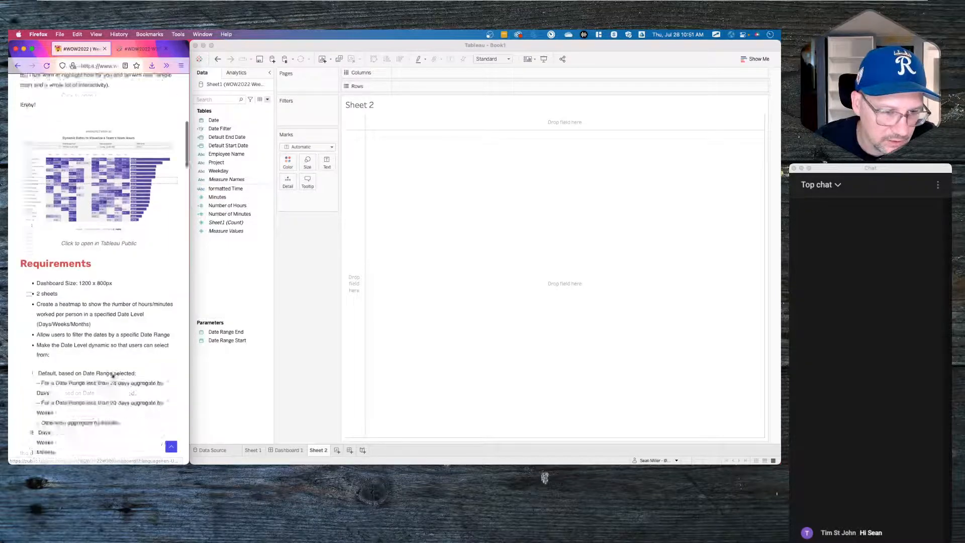
click(230, 259)
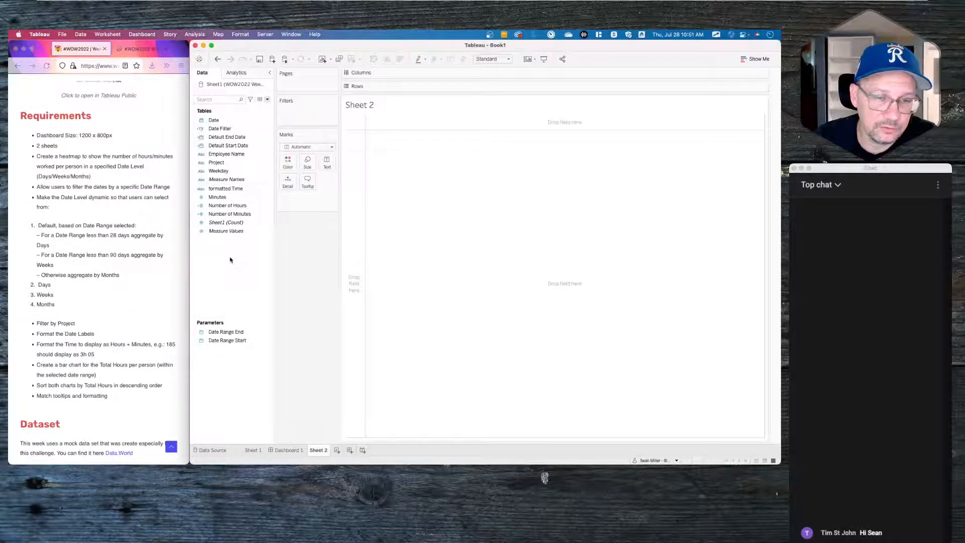
- Create a new calculated field named 'No of days selected'
right_click(230, 258)
click(236, 261)
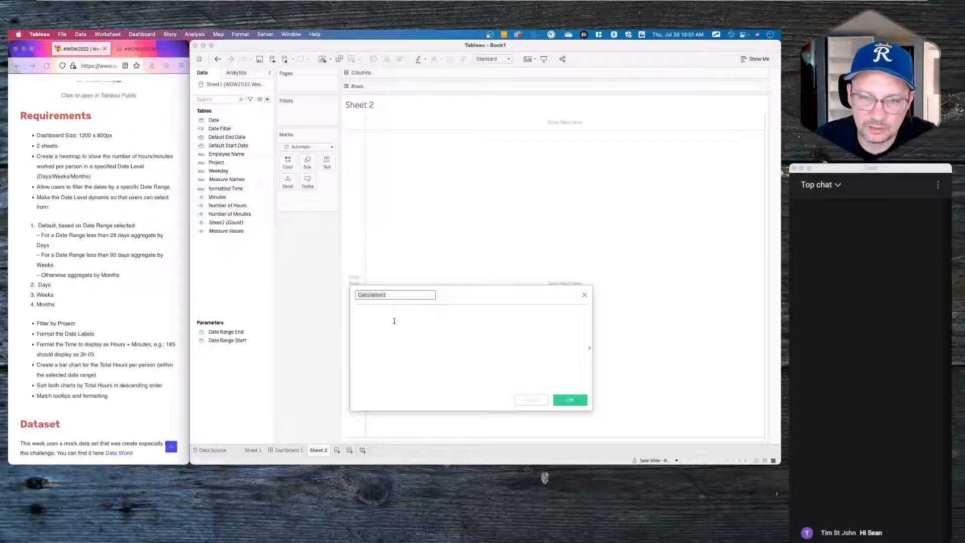
text(Days)
key(BackSpace)
key(BackSpace)
key(BackSpace)
key(BackSpace)
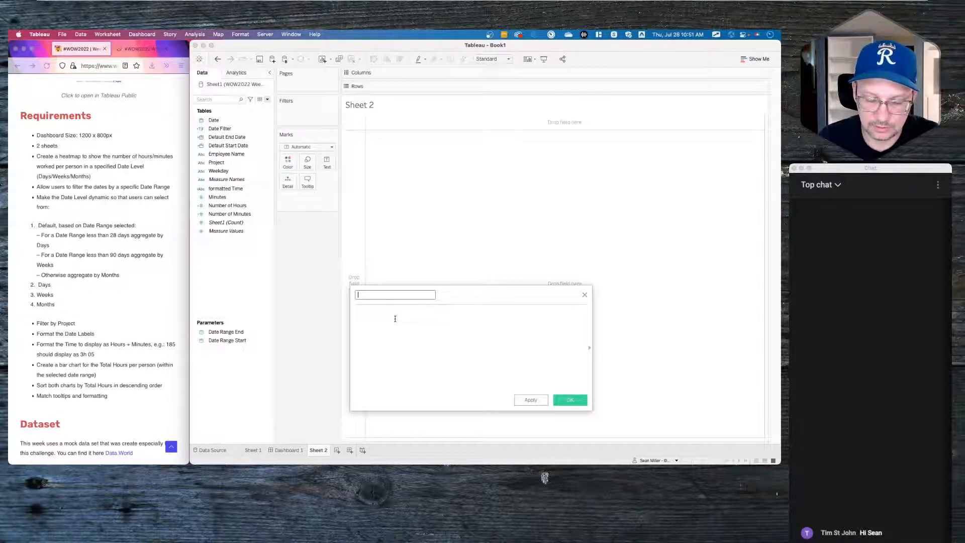
text(Num)
key(BackSpace)
key(BackSpace)
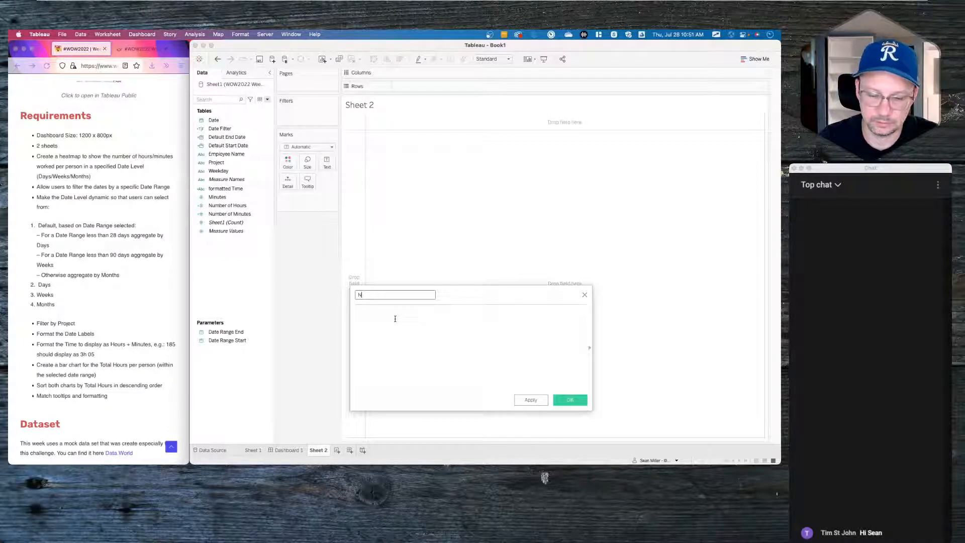
text(o of)
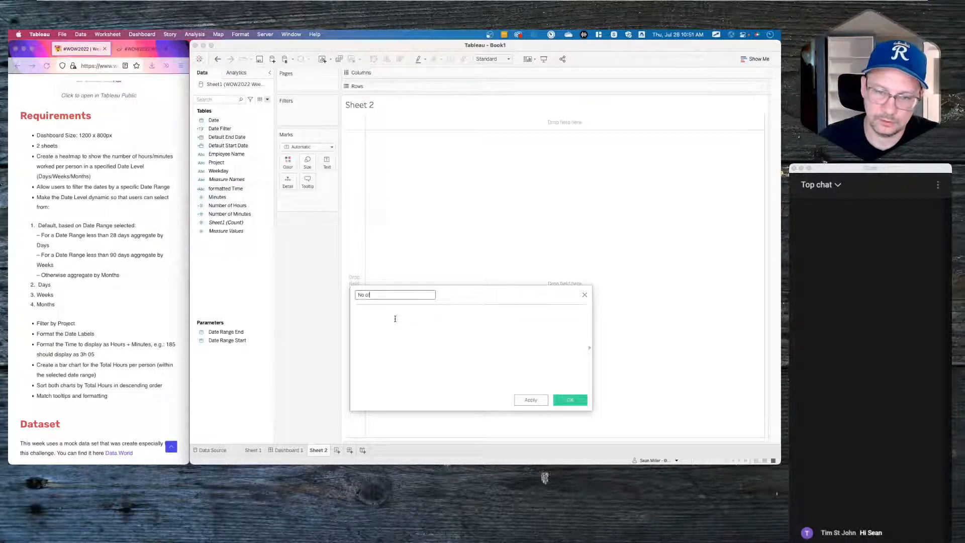
text( days selected)
- Enter the formula DATEDIFF('day',[Date Range Start],[Date Range End]) and save it
click(395, 319)
text(dated)
key(Return)
text('day',)
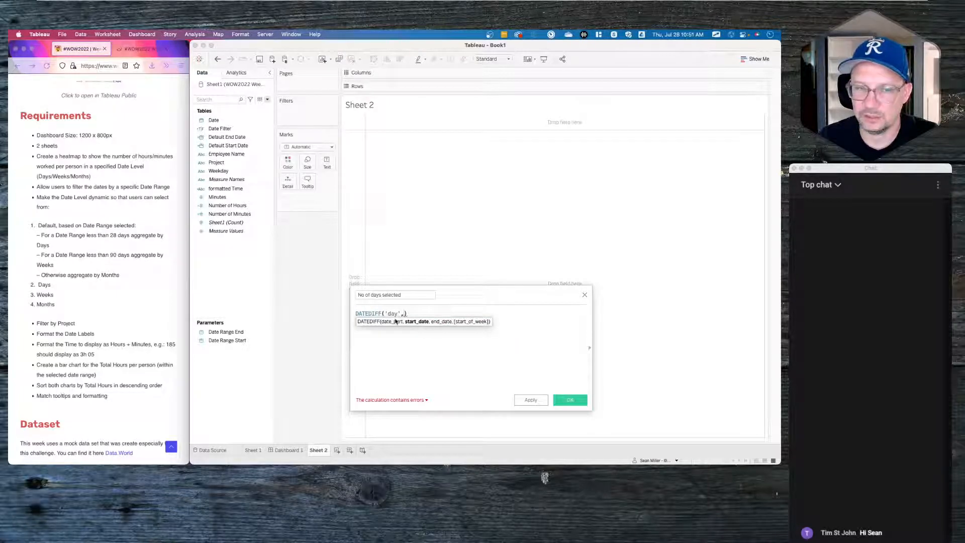
text(start)
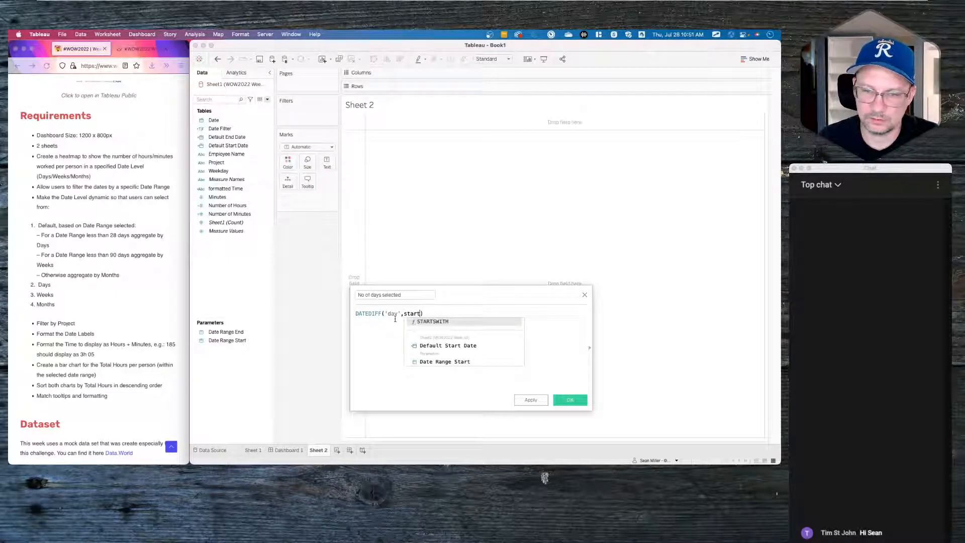
key(Down)
key(Down)
key(Return)
text(,)
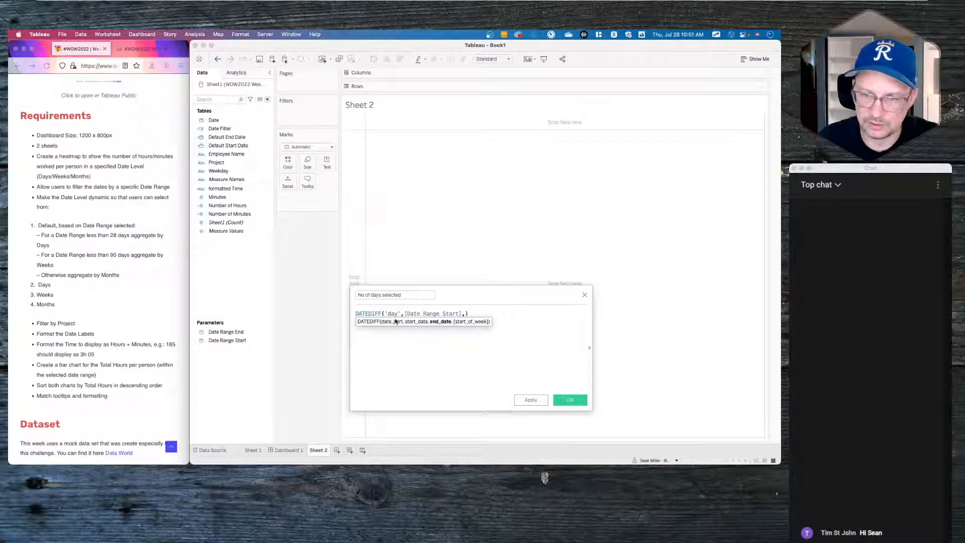
text(date)
key(Down)
key(Down)
key(Down)
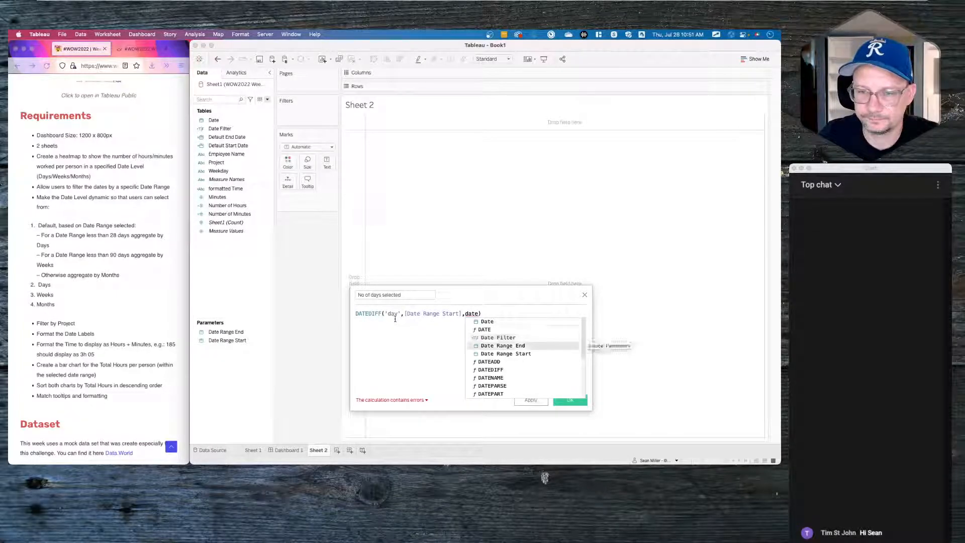
key(Return)
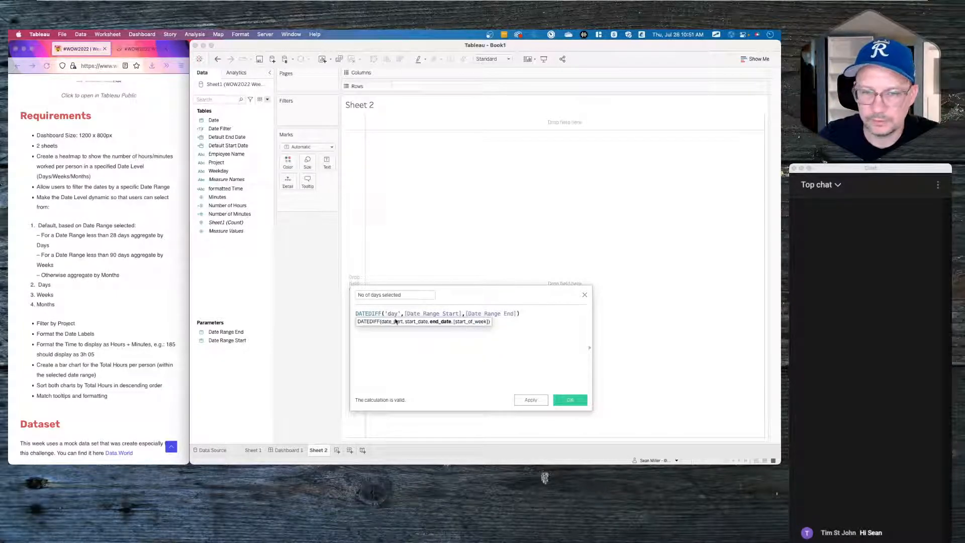
click(570, 399)
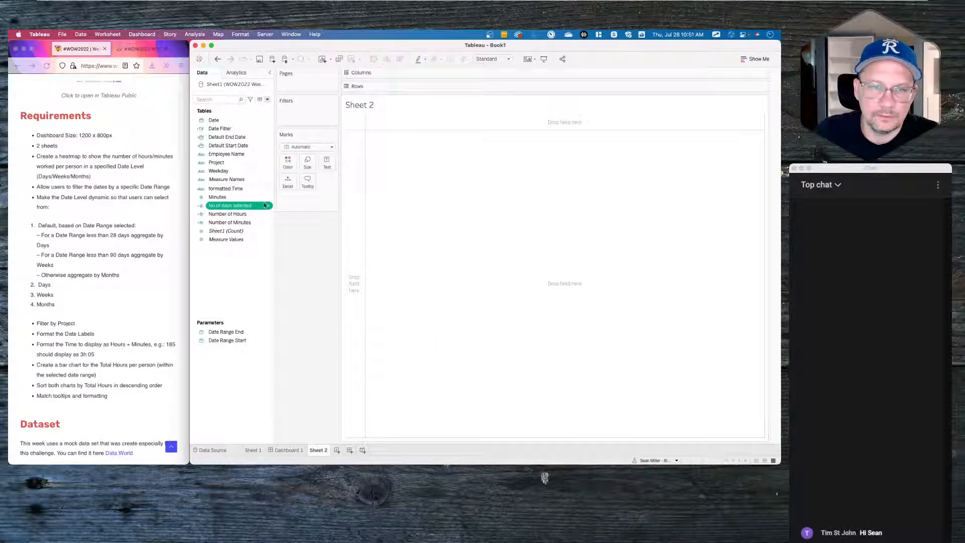
- Wrap both date parameters in MIN() in the No of days selected formula
drag(236, 206, 328, 170)
drag(310, 206, 240, 272)
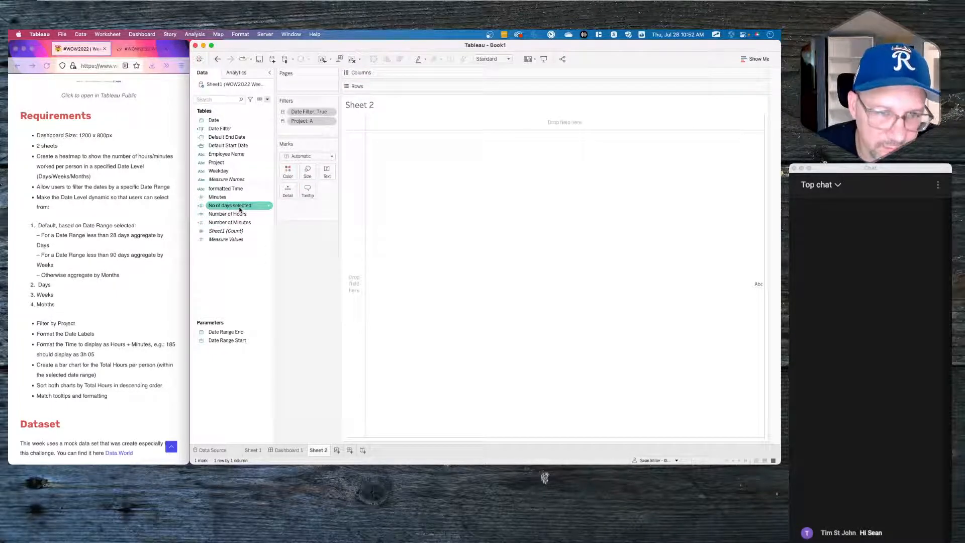
right_click(241, 211)
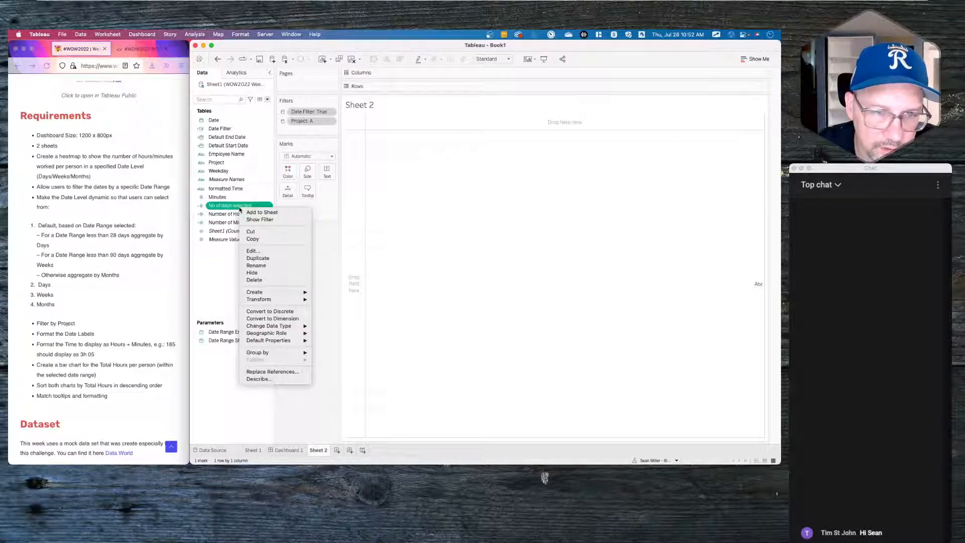
click(259, 257)
click(404, 313)
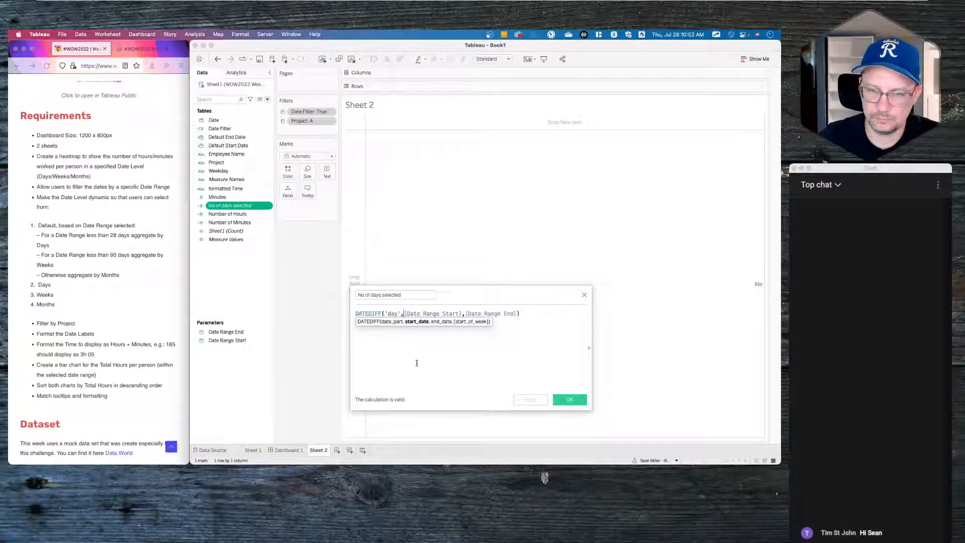
text(min)
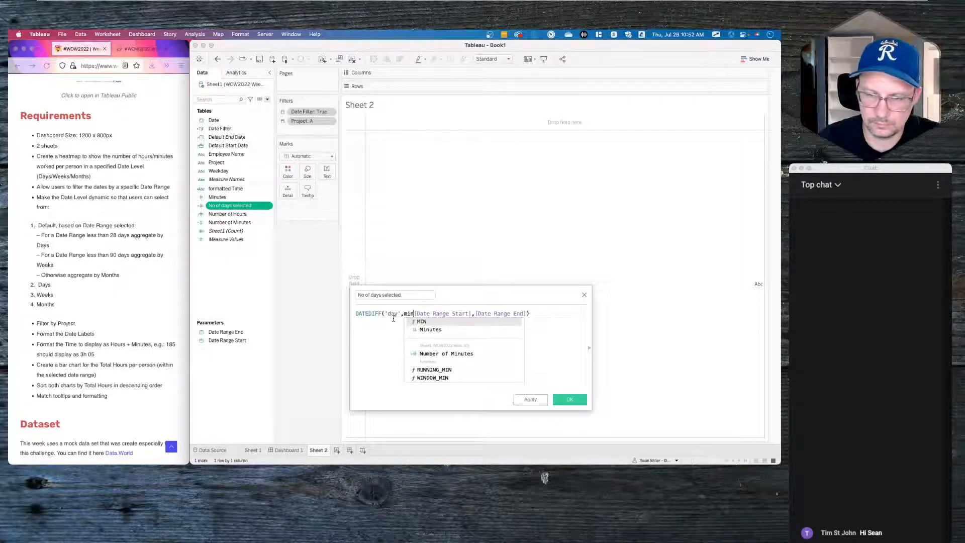
text(()
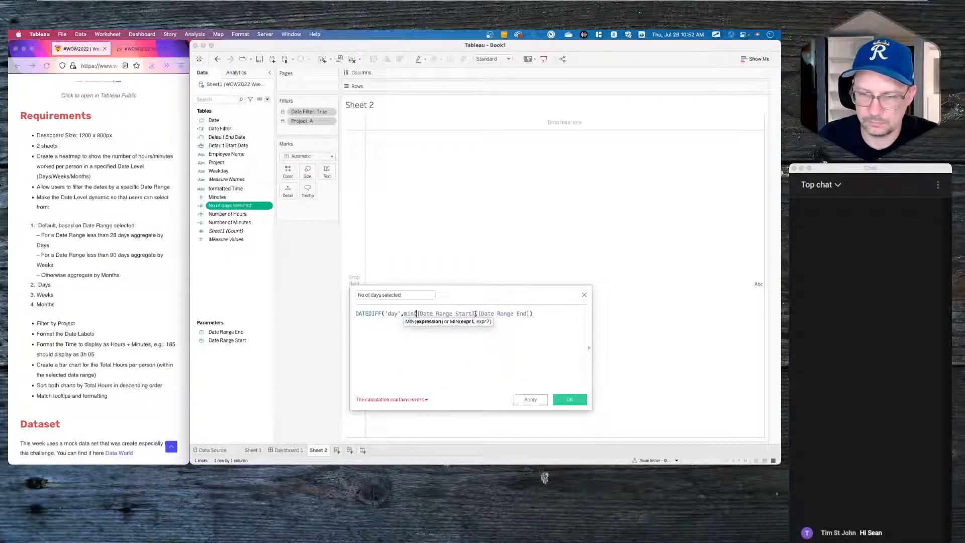
click(475, 313)
text(),)
text(min()
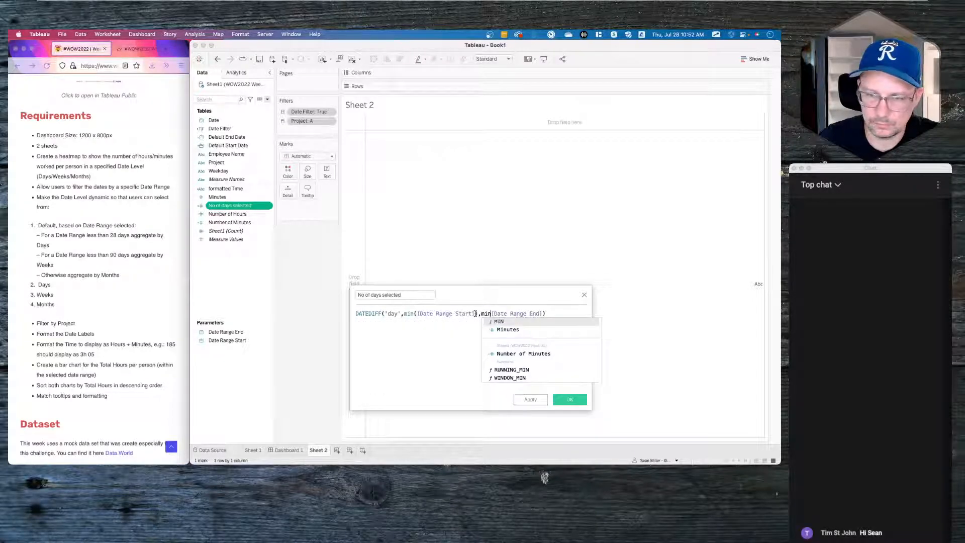
click(556, 313)
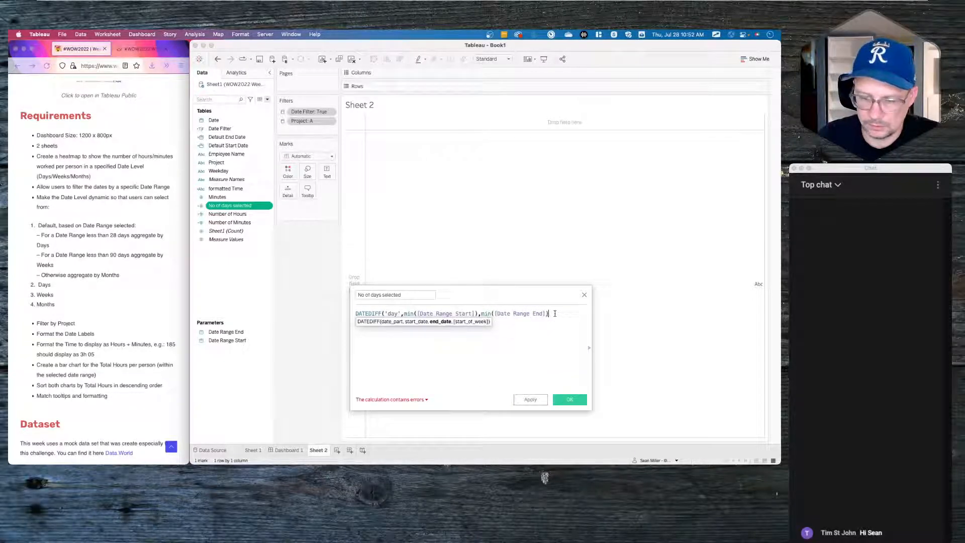
text())
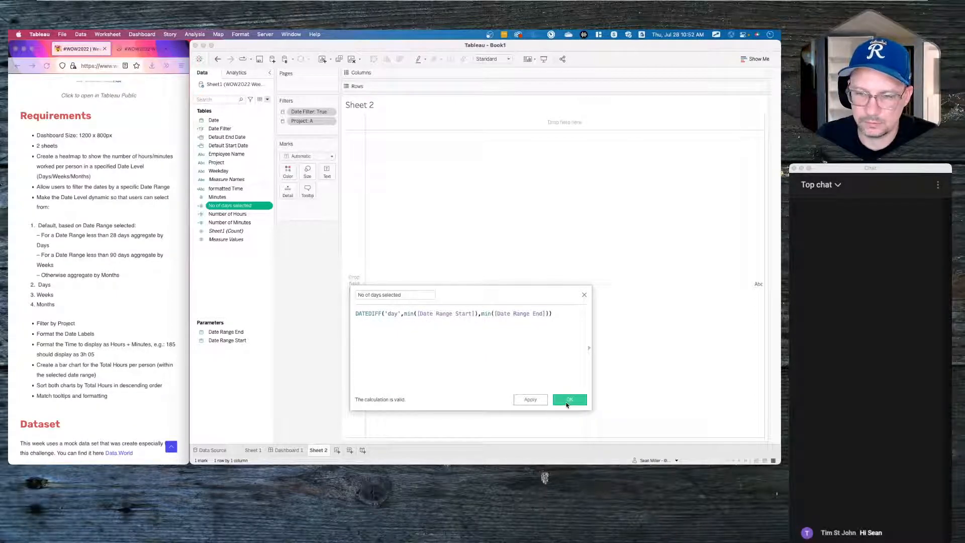
click(569, 399)
- Show No of days selected as text and add +1 so it reads 14
drag(216, 205, 327, 171)
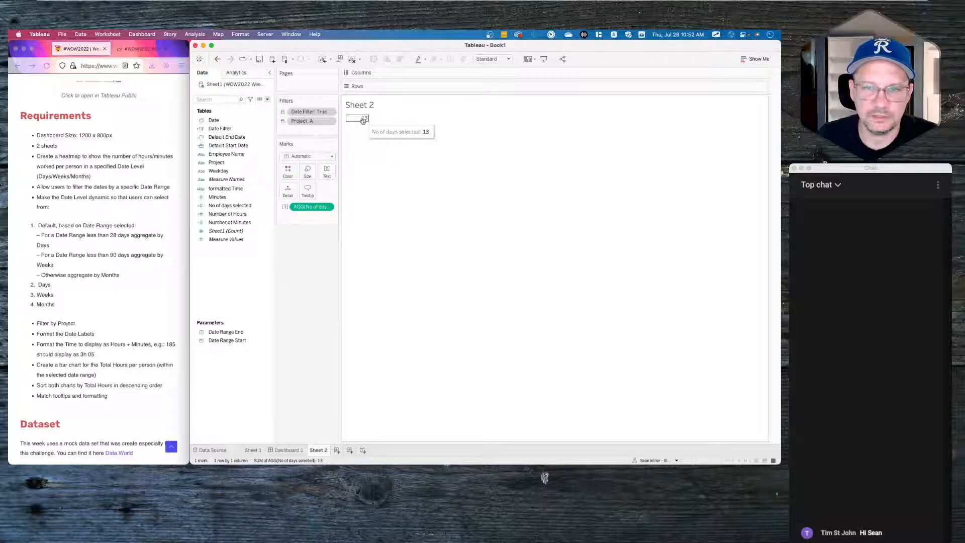
right_click(246, 206)
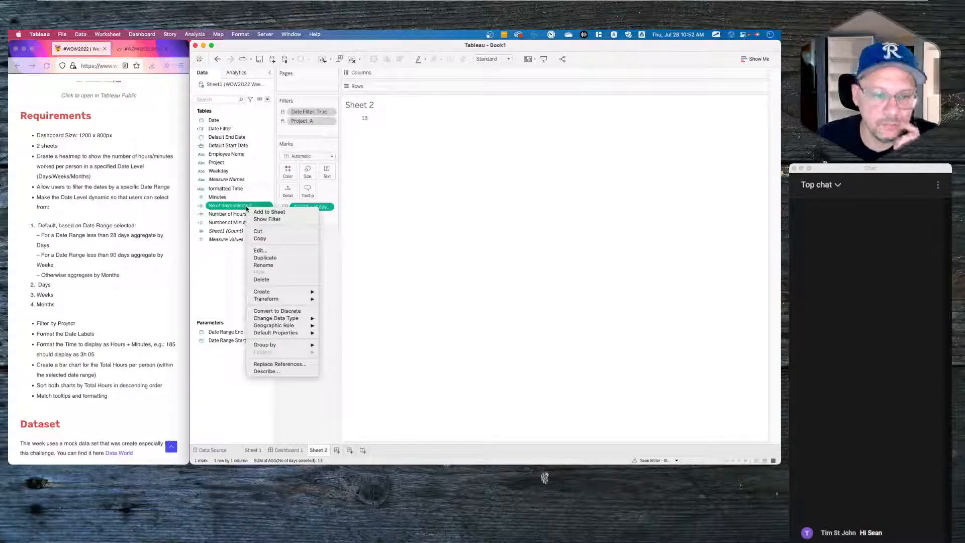
click(260, 251)
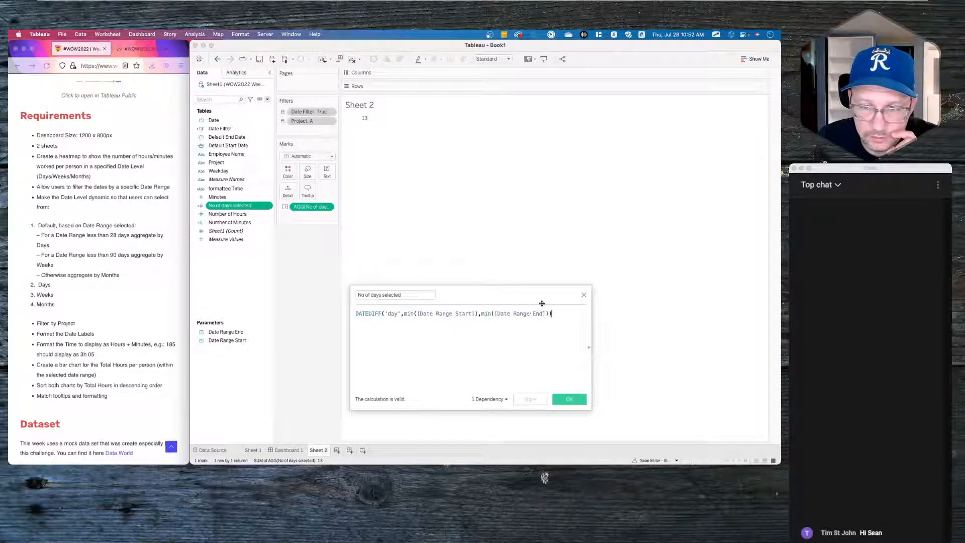
text(+1)
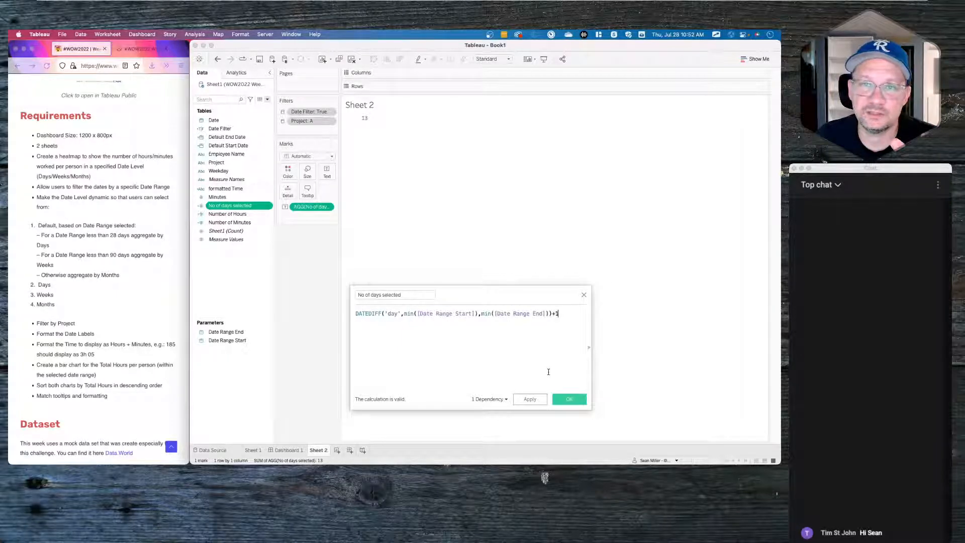
click(564, 399)
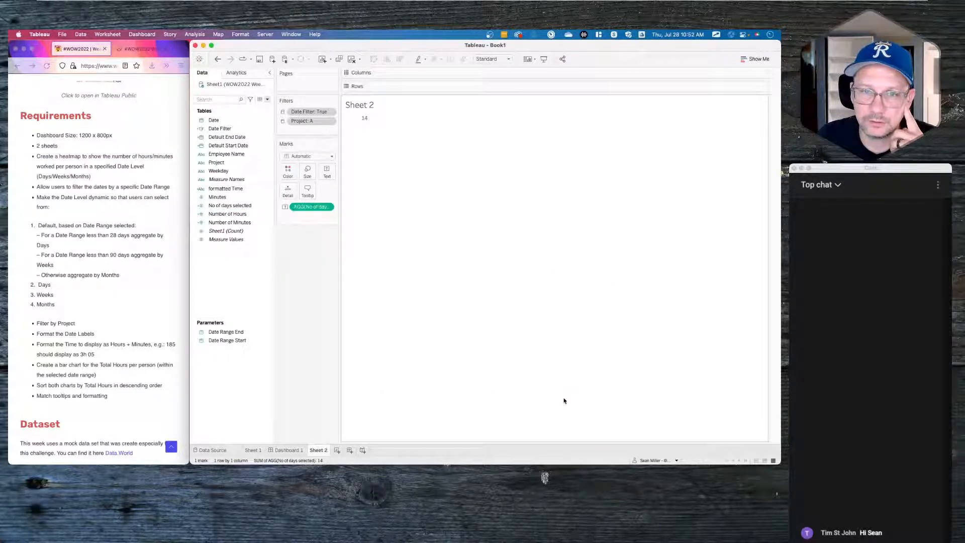
click(239, 334)
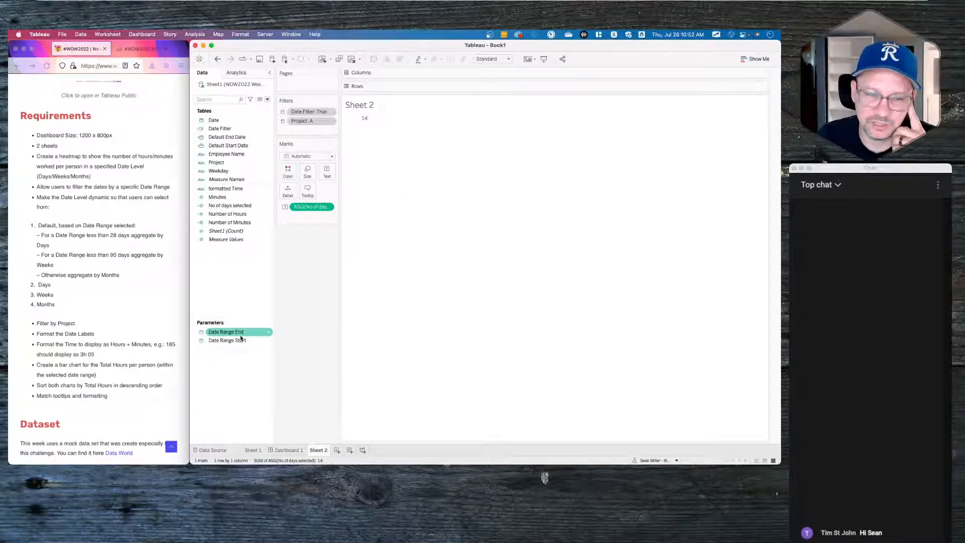
click(258, 452)
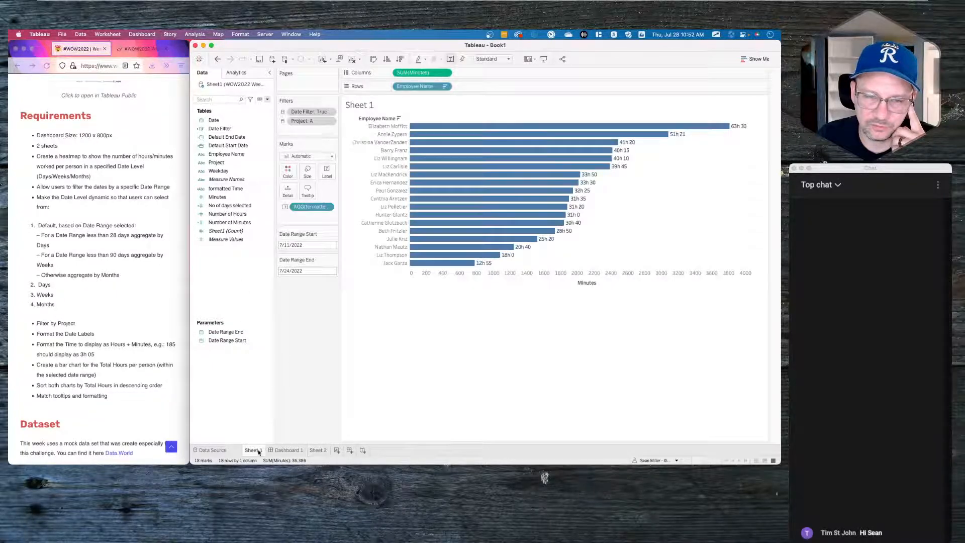
click(294, 272)
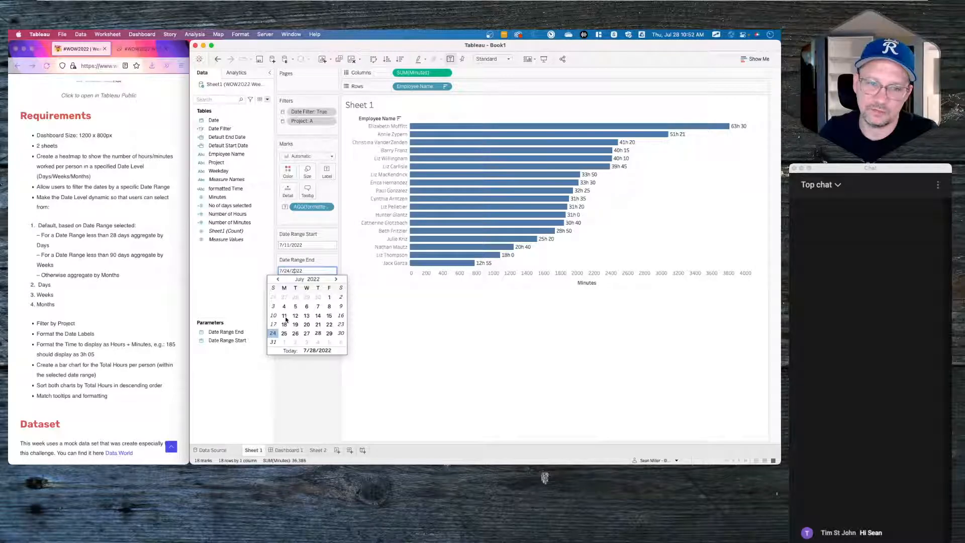
click(287, 380)
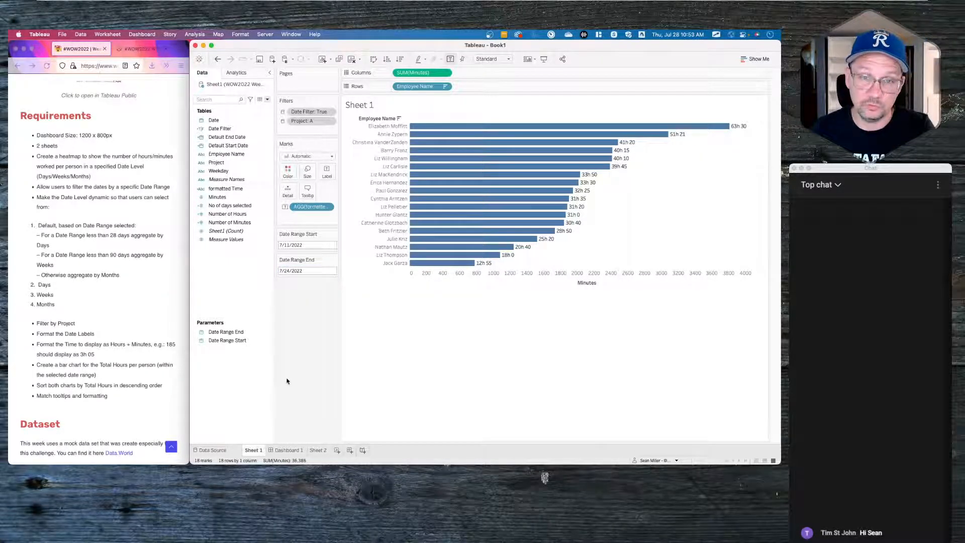
click(289, 448)
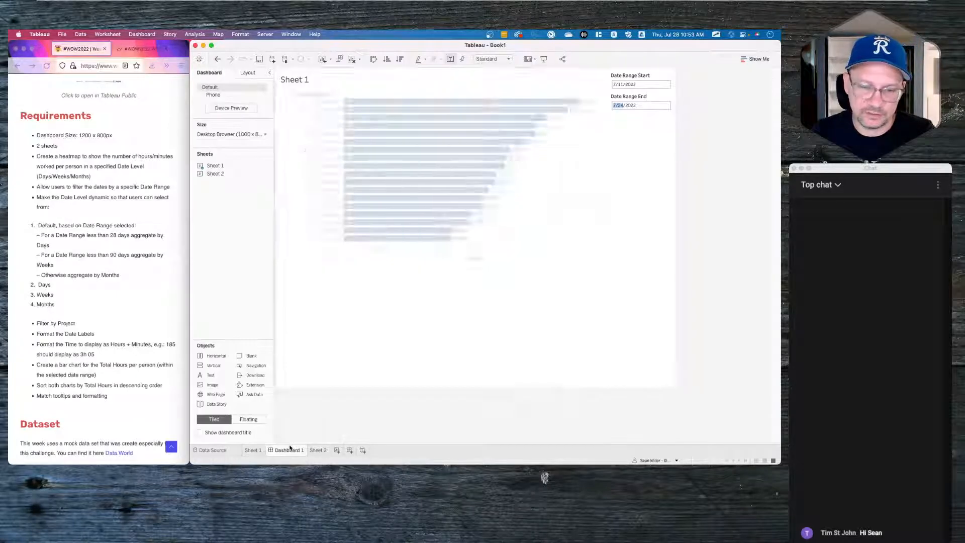
click(318, 450)
click(287, 450)
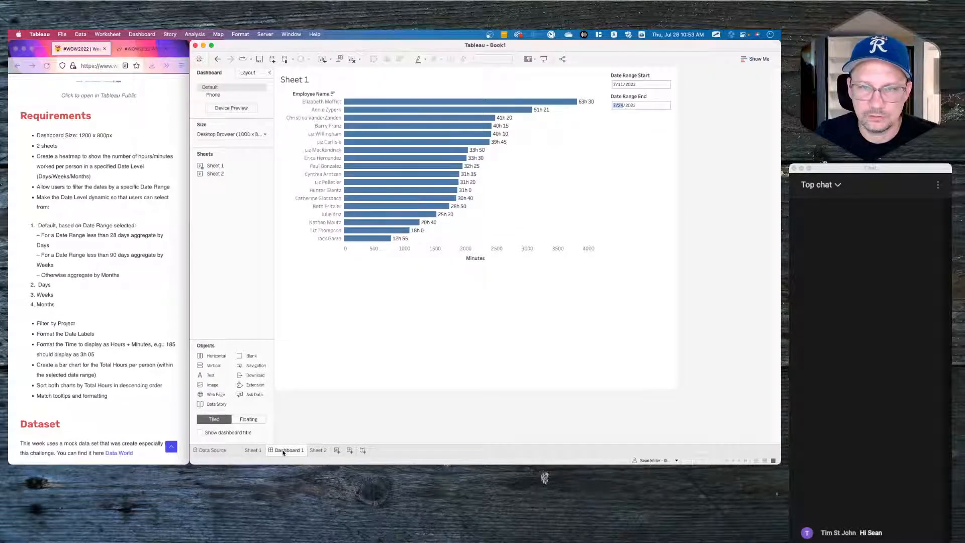
click(317, 450)
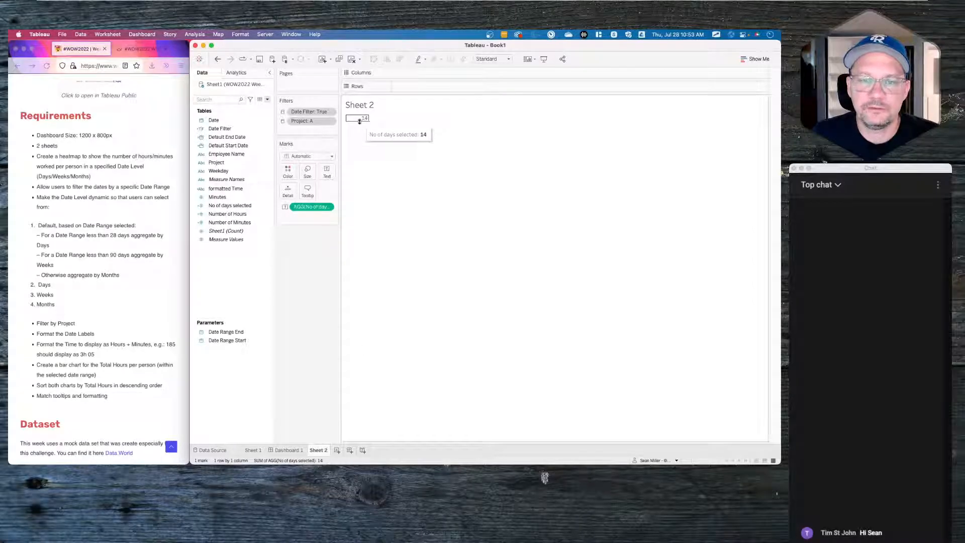
- Start a blank calculated field, then open a single maximized blank Firefox tab
right_click(230, 275)
click(241, 279)
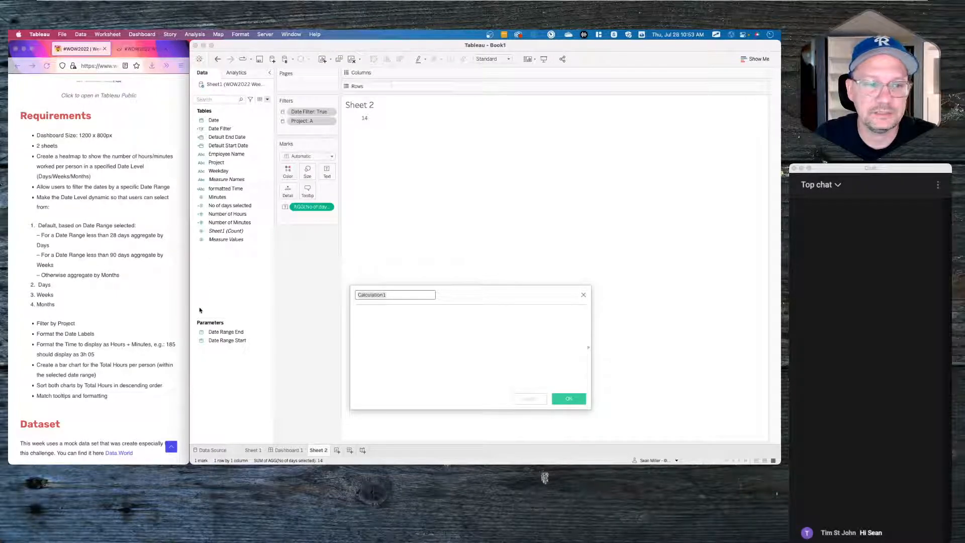
click(182, 50)
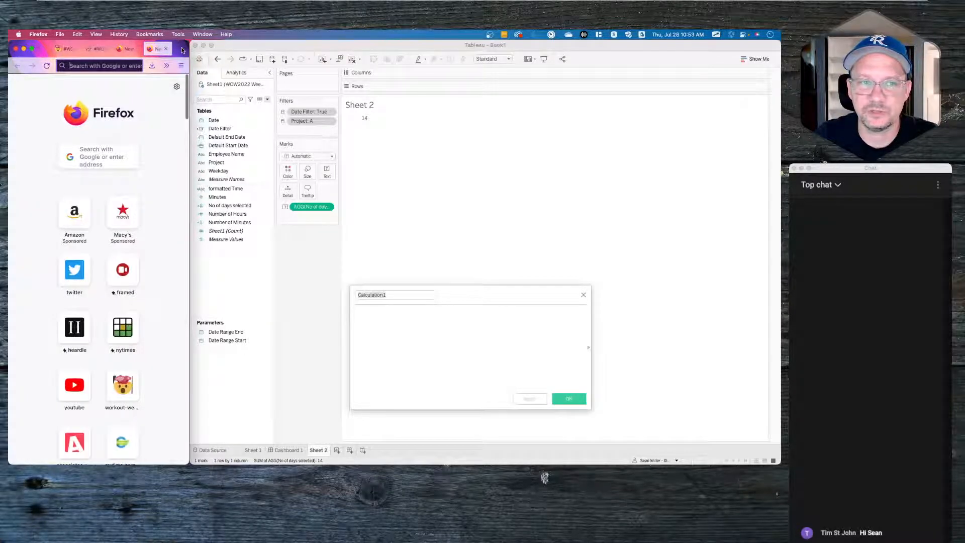
click(165, 49)
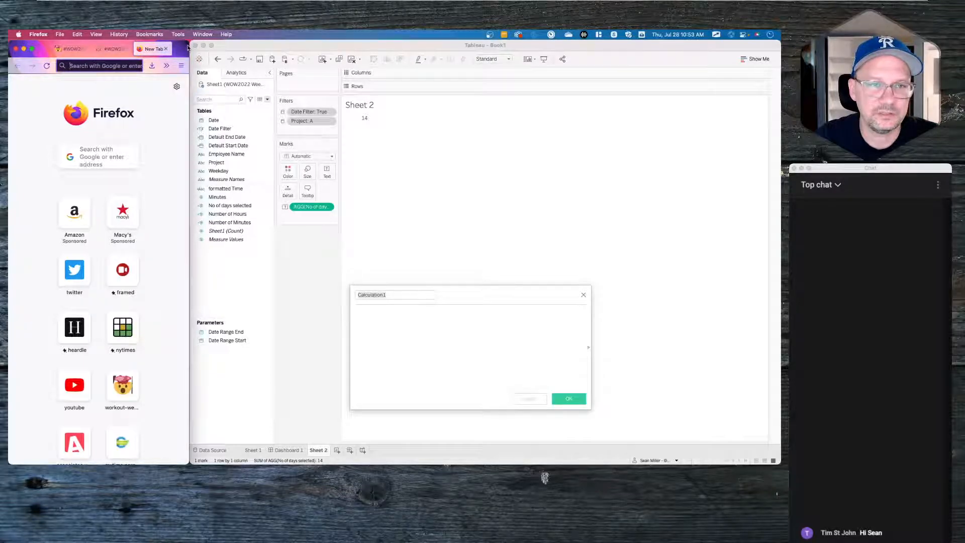
click(188, 45)
click(187, 44)
double_click(188, 44)
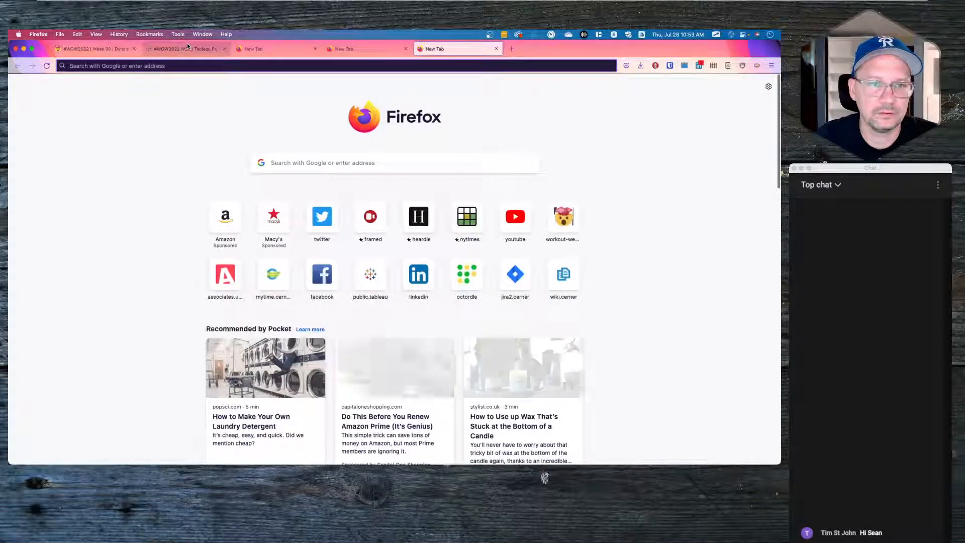
click(406, 49)
- Load hipstervizninja.com, search the site for 'candlesticks', and open the candlestick chart post
click(304, 66)
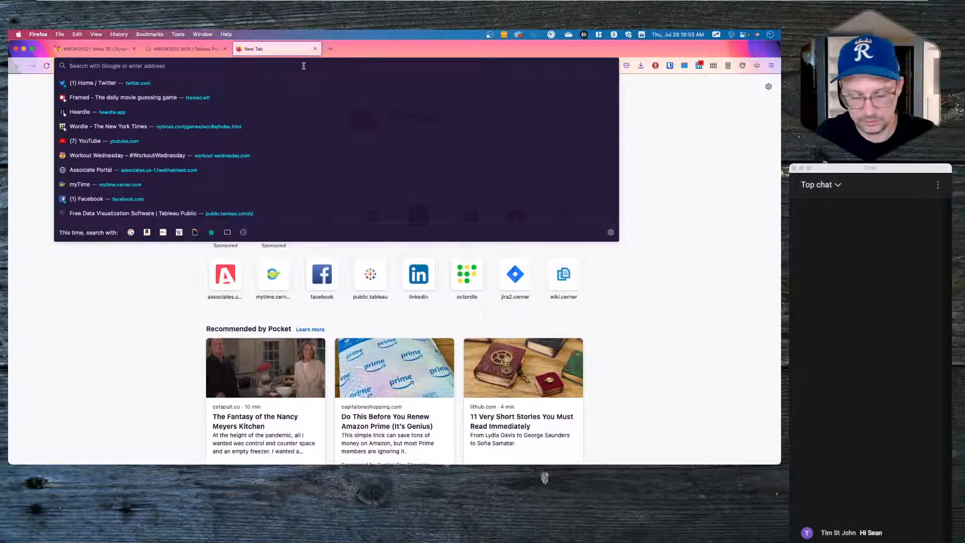
text(hipstervizninja.com/)
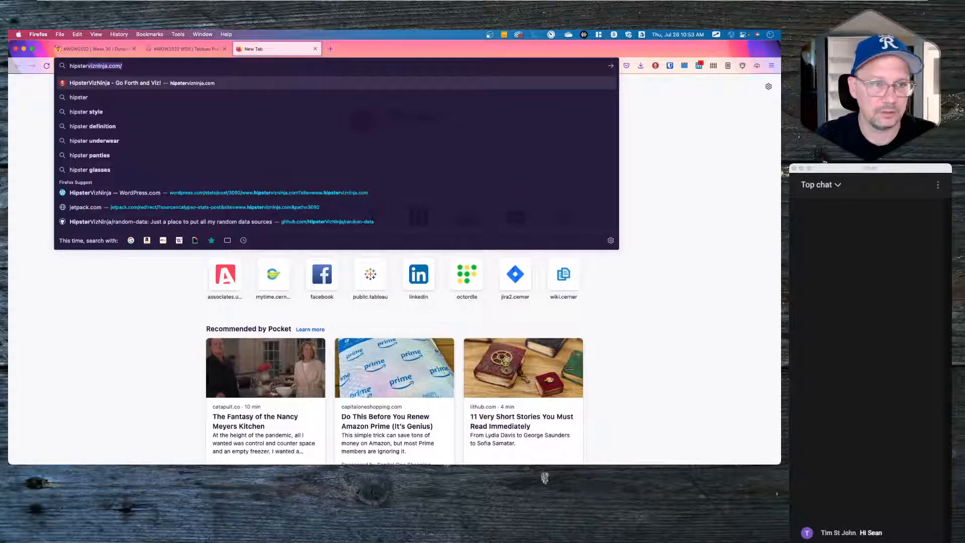
key(Return)
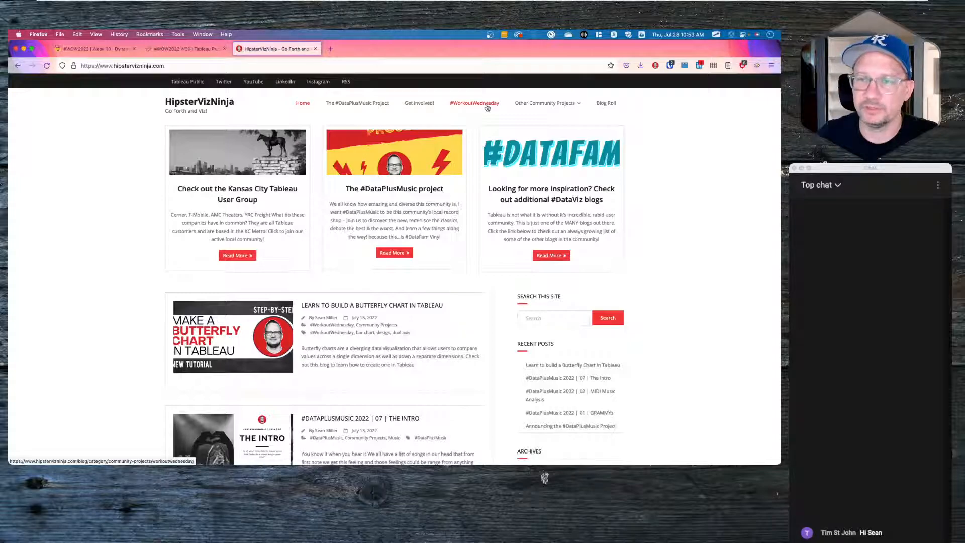
click(550, 316)
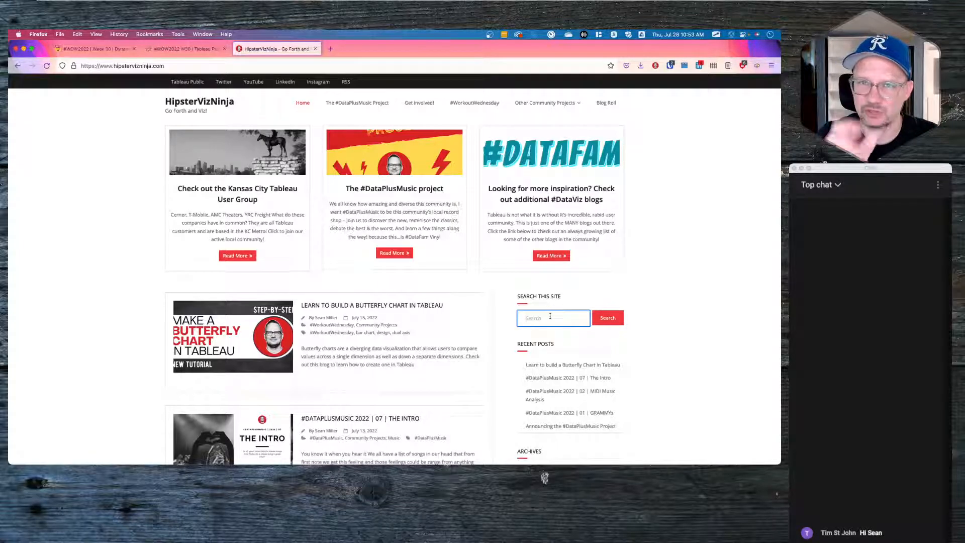
text(candl)
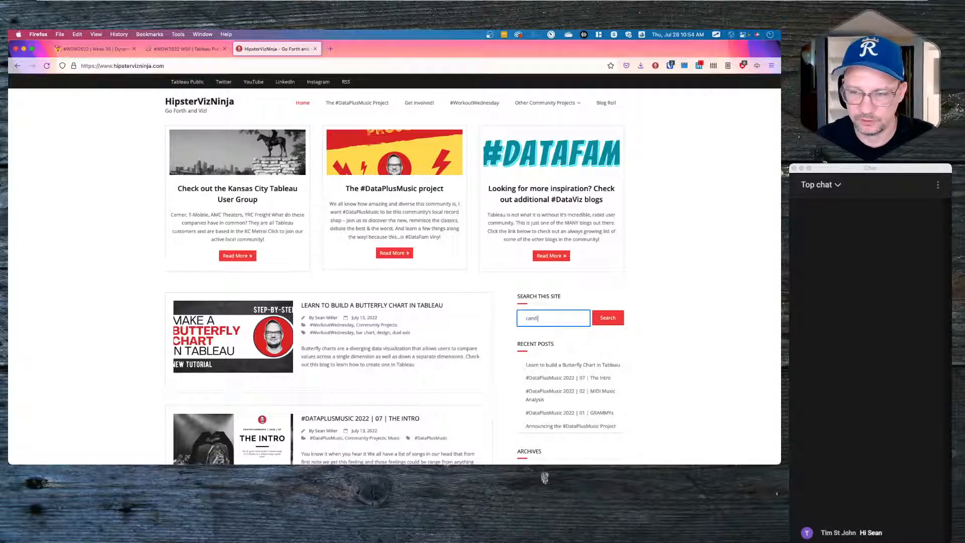
text(esticks)
key(Return)
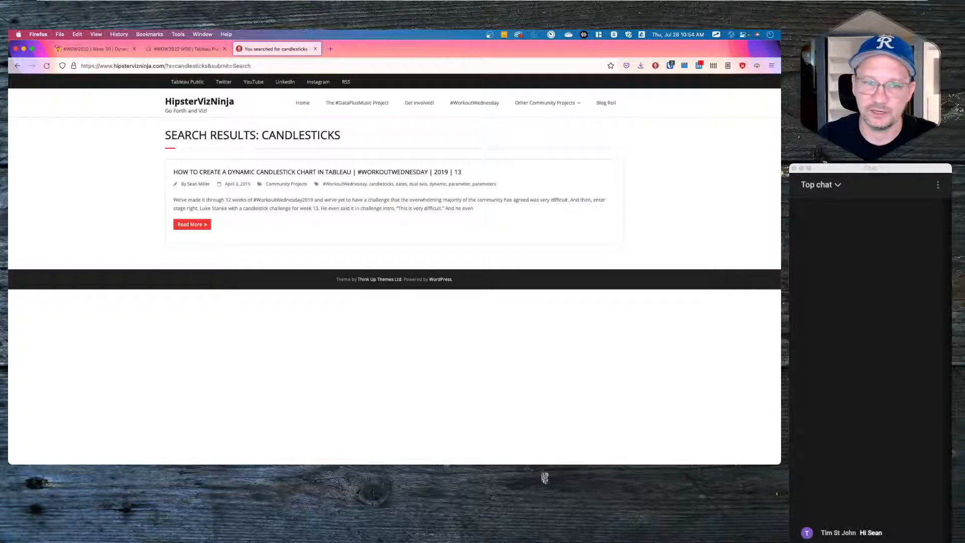
click(263, 172)
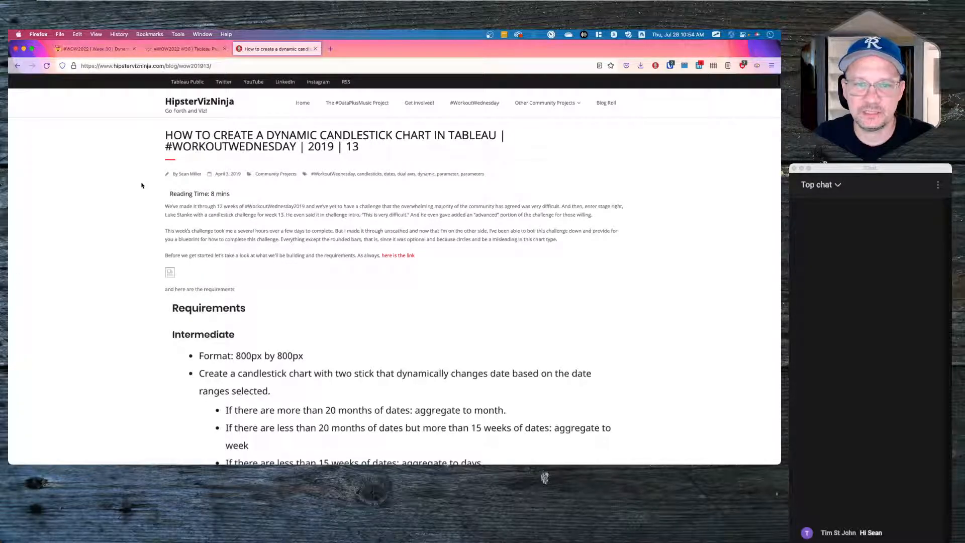
- Scroll the candlestick post down to the Convert Range to Months (/12) and Weeks (/7) calcs
scroll(308, 375, down, 5)
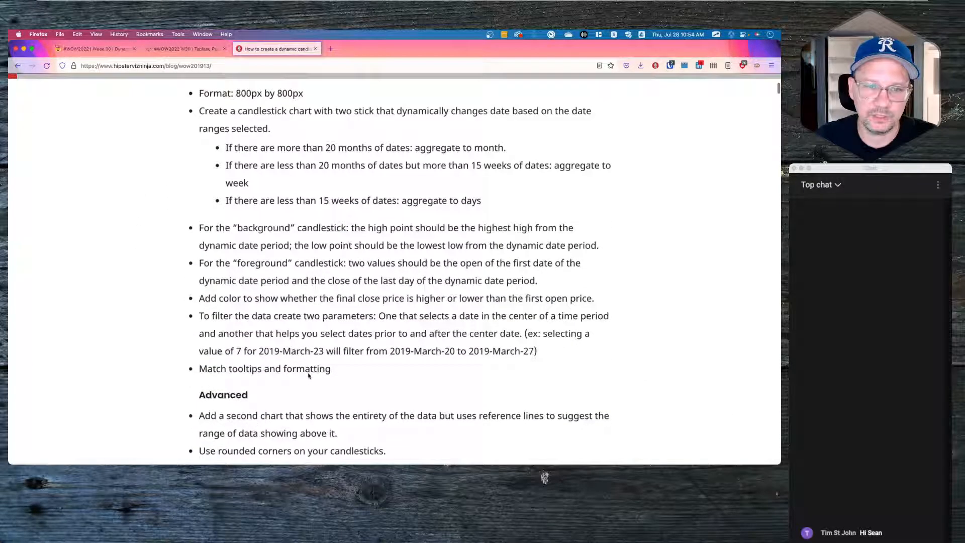
scroll(309, 375, down, 10)
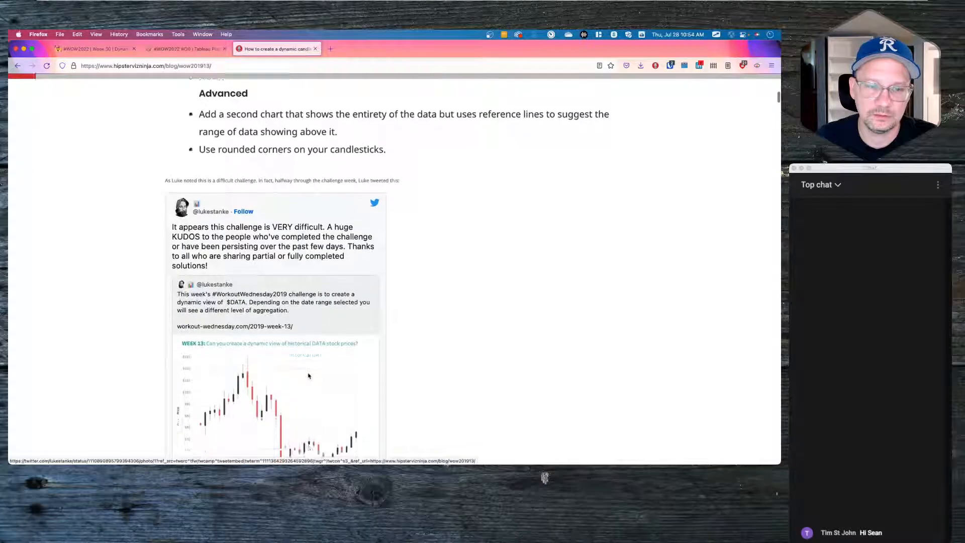
scroll(309, 375, up, 1)
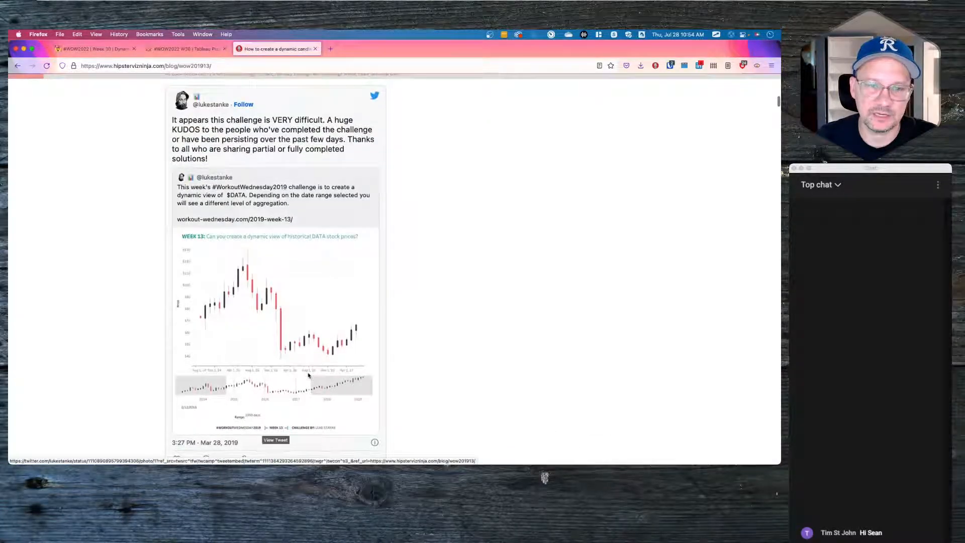
scroll(314, 263, up, 5)
scroll(314, 263, up, 5)
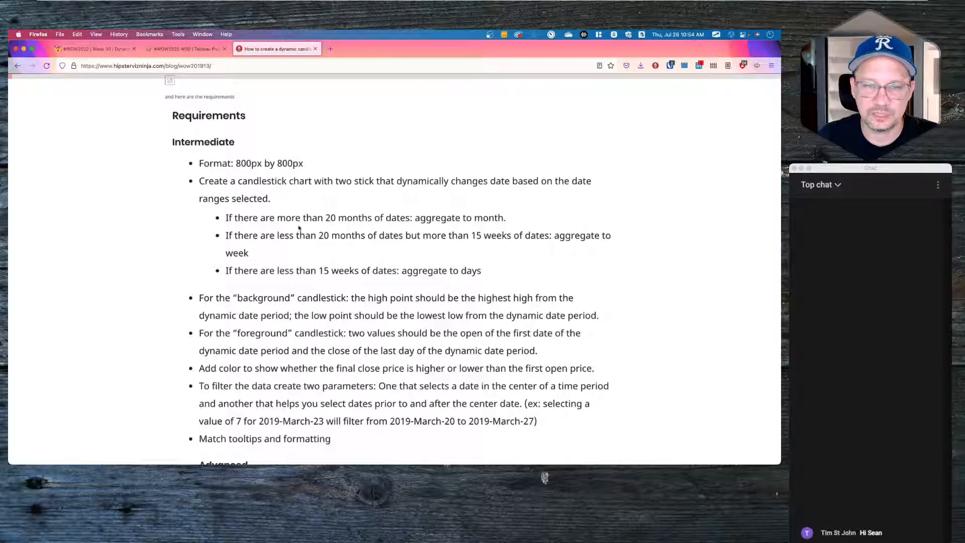
scroll(349, 218, down, 15)
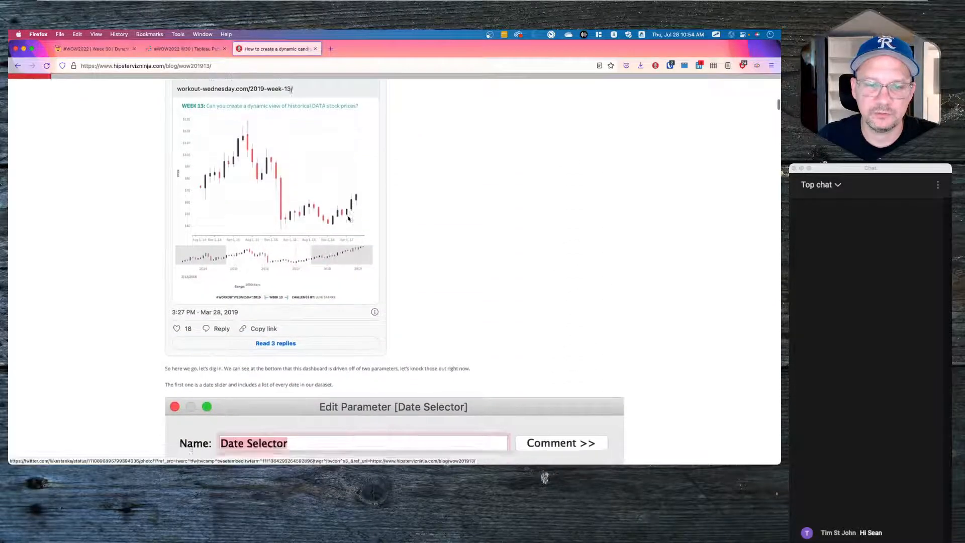
scroll(349, 219, down, 15)
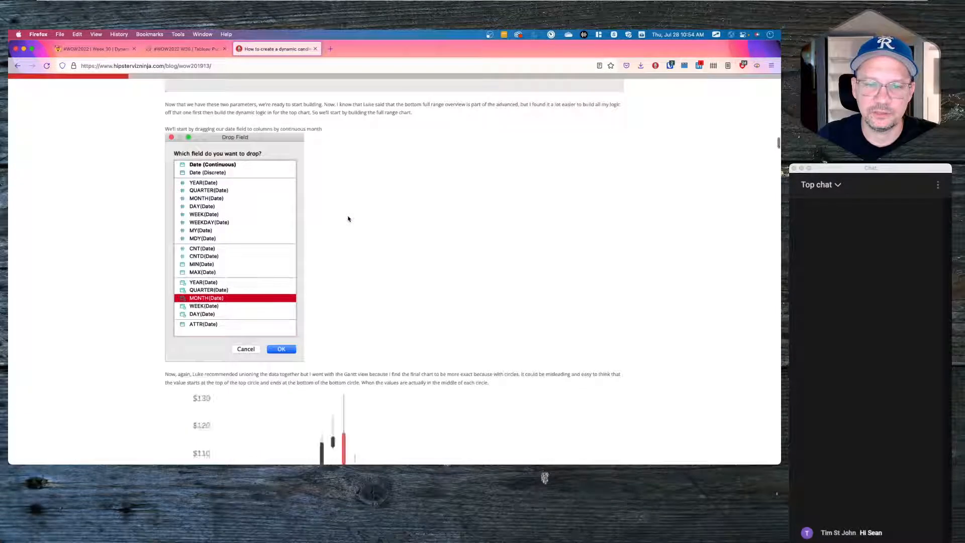
scroll(348, 219, down, 15)
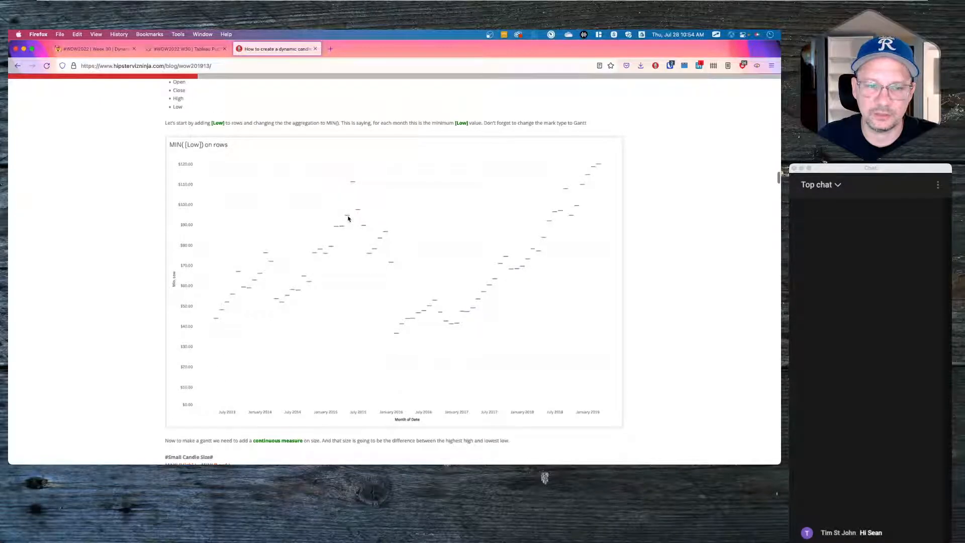
scroll(348, 218, down, 10)
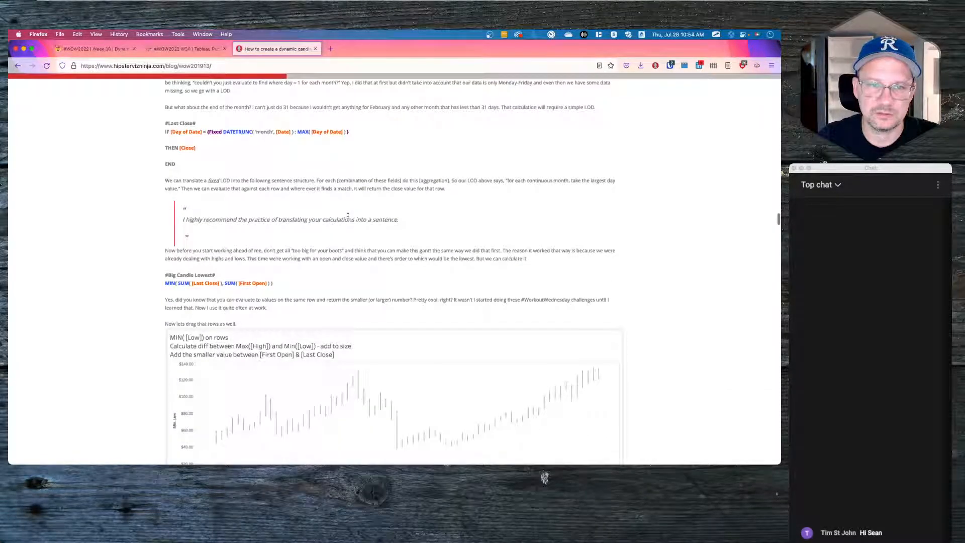
scroll(349, 217, down, 10)
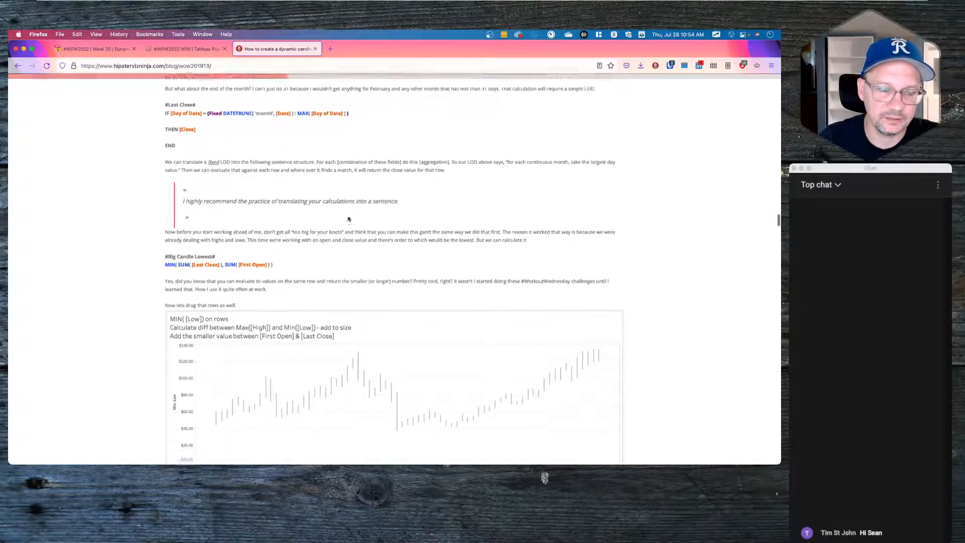
scroll(348, 219, down, 10)
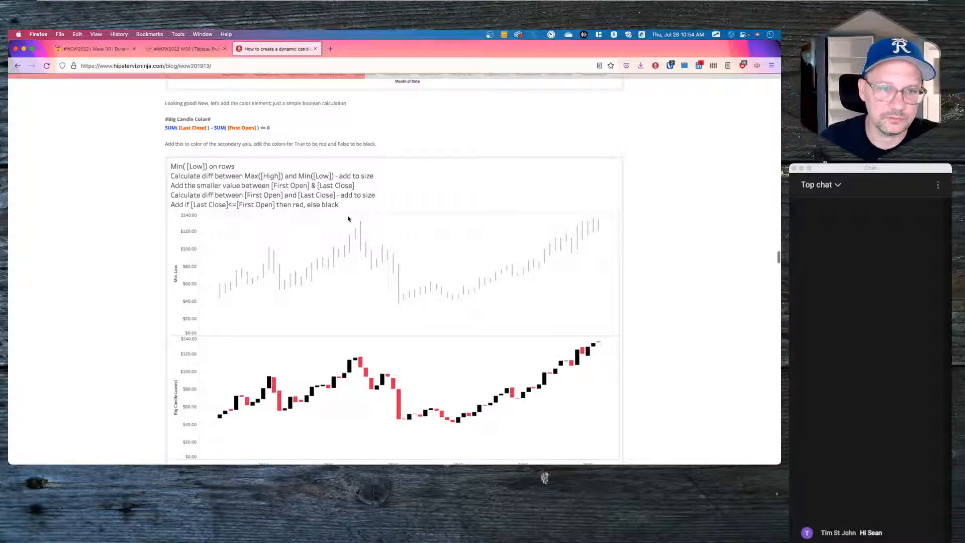
scroll(348, 219, down, 15)
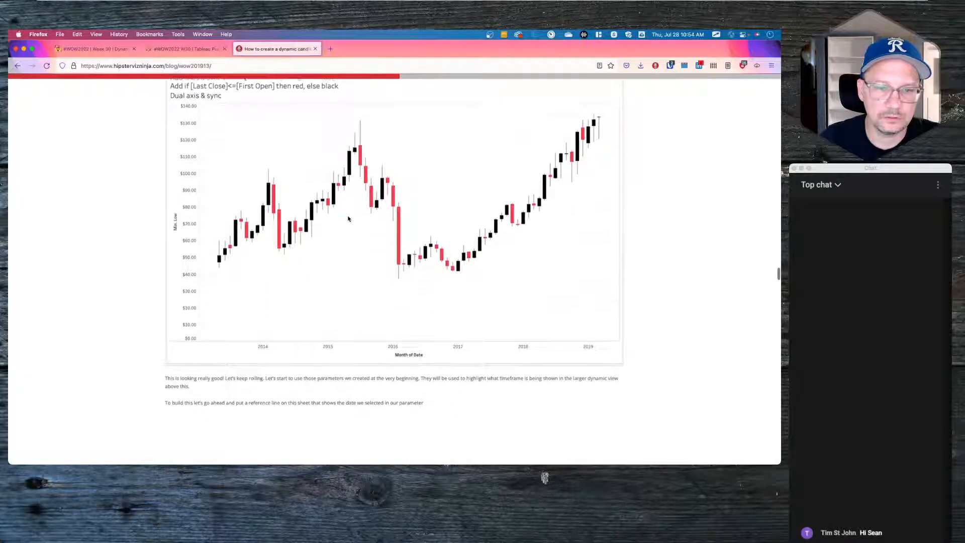
scroll(348, 219, up, 4)
scroll(348, 219, down, 12)
scroll(349, 219, down, 12)
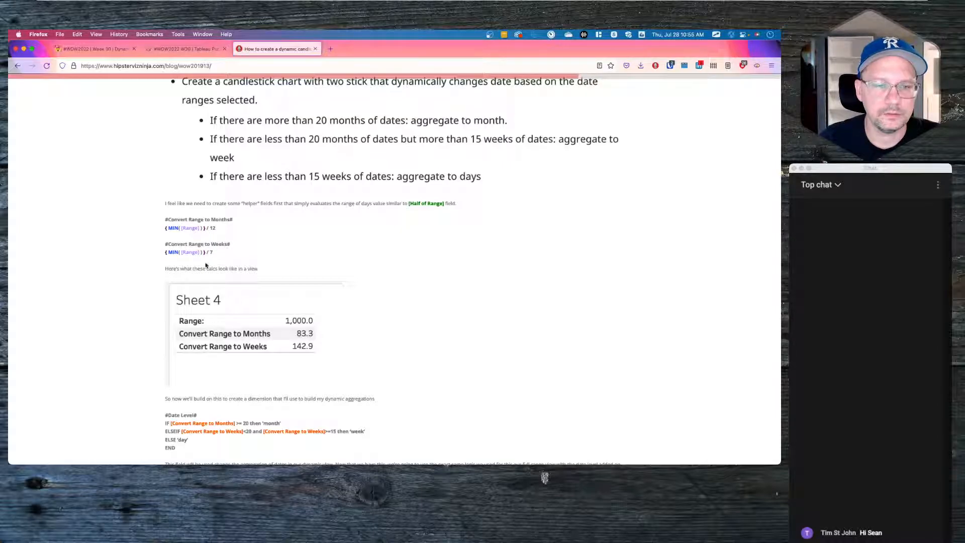
- Read the post's Date Level and Dynamic Date calcs, then return to Tableau's blank Calculation1
scroll(181, 263, down, 4)
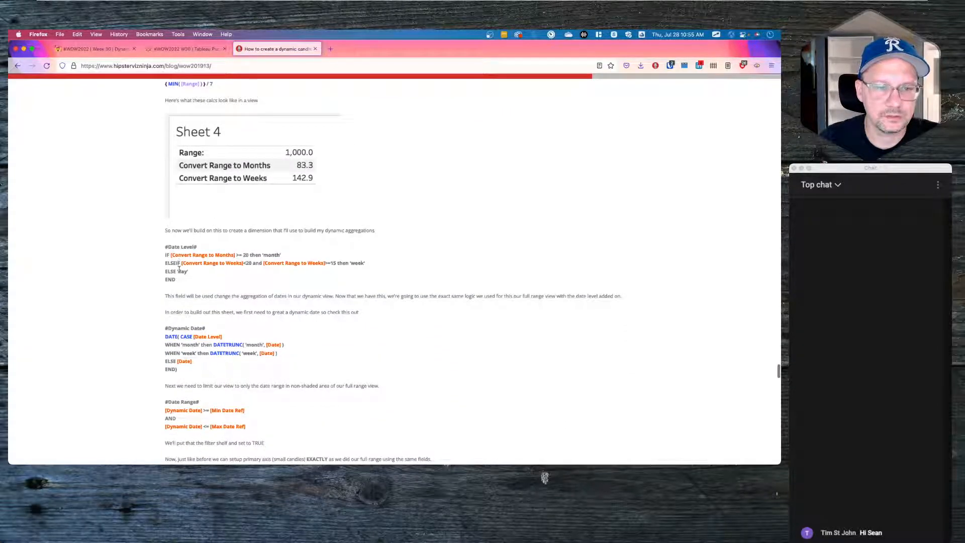
scroll(178, 267, down, 3)
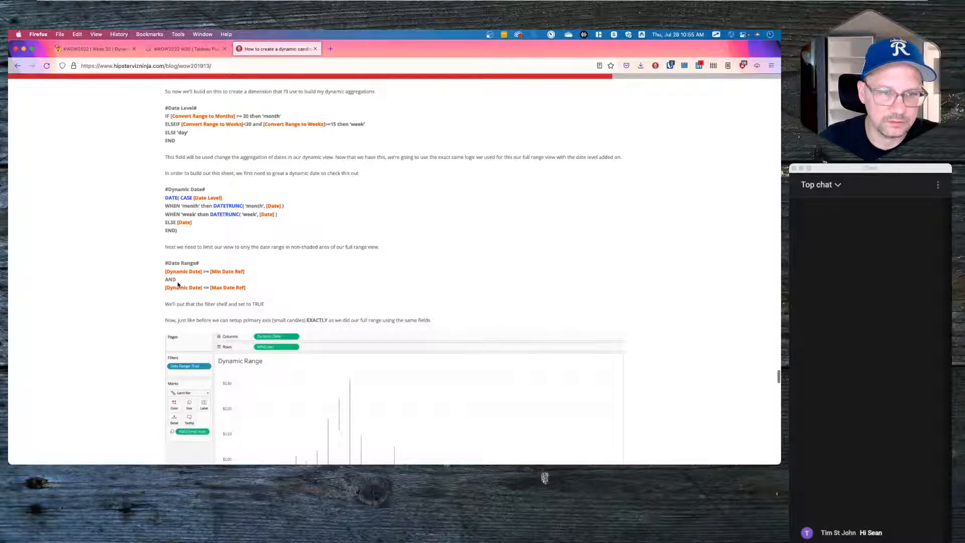
scroll(178, 284, down, 9)
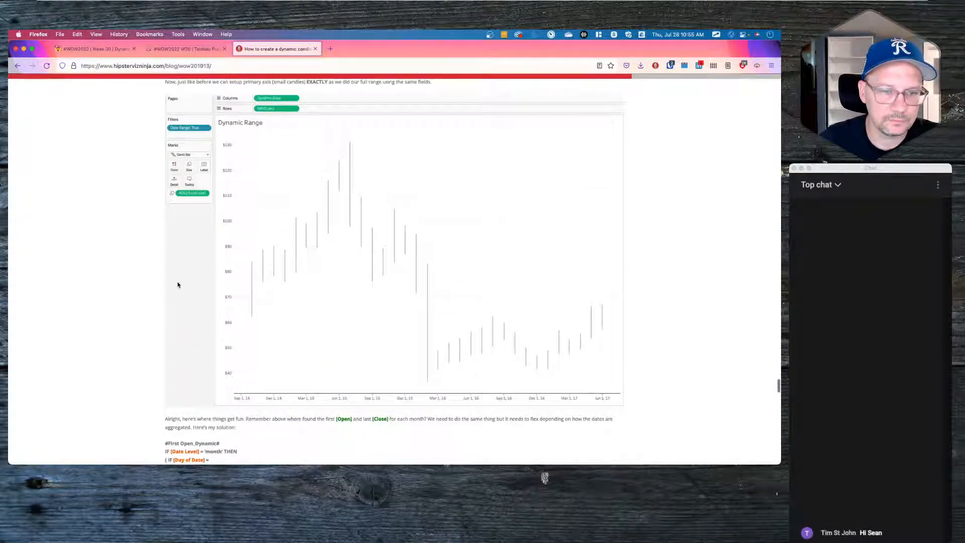
scroll(178, 284, down, 2)
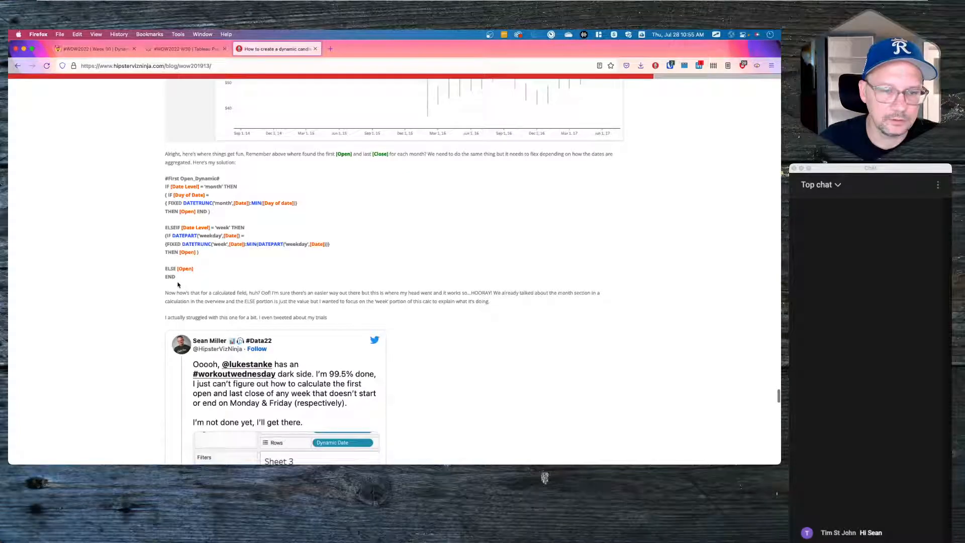
scroll(178, 284, up, 4)
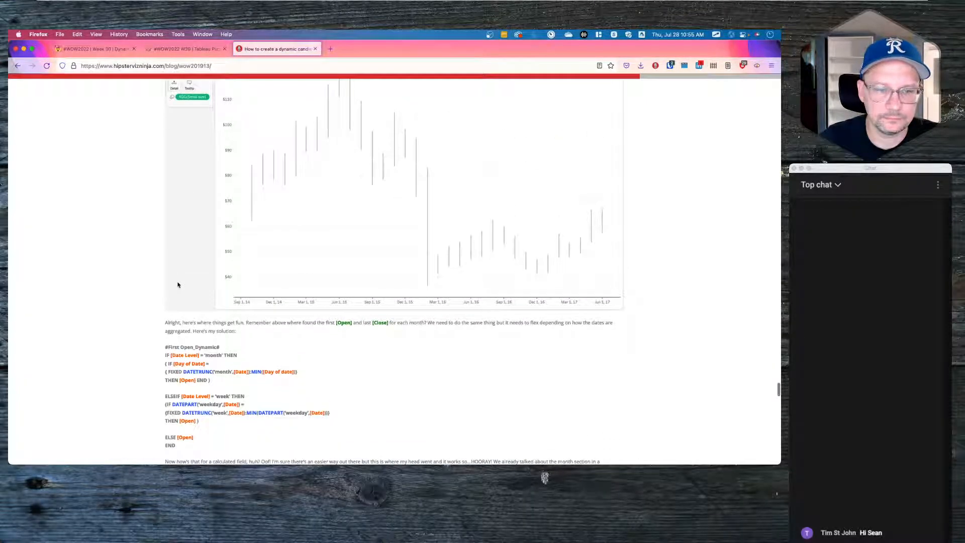
scroll(178, 284, down, 1)
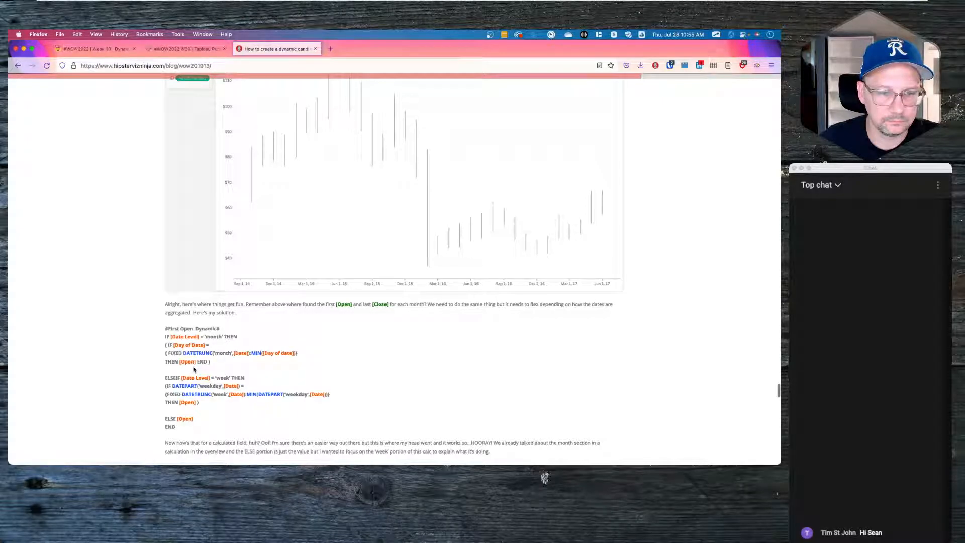
scroll(176, 363, up, 4)
scroll(174, 360, up, 8)
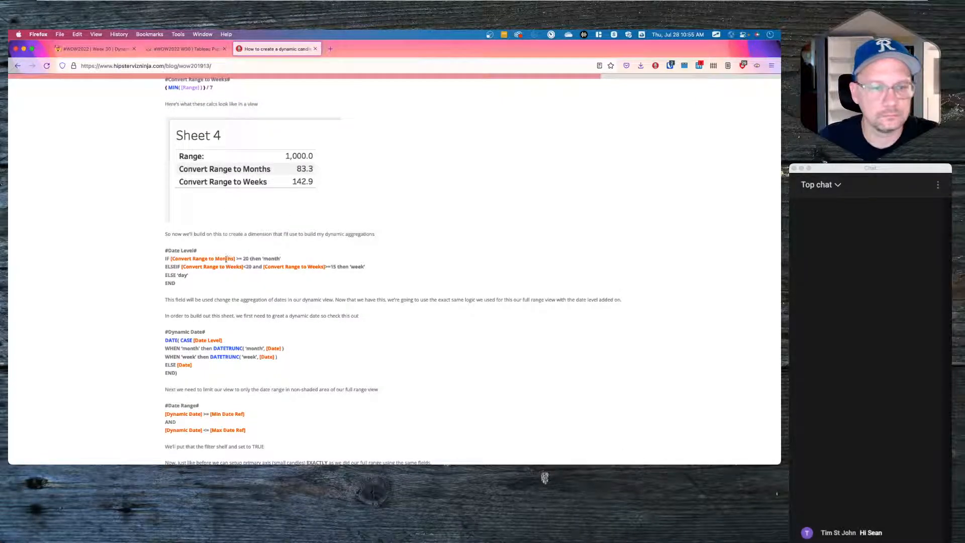
scroll(186, 254, up, 6)
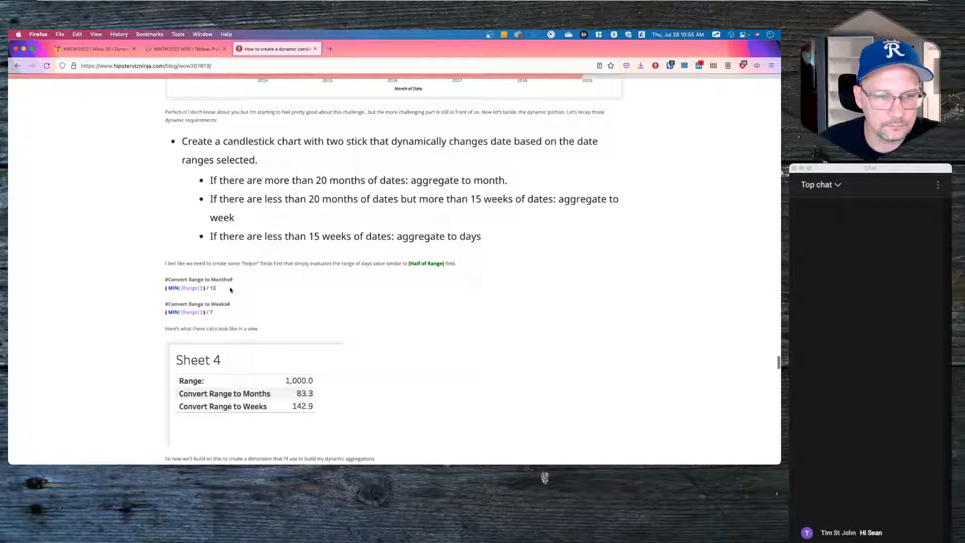
key(super+Tab)
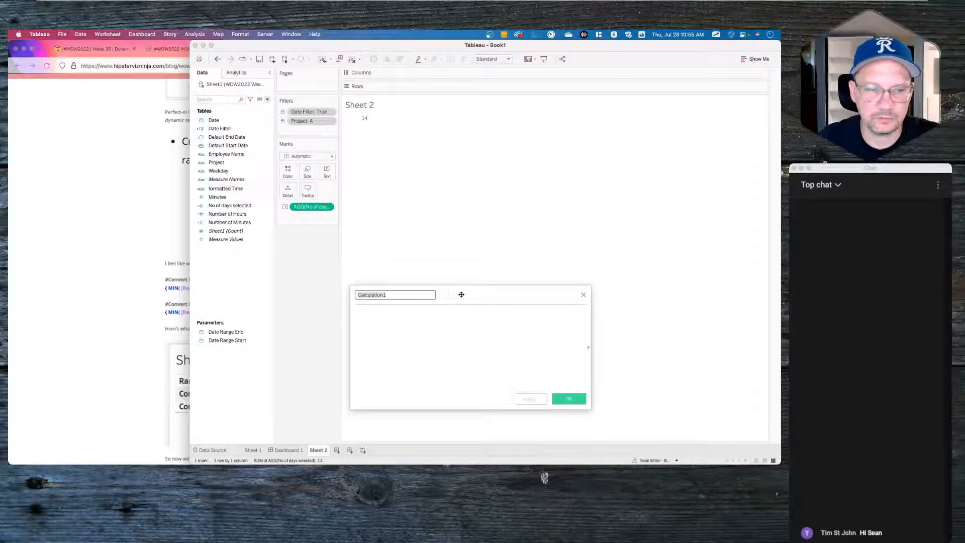
- Place the narrowed requirements page beside the Calculation1 editor and focus its formula box
drag(467, 295, 454, 241)
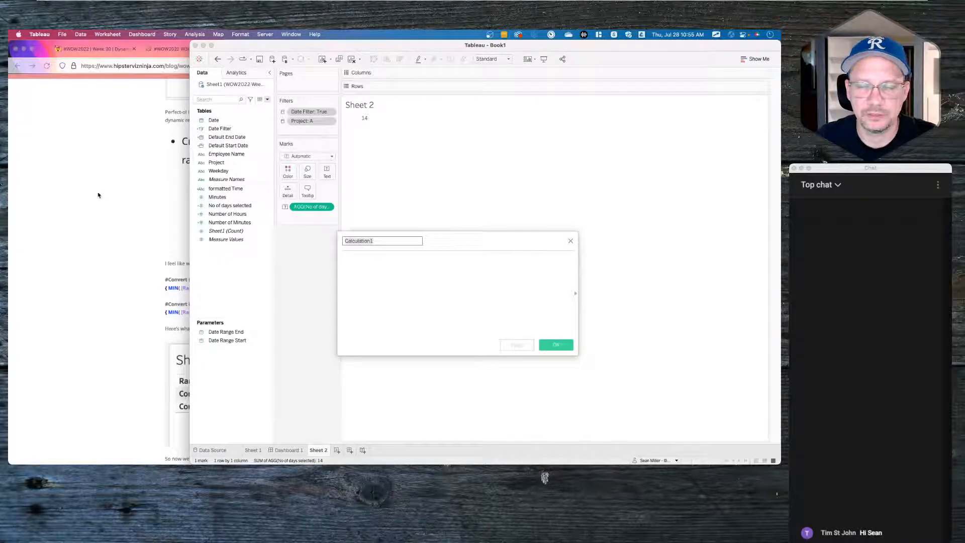
click(235, 208)
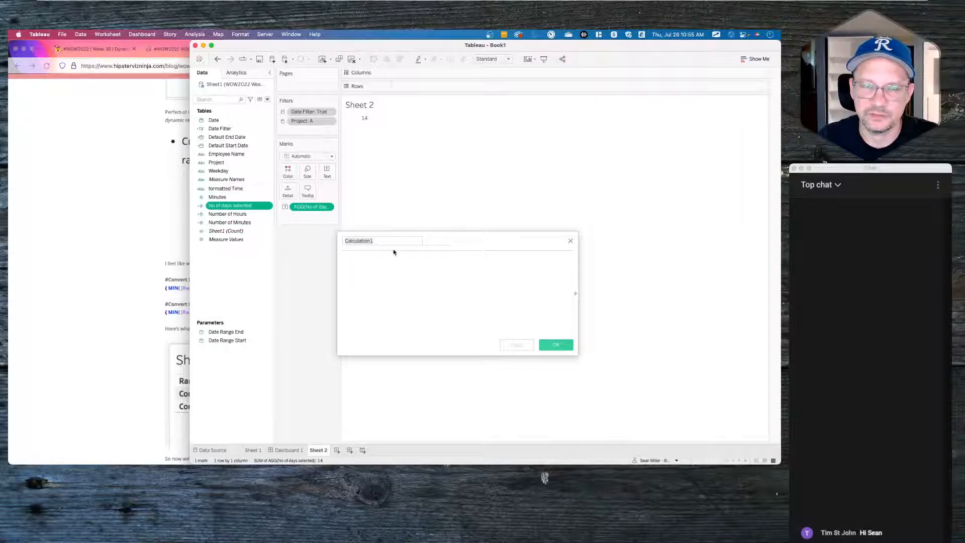
click(101, 48)
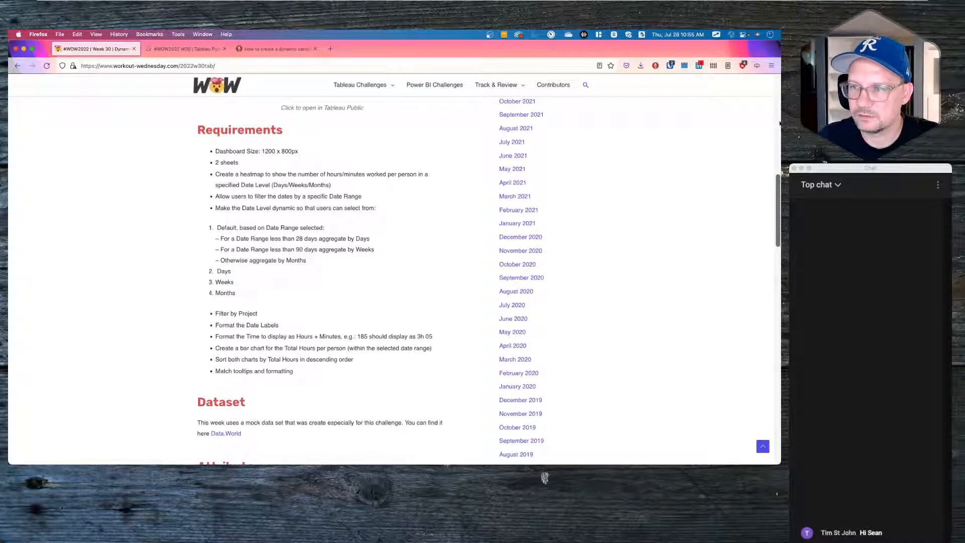
drag(778, 122, 189, 122)
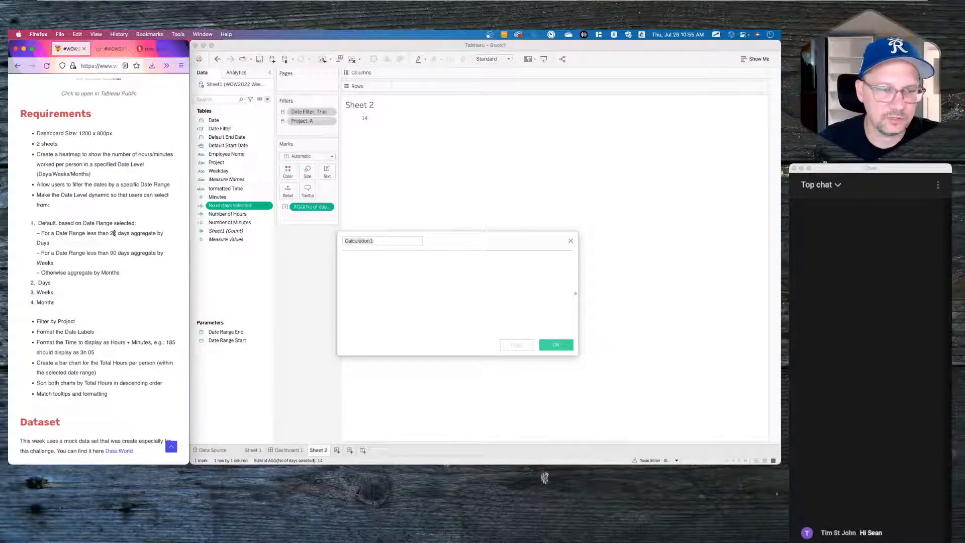
click(407, 269)
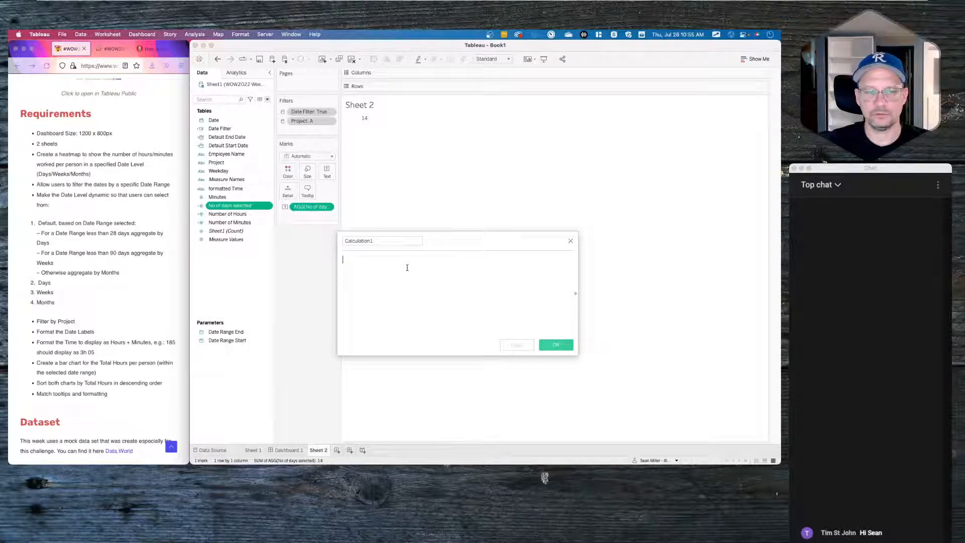
- Write the first branch: if [No of days selected]<=28 returns 'day'
text(sum)
key(BackSpace)
key(BackSpace)
key(BackSpace)
text(if )
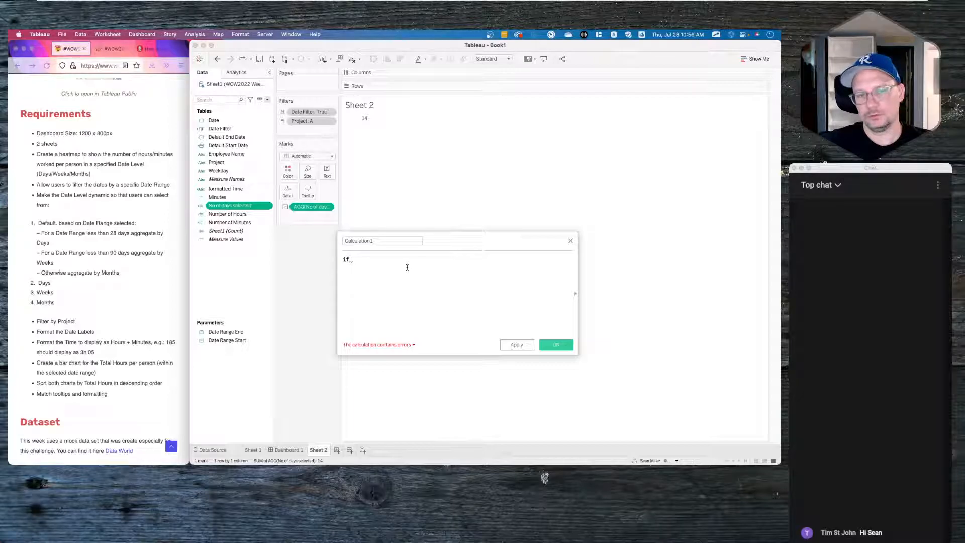
text([No of days selected])
key(Return)
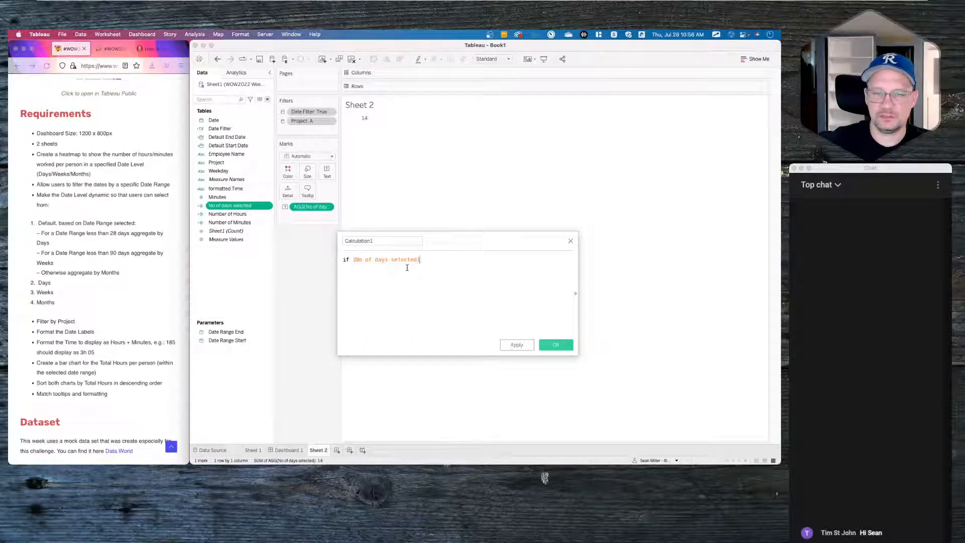
text(<)
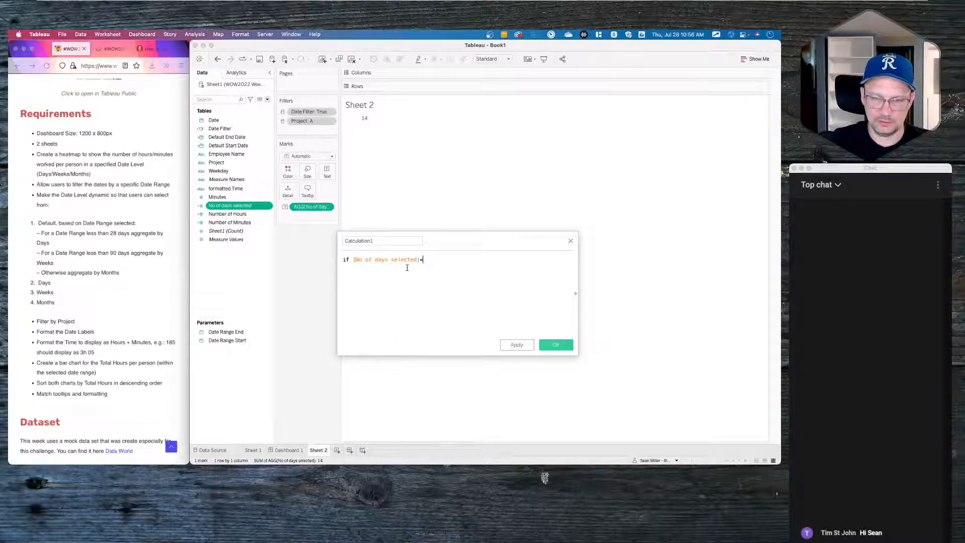
text(=)
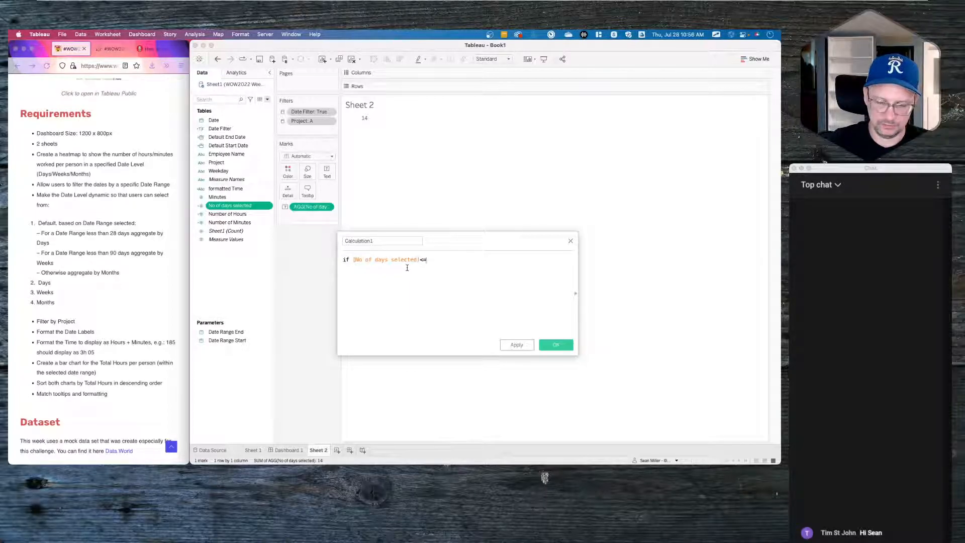
text(28)
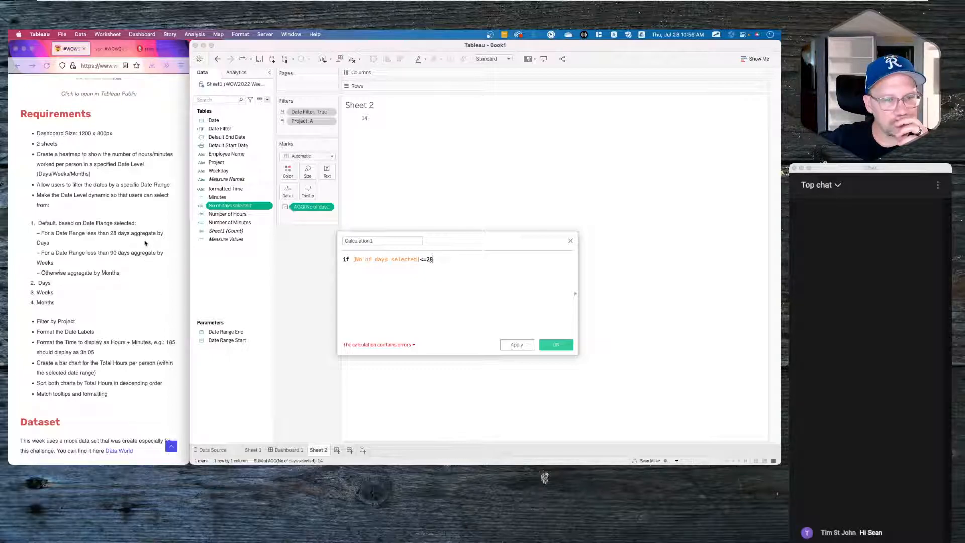
key(Return)
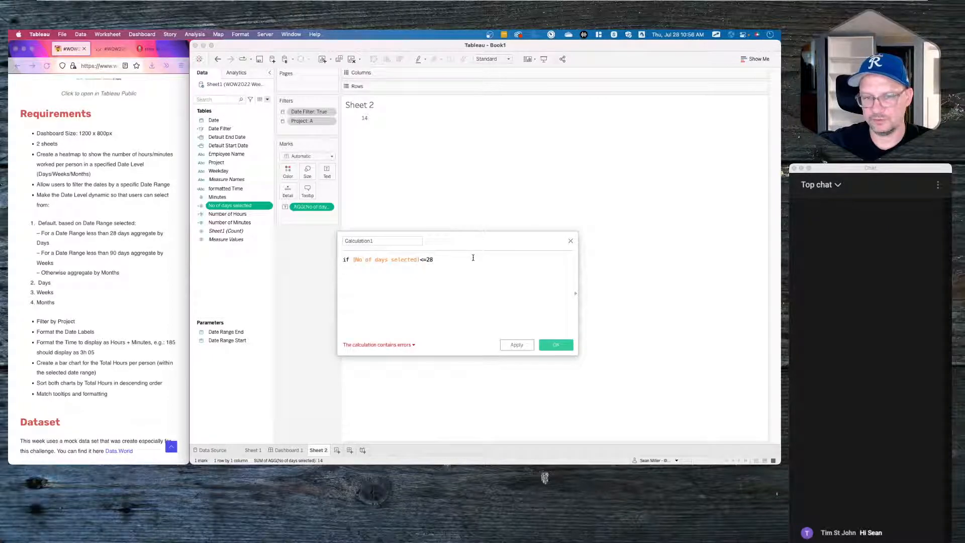
text(date)
key(BackSpace)
key(BackSpace)
key(BackSpace)
key(BackSpace)
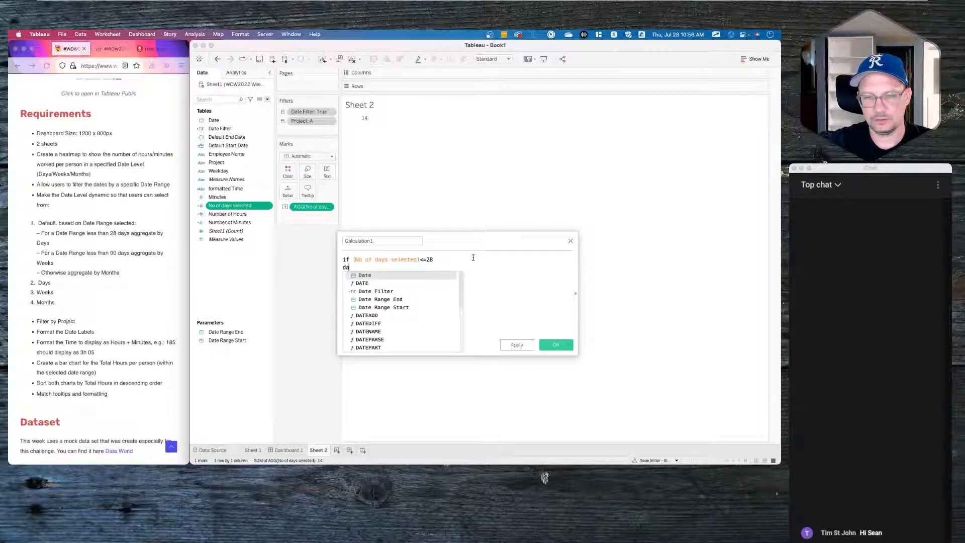
text('day')
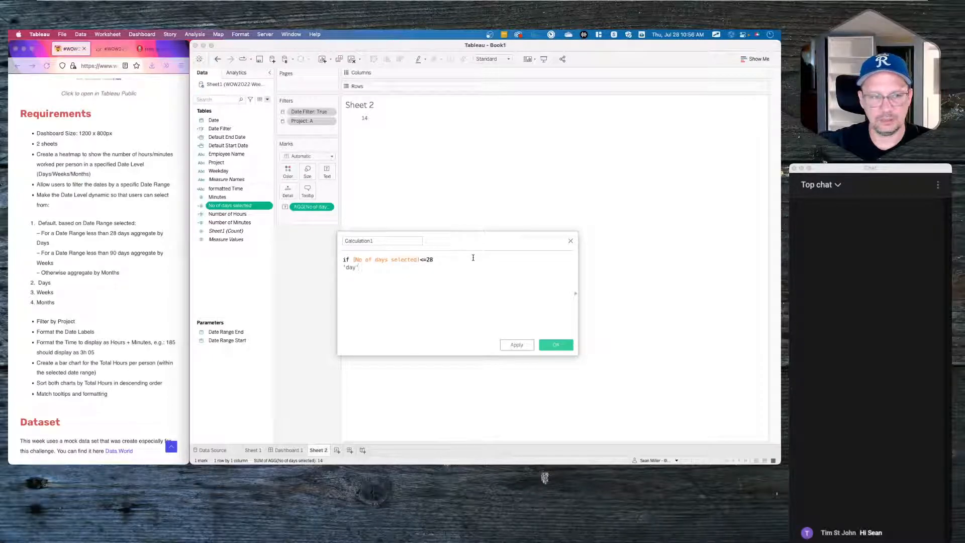
- Begin the elseif branch: [No of days selected]>28 and [No..
key(Return)
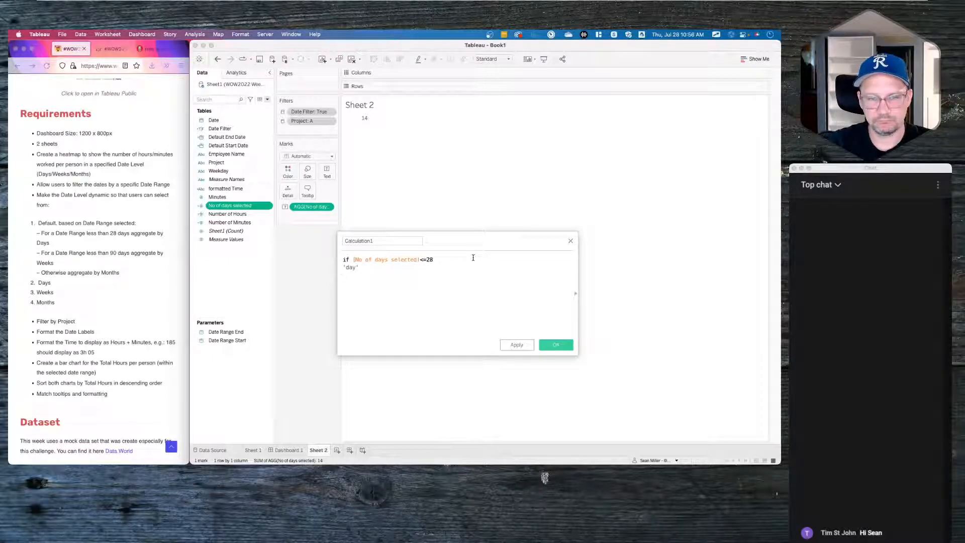
text(elseif)
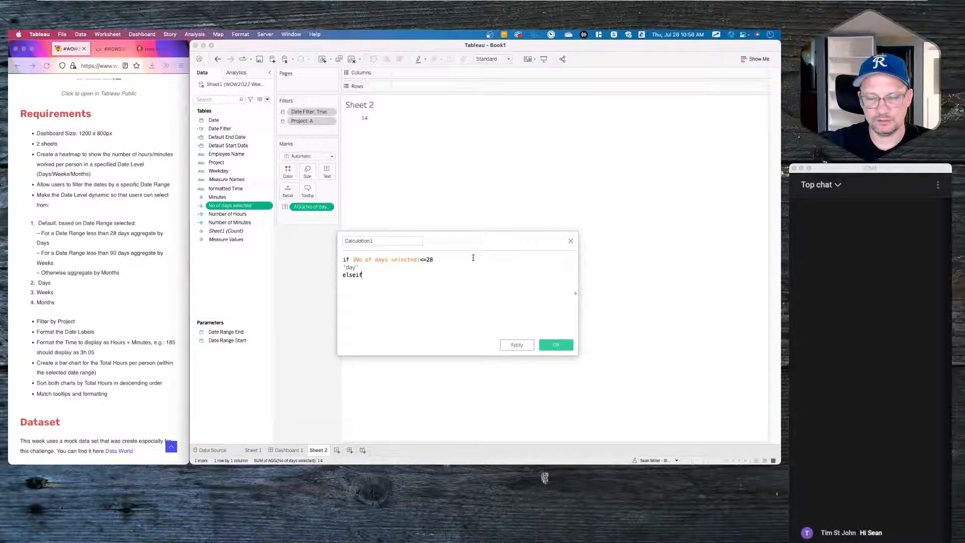
text(days)
key(BackSpace)
key(BackSpace)
key(BackSpace)
key(BackSpace)
text(days)
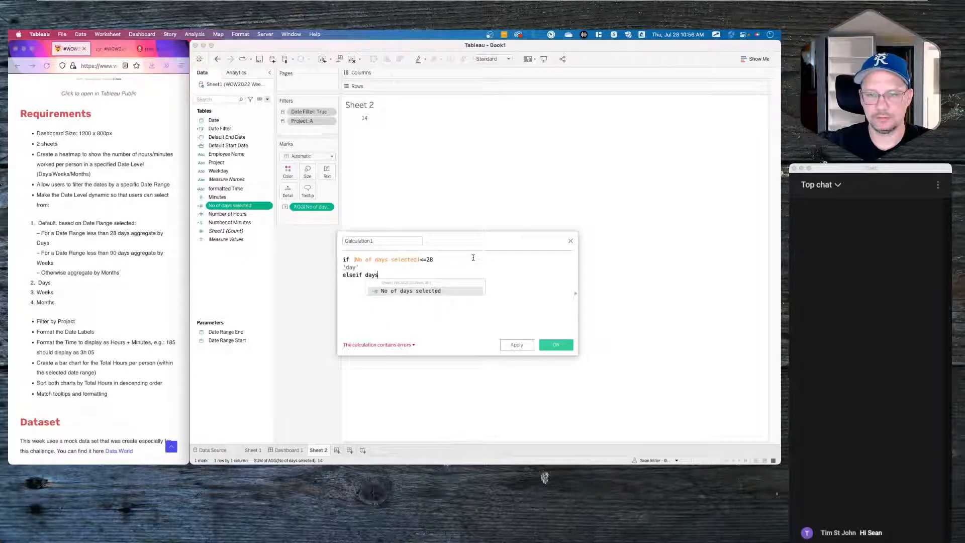
key(Return)
text(>)
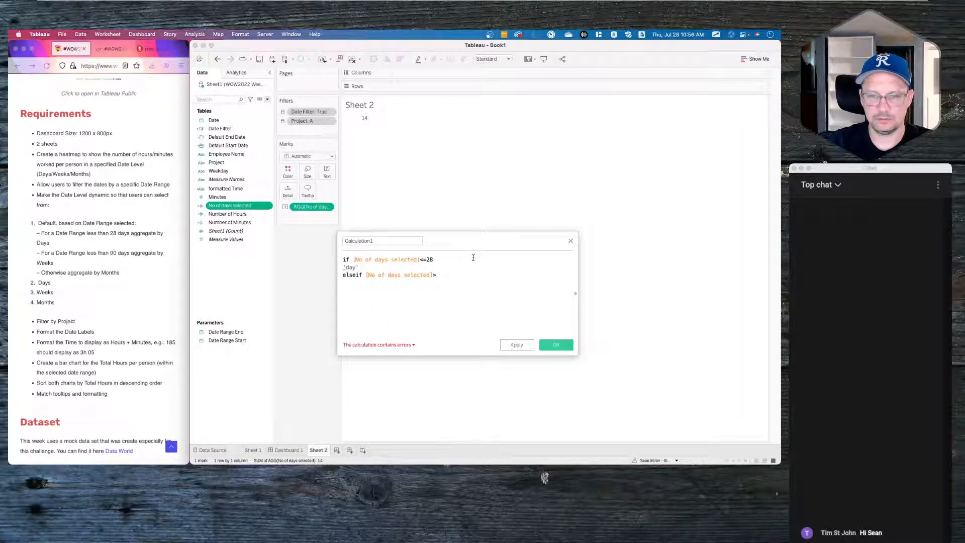
text(28 and )
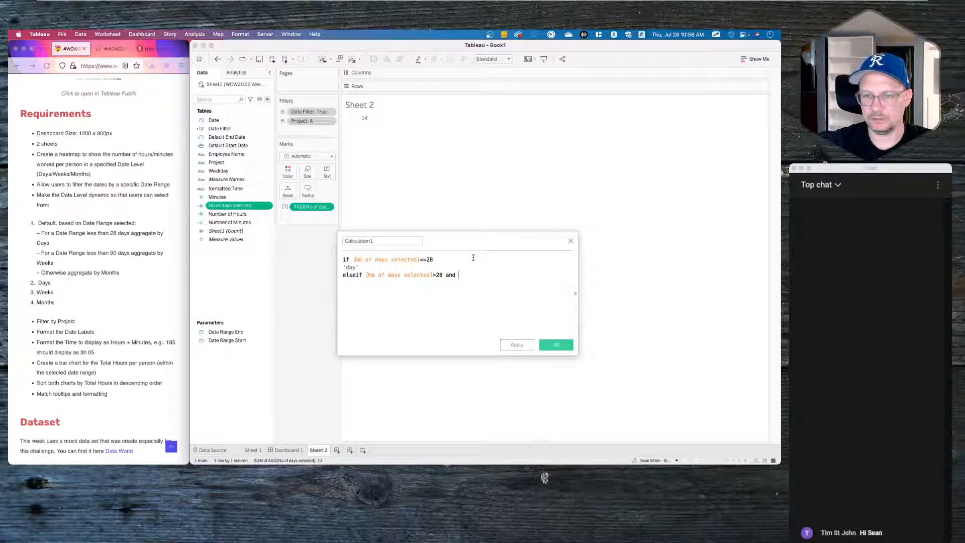
text([No)
- Finish the IF: add 'then' after <=28, a <=90 'week' branch, else 'month', and END
key(Return)
text(<)
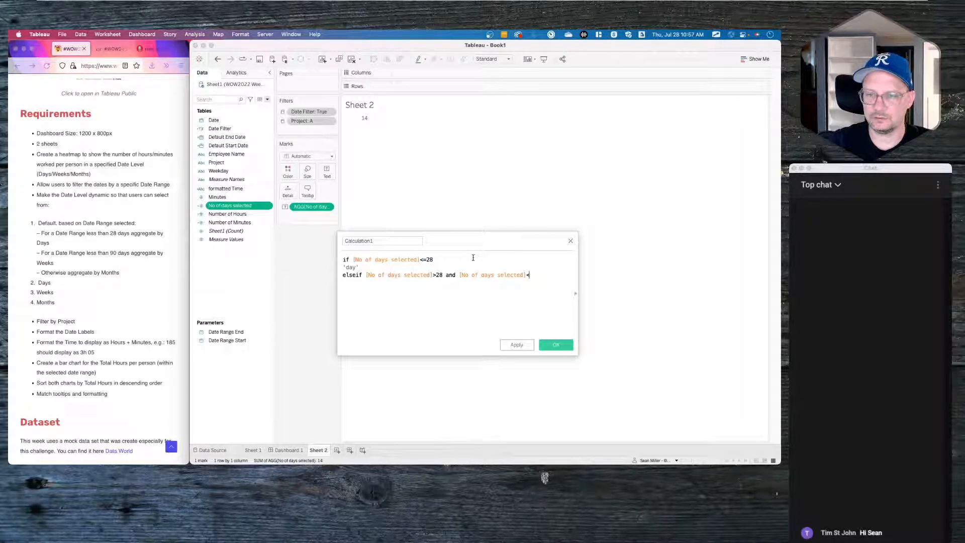
text(=90 then "weeks")
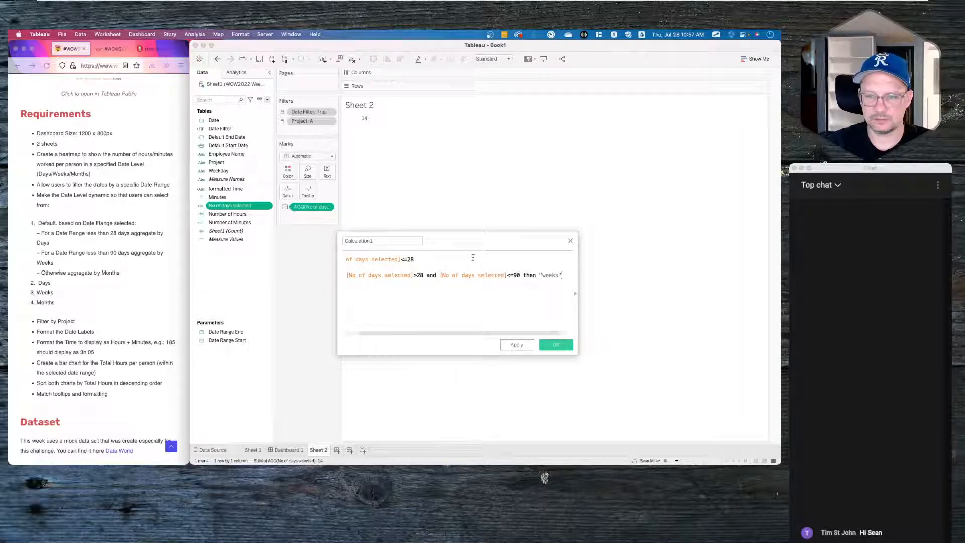
key(BackSpace)
key(BackSpace)
text(")
scroll(445, 272, left, 1)
key(Return)
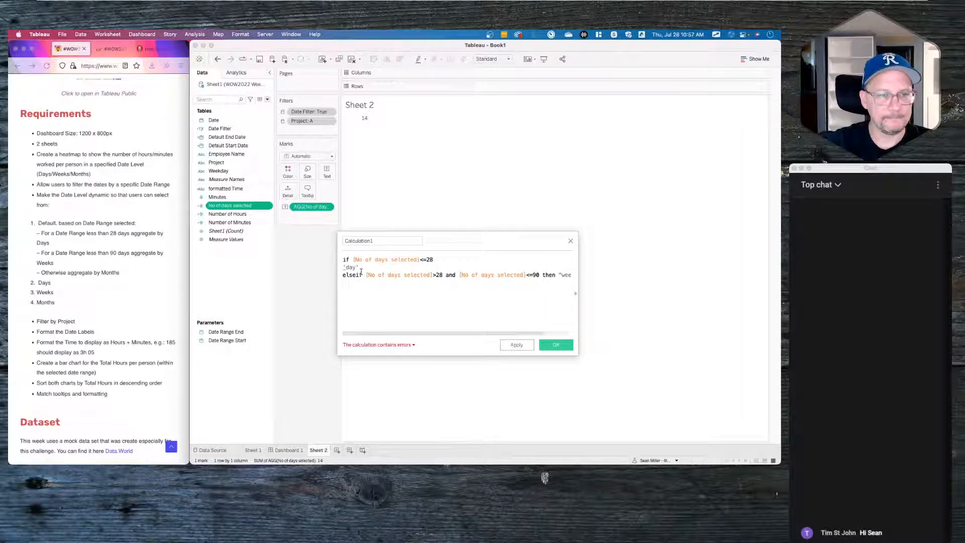
text(else )
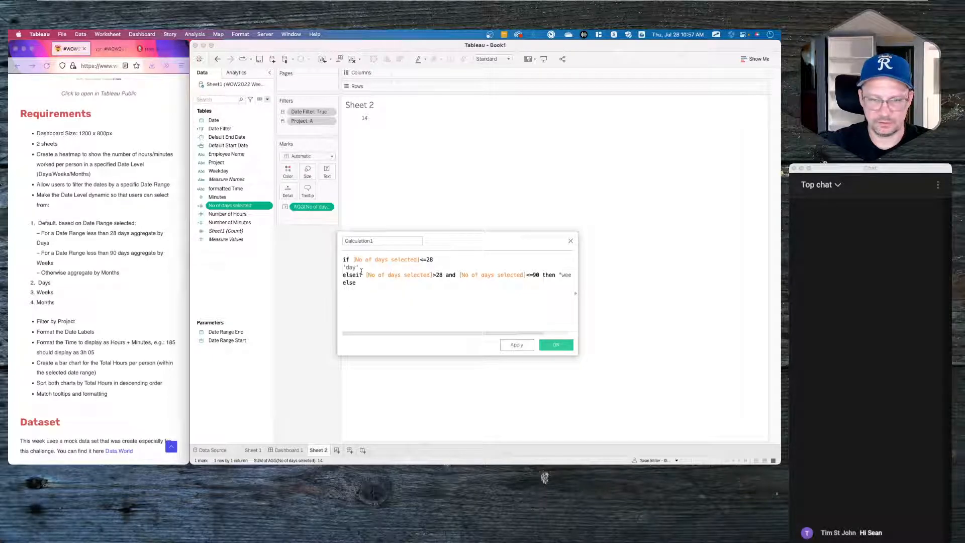
text('month')
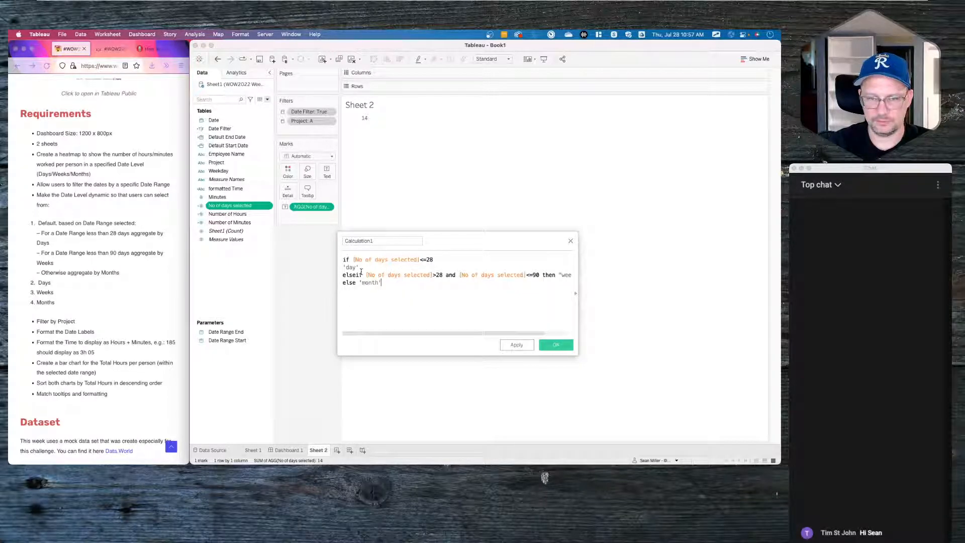
key(Return)
text(END)
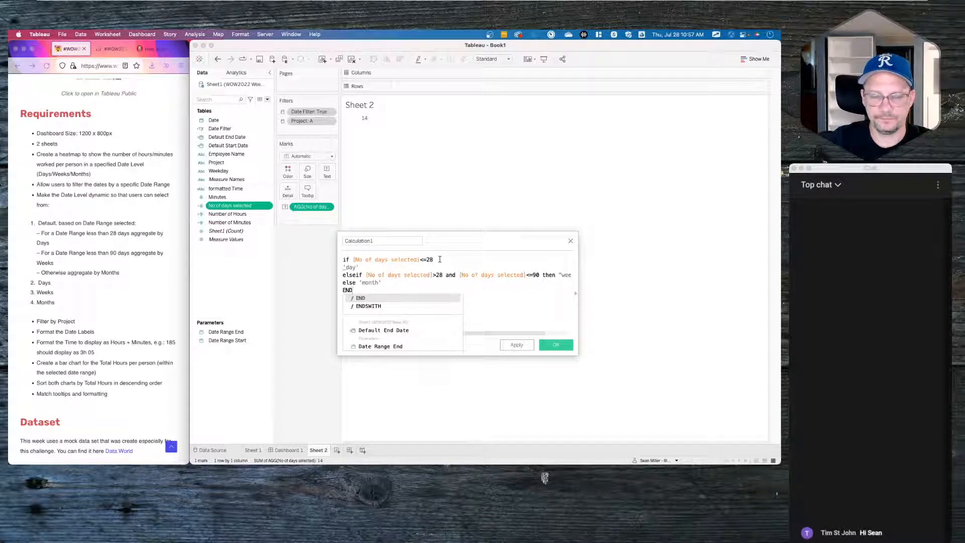
key(Escape)
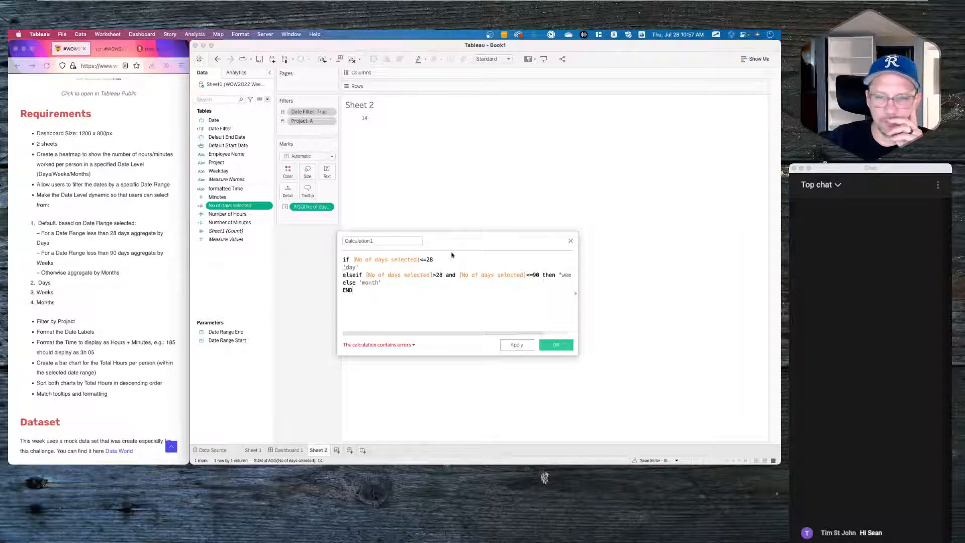
click(450, 260)
text(then)
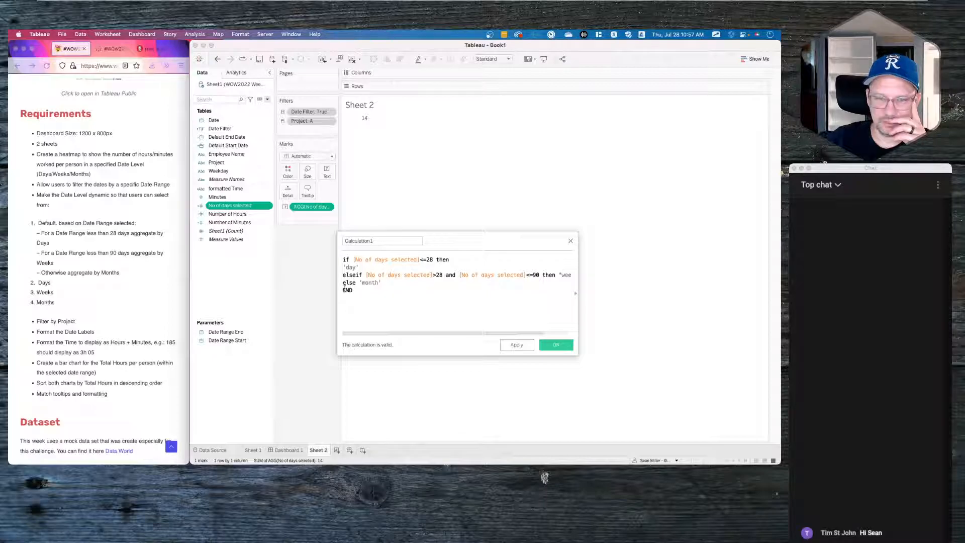
- Rename the calculation to 'Default Date Part' and save it as a new field
click(378, 240)
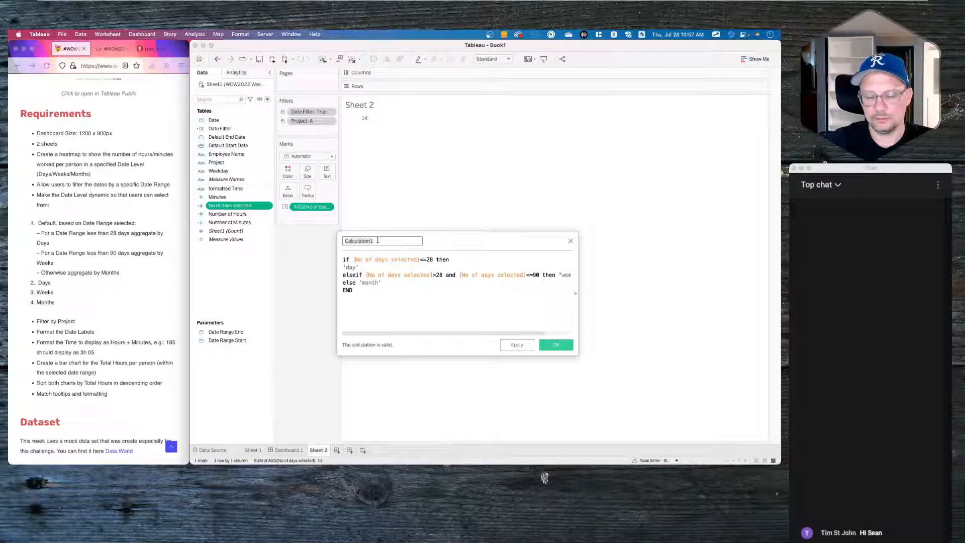
key(BackSpace)
text(Det)
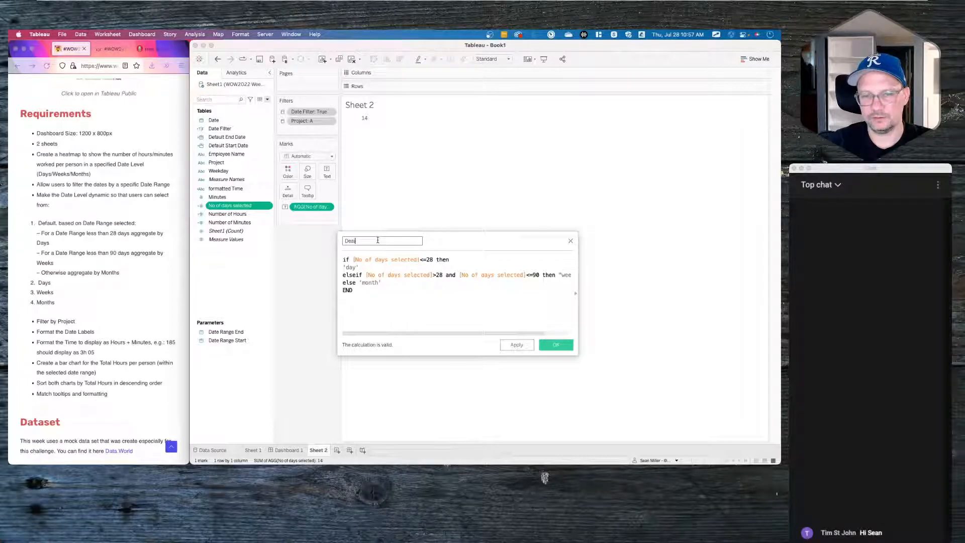
text(ault Date)
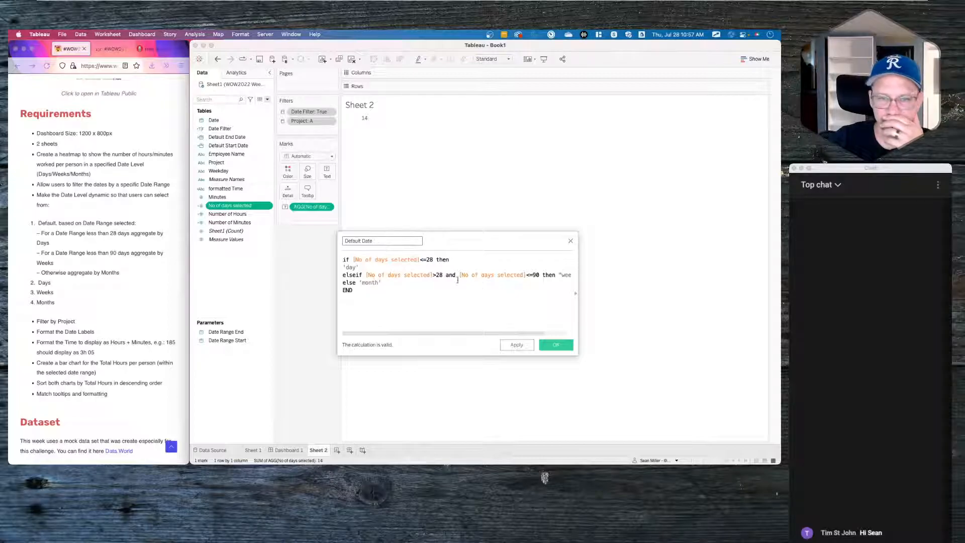
text( Part)
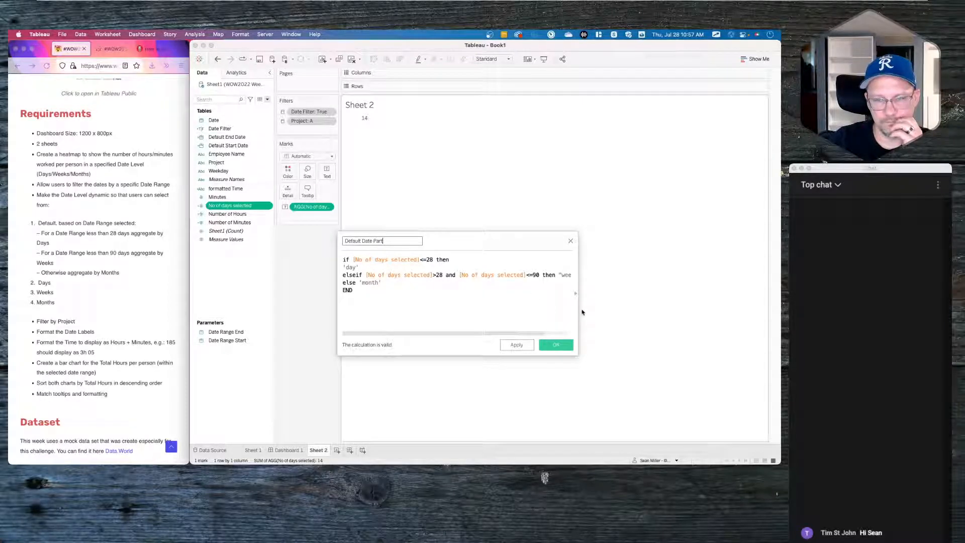
click(559, 345)
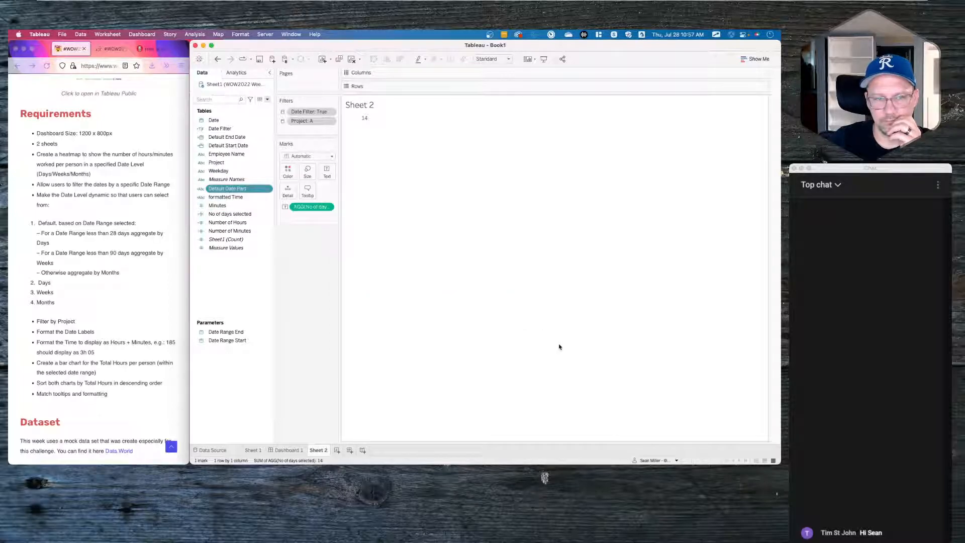
right_click(239, 283)
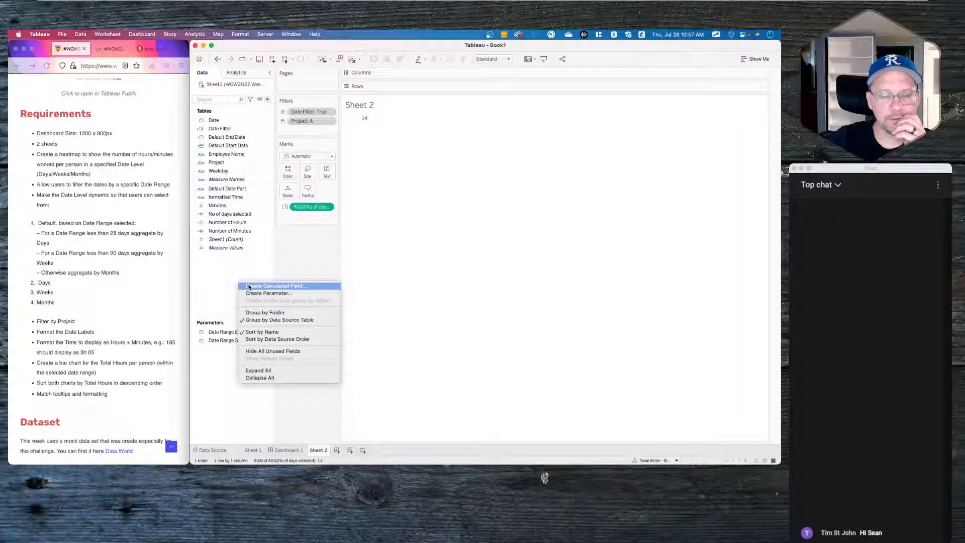
click(248, 287)
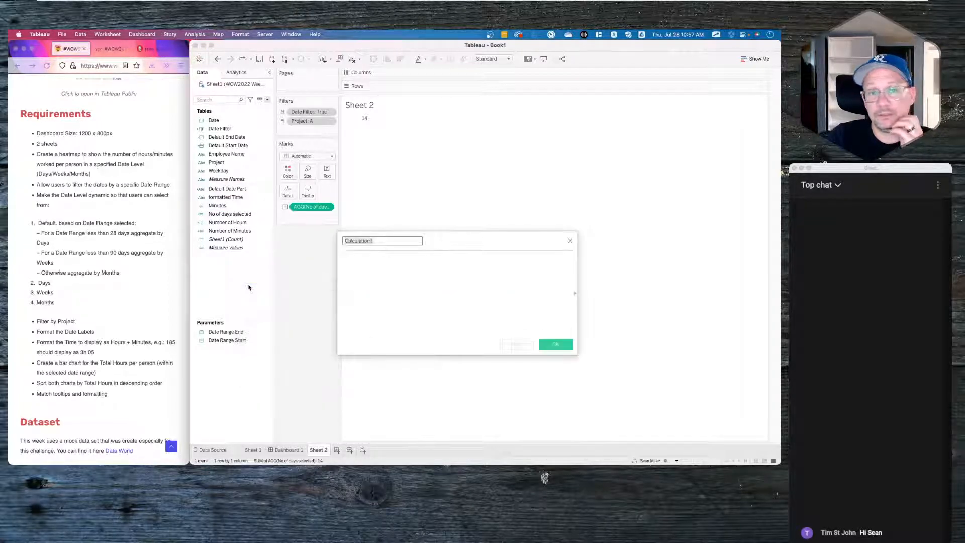
click(401, 277)
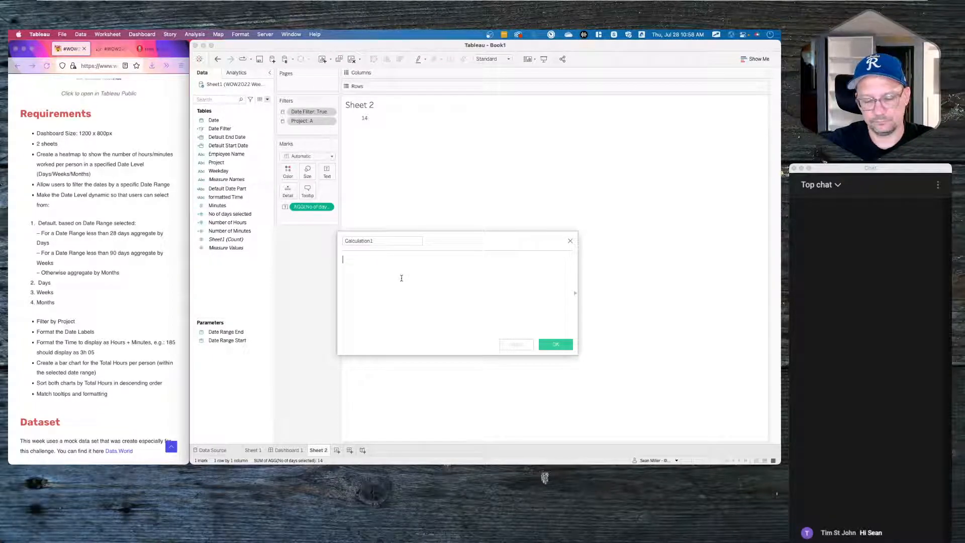
text(Date)
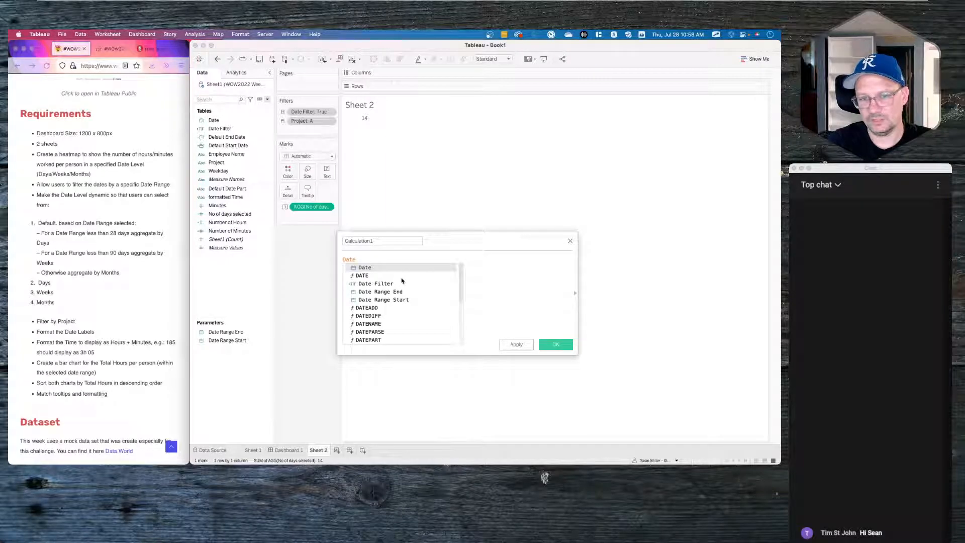
text(t)
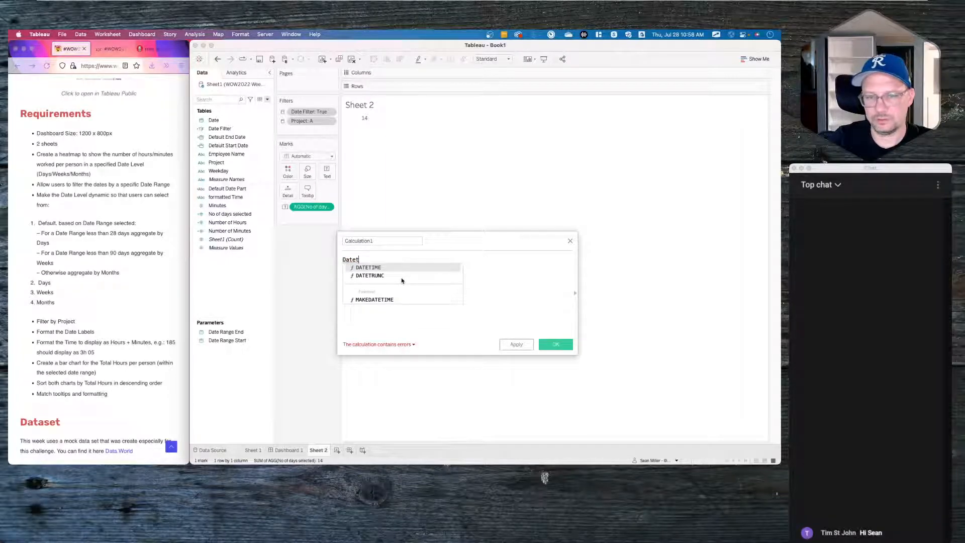
double_click(401, 277)
text(')
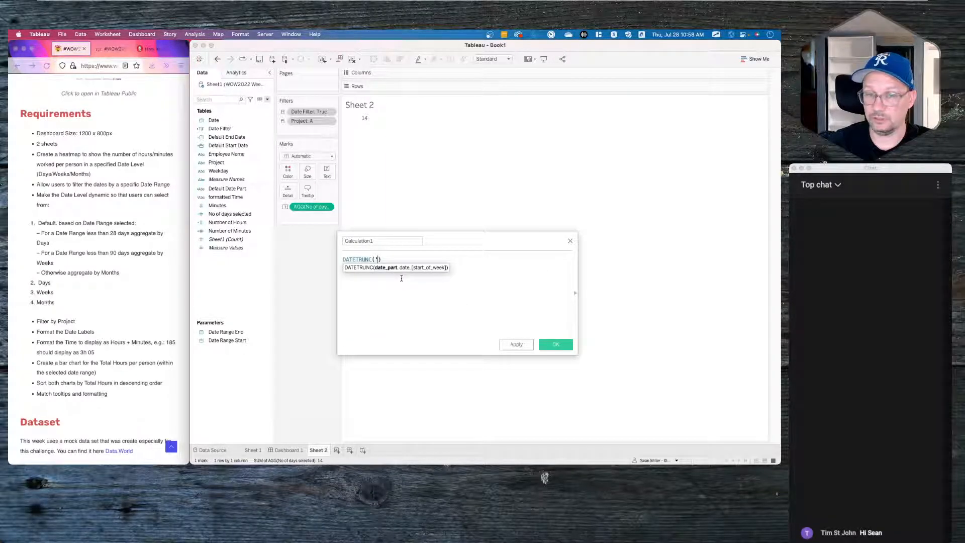
key(BackSpace)
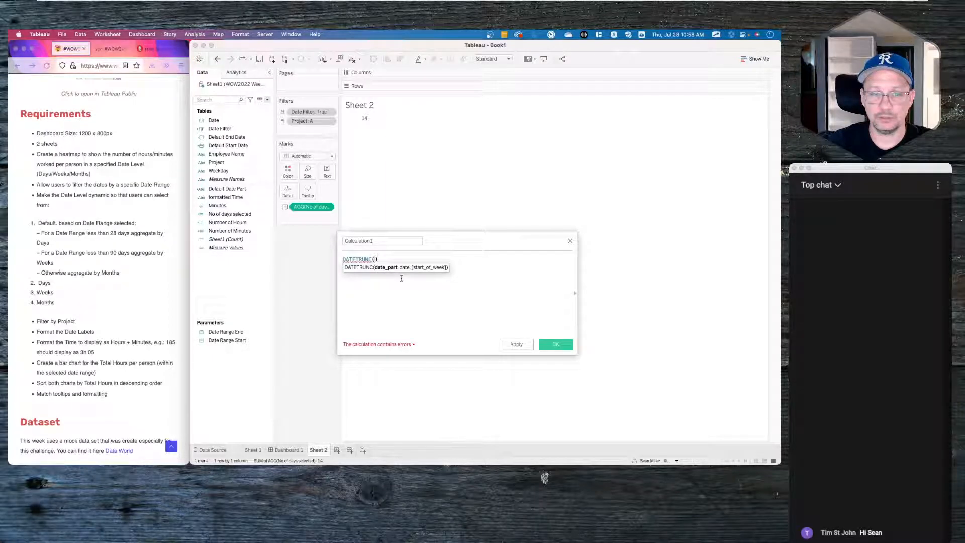
text(def)
key(Return)
text(,)
text(date)
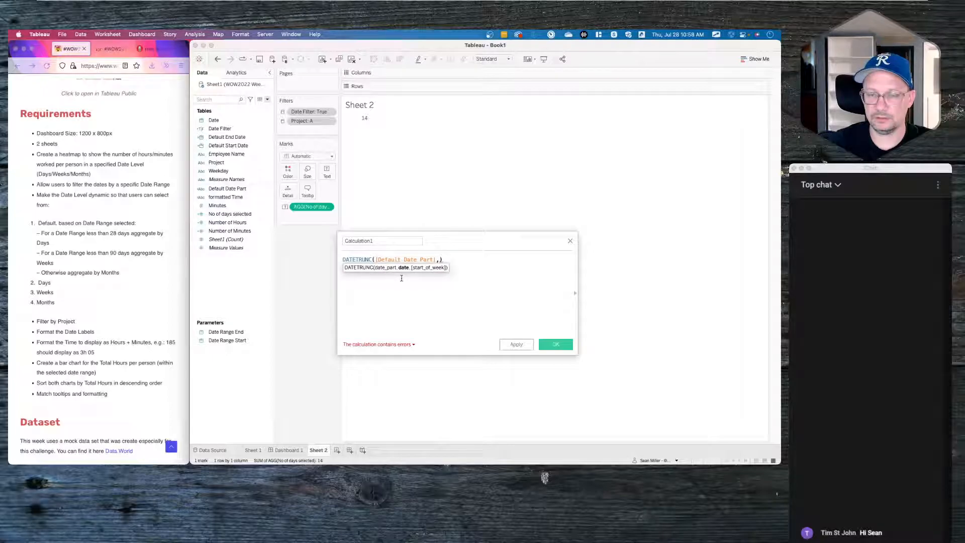
key(Return)
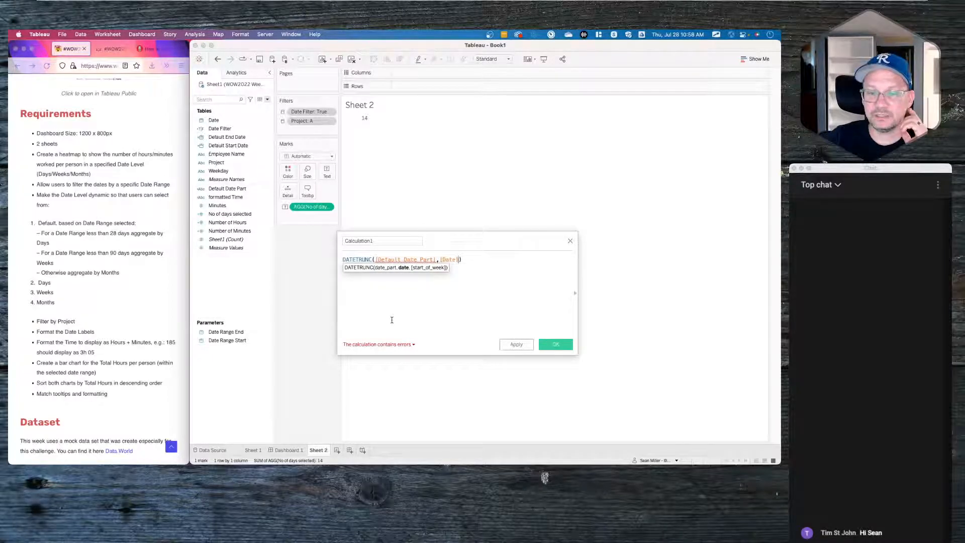
mouse_move(410, 260)
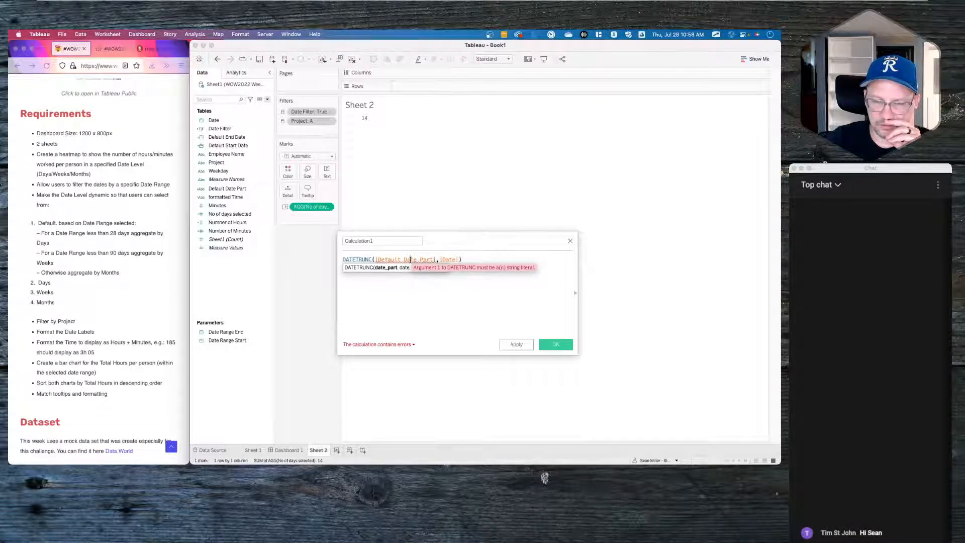
click(411, 260)
drag(436, 259, 375, 260)
click(202, 189)
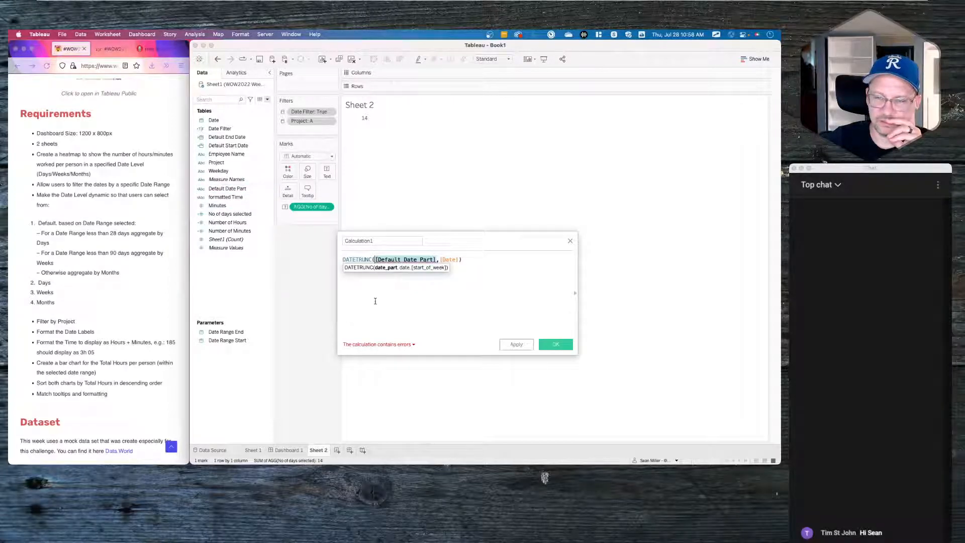
click(571, 242)
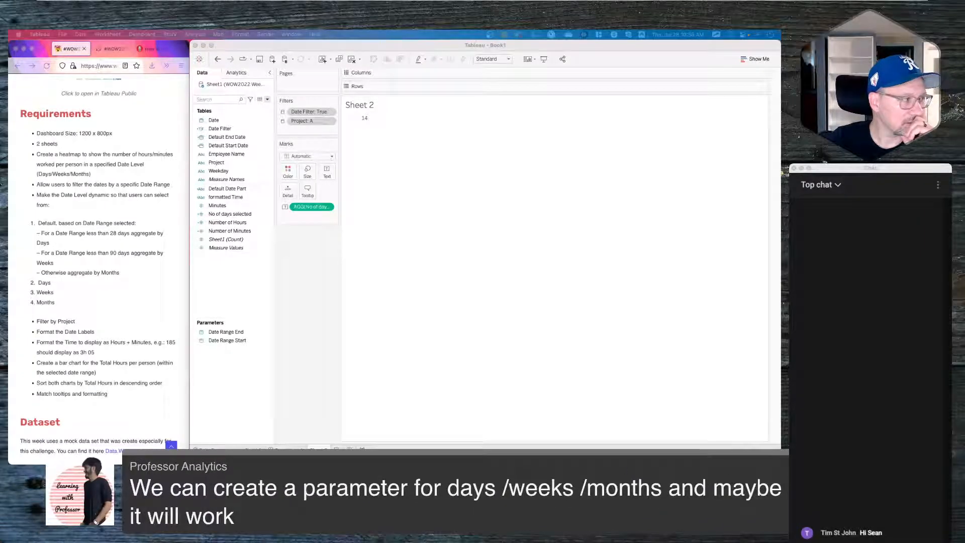
- Edit the Default Date Part calculation and rename it 'Date_Day Trunc'
right_click(233, 189)
click(248, 231)
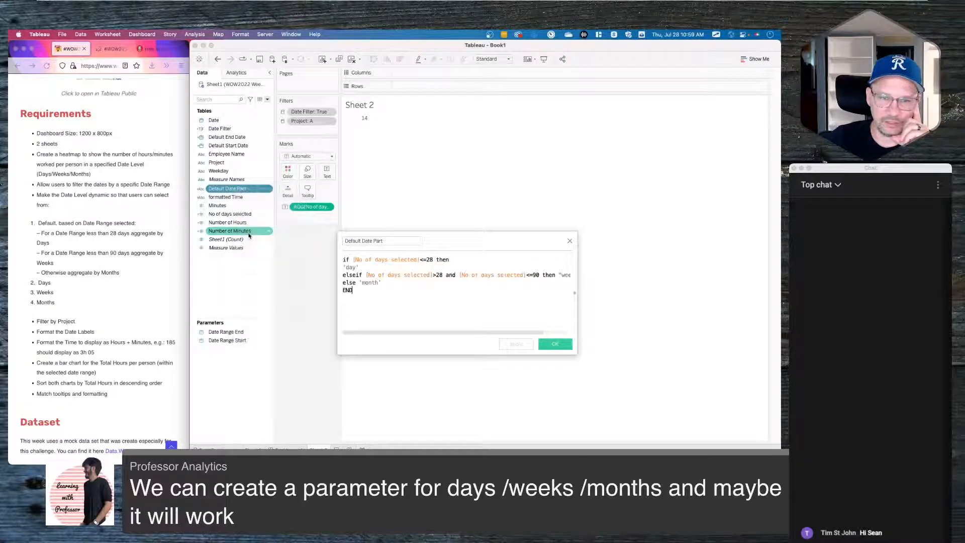
text(Date)
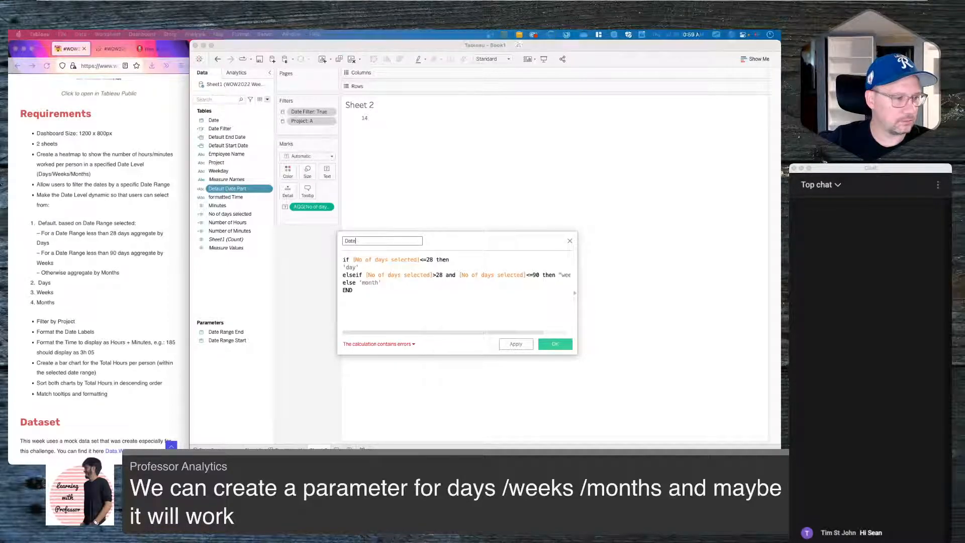
click(380, 241)
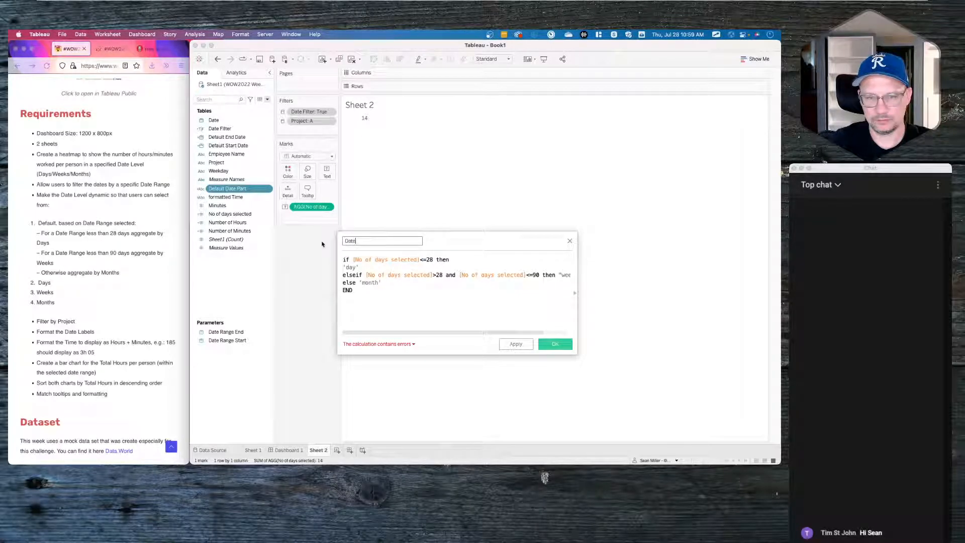
text(_Day)
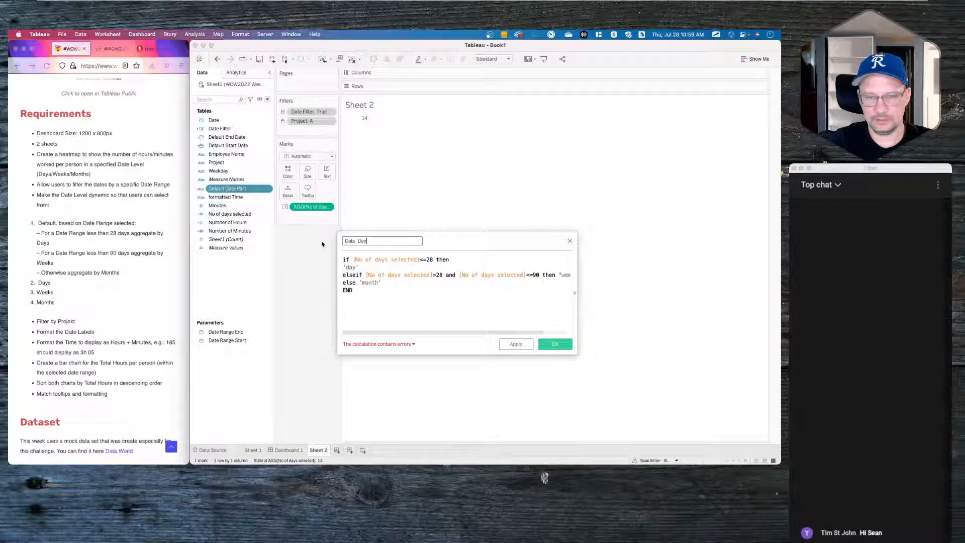
text( Trunc)
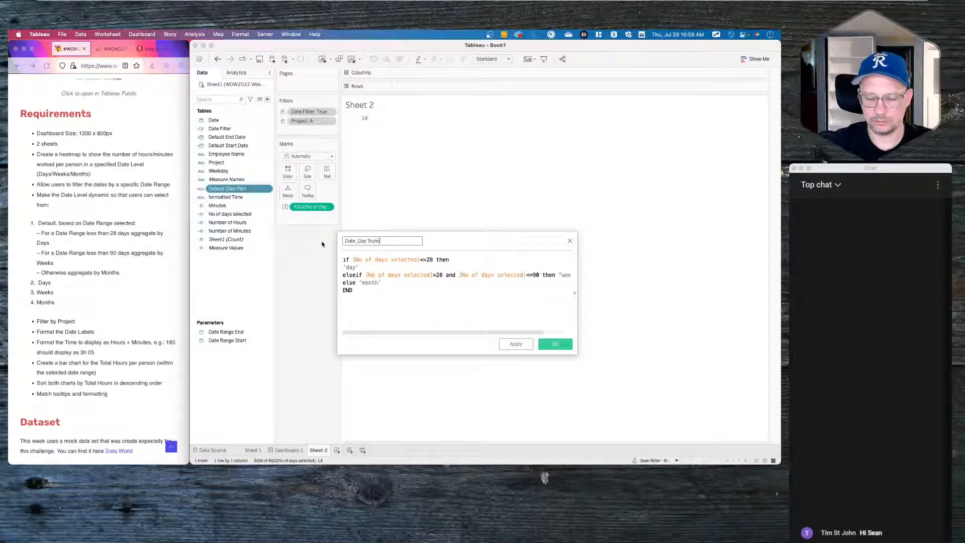
- Delete the week, month and END lines, keeping only the first condition
click(362, 267)
drag(362, 267, 391, 296)
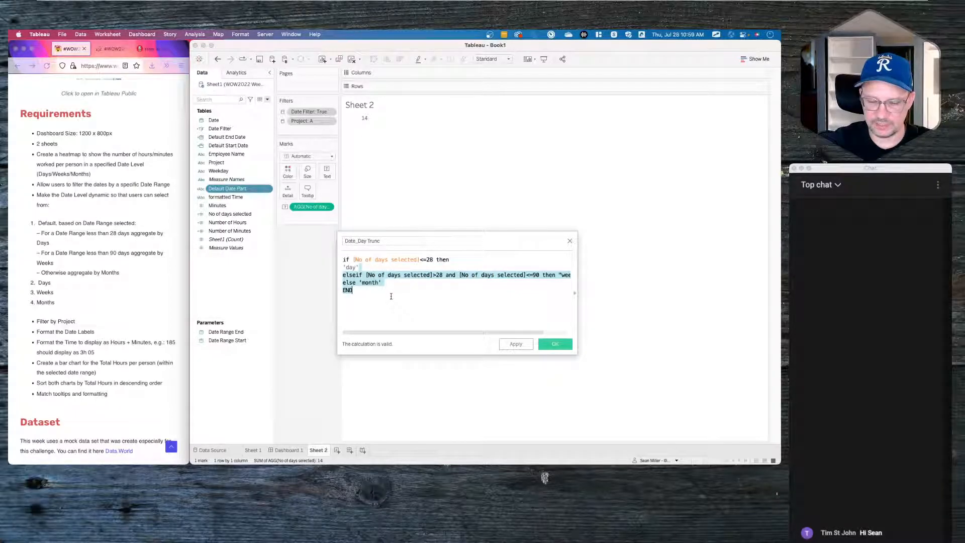
key(BackSpace)
text(END)
key(BackSpace)
key(BackSpace)
key(BackSpace)
text(a)
key(BackSpace)
key(BackSpace)
key(BackSpace)
key(BackSpace)
key(BackSpace)
key(BackSpace)
key(BackSpace)
- Start a DATETRUNC('day',[Date]) under the first condition, then undo the stray elseif line
text(datet)
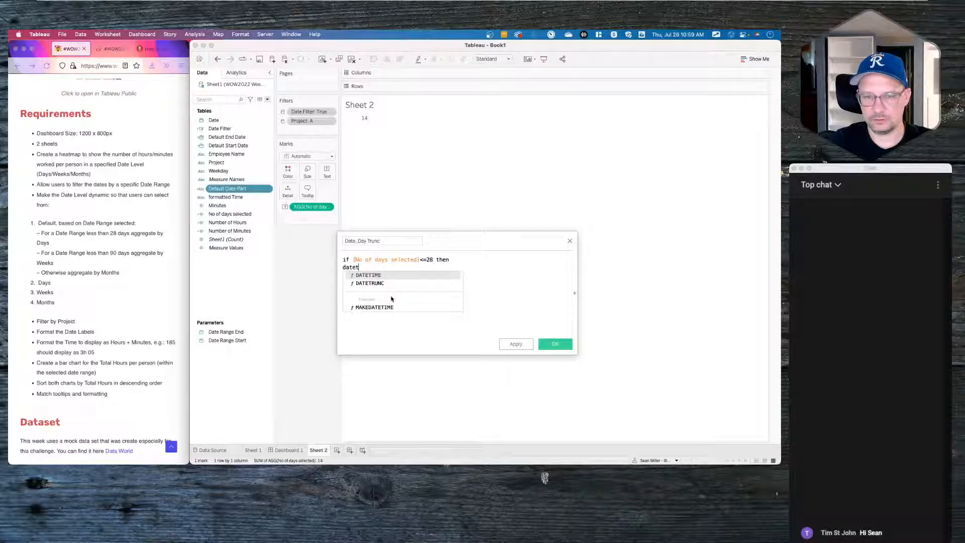
key(Down)
key(Return)
text('day)
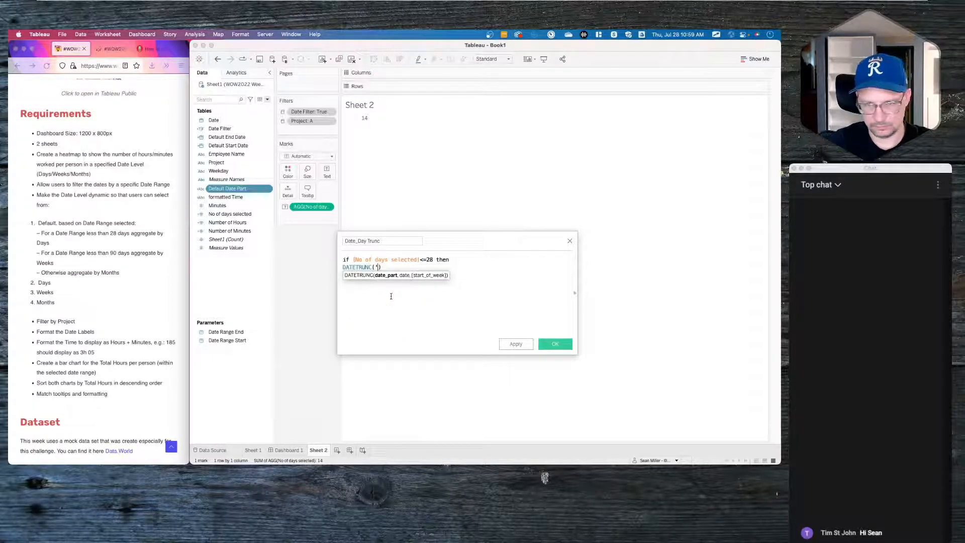
text(',date)
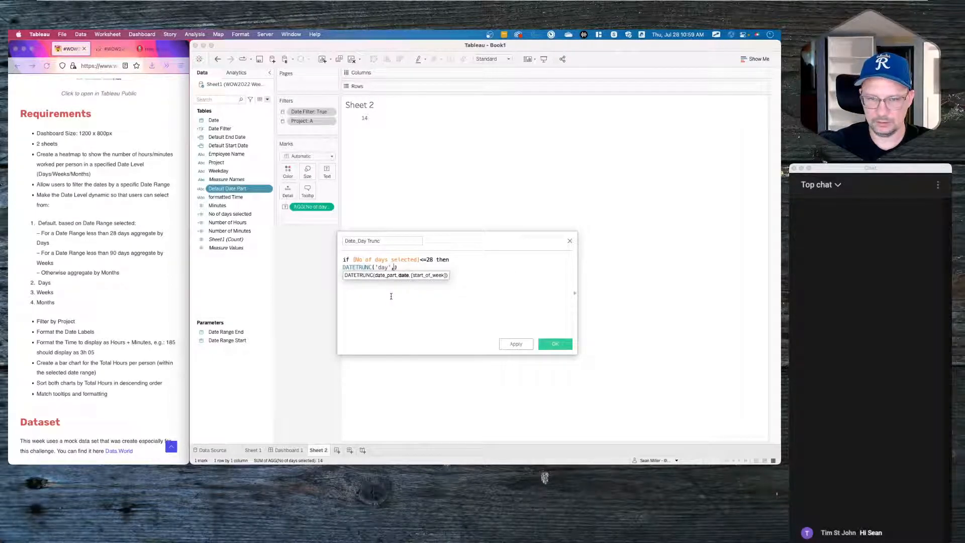
key(Return)
key(Right)
key(Return)
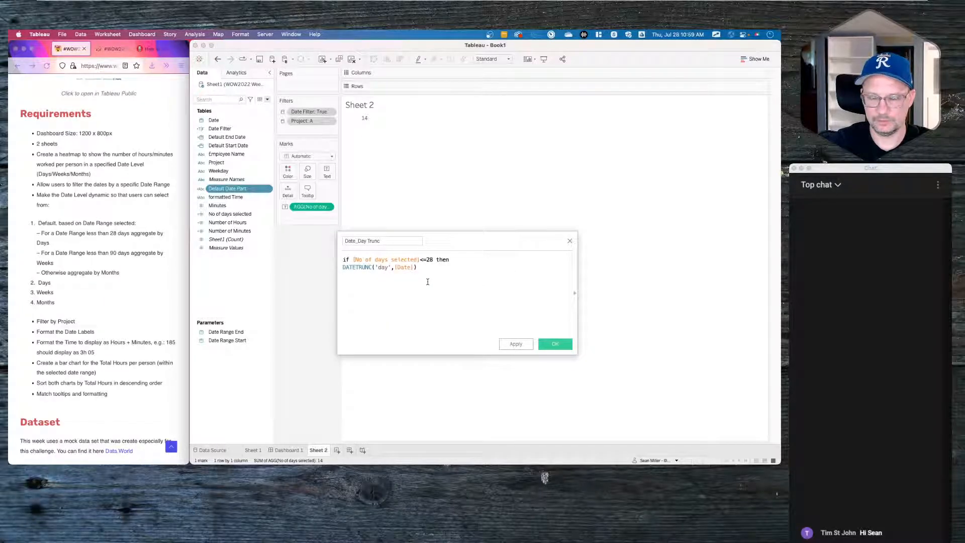
text(elseif)
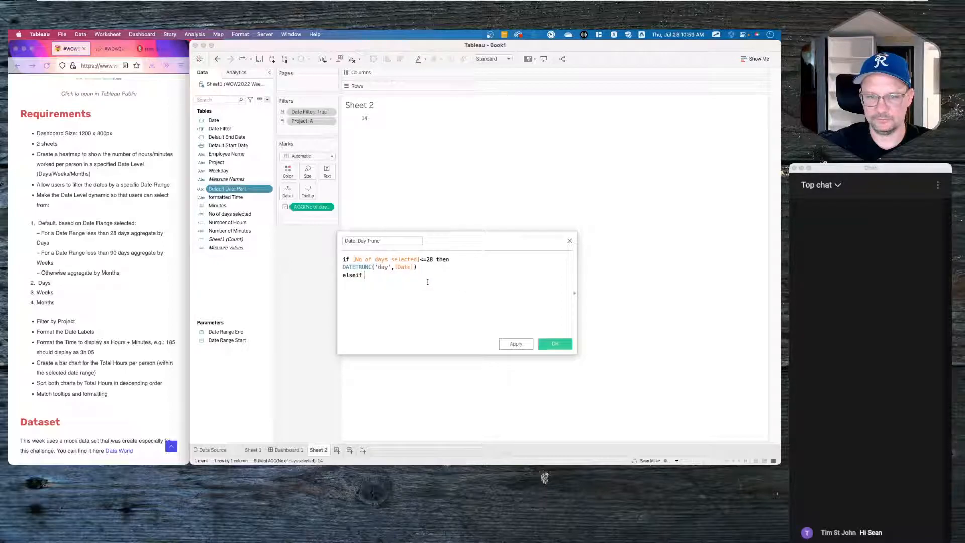
key(super+z)
key(super+z)
key(super+z)
key(super+z)
key(super+z)
key(super+z)
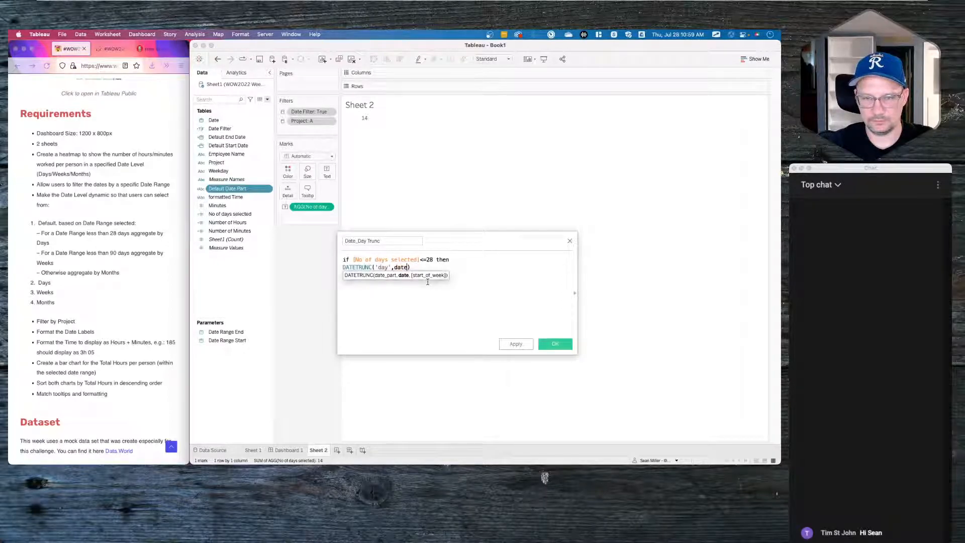
key(super+z)
key(super+z)
key(super+z)
key(super+z)
key(super+z)
key(super+z)
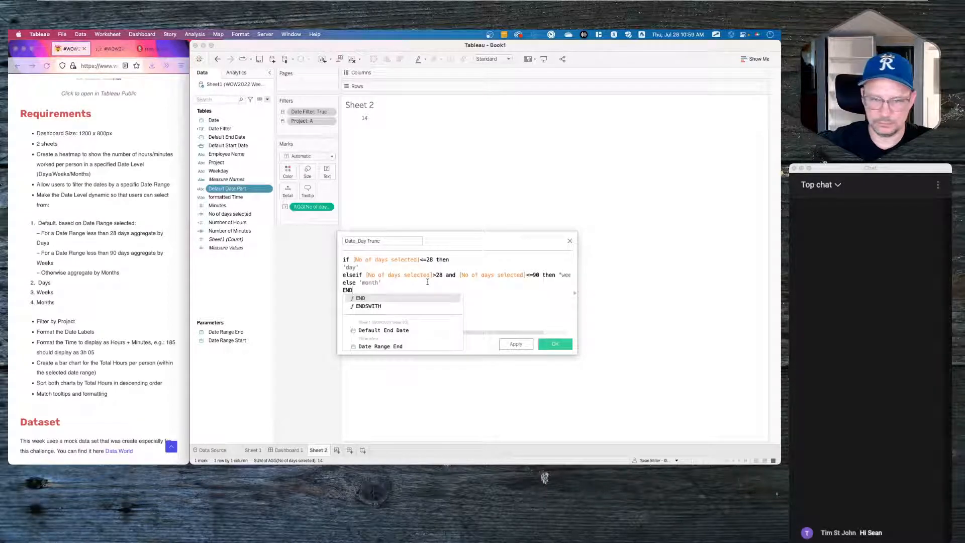
- Replace the 'day' result with DATETRUNC('day',[Date])
drag(360, 269, 338, 269)
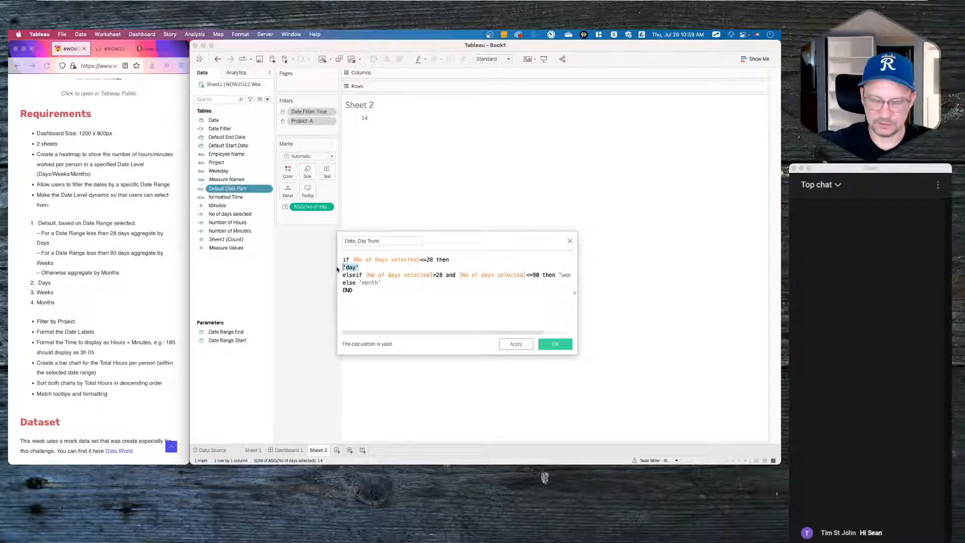
text(datetr)
key(Return)
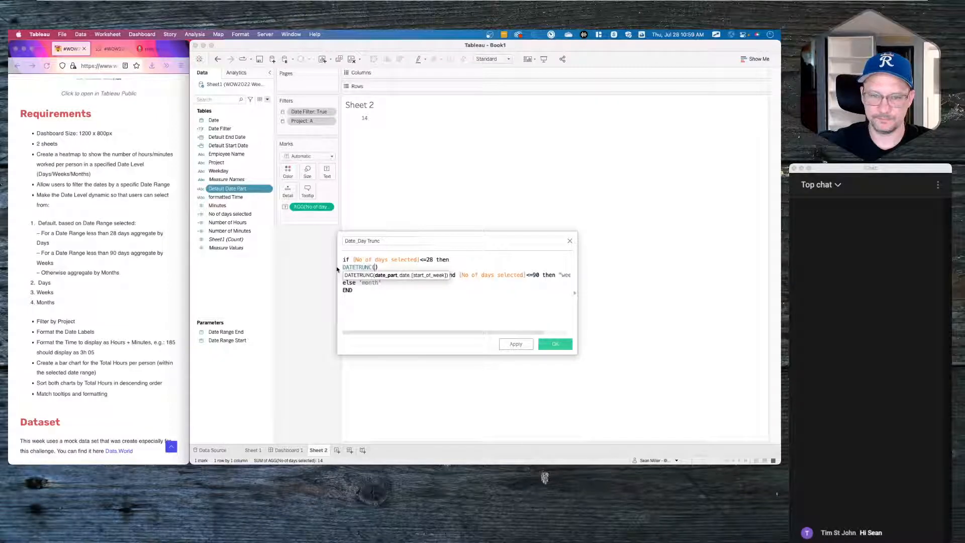
text('day')
text(date)
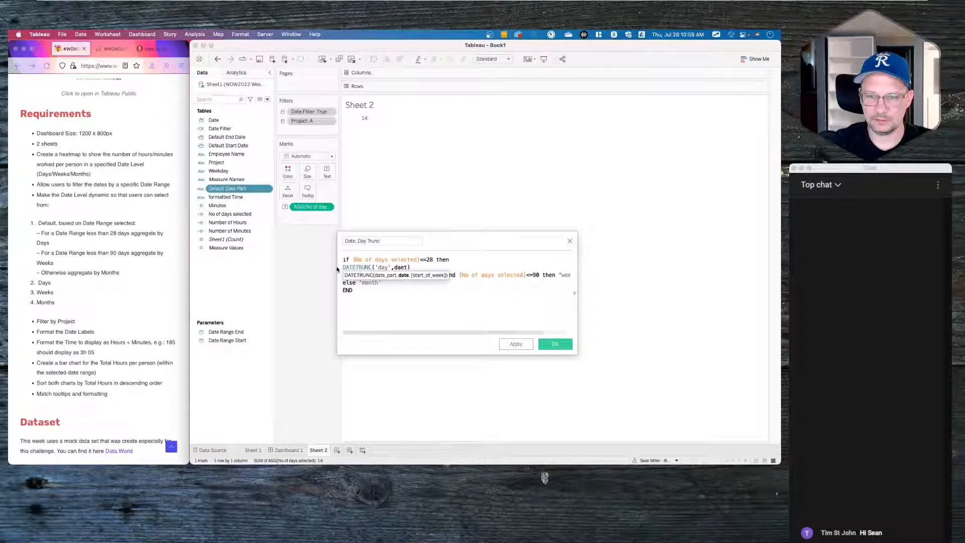
key(Return)
- Replace the "week" result with DATETRUNC('week',[Date])
scroll(449, 300, right, 1)
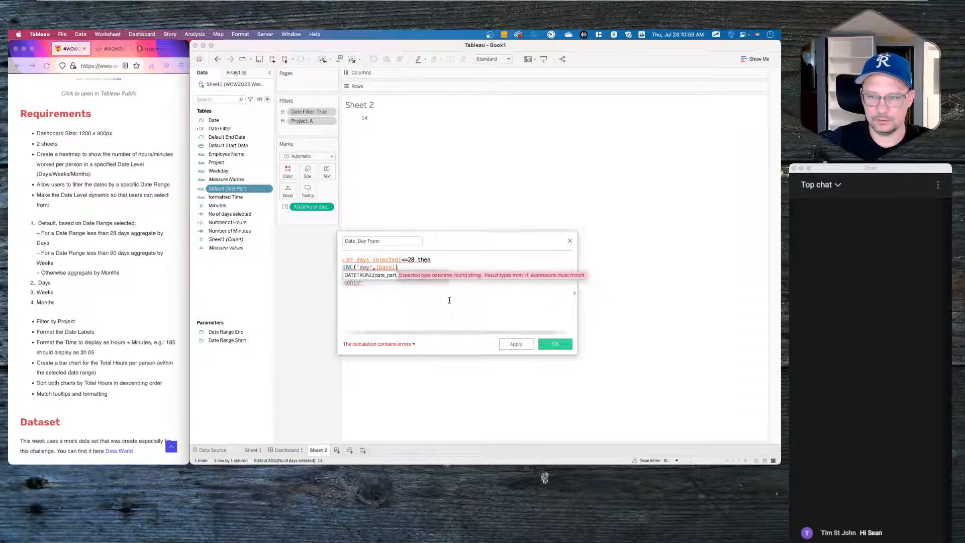
click(468, 296)
scroll(434, 299, left, 1)
scroll(434, 299, right, 2)
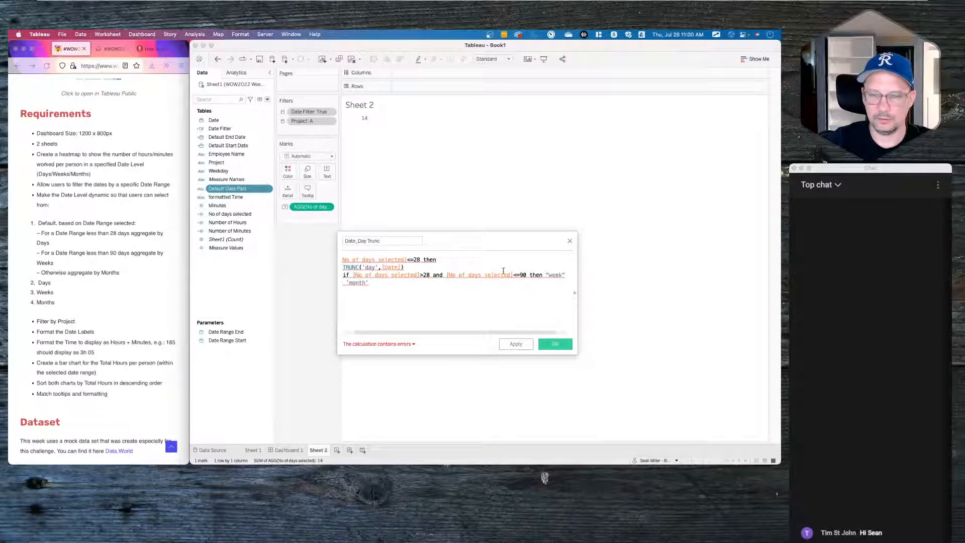
drag(546, 275, 565, 272)
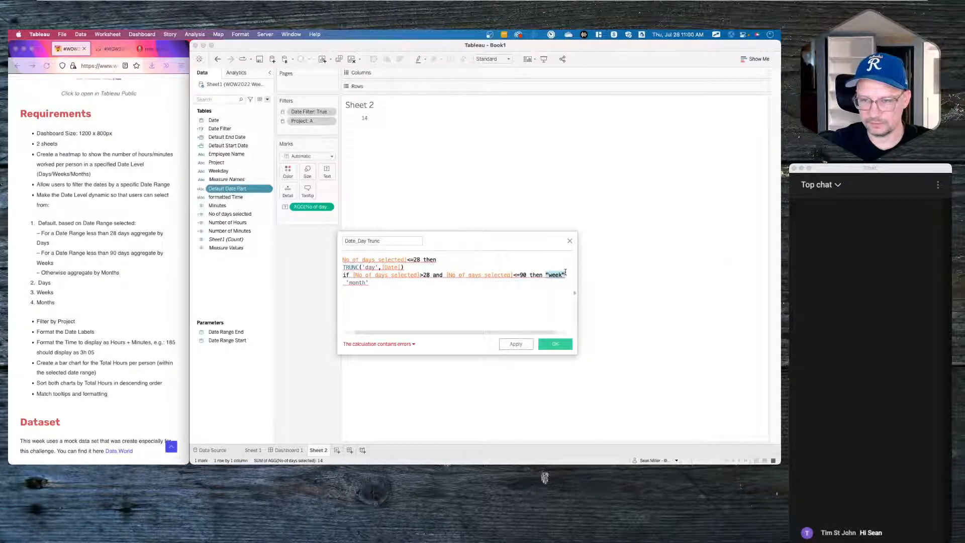
text(datetr)
key(BackSpace)
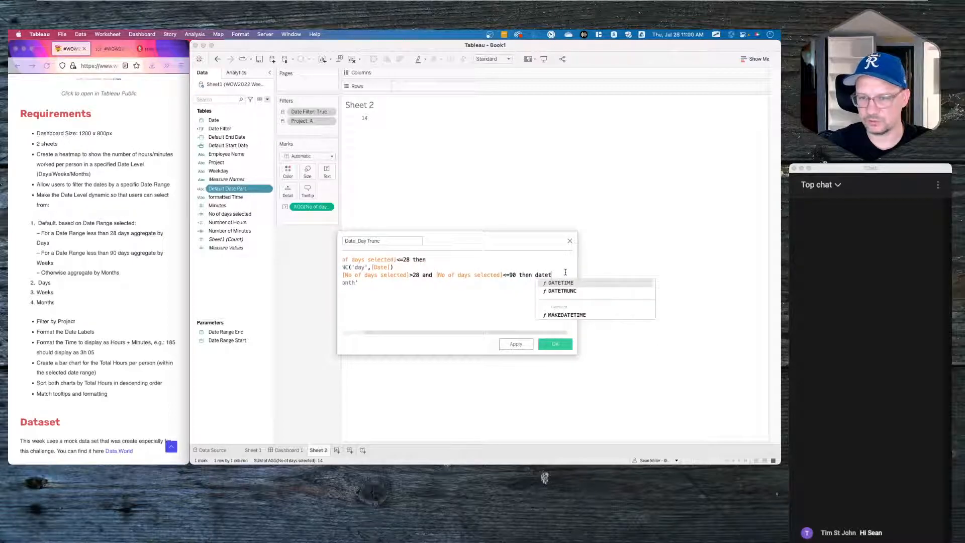
text(r)
key(Return)
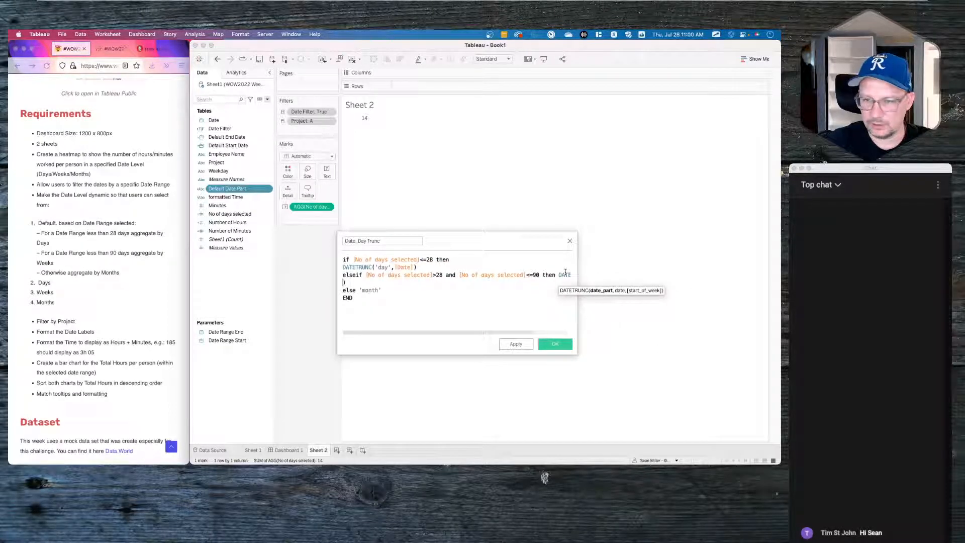
text('week))
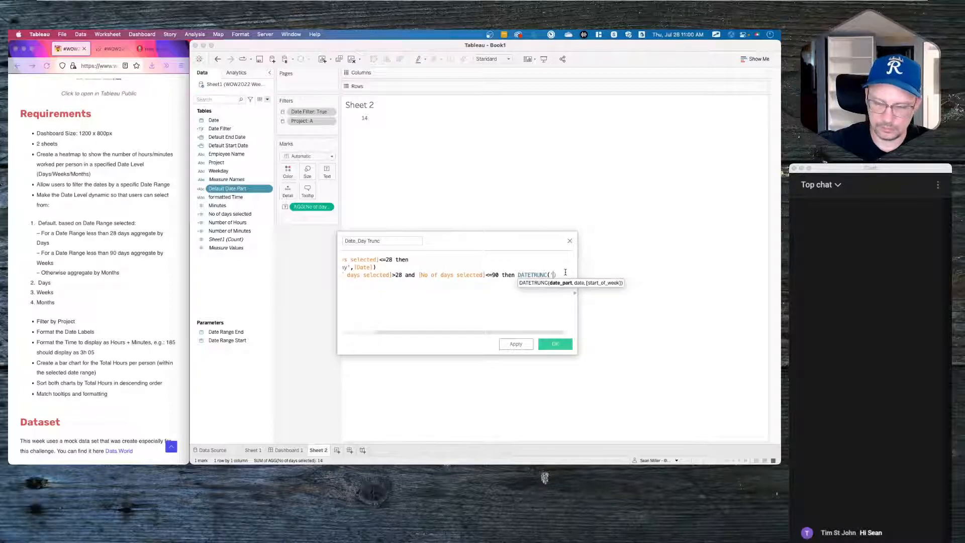
text(',)
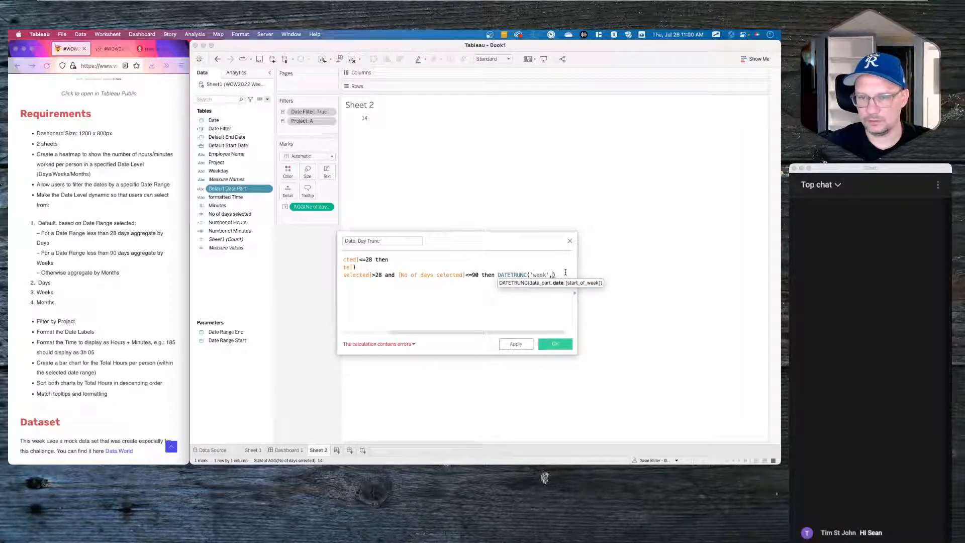
text([Date)
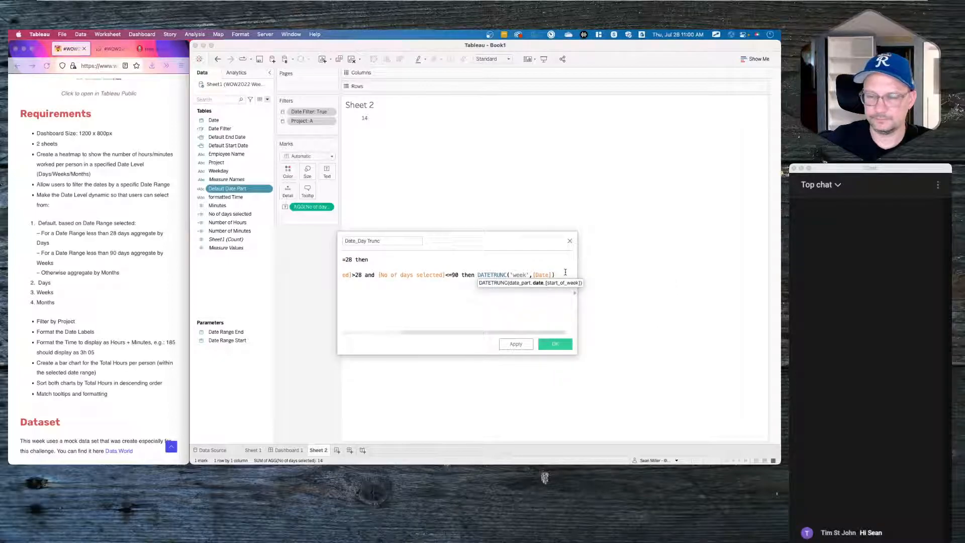
- Add an else branch returning DATETRUNC('month',[Date]) and close the IF with END
key(Return)
text(else 'month')
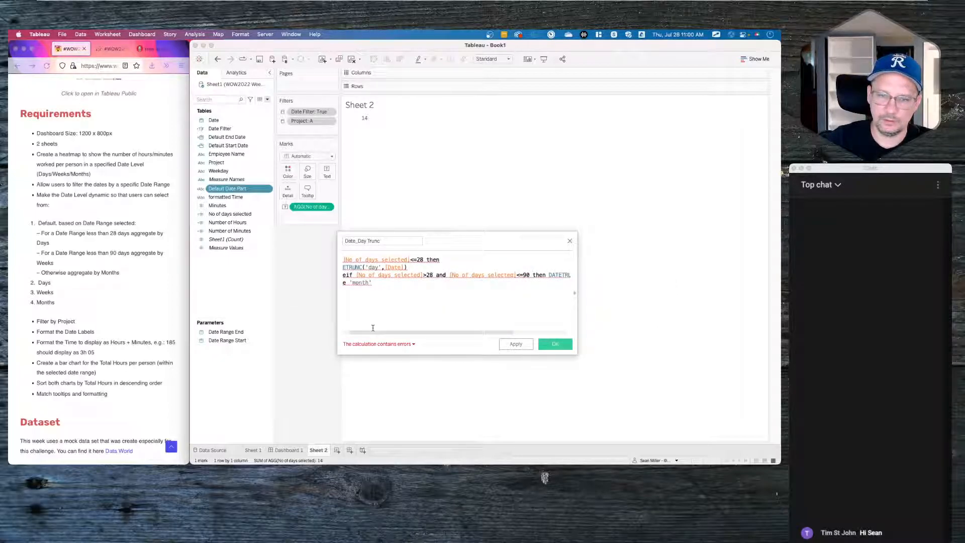
drag(373, 283, 351, 282)
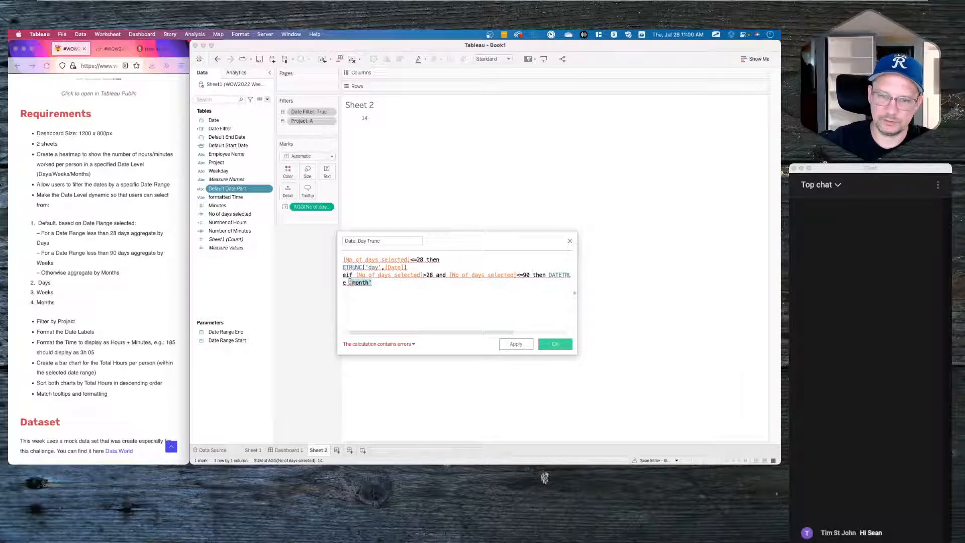
text(datetr)
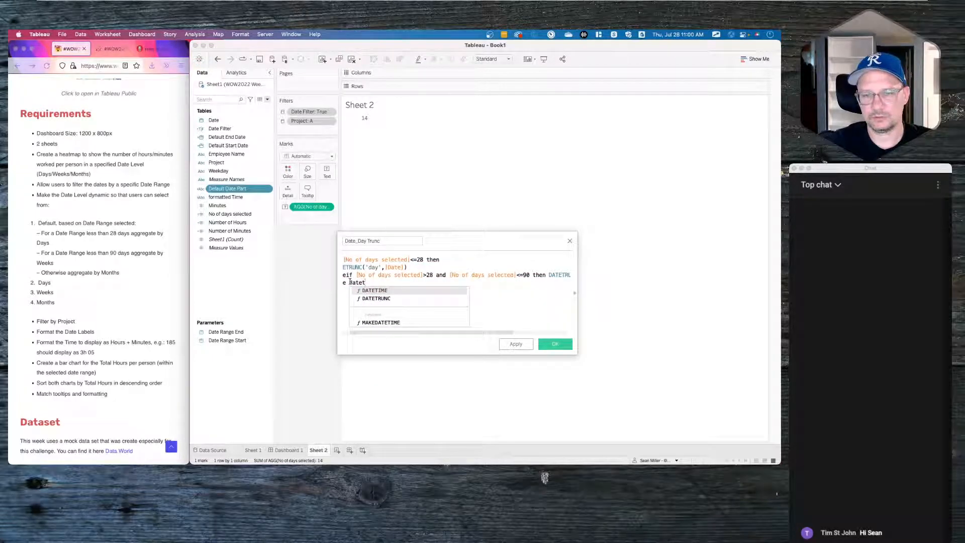
key(Return)
text('month',)
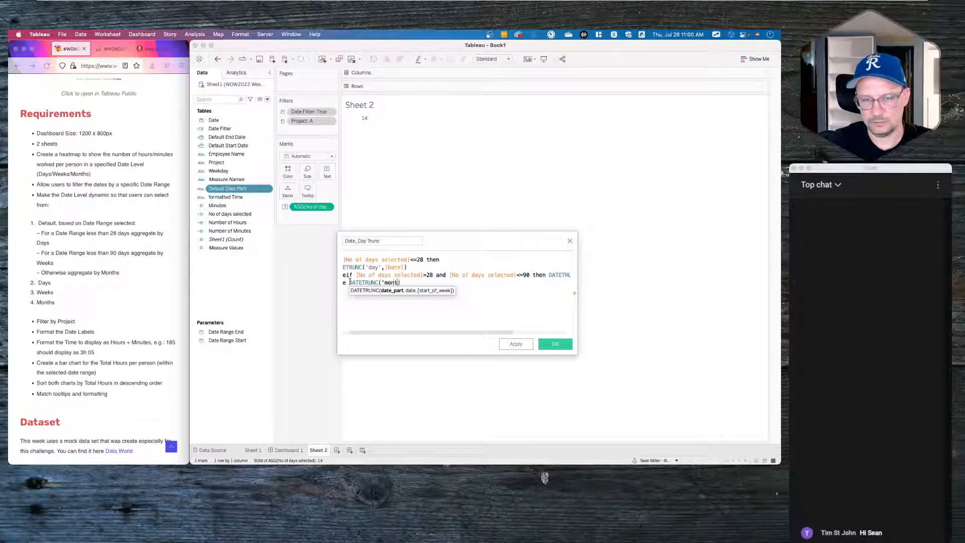
text(date)
key(Return)
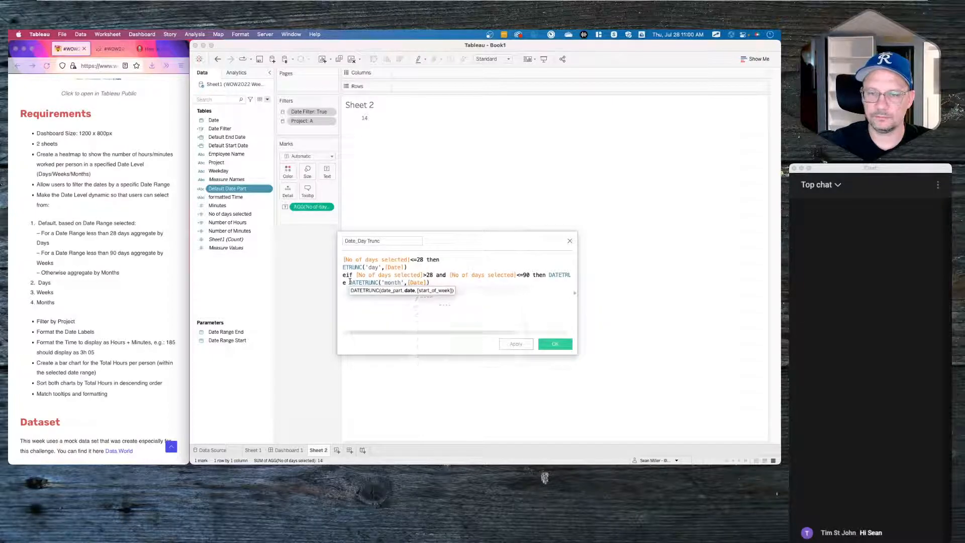
click(432, 320)
key(Return)
text(EN)
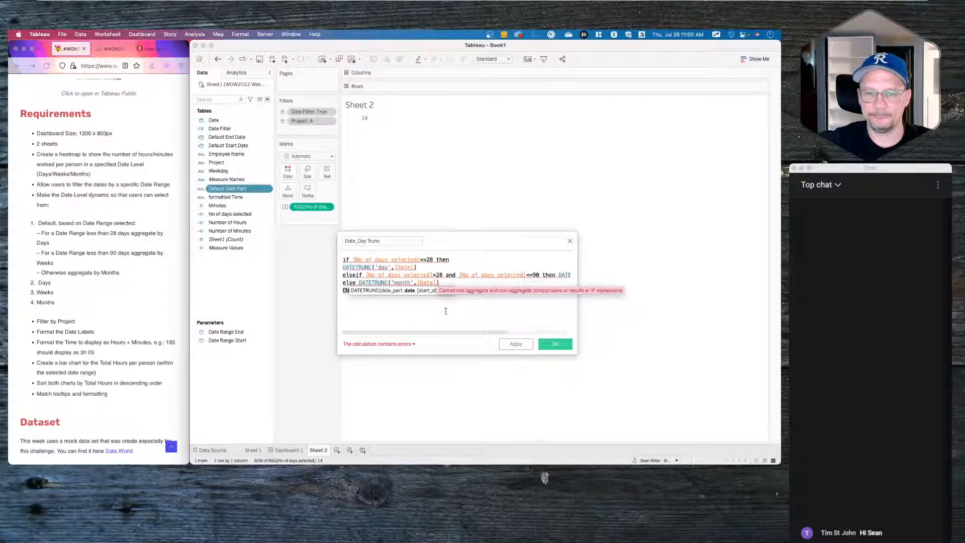
text(D)
- Review the calculation errors, then try and remove ATTR around No of days selected
click(378, 344)
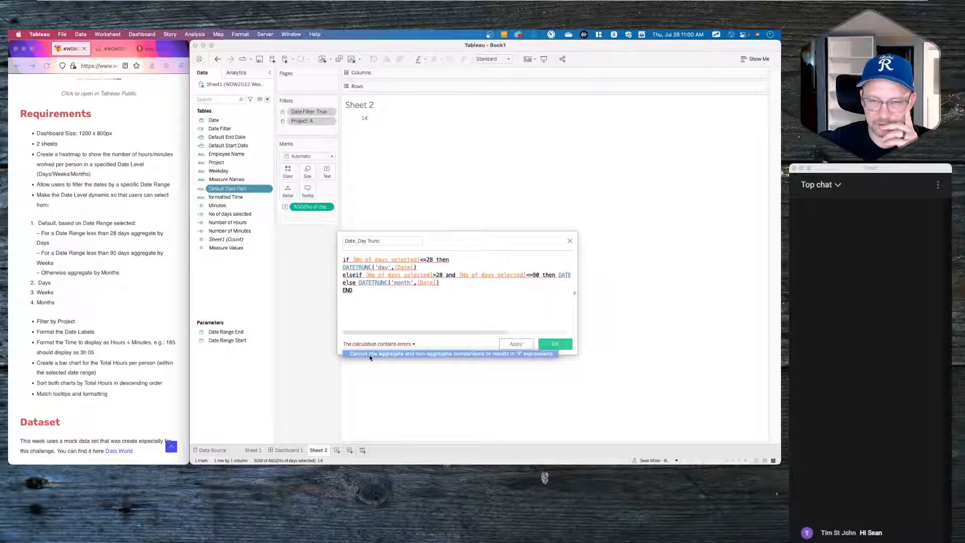
click(355, 260)
click(352, 259)
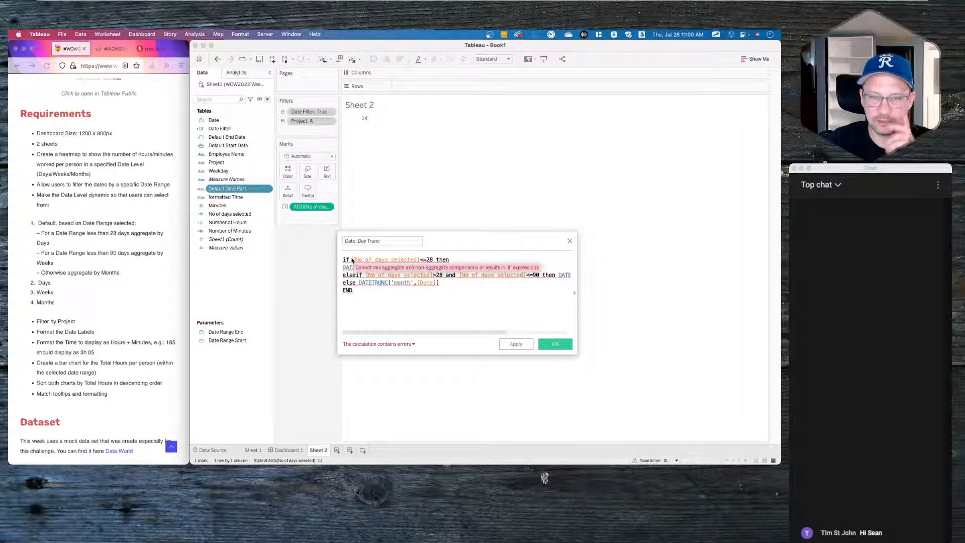
text(attr()
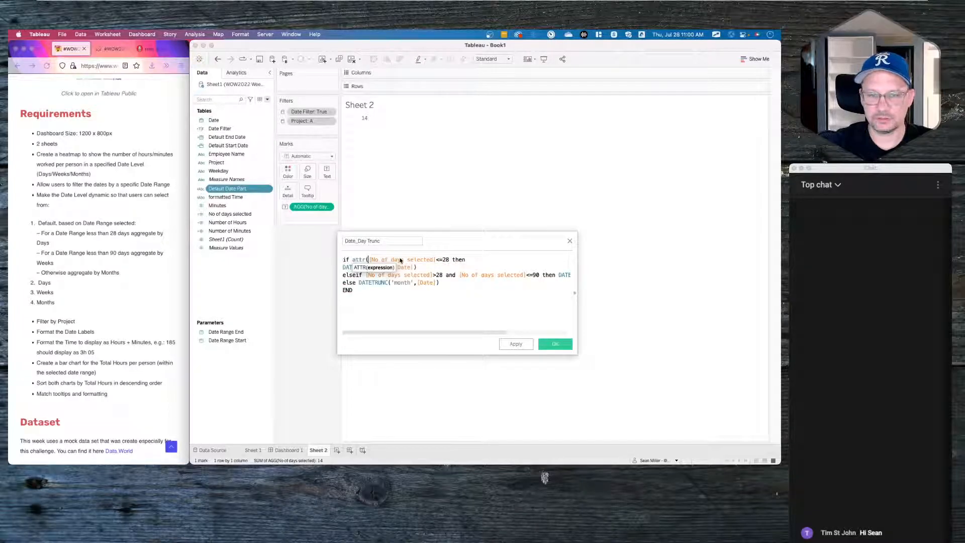
click(436, 260)
text())
click(365, 275)
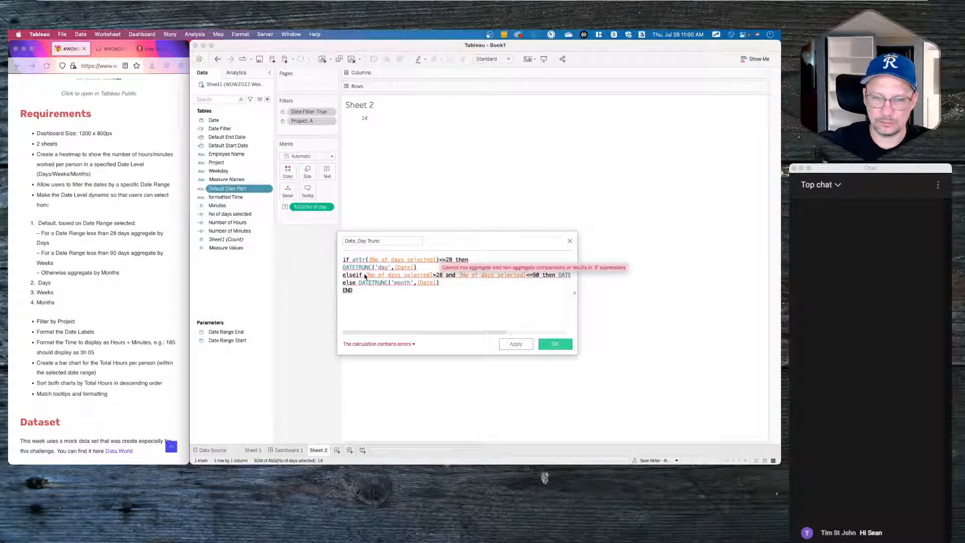
text(attr()
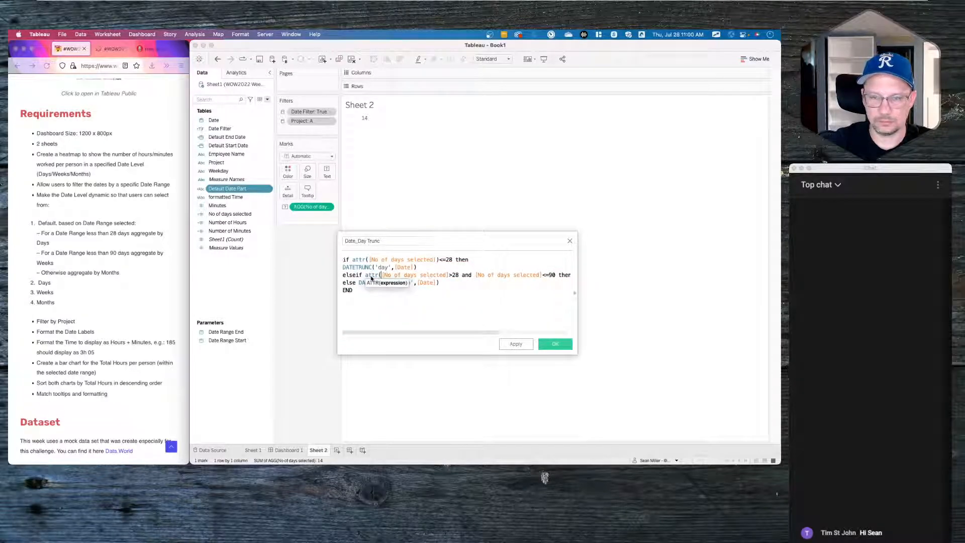
click(367, 260)
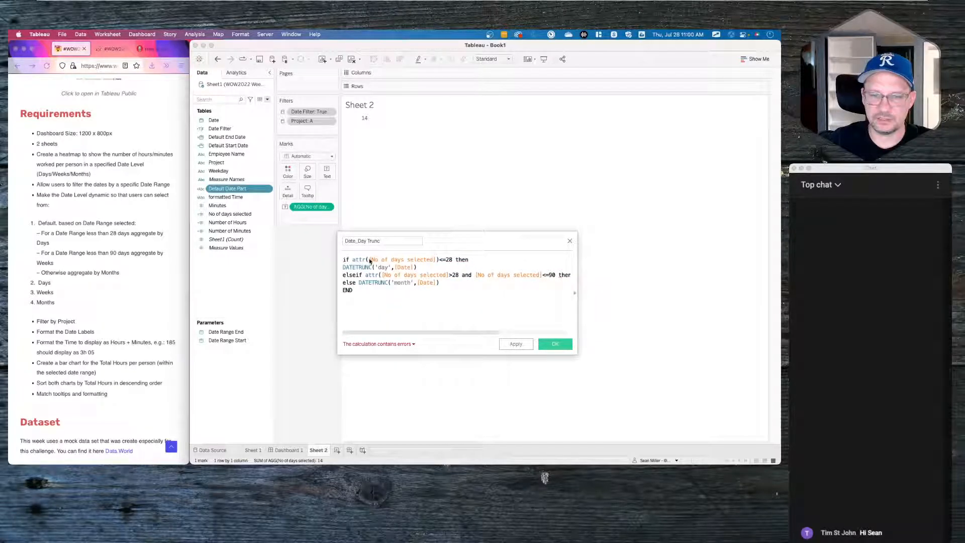
key(BackSpace)
key(BackSpace)
key(BackSpace)
key(BackSpace)
key(BackSpace)
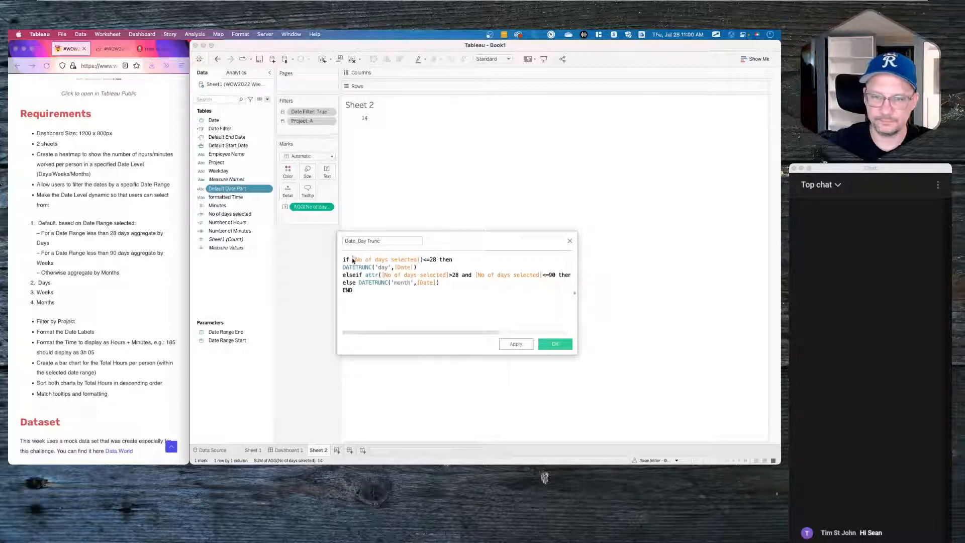
click(422, 260)
key(BackSpace)
click(367, 277)
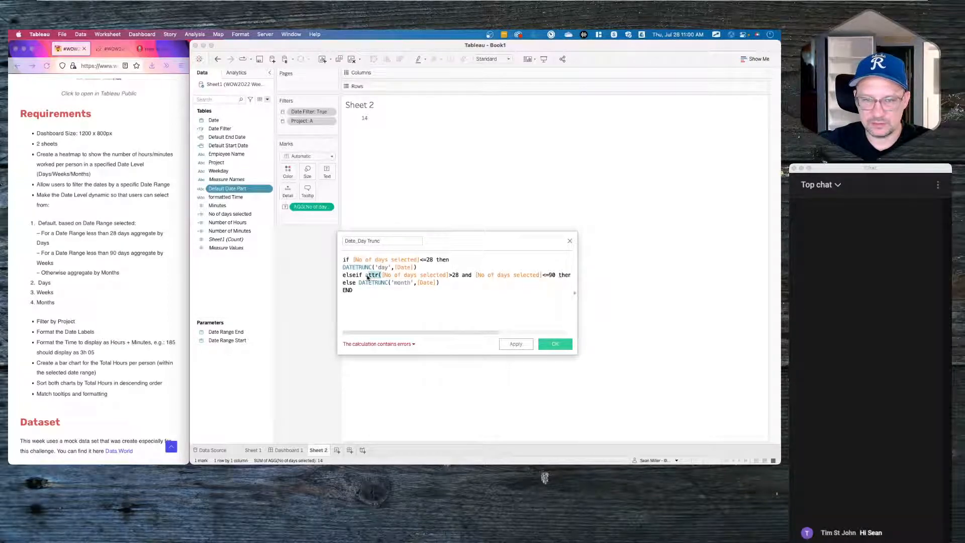
key(BackSpace)
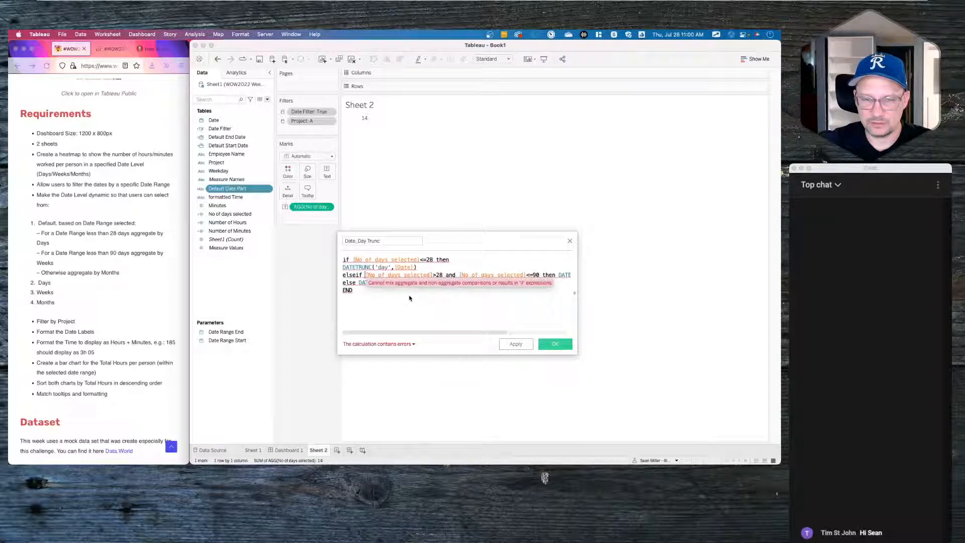
- Wrap [Date] in ATTR() in the day branch and copy the wrapped argument
click(396, 268)
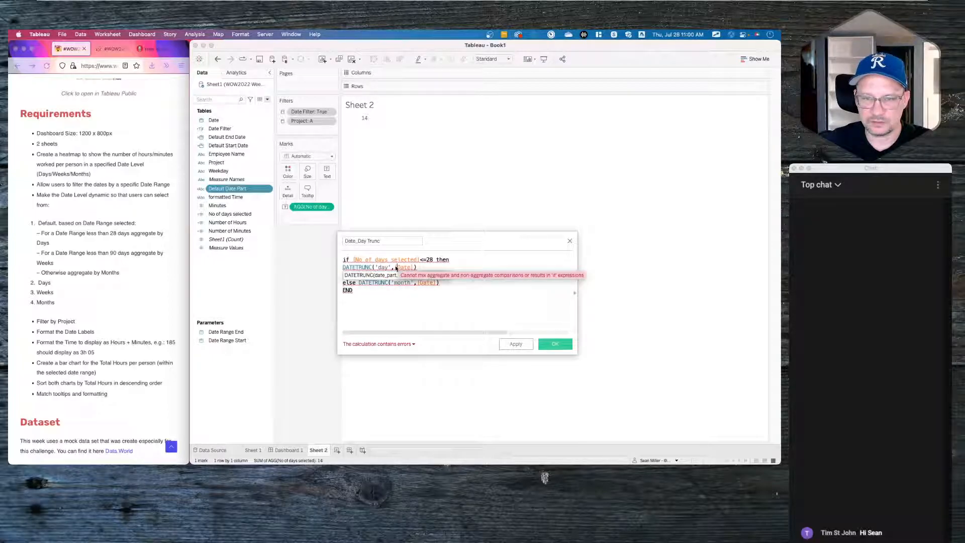
key(Left)
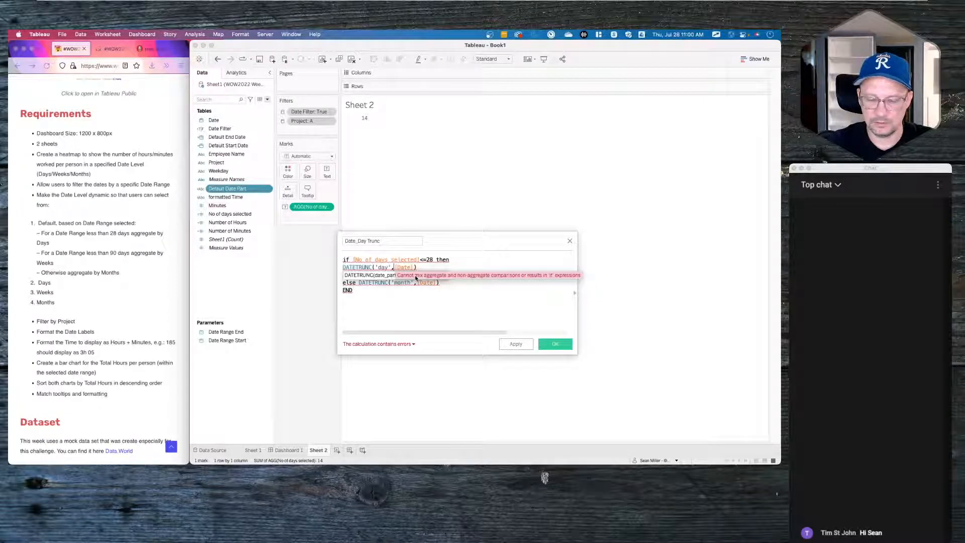
text(attr()
click(437, 267)
text(_)
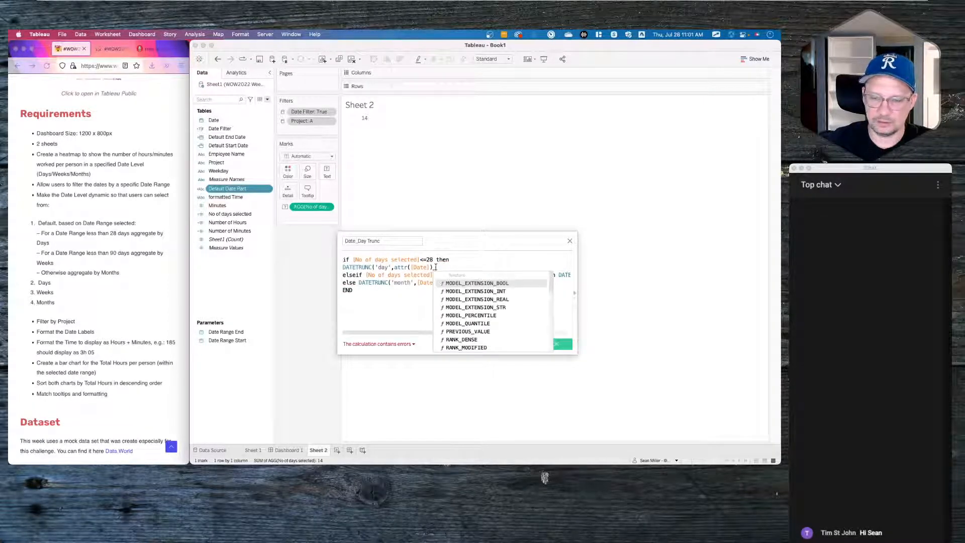
key(BackSpace)
text())
drag(435, 267, 396, 267)
key(super+c)
click(407, 315)
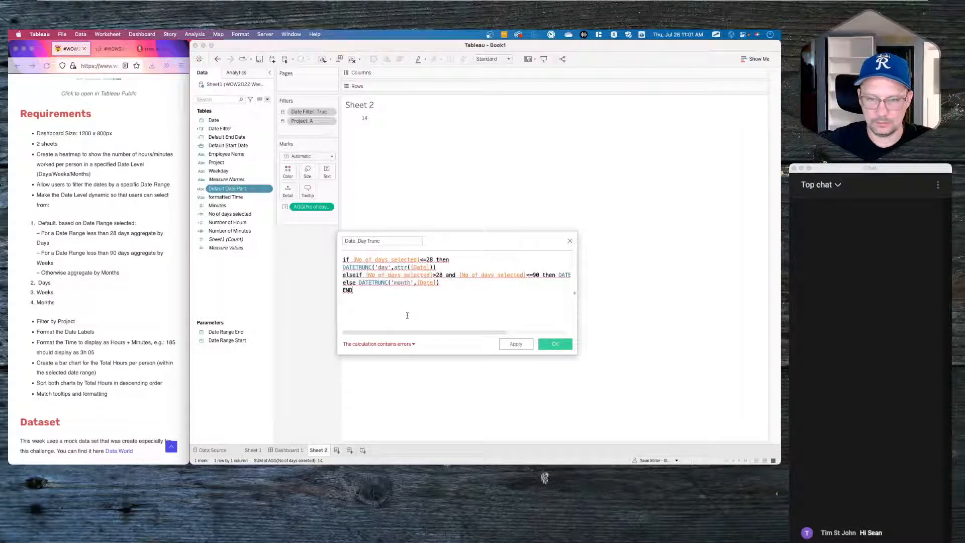
- Paste ATTR([Date]) into the month and week branches, removing a stray bracket
click(435, 283)
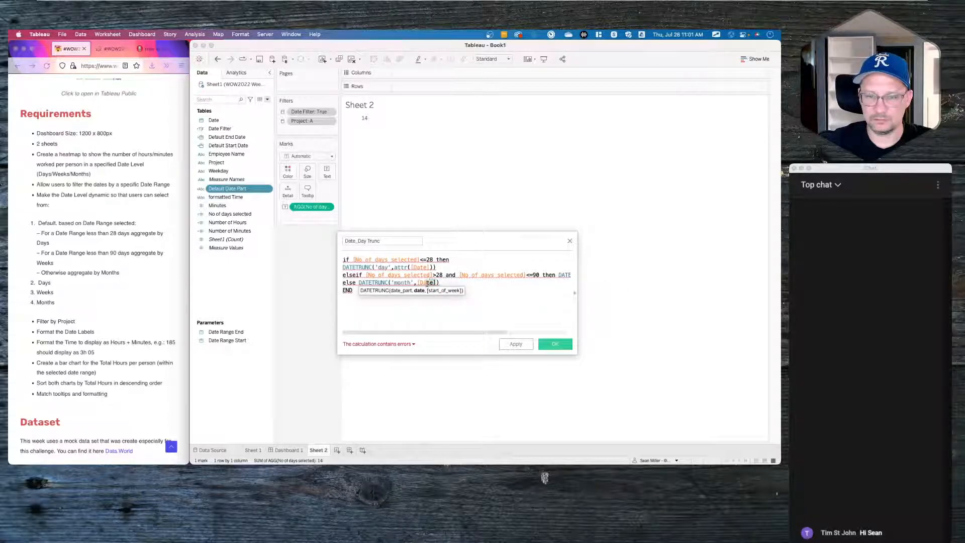
key(super+v)
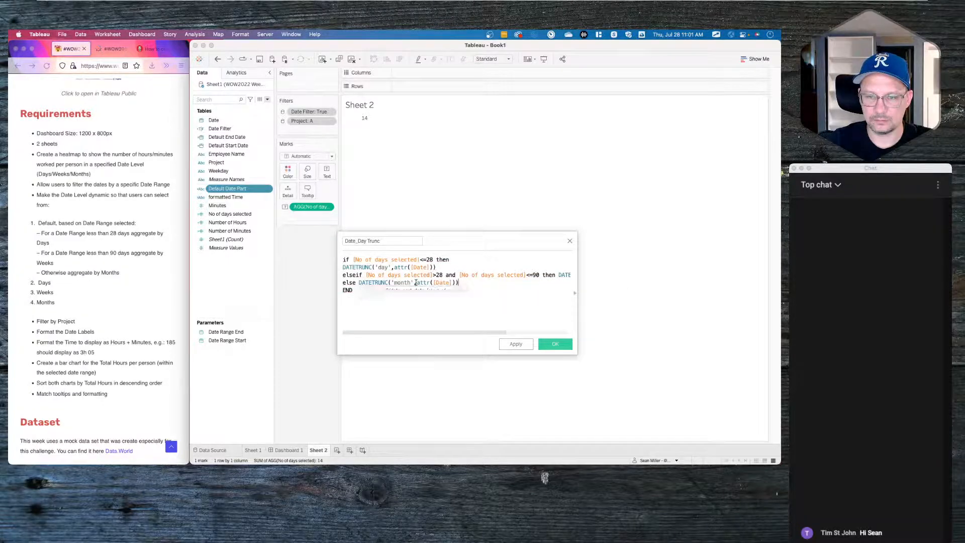
scroll(503, 286, right, 5)
drag(553, 276, 530, 274)
key(super+v)
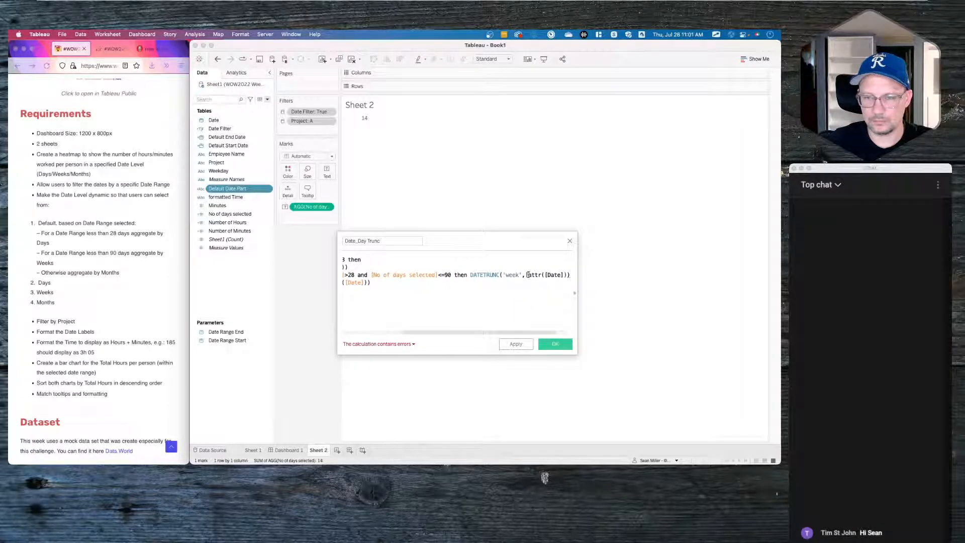
click(528, 275)
key(BackSpace)
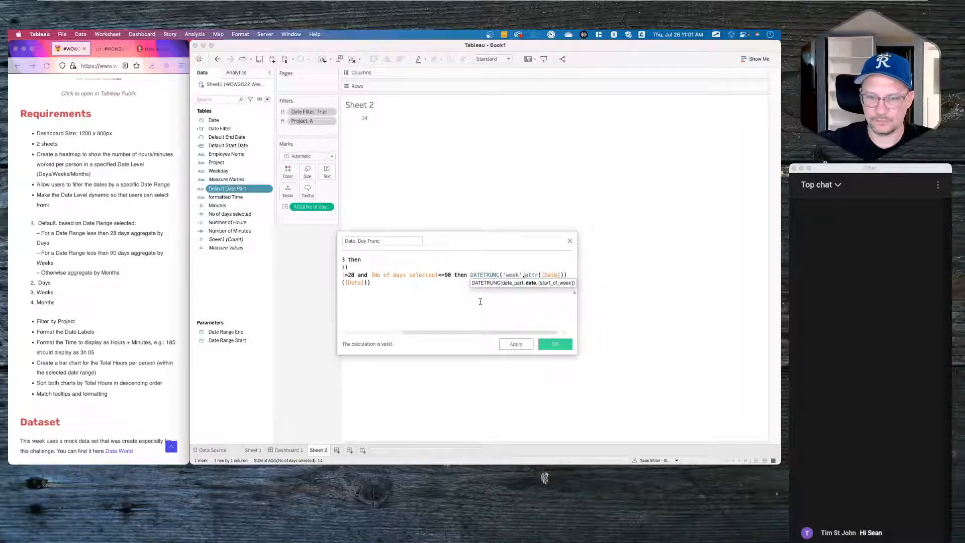
- Close the IF statement with END and save Date_Day Trunc
click(480, 302)
key(Return)
text(end)
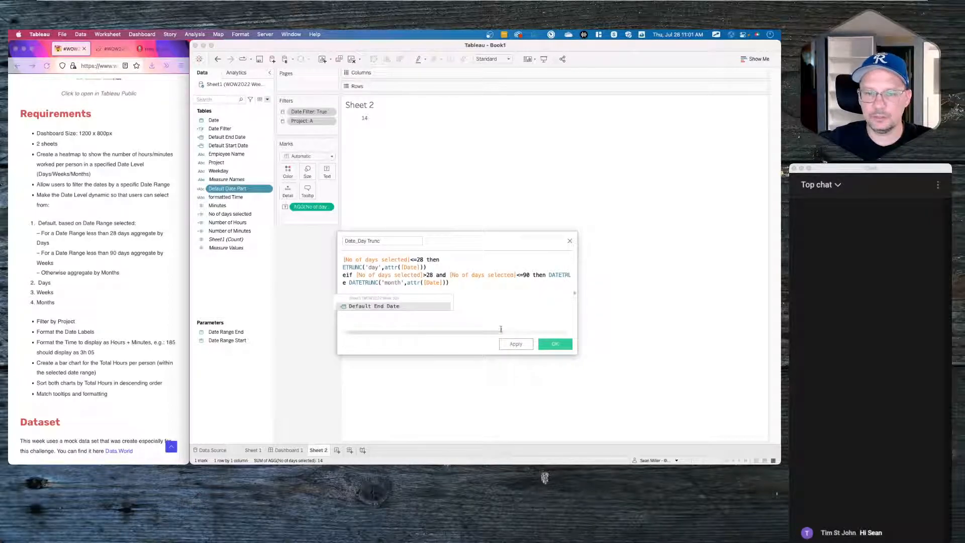
key(BackSpace)
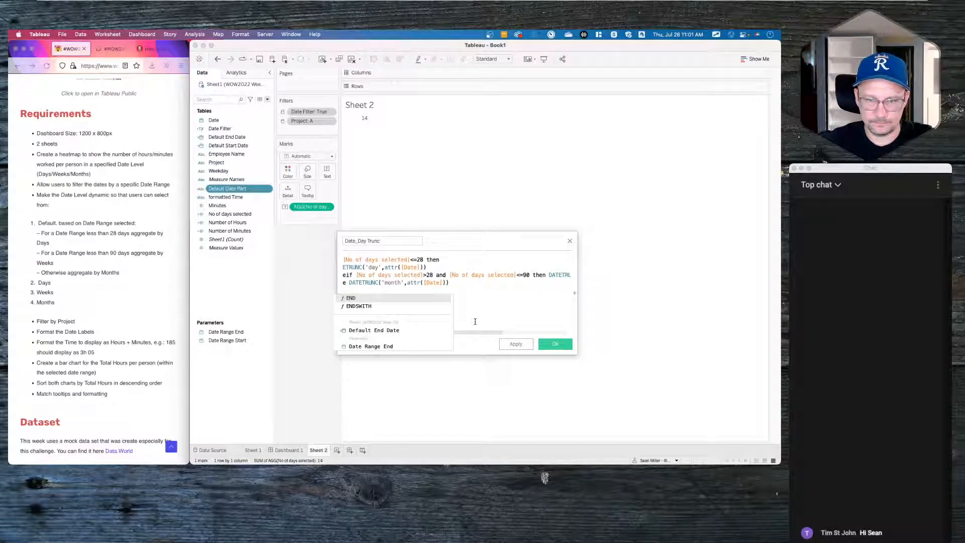
key(Return)
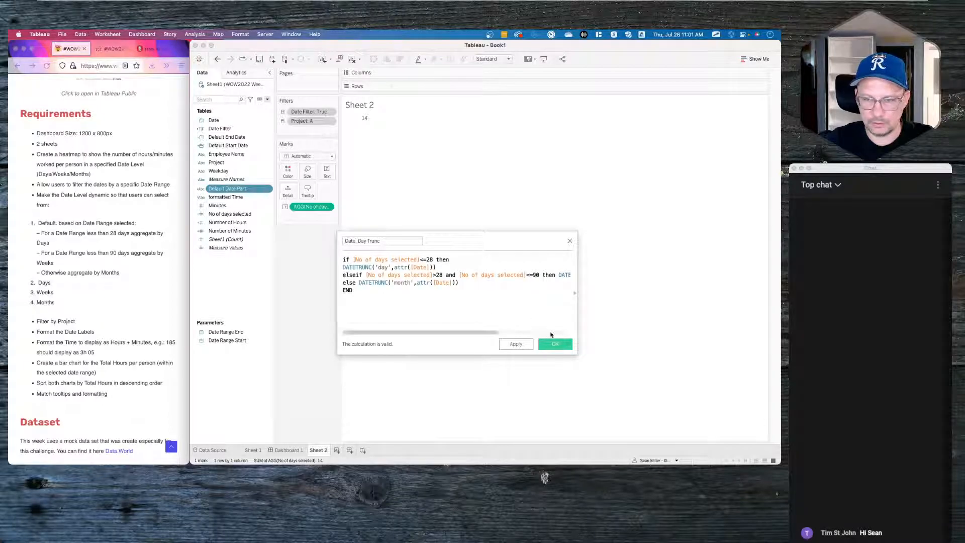
click(555, 344)
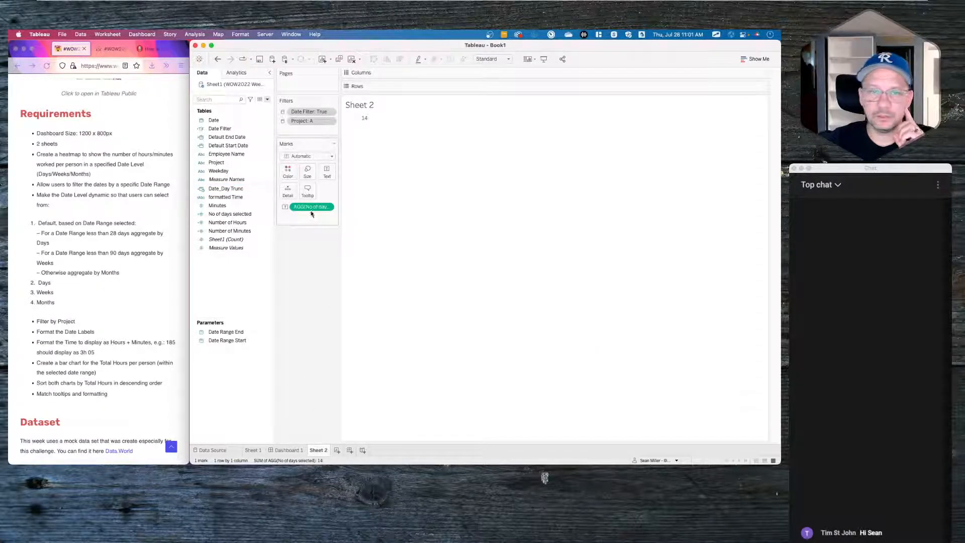
- Replace the days-count field in the view with Date_Day Trunc on Columns
drag(309, 207, 252, 280)
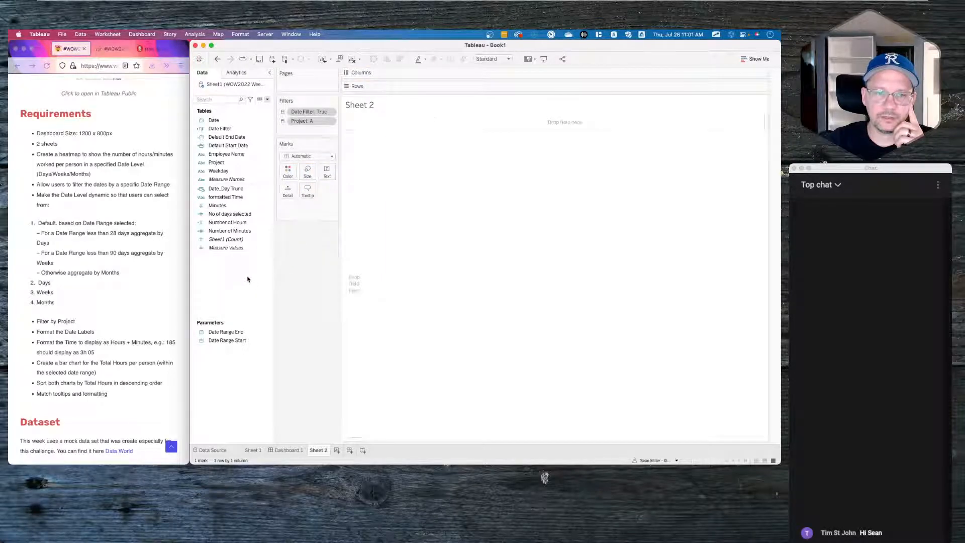
click(212, 191)
drag(216, 190, 243, 278)
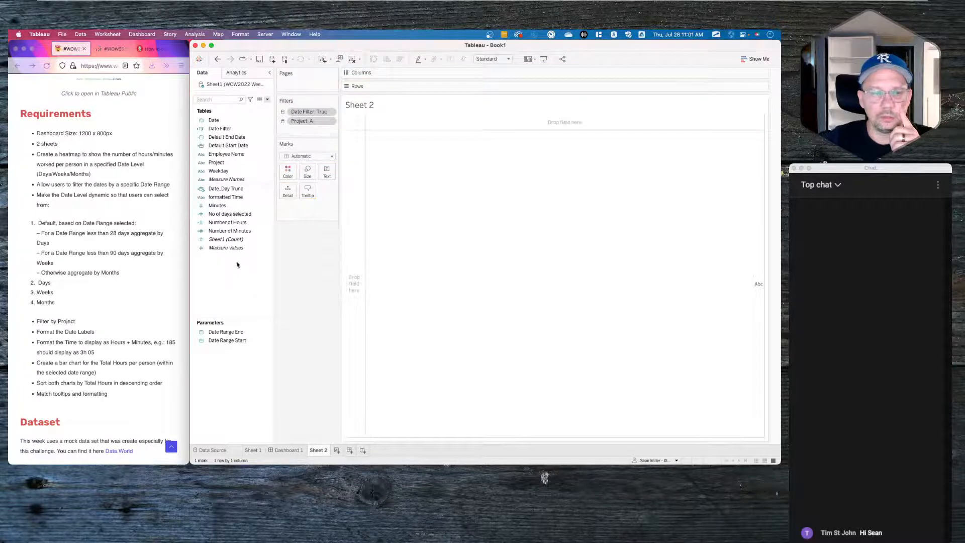
- Fix the parentheses around the MIN terms in No of days selected and save it
right_click(228, 215)
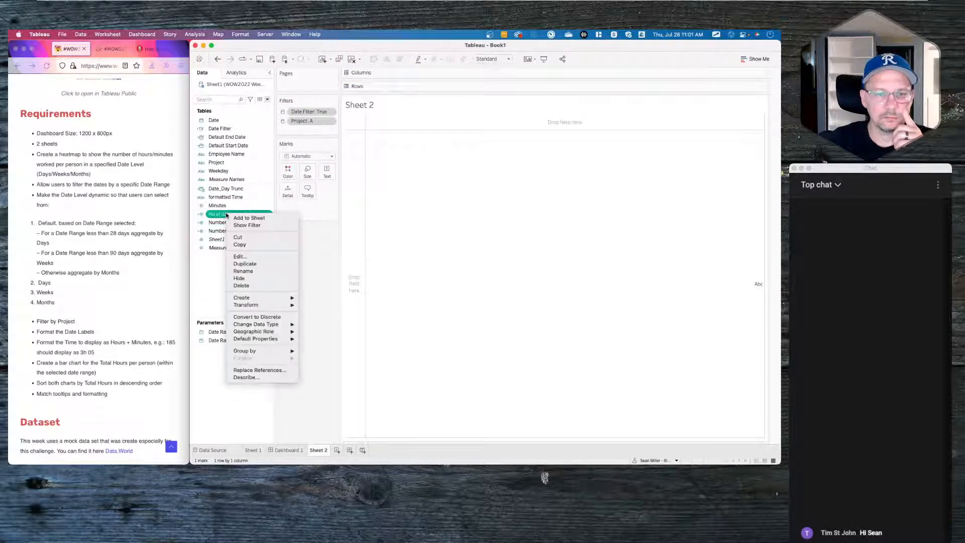
click(242, 257)
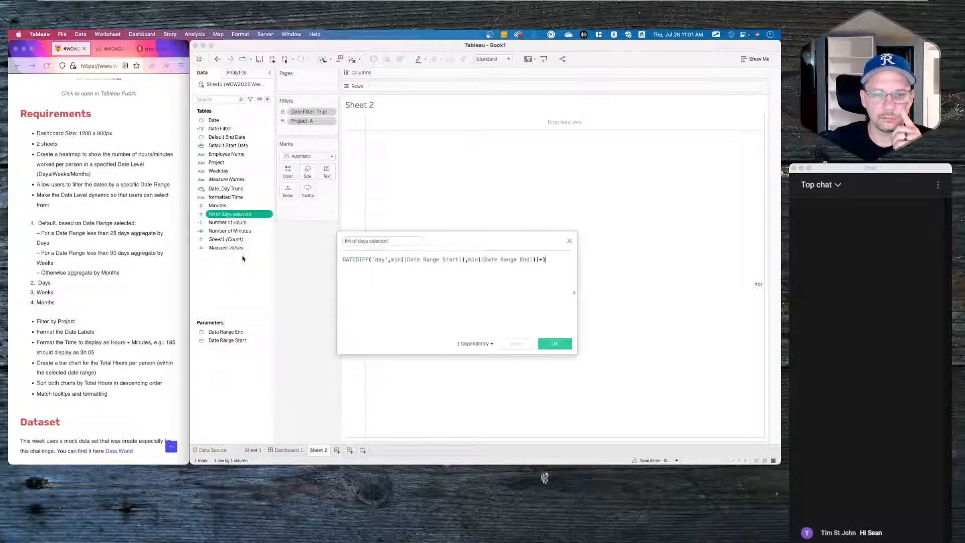
click(392, 260)
text(()
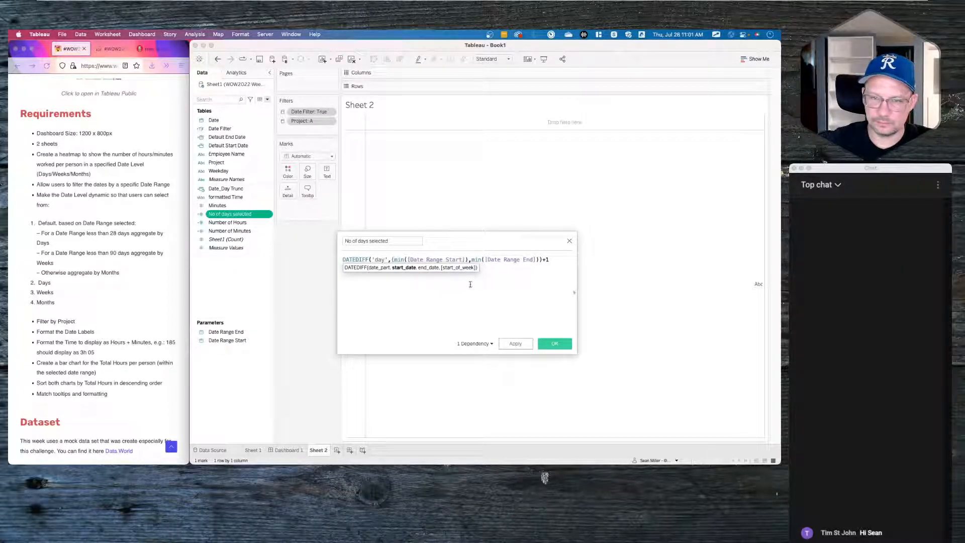
click(466, 259)
text())
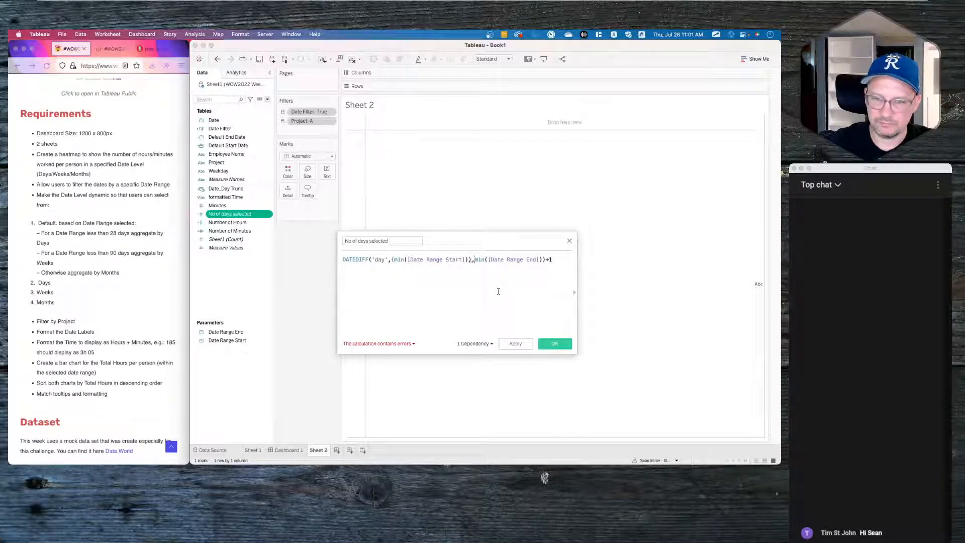
key(Right)
text(()
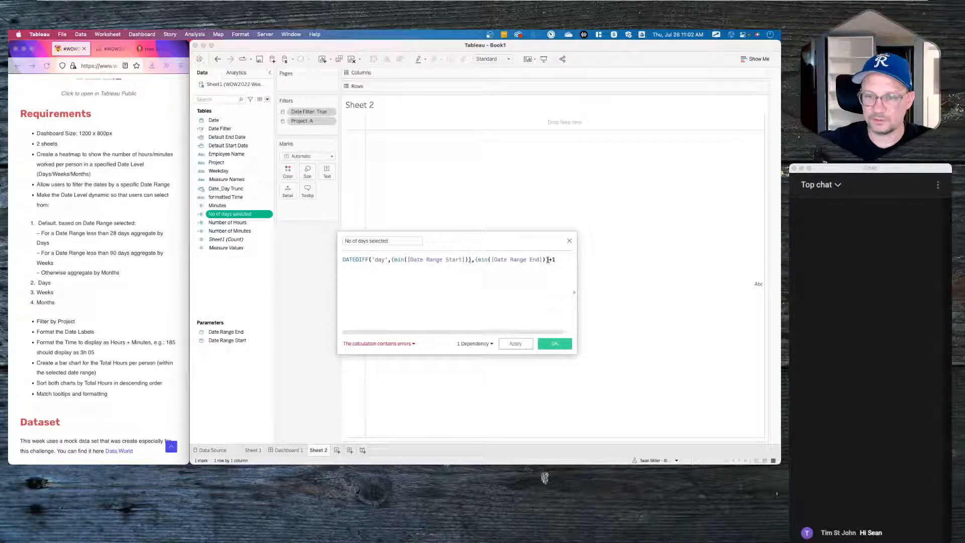
text())
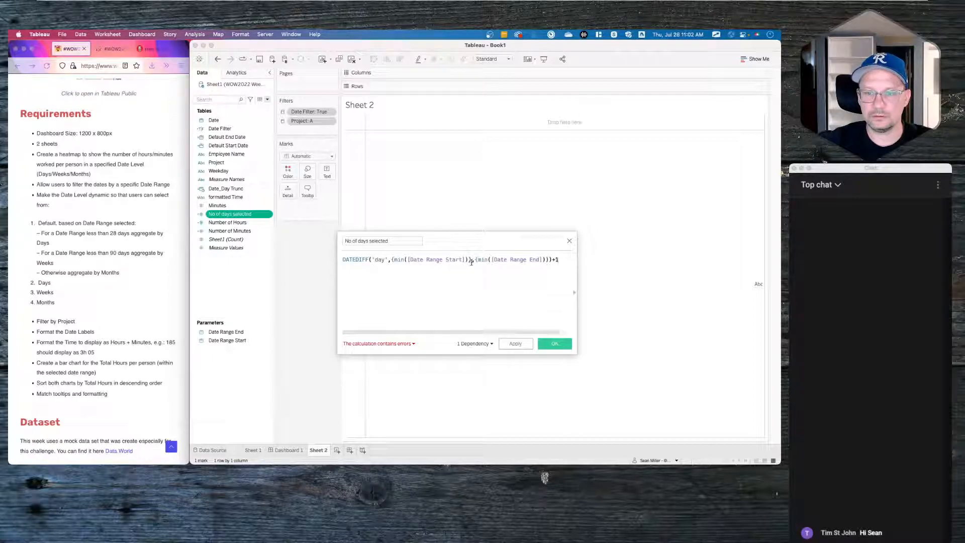
click(471, 259)
key(BackSpace)
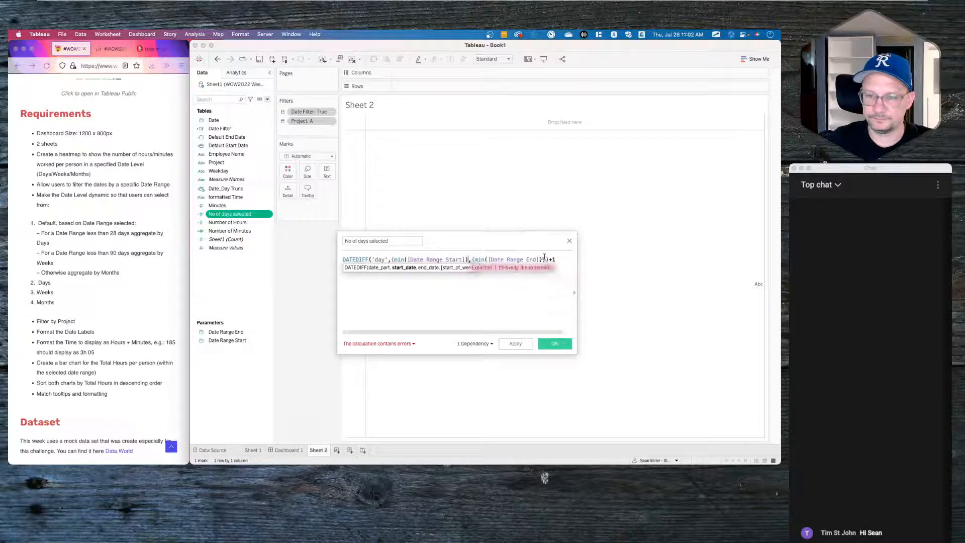
text(})
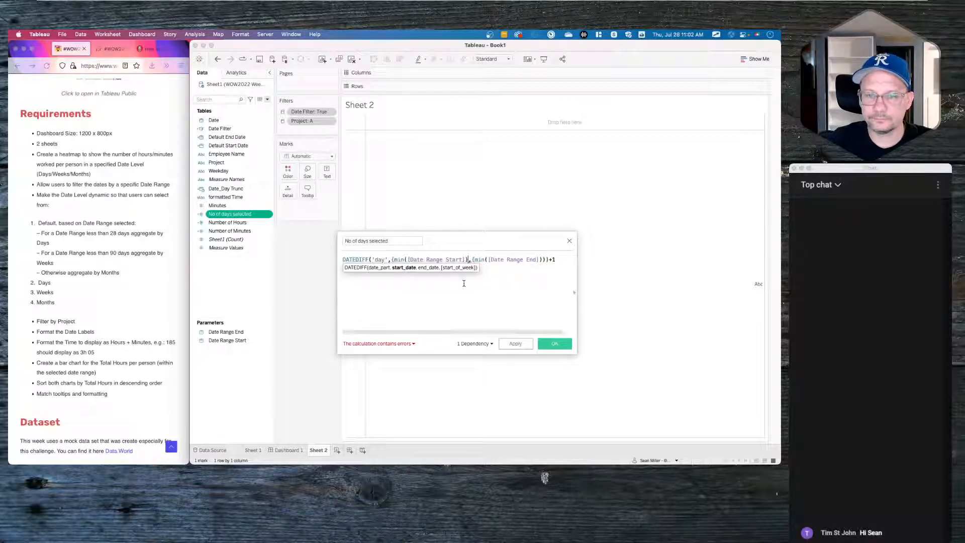
text(})
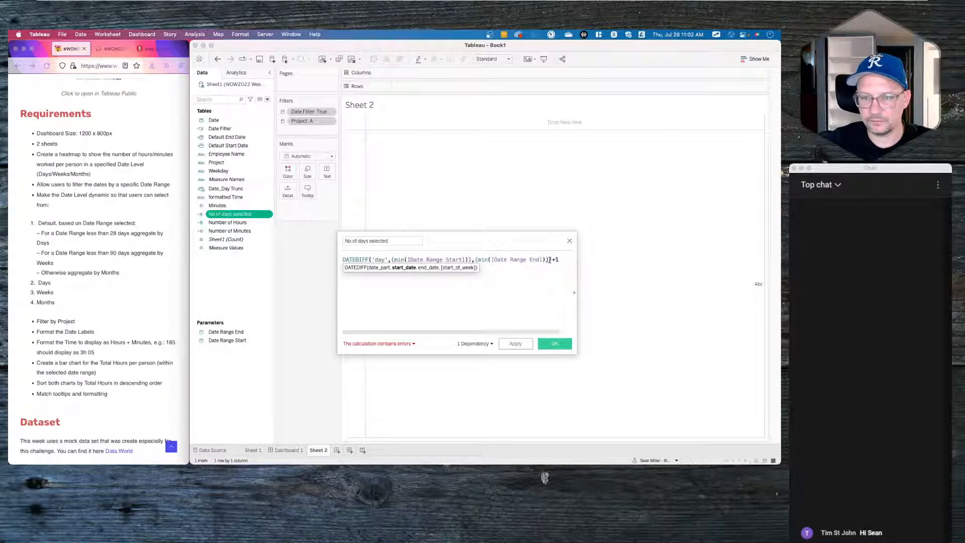
click(552, 260)
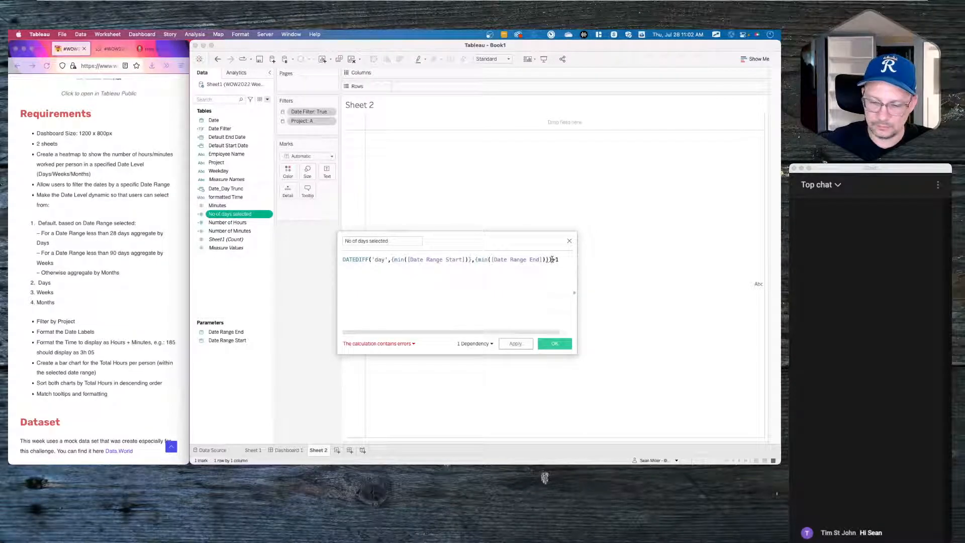
text())
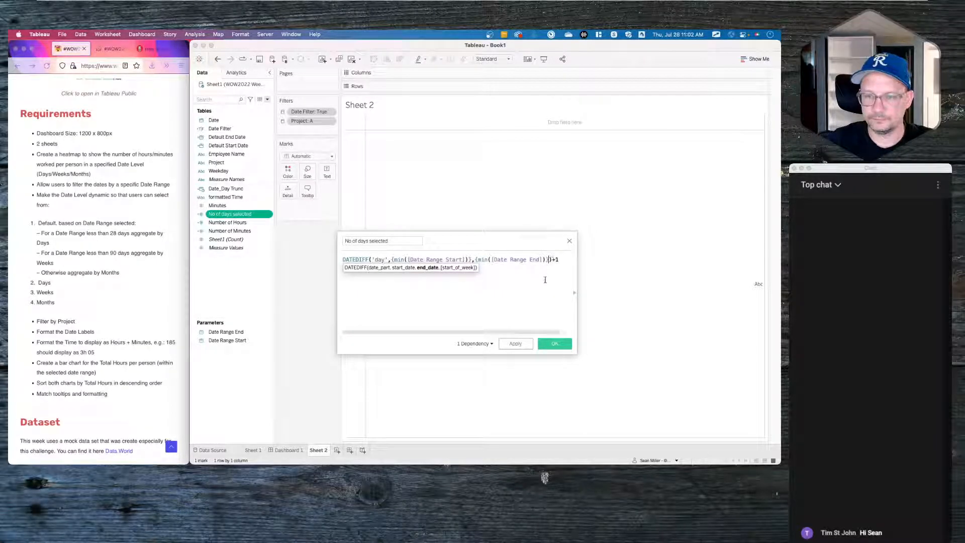
click(516, 344)
click(555, 343)
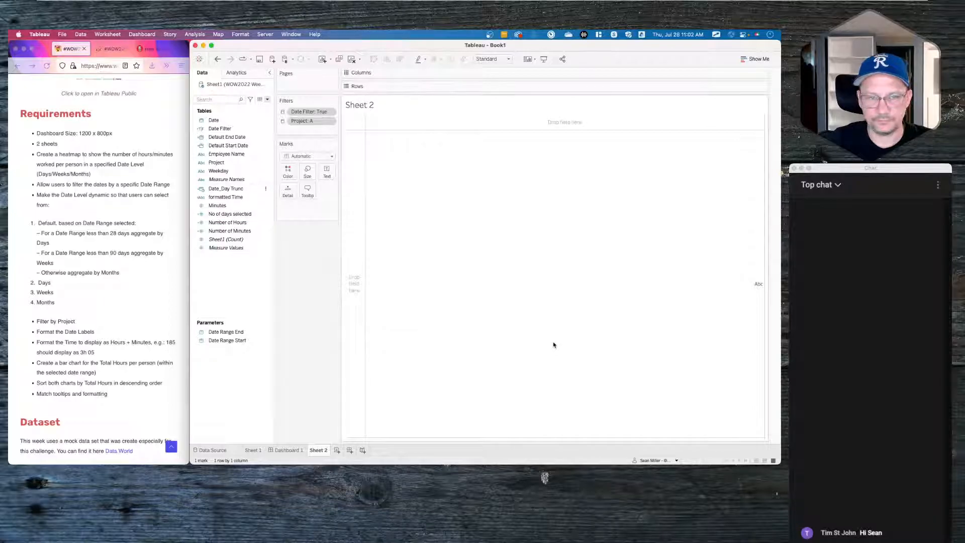
- Remove ATTR from the day, month and week branches of Date_Day Trunc and save
right_click(222, 189)
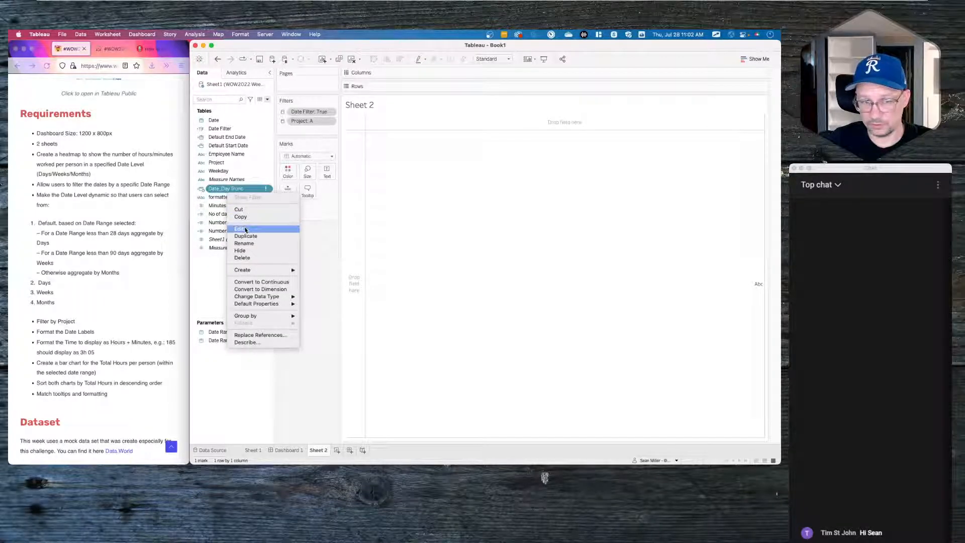
click(245, 230)
double_click(403, 267)
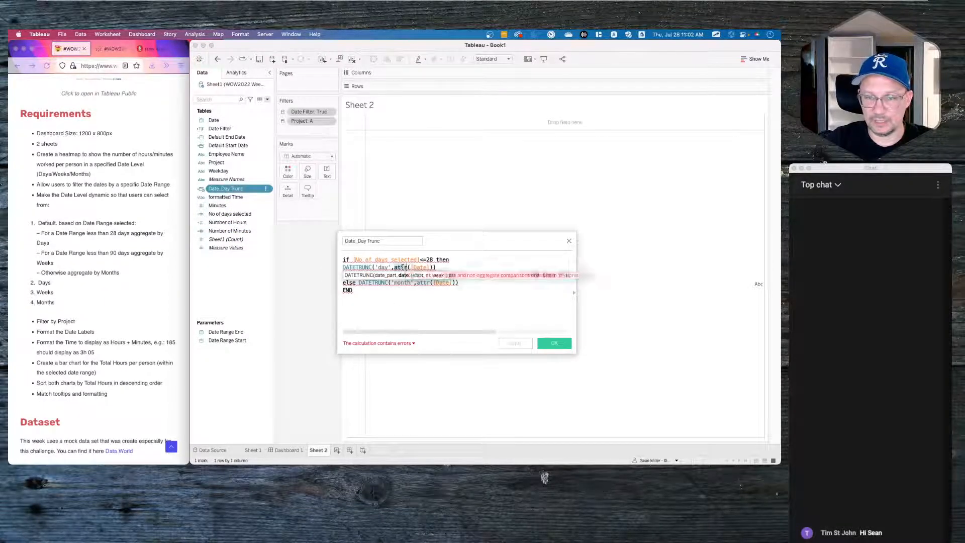
key(BackSpace)
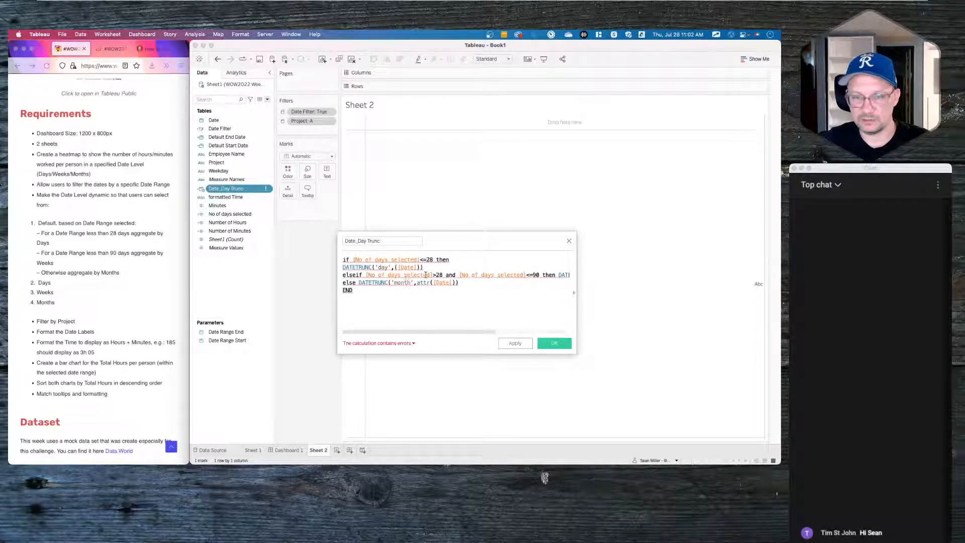
double_click(426, 283)
key(BackSpace)
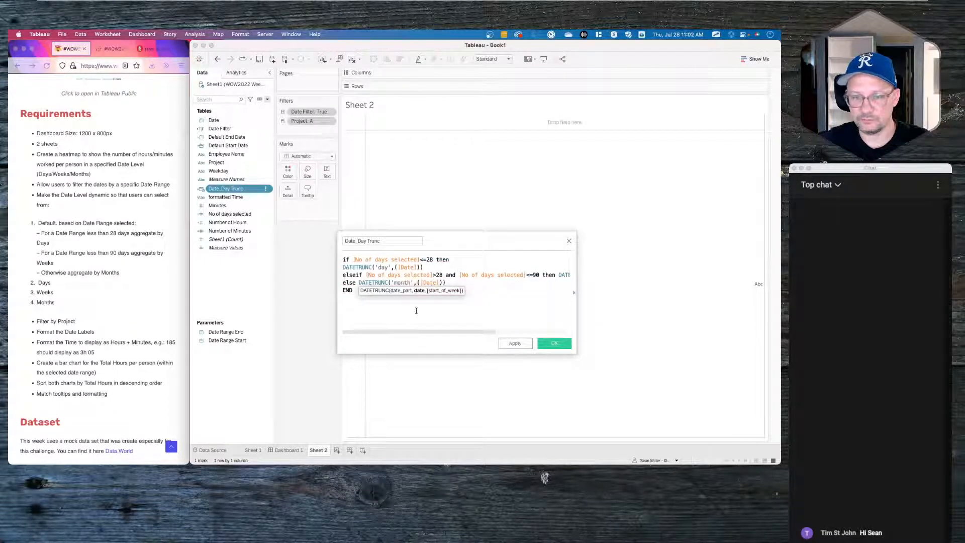
drag(424, 333, 590, 319)
double_click(517, 276)
key(BackSpace)
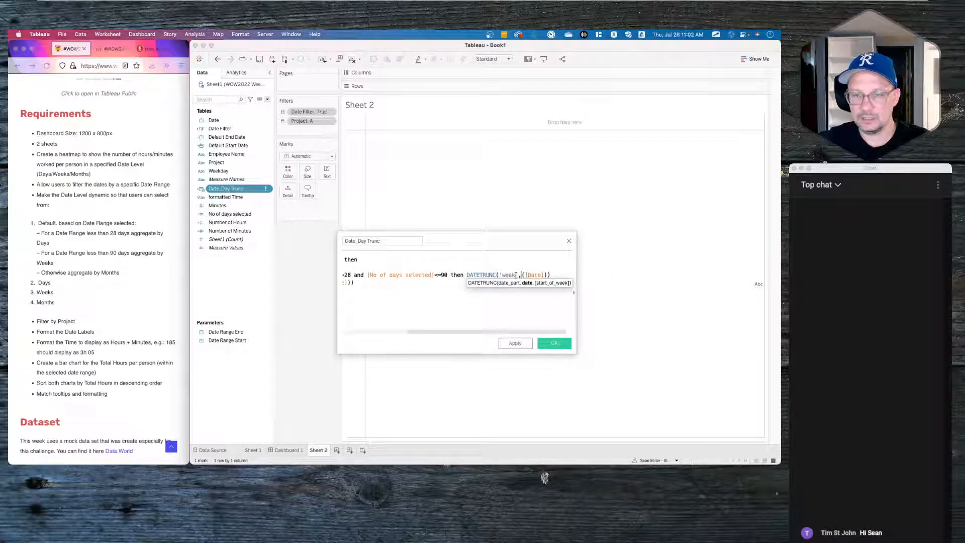
scroll(478, 306, left, 6)
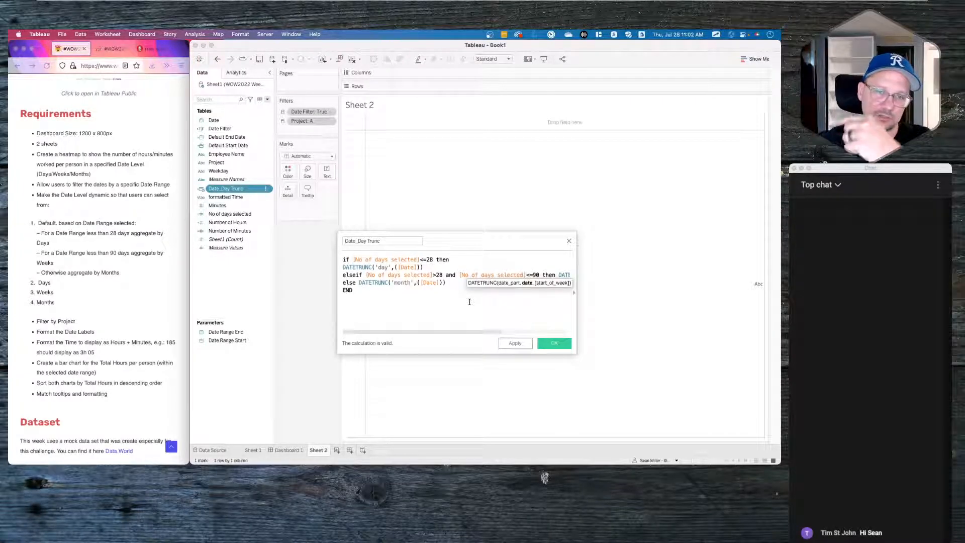
click(521, 345)
click(554, 344)
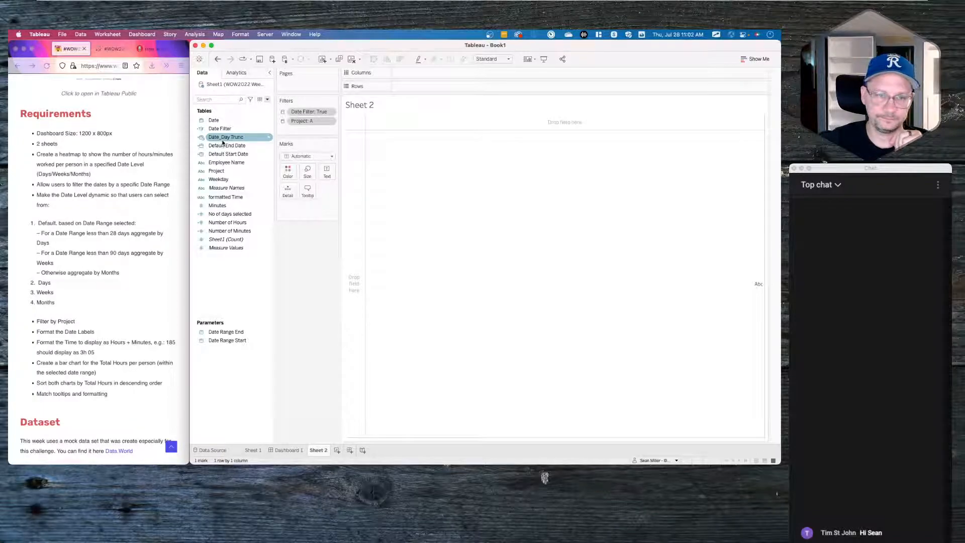
- Place Date_Day Trunc on Columns as a continuous Exact Date axis
drag(223, 139, 445, 76)
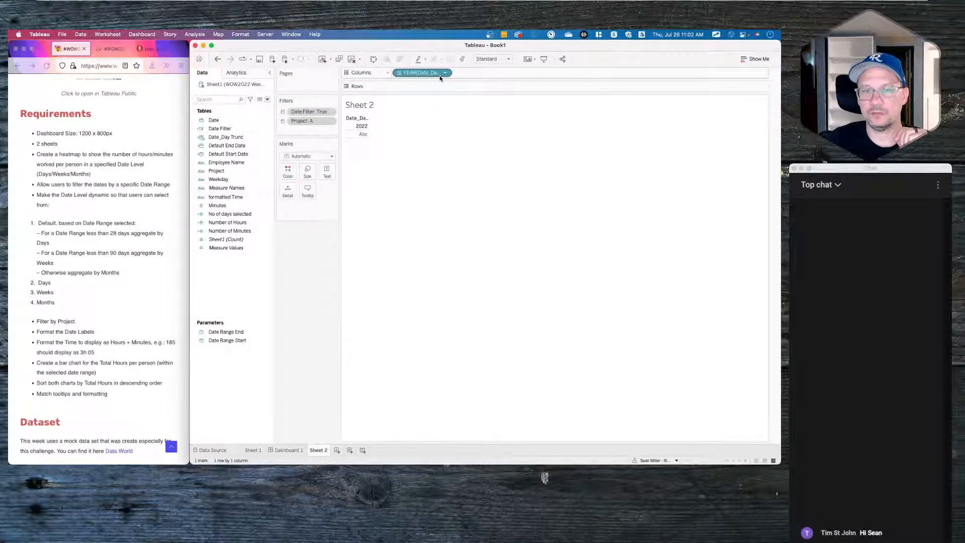
click(446, 74)
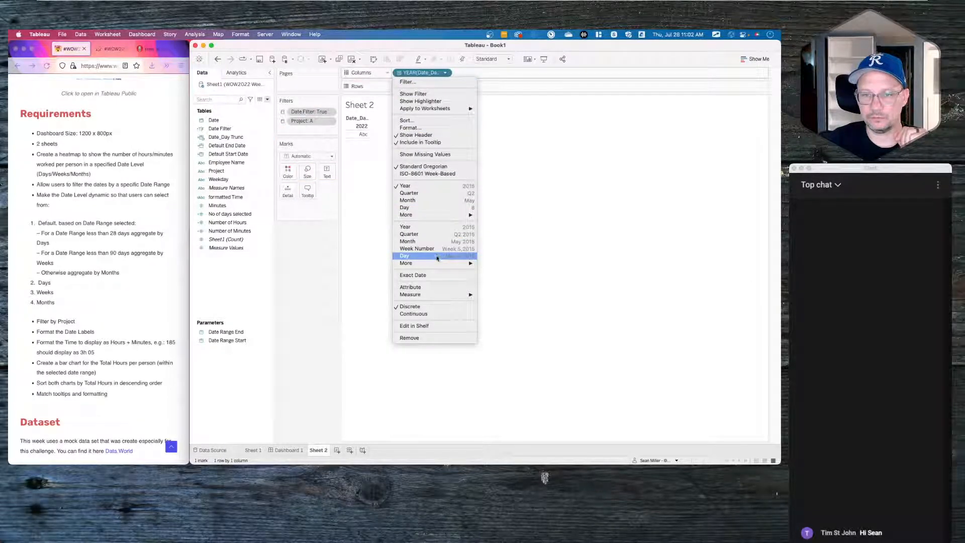
click(432, 275)
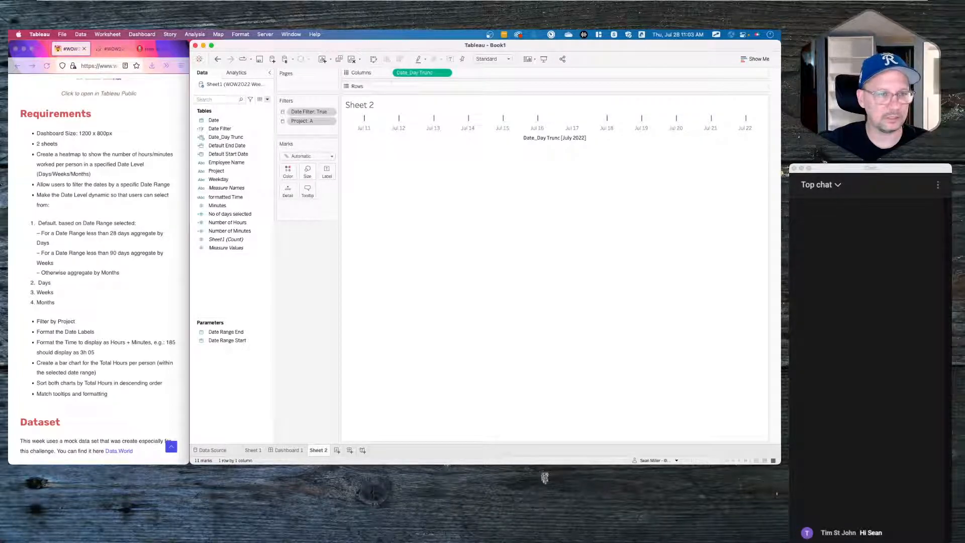
- Check the finished Tableau Public reference dashboard and reload the page
scroll(81, 168, up, 5)
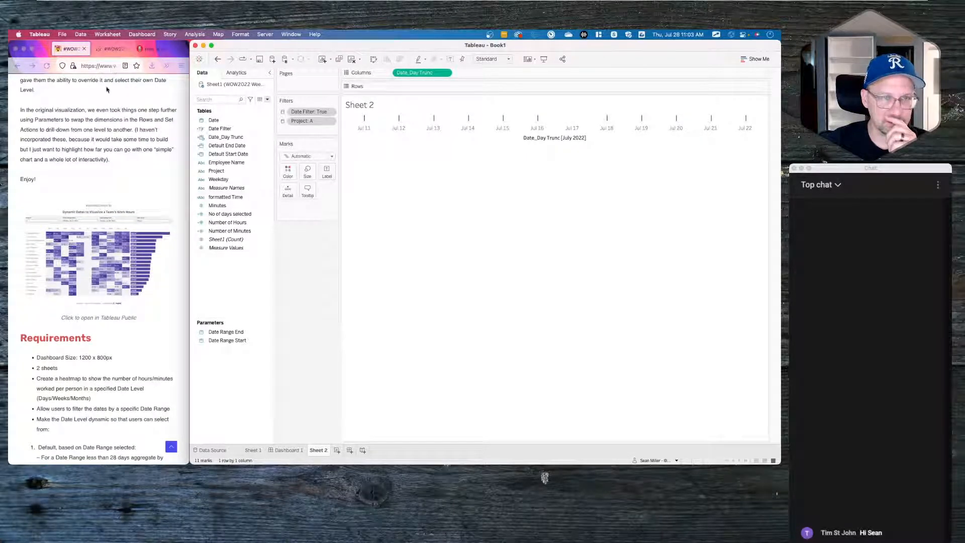
click(112, 48)
click(112, 48)
mouse_move(179, 258)
mouse_move(129, 287)
mouse_move(129, 339)
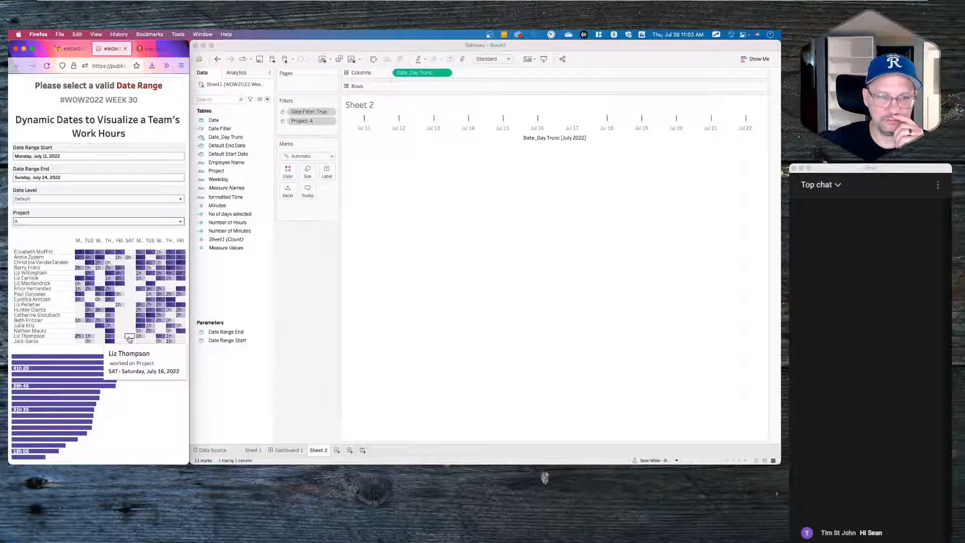
key(super+r)
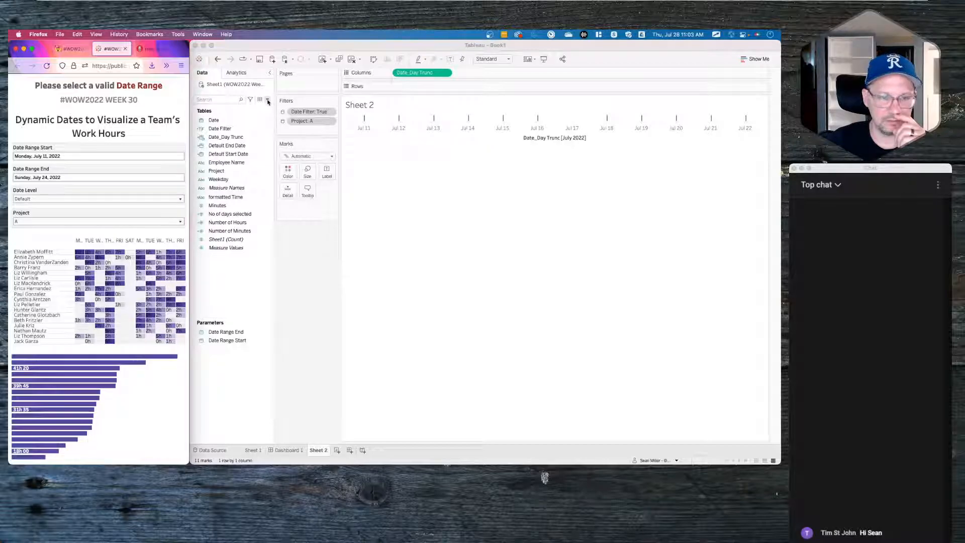
- Start a new calculated field, then discard it without saving
right_click(221, 280)
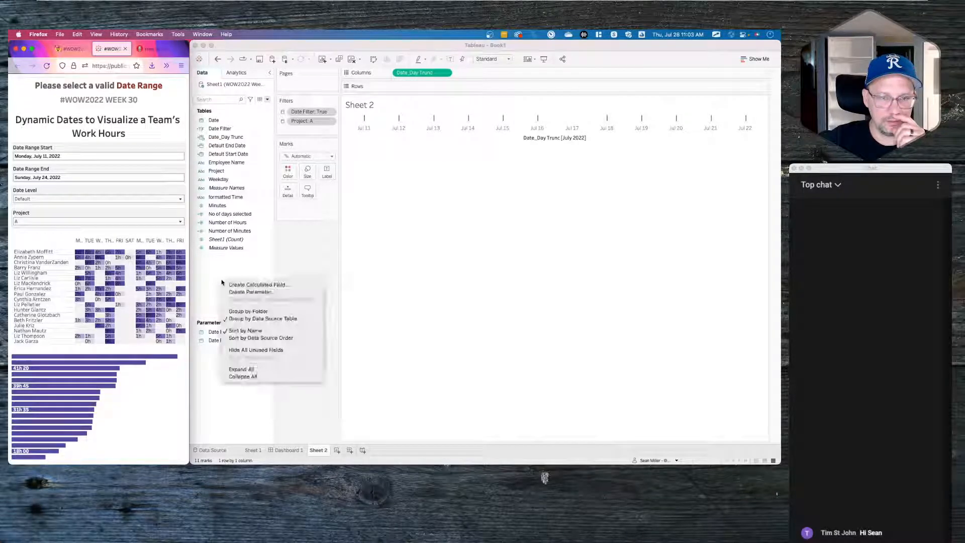
click(227, 283)
text(Date)
key(BackSpace)
key(BackSpace)
key(BackSpace)
key(BackSpace)
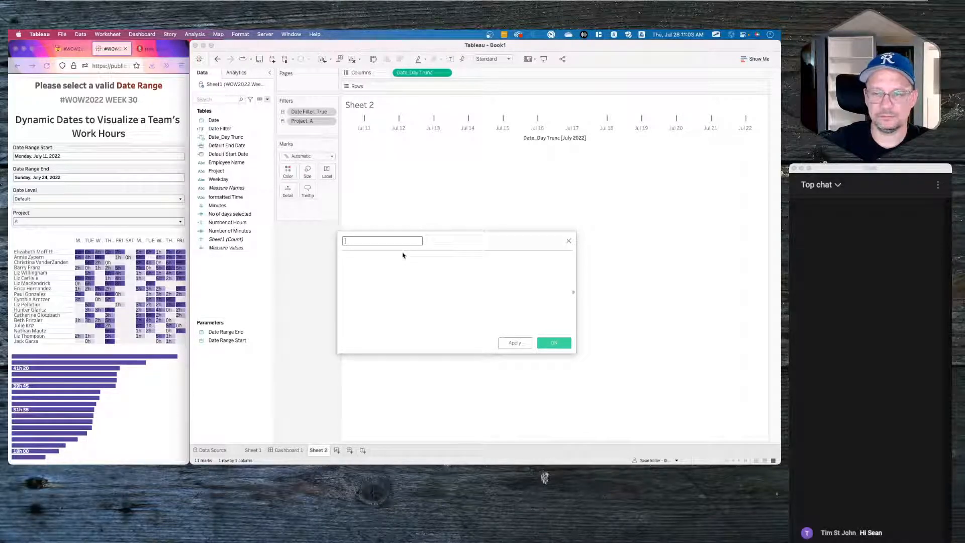
click(568, 241)
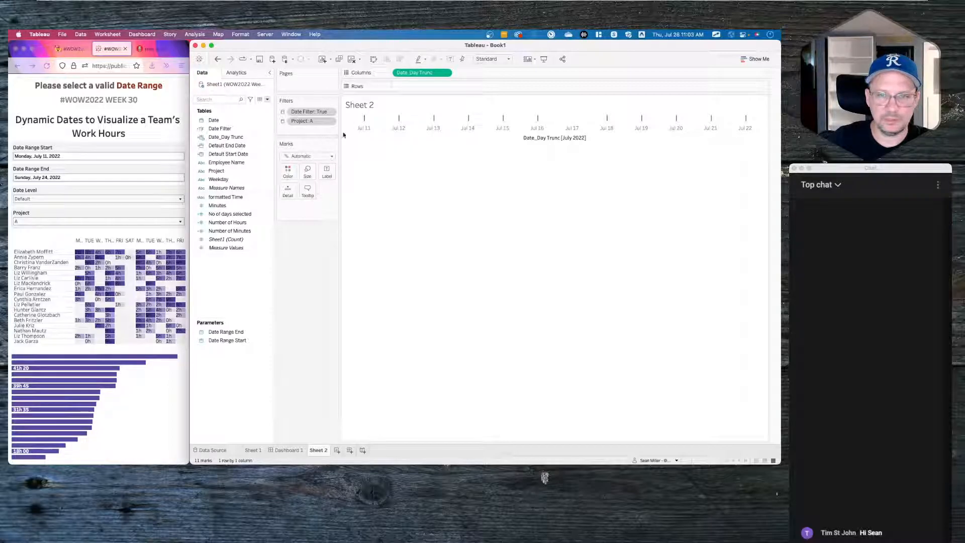
- Keep Date_Day Trunc as Exact Date and change its data type to Date & Time
mouse_move(365, 121)
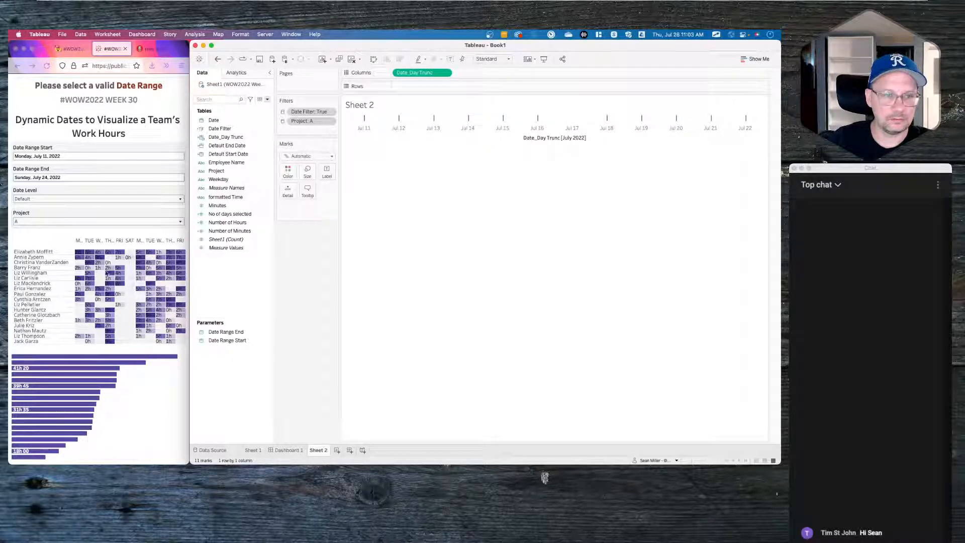
click(444, 72)
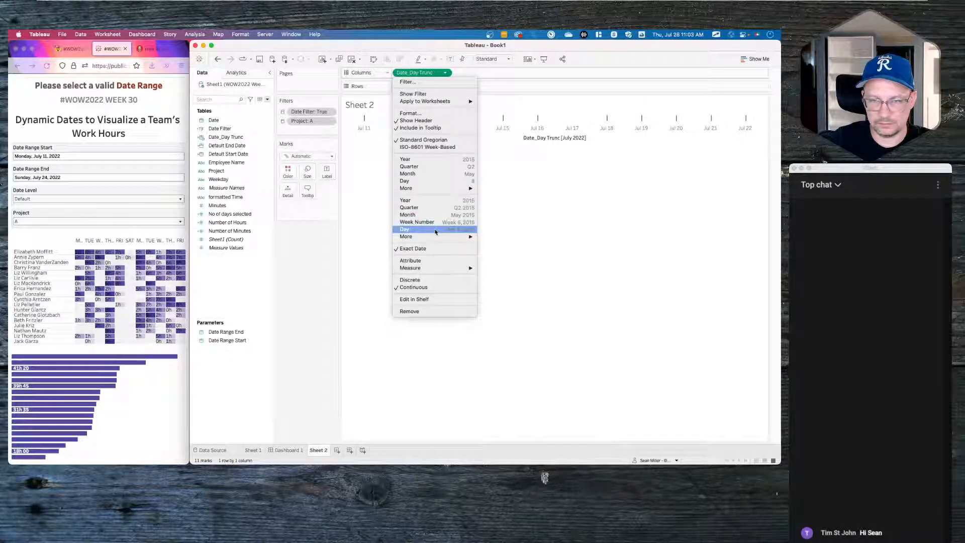
click(425, 250)
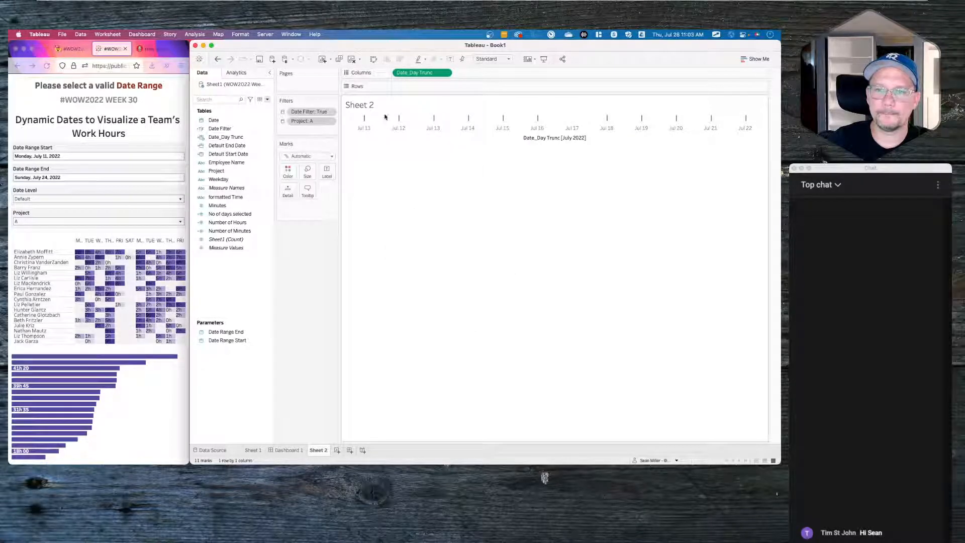
click(201, 137)
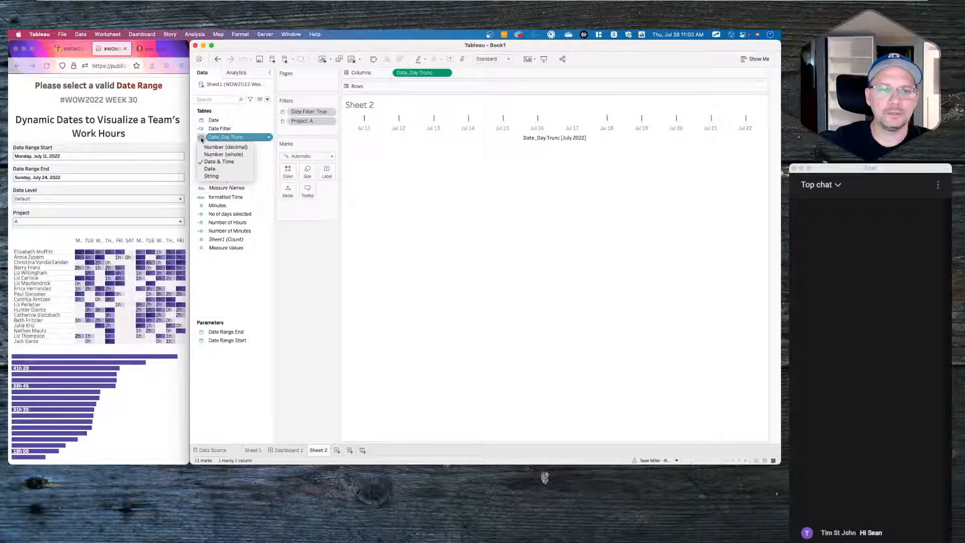
click(218, 162)
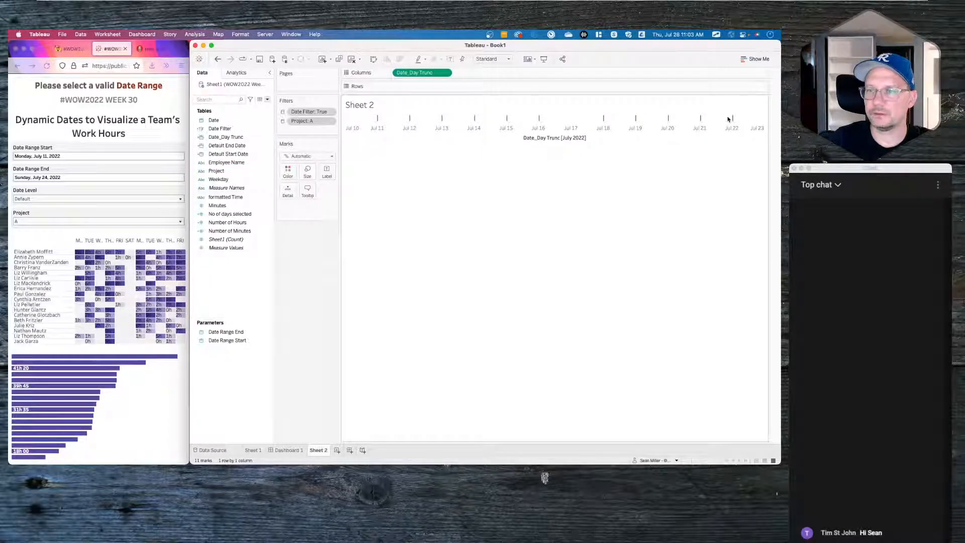
right_click(228, 266)
click(263, 258)
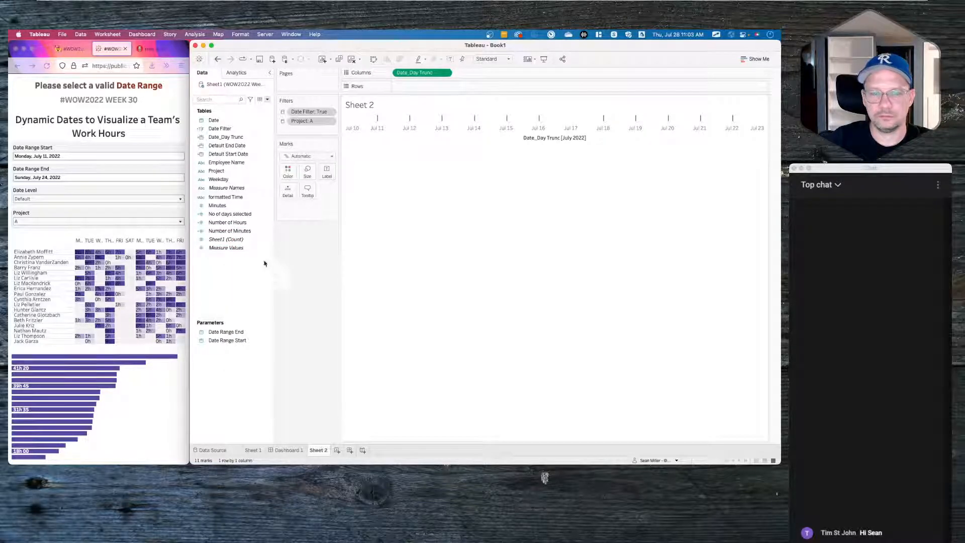
- Create Calculation1 with the formula DATENAME('weekday',[Date_Day Trunc]) and save it
right_click(234, 294)
click(250, 297)
text(datead)
key(BackSpace)
key(BackSpace)
text(name)
key(Return)
text('week)
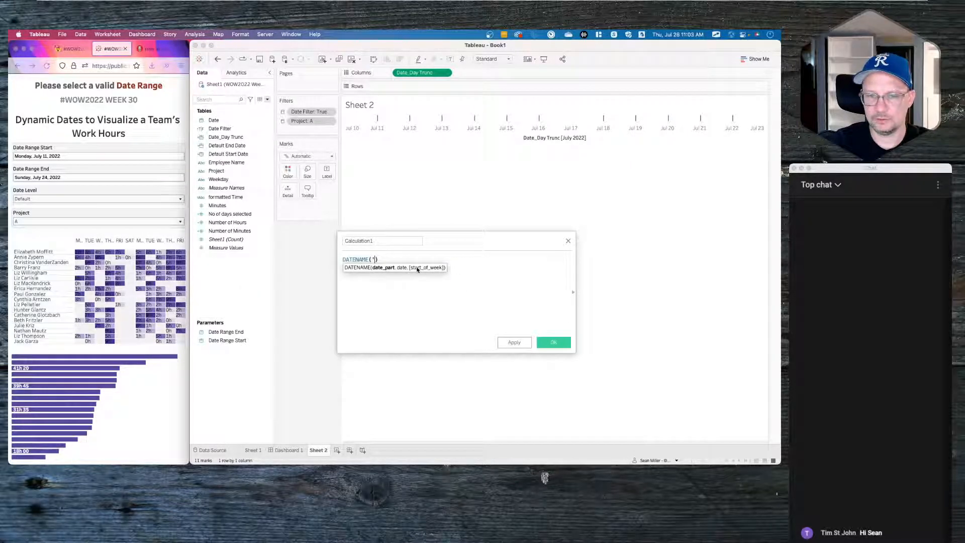
text(day',)
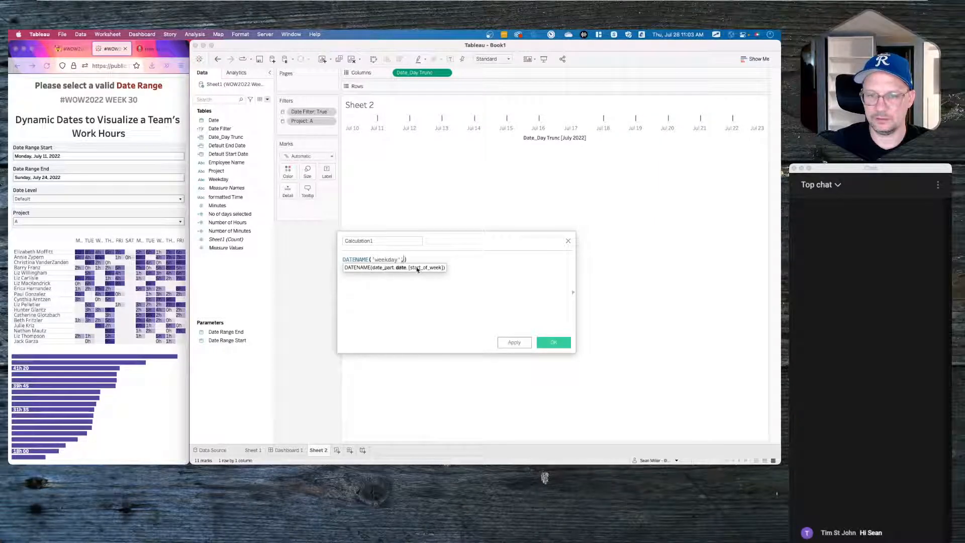
text(date)
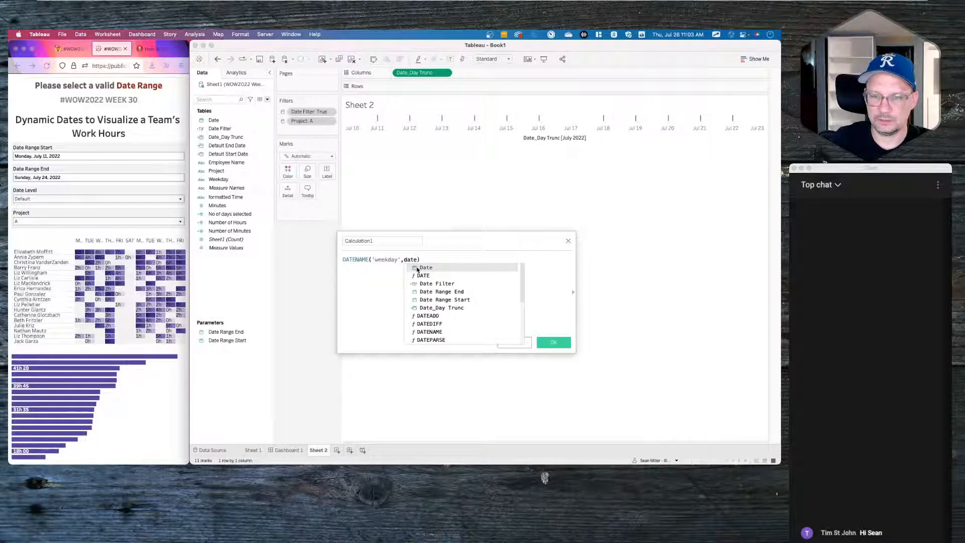
key(Down)
key(Down)
key(Down)
key(Down)
key(Down)
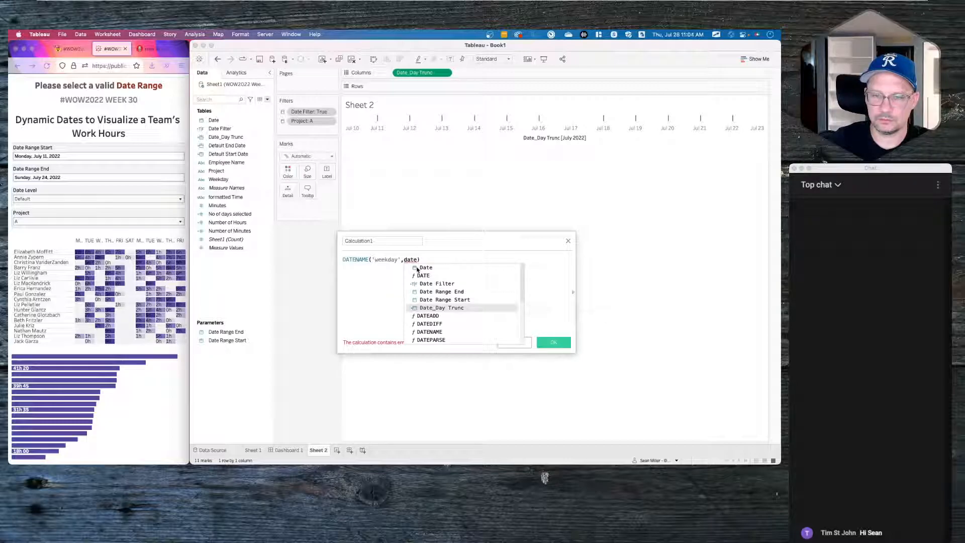
key(Return)
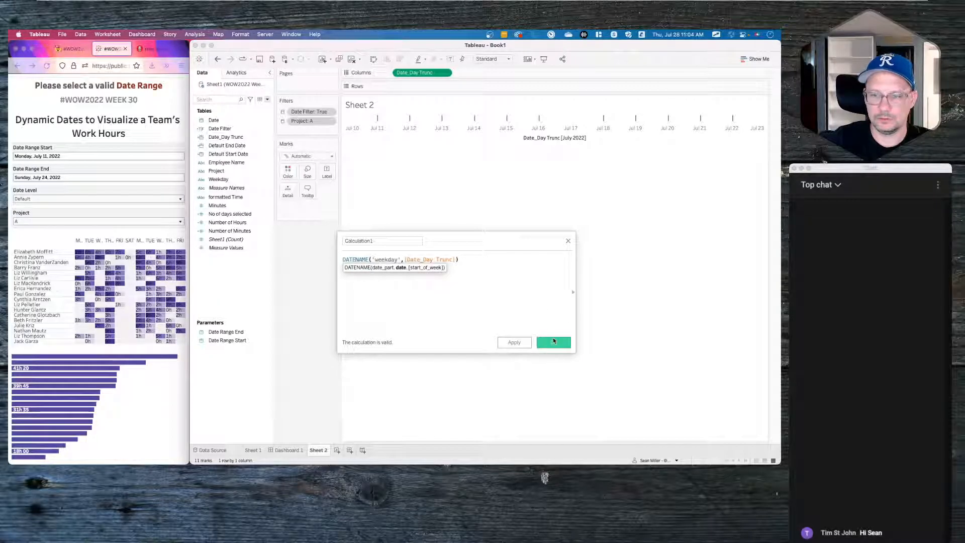
click(553, 342)
drag(227, 121, 310, 280)
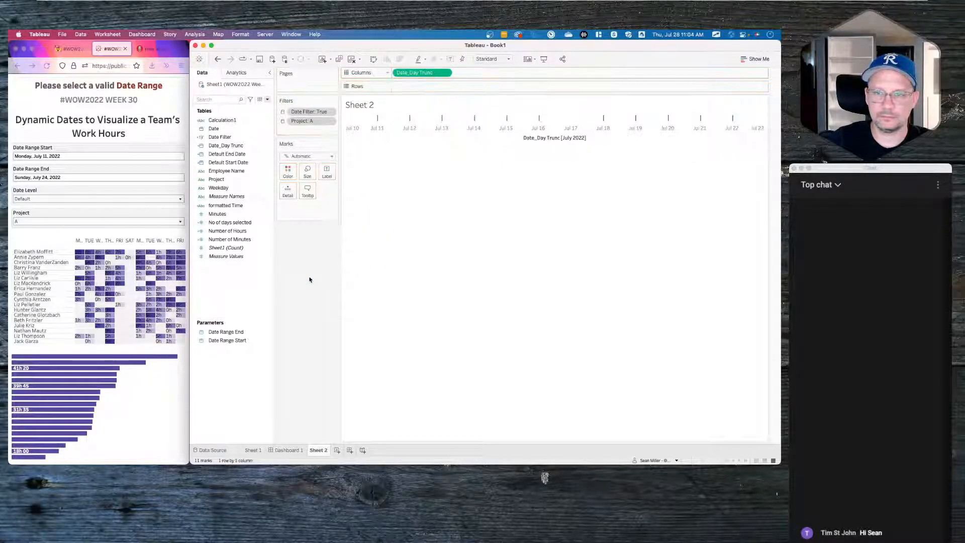
- Format the date axis with custom date format ddd to show weekday abbreviations
right_click(374, 130)
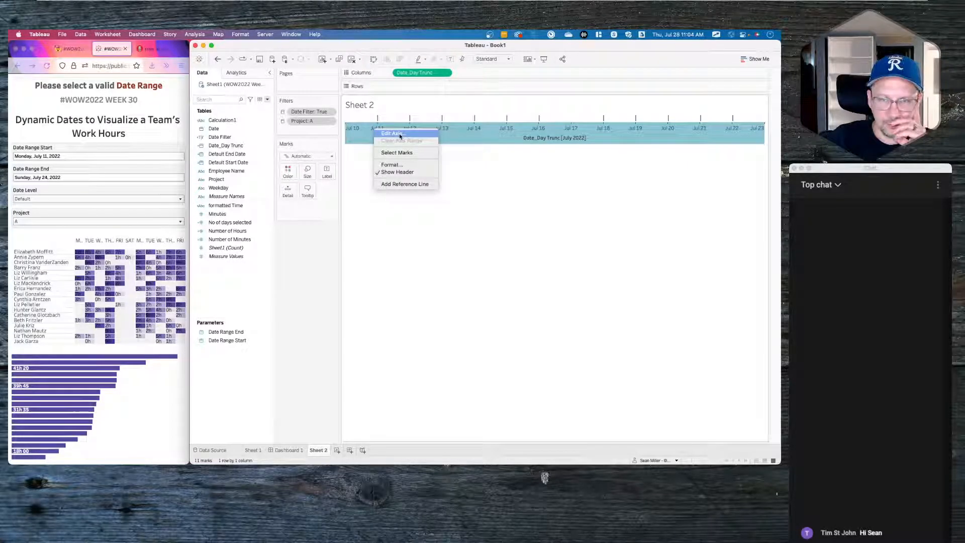
click(393, 164)
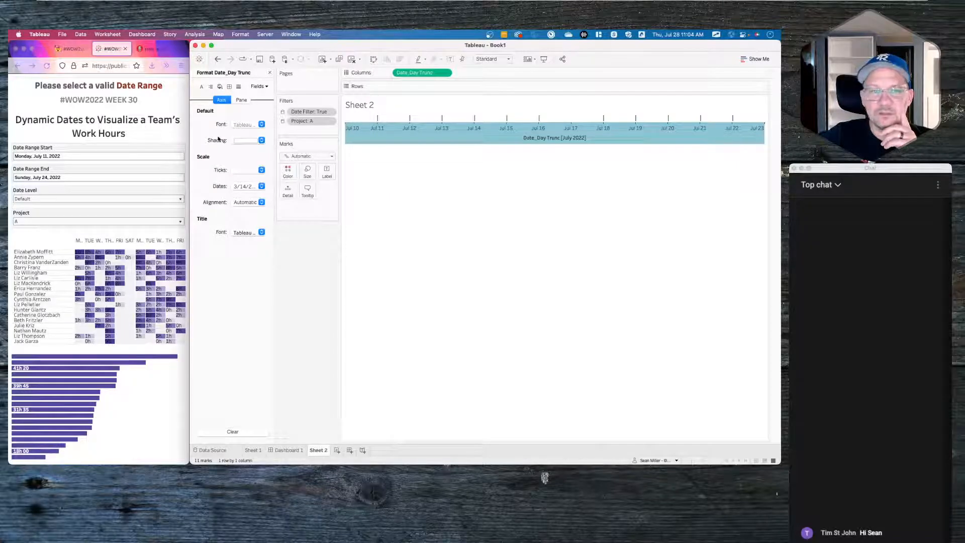
click(241, 187)
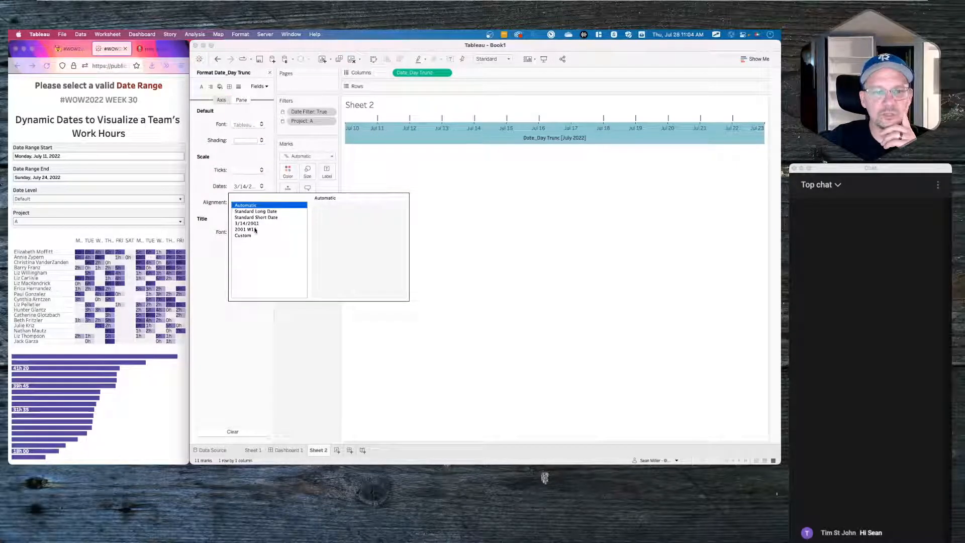
click(251, 236)
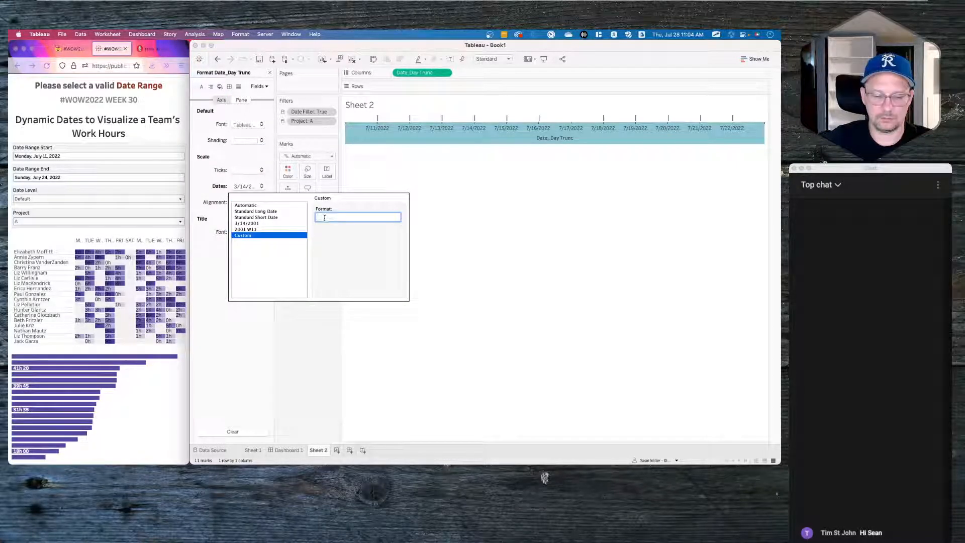
text(ddd)
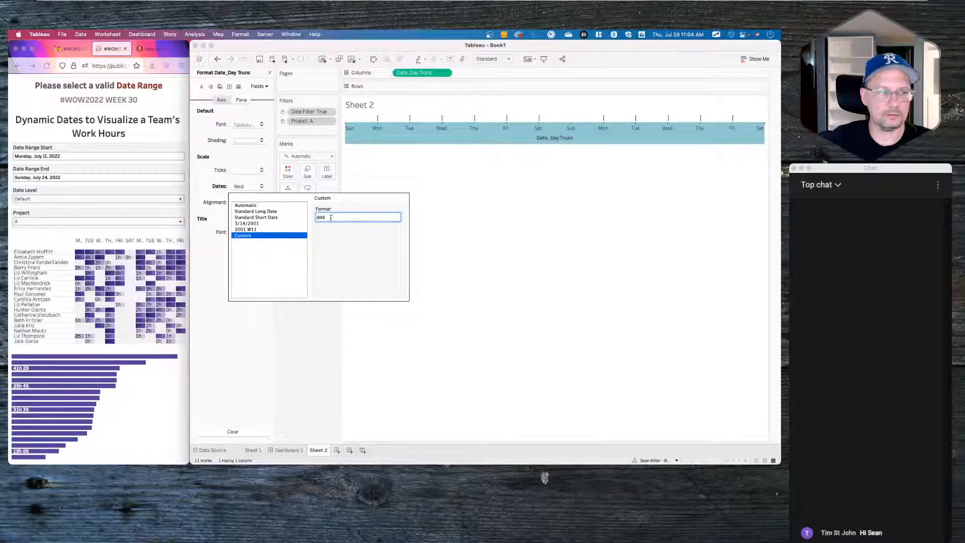
click(513, 167)
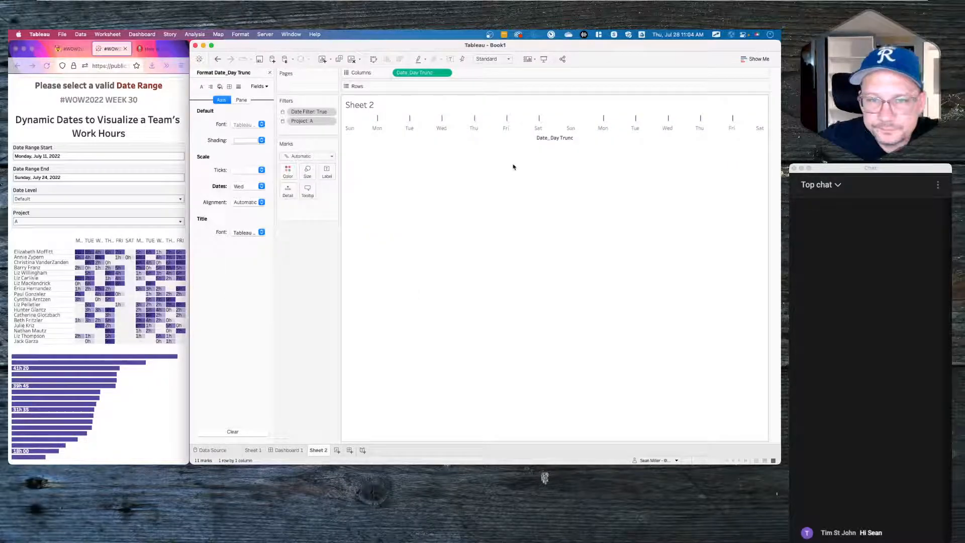
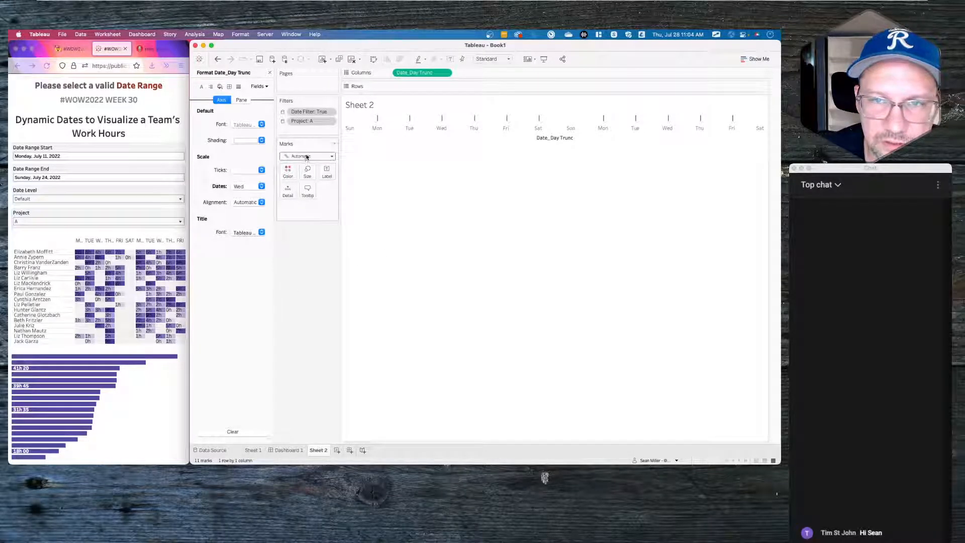
- Open the menu of the Date_Day Trunc pill on the Columns shelf
click(445, 72)
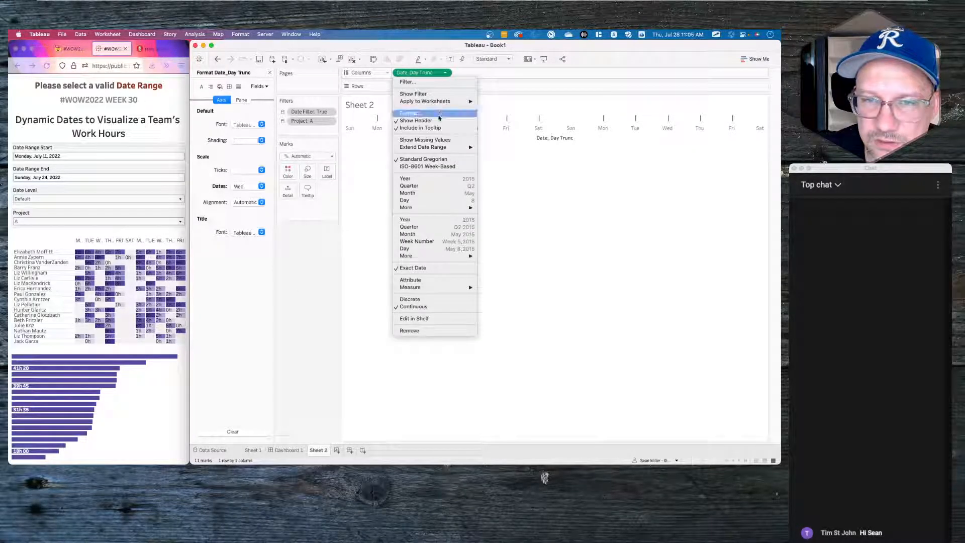
- Switch Date_Day Trunc to discrete daily date headers and close the Format pane
click(432, 300)
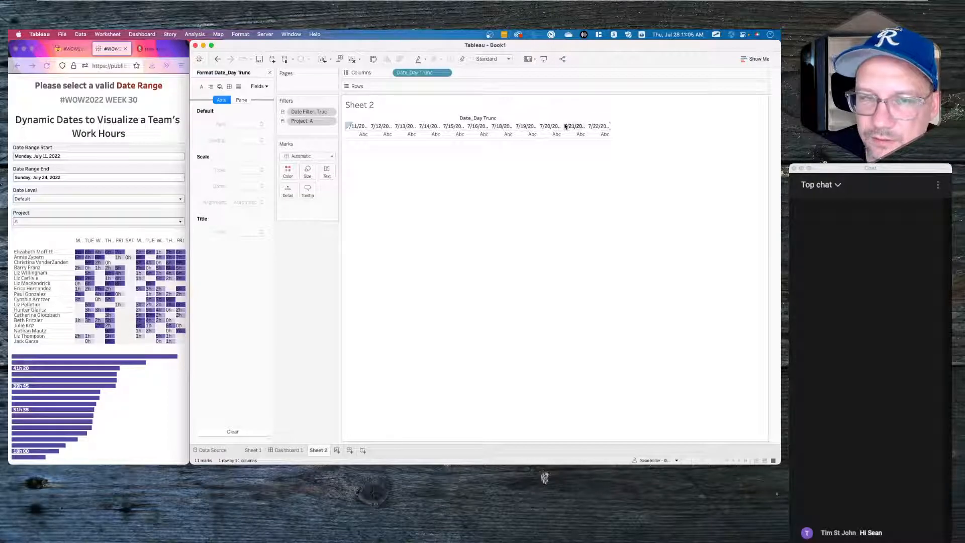
click(270, 73)
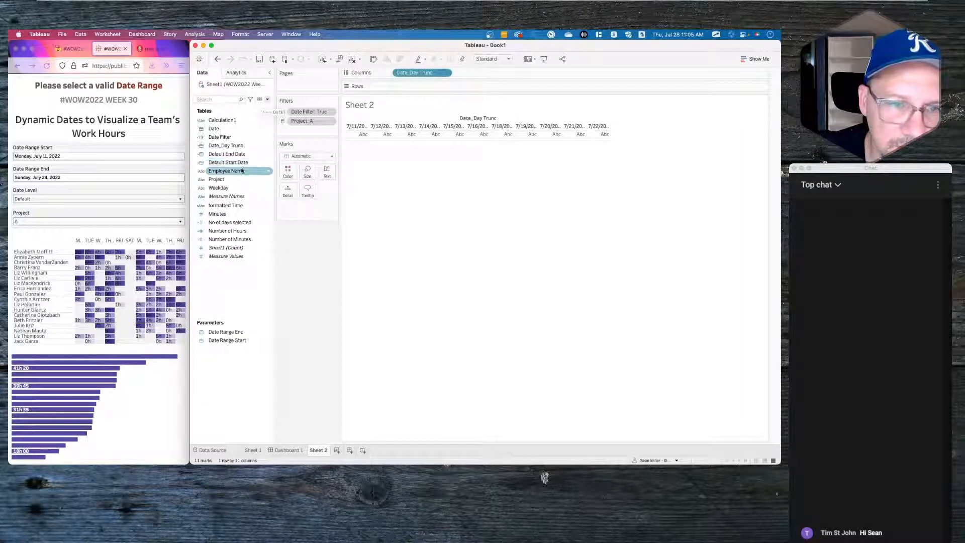
click(229, 121)
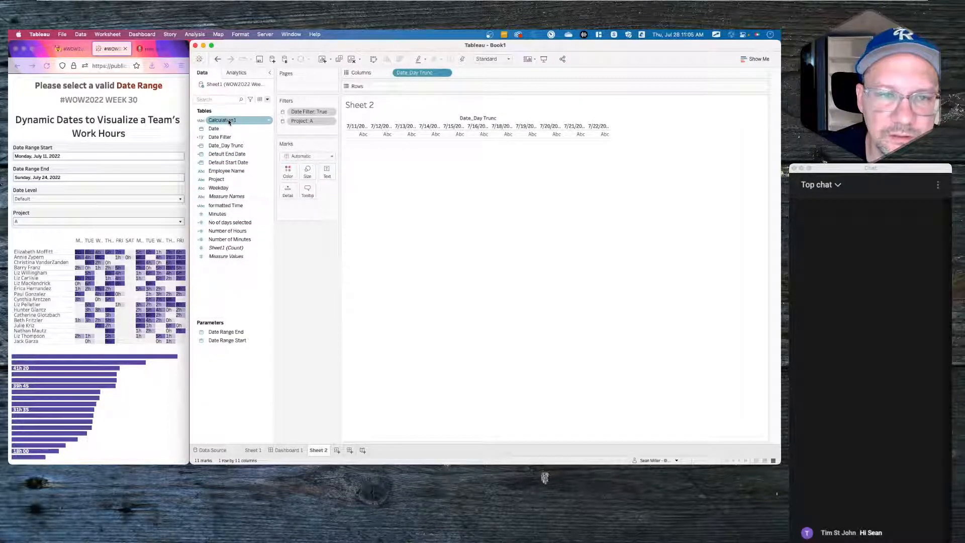
click(445, 73)
click(446, 74)
- Review the Calculation1 formula in its editor and close it unchanged
right_click(230, 121)
click(241, 162)
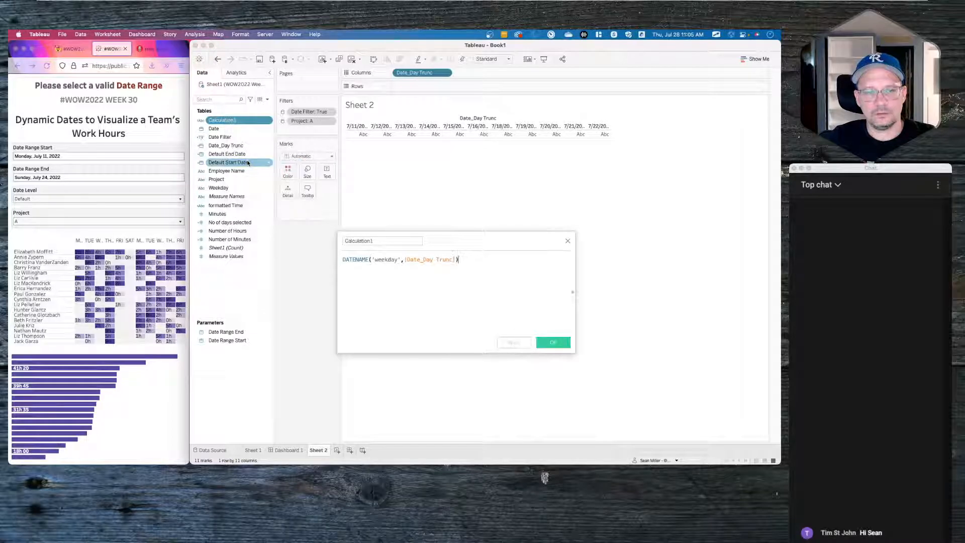
click(567, 240)
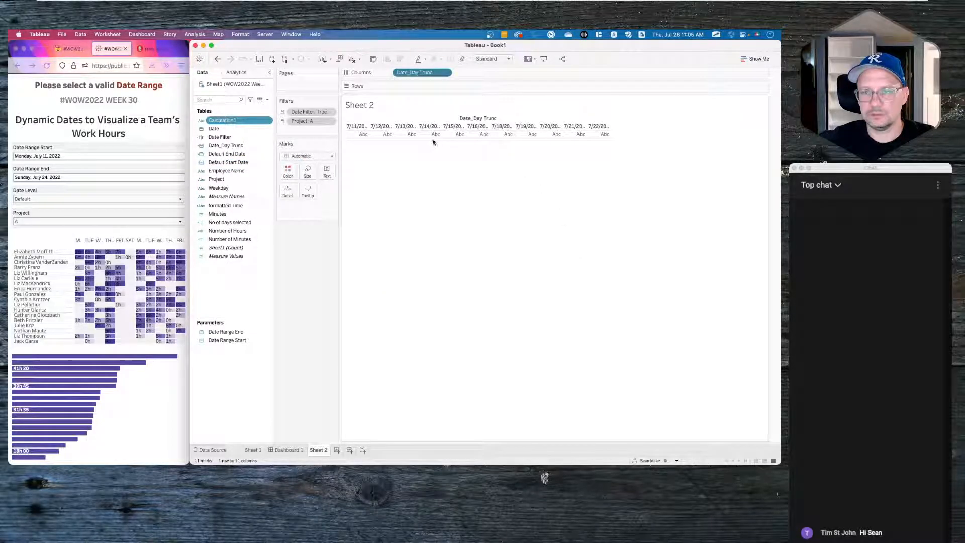
click(445, 73)
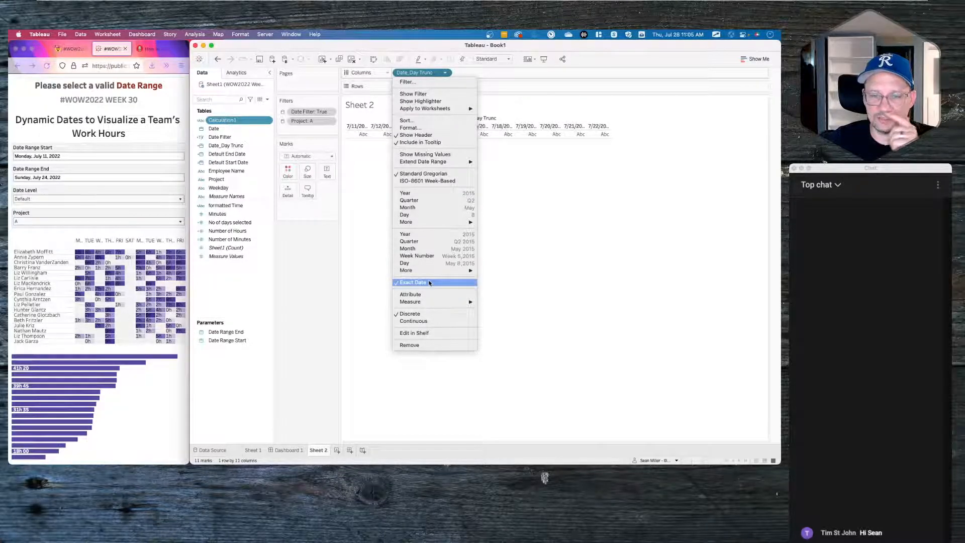
click(535, 223)
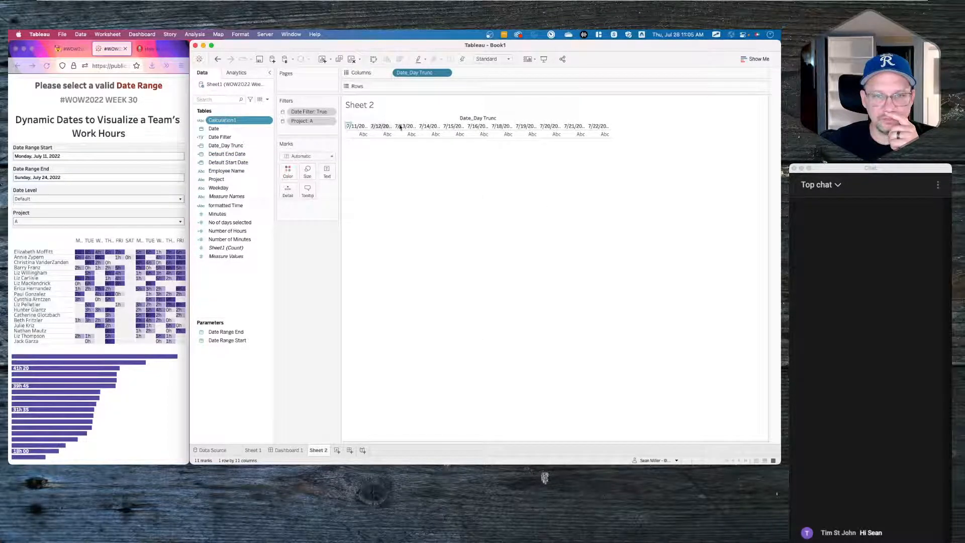
- Add Employee Name to Rows, sorted descending by the Sum of Minutes
drag(243, 171, 428, 87)
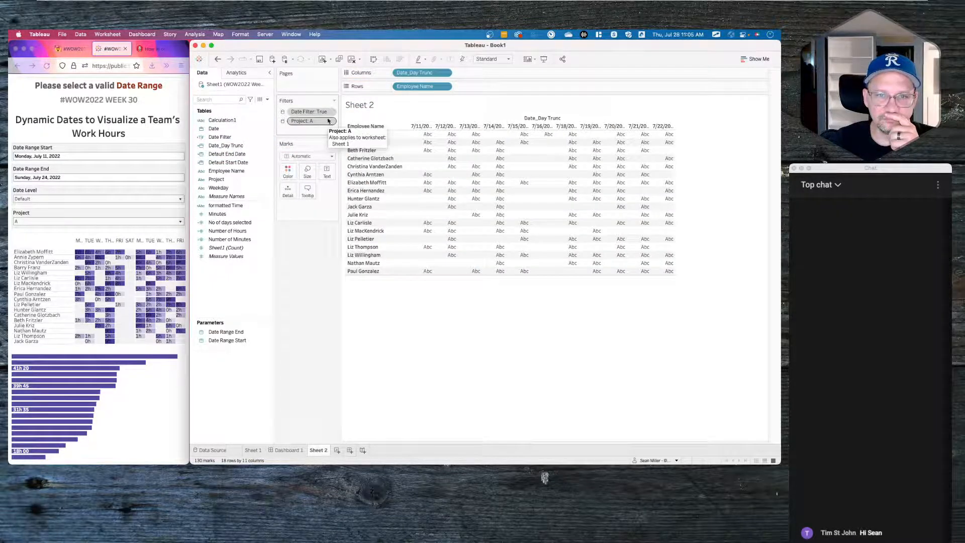
click(444, 86)
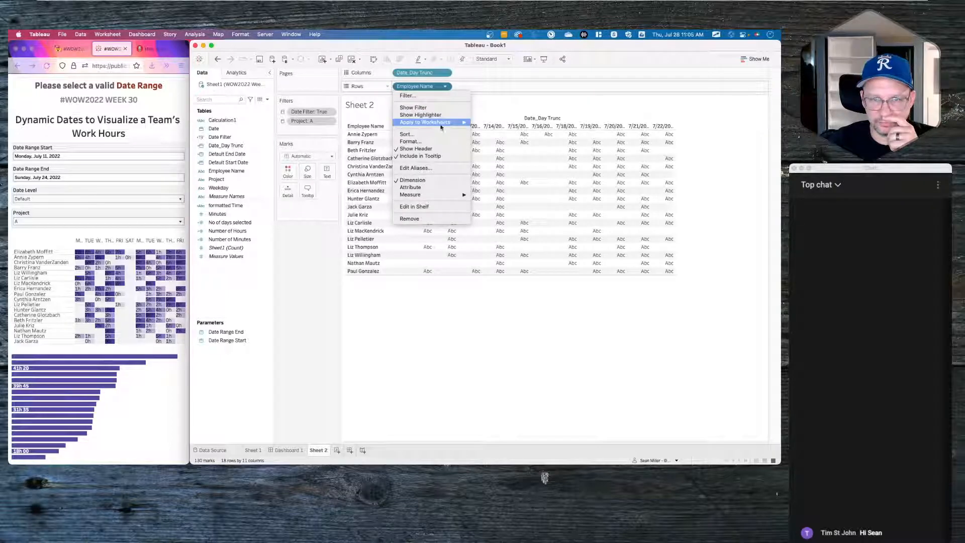
click(408, 134)
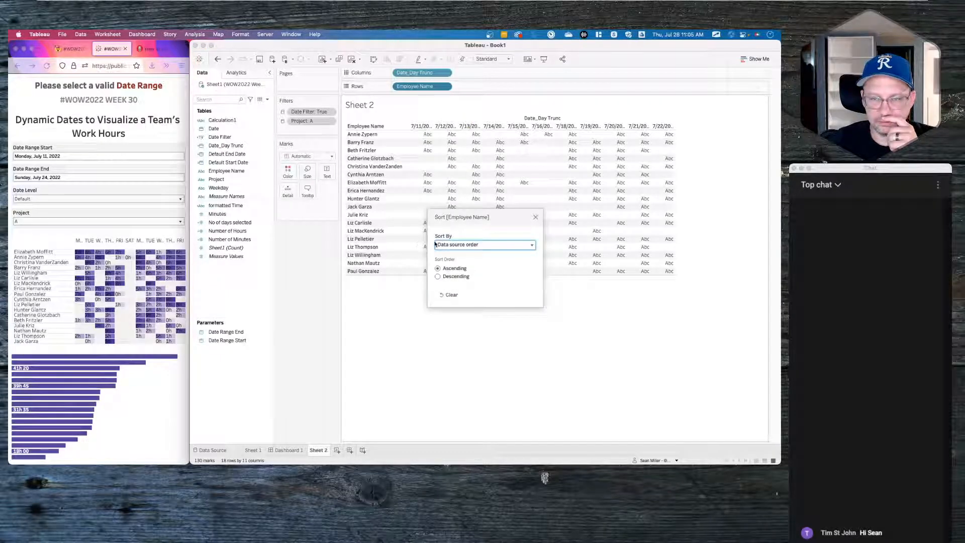
click(450, 277)
click(458, 245)
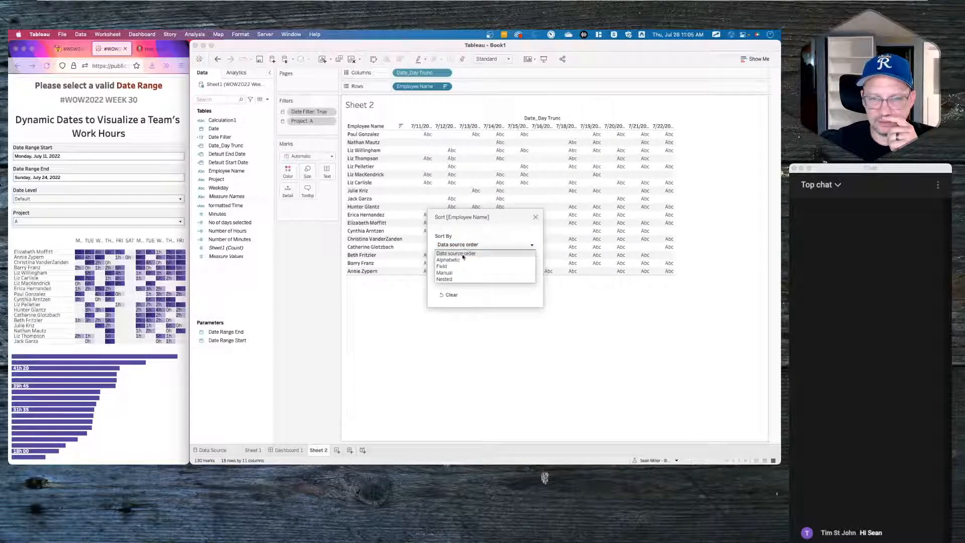
click(458, 267)
click(466, 300)
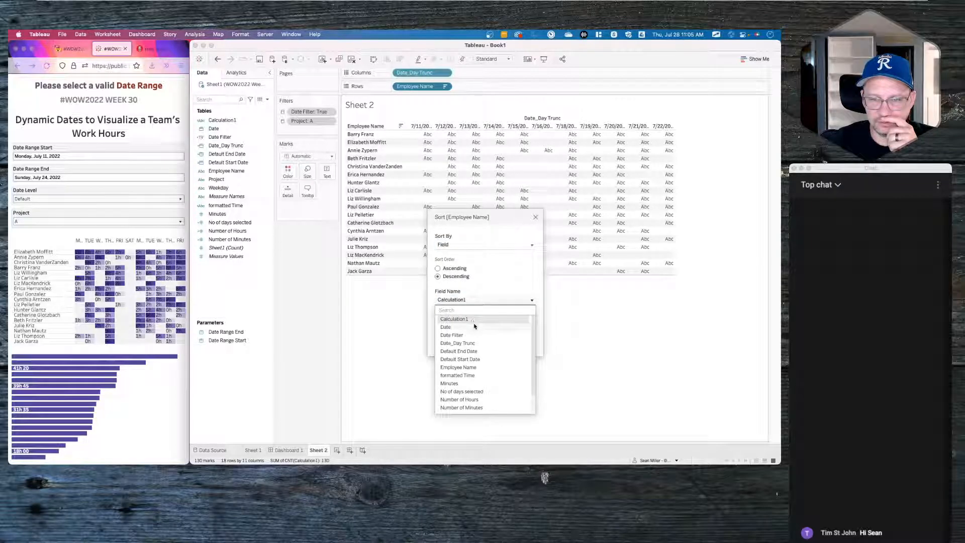
click(481, 383)
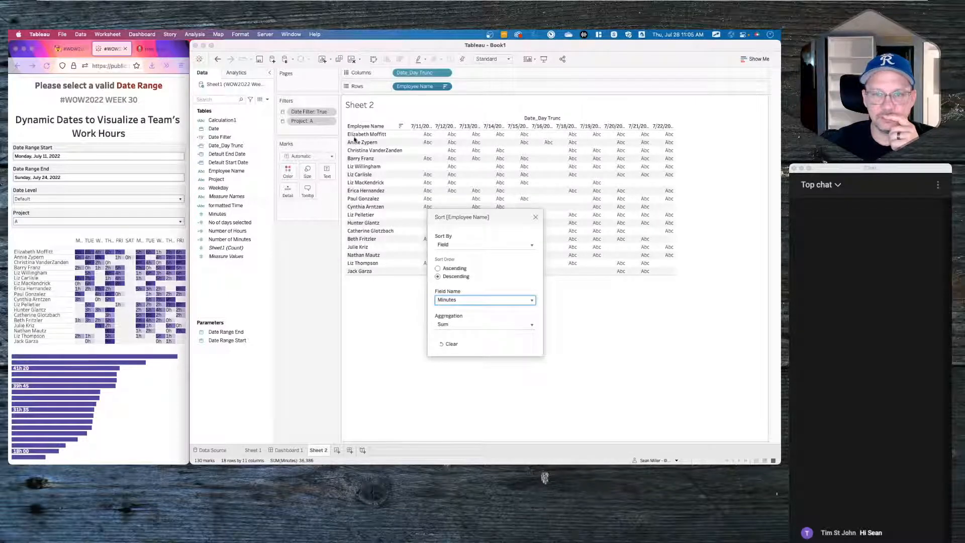
click(536, 217)
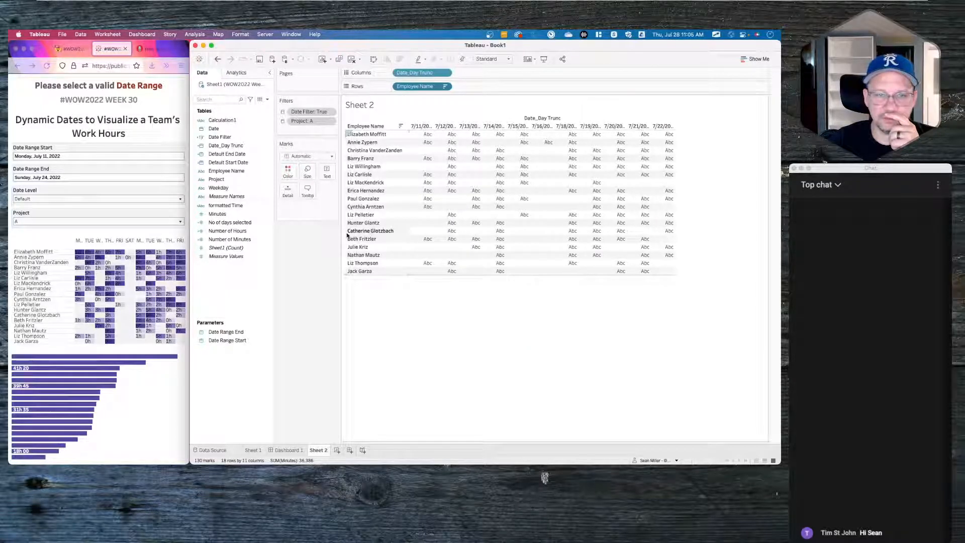
- Colour the grid by SUM(Minutes) to form a heatmap
click(233, 215)
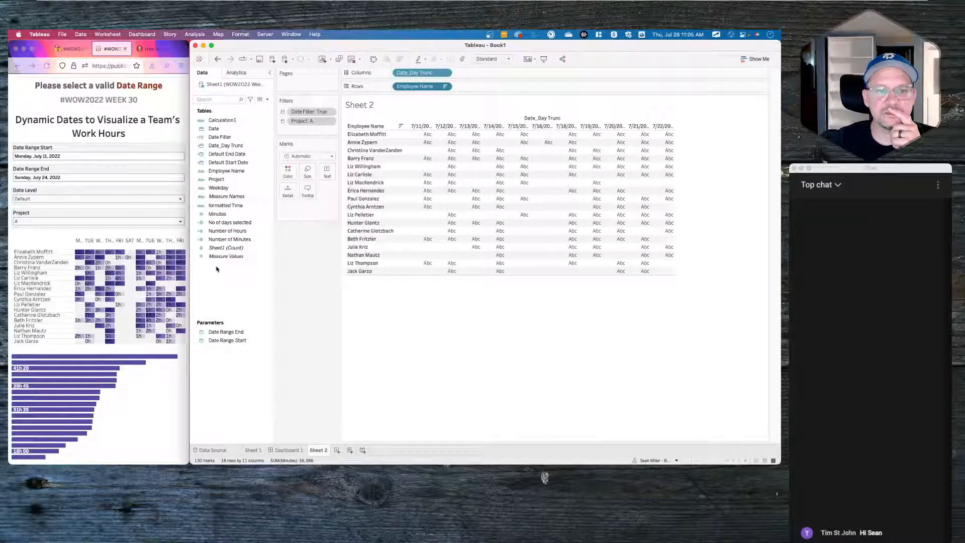
click(224, 216)
drag(224, 217, 286, 171)
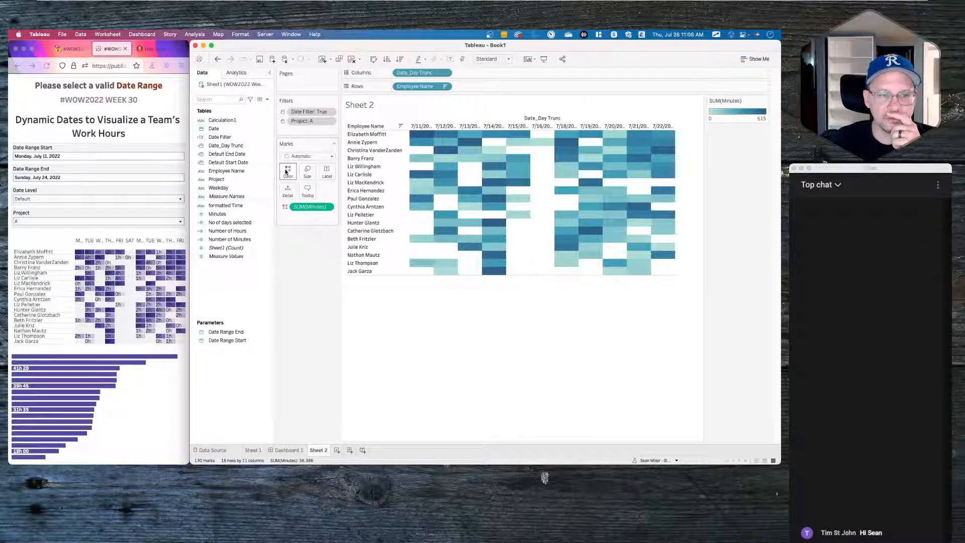
- Change the Minutes colour palette from blue to Purples-6 and apply it
click(287, 172)
click(318, 198)
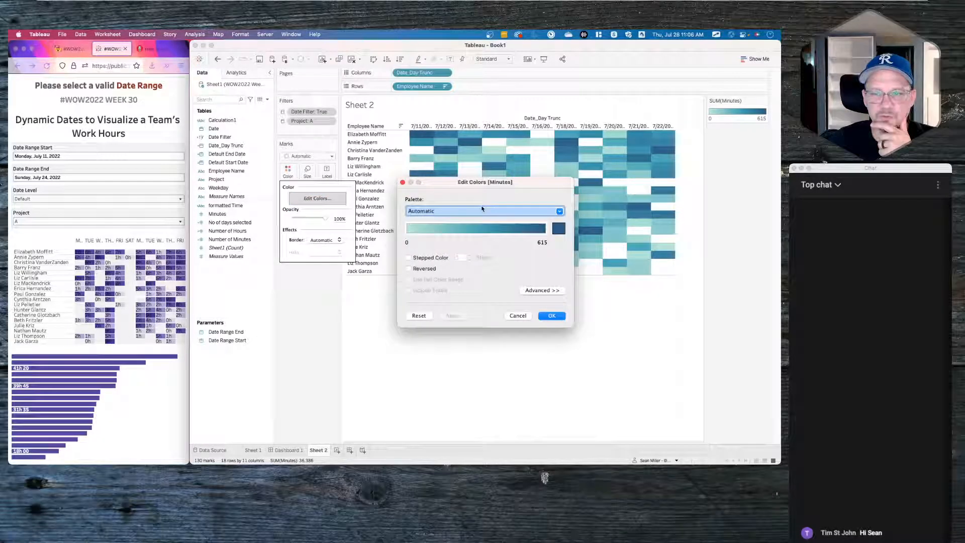
click(481, 210)
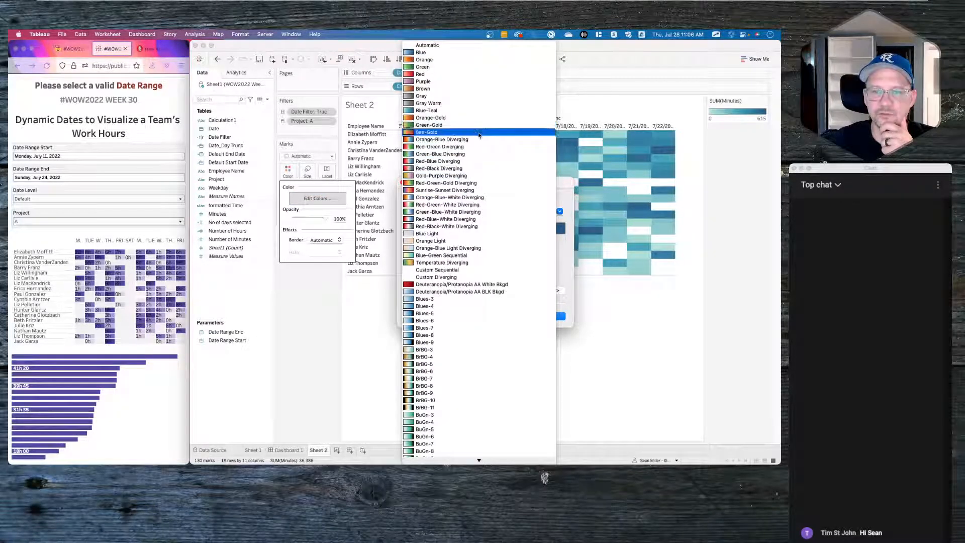
scroll(490, 305, down, 5)
scroll(490, 305, down, 5)
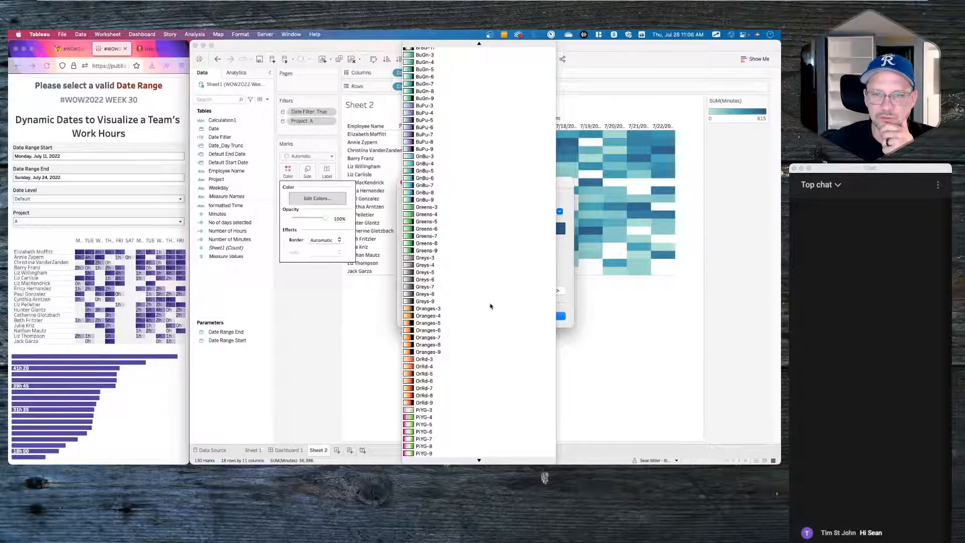
click(458, 116)
click(482, 211)
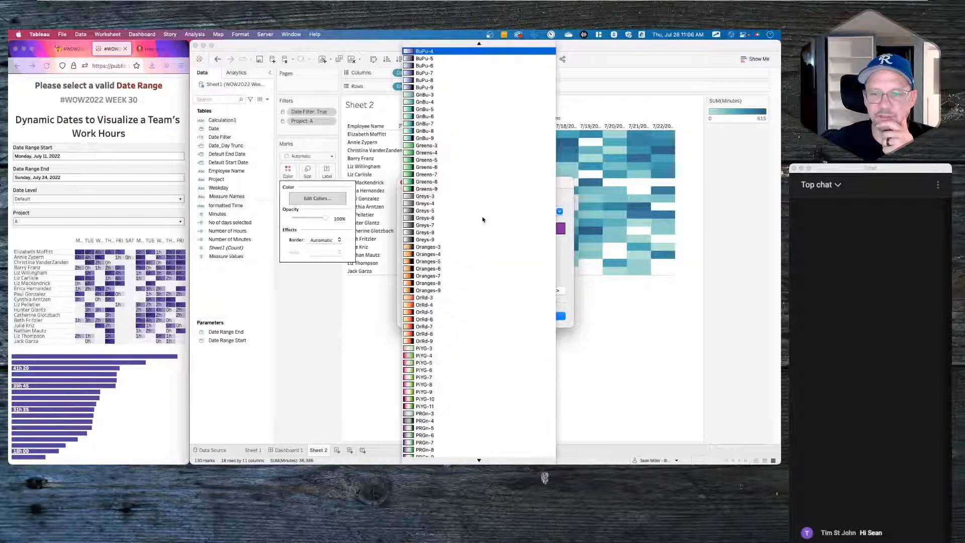
click(462, 60)
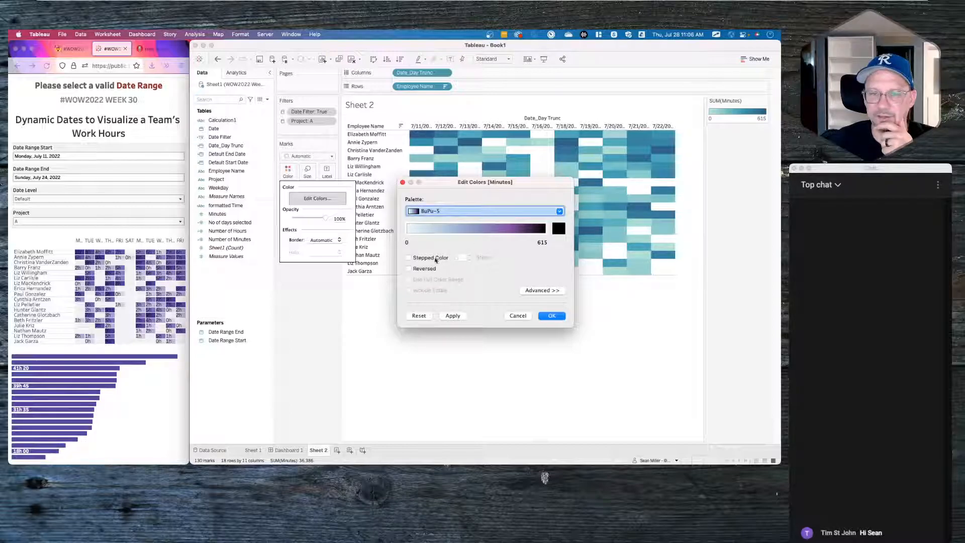
click(452, 210)
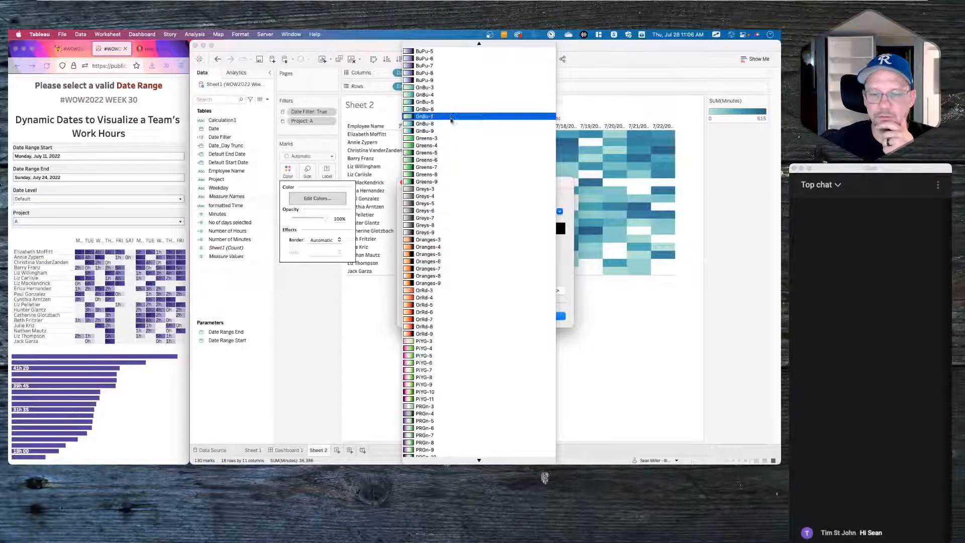
scroll(490, 360, down, 10)
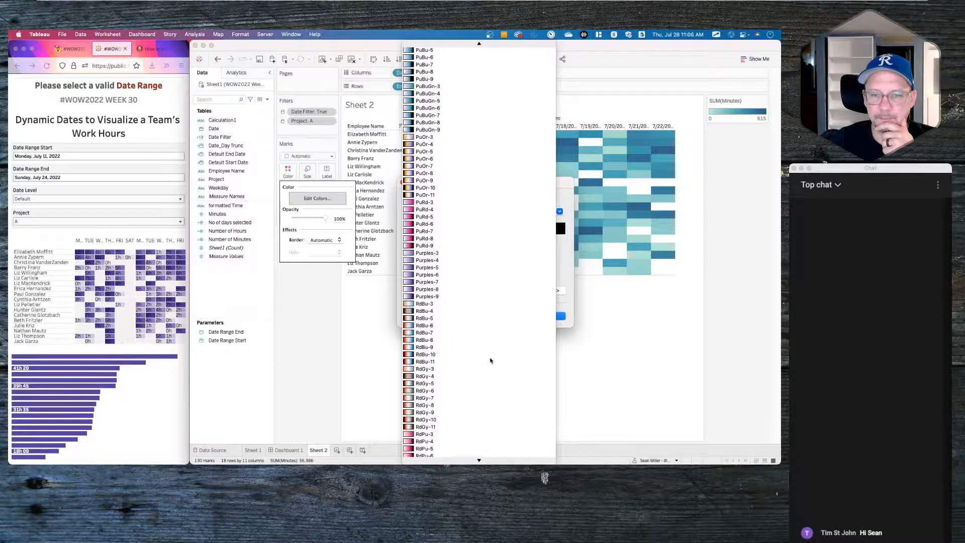
click(467, 276)
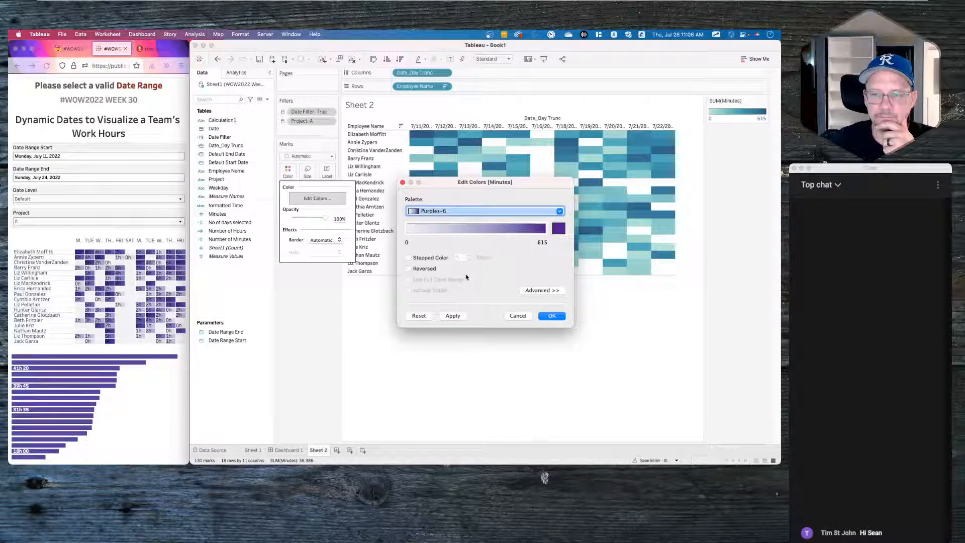
click(451, 316)
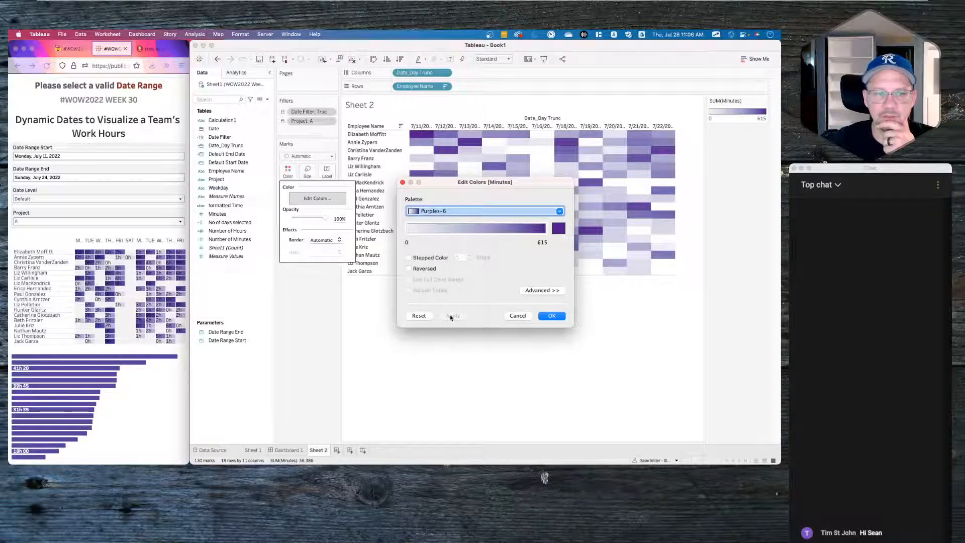
click(552, 317)
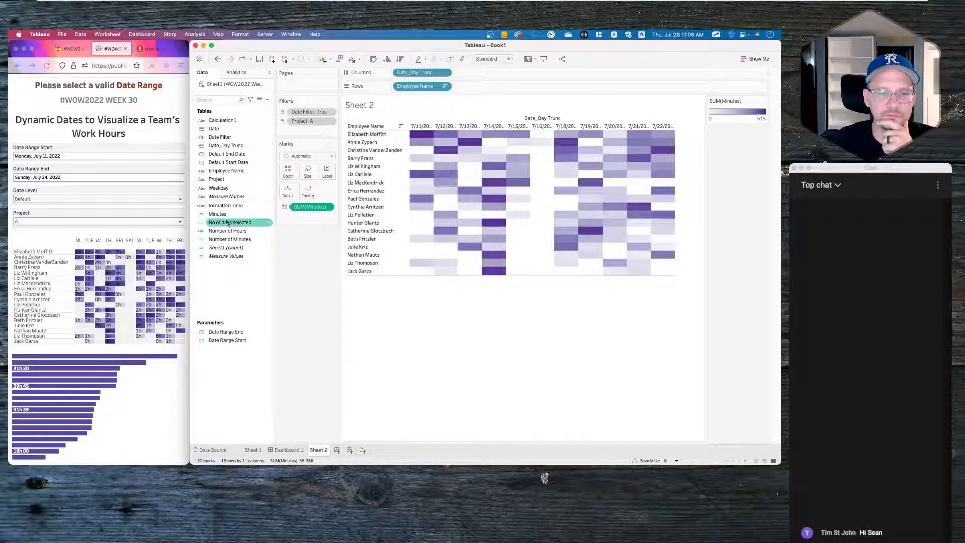
- Label the cells with the formatted Time values and set the mark type to Square
drag(226, 206, 327, 172)
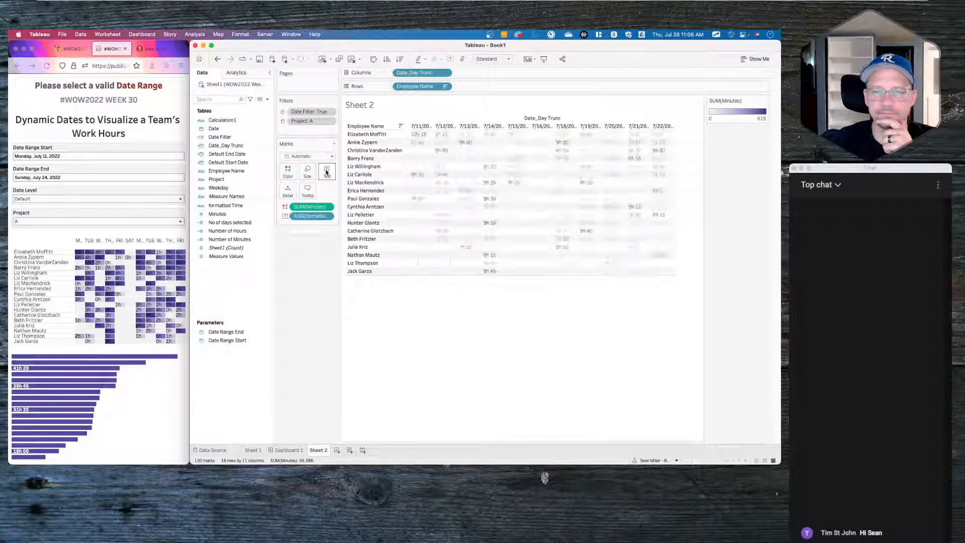
click(324, 156)
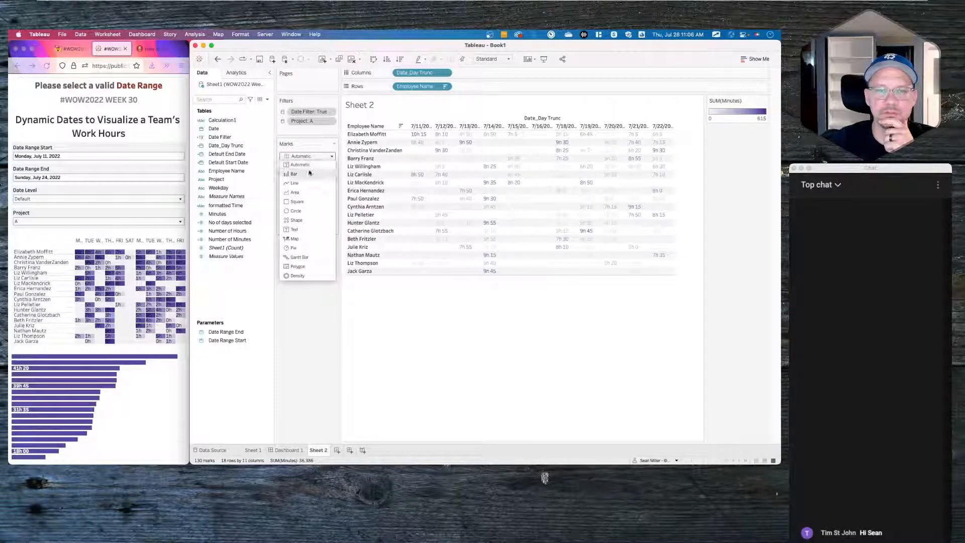
click(298, 202)
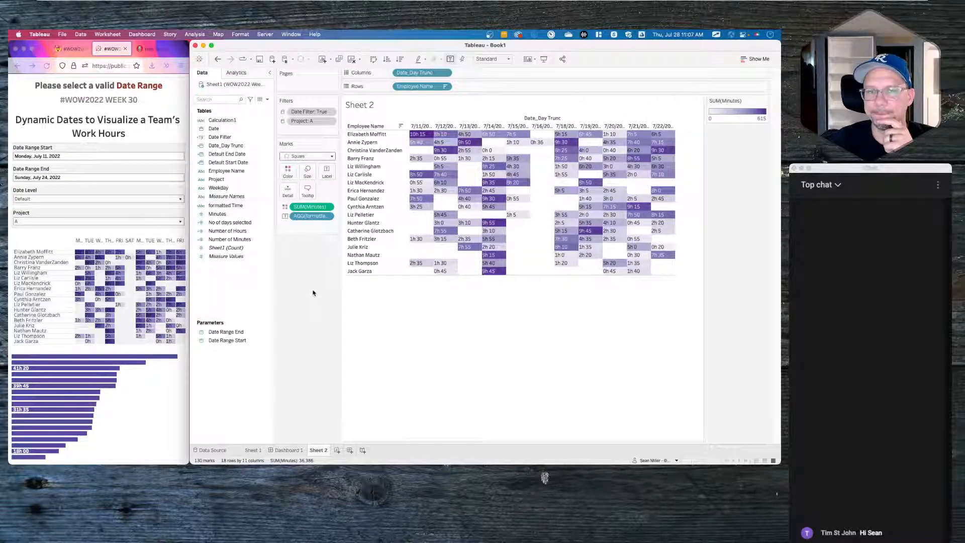
right_click(247, 301)
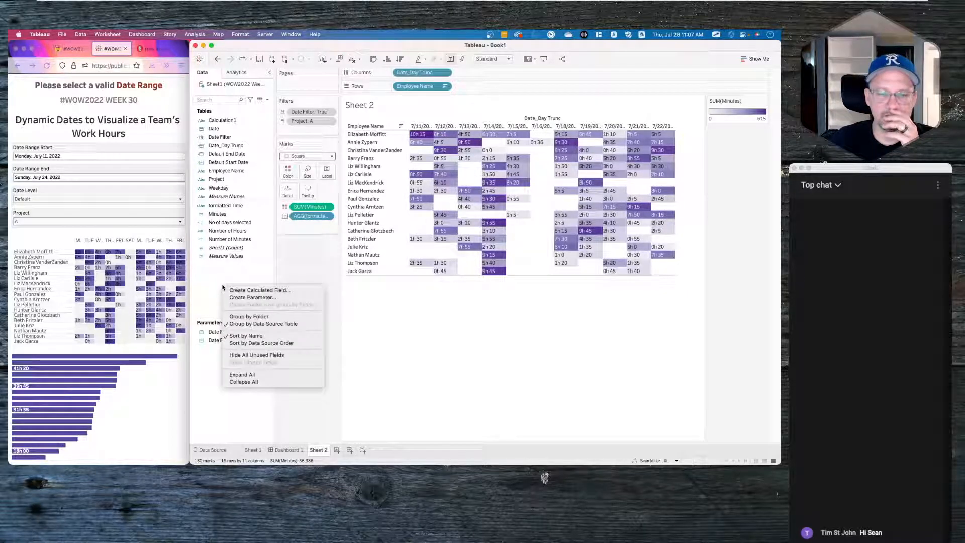
- Create a new parameter named Date Level
click(239, 299)
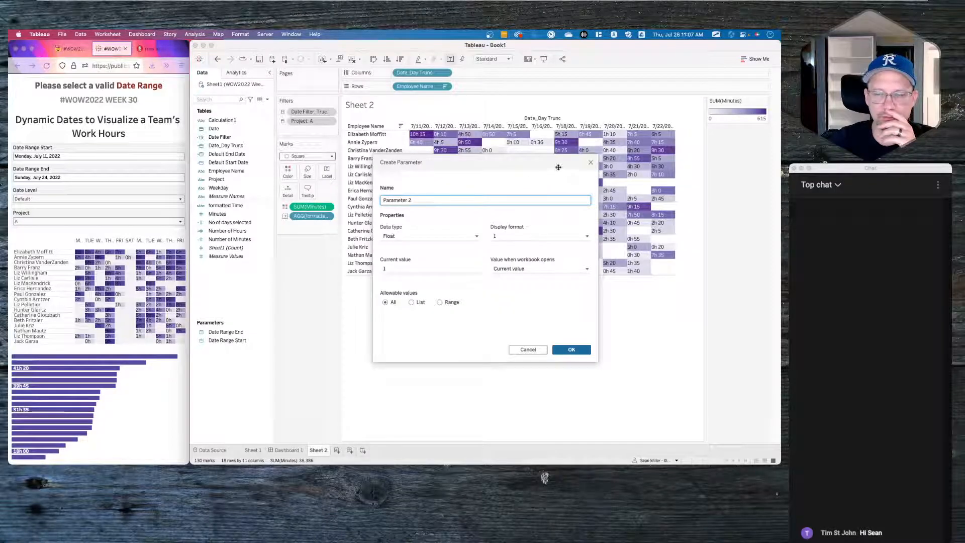
click(591, 163)
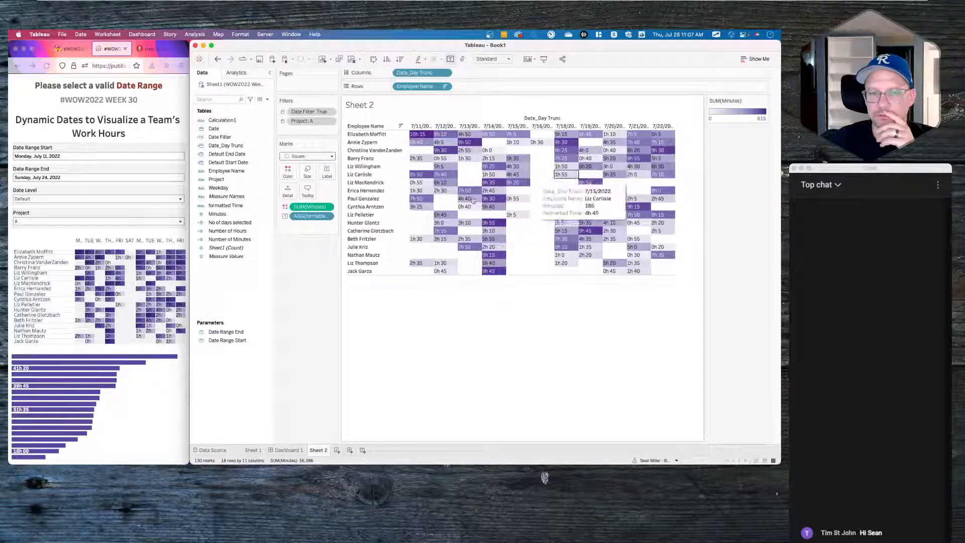
right_click(234, 281)
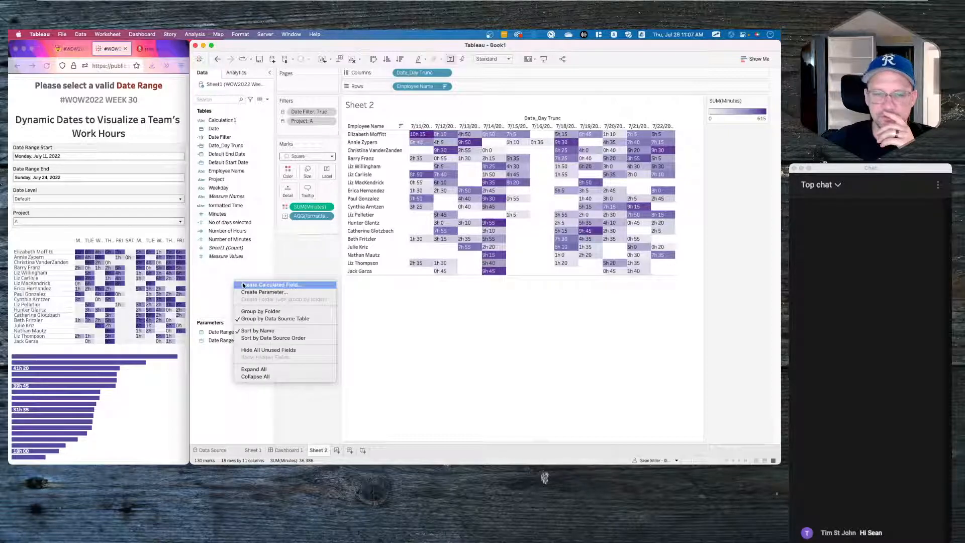
click(242, 292)
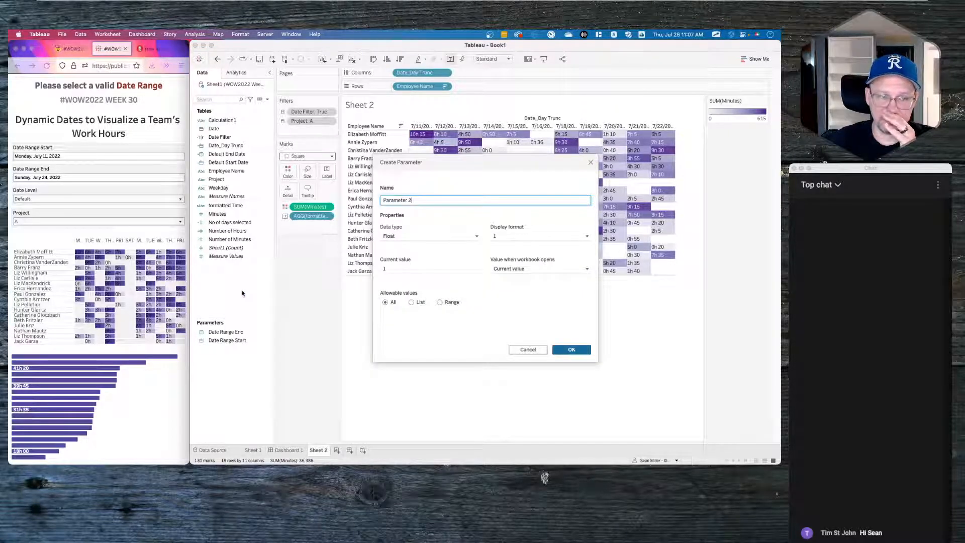
triple_click(419, 200)
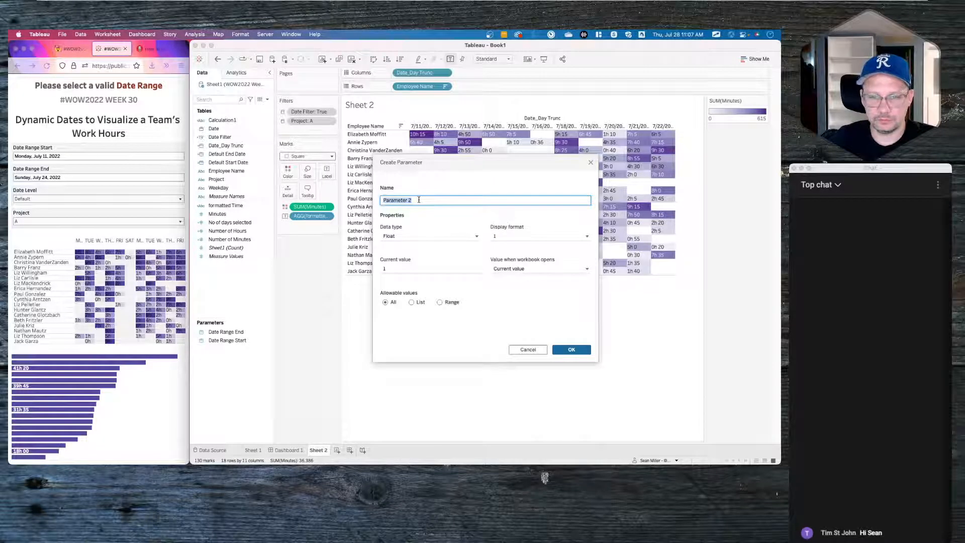
text(Date Level)
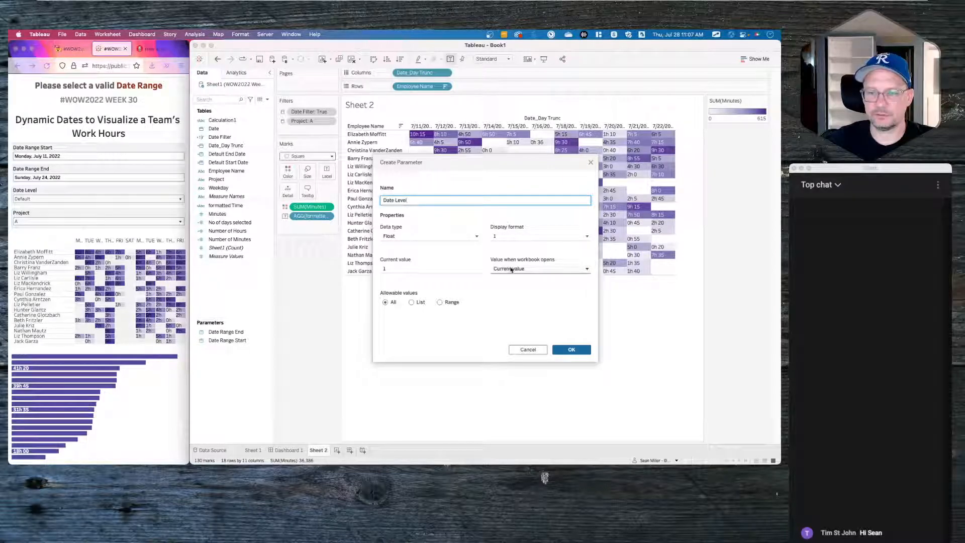
- Restrict Date Level to a list of allowable values 1, 2, 3 and 4
click(416, 304)
click(401, 329)
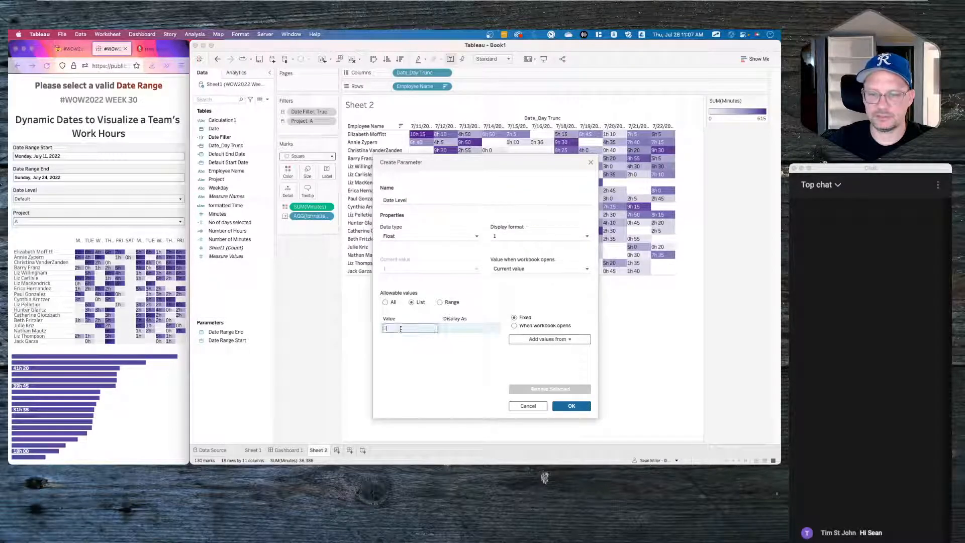
text(1)
key(Return)
text(2)
key(Return)
text(3)
key(Return)
text(4)
key(Return)
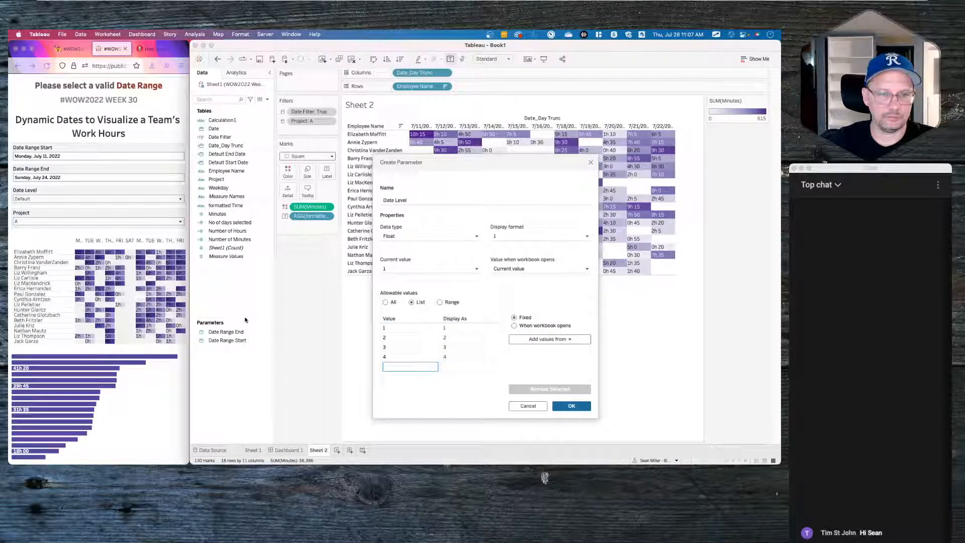
- Give values 1 and 2 the display labels Default and Day
click(126, 199)
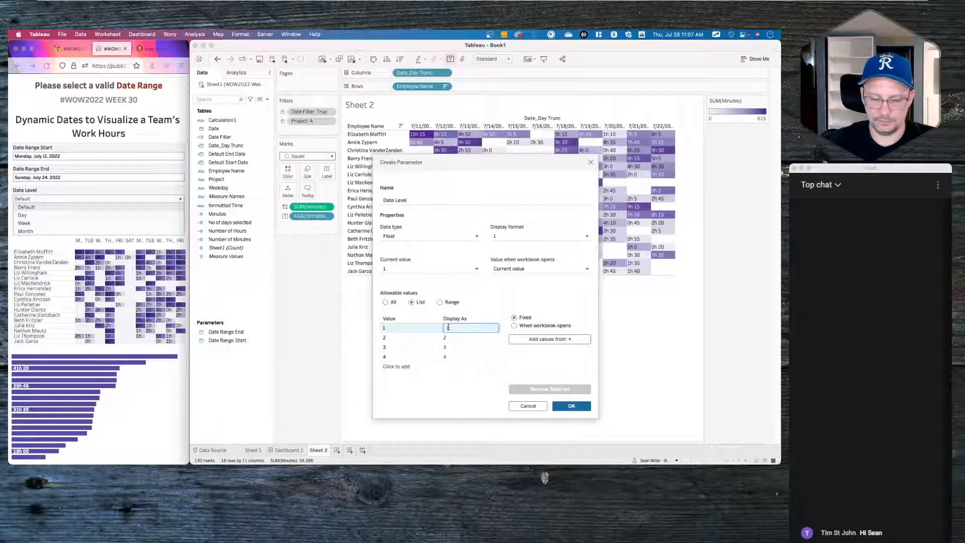
text(Default)
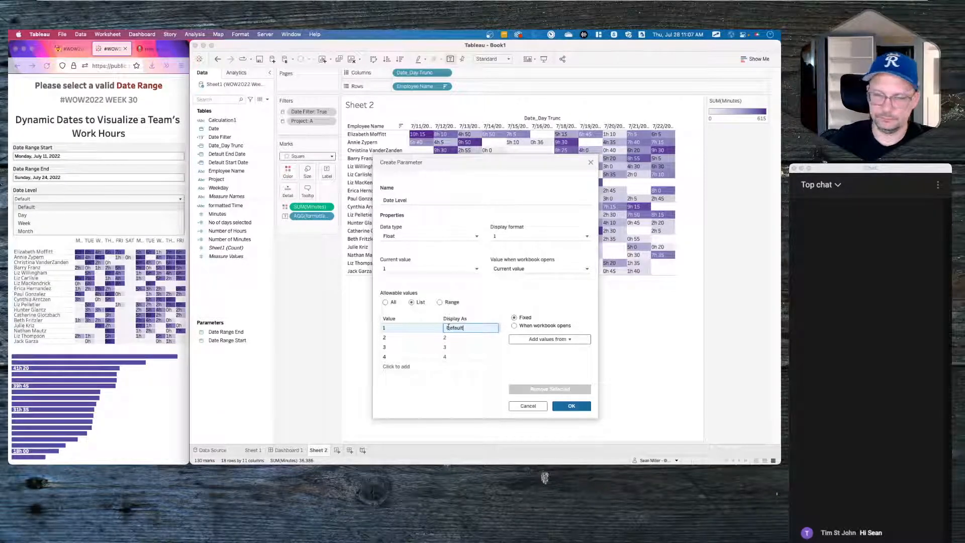
click(450, 338)
click(450, 339)
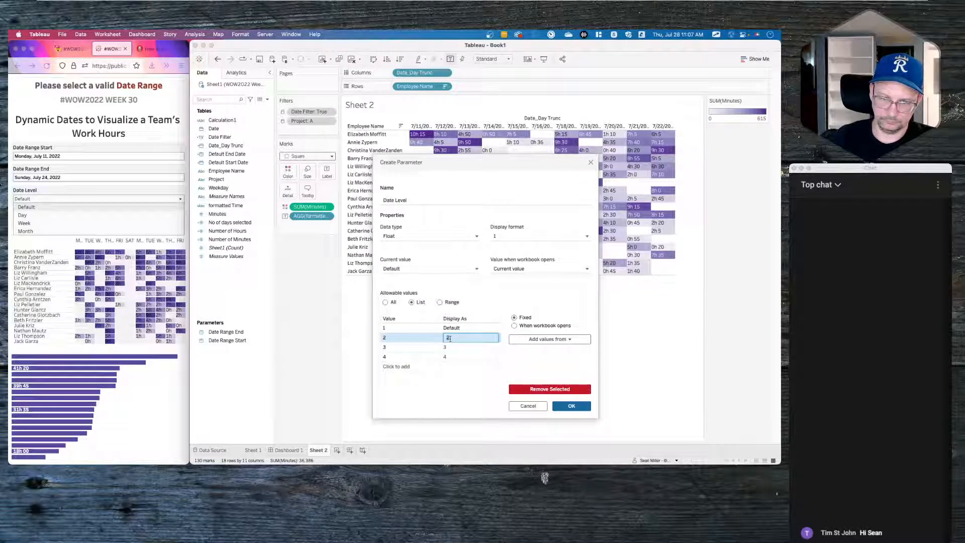
text(Day)
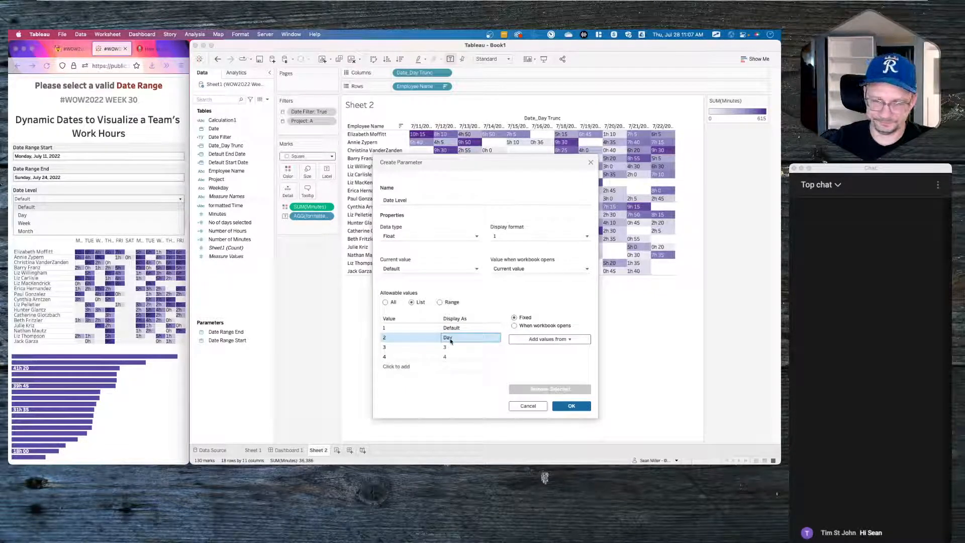
double_click(450, 347)
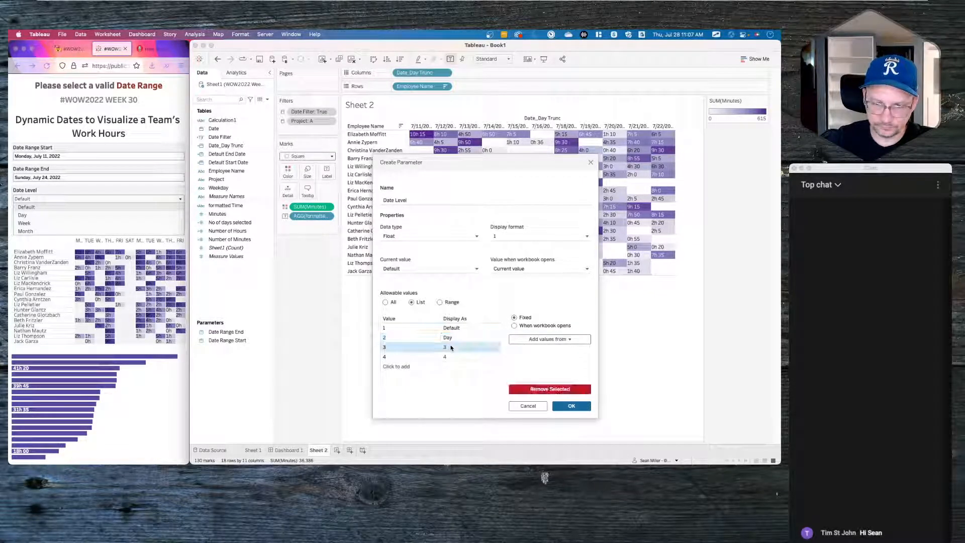
text(Mon)
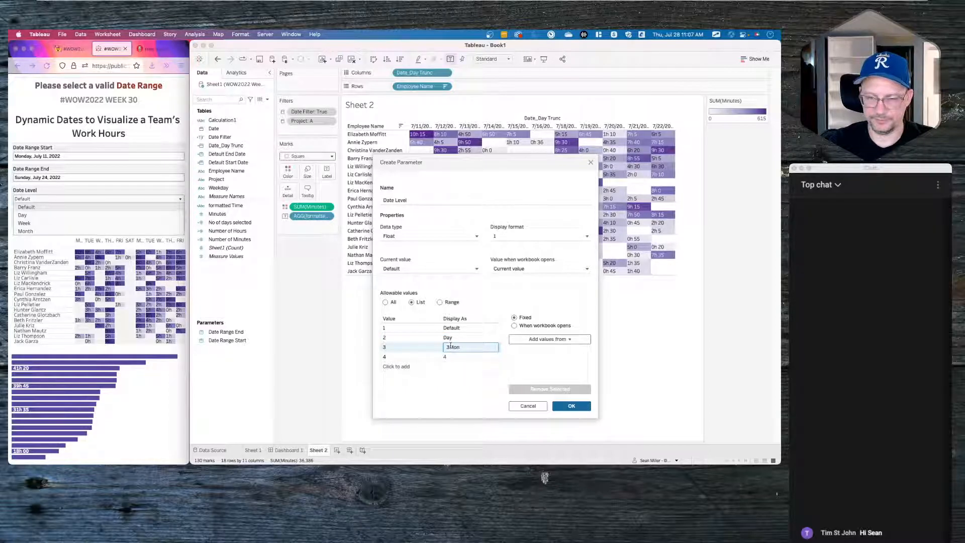
text(th)
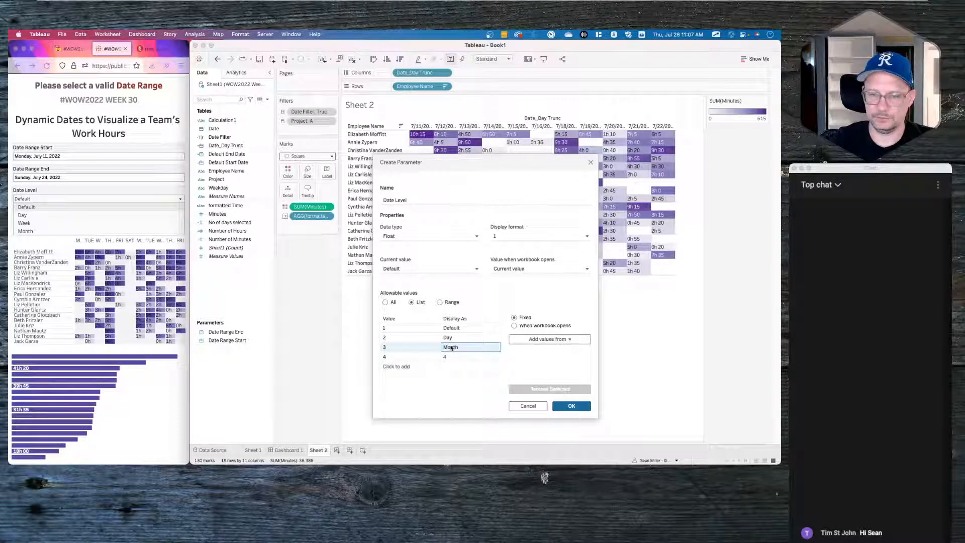
- Label values 3 and 4 as Week and Month, then save the parameter
double_click(450, 356)
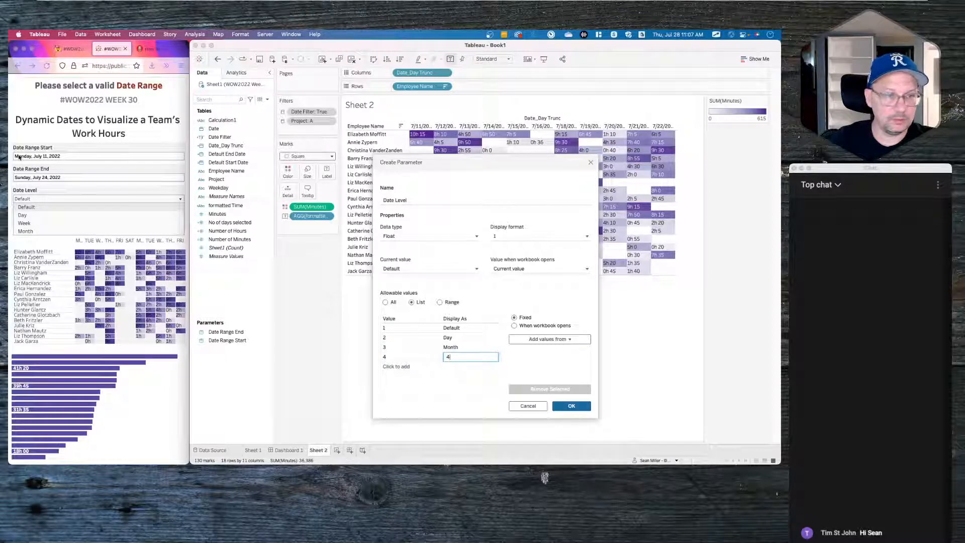
click(463, 347)
click(464, 347)
key(BackSpace)
key(BackSpace)
key(BackSpace)
key(BackSpace)
key(BackSpace)
text(W)
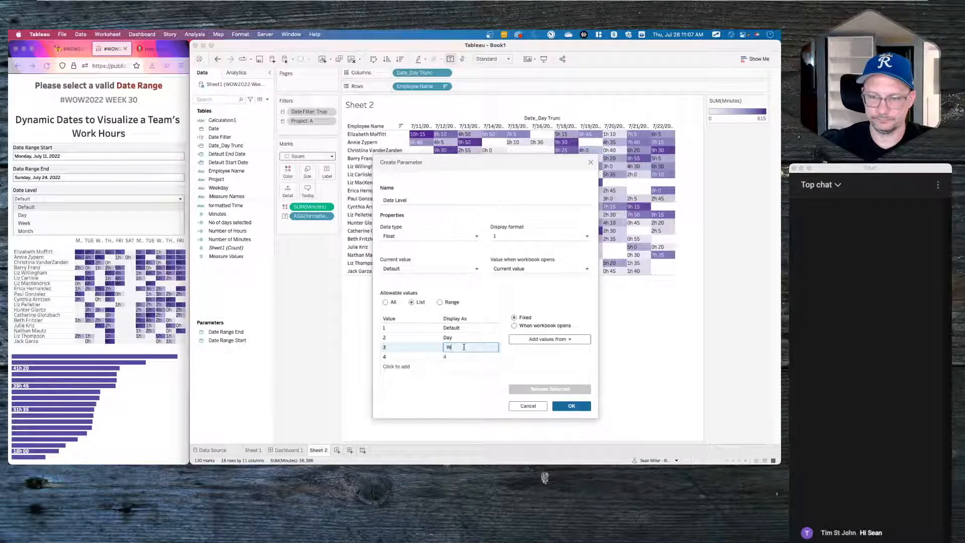
text(eek)
click(461, 354)
click(461, 354)
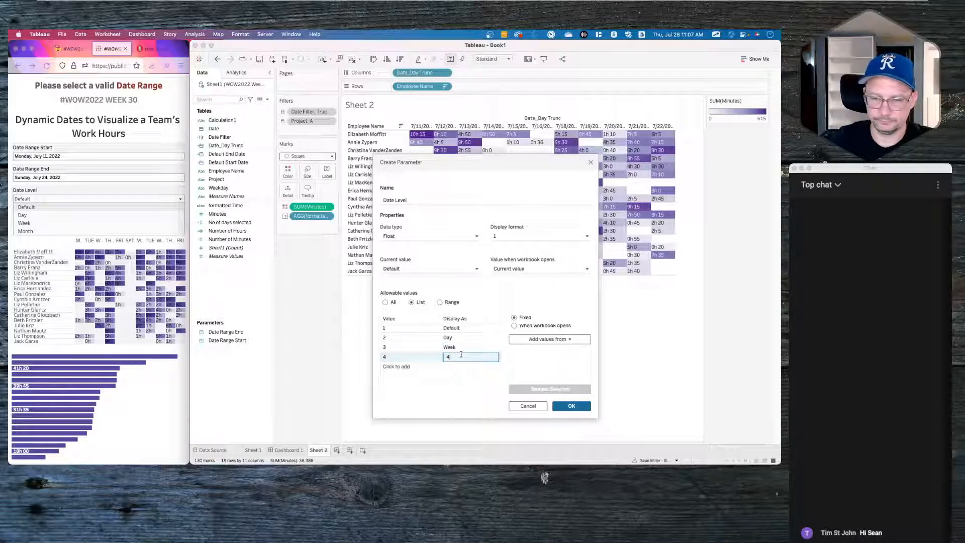
text(Mont)
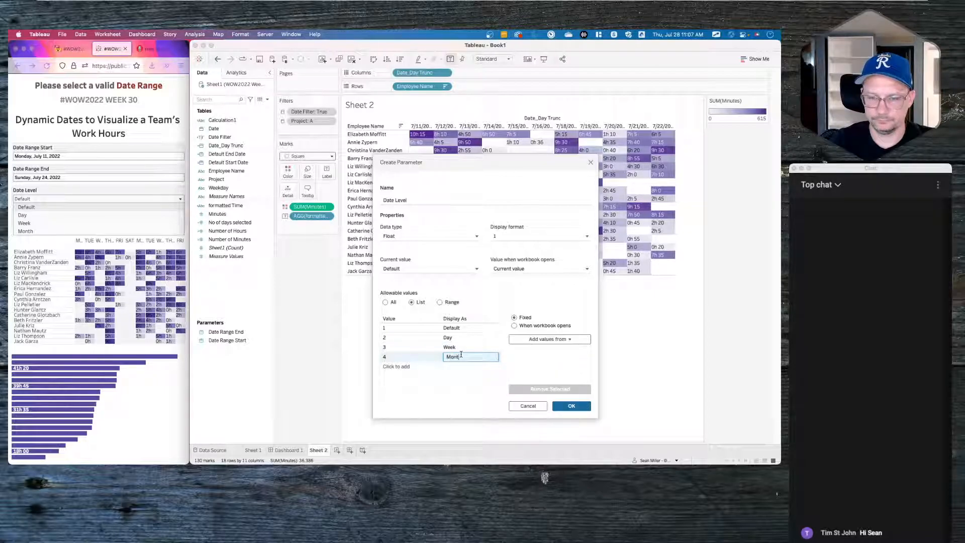
text(h)
key(Return)
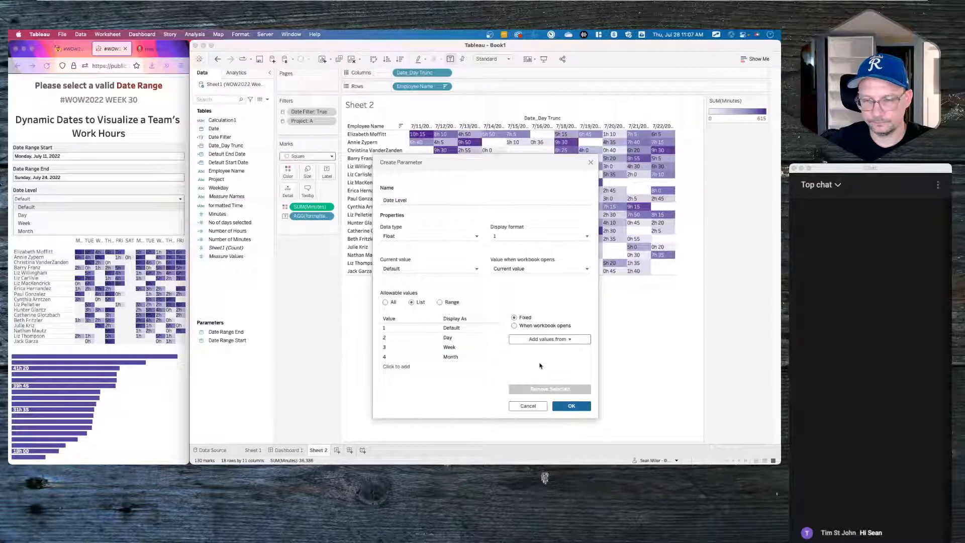
click(571, 406)
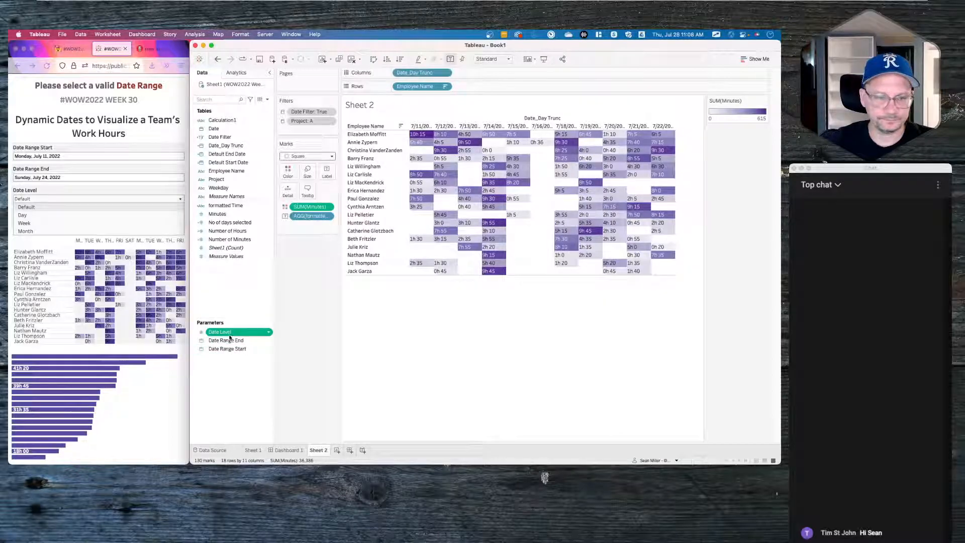
- Create a new calculated field named sheet_Date_Level
right_click(224, 300)
click(252, 307)
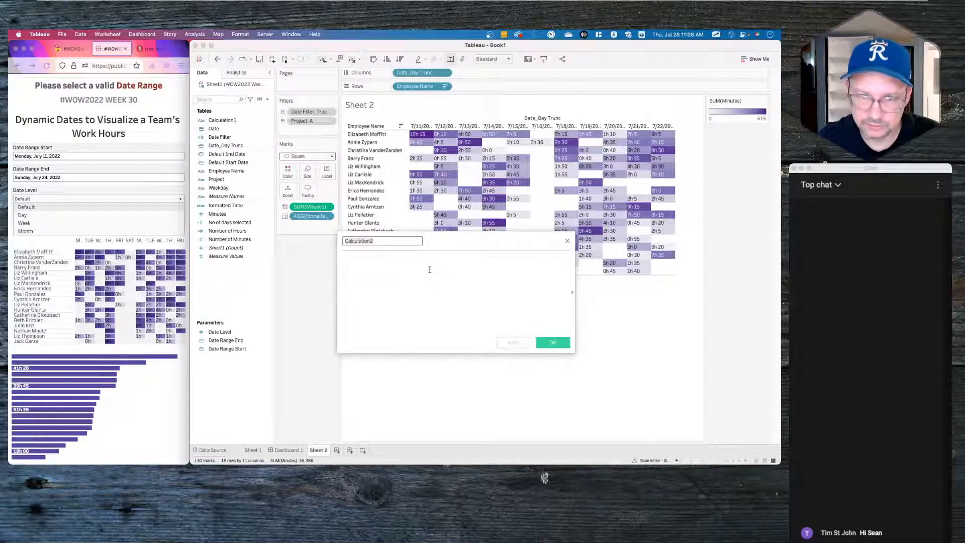
text(Oaet)
key(BackSpace)
key(BackSpace)
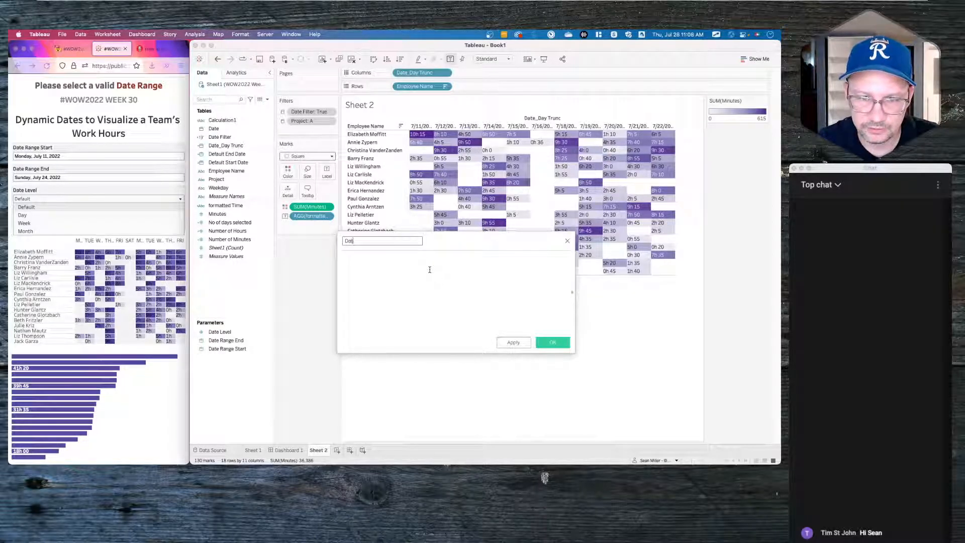
text(te Level)
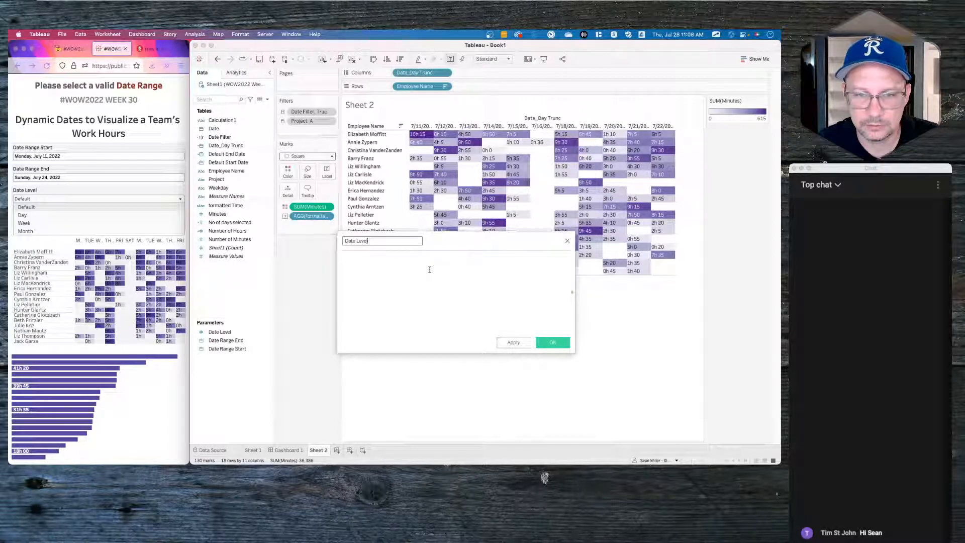
key(BackSpace)
key(BackSpace)
key(BackSpace)
key(BackSpace)
key(BackSpace)
key(BackSpace)
key(BackSpace)
key(BackSpace)
key(BackSpace)
key(BackSpace)
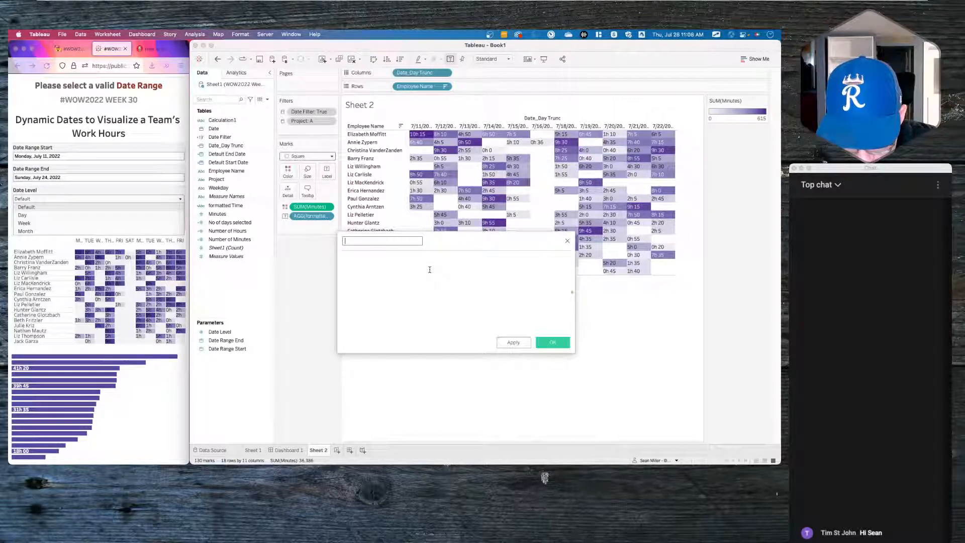
text(sheet_Date)
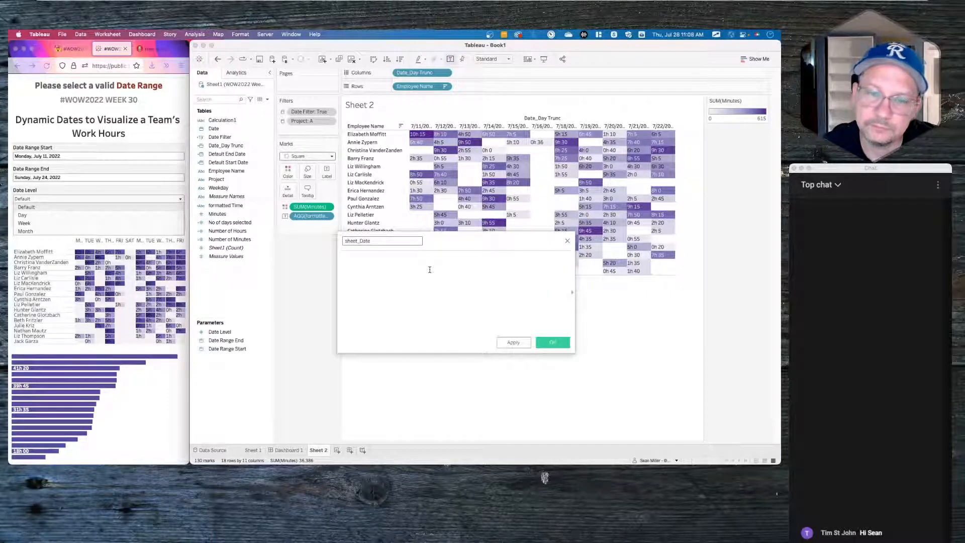
text(_Level)
key(Tab)
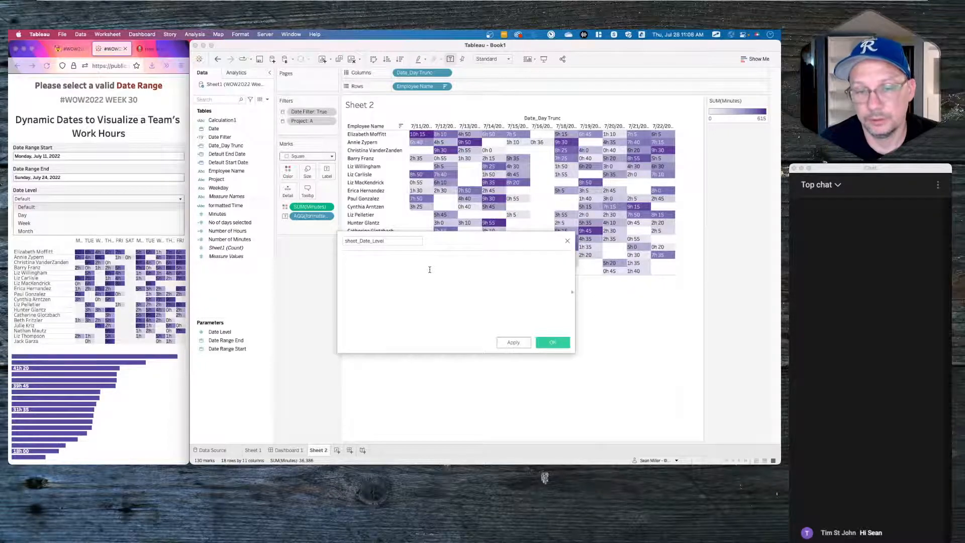
- Begin the formula with CASE [Date Level] and a first 'when 1' line
text(cas)
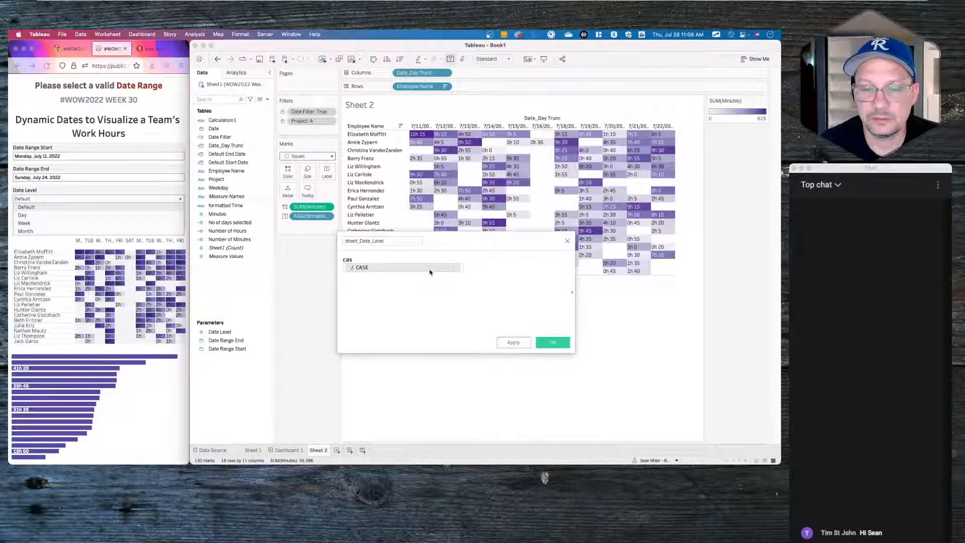
key(Return)
text(da)
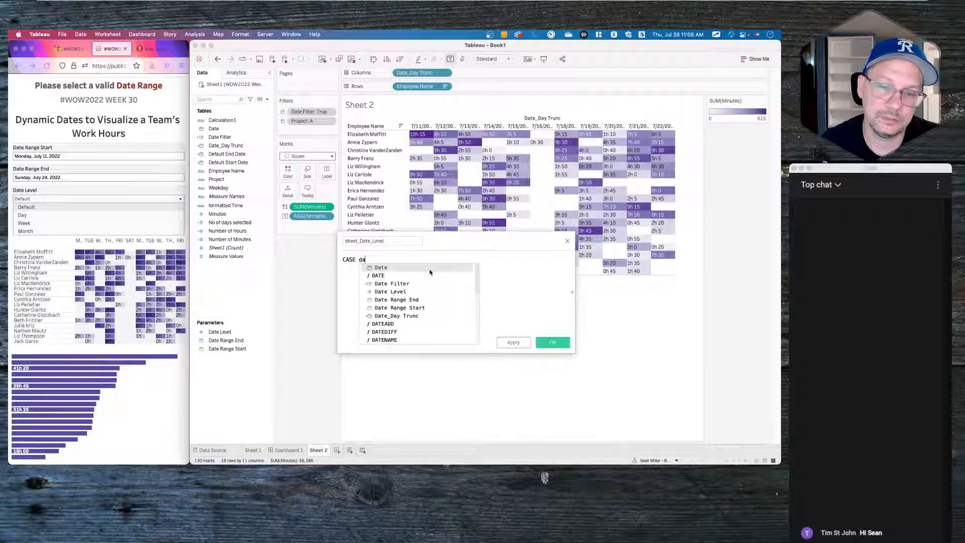
key(Down)
key(Down)
key(Return)
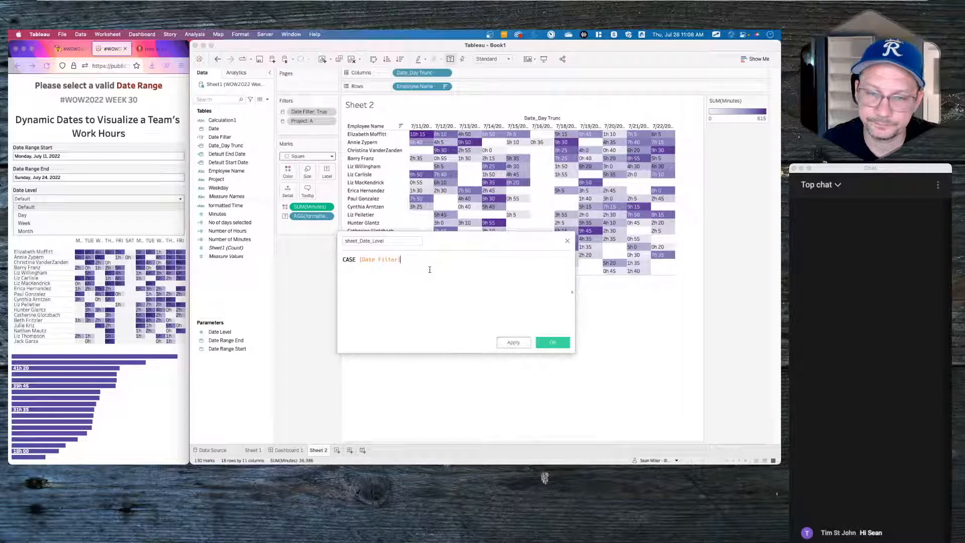
key(BackSpace)
key(BackSpace)
key(BackSpace)
key(BackSpace)
key(BackSpace)
key(BackSpace)
key(BackSpace)
text(l)
key(Return)
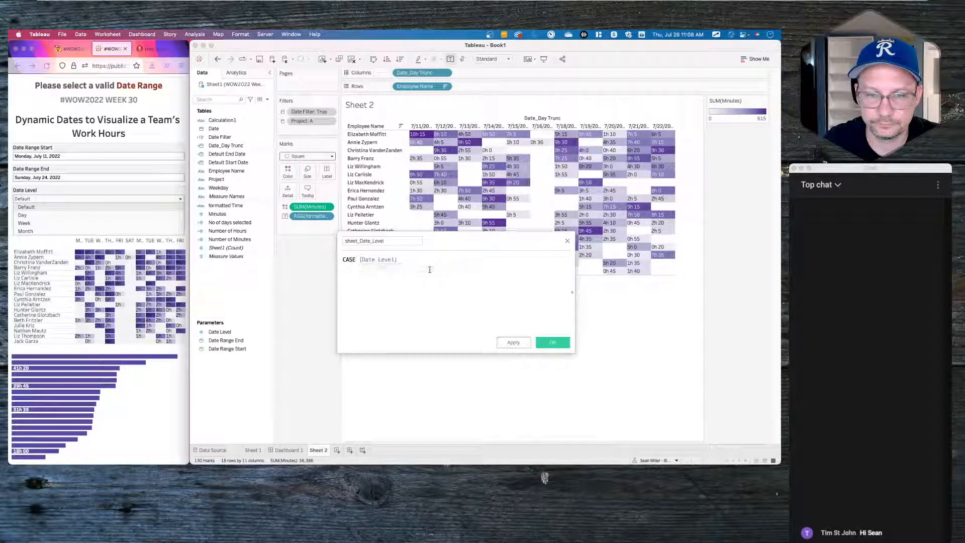
key(Return)
text(when 1 )
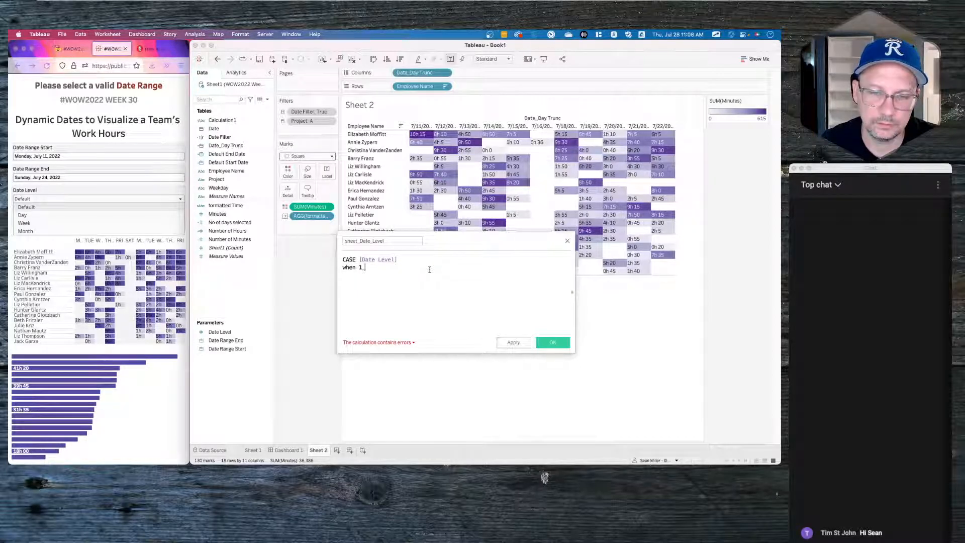
text(d)
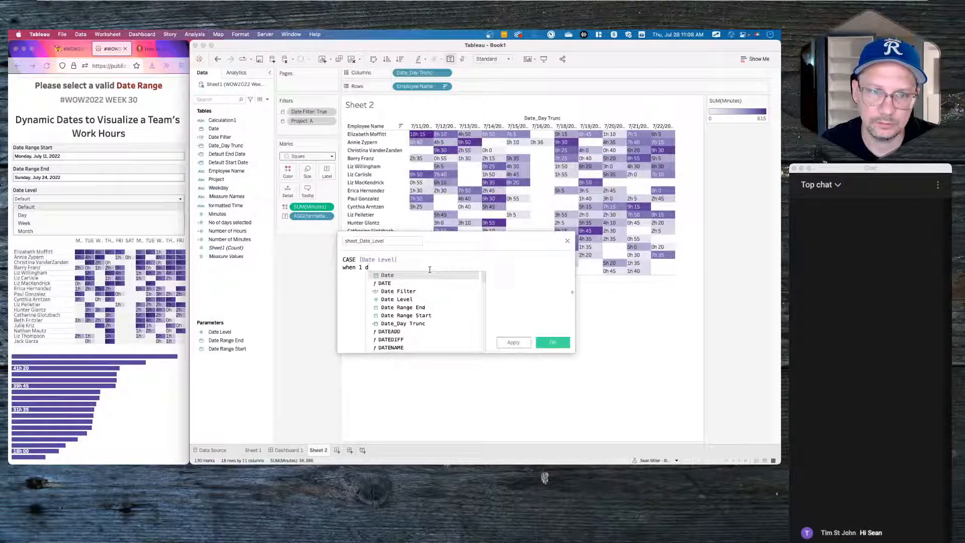
text(ate_)
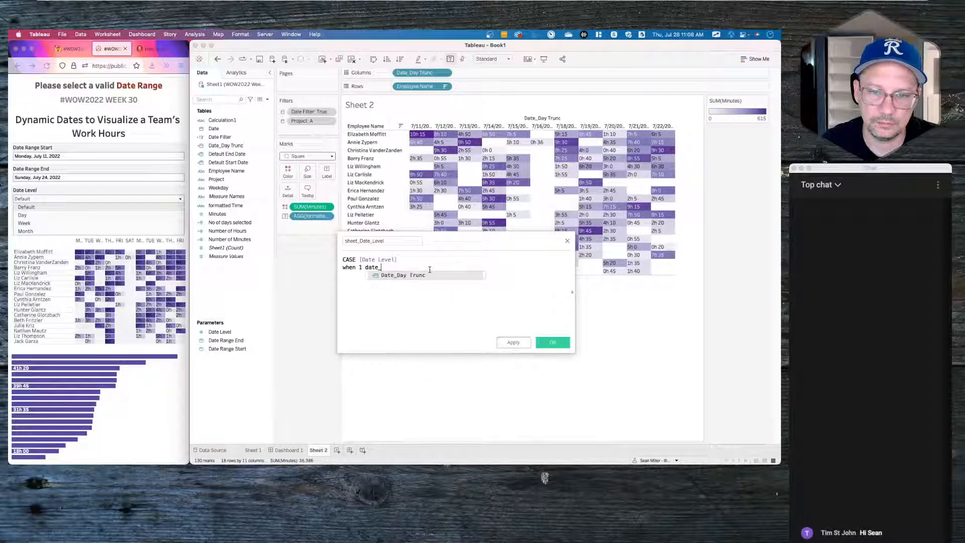
- Add branches 'when 1 [Date_Day Trunc]' and 'when 2 then DATETRUNC('day',[Date])'
key(Return)
key(Return)
text(when 2 )
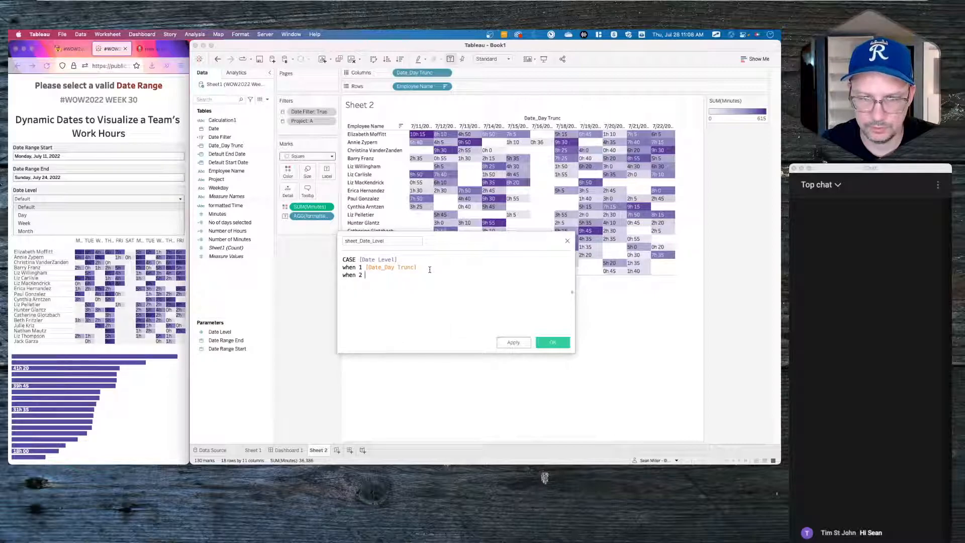
text(then datetru)
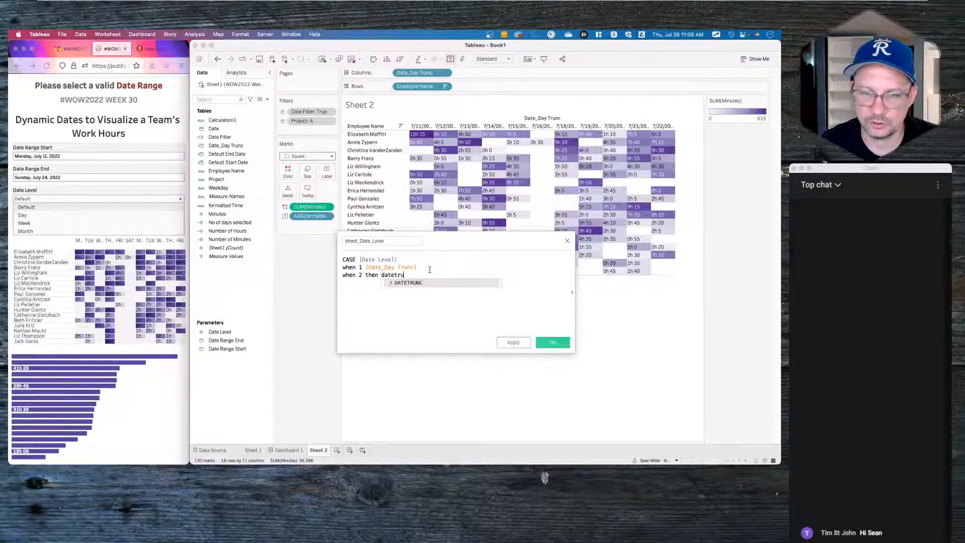
key(Return)
text('day',)
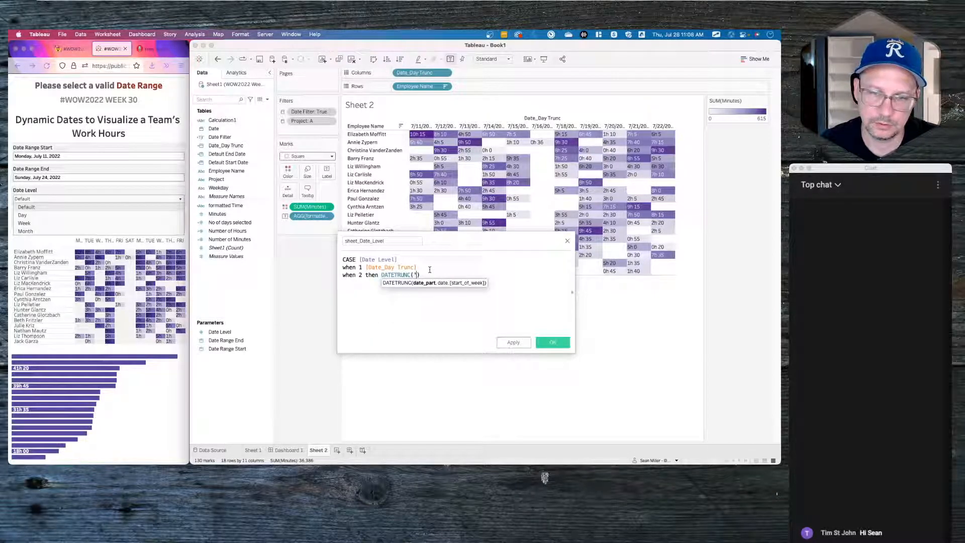
text(da)
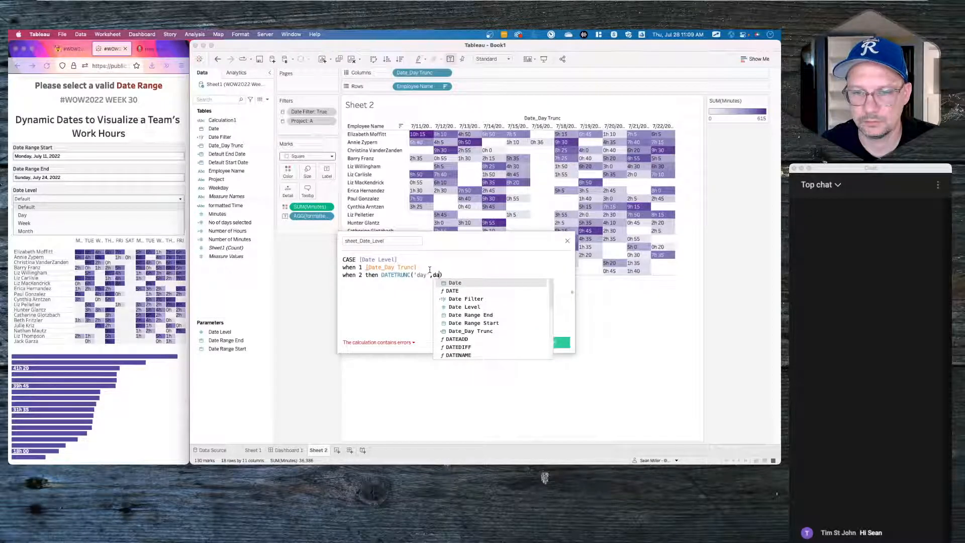
key(Return)
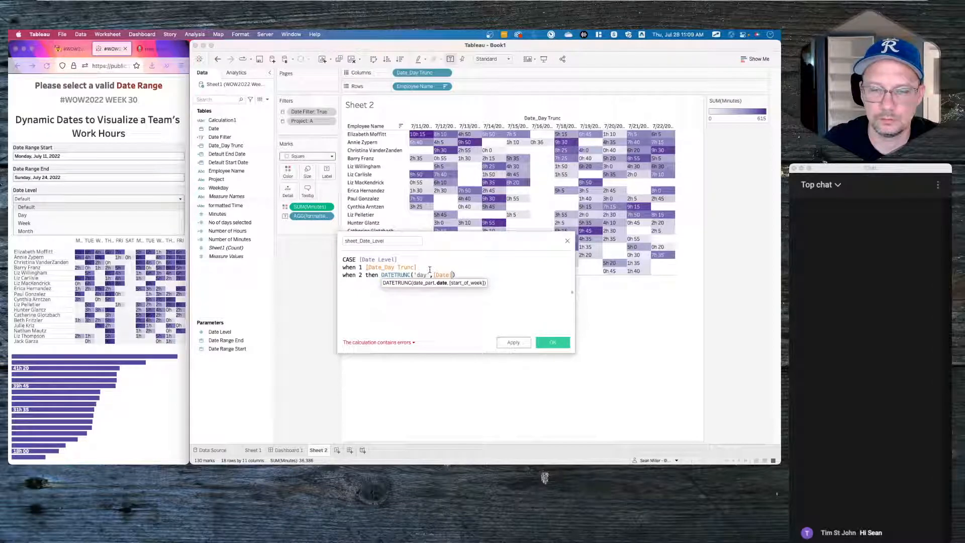
key(Return)
- Add 'when 3 then DATETRUNC('week',[Date])' and 'else DATETRUNC('month',[Date])' branches
text(when 3 then datetr)
key(Return)
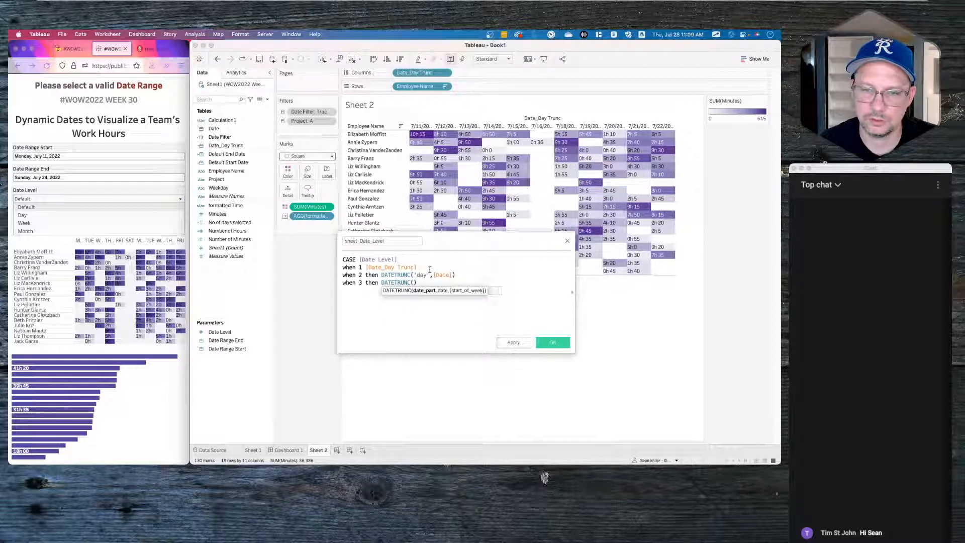
text('we)
text(ek,date)
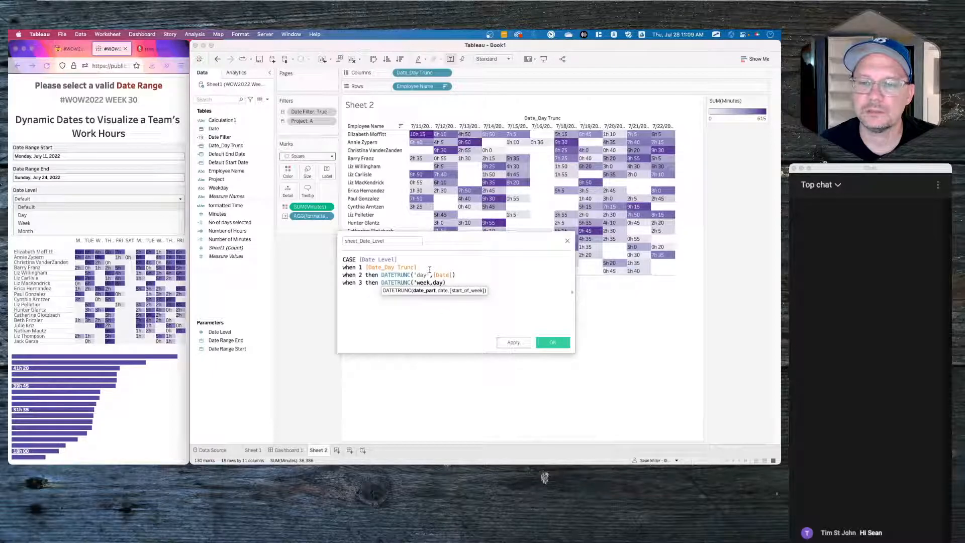
key(BackSpace)
key(BackSpace)
key(BackSpace)
key(BackSpace)
key(BackSpace)
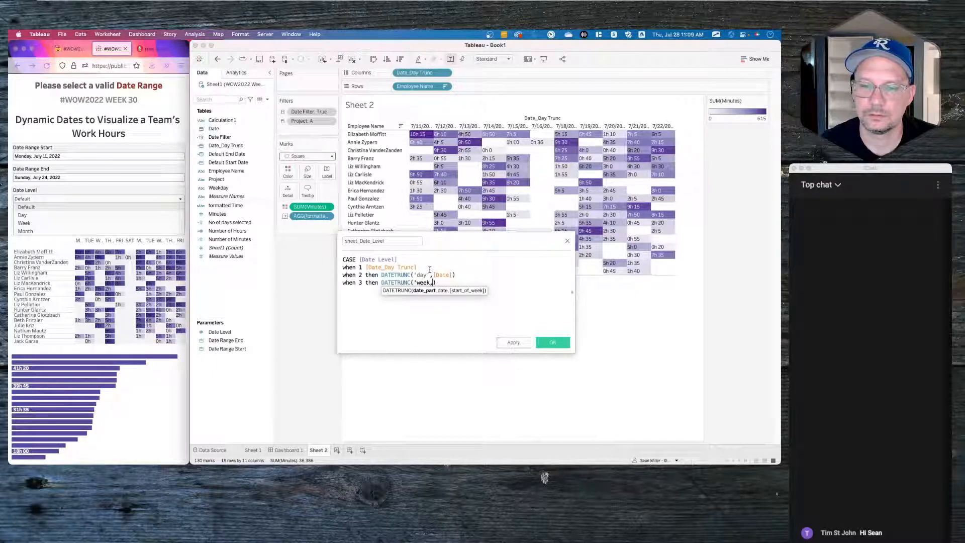
text(',[Date])
key(Return)
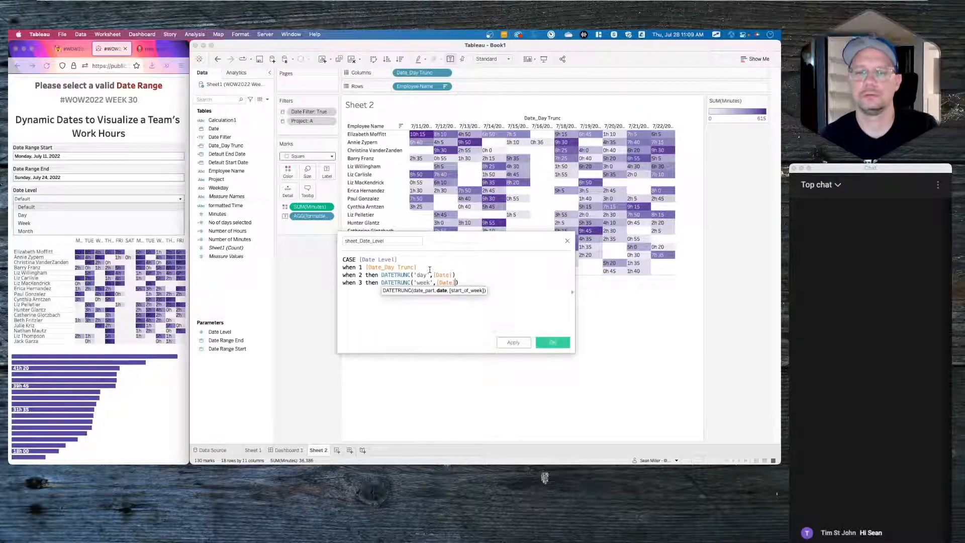
key(Right)
key(Return)
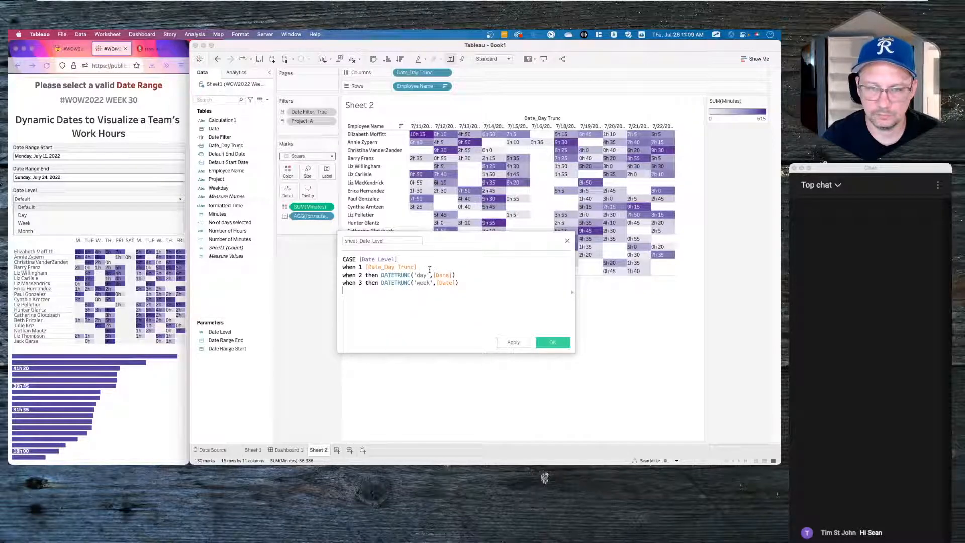
text(else )
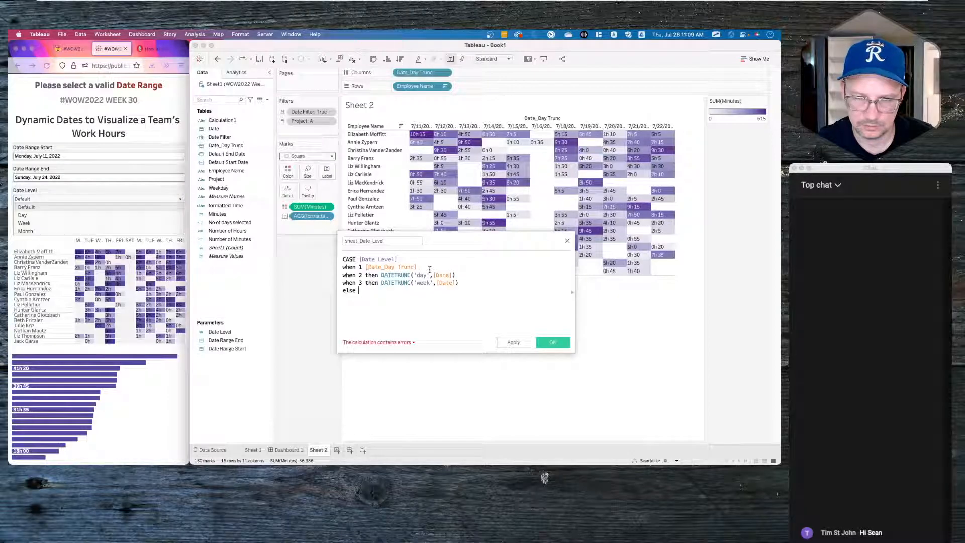
text(DATETRUNC())
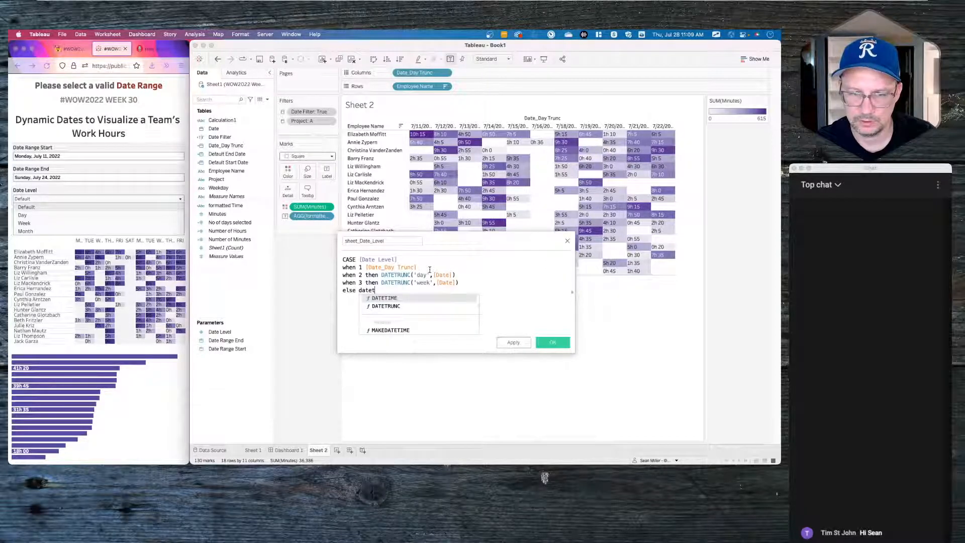
text('month)
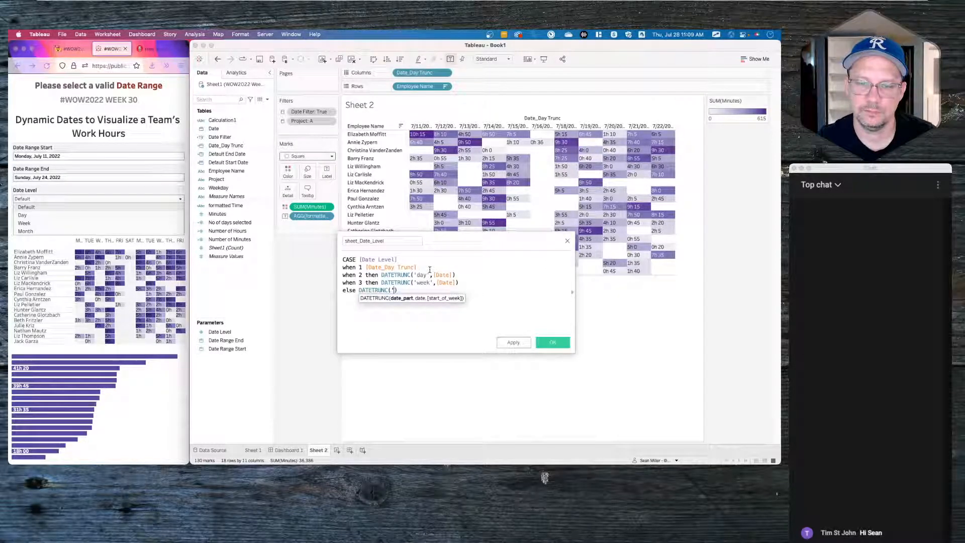
text(',)
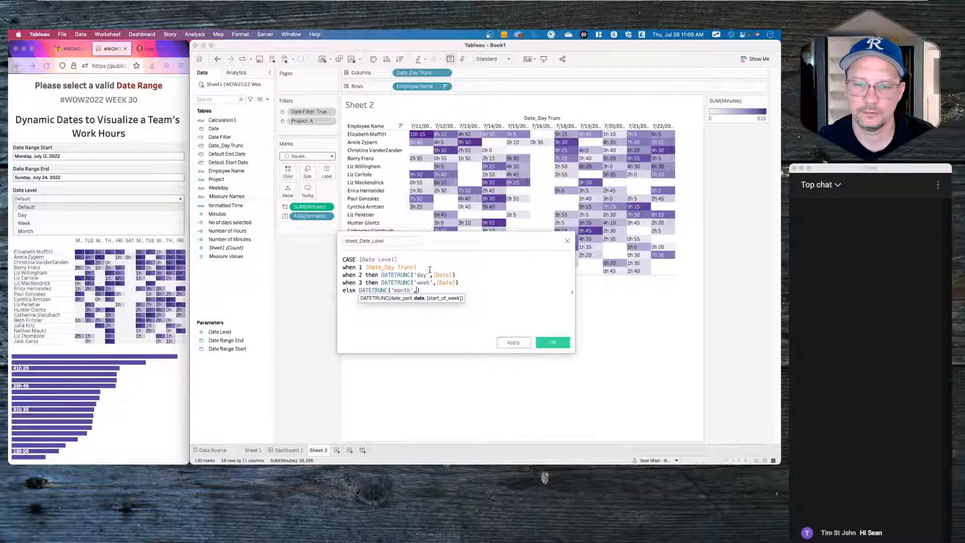
text([Date])
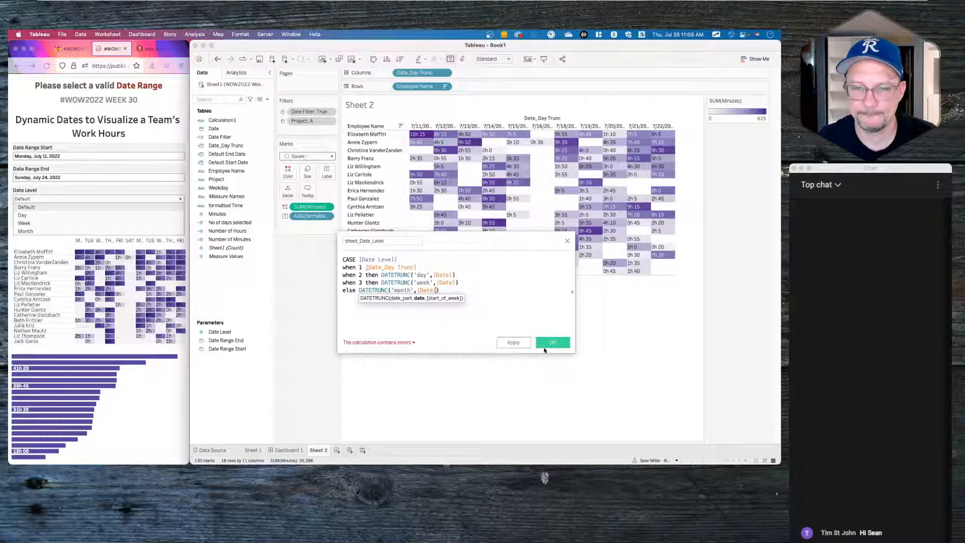
key(Return)
- Close the CASE with END and wrap the day, week and month truncations each in DATE()
text(END)
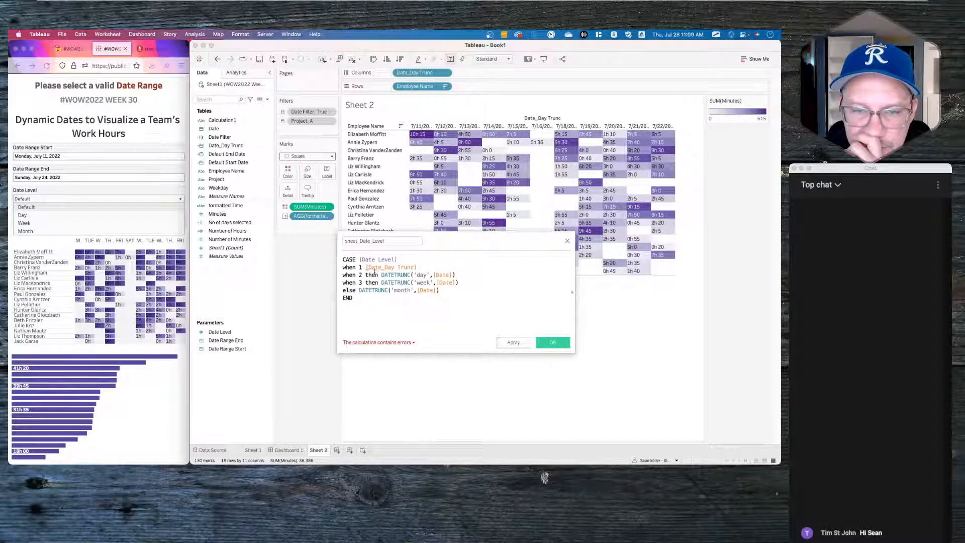
click(382, 275)
text(date()
click(472, 275)
text()))
click(380, 283)
text(date()
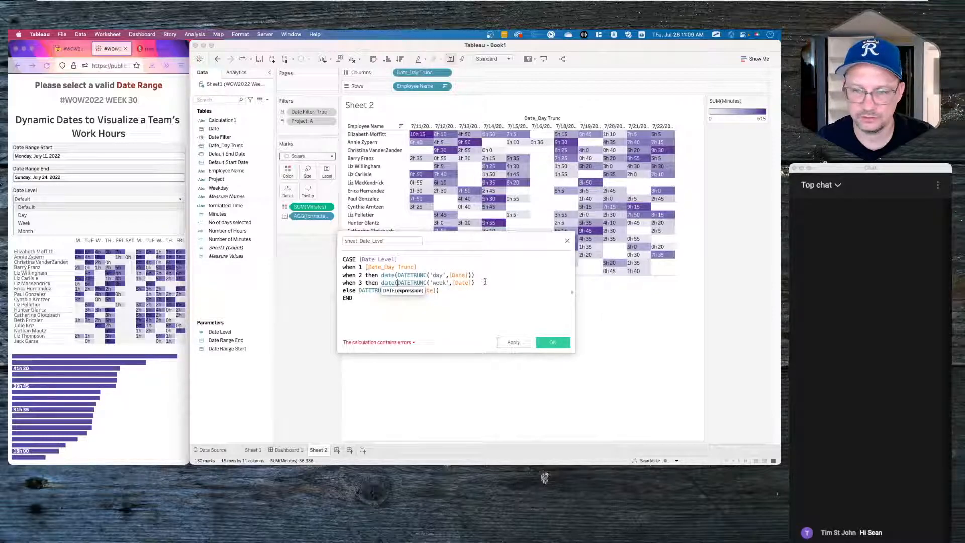
text())
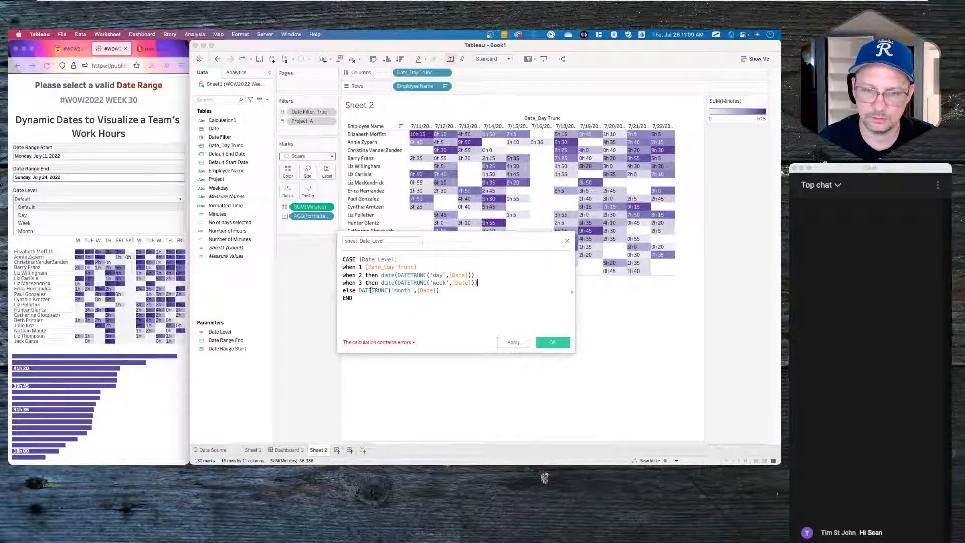
click(359, 290)
text(daet)
key(BackSpace)
key(BackSpace)
text(te()
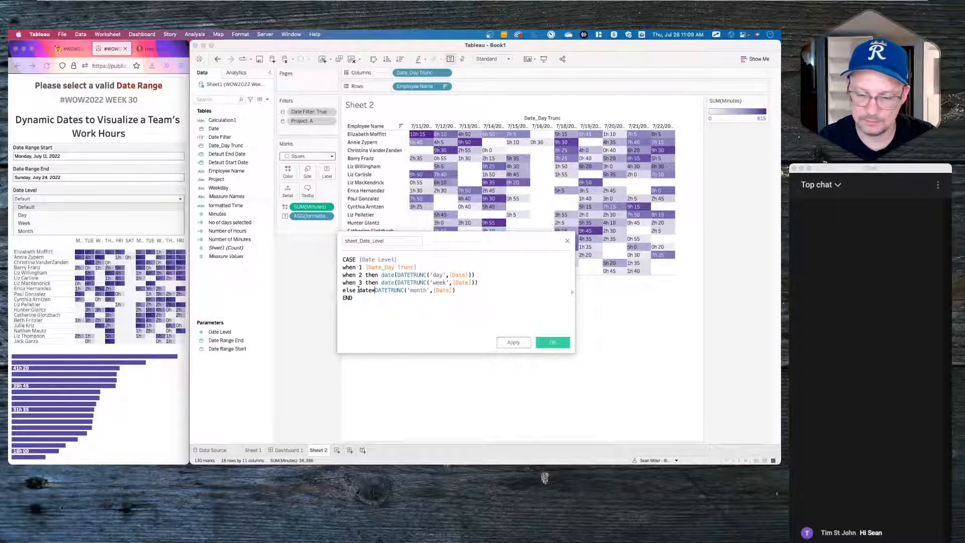
click(458, 290)
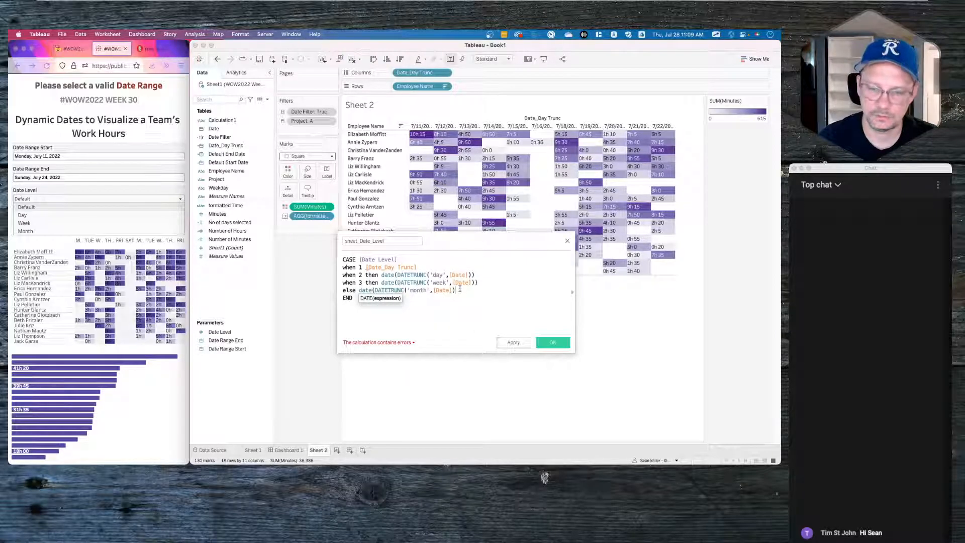
text())
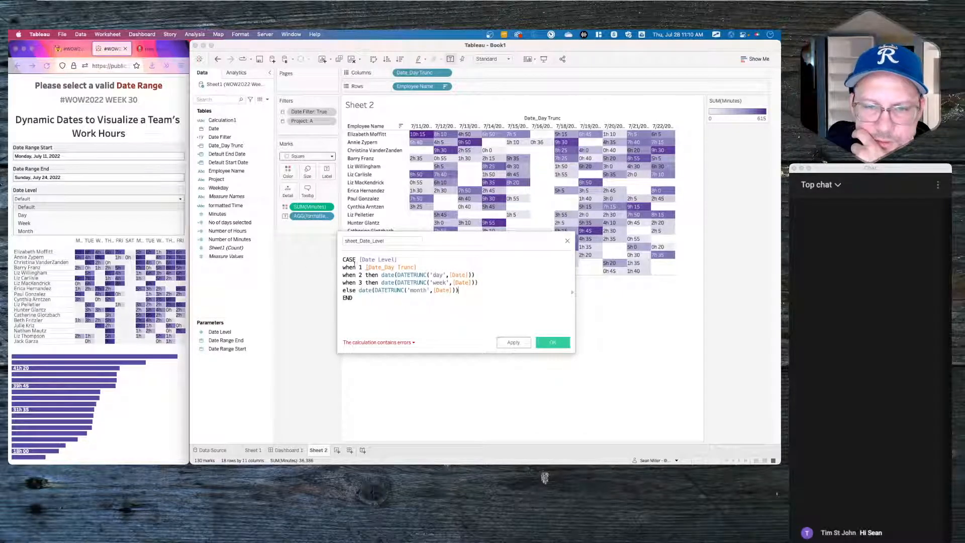
- Add the missing 'then' to branch 1, remove the per-branch DATE wrappers, and apply
click(365, 267)
text(then)
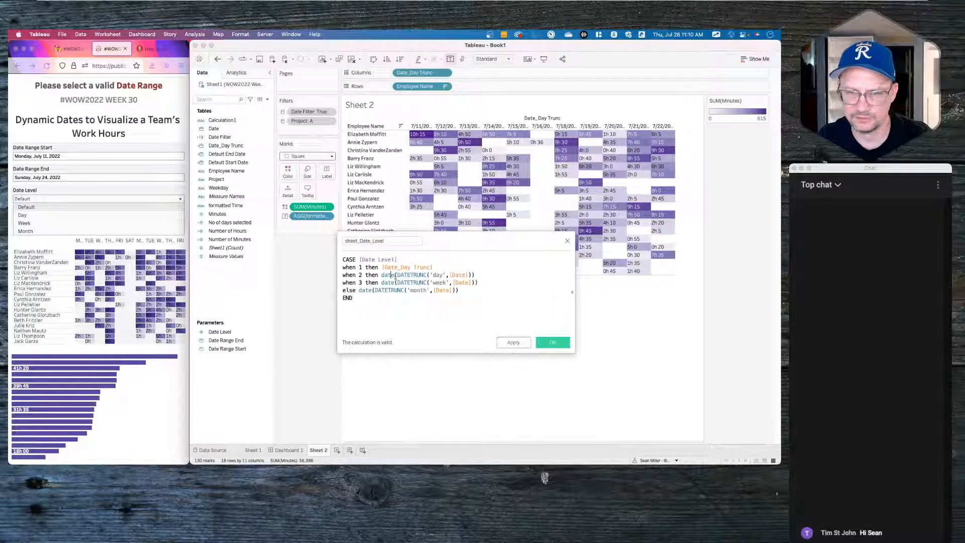
double_click(383, 275)
key(BackSpace)
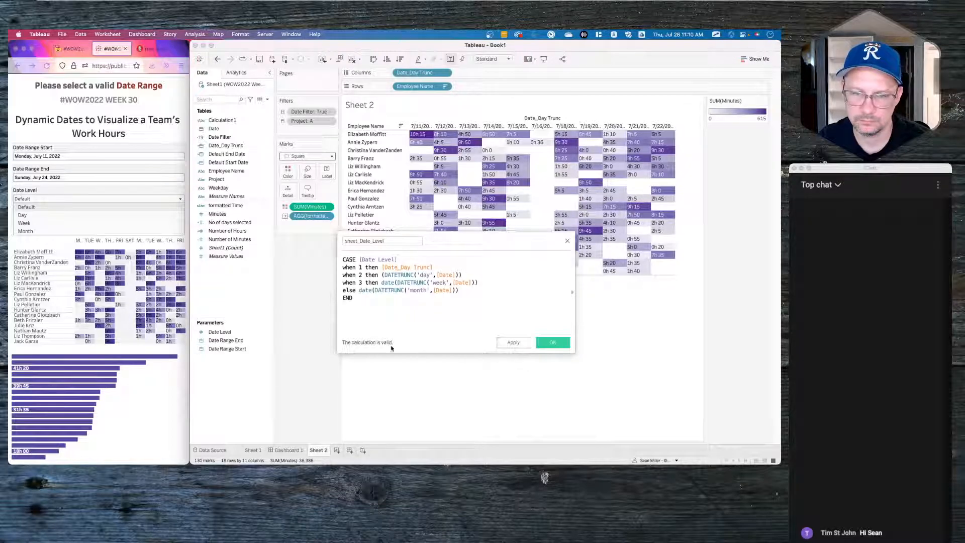
double_click(387, 283)
key(BackSpace)
double_click(366, 291)
key(BackSpace)
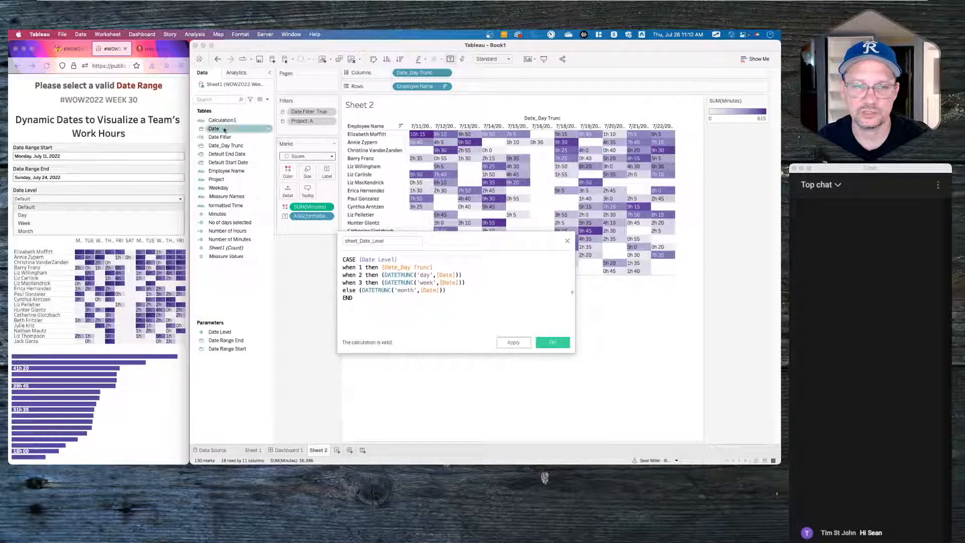
click(513, 343)
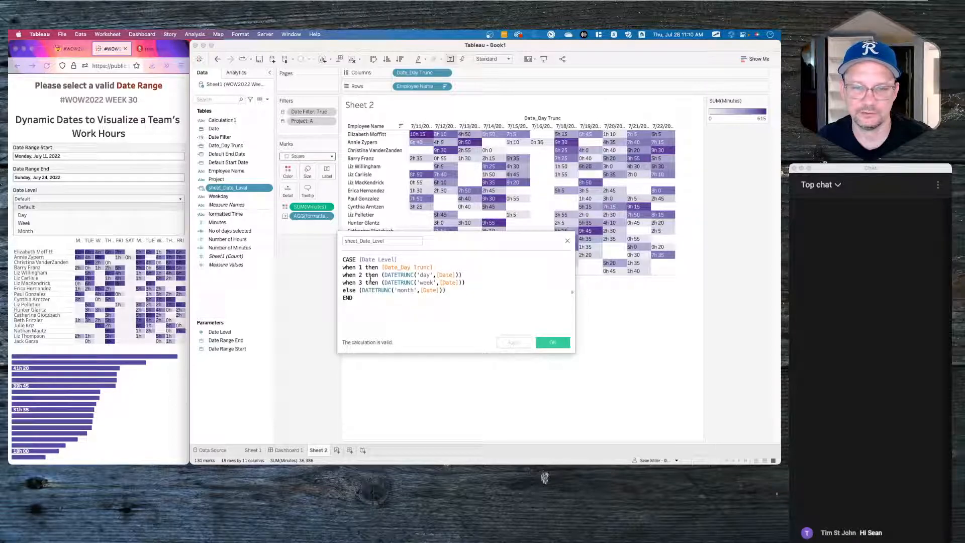
- Wrap the whole CASE…END in DATE() and save the sheet_Date_Level calculation
click(344, 259)
text(date()
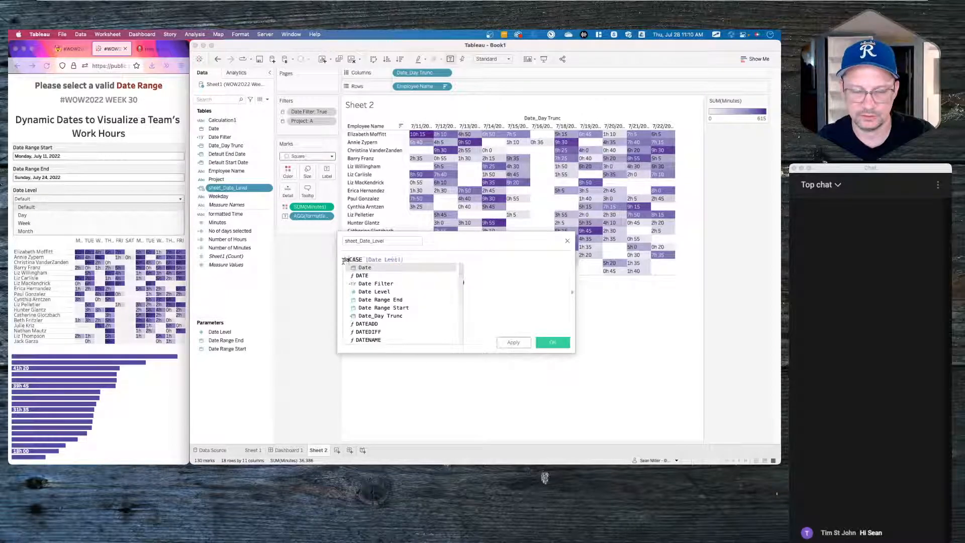
click(371, 298)
text())
click(513, 343)
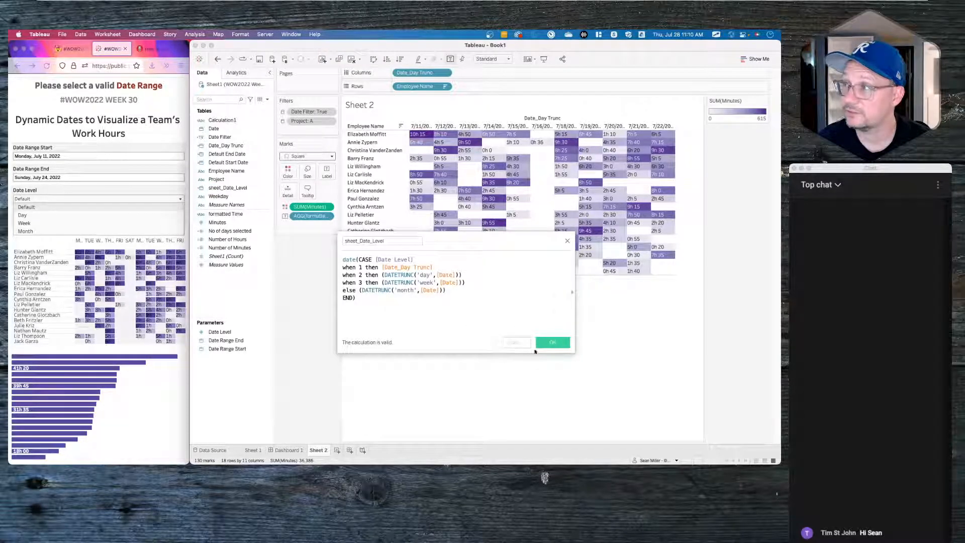
click(553, 342)
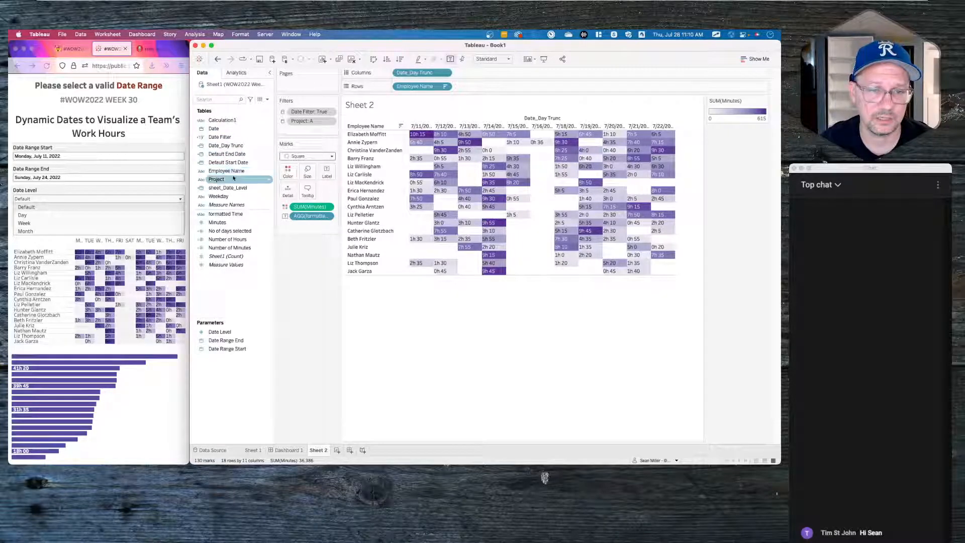
- Replace Date_Day Trunc on Columns with sheet_Date_Level, set to Exact Date and Discrete
drag(223, 190, 411, 75)
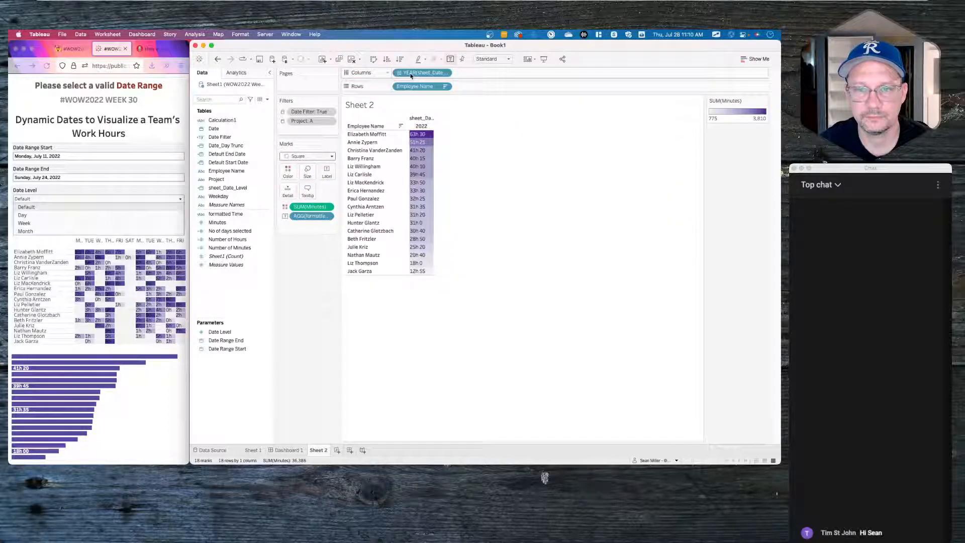
click(445, 72)
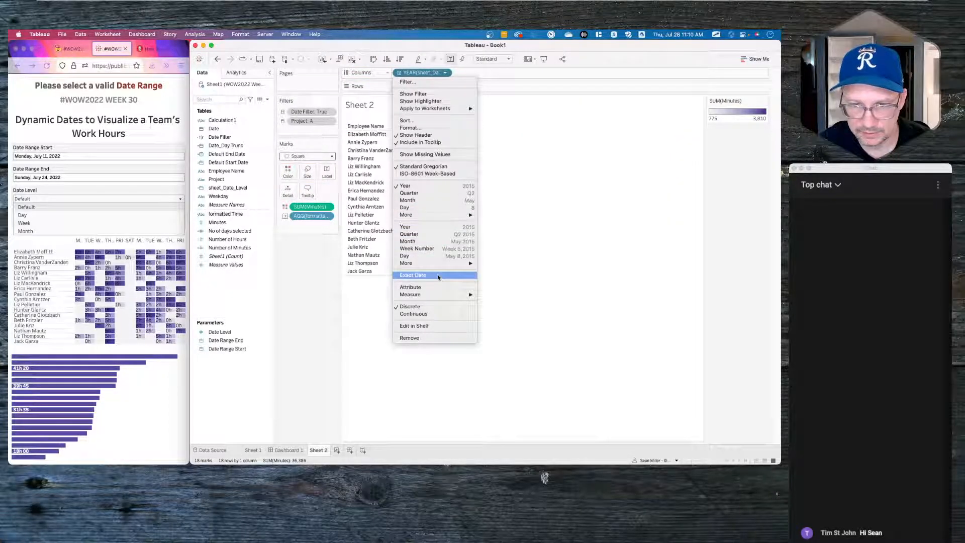
click(427, 275)
click(445, 73)
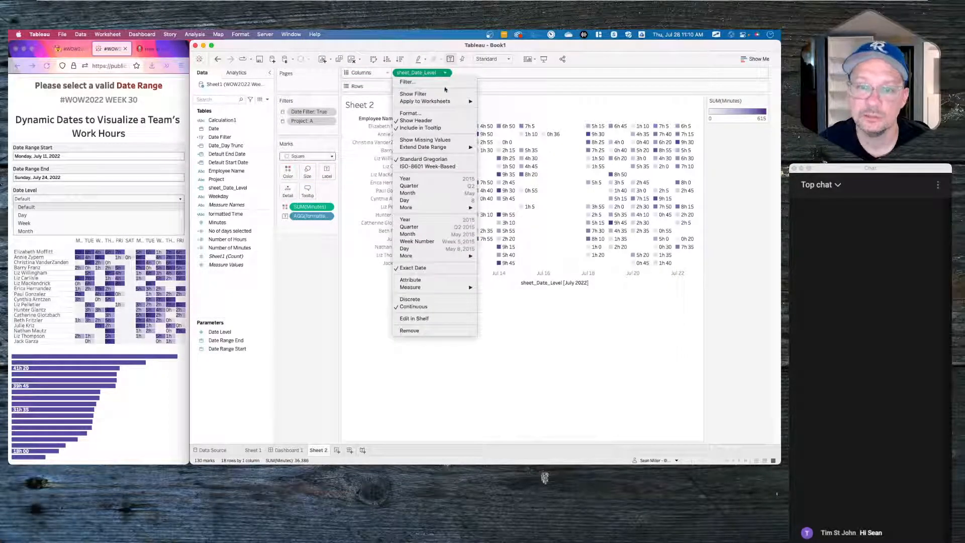
click(441, 299)
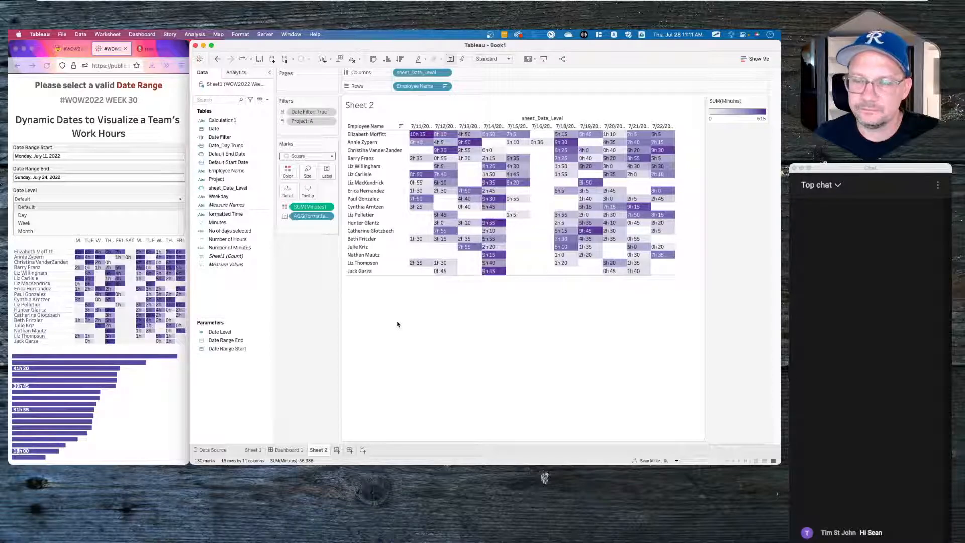
- Hide the field label for Columns while keeping the date headers visible
click(446, 73)
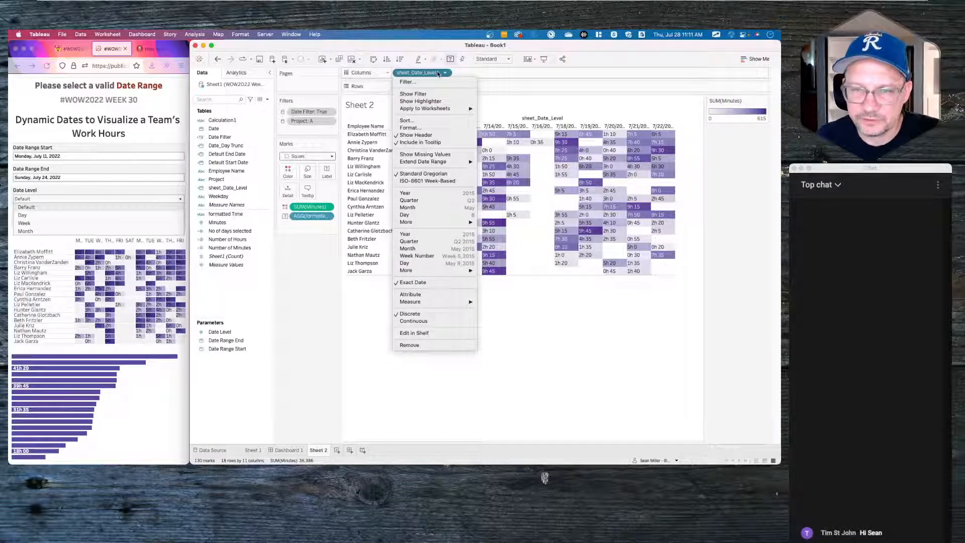
click(430, 135)
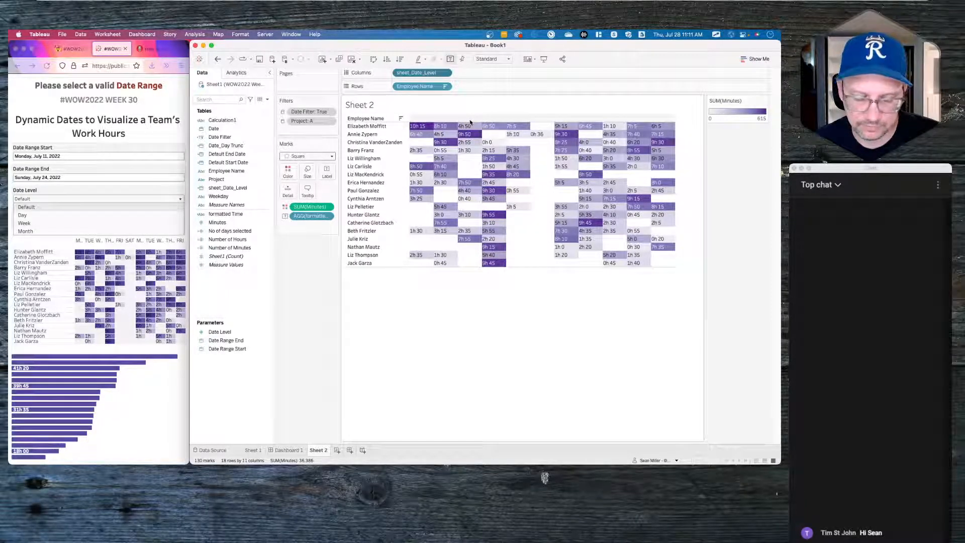
key(super+z)
right_click(505, 120)
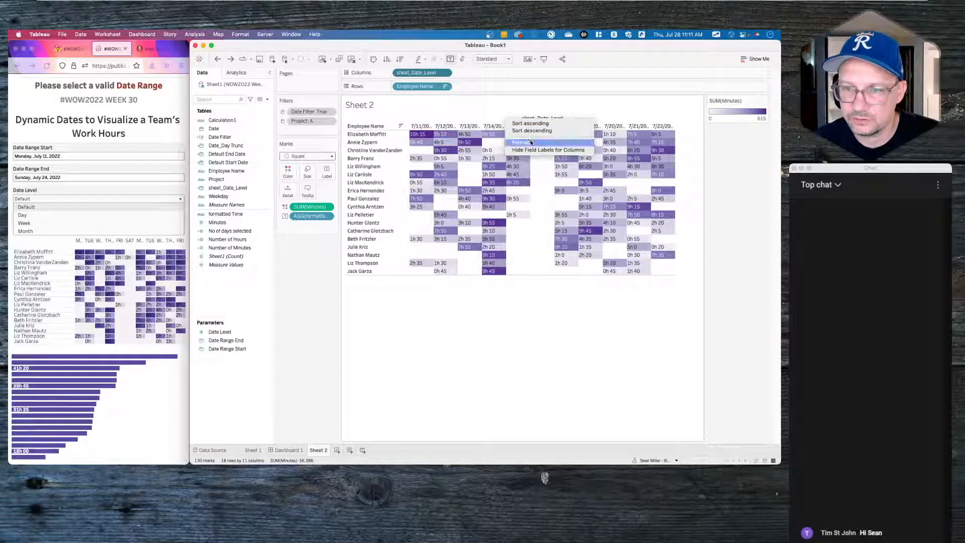
click(548, 150)
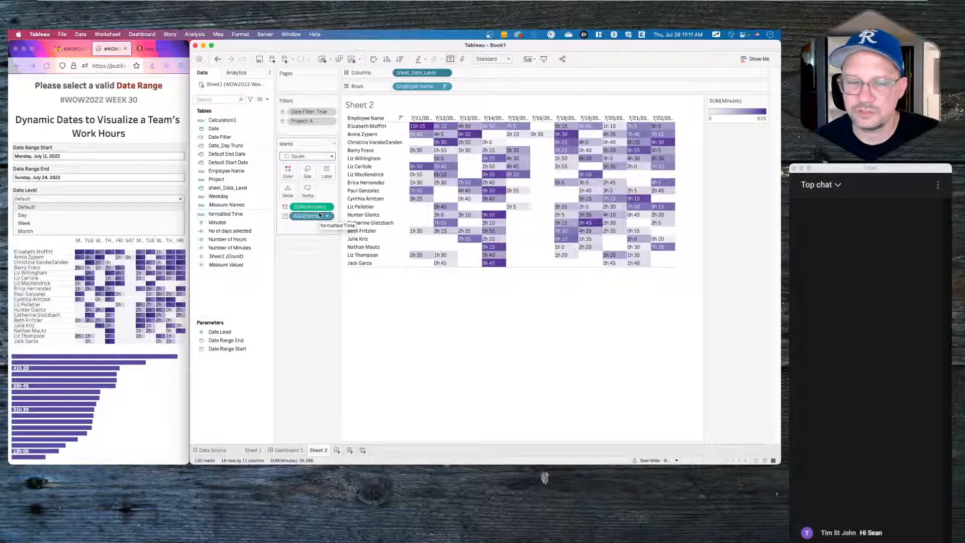
click(220, 332)
- Show the parameter controls for Date Level, Date Range End and Date Range Start
right_click(220, 336)
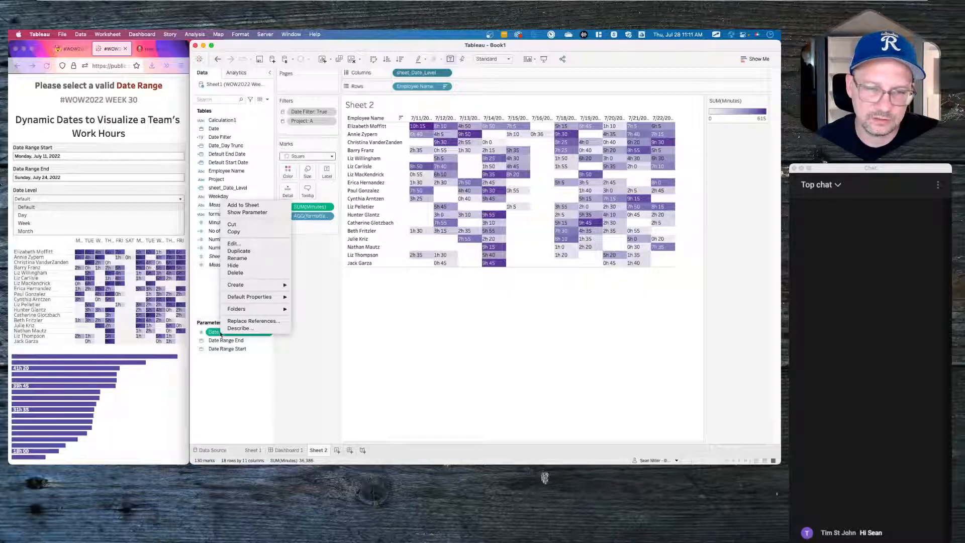
click(260, 214)
click(240, 341)
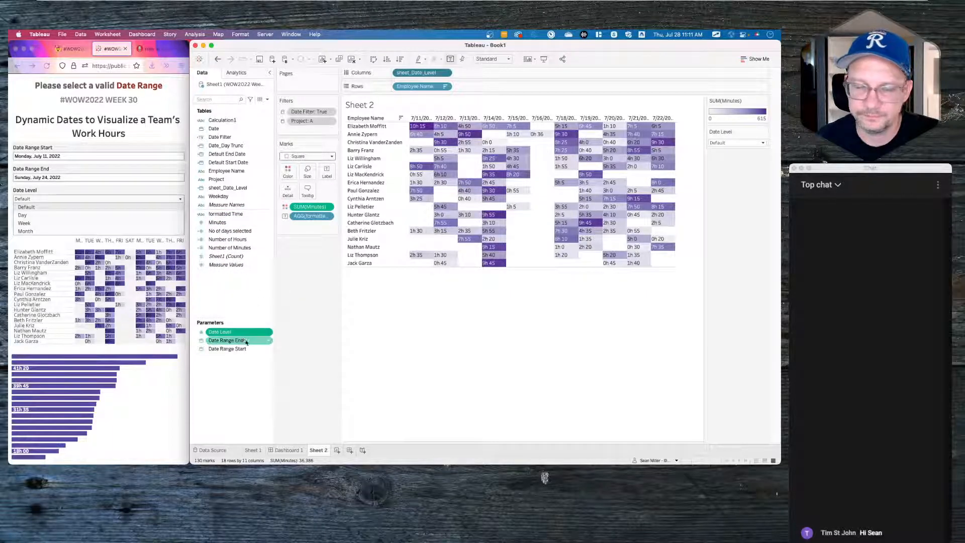
right_click(240, 342)
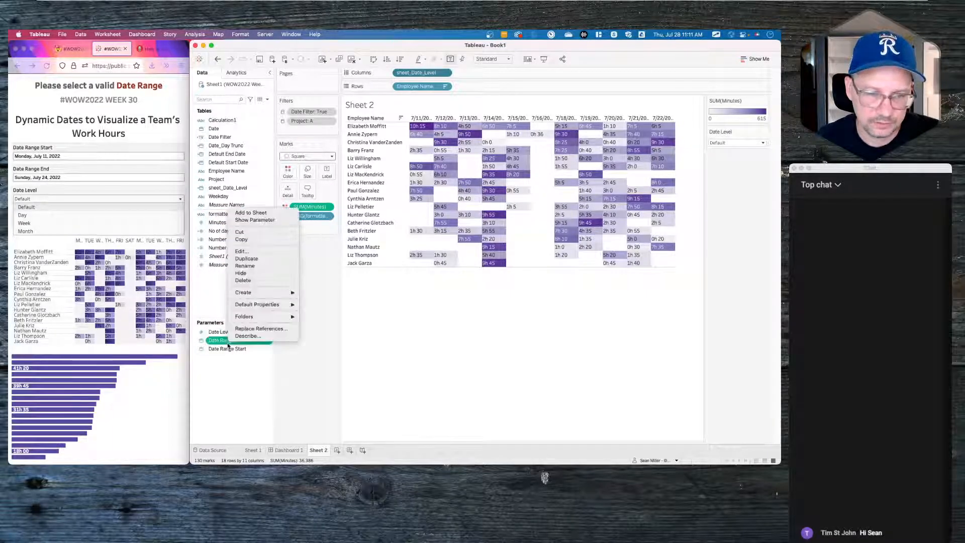
click(270, 220)
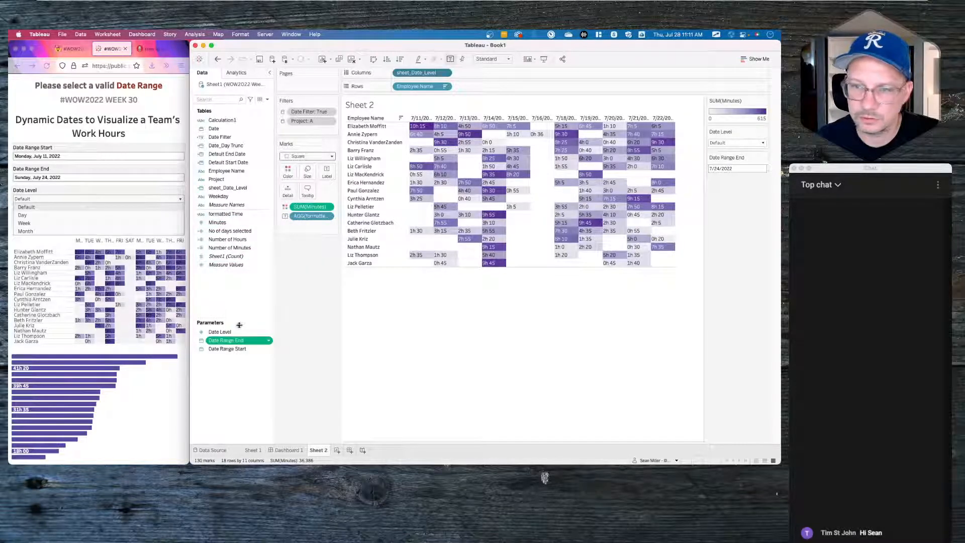
right_click(227, 349)
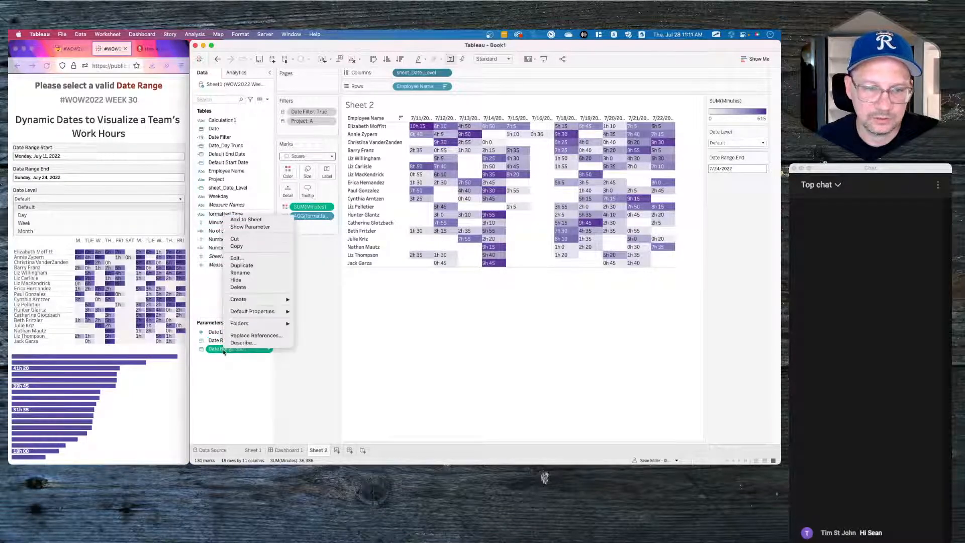
click(263, 228)
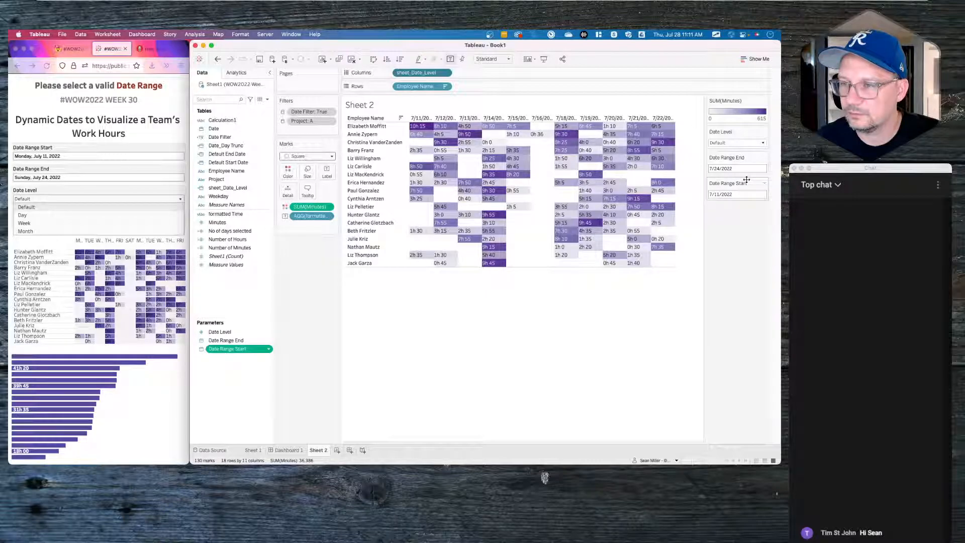
- Order the controls as Date Level, then Date Range Start, then Date Range End
drag(748, 153, 327, 250)
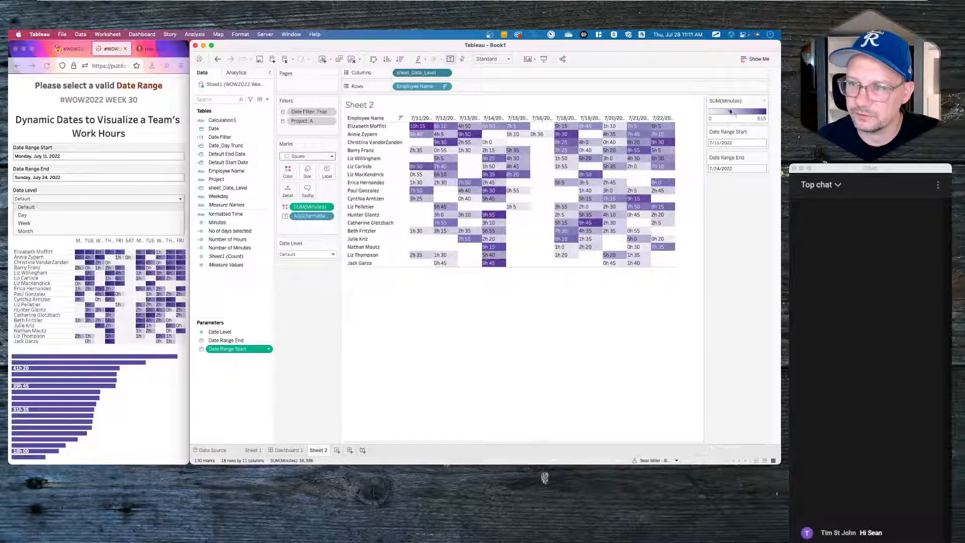
drag(737, 131, 324, 271)
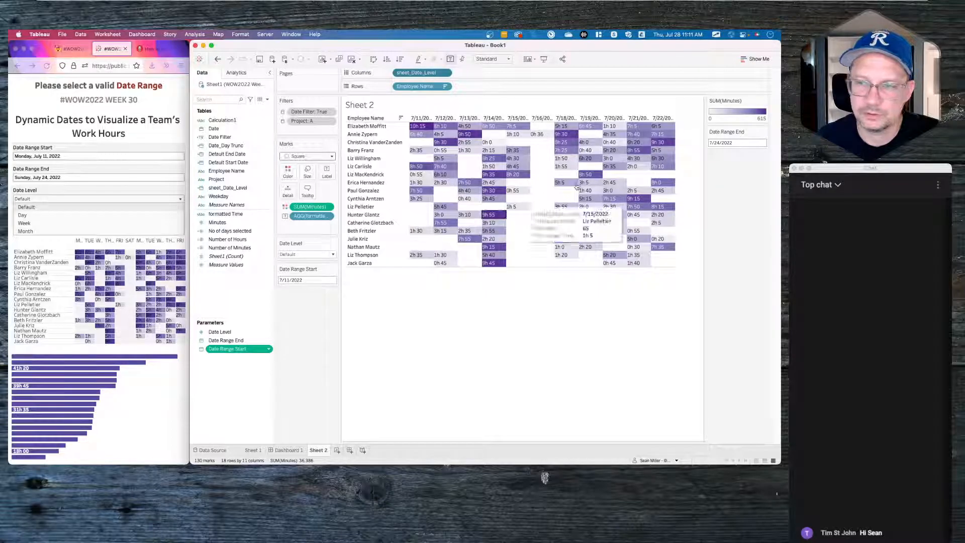
drag(742, 132, 314, 335)
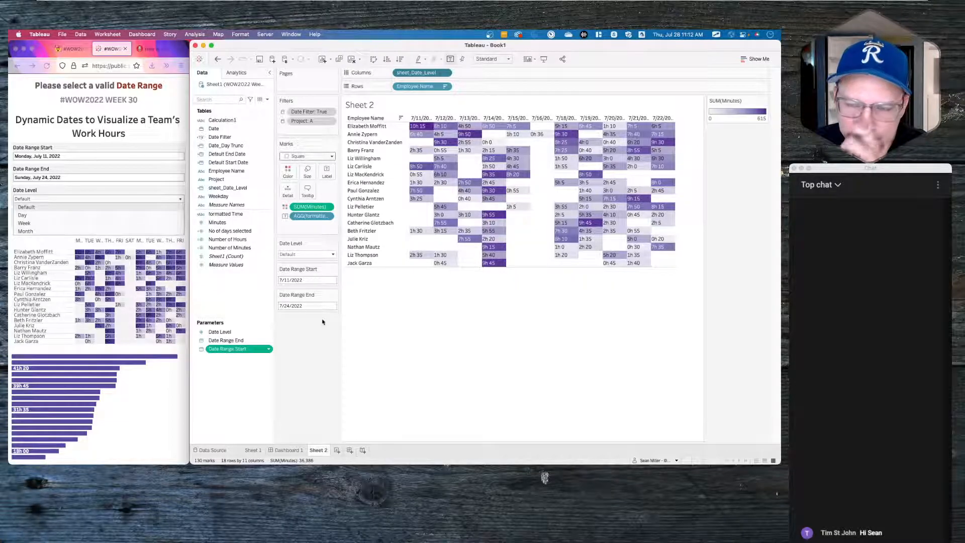
- Try Date Level at Day, Week and Month, then return it to Default
click(333, 255)
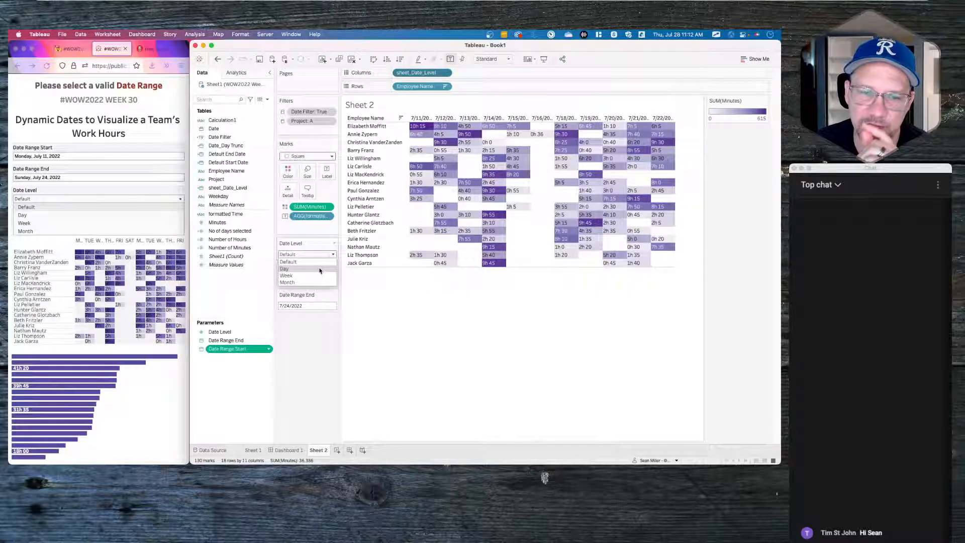
click(319, 270)
click(328, 255)
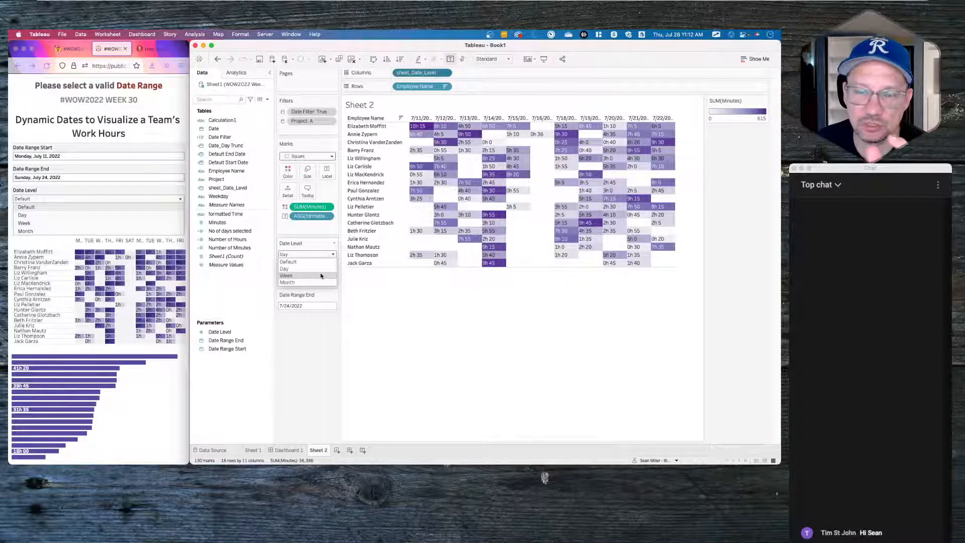
click(320, 276)
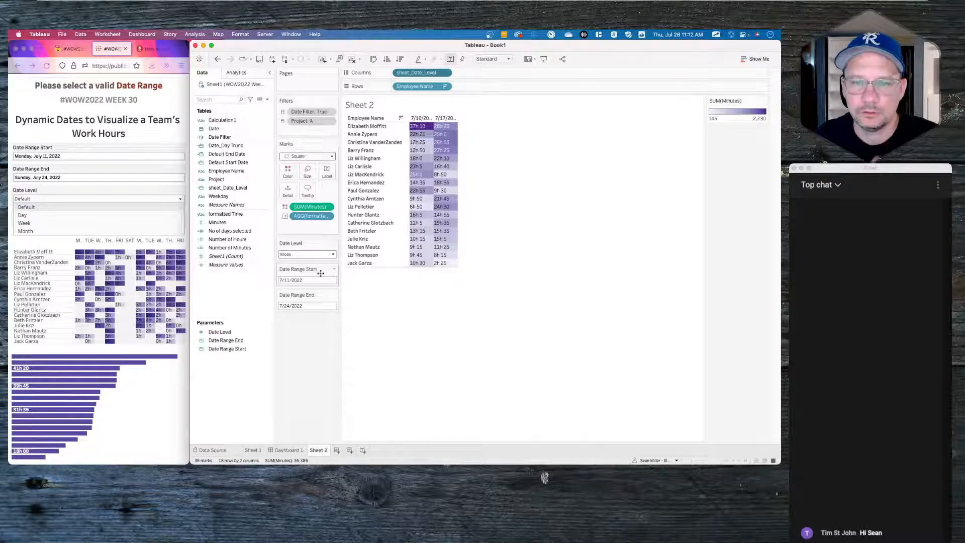
click(322, 254)
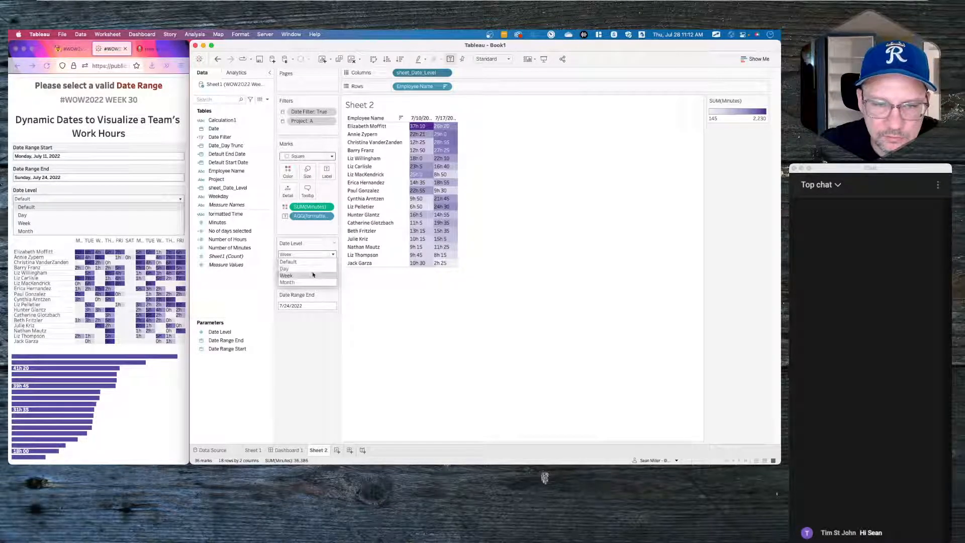
click(302, 282)
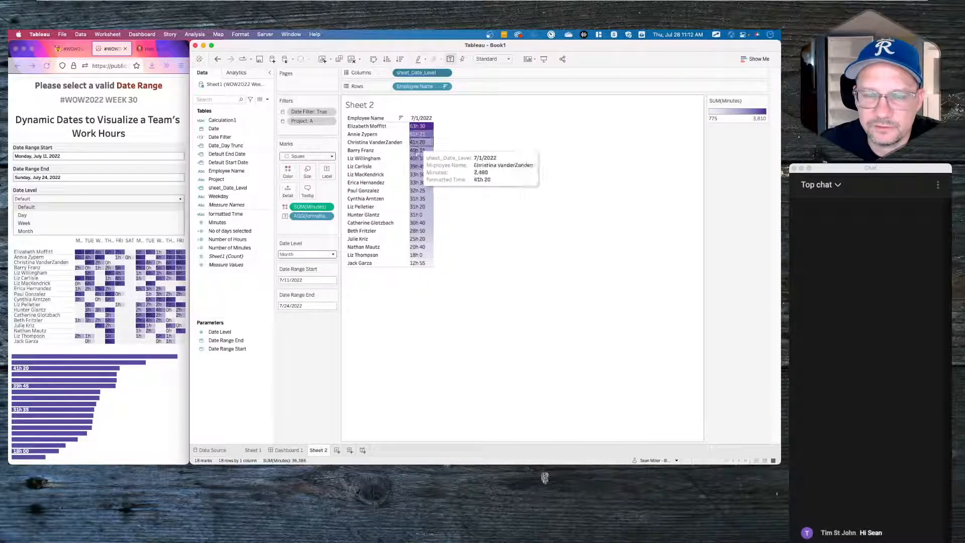
click(333, 255)
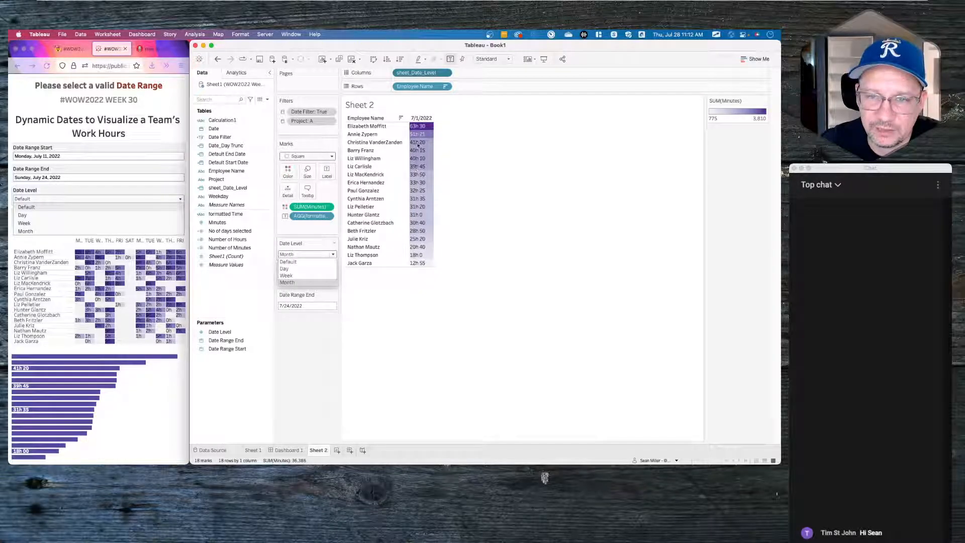
click(297, 263)
click(304, 280)
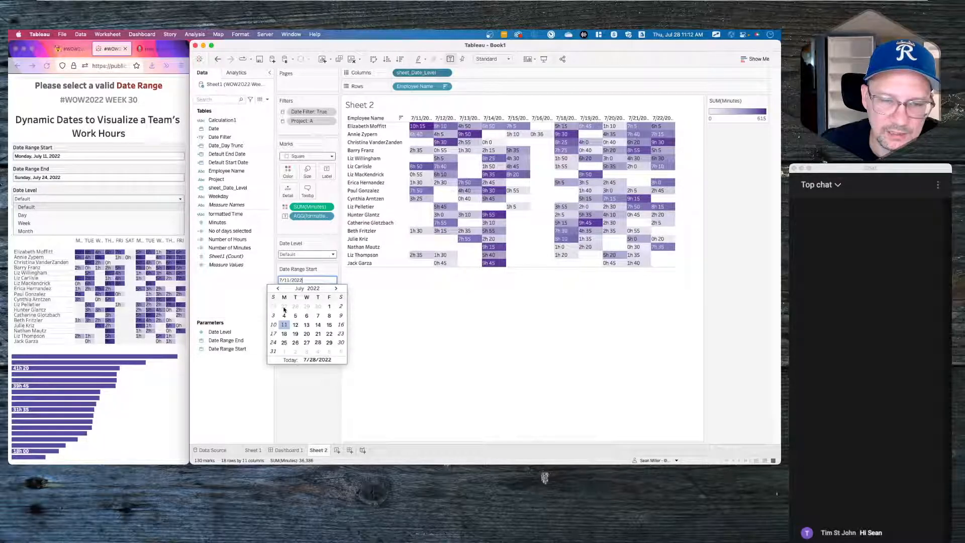
- Set Date Range Start to 6/20/2022 and view the heatmap at Day level
click(278, 289)
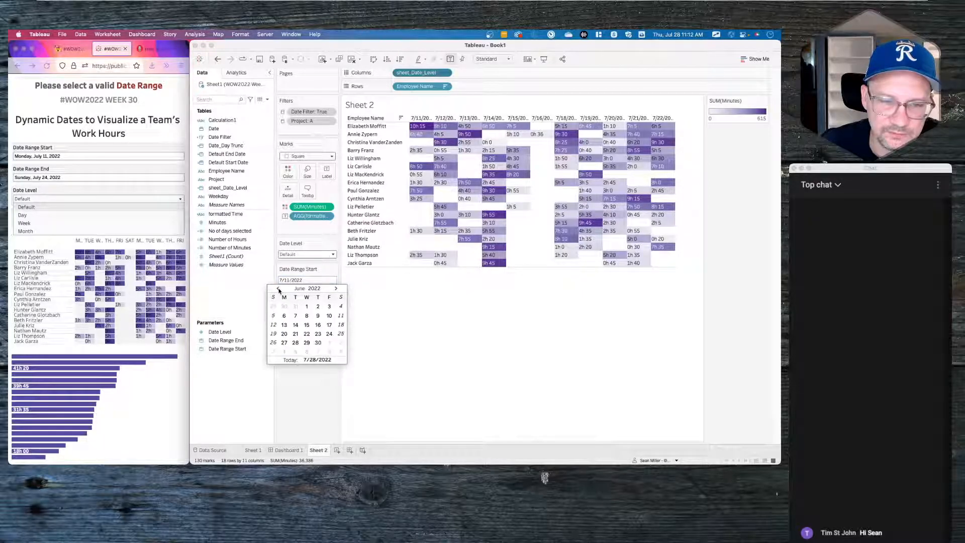
click(284, 335)
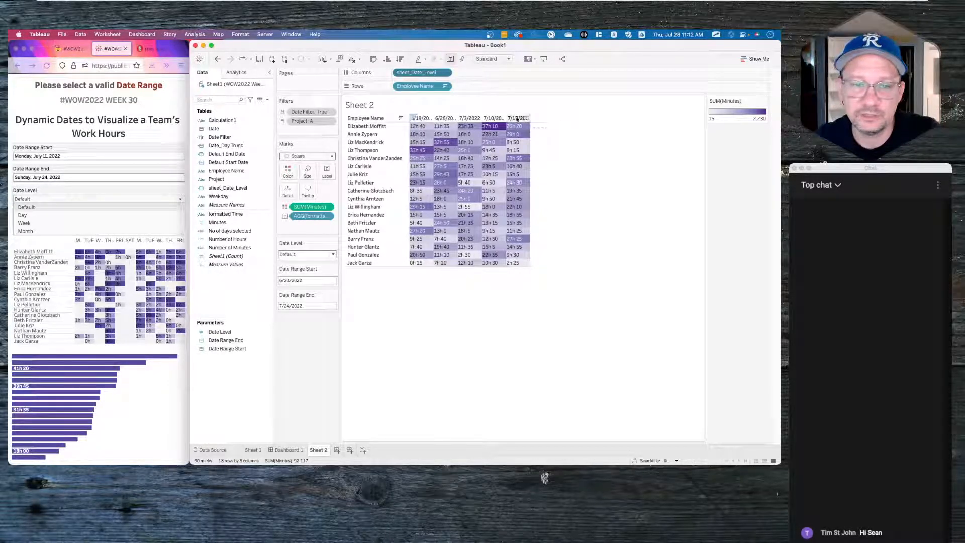
click(301, 254)
click(295, 268)
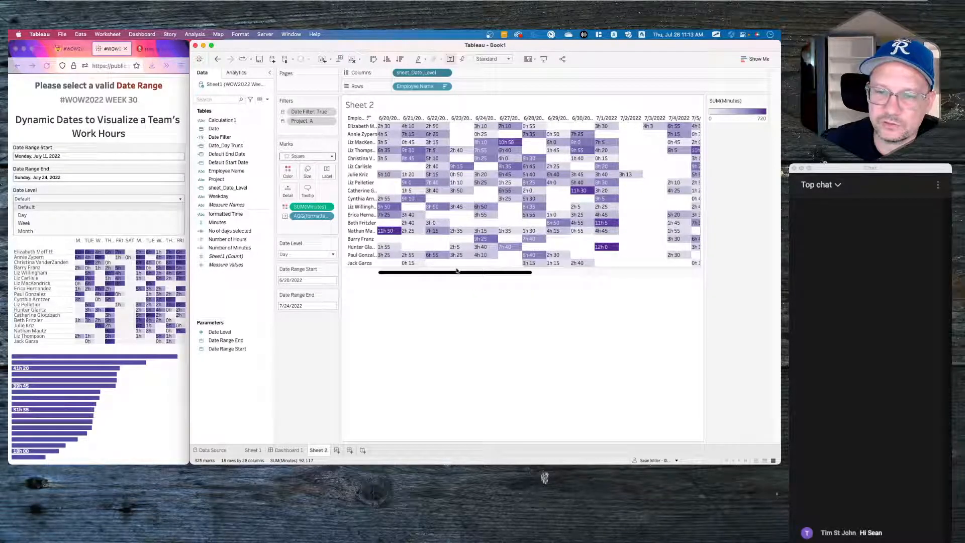
mouse_move(453, 272)
mouse_down()
mouse_move(639, 267)
mouse_move(472, 272)
mouse_up()
- Switch Date Level to Week, then back to Default for five weekly columns
click(307, 255)
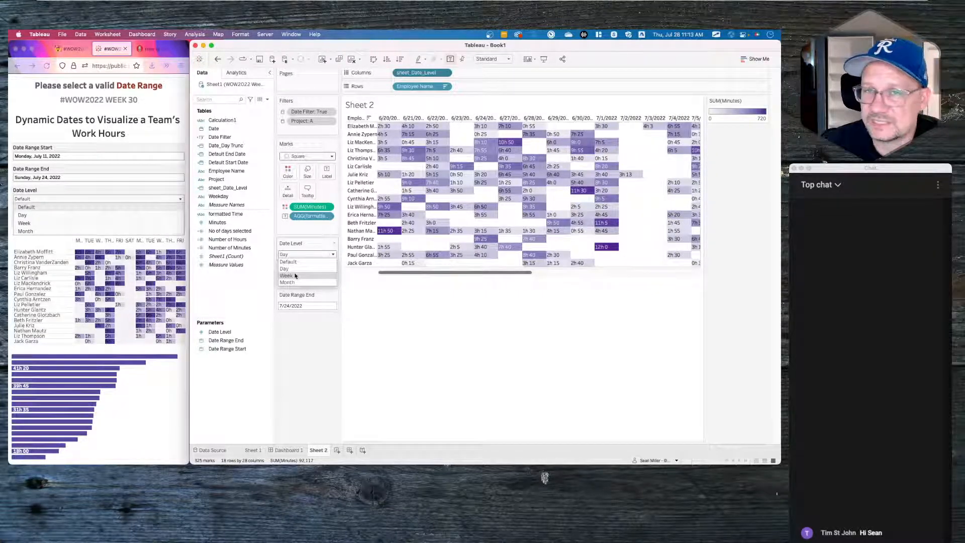
click(295, 276)
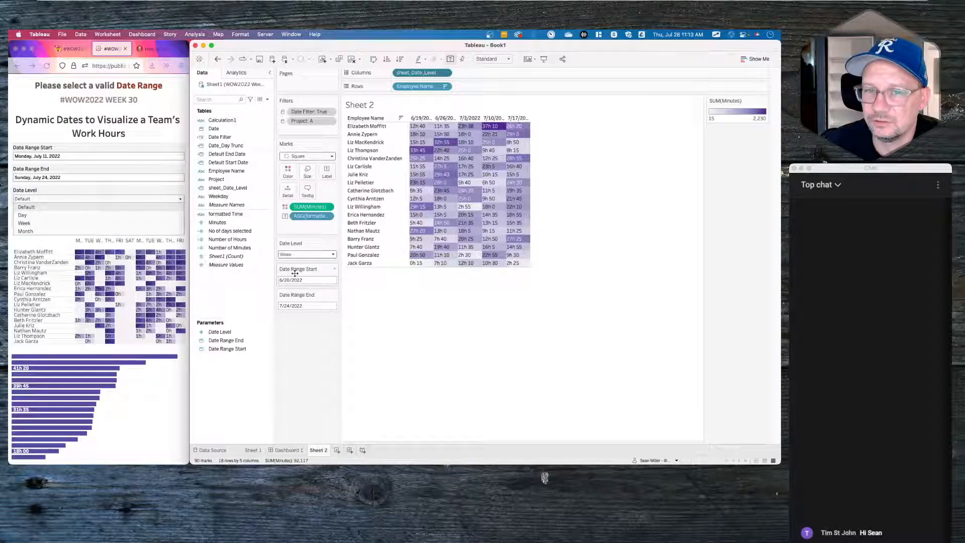
click(302, 255)
click(297, 261)
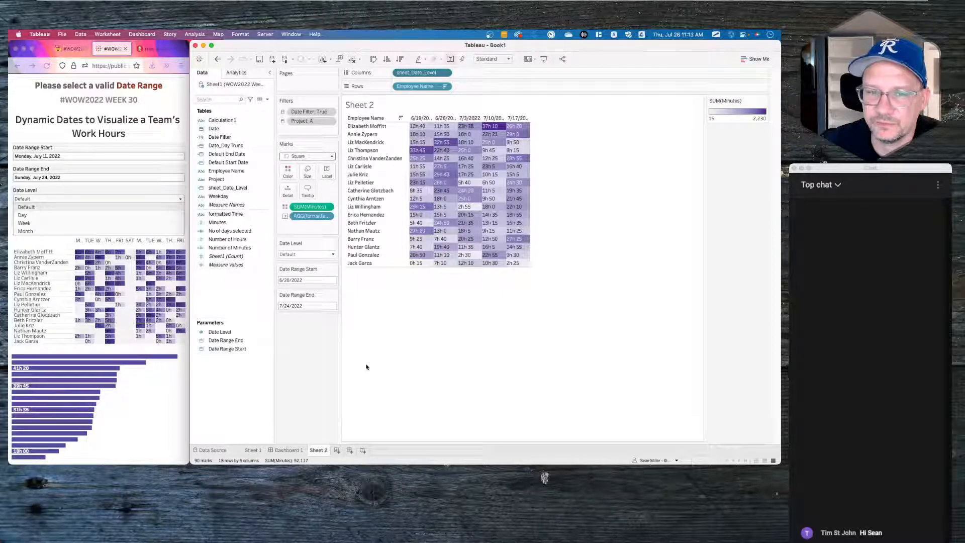
mouse_move(435, 202)
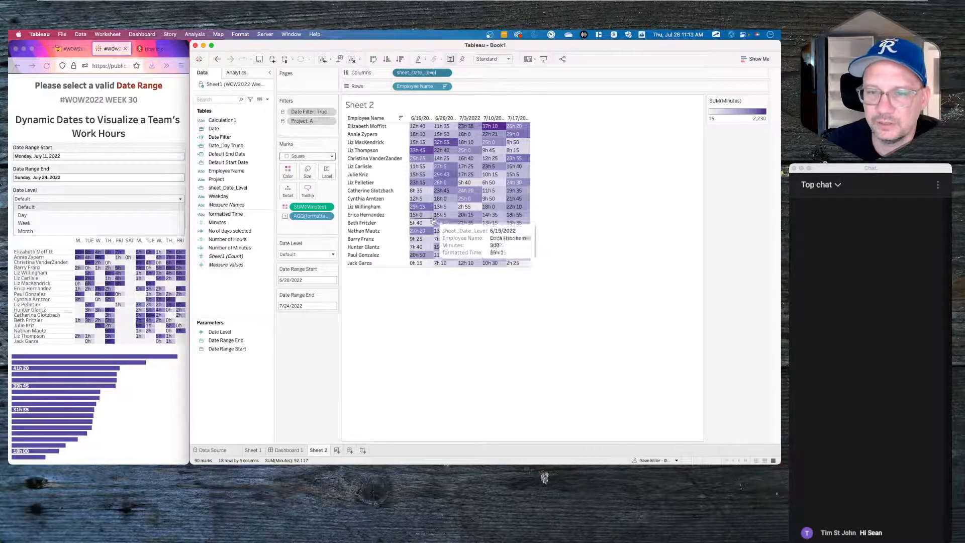
mouse_move(511, 132)
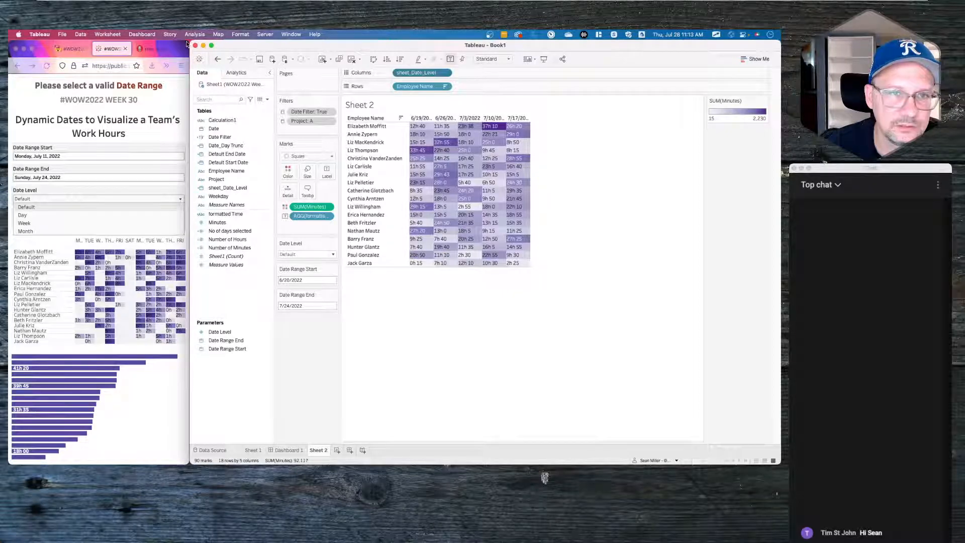
click(187, 43)
key(super+t)
- Maximize Firefox and reload the #WOW2022 W30 reference dashboard tab
double_click(186, 43)
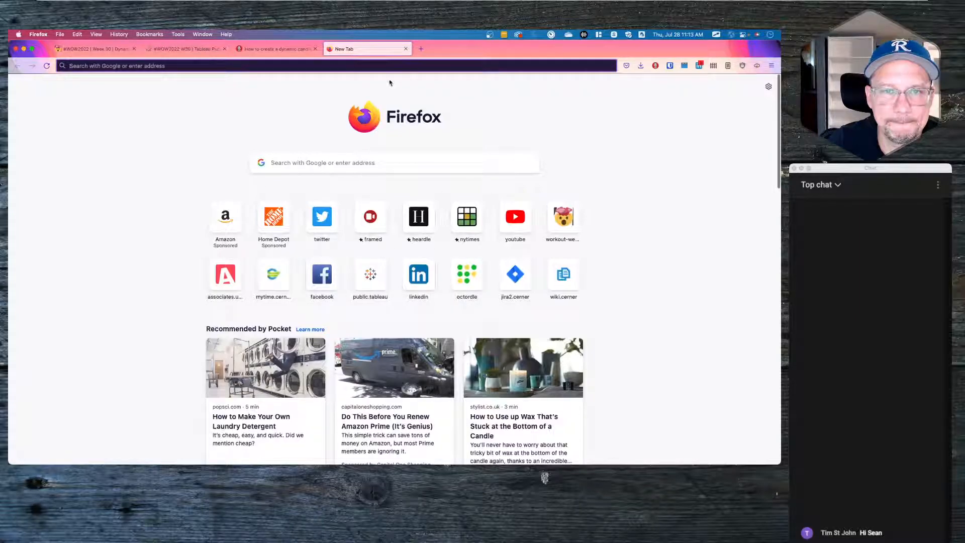
click(297, 64)
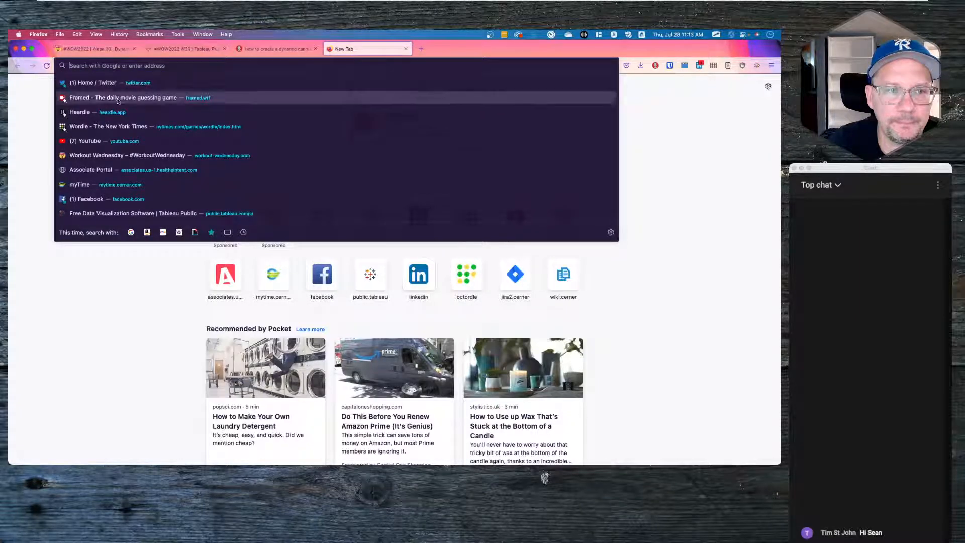
click(105, 292)
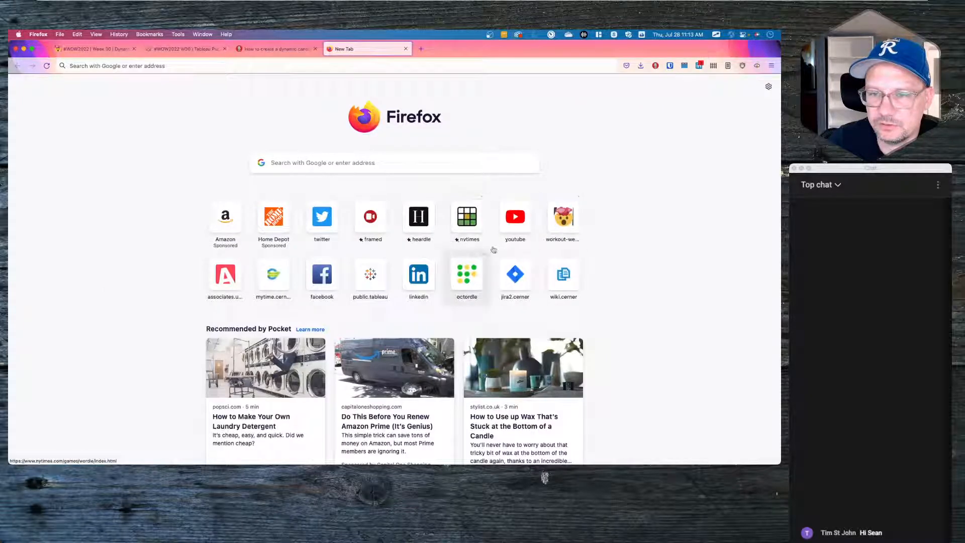
click(186, 49)
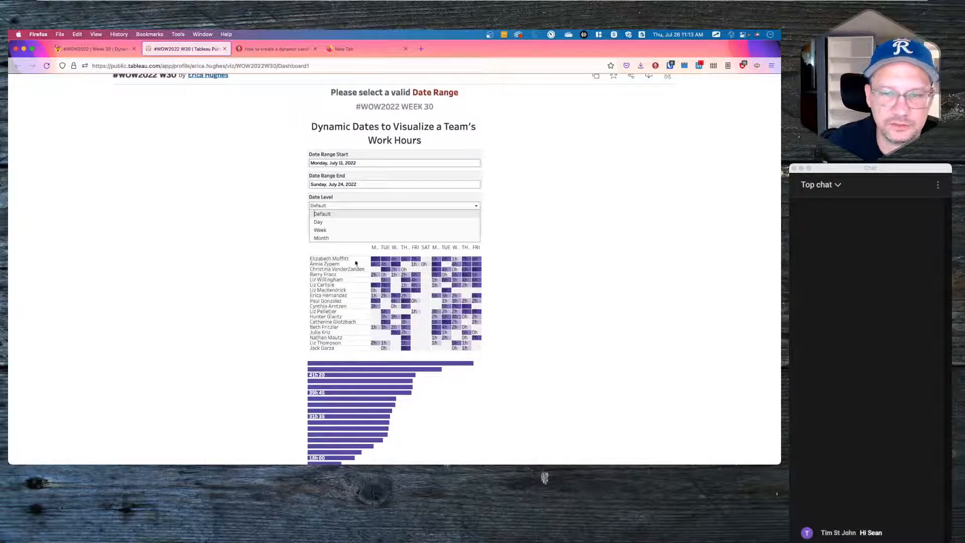
click(47, 65)
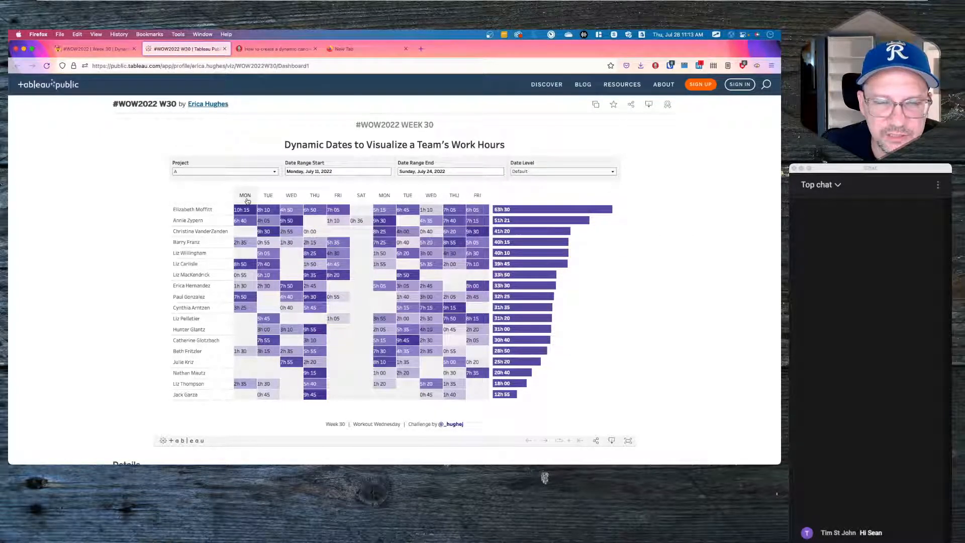
- Compare the reference dashboard at Week, Month and Week levels, ending on Day
click(514, 172)
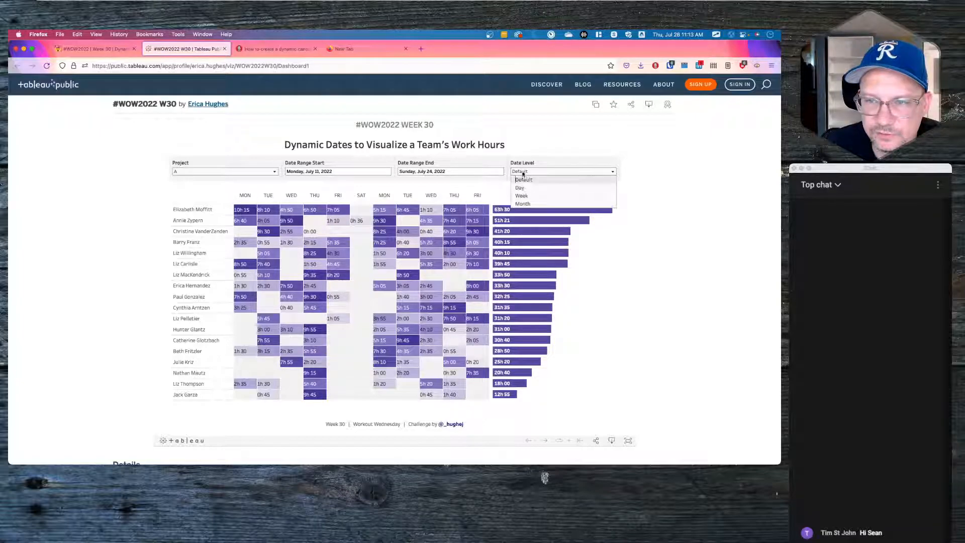
click(527, 195)
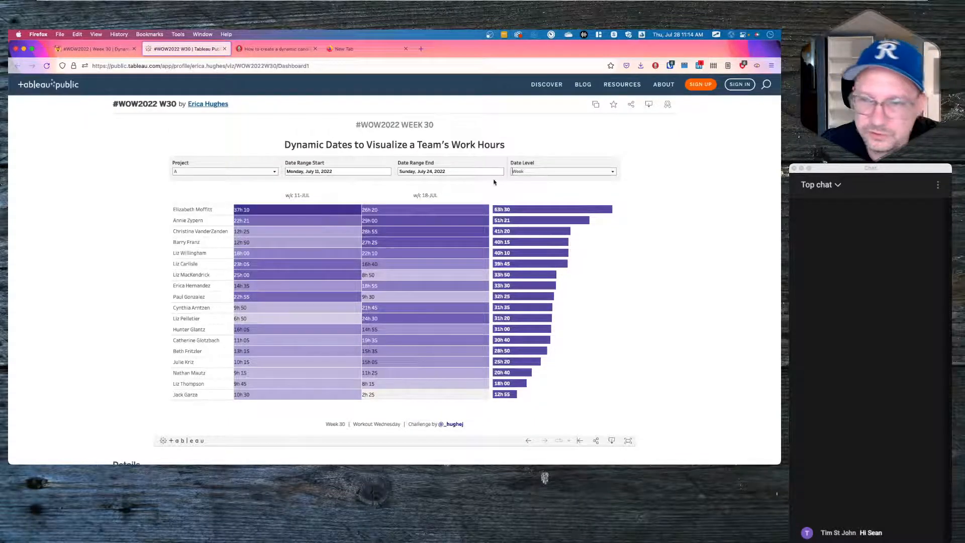
click(537, 171)
click(528, 204)
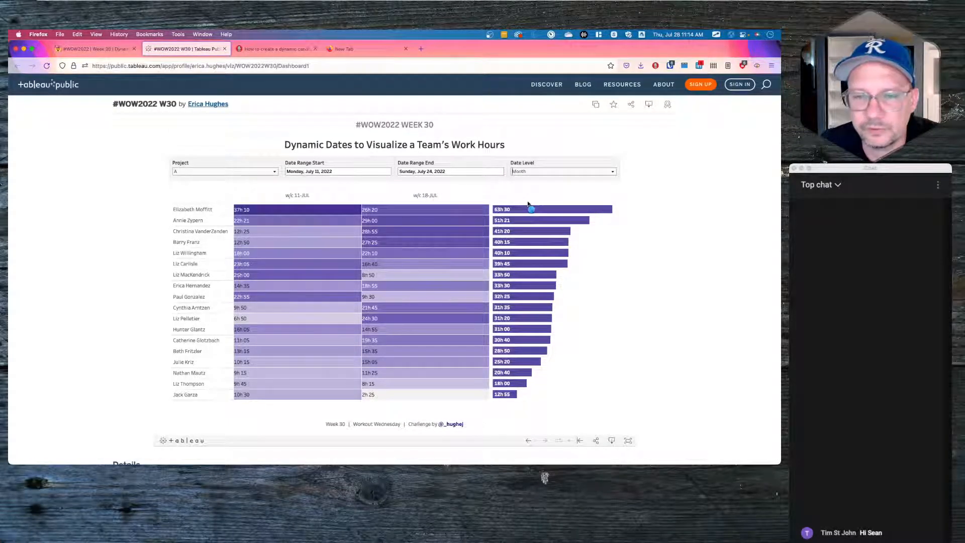
click(529, 172)
click(524, 198)
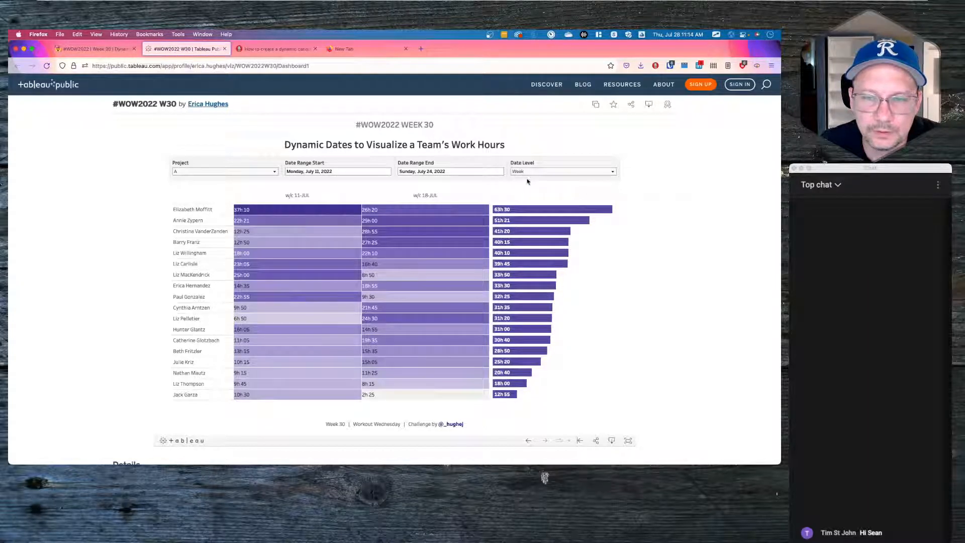
click(530, 172)
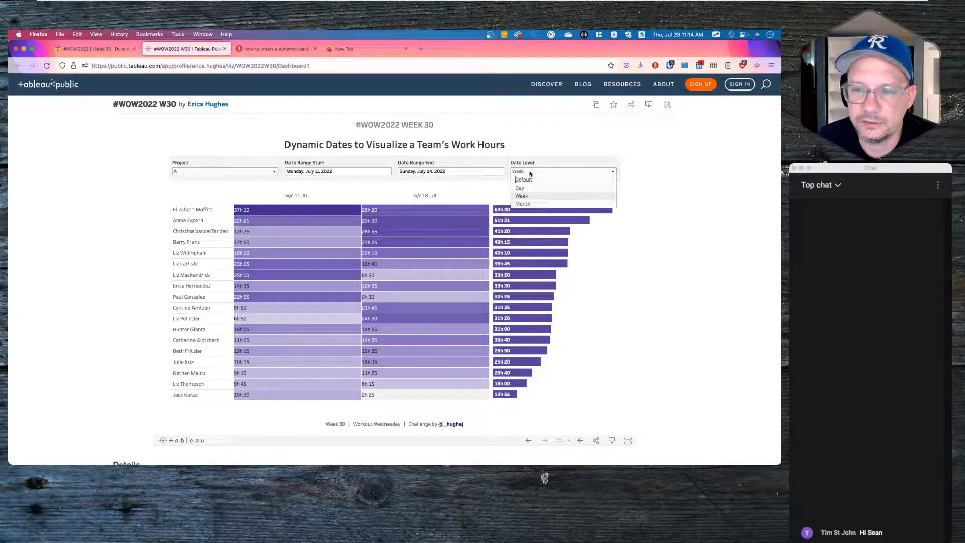
click(523, 192)
key(super+Tab)
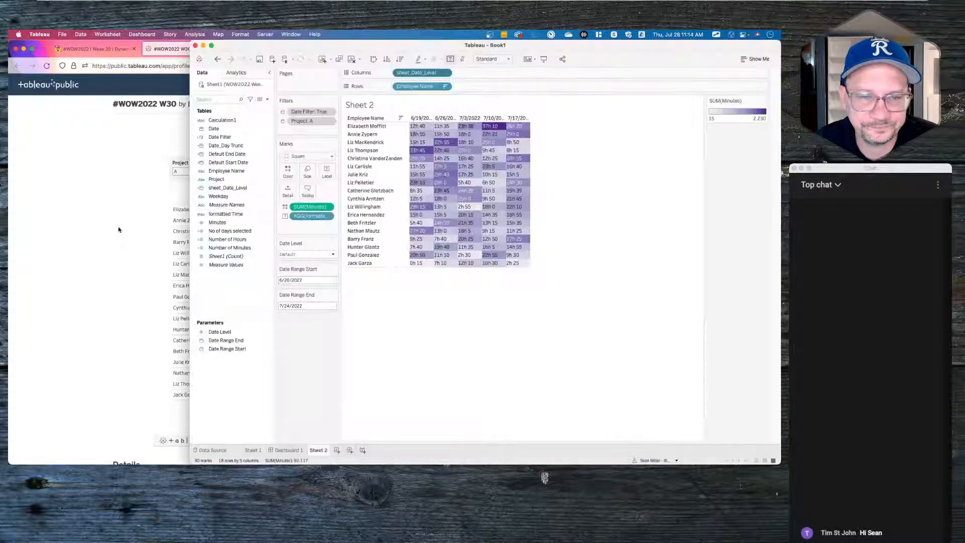
- Duplicate the sheet_Date_Level calculation in the data pane
right_click(231, 297)
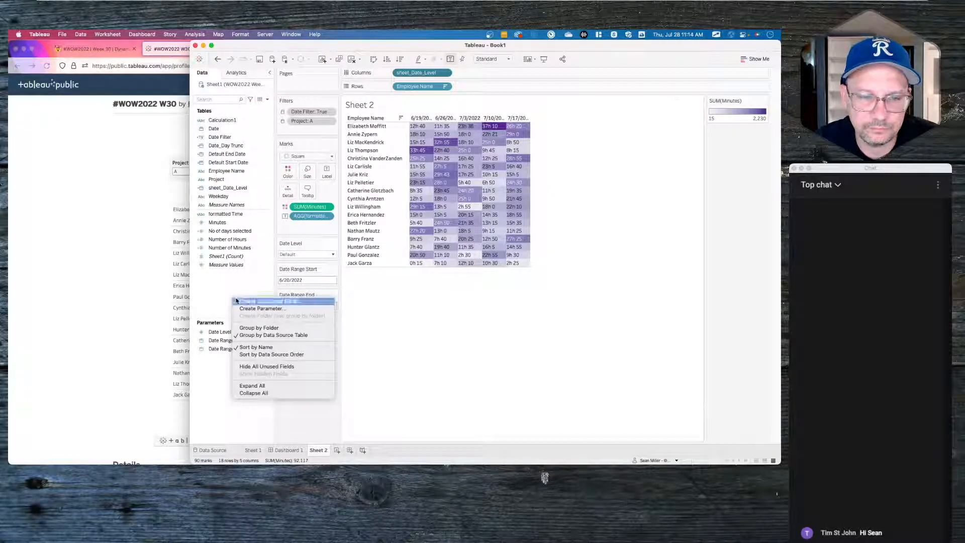
click(241, 302)
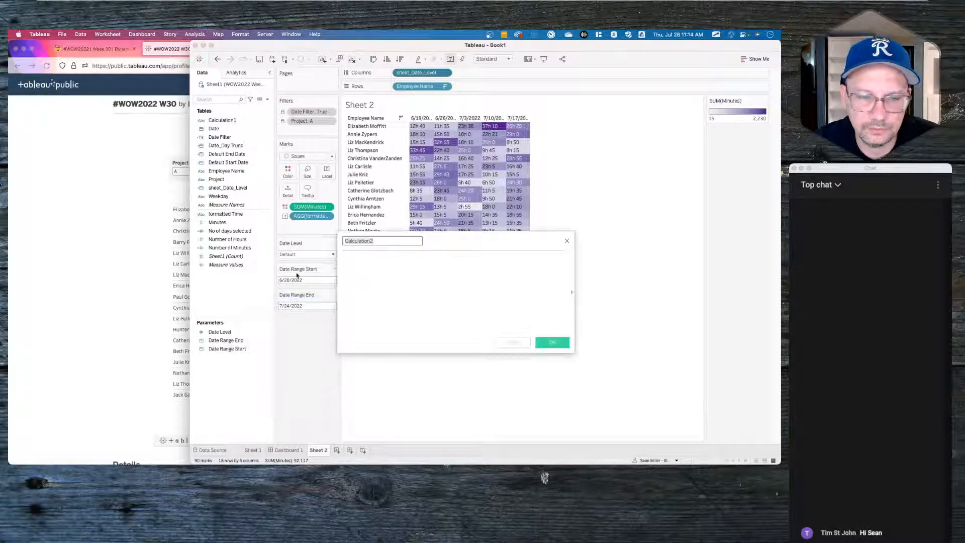
click(566, 240)
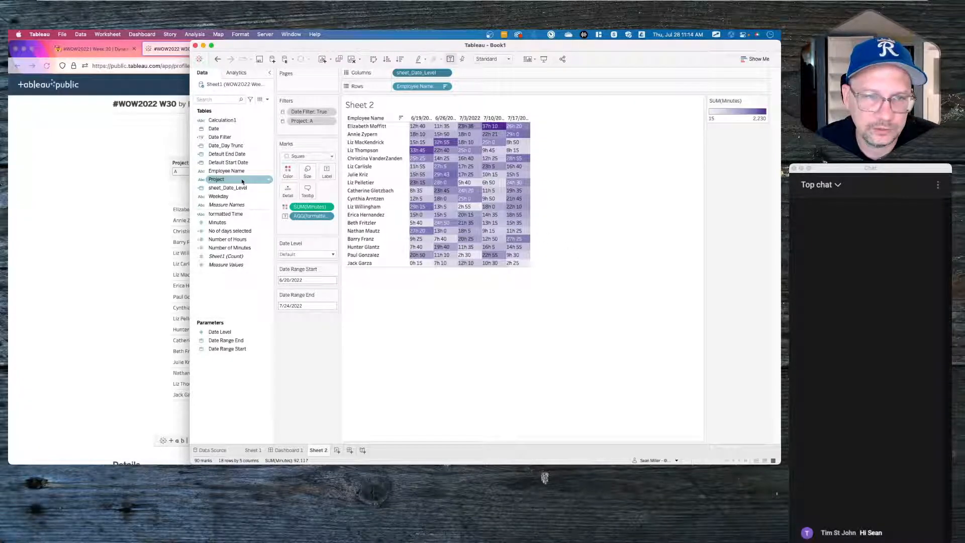
right_click(234, 147)
click(231, 148)
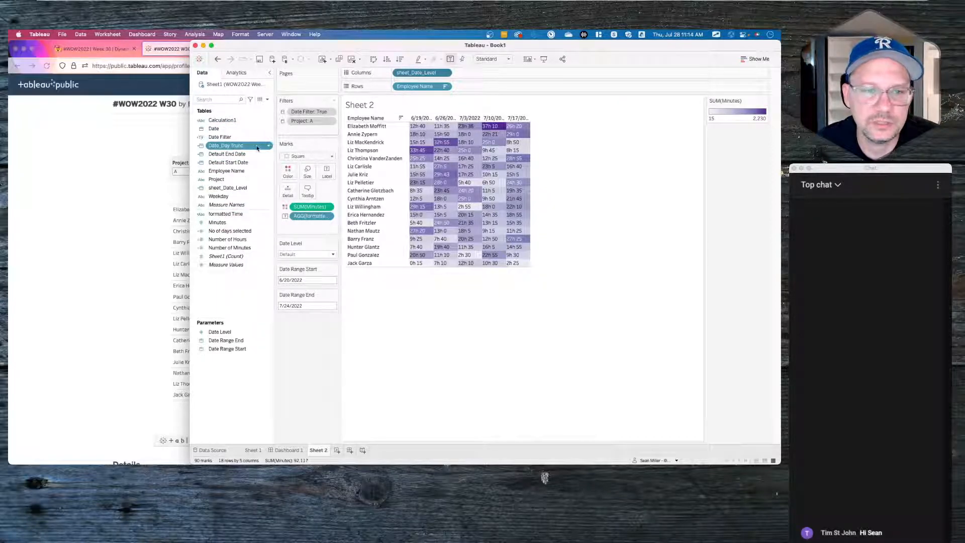
right_click(224, 188)
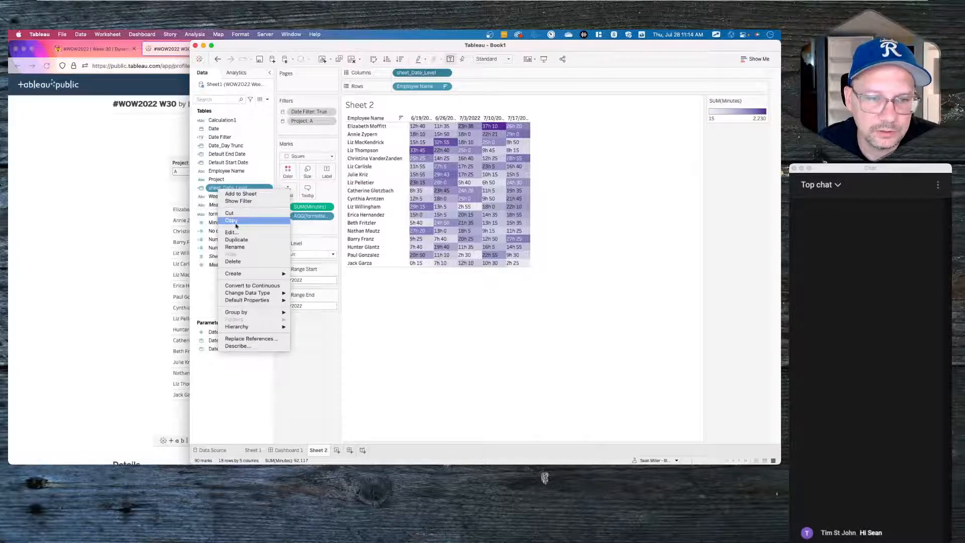
click(236, 239)
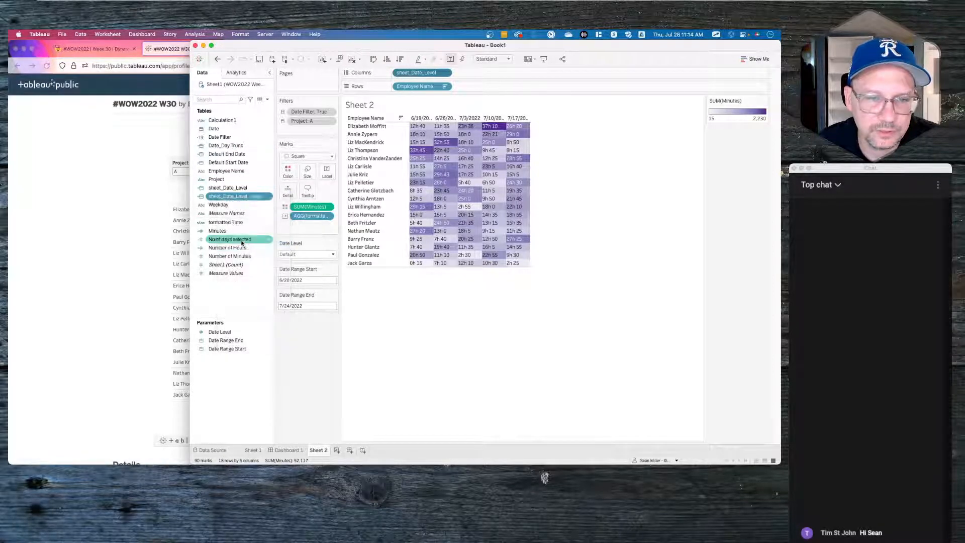
- Rename the copied calculation to 'Date Header' and save it
right_click(234, 200)
click(247, 242)
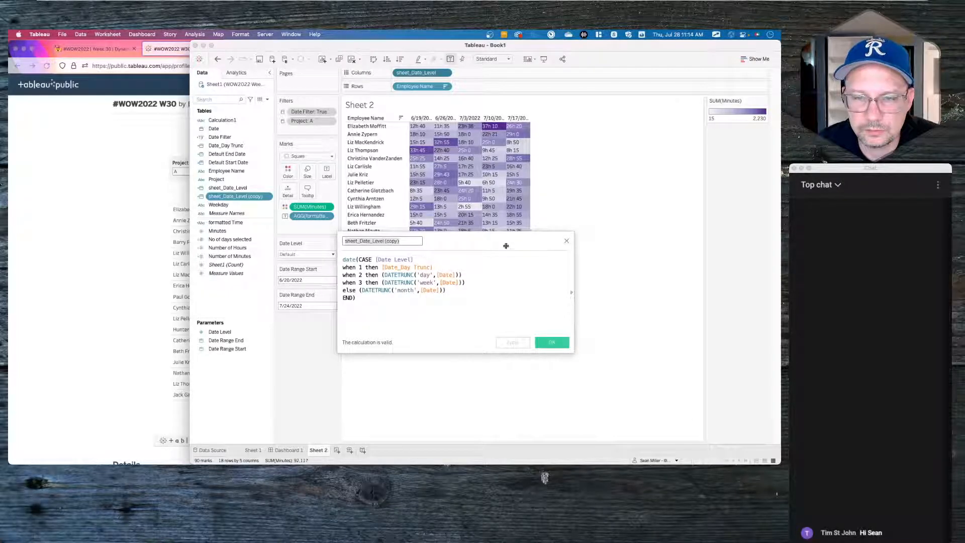
click(567, 241)
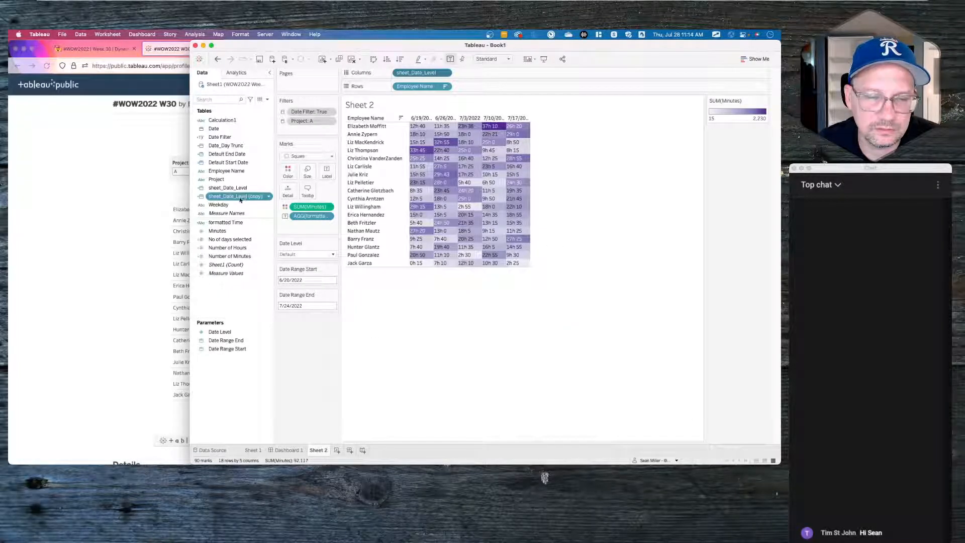
right_click(239, 200)
click(252, 241)
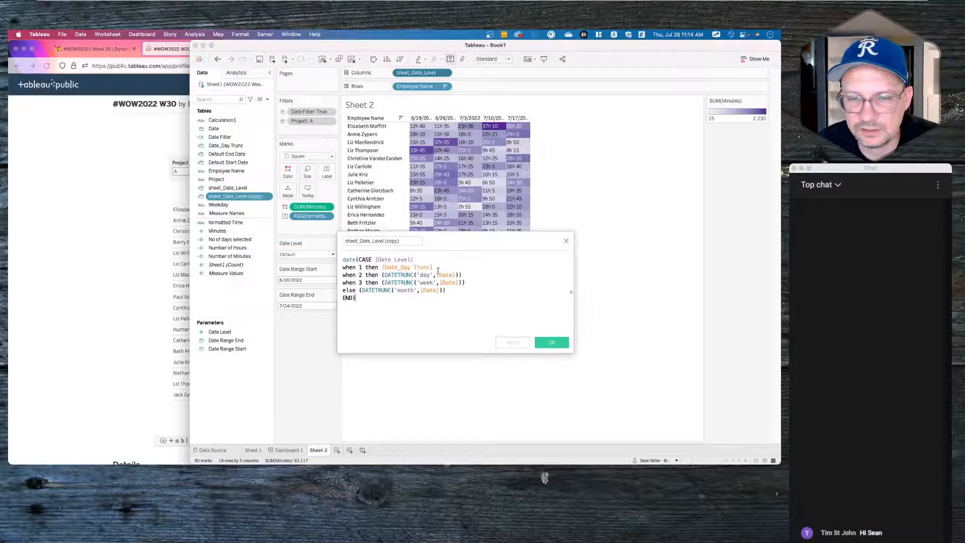
drag(404, 241, 310, 239)
text(Date Header)
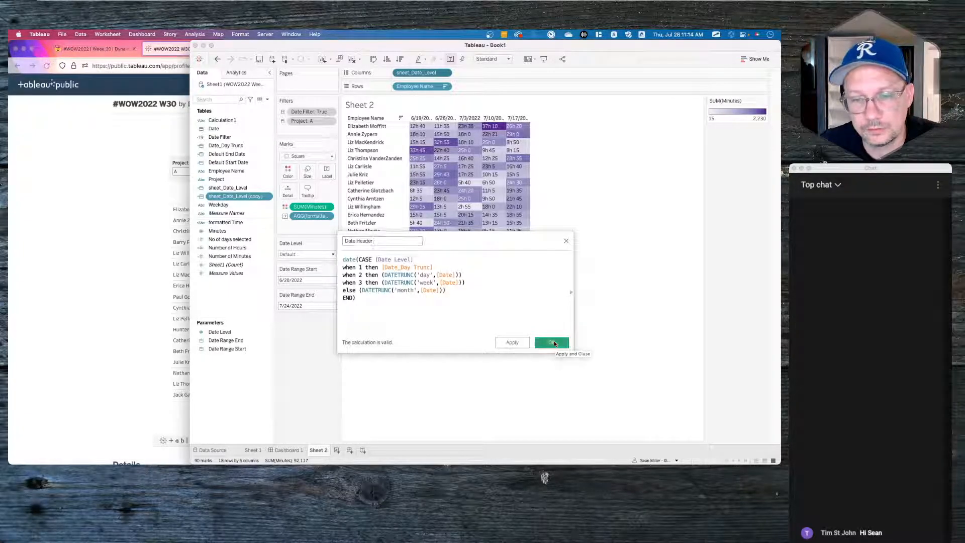
click(554, 343)
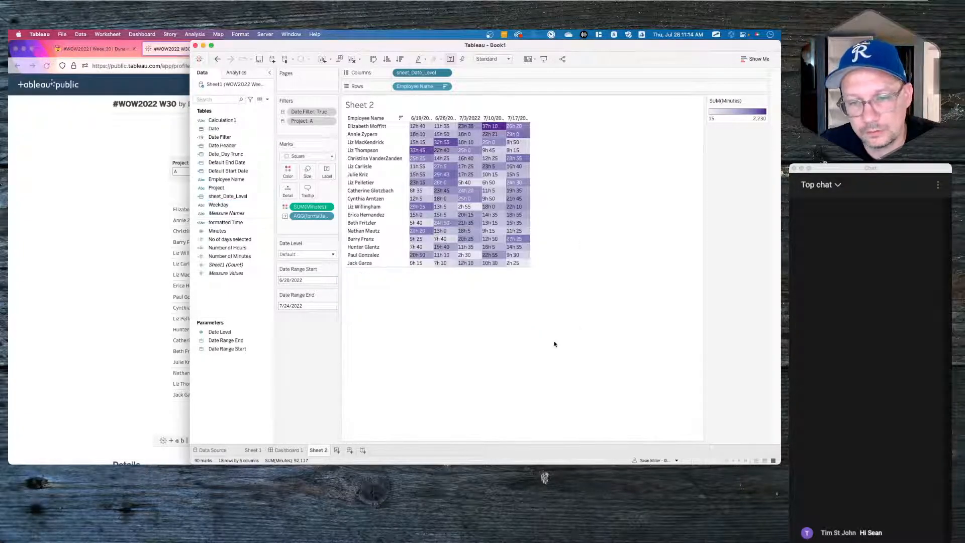
- Review the Date_Day Trunc formula, then duplicate the calculation
right_click(246, 154)
click(257, 196)
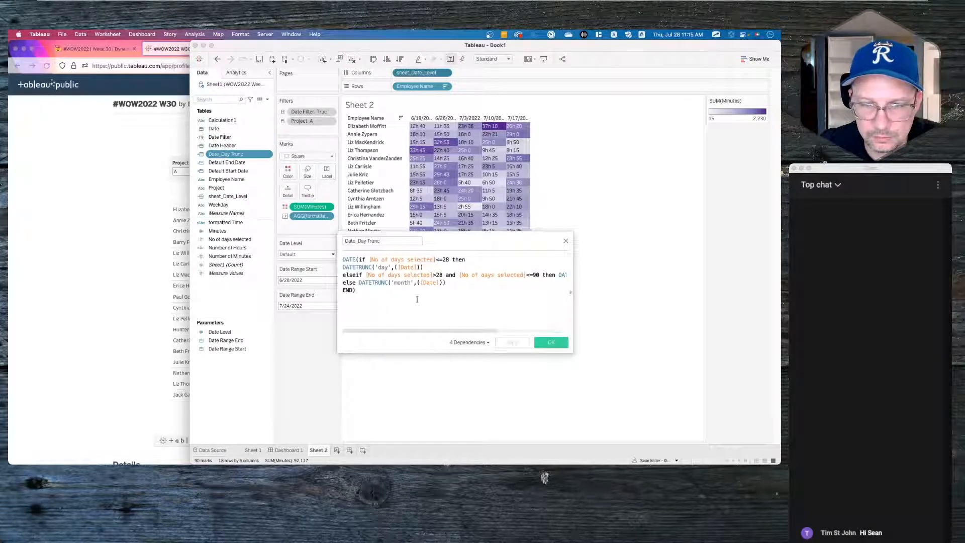
click(565, 242)
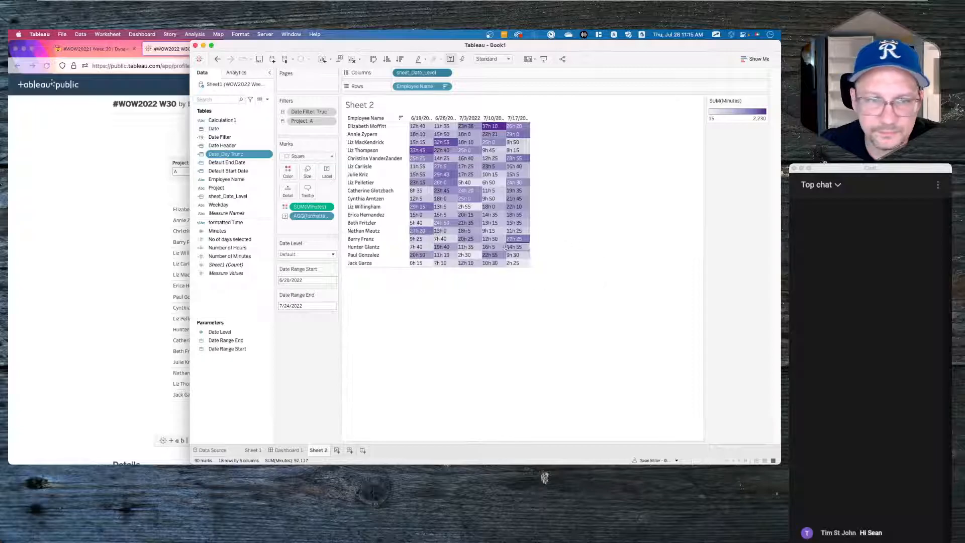
right_click(227, 156)
click(247, 206)
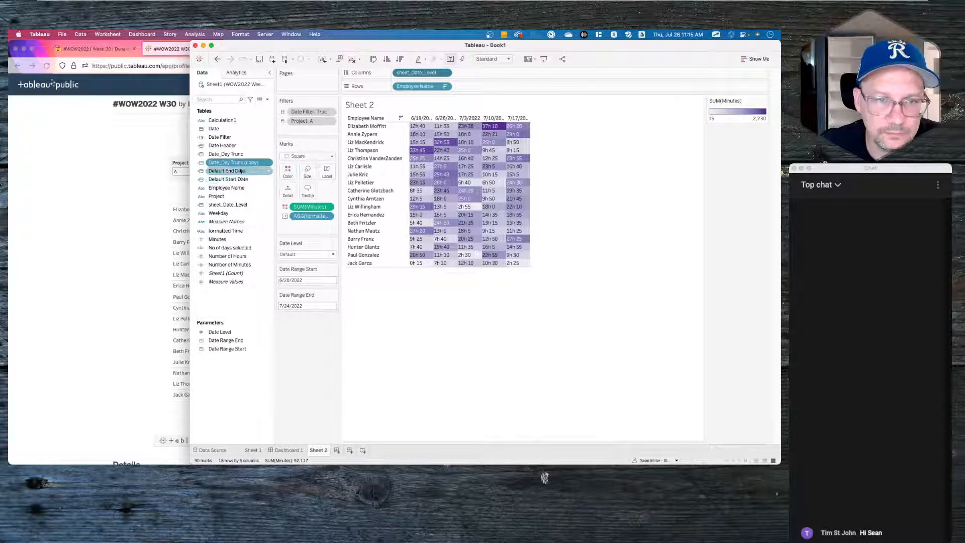
- Rename the Date_Day Trunc copy to 'Datename_Day Trunc' in the calculation editor
right_click(234, 164)
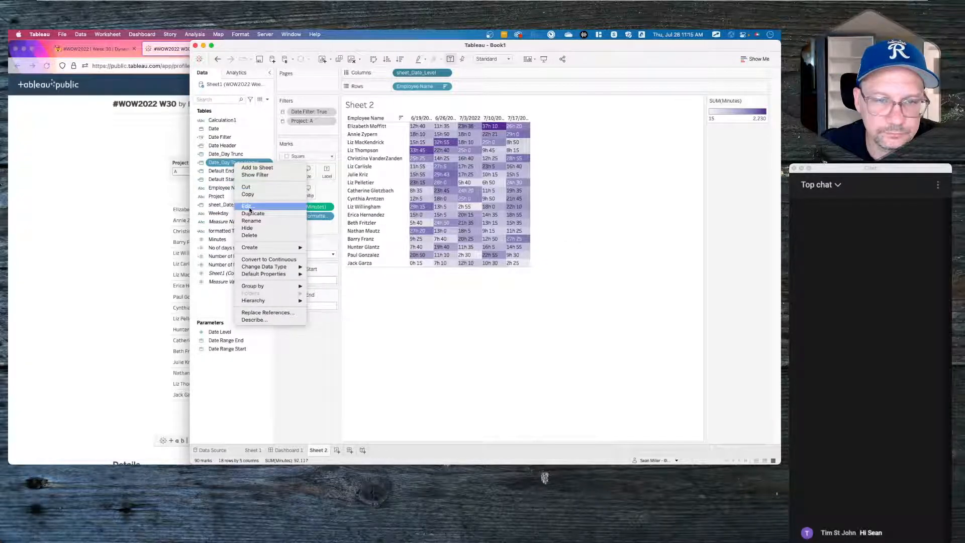
click(248, 207)
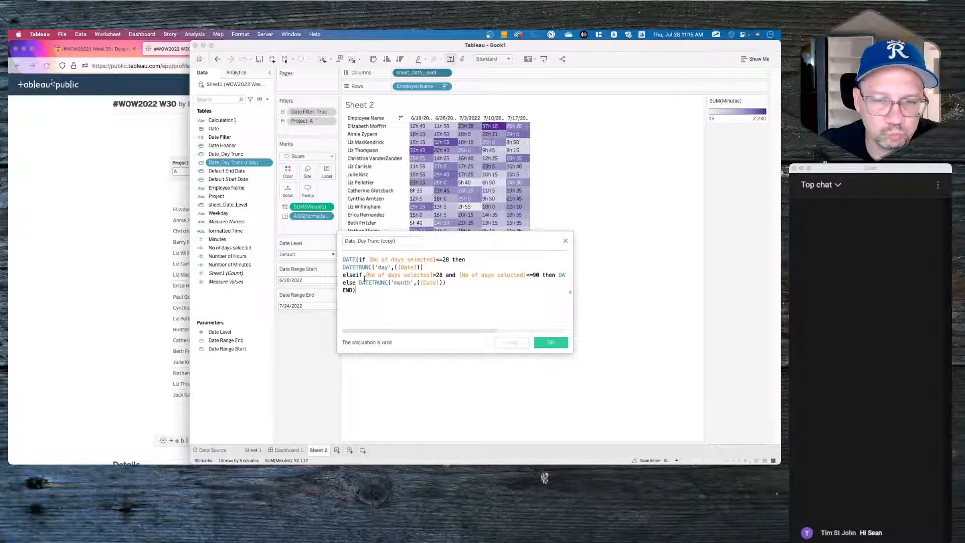
double_click(361, 267)
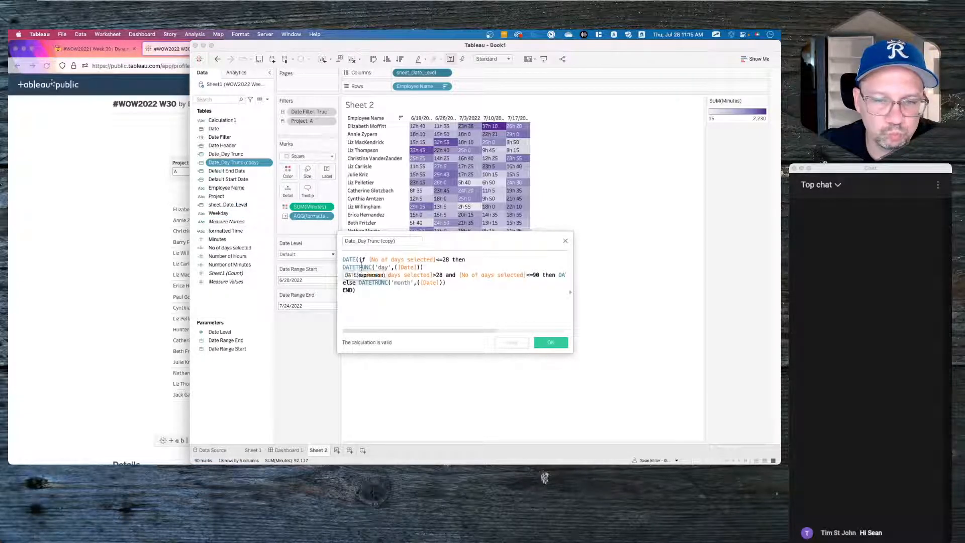
click(355, 242)
text(name)
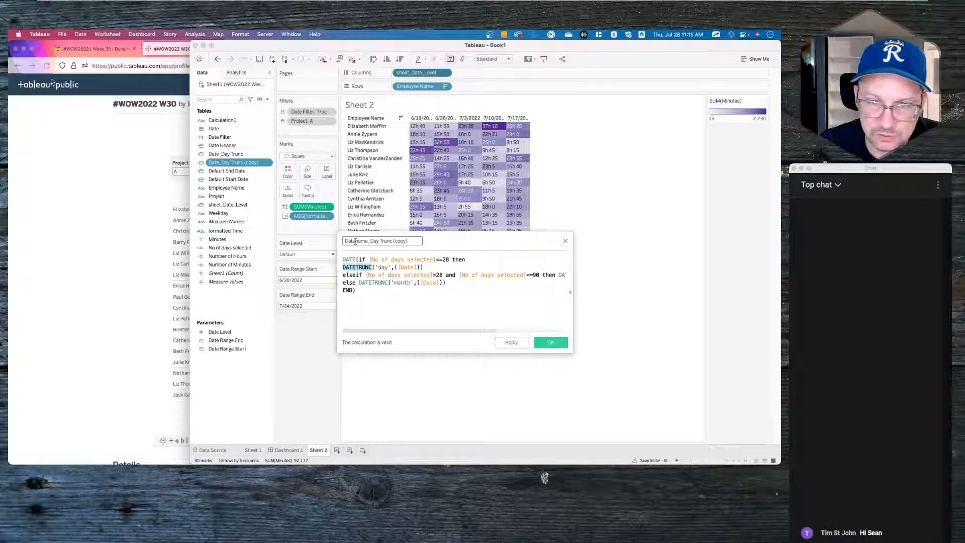
drag(393, 241, 477, 240)
key(BackSpace)
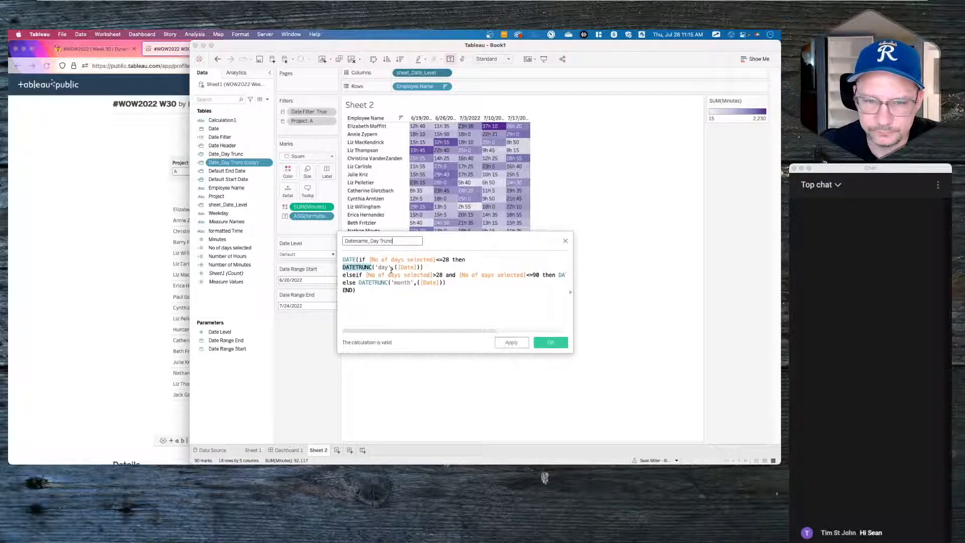
key(BackSpace)
key(BackSpace)
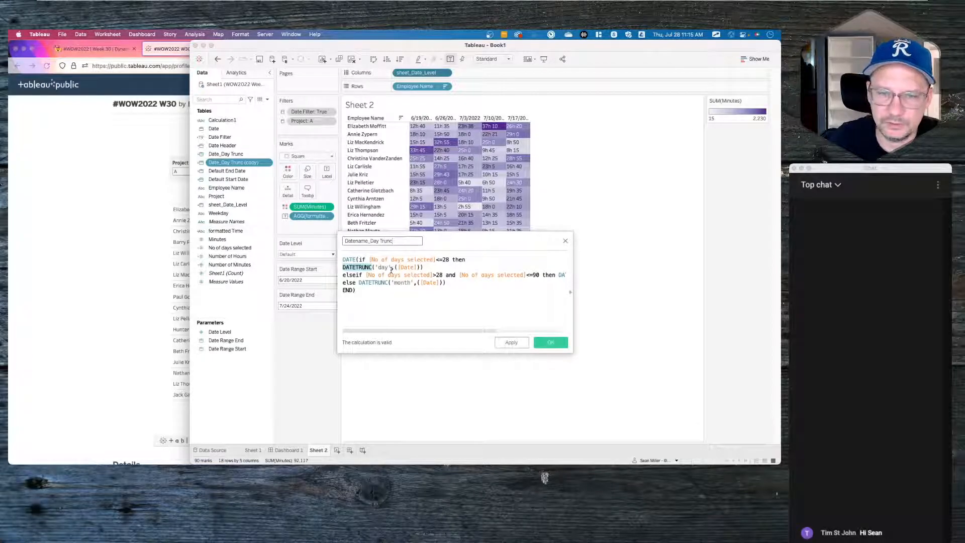
double_click(361, 268)
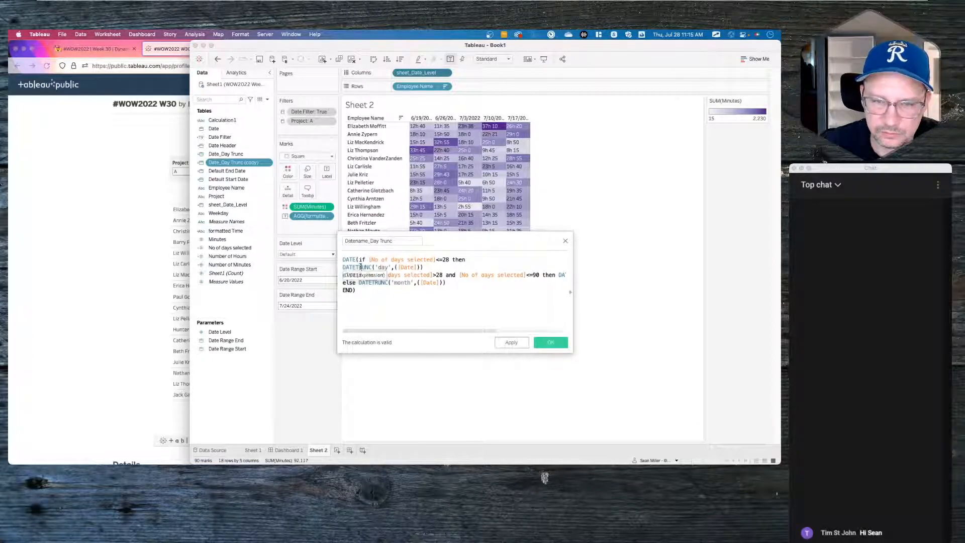
- Replace DATETRUNC with DATENAME on the day, month and week lines, using 'week' for weeks
text(datename)
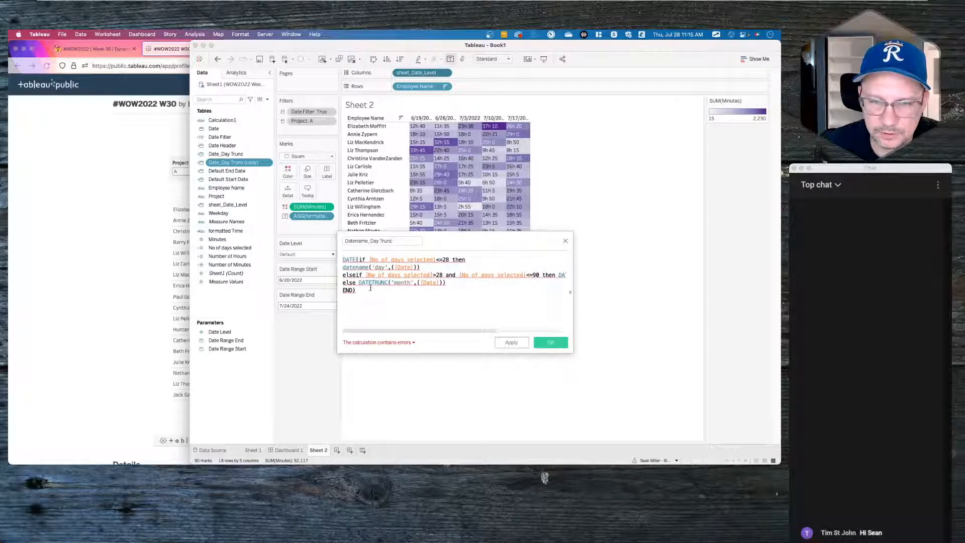
double_click(372, 282)
text(daten)
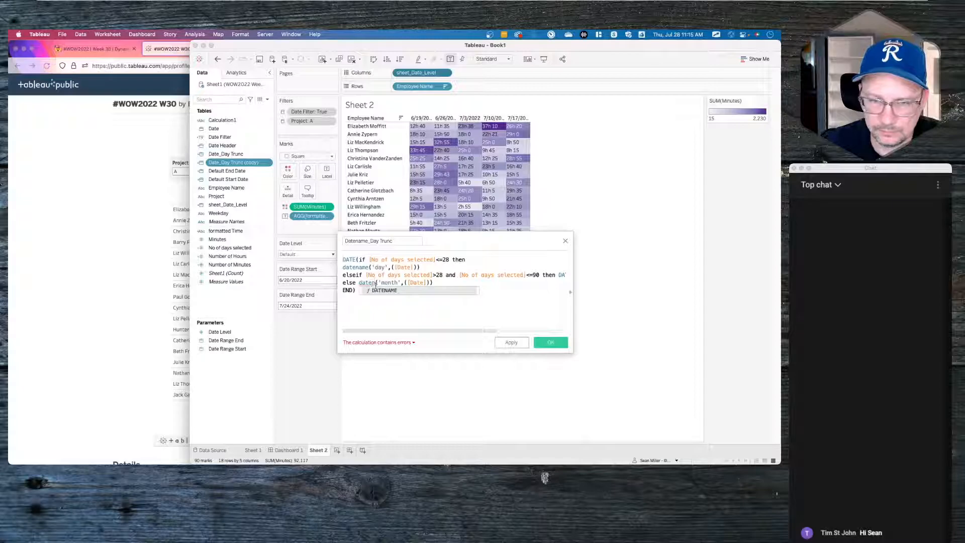
click(382, 291)
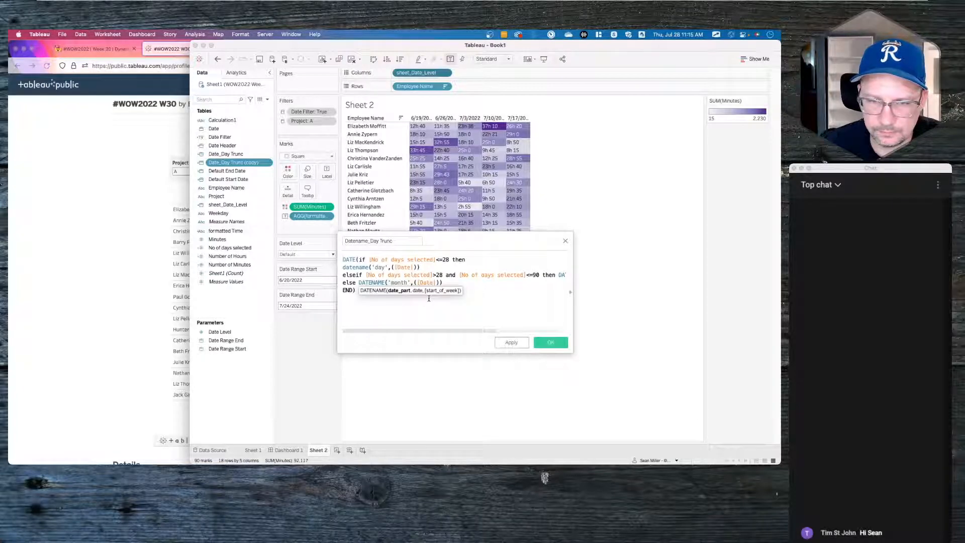
double_click(558, 275)
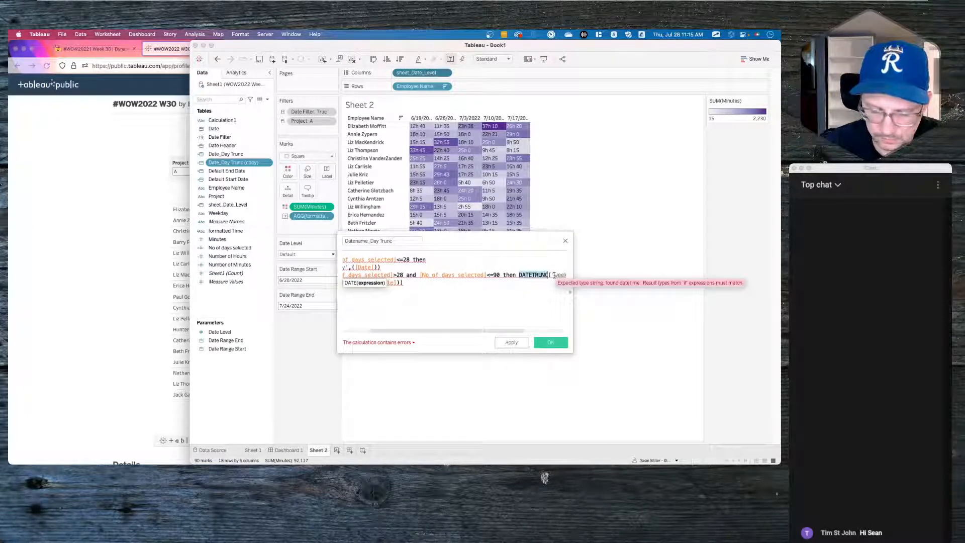
text(daten)
click(542, 283)
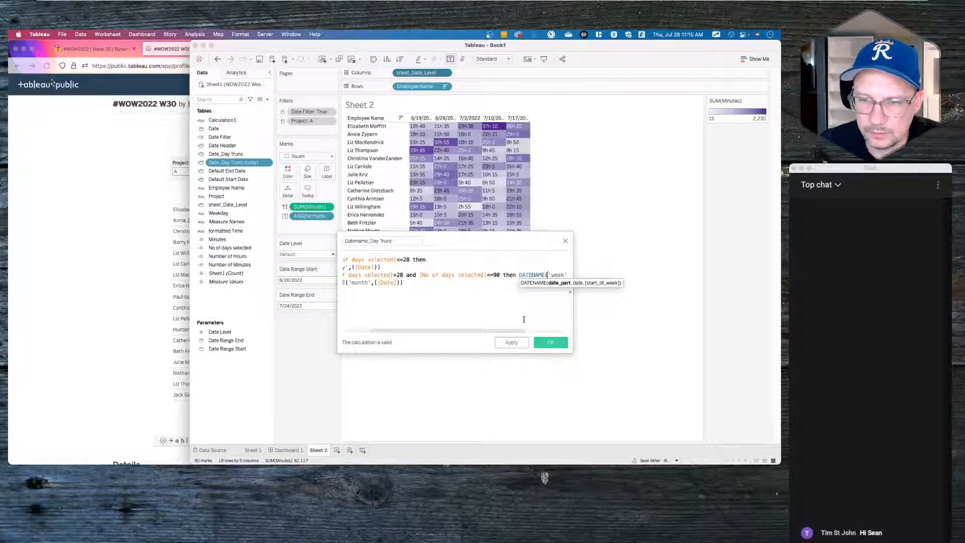
text('week',)
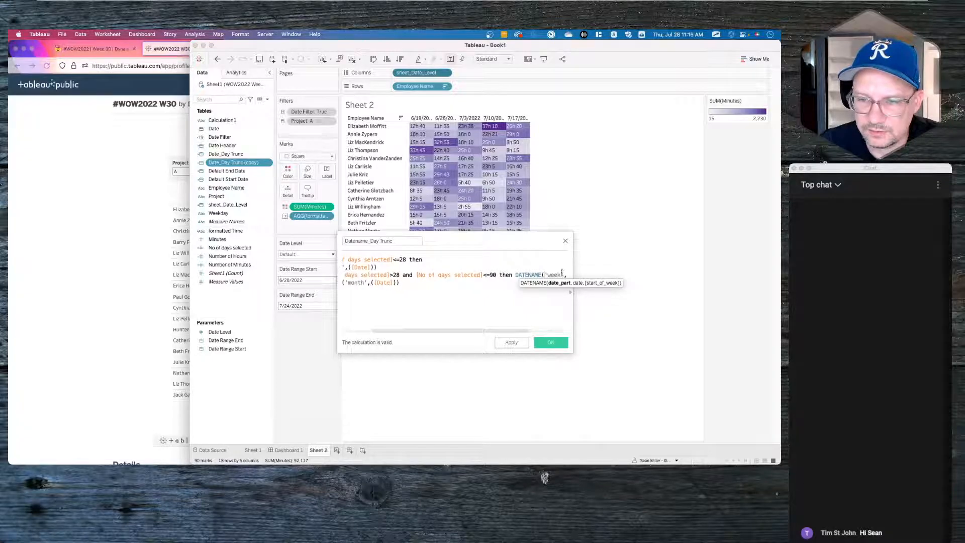
click(561, 275)
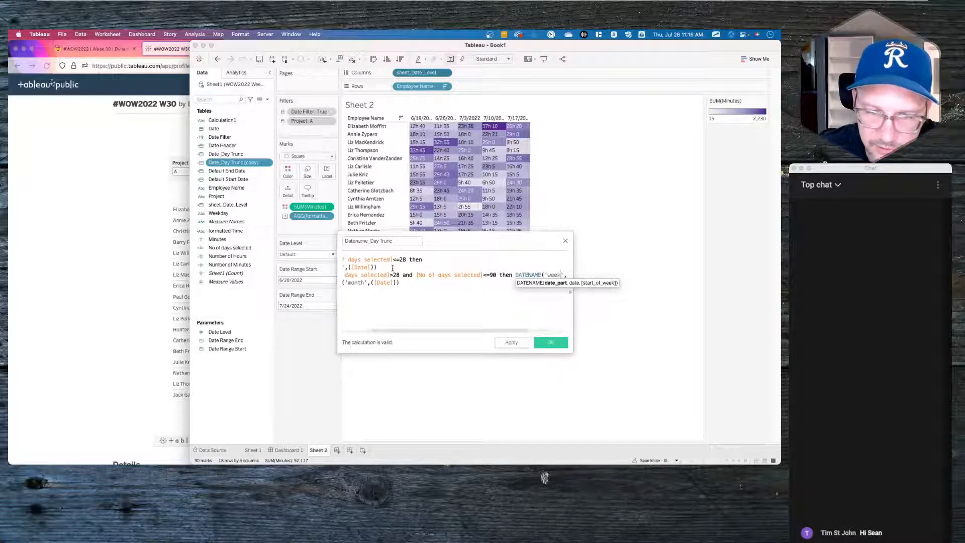
scroll(392, 268, left, 3)
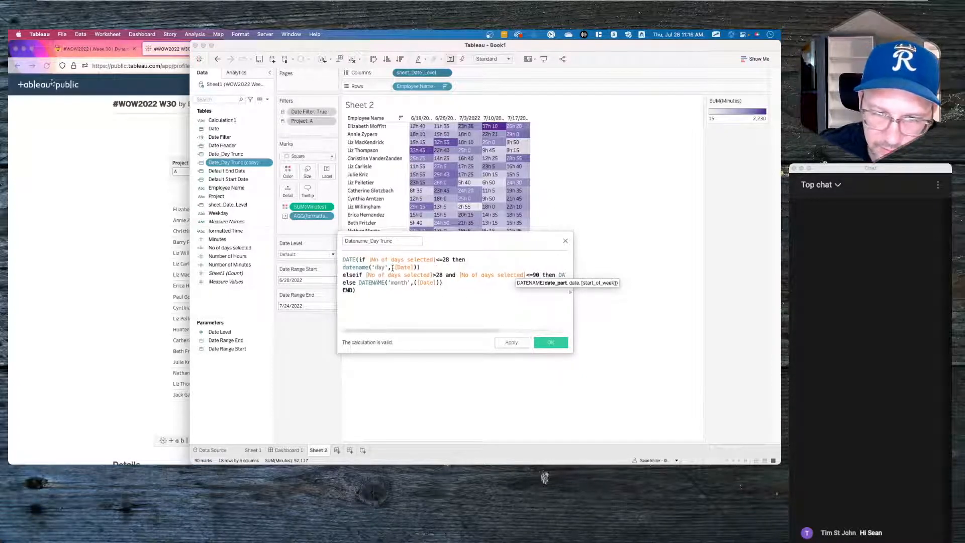
- Wrap the day branch in UPPER(LEFT(...,3)) and close its missing parenthesis
click(343, 267)
text(UP)
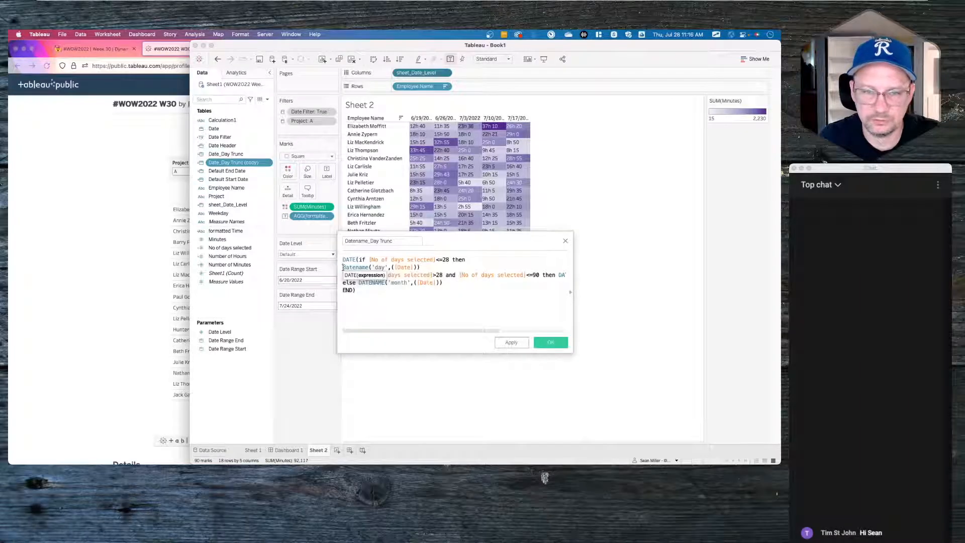
text(PER)
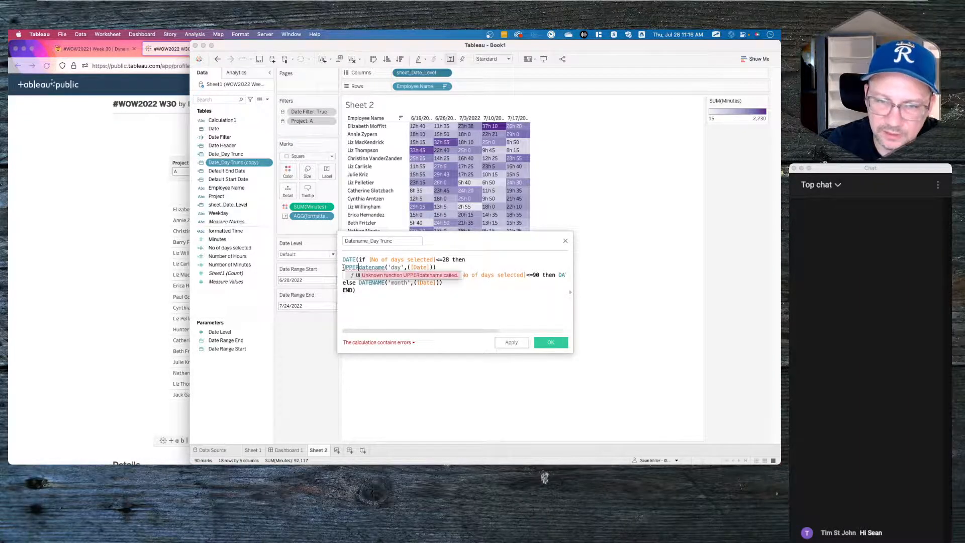
text(()
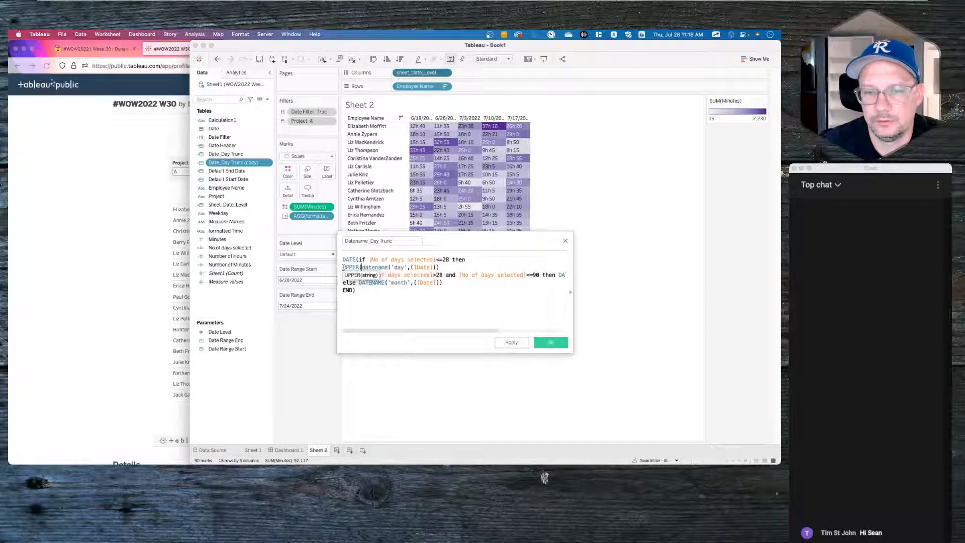
text(LEFT()
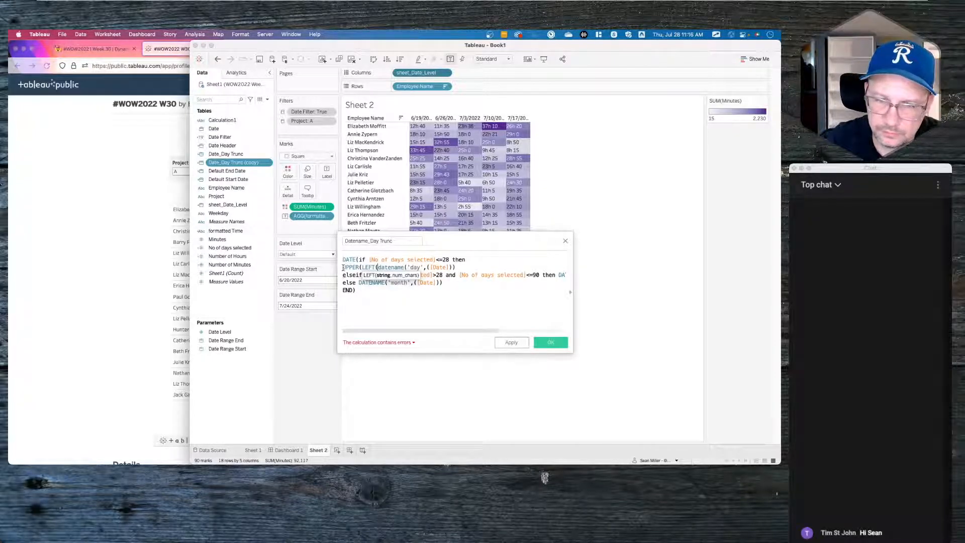
click(455, 267)
text(,3))
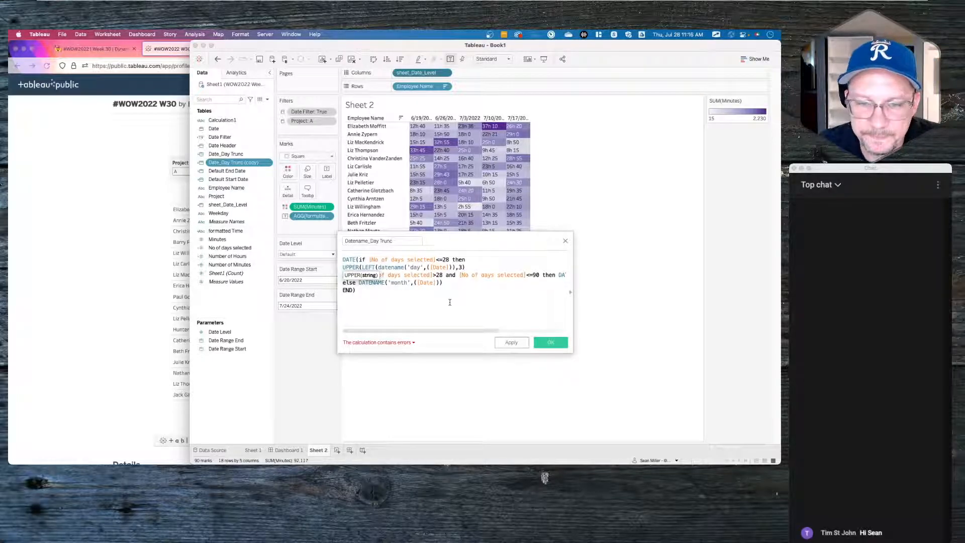
click(397, 315)
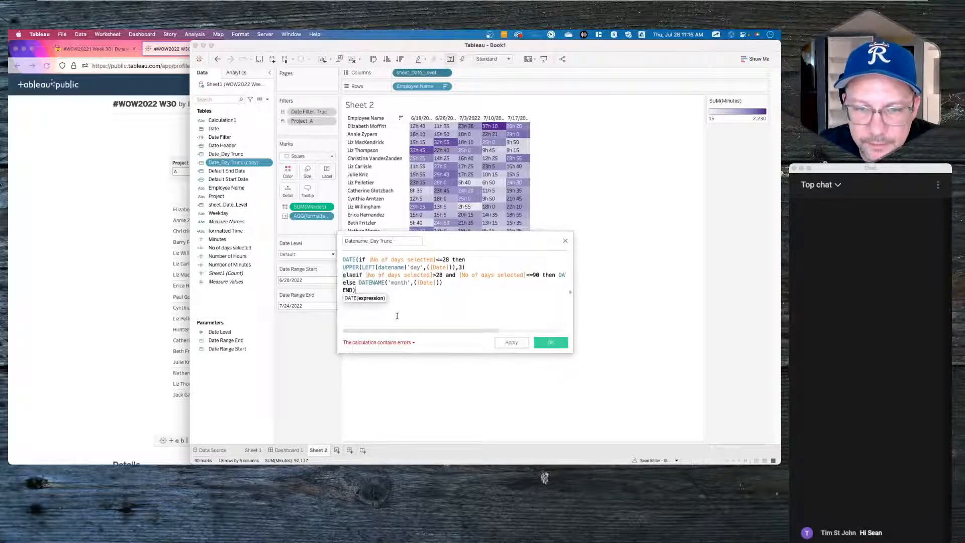
click(429, 267)
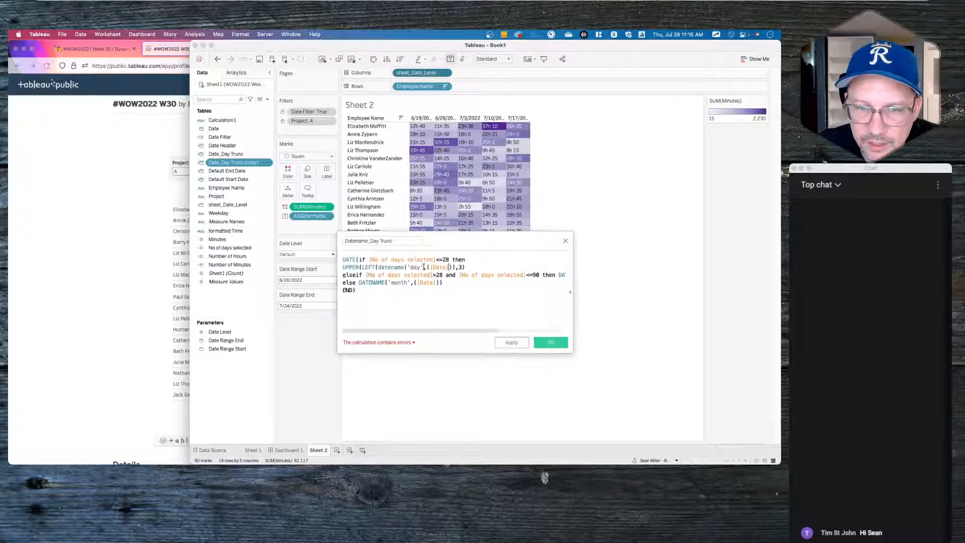
click(377, 266)
click(407, 267)
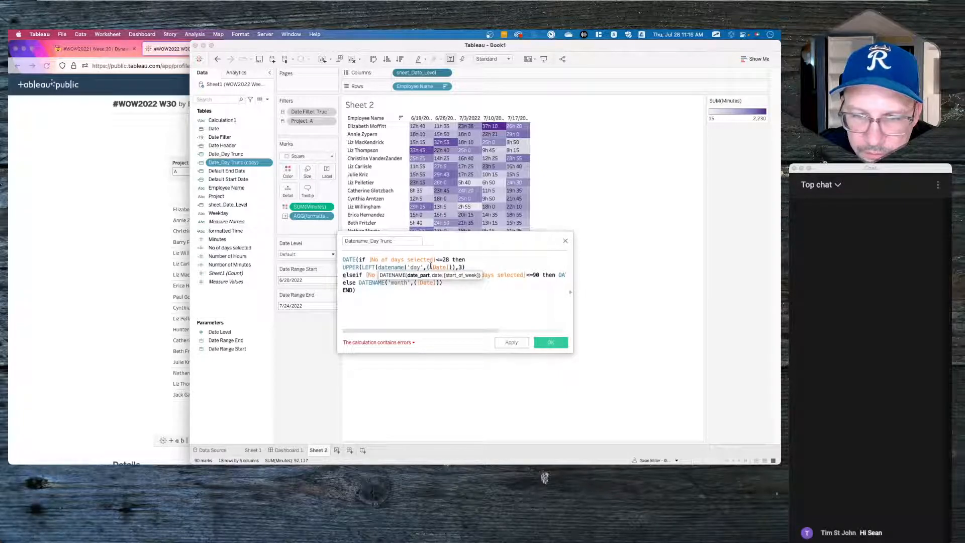
click(430, 267)
click(472, 267)
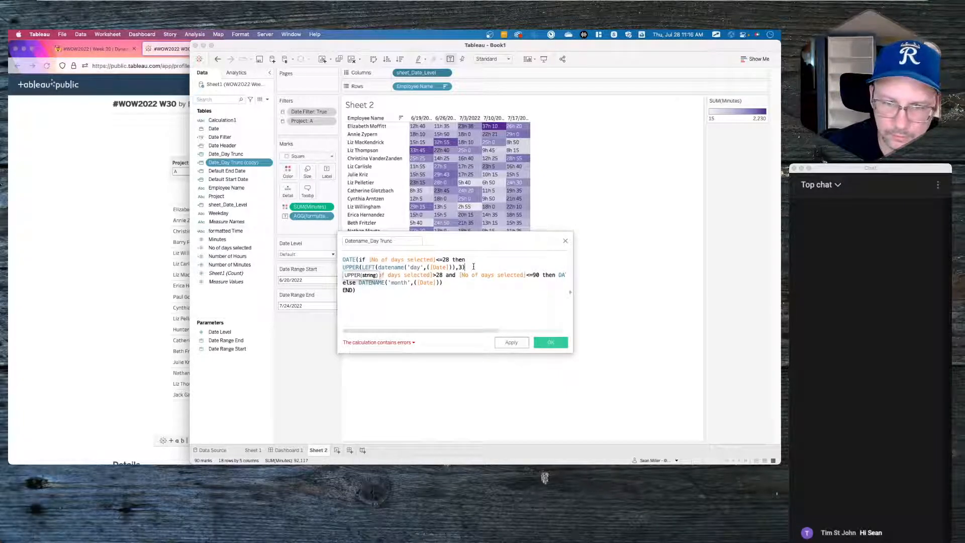
text())
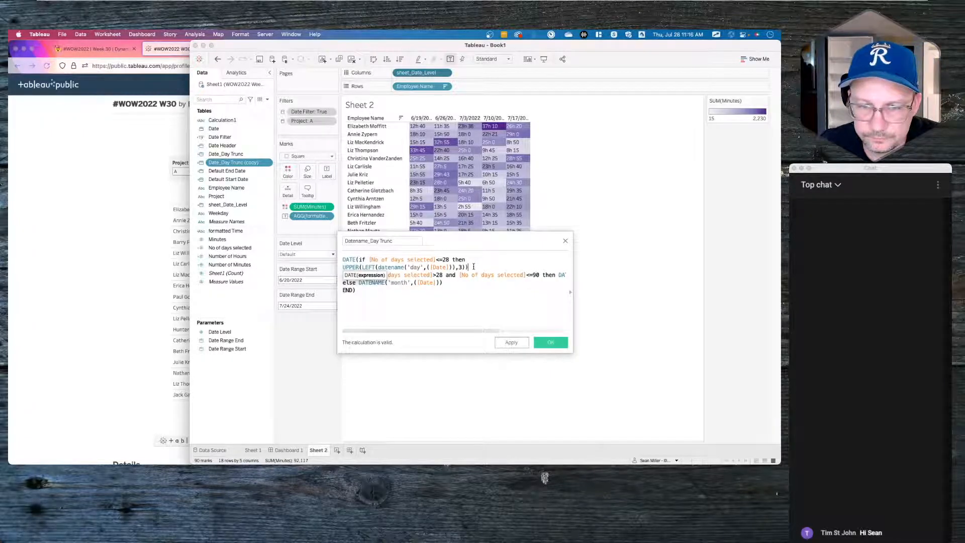
- Wrap the month DATENAME in UPPER(LEFT(...,3)) for a three-letter uppercase month
click(465, 284)
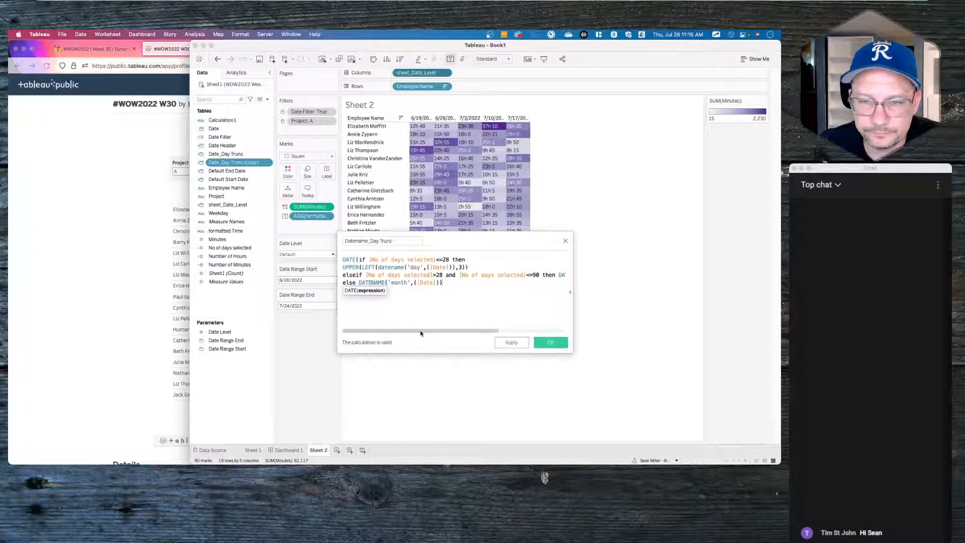
click(436, 301)
click(359, 283)
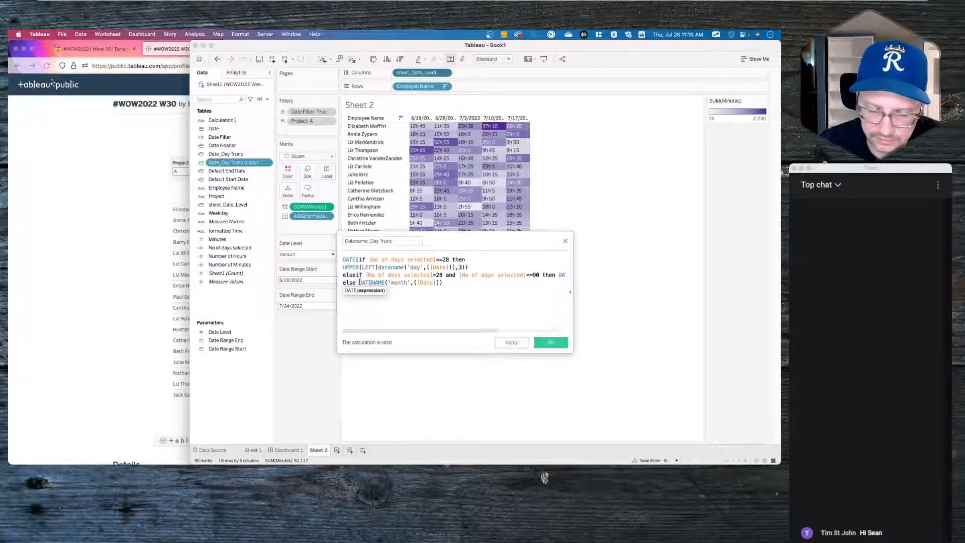
text(UPPER(LEFT()
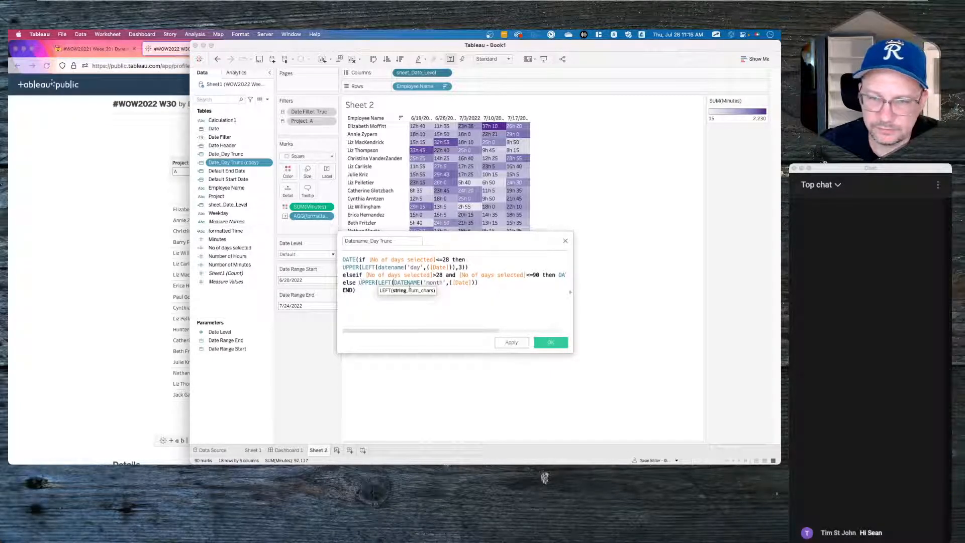
click(487, 282)
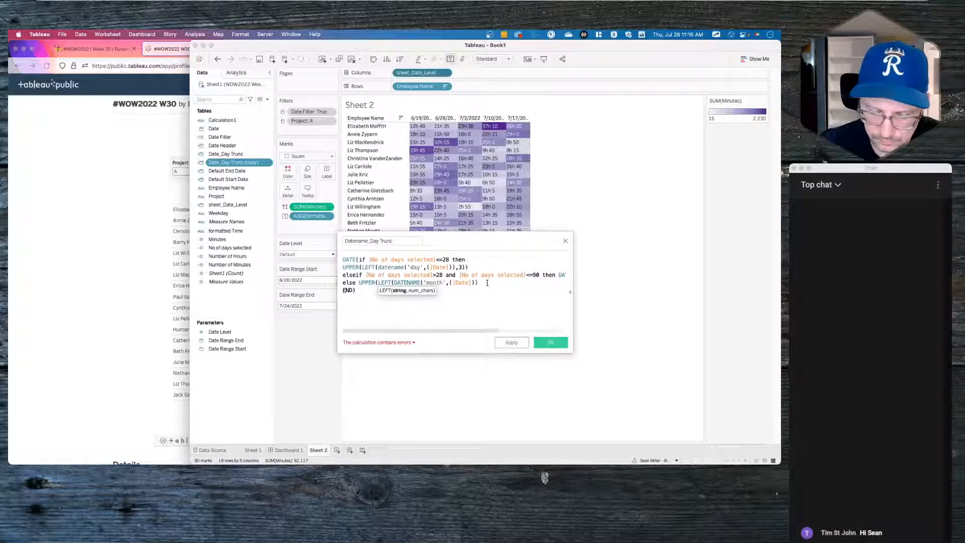
text(,3)
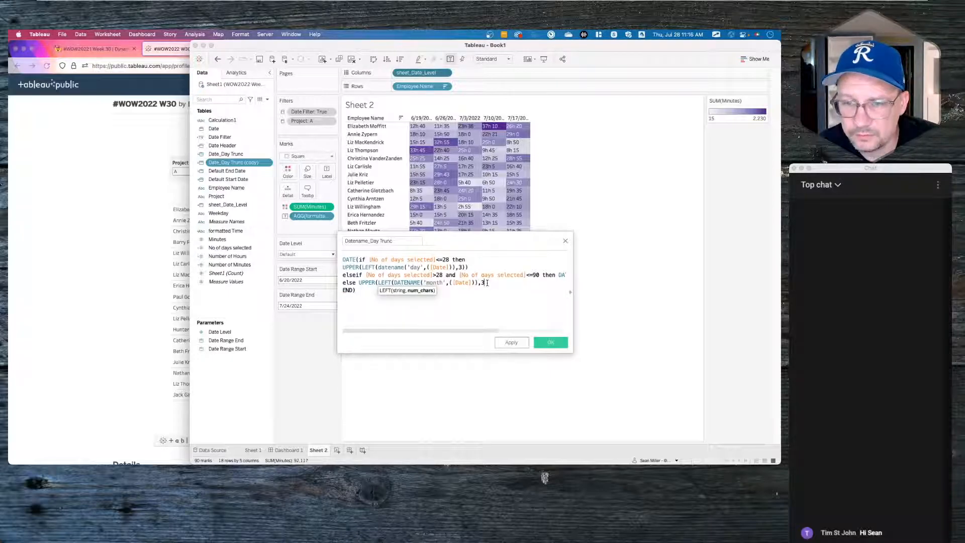
text()))
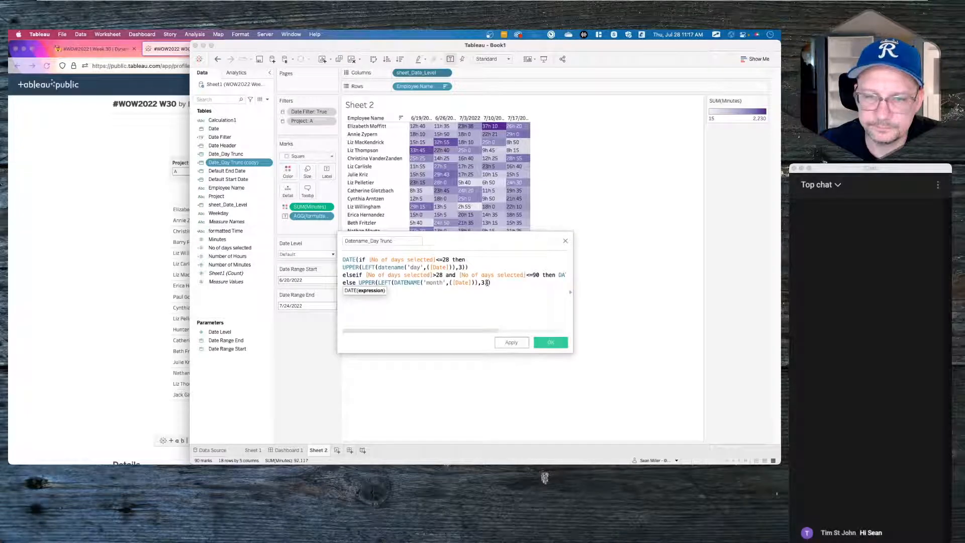
drag(445, 331, 547, 330)
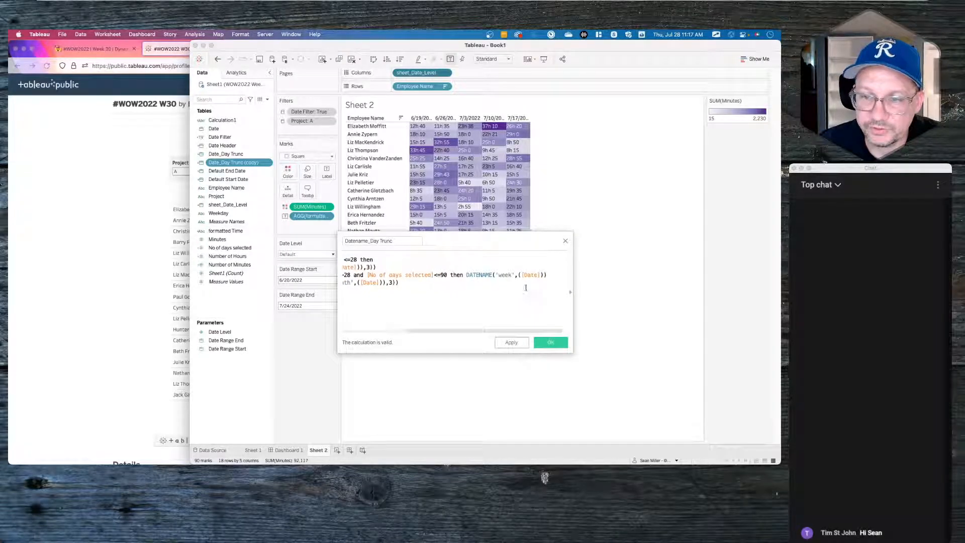
- Replace DATENAME('week',[Date]) in the week branch with a 'w/c' prefix
click(514, 275)
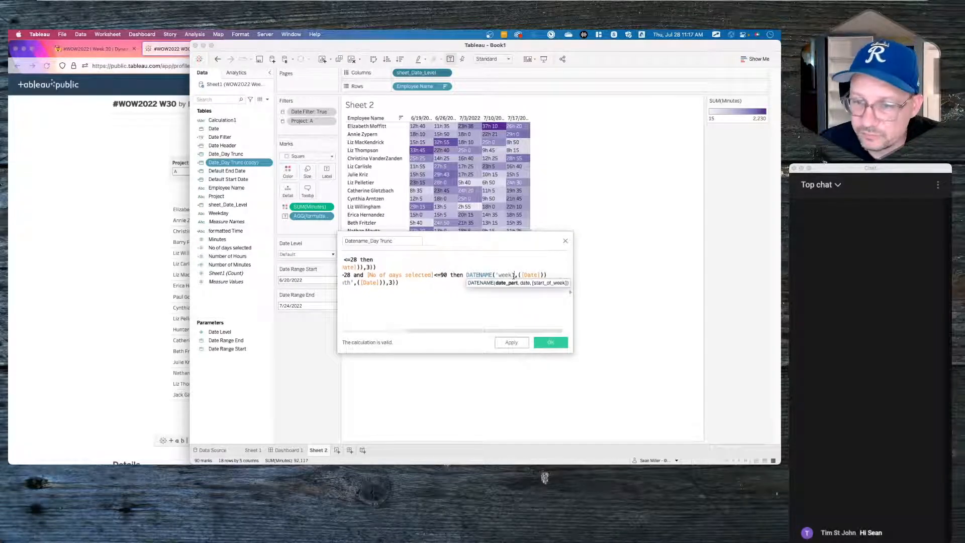
click(466, 274)
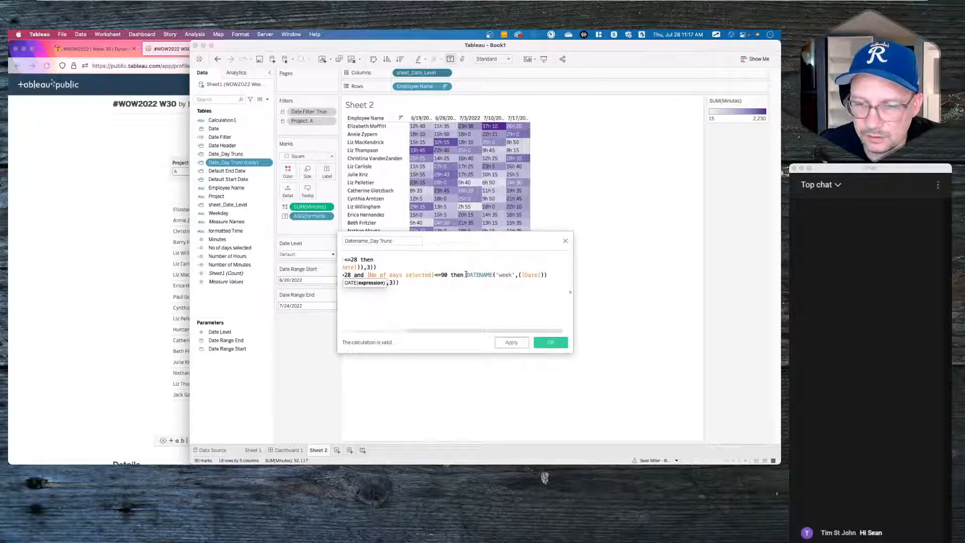
drag(467, 274, 551, 272)
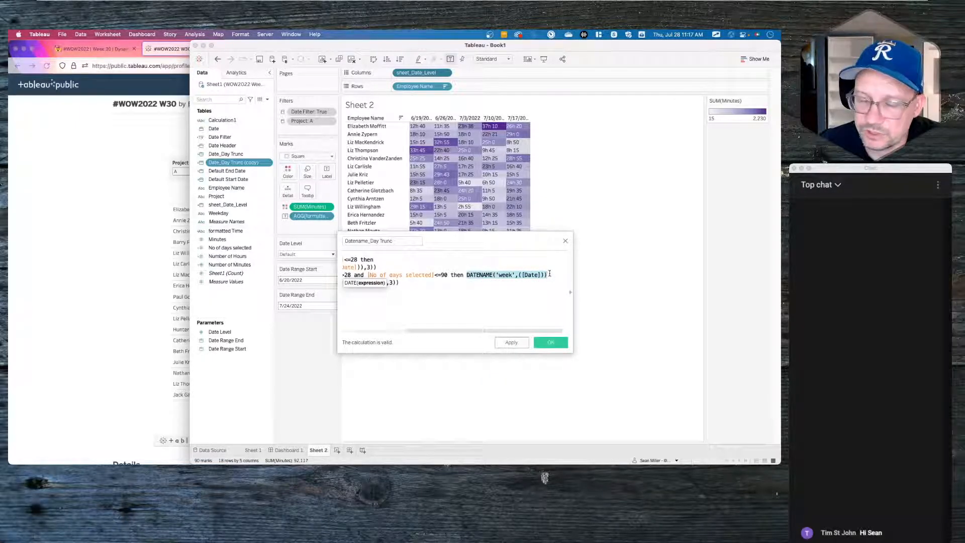
key(BackSpace)
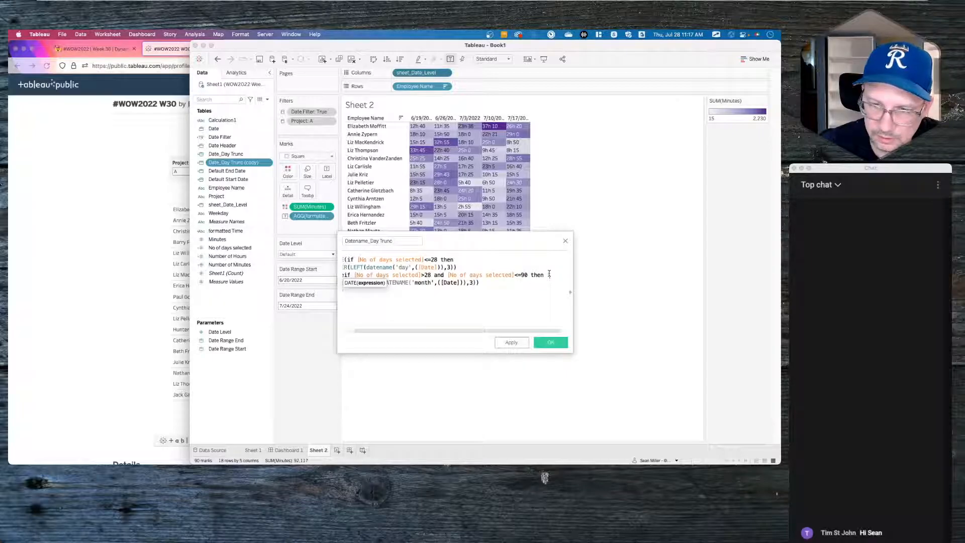
text('w/c)
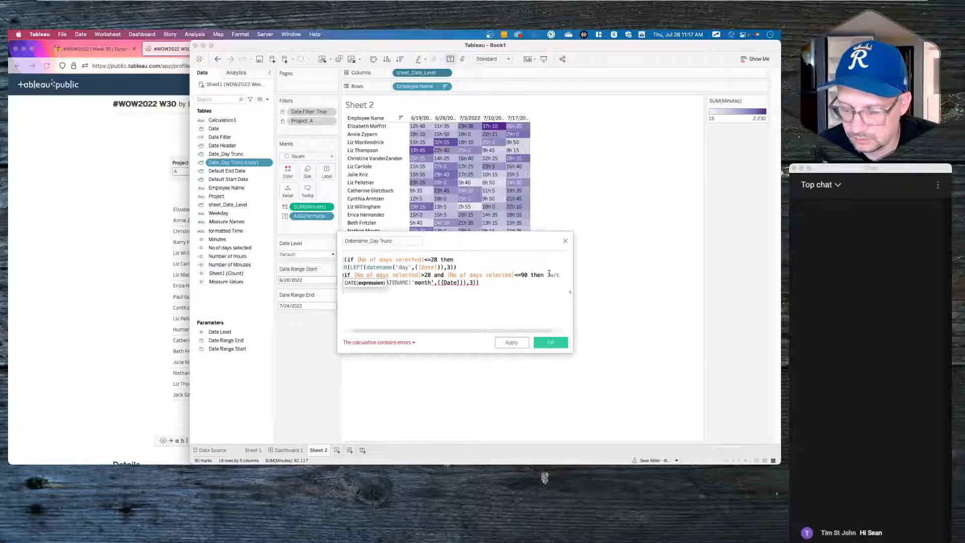
text(')
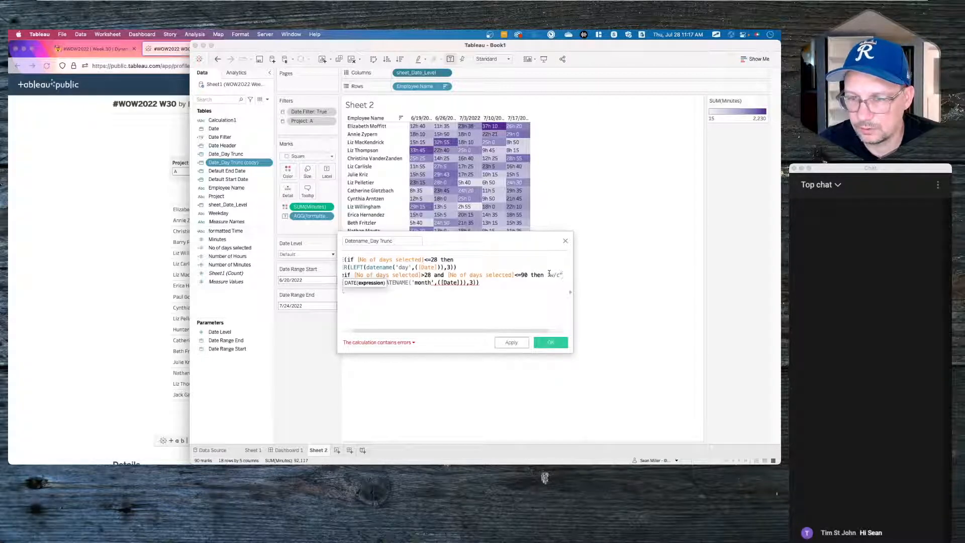
scroll(535, 303, right, 1)
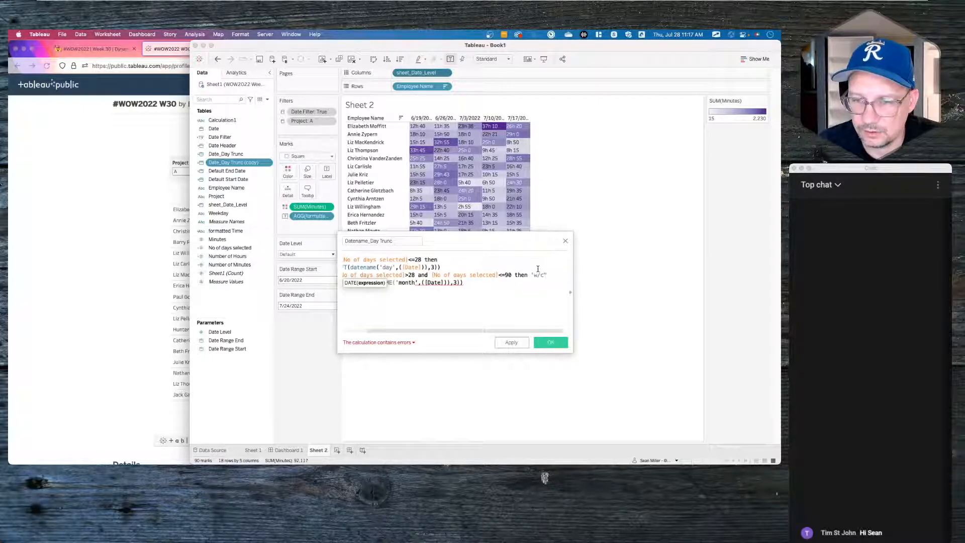
key(BackSpace)
text('+)
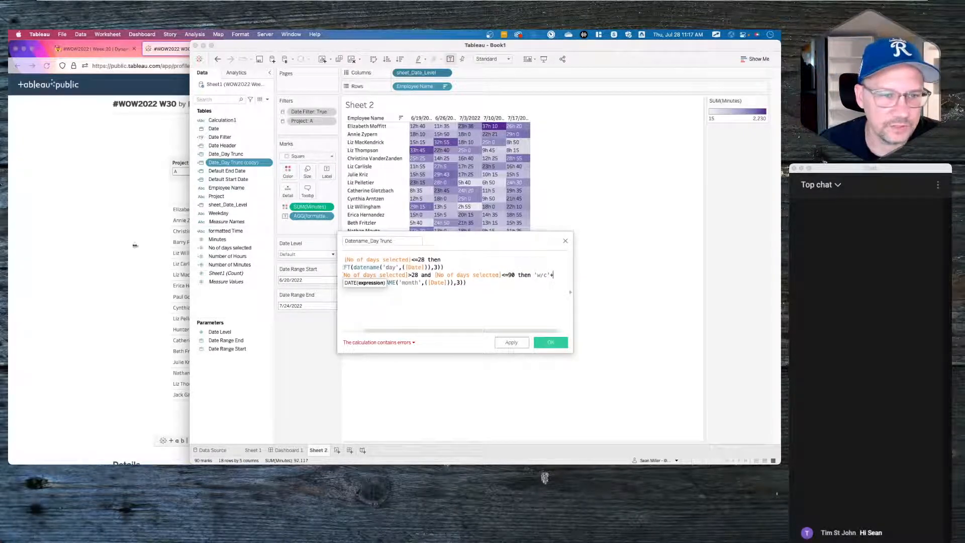
- Check the reference viz's weekly w/c headers at Week level in Firefox
key(super+Tab)
click(521, 171)
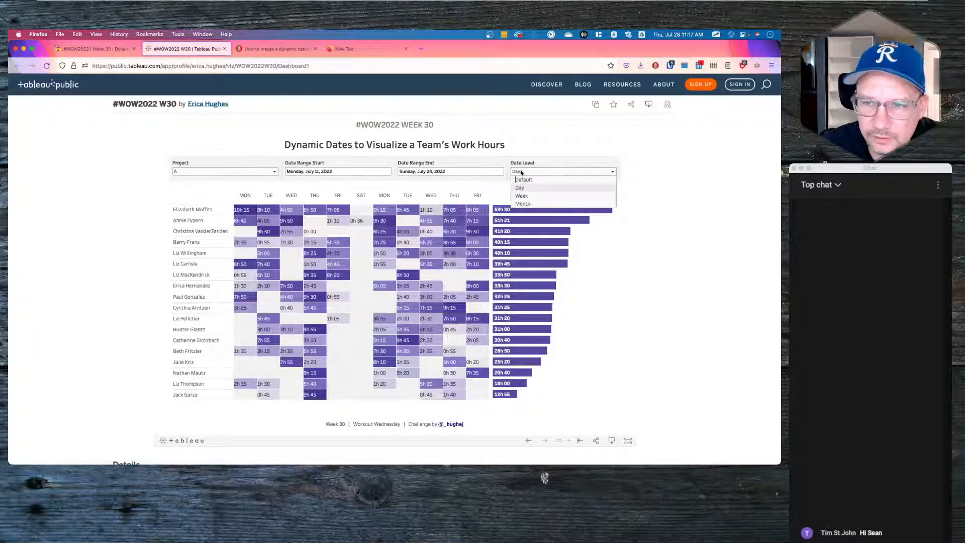
click(522, 196)
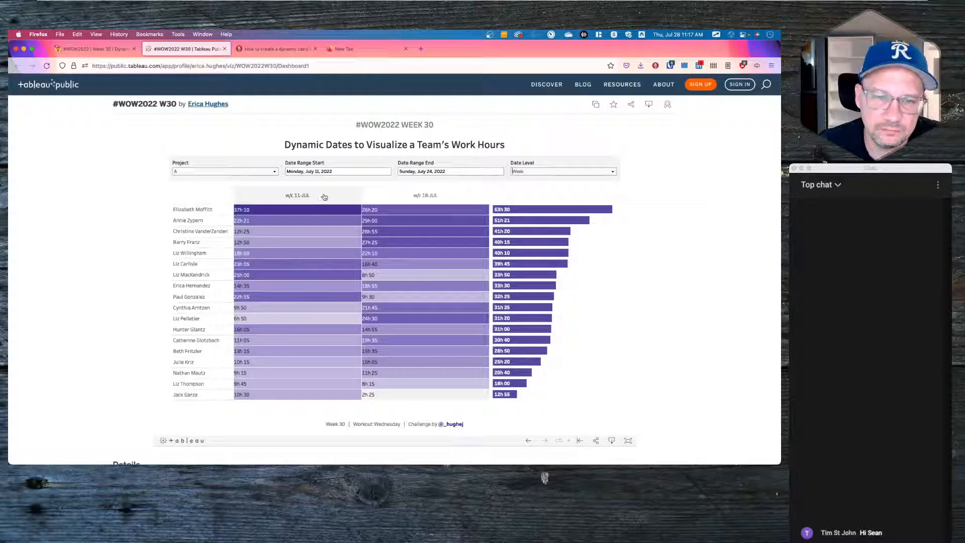
key(super+Tab)
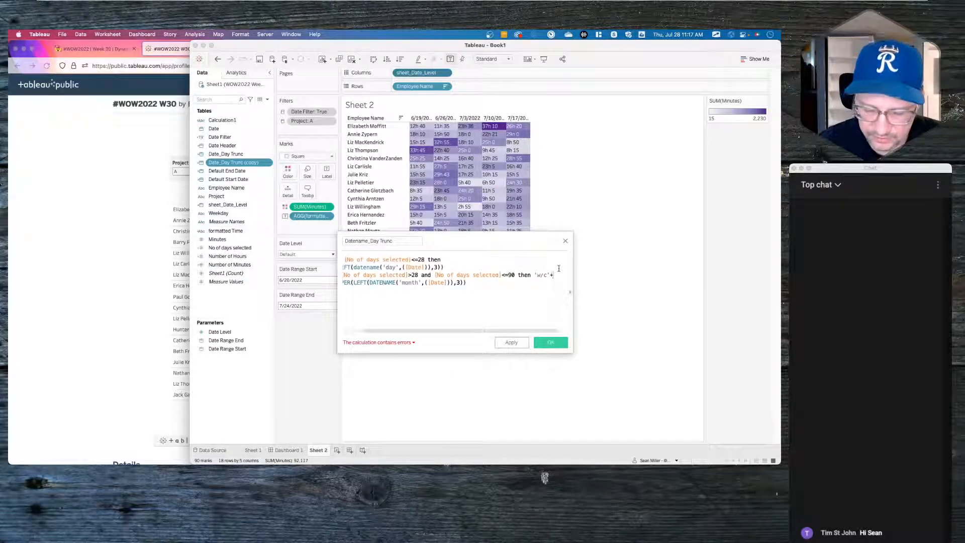
- Add datepart('day',[Date]) after 'w/c' in the week branch of Datename_Day Trunc
text(datepart)
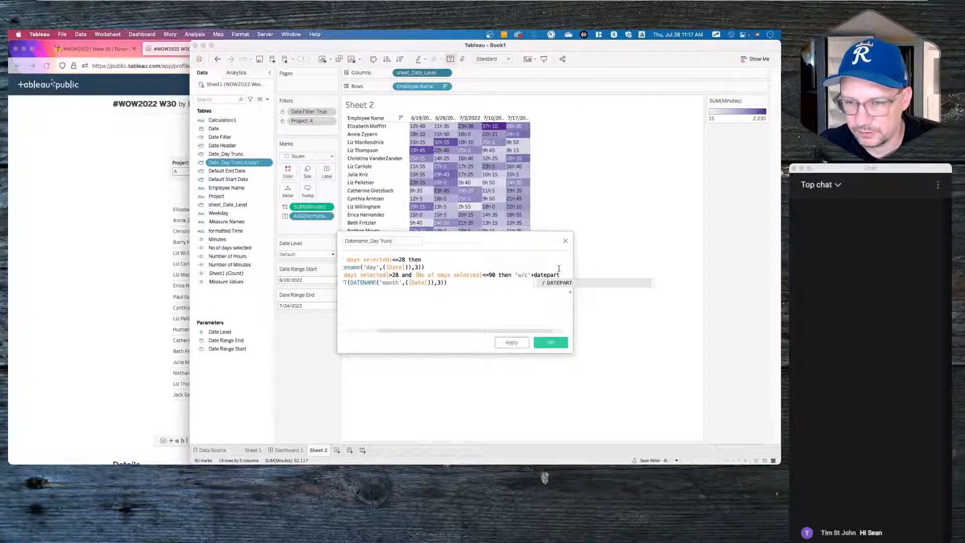
text(('da)
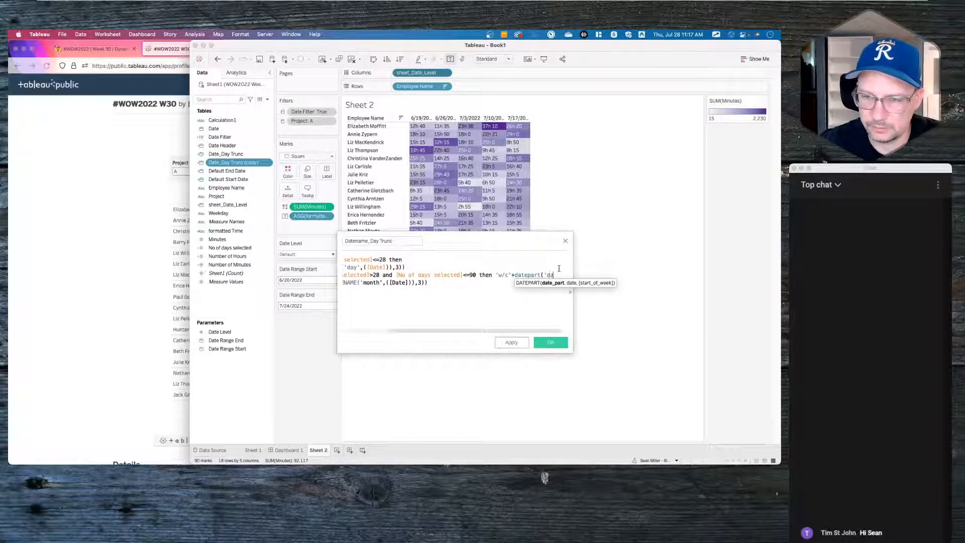
text(y')
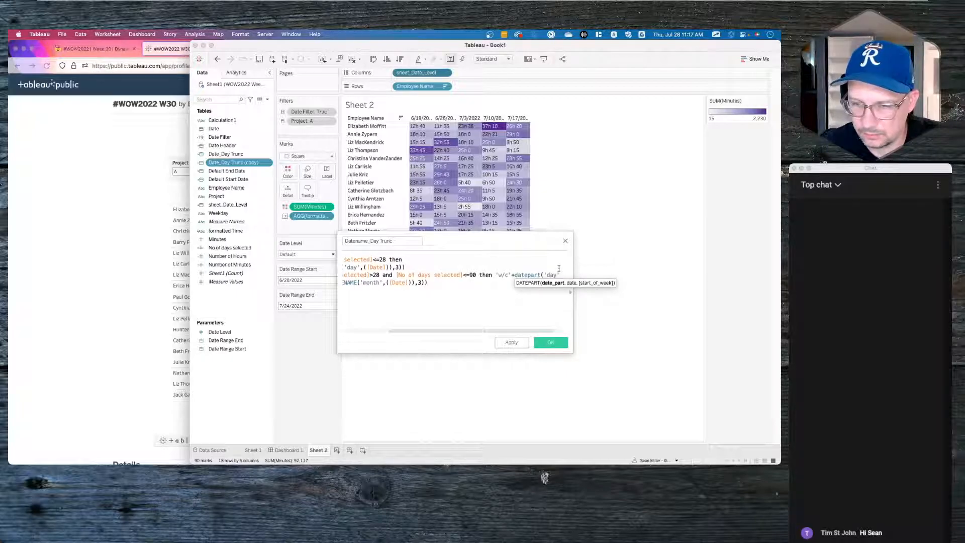
text())
scroll(525, 300, right, 1)
text(,date)
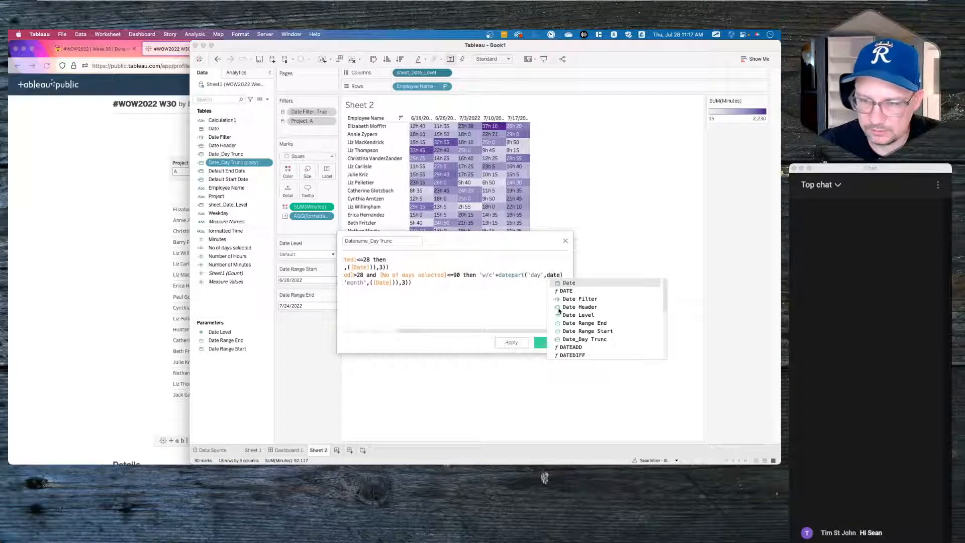
text())
key(BackSpace)
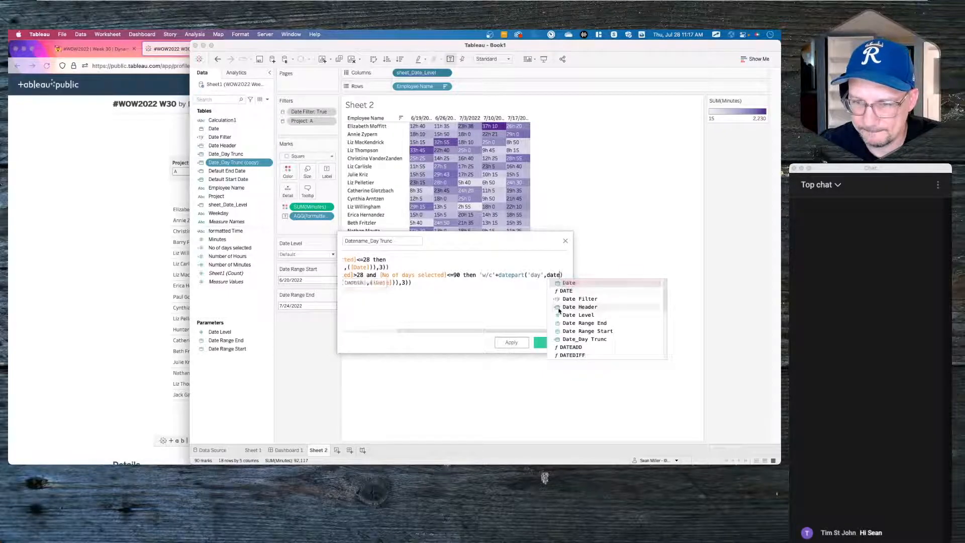
key(Return)
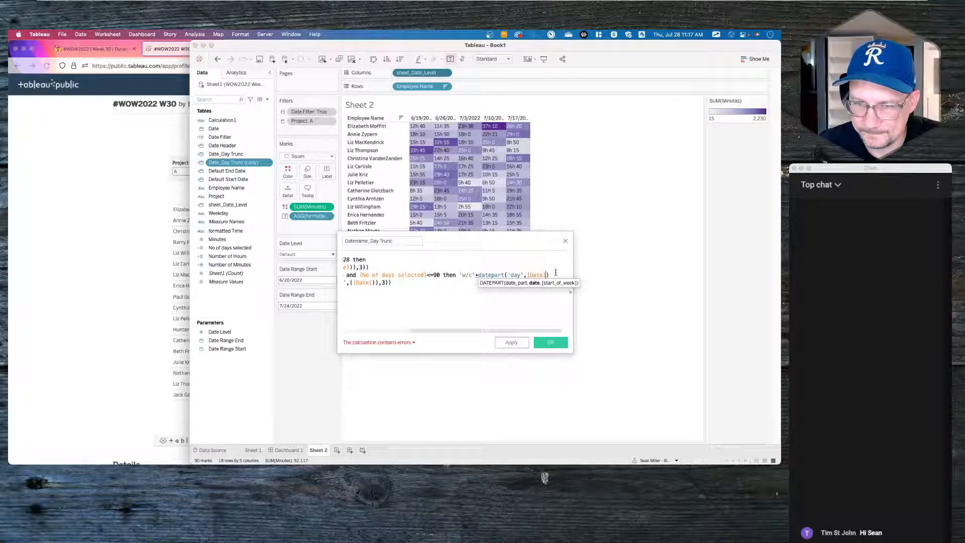
click(556, 273)
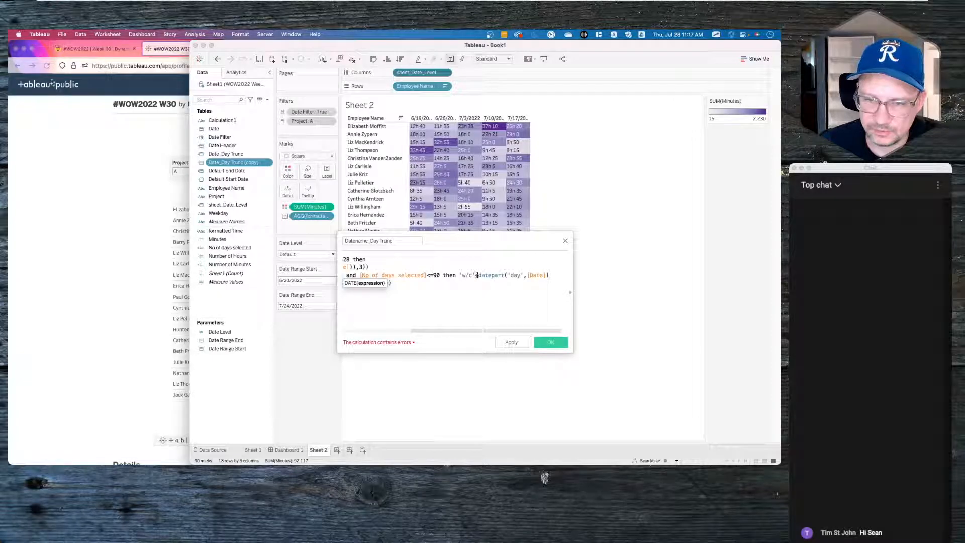
- Wrap the day number in str() and append a '-' separator to the week label
text(str()
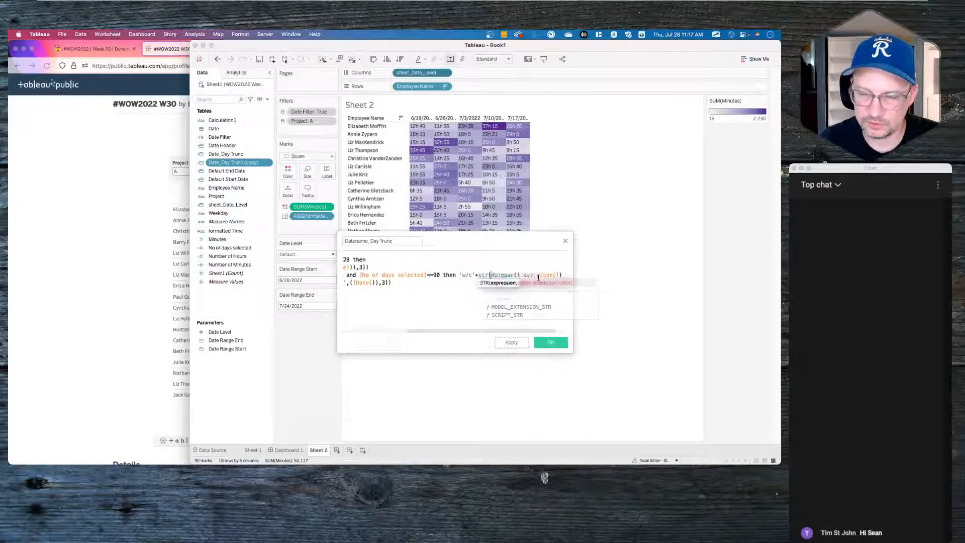
click(562, 274)
text())
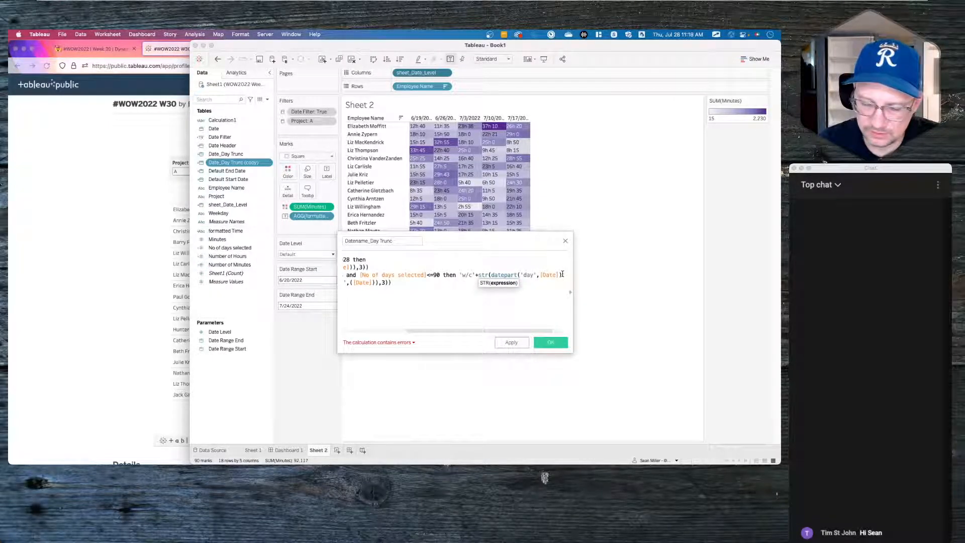
text())
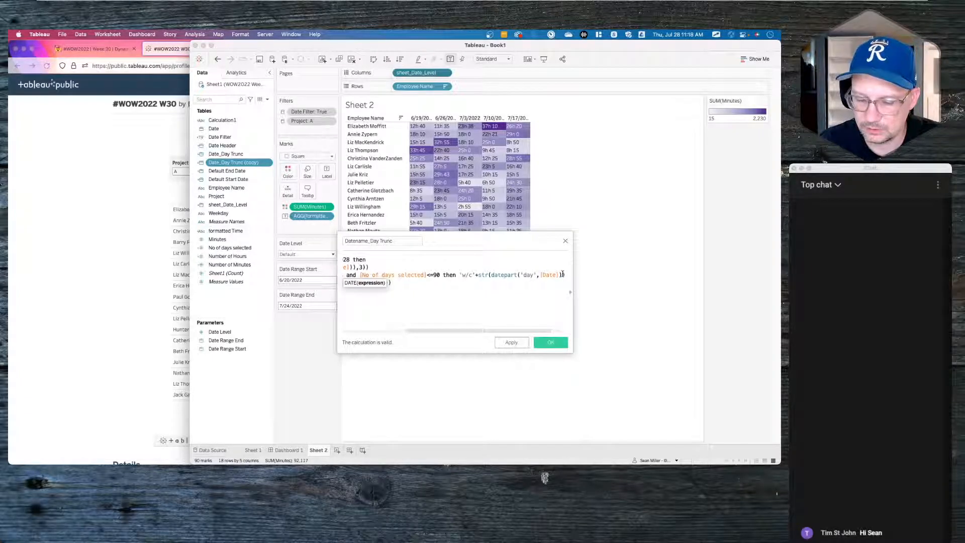
text(+)
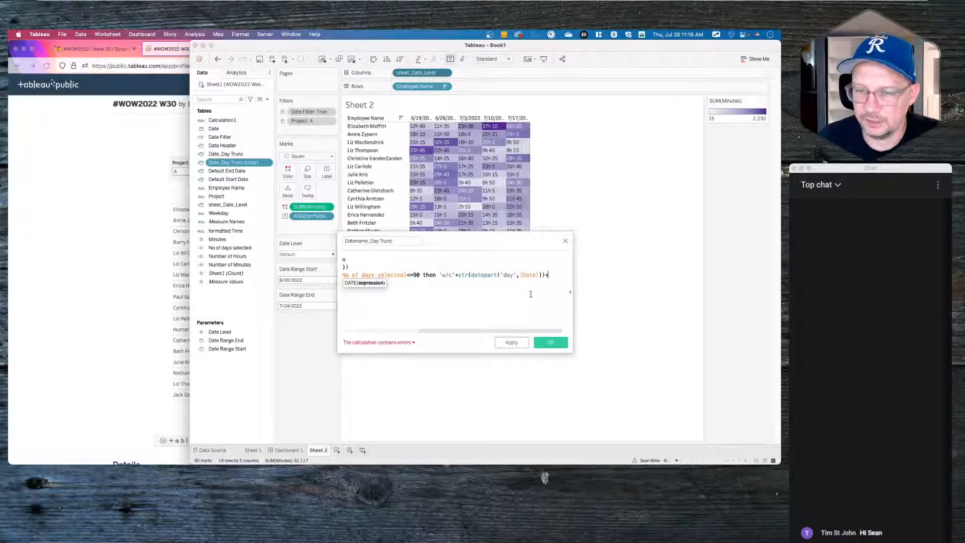
text(str()
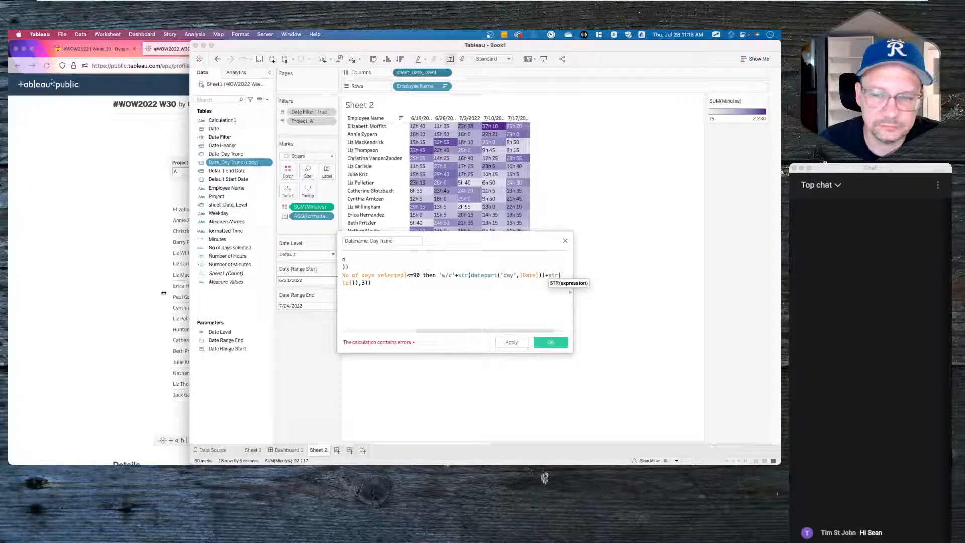
click(545, 275)
text(+')
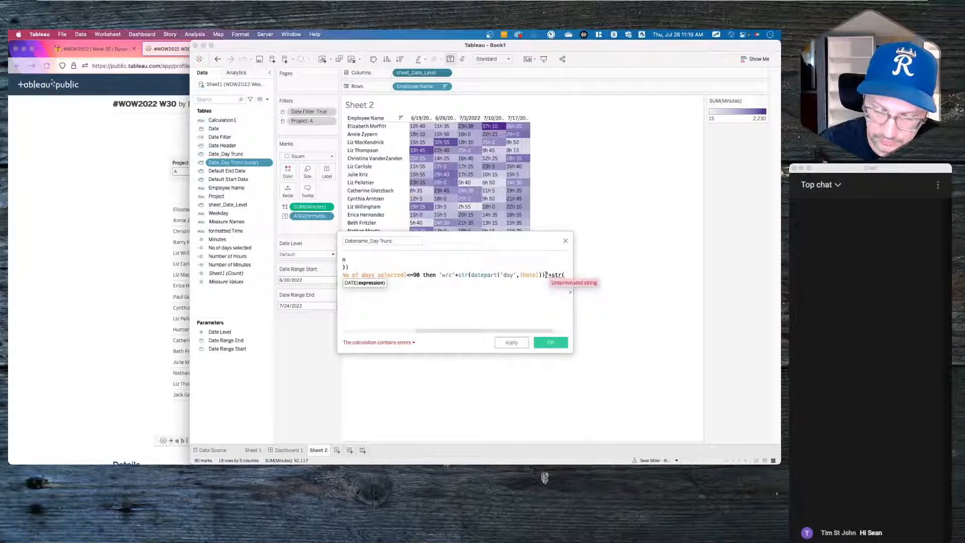
text(-'+)
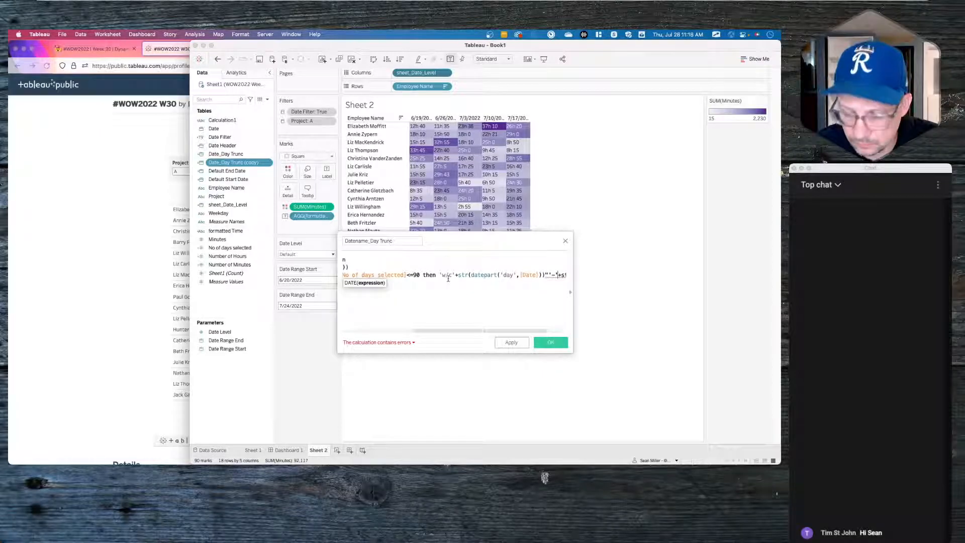
key(Left)
key(Left)
key(Left)
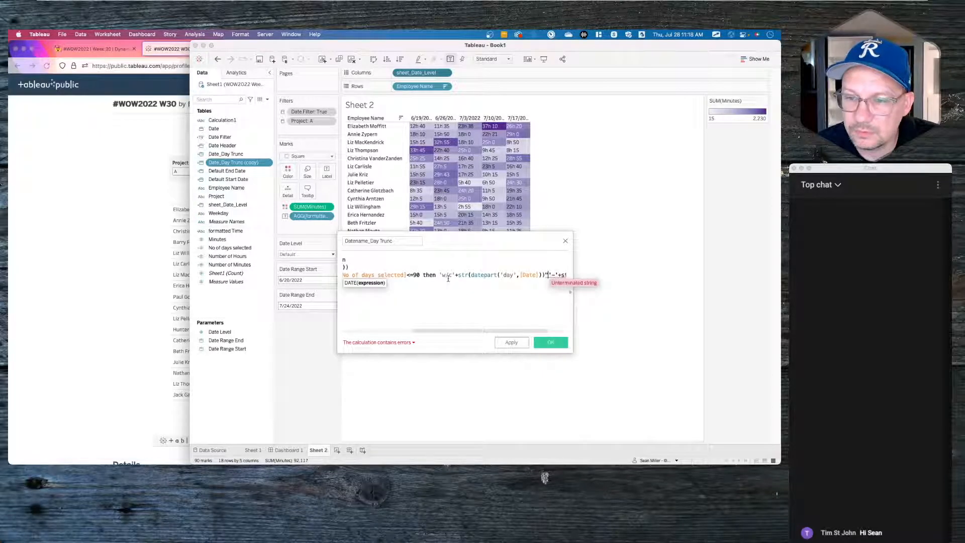
key(BackSpace)
text(+)
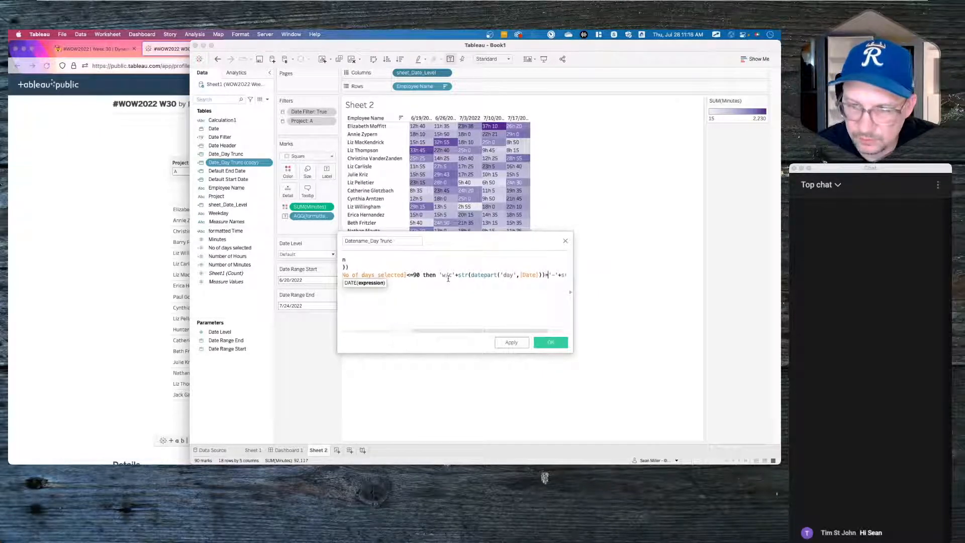
- Append UPPER(LEFT(DATENAME('month',[Date]),3)) after the dash, matching the reference headers, and save
click(486, 292)
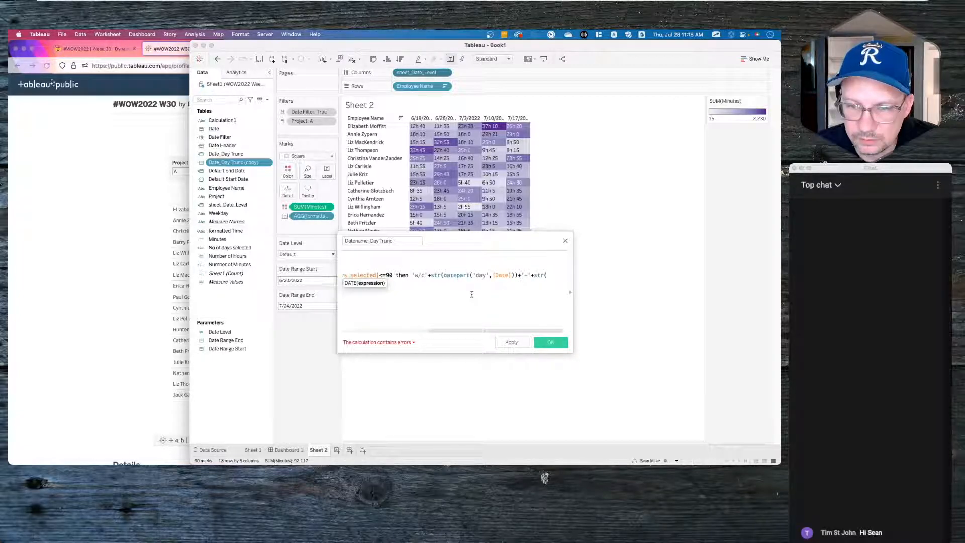
click(160, 283)
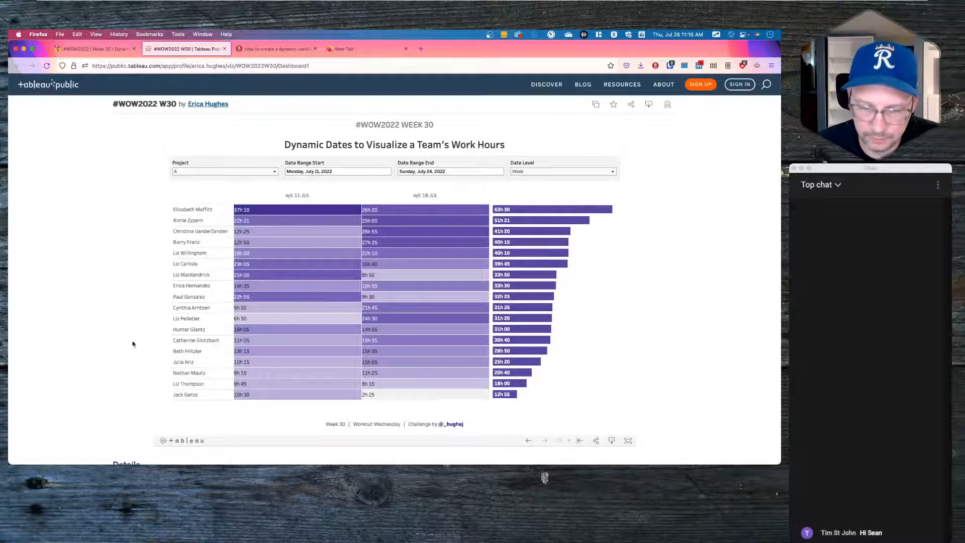
key(super+Tab)
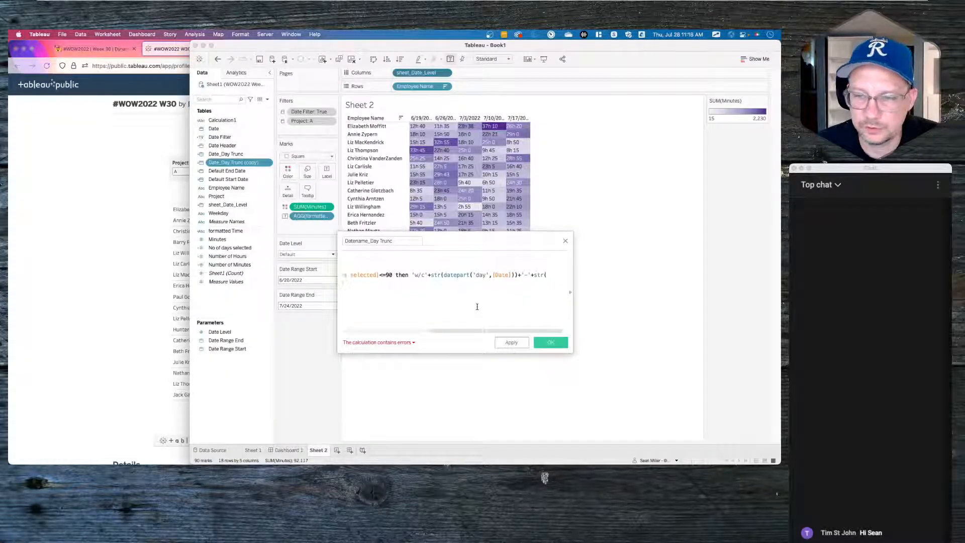
click(548, 276)
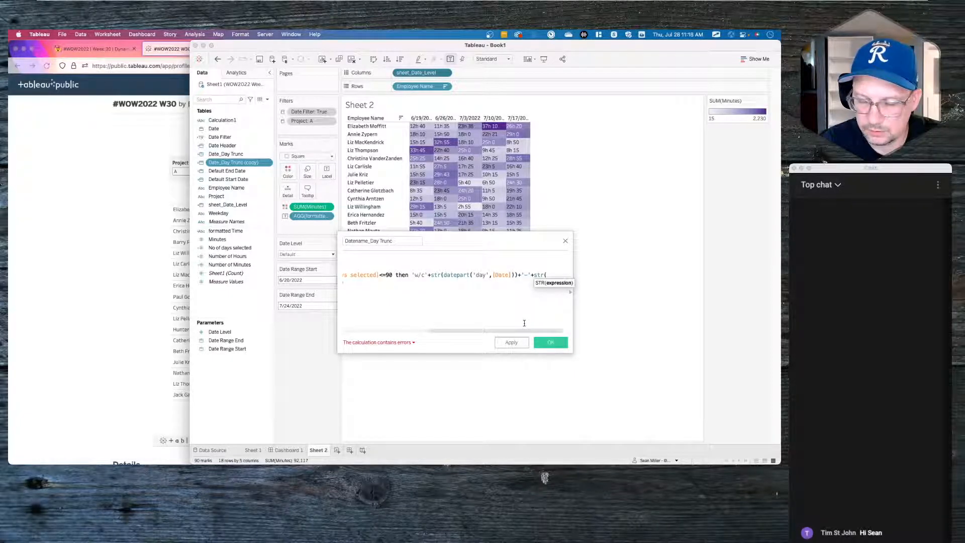
key(BackSpace)
key(BackSpace)
key(BackSpace)
key(BackSpace)
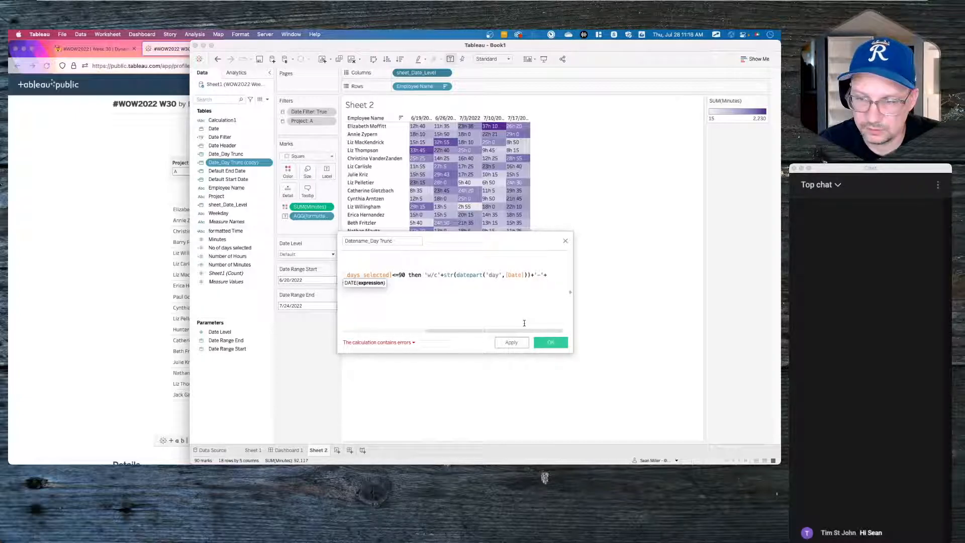
text(upp)
key(BackSpace)
key(BackSpace)
key(BackSpace)
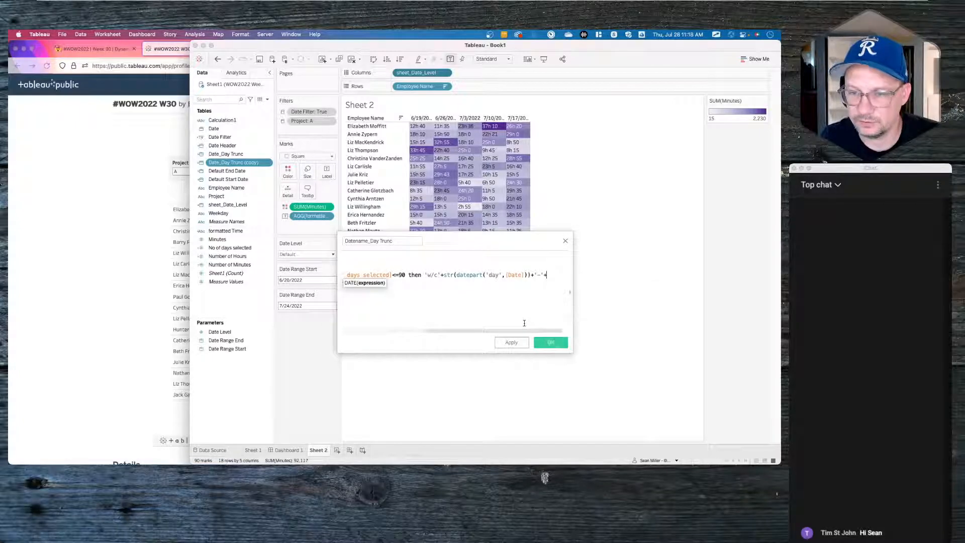
scroll(483, 301, left, 6)
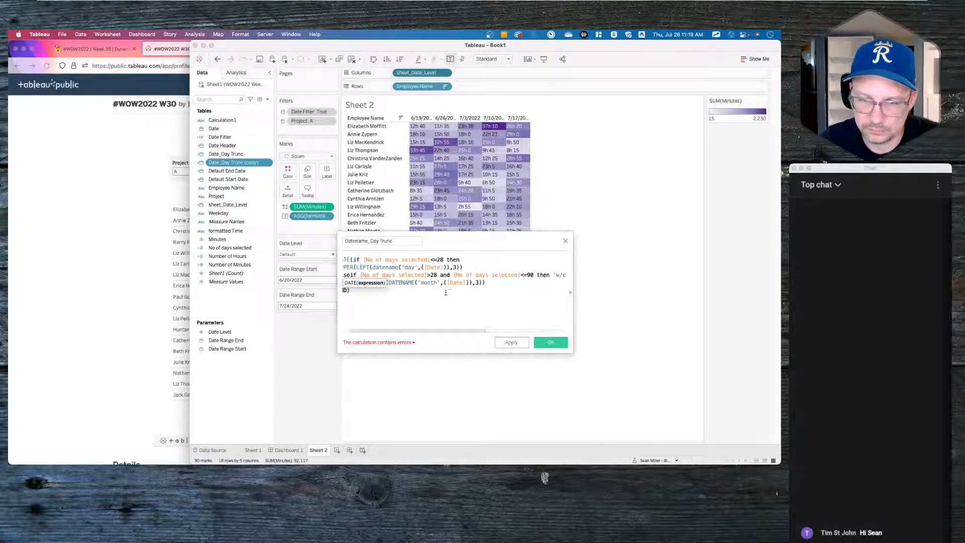
drag(494, 283, 360, 282)
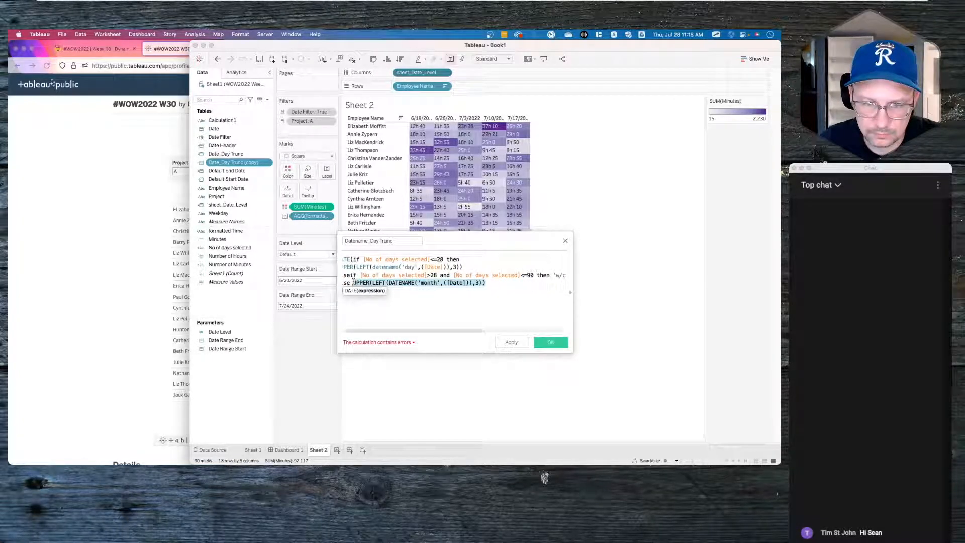
scroll(555, 274, right, 8)
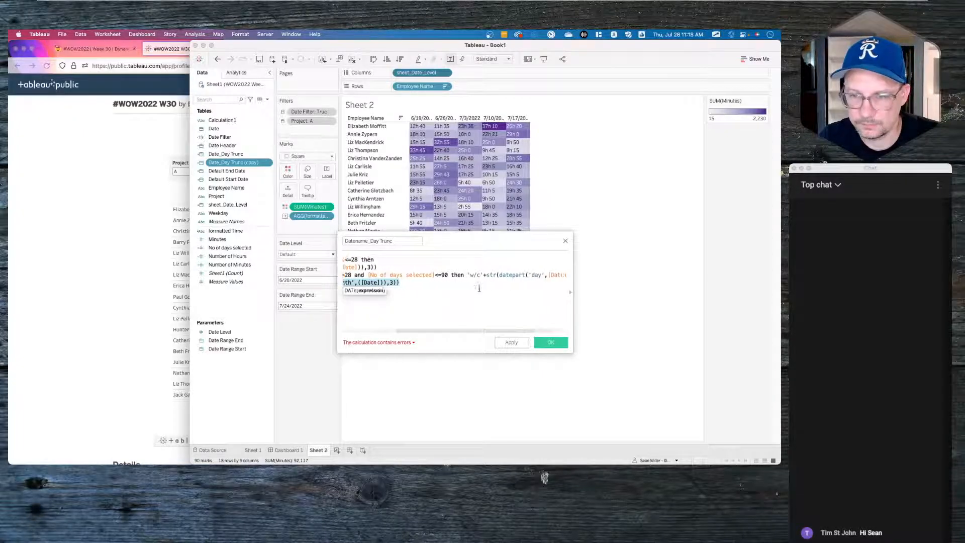
key(BackSpace)
text(UPPER(LEFT(DATENAME('month',([Date])),3)))
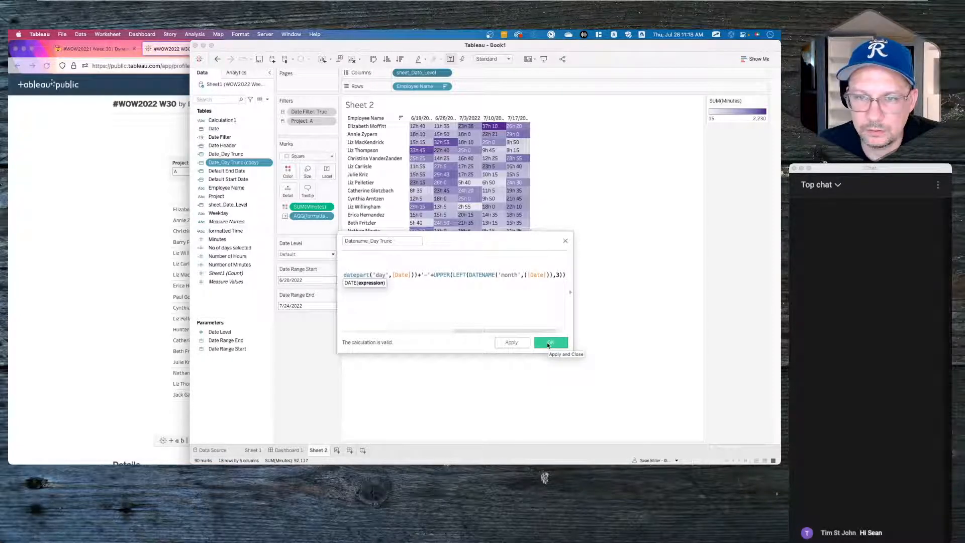
click(548, 345)
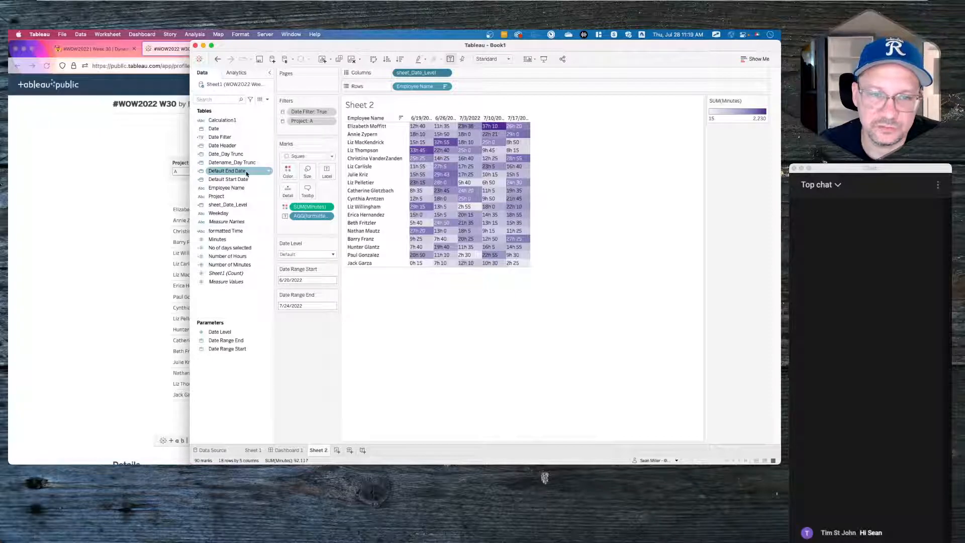
- In Date Header, replace [Date_Day Trunc] with [Datename_Day Trunc] on the 'when 1' line
click(244, 208)
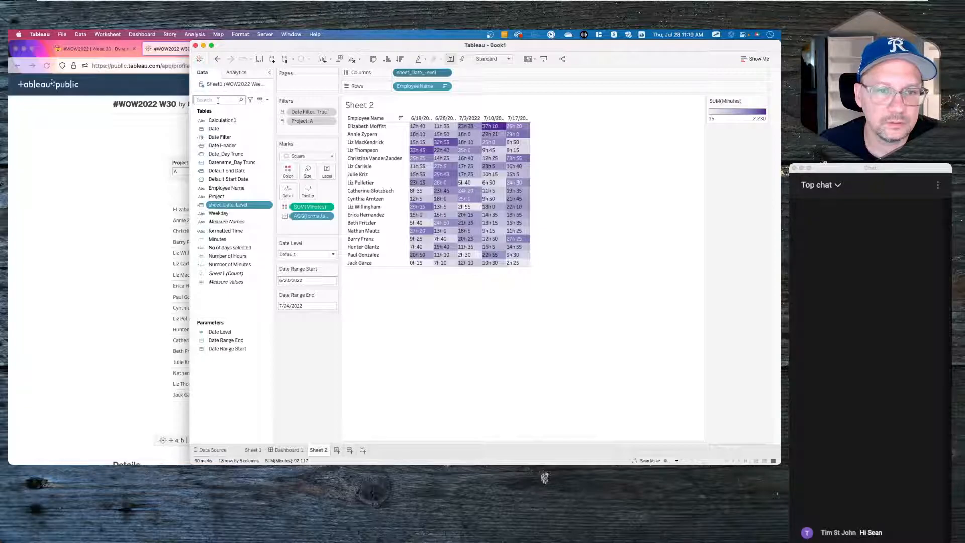
click(221, 146)
right_click(222, 145)
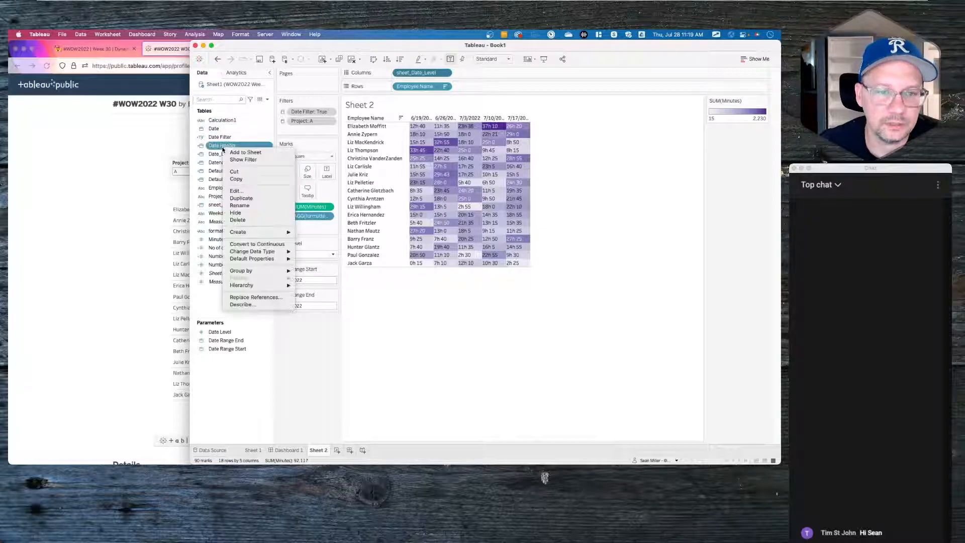
click(238, 192)
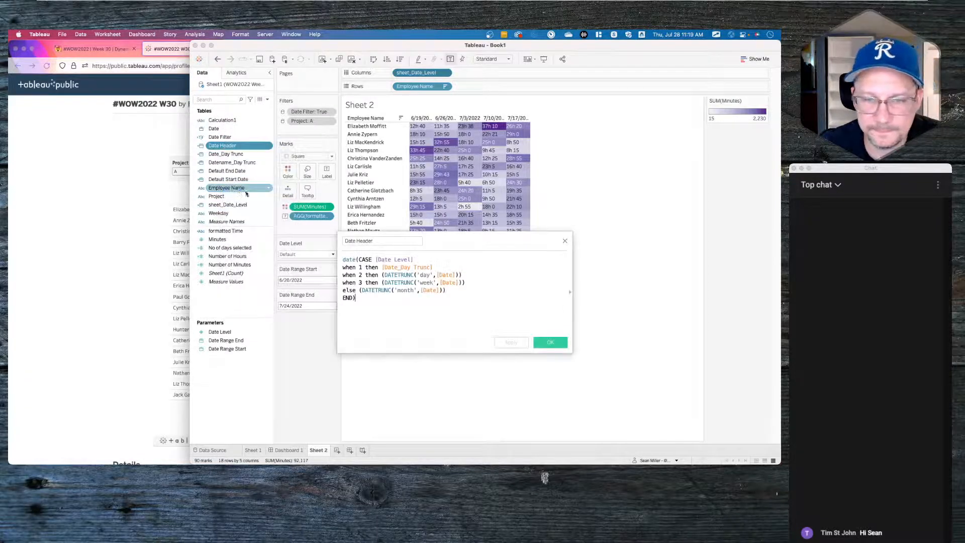
click(444, 266)
drag(444, 266, 381, 267)
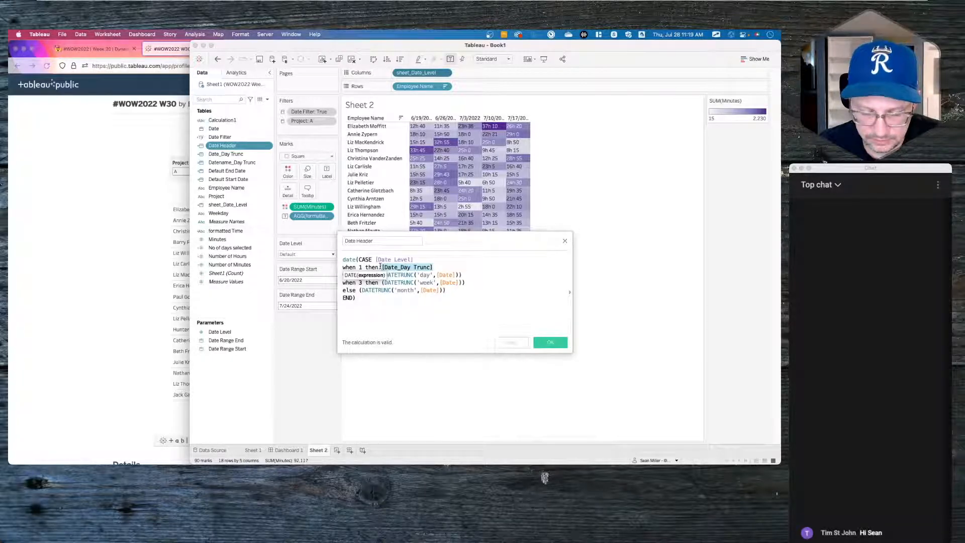
text(datn)
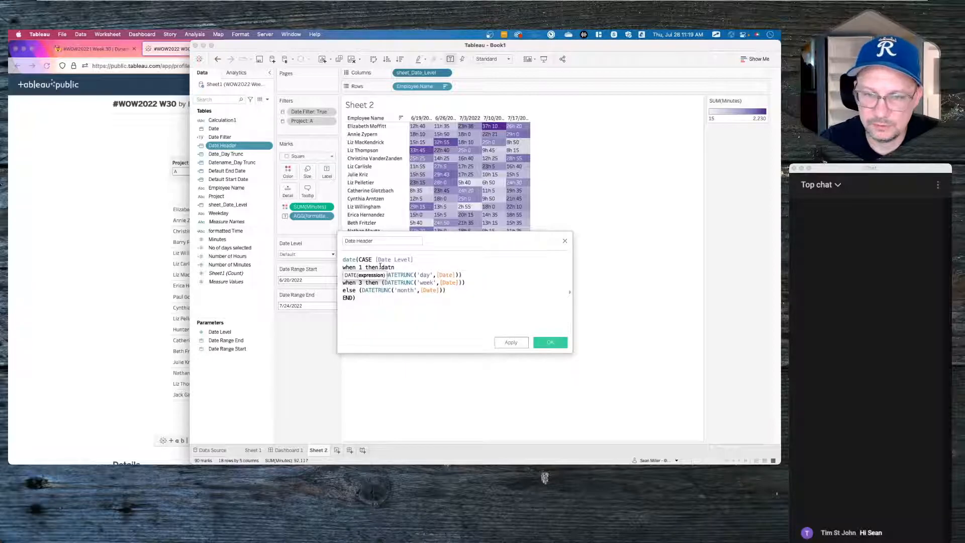
key(BackSpace)
text(en)
key(Down)
key(Return)
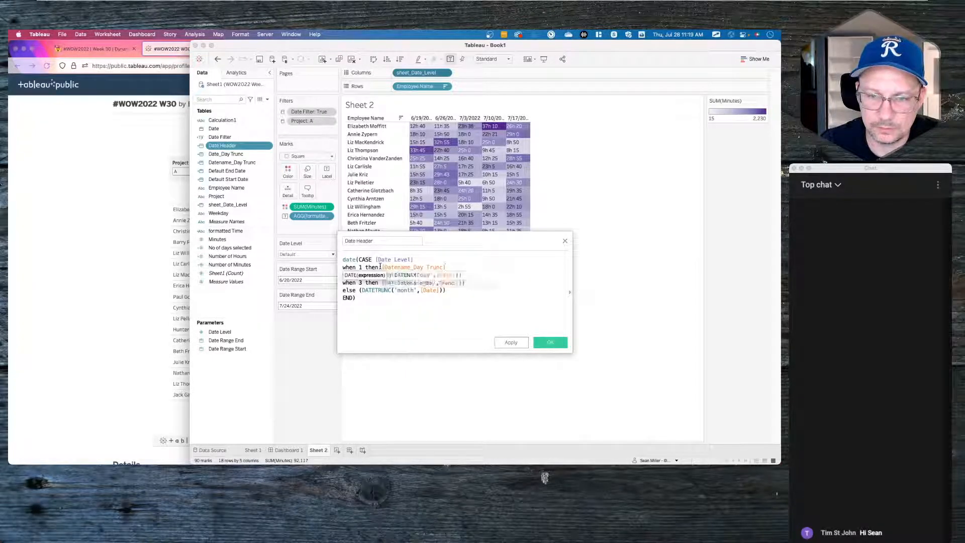
- Close the formula with END after the else branch and save Date Header
click(493, 287)
key(Return)
text(END))
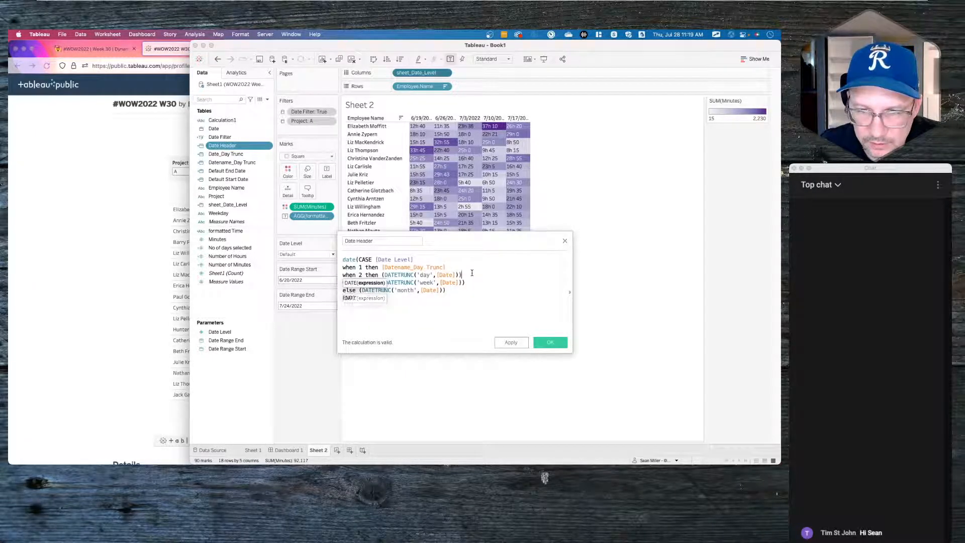
click(381, 275)
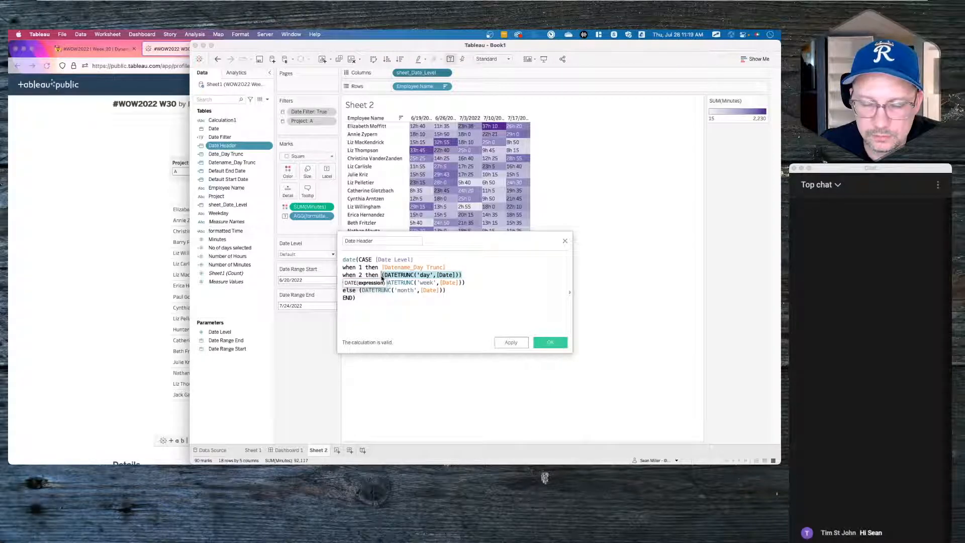
click(490, 283)
click(548, 342)
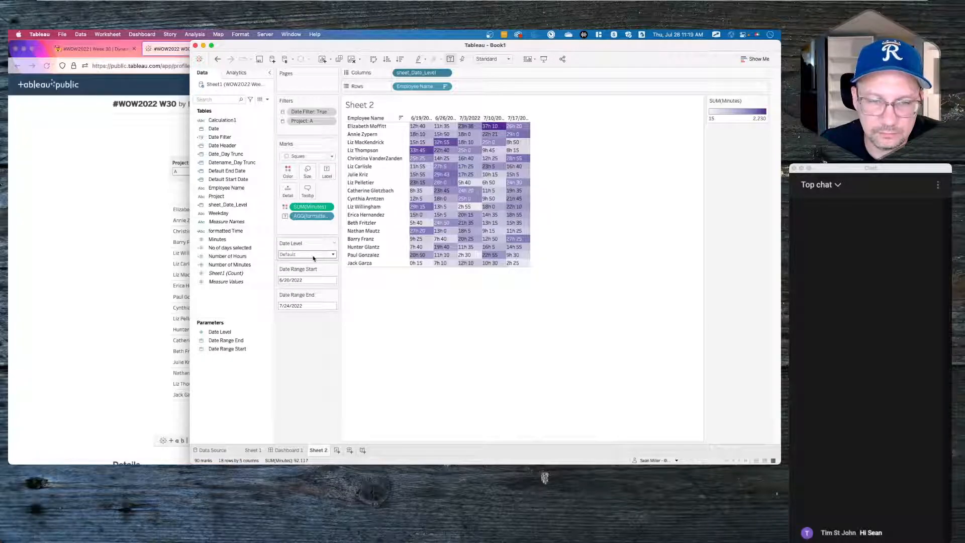
click(235, 155)
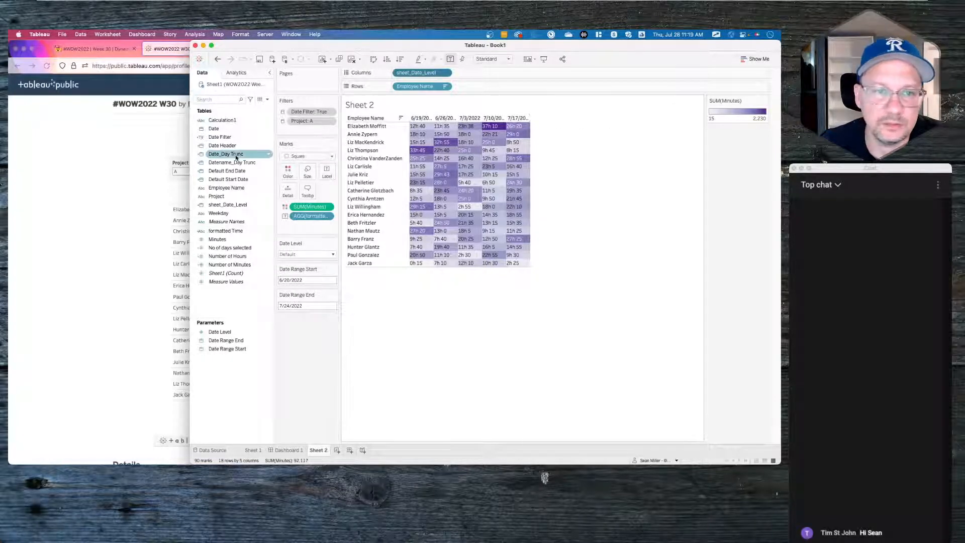
click(447, 73)
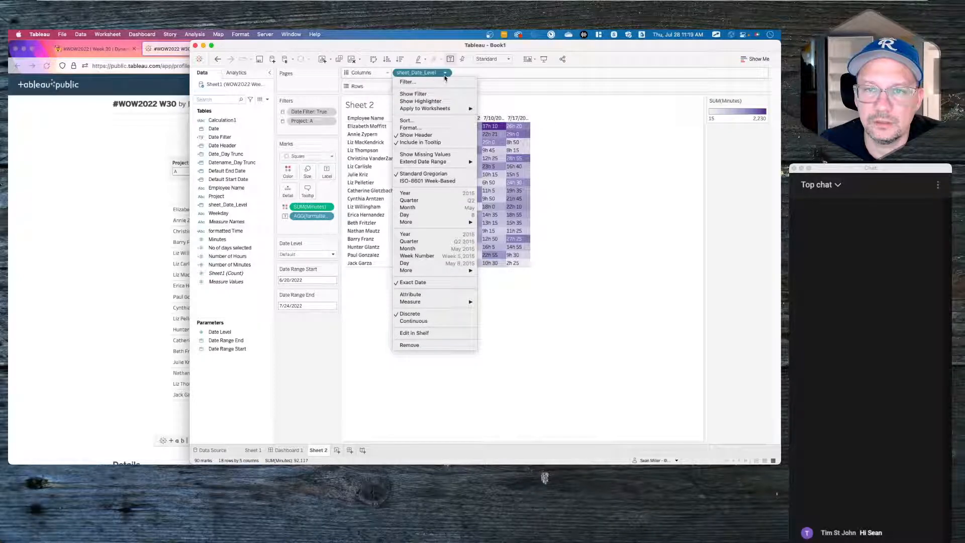
click(444, 74)
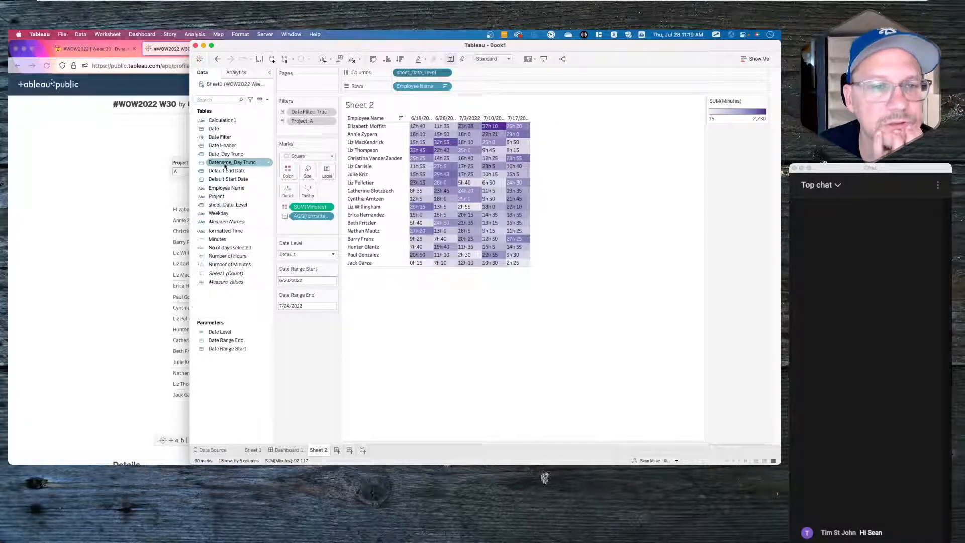
drag(231, 162, 396, 74)
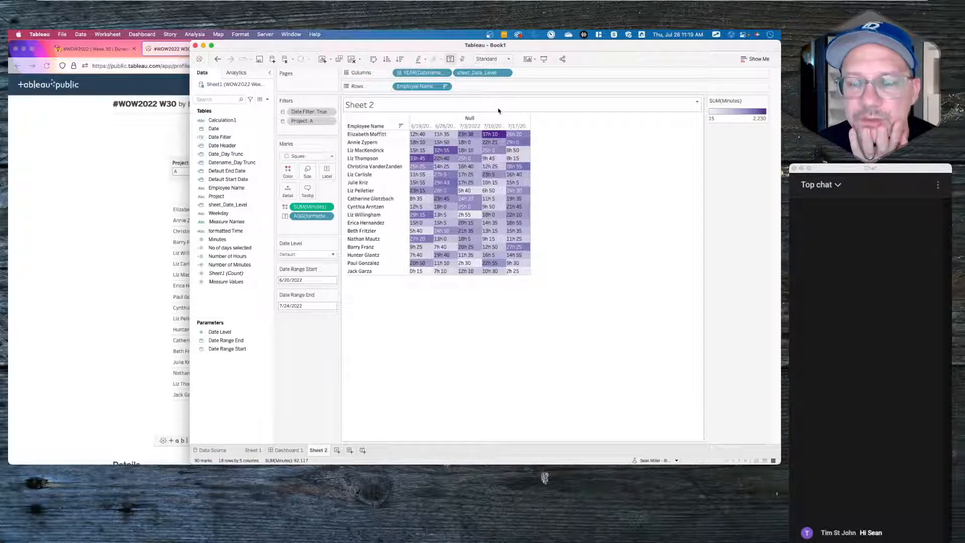
click(445, 73)
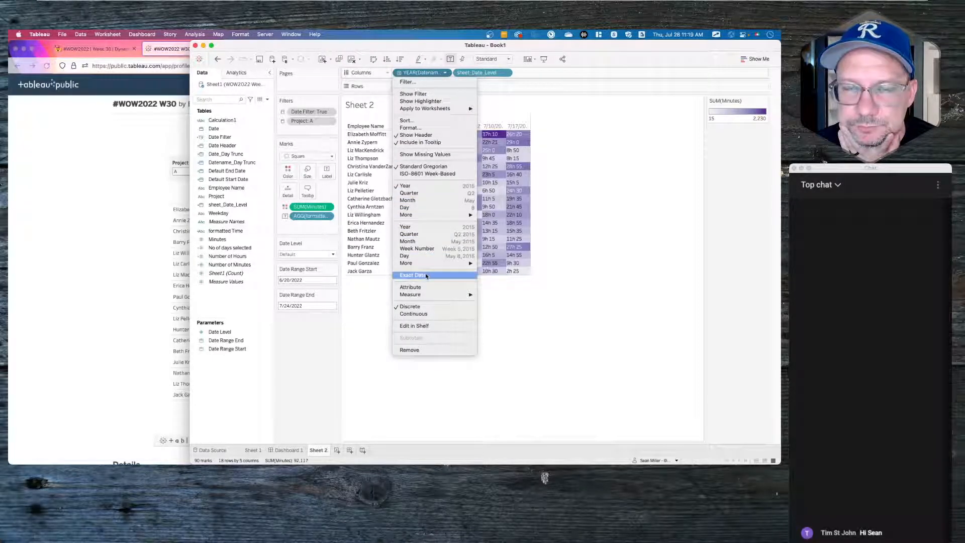
click(236, 162)
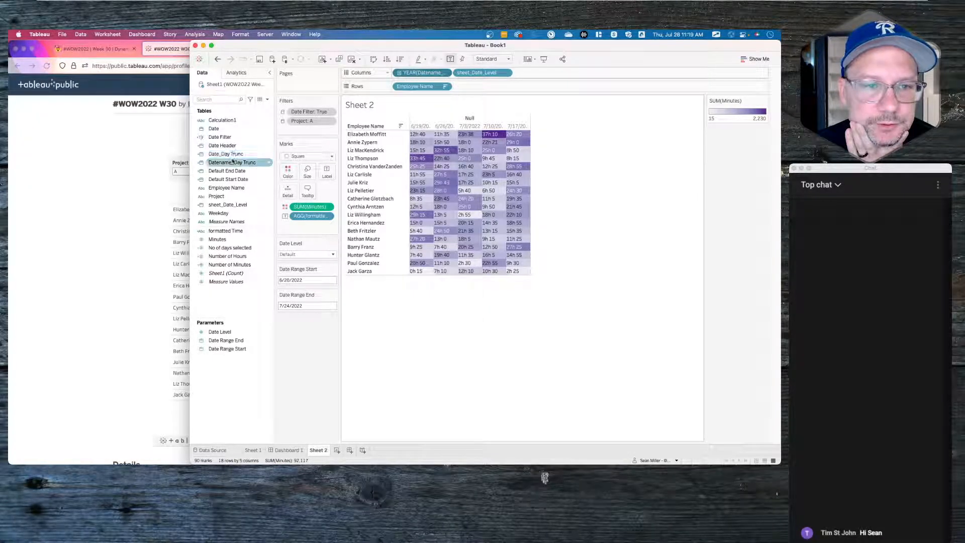
right_click(233, 164)
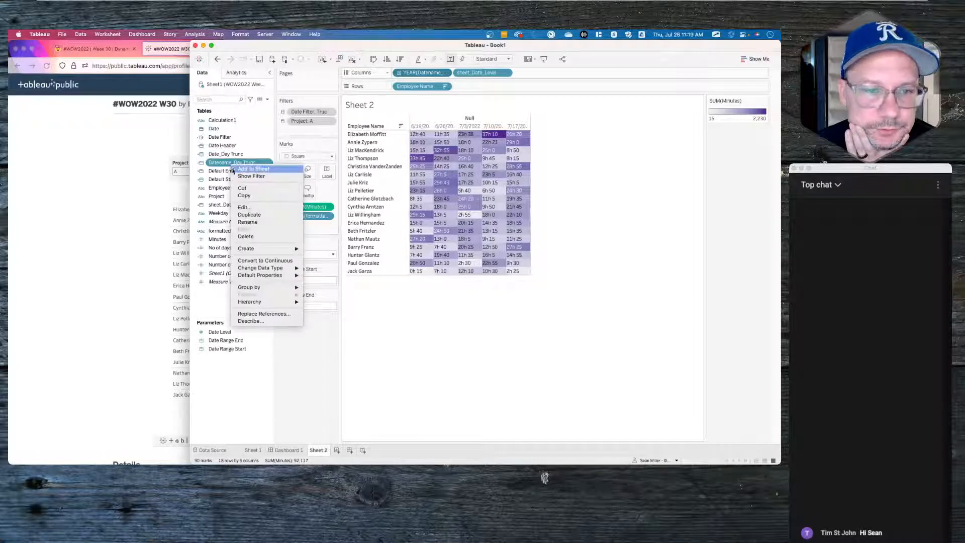
click(245, 207)
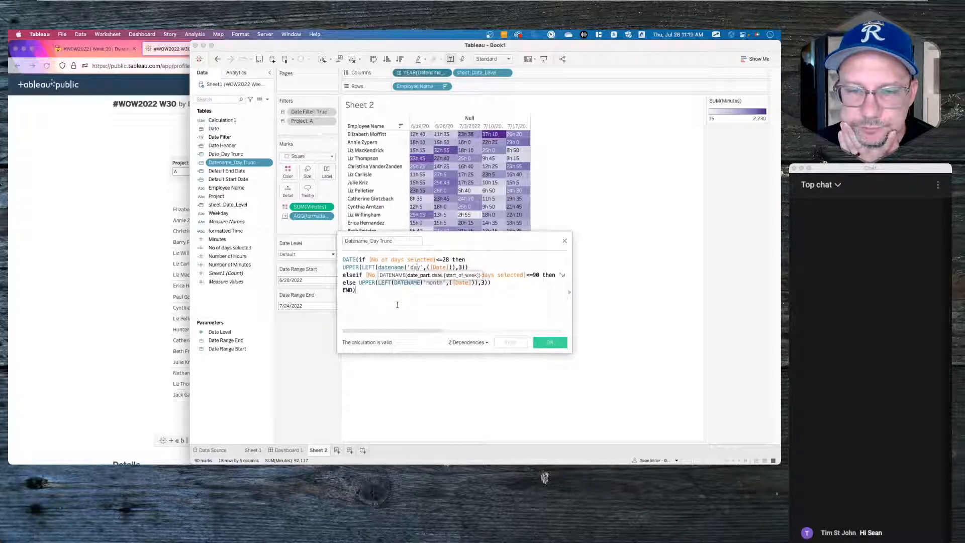
click(565, 241)
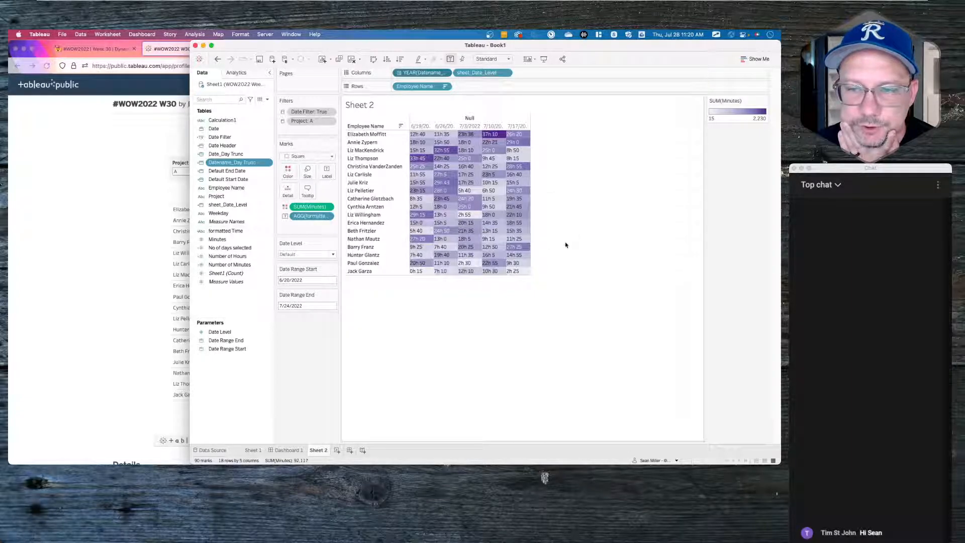
click(447, 73)
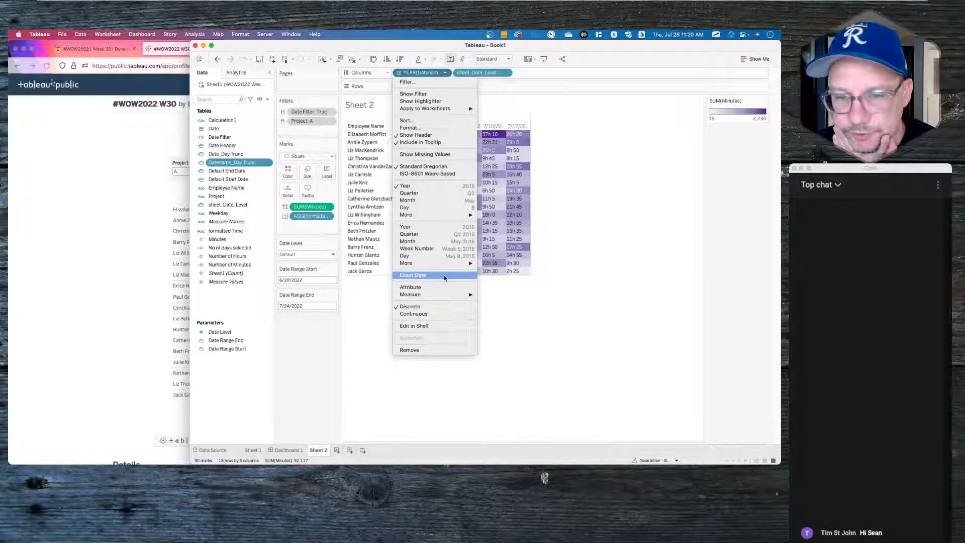
click(447, 277)
click(505, 73)
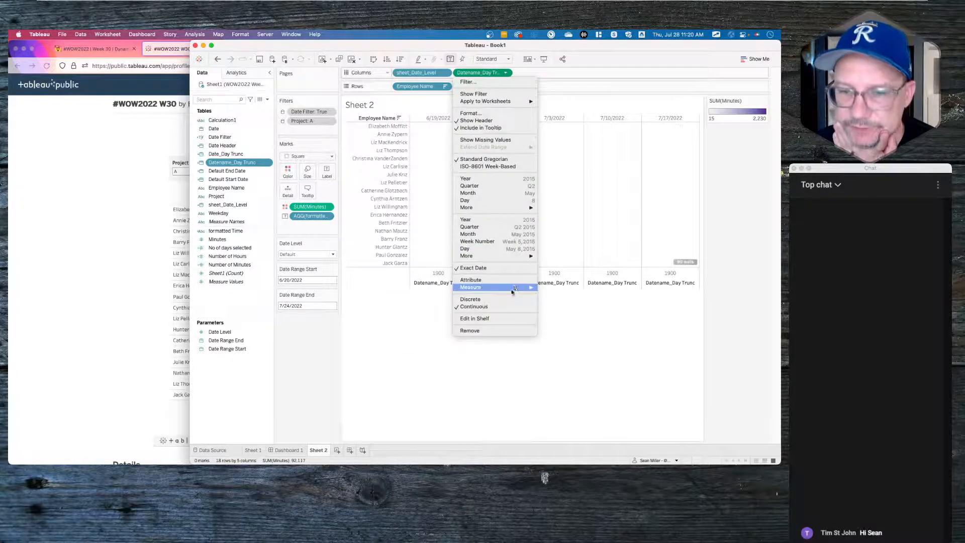
click(472, 299)
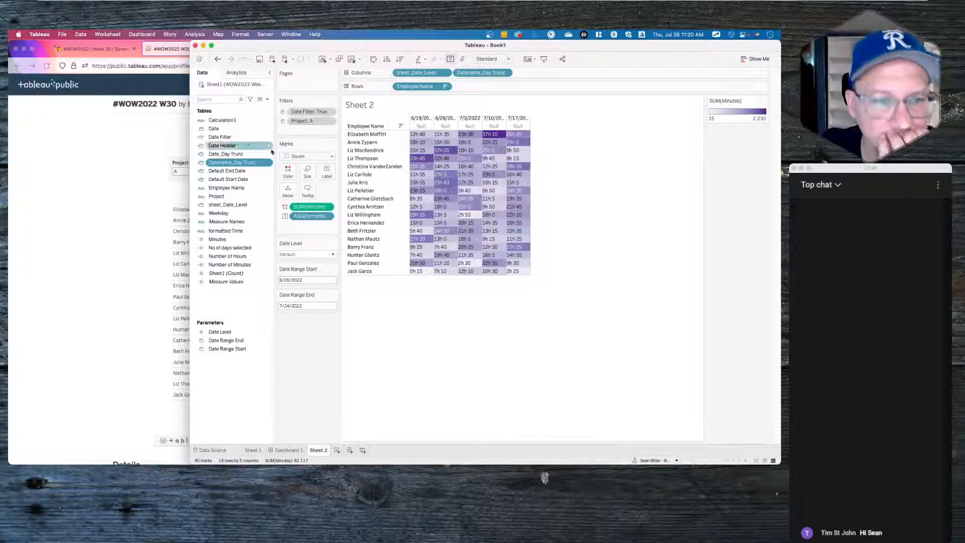
click(202, 155)
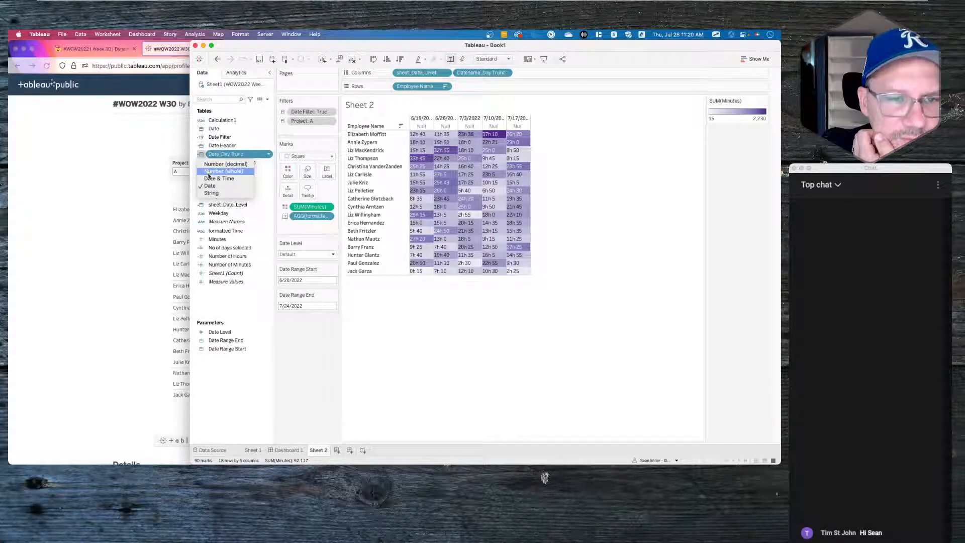
click(210, 194)
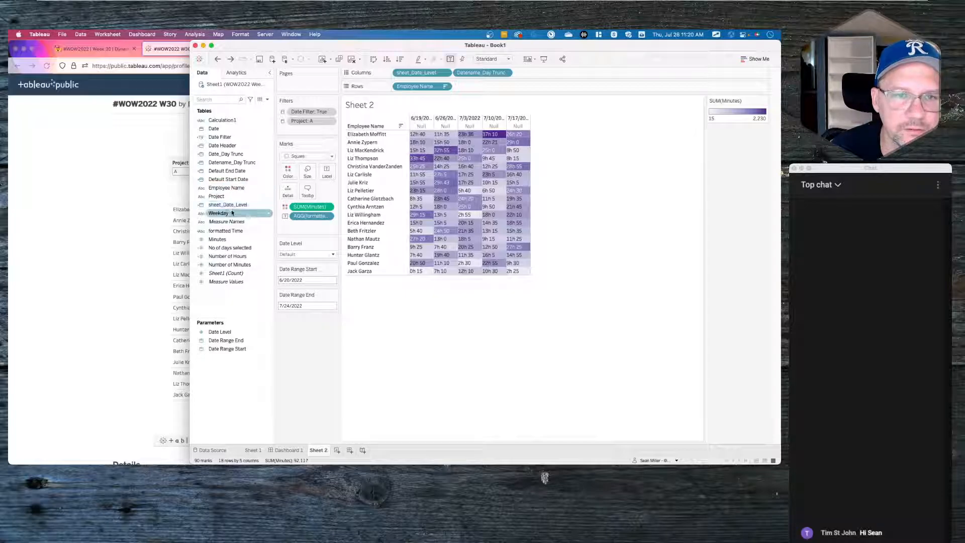
drag(428, 71, 328, 341)
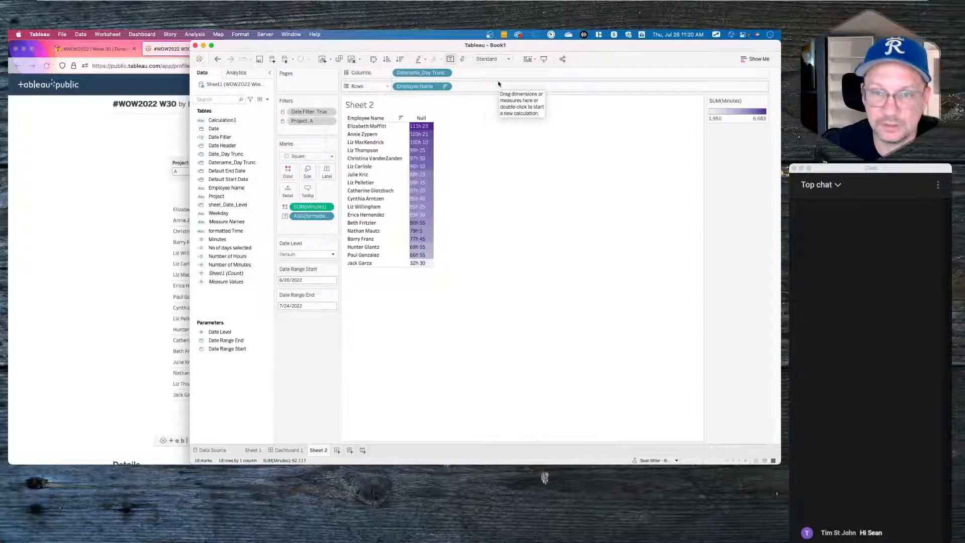
key(super+z)
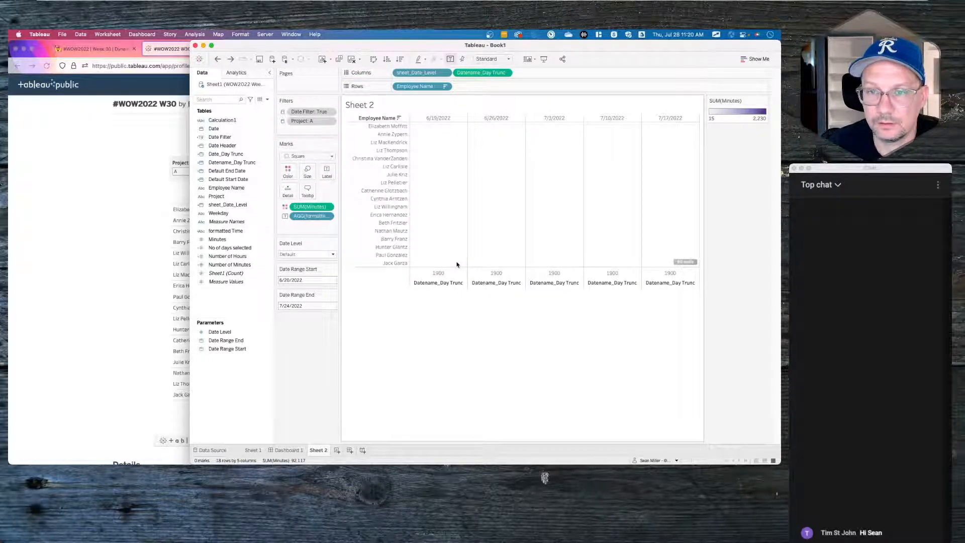
key(super+z)
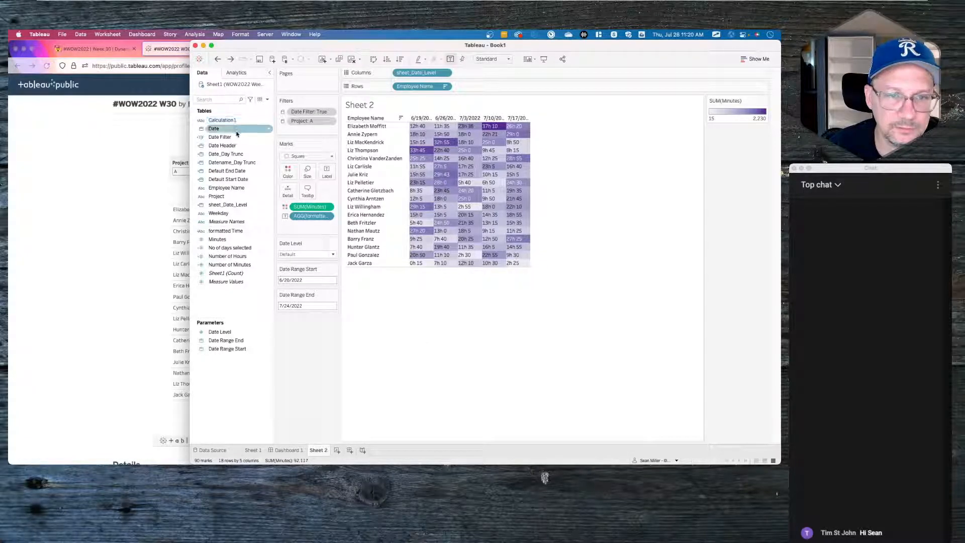
- Put Date Header on Columns as Exact Date, change it to String, then remove the pill
drag(225, 145, 474, 75)
click(506, 72)
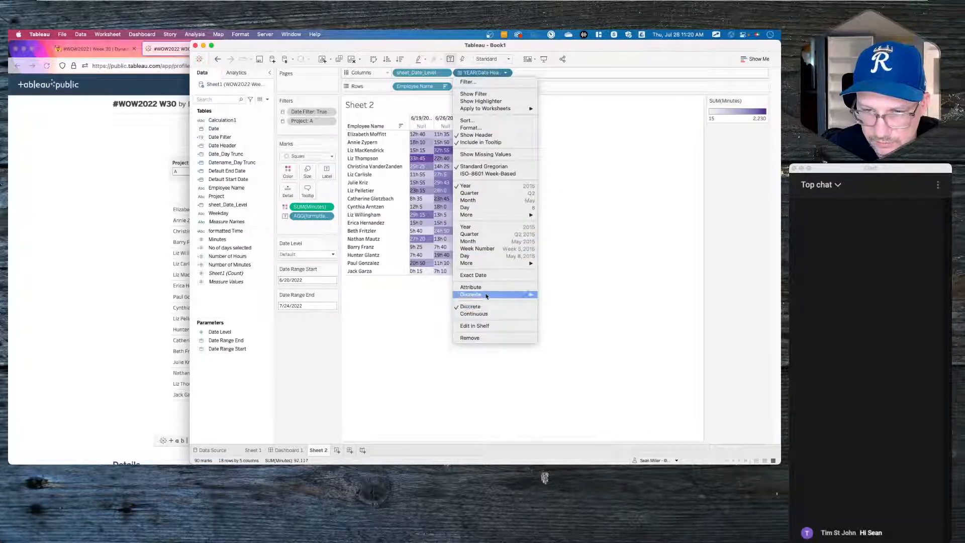
click(487, 275)
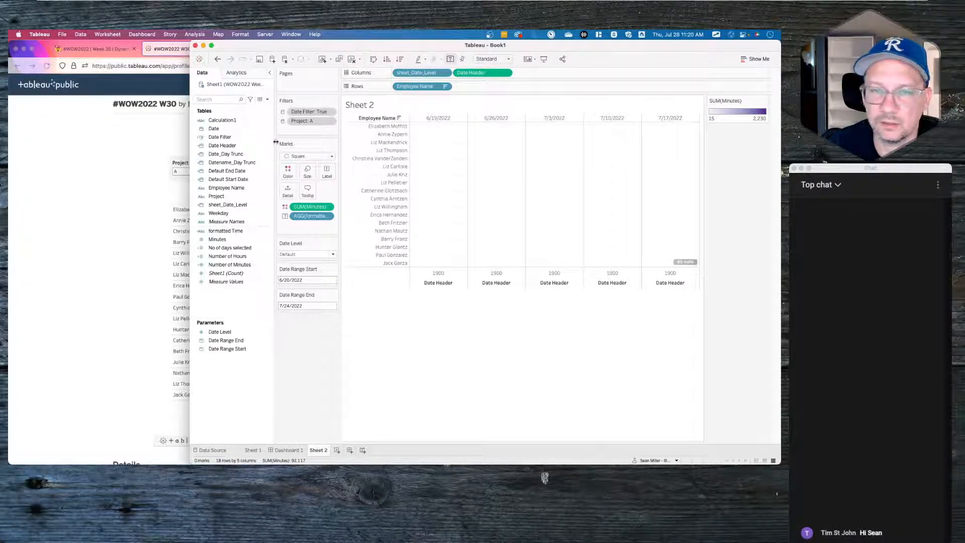
click(201, 145)
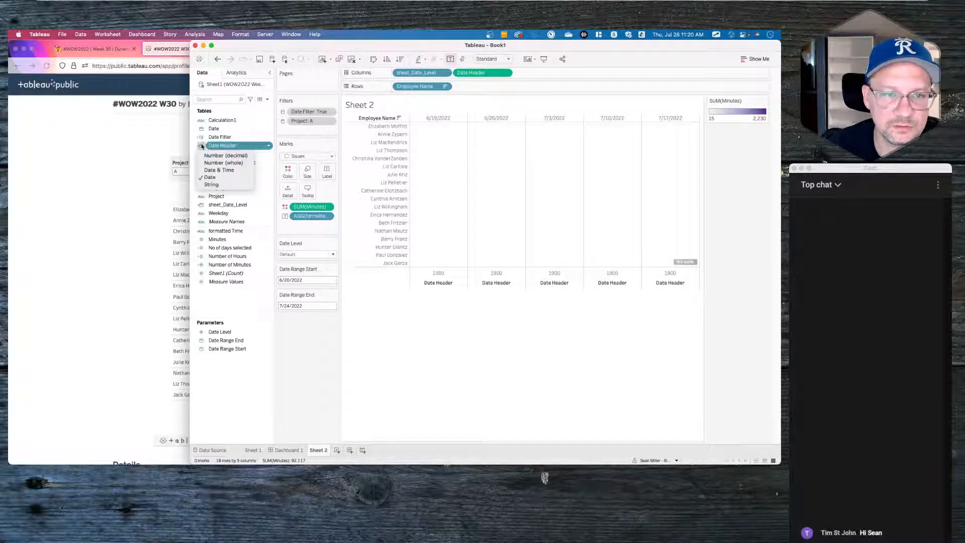
click(214, 185)
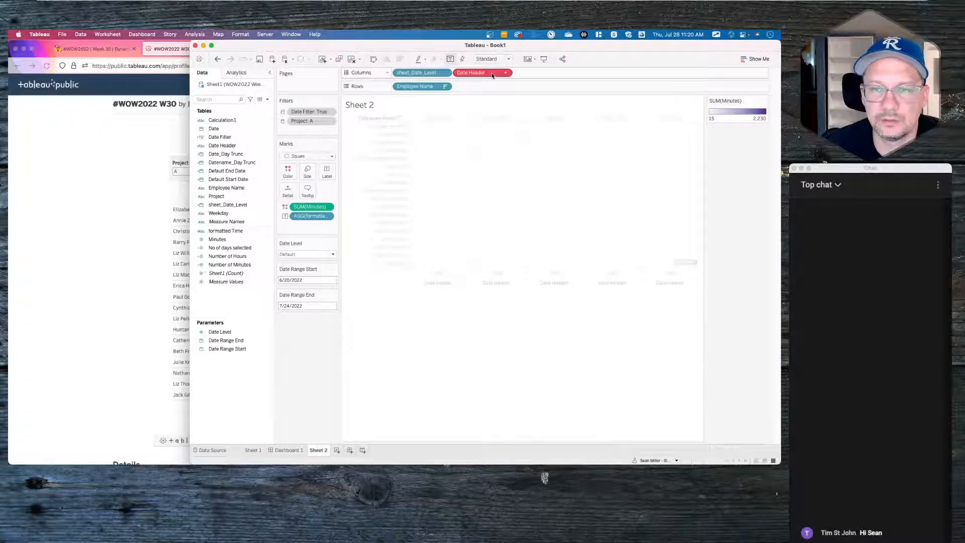
drag(492, 75, 319, 365)
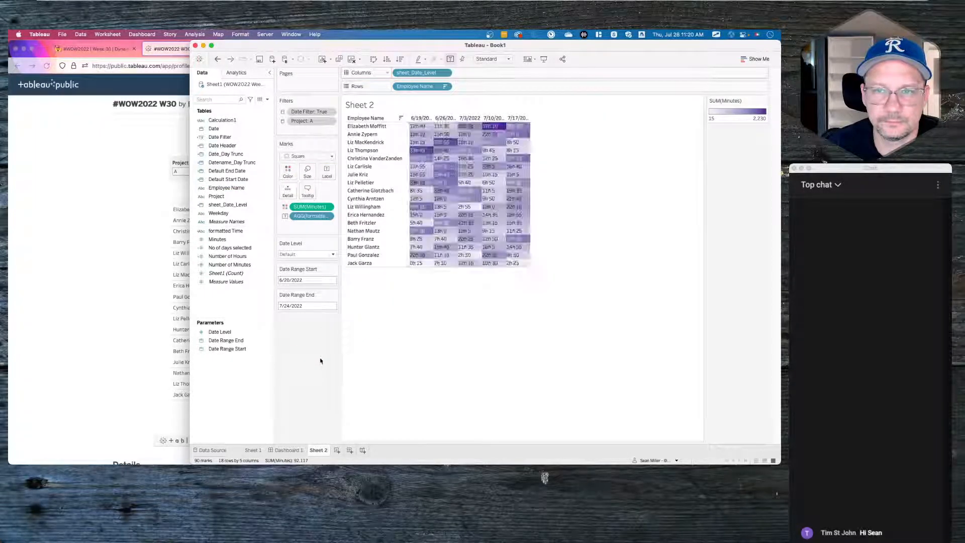
click(224, 146)
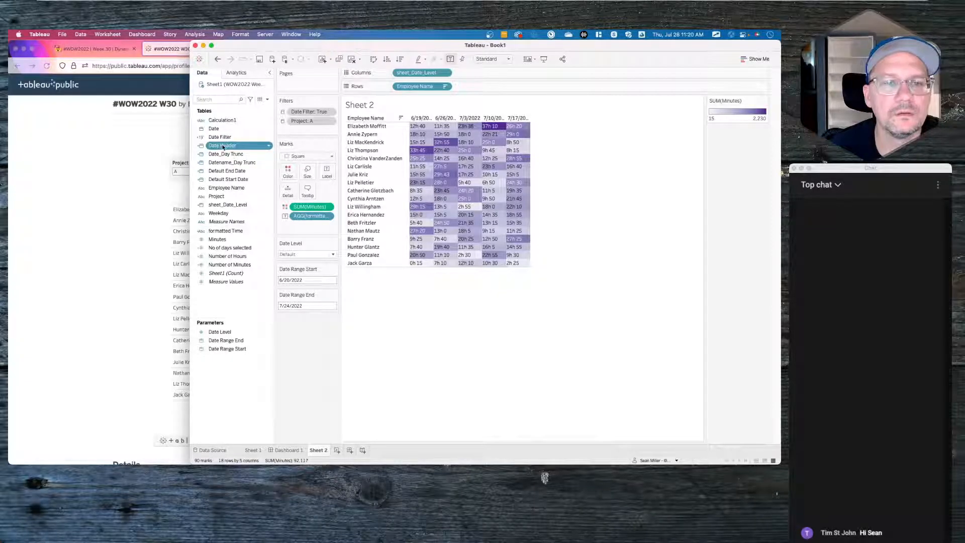
- Review the Date Header formula and close it without changes
right_click(223, 146)
click(239, 189)
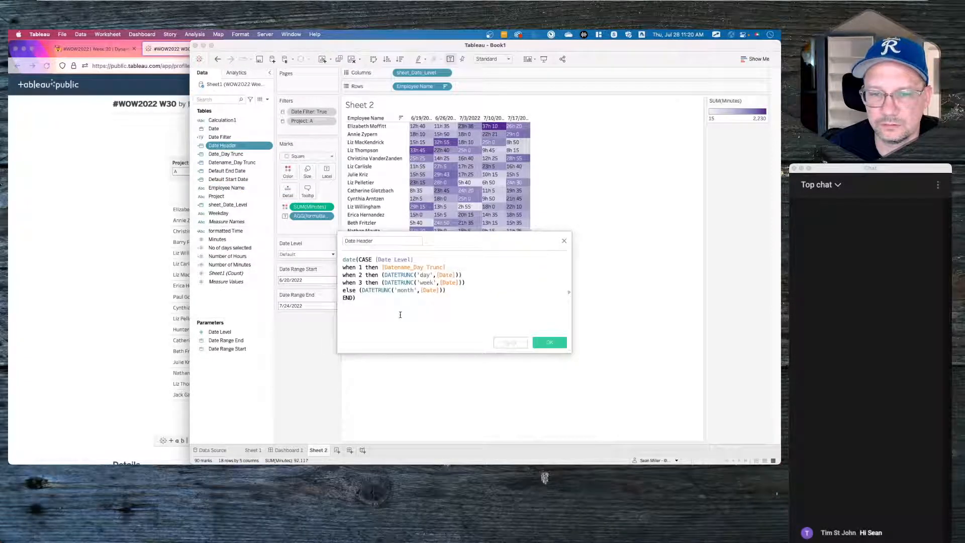
click(506, 268)
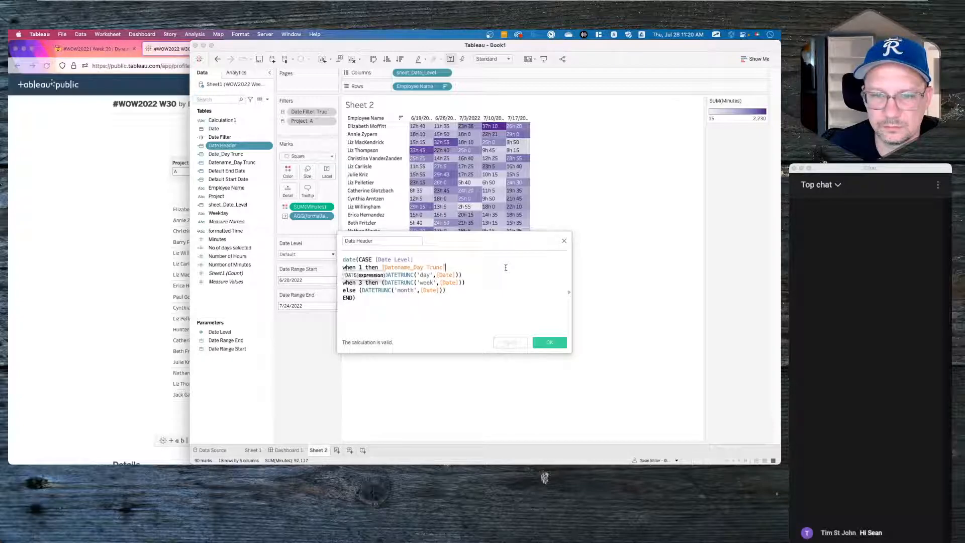
click(563, 241)
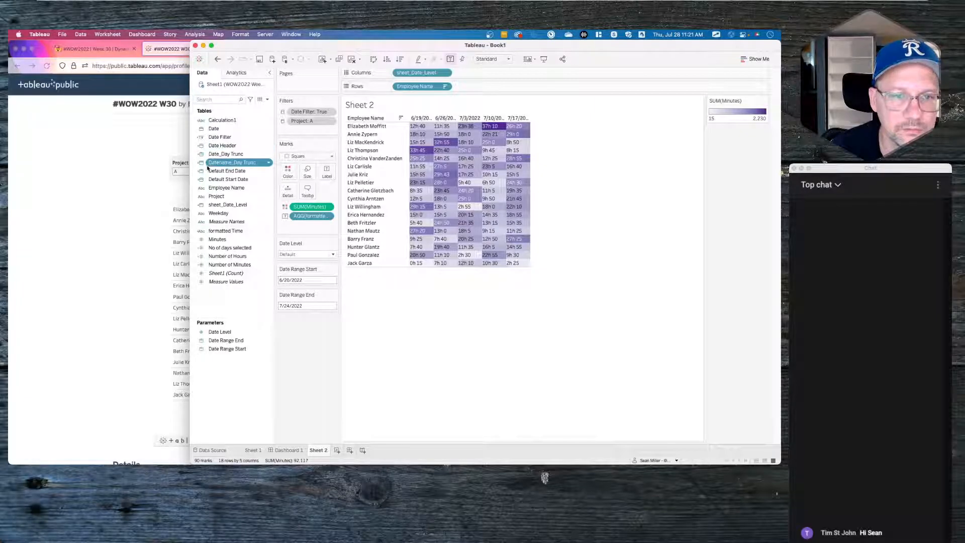
- Make Datename_Day Trunc a String and add it to Columns for daily w/c labels
click(201, 163)
click(211, 201)
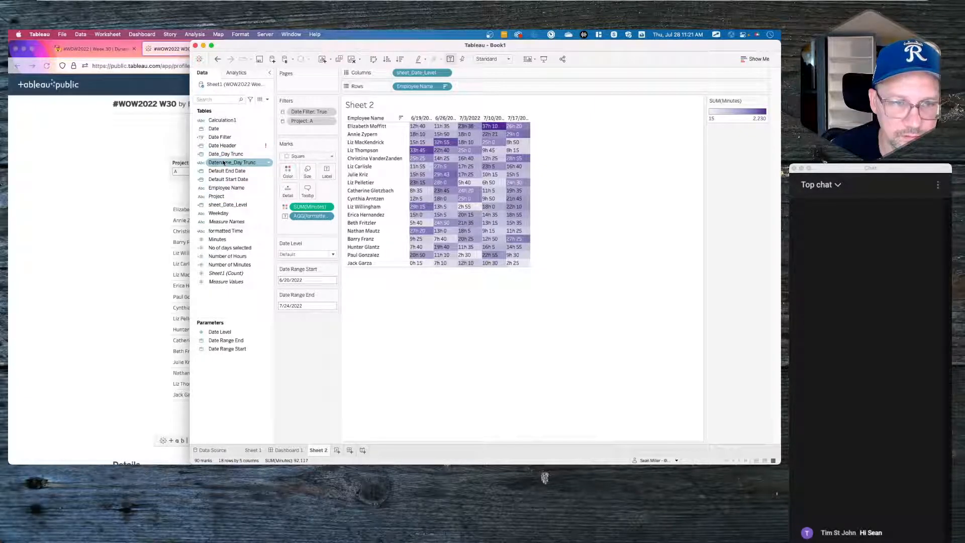
drag(222, 164, 481, 73)
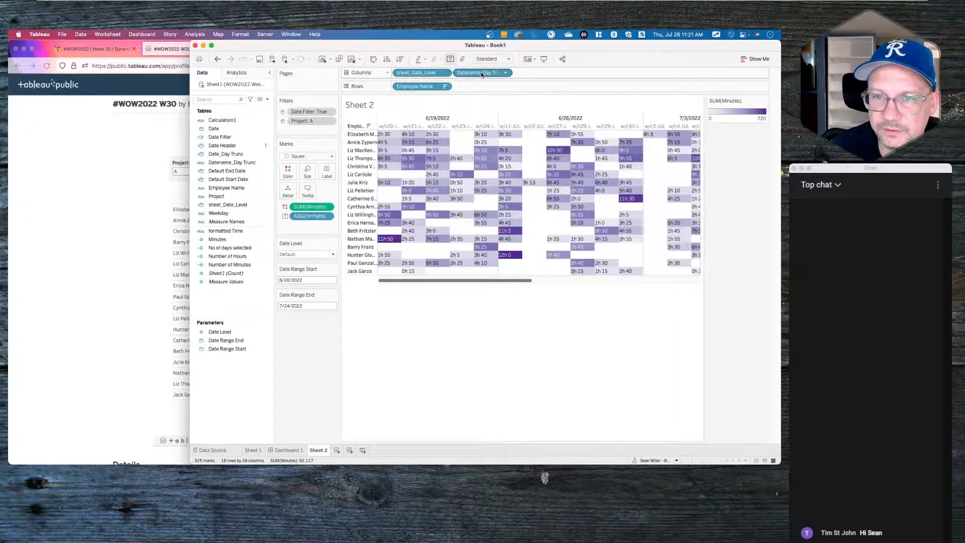
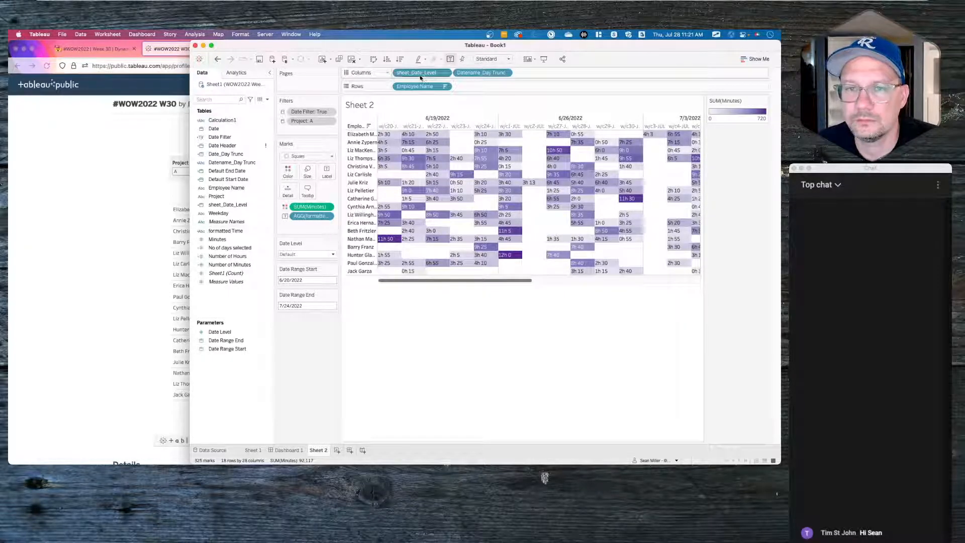
- Move Datename_Day Trunc ahead of sheet_Date_Level, then remove it from Columns to show weekly columns
drag(487, 73, 401, 73)
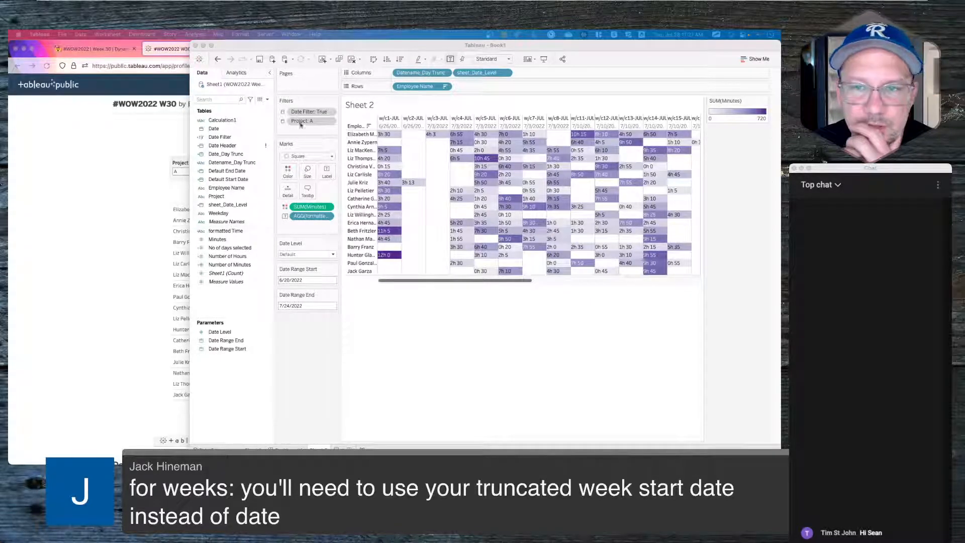
drag(430, 74, 320, 369)
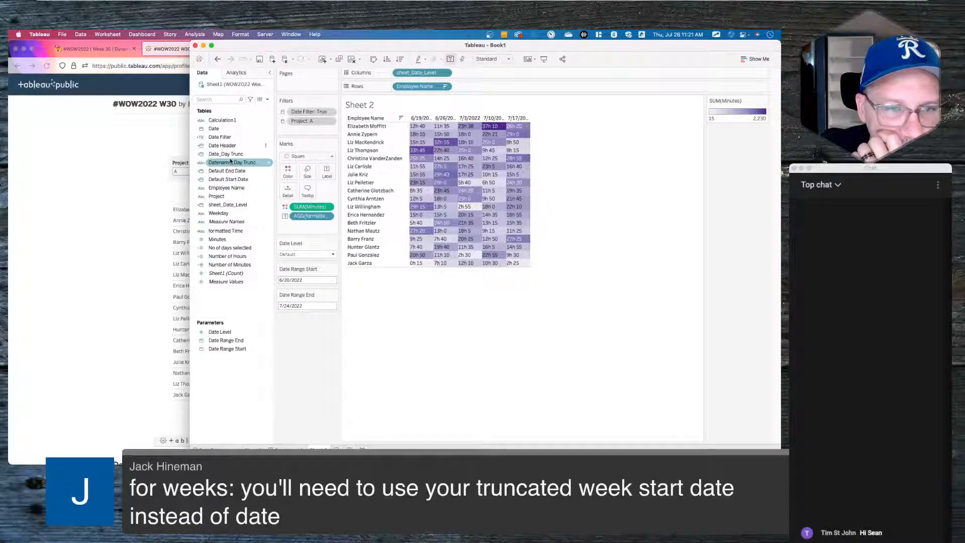
right_click(229, 164)
- Edit Datename_Day Trunc so DATENAME('month',…) uses DATETRUNC('week',[Date]) instead of [Date], and save it
click(240, 208)
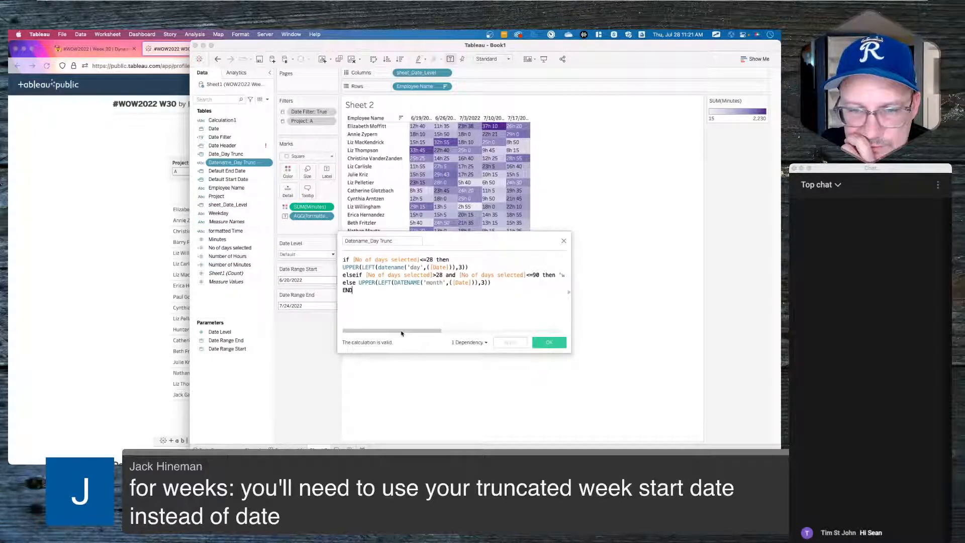
drag(401, 333, 557, 329)
double_click(517, 274)
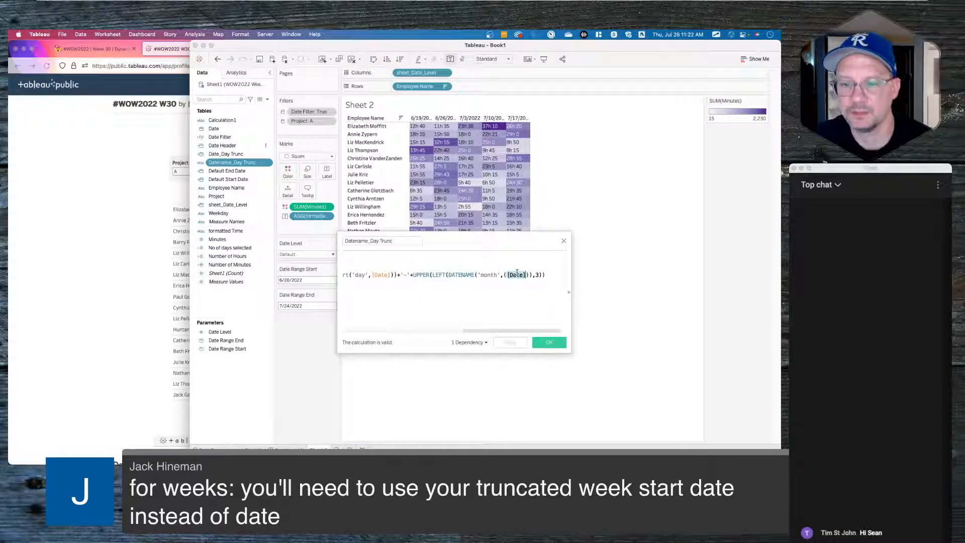
text(datepa)
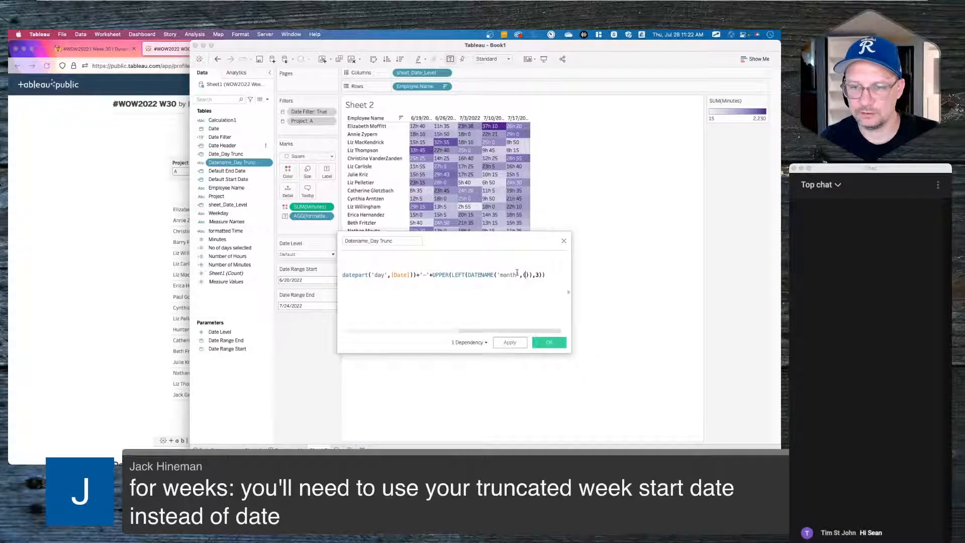
text(t)
key(Return)
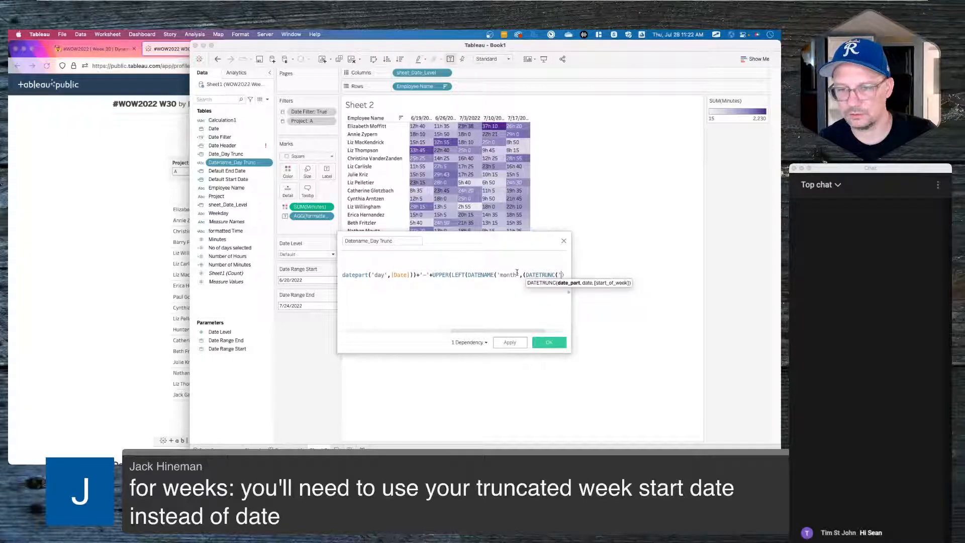
text(')
text(week',)
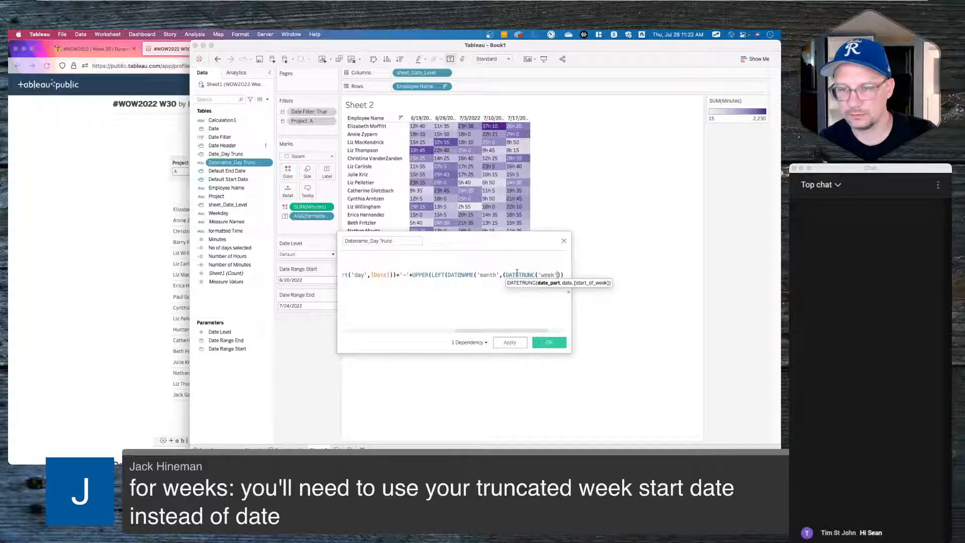
text(date)
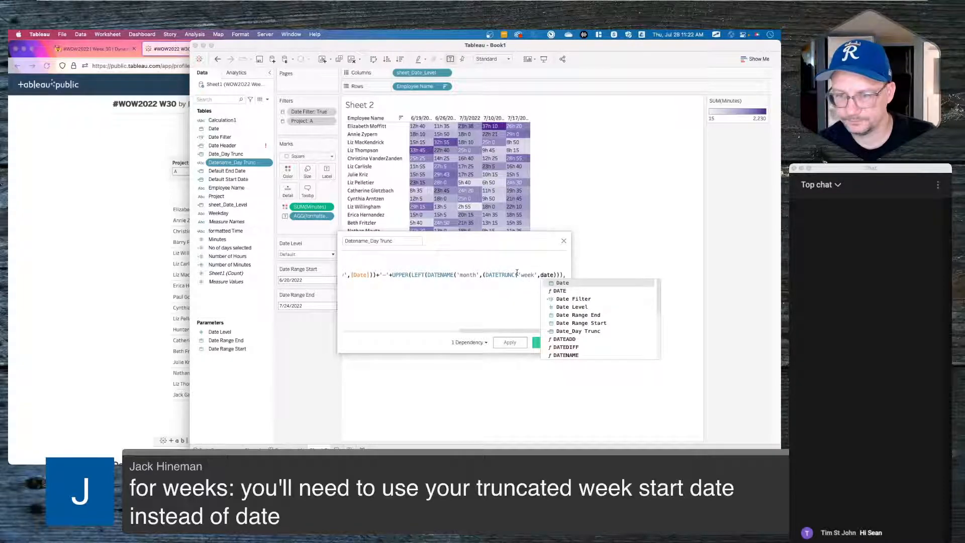
key(Return)
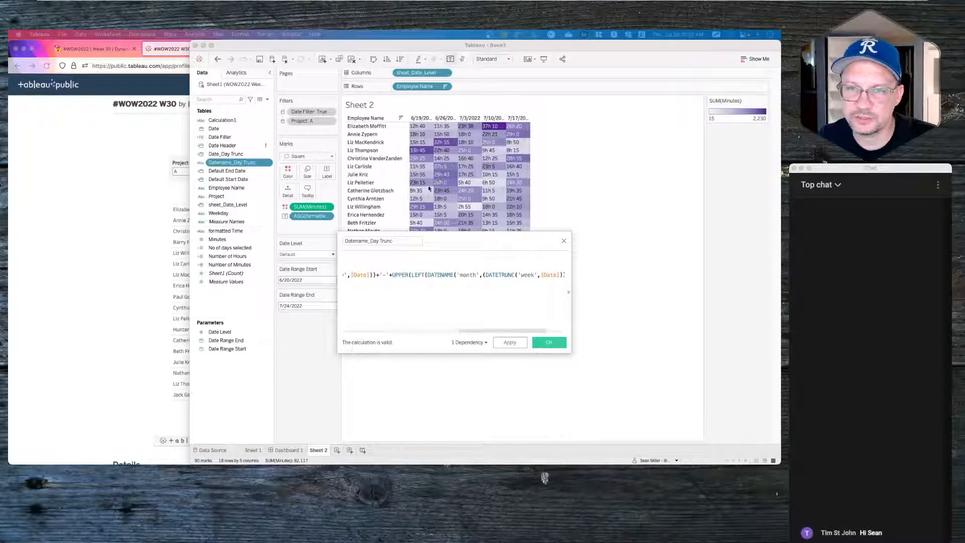
scroll(484, 299, right, 5)
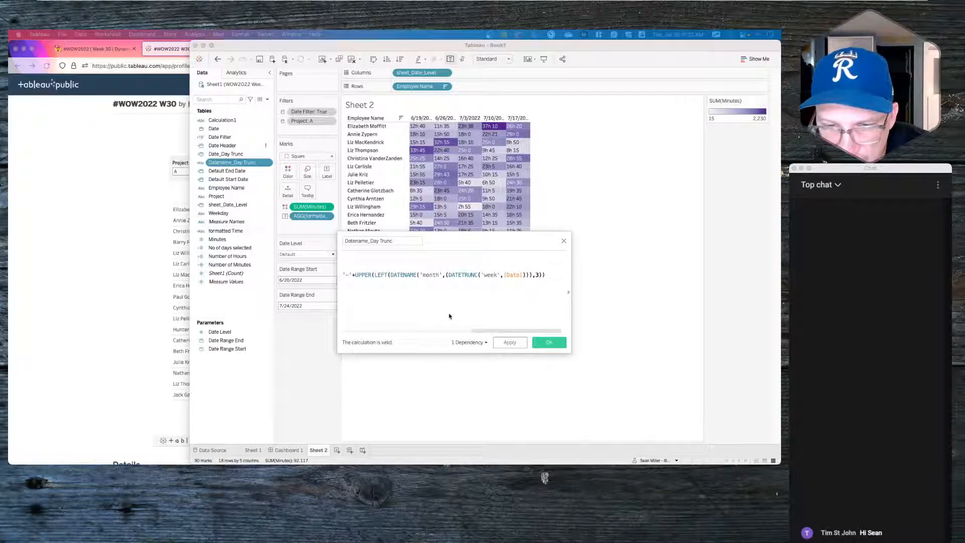
click(507, 342)
click(548, 343)
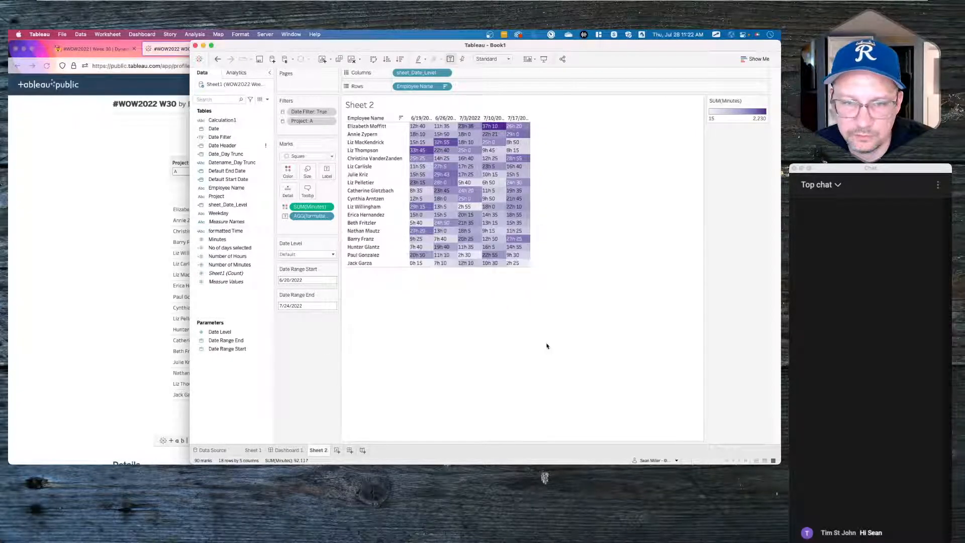
- Add Datename_Day Trunc back to Columns in front of sheet_Date_Level, giving w/c week-start headers
click(238, 154)
click(232, 162)
drag(232, 162, 505, 74)
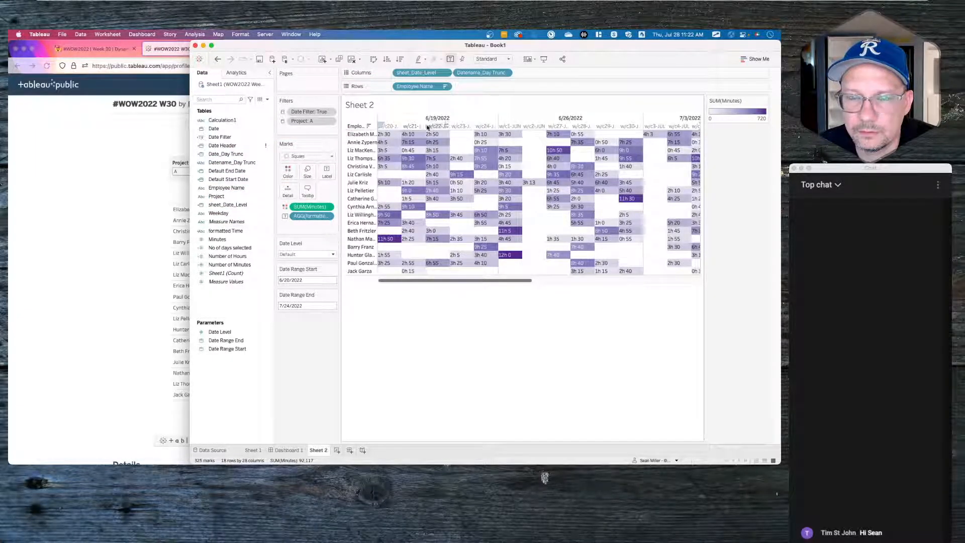
drag(501, 73, 397, 74)
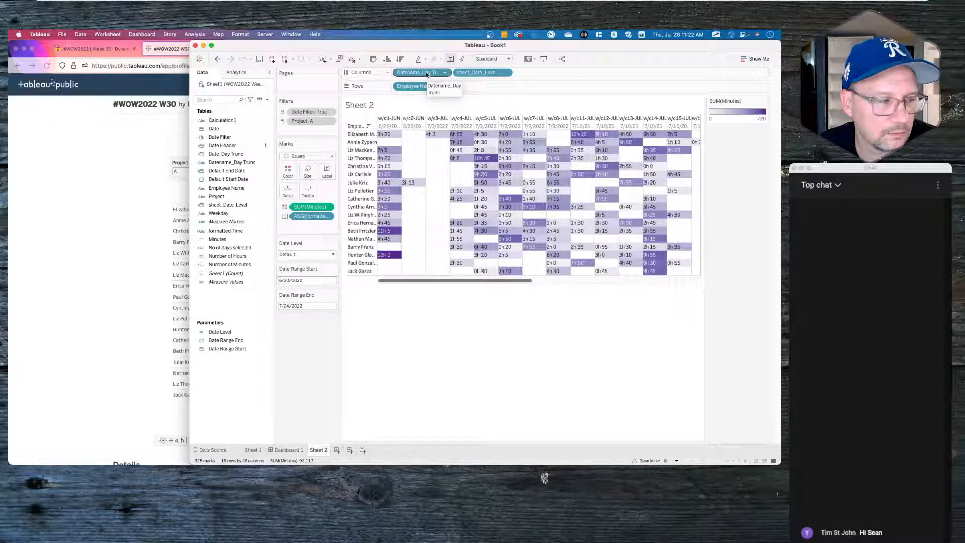
mouse_move(427, 74)
mouse_down()
mouse_move(318, 360)
mouse_move(425, 106)
mouse_move(422, 74)
mouse_up()
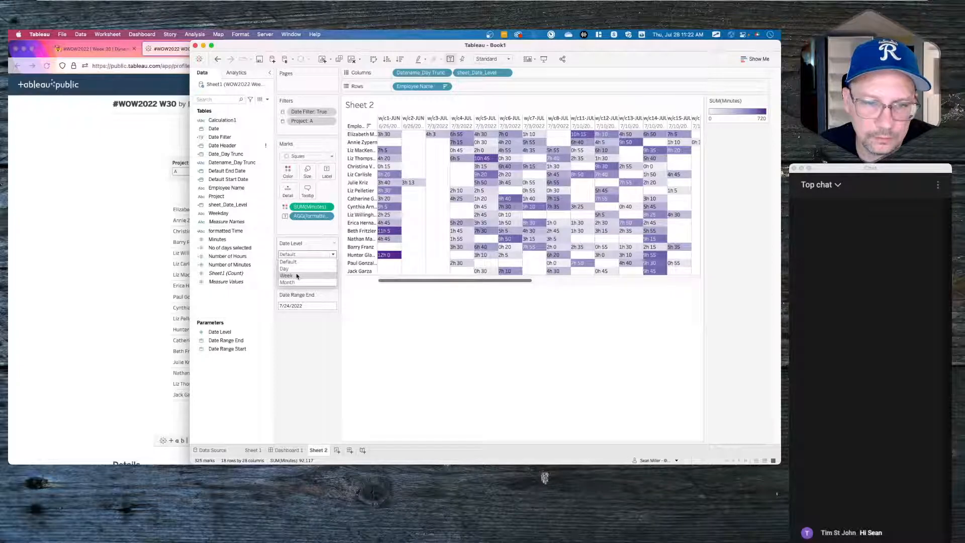
click(261, 205)
right_click(237, 145)
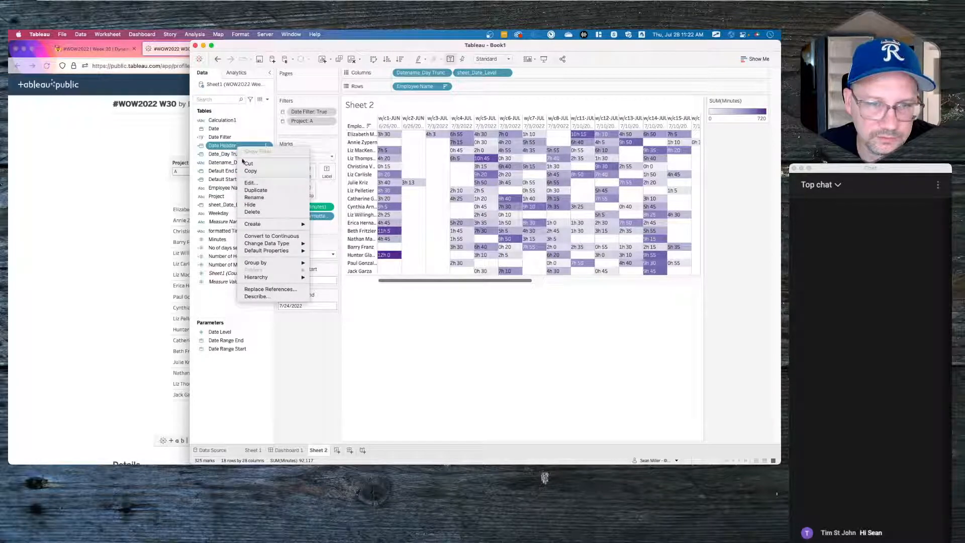
- In Date Header, replace the when 2 line's DATETRUNC('day',[Date]) with UPPER(LEFT(DATENAME('day',[Date])))
click(248, 183)
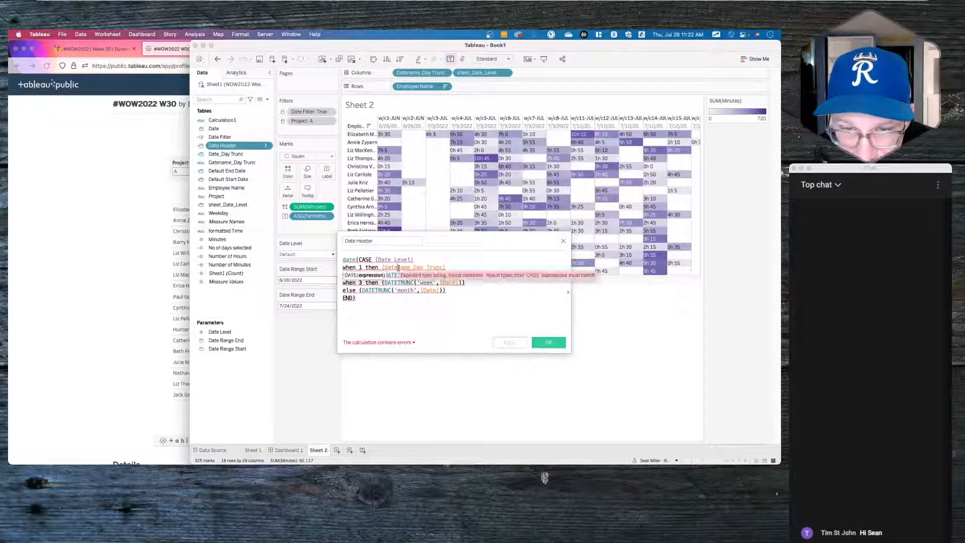
drag(463, 273, 380, 274)
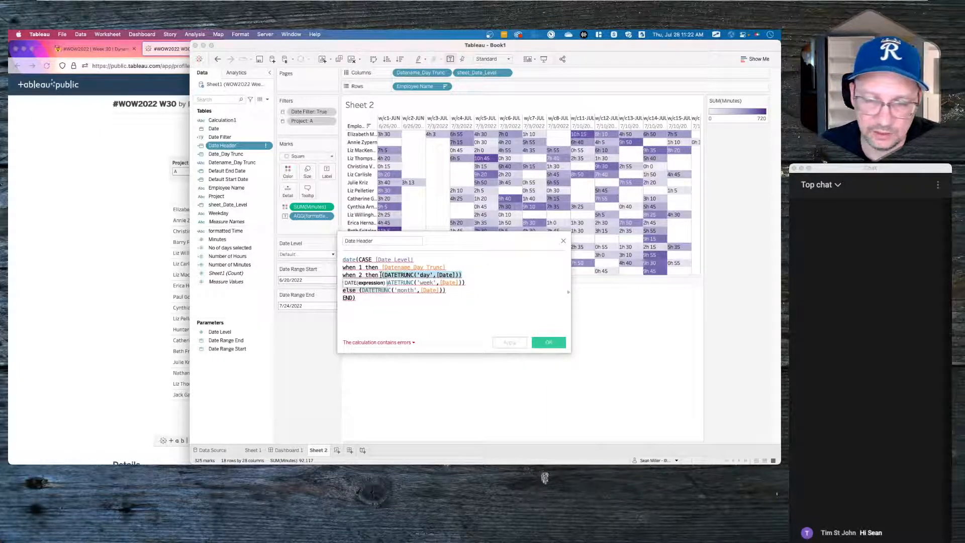
text(dat)
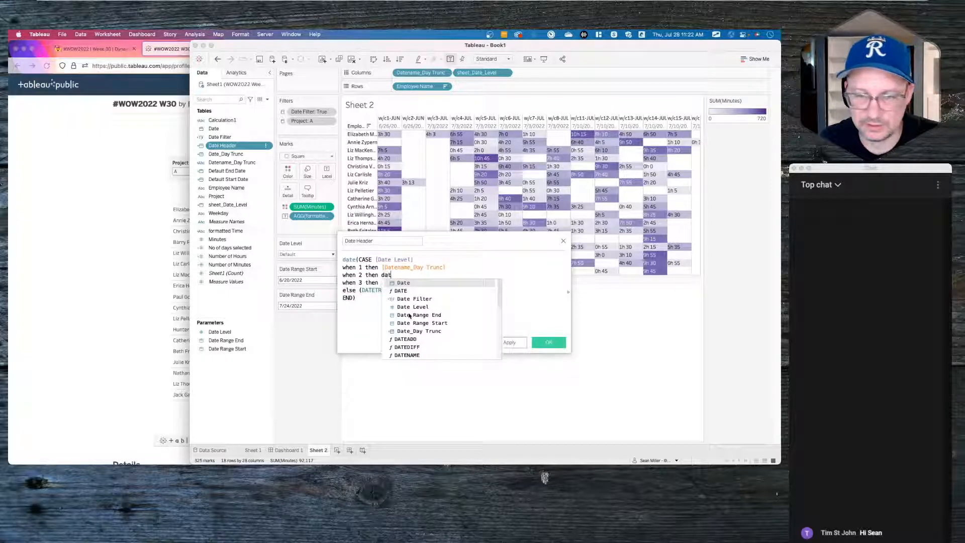
key(BackSpace)
key(BackSpace)
key(BackSpace)
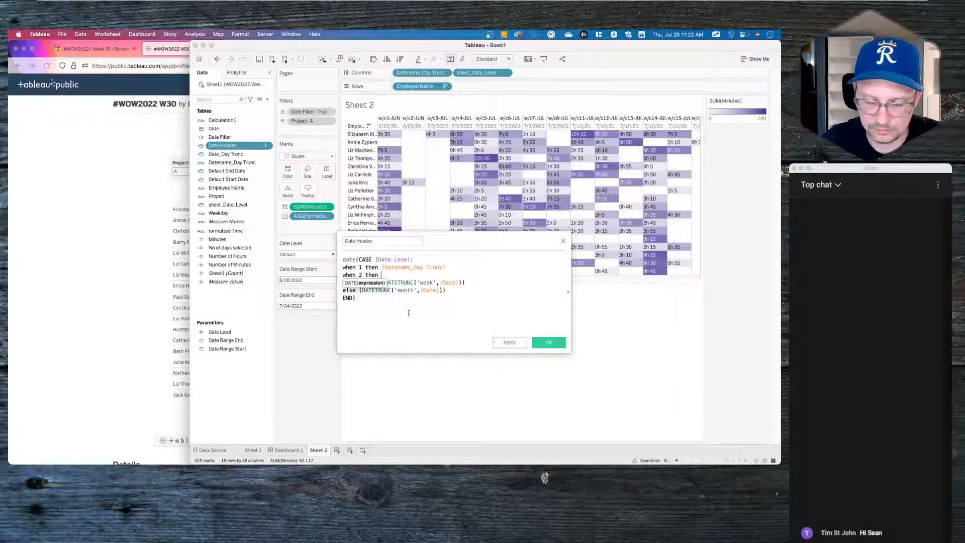
text(upp)
key(Return)
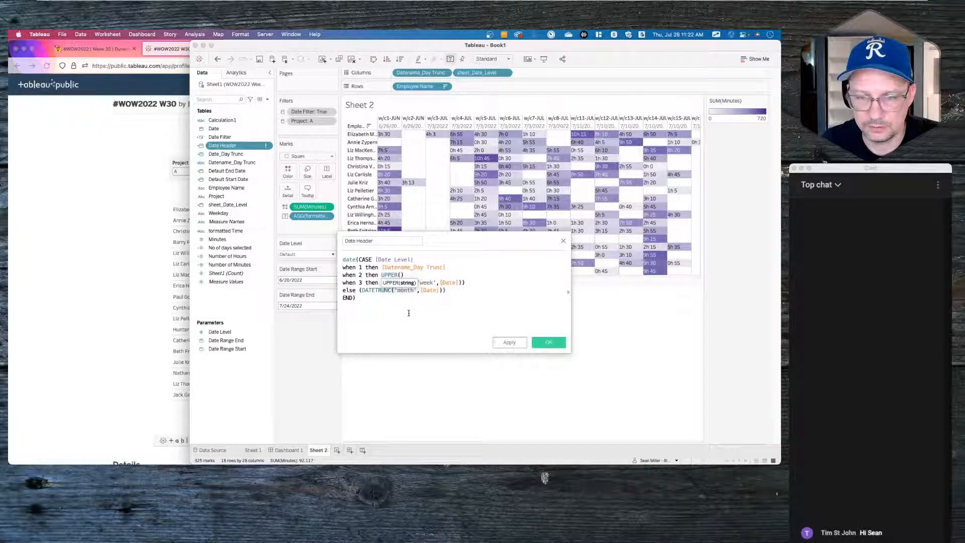
text(lef)
key(Return)
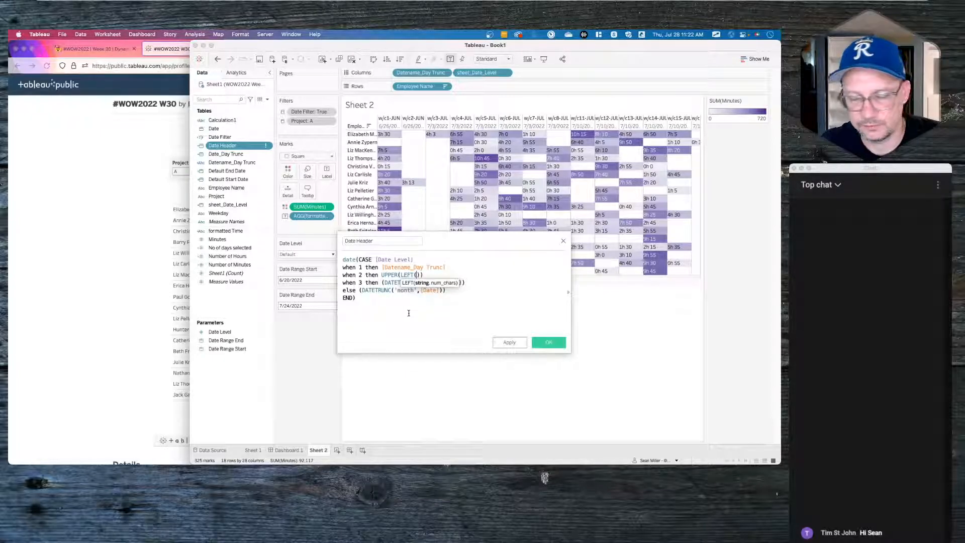
text(datename)
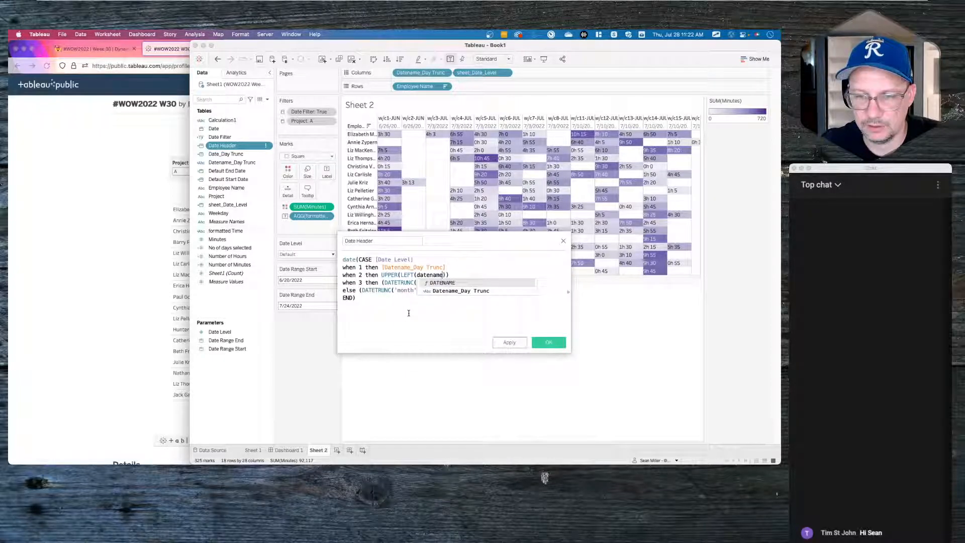
key(Return)
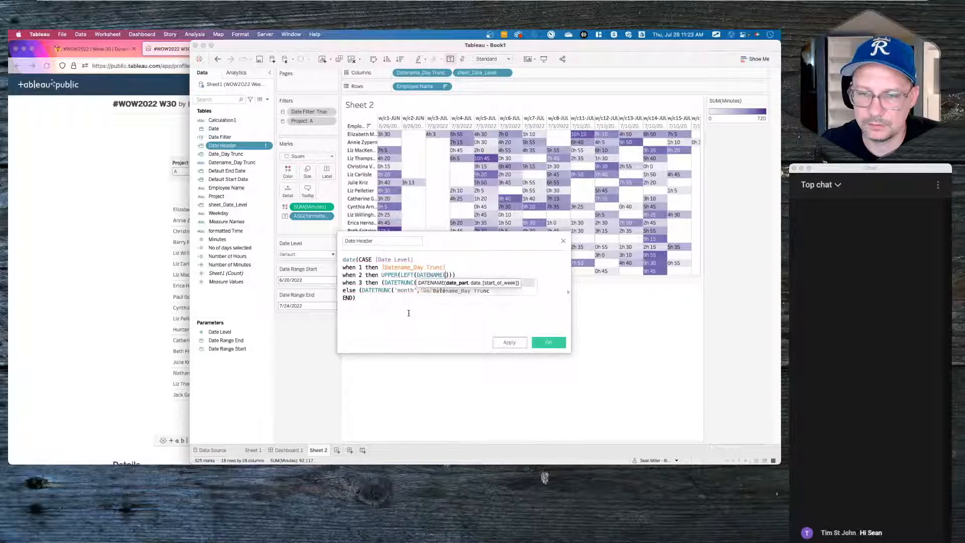
text(')
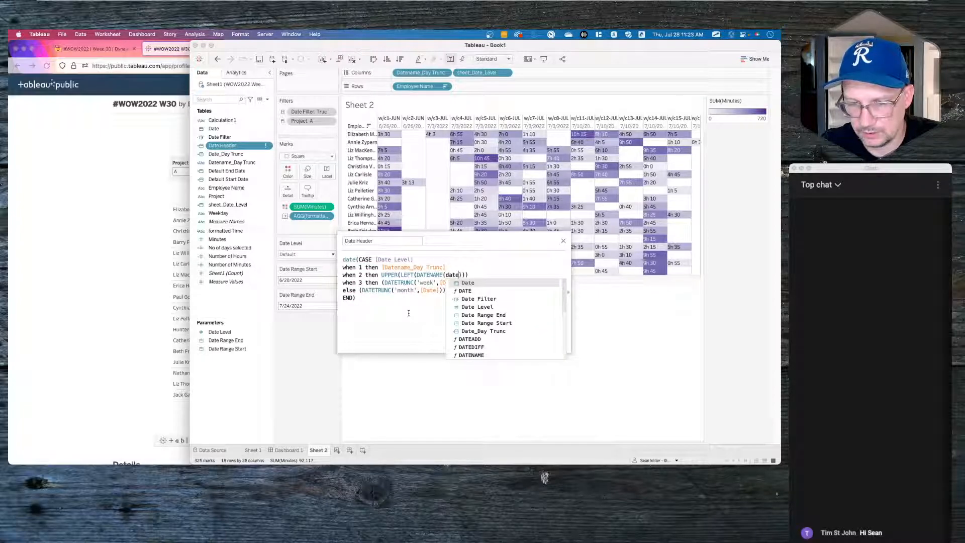
text(day',)
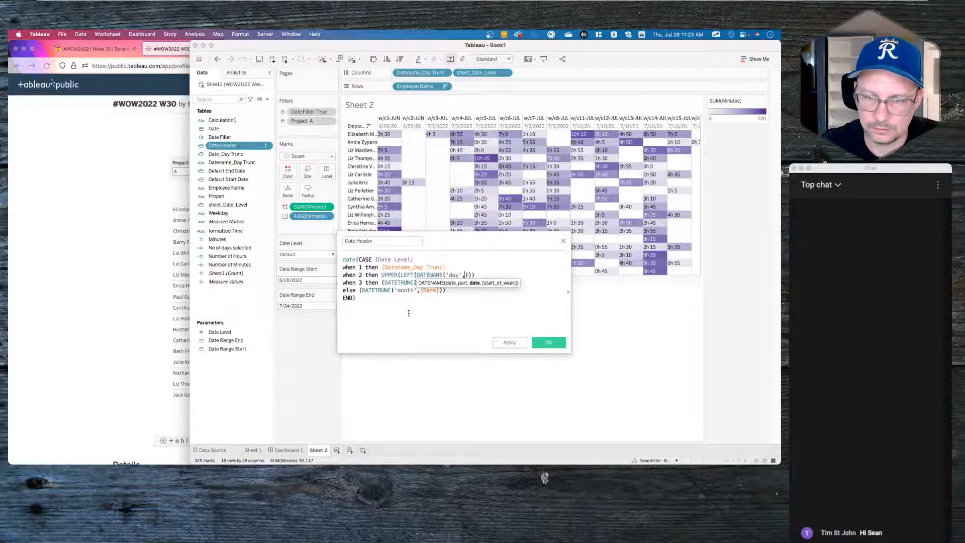
text([Date])
click(411, 312)
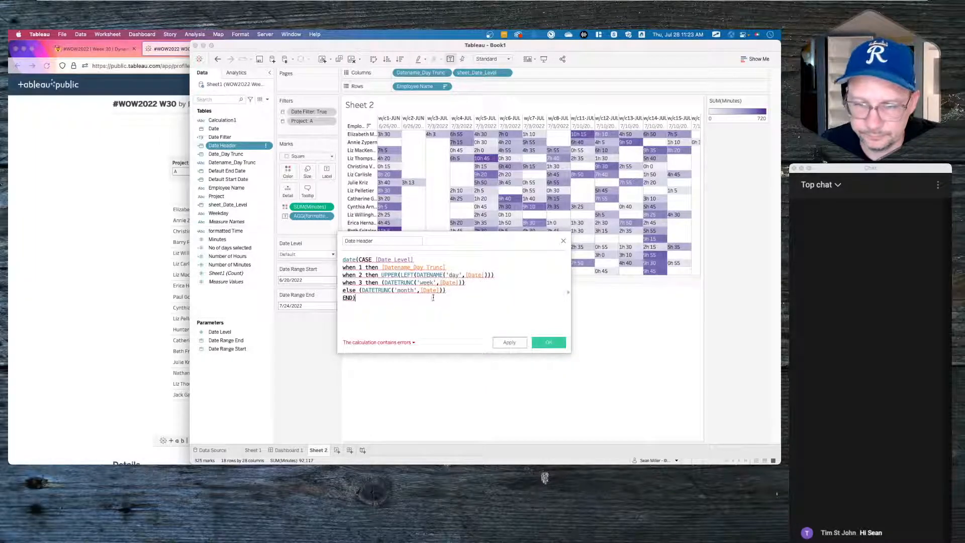
- Start wrapping the week line in UPPER(LEFT( and add a character count of 3 to the day branch
double_click(403, 283)
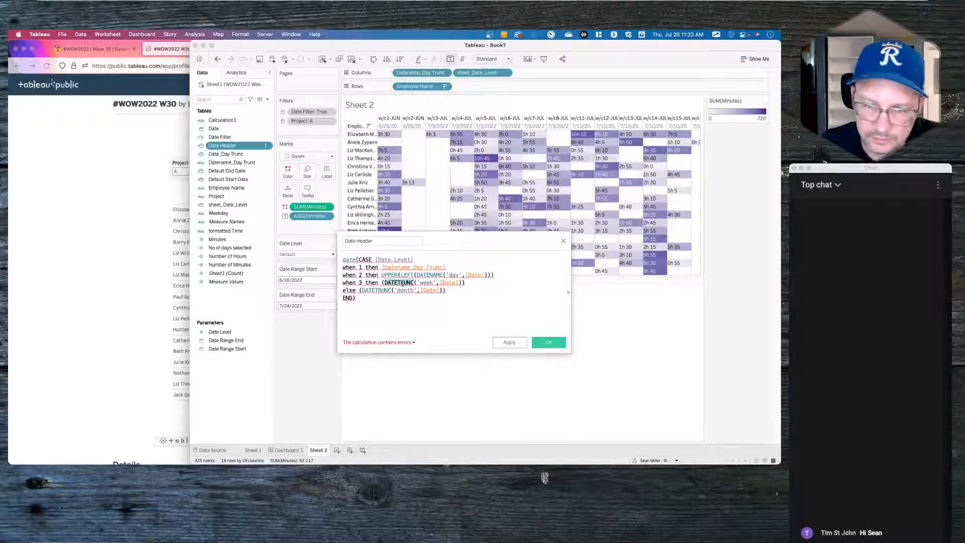
text(upp)
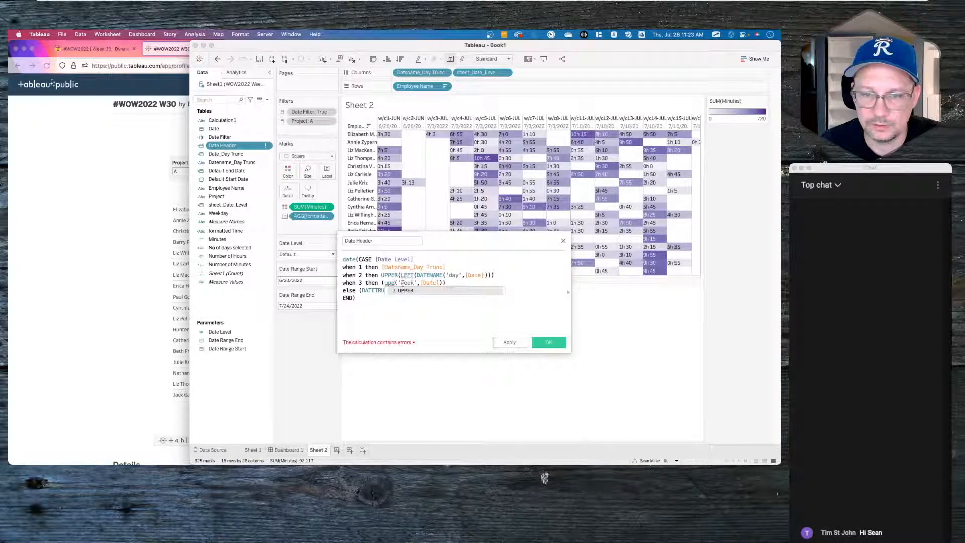
key(Return)
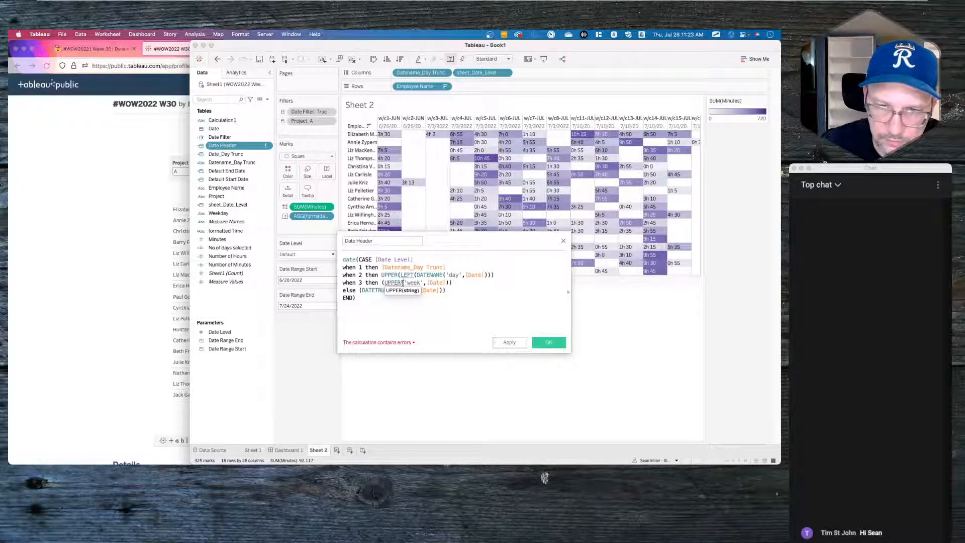
text(()
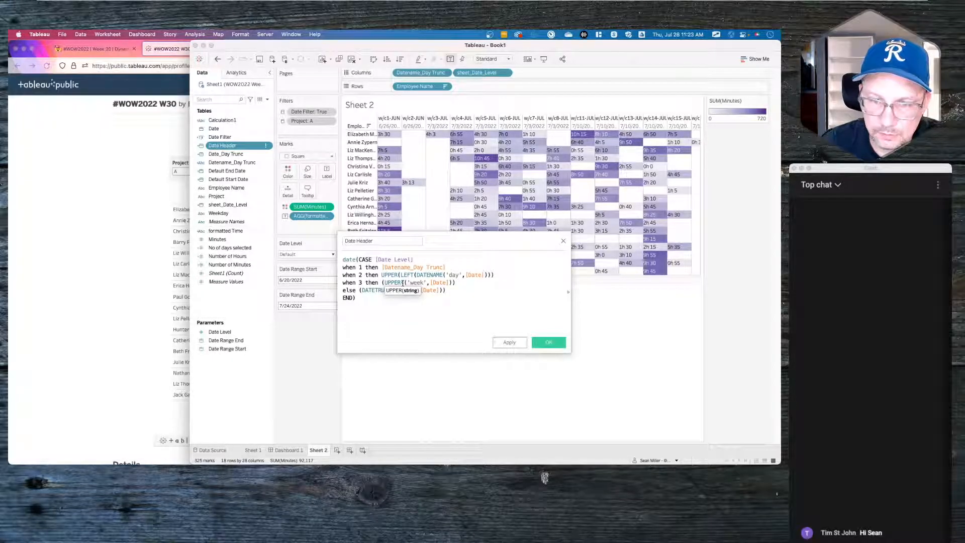
text(left()
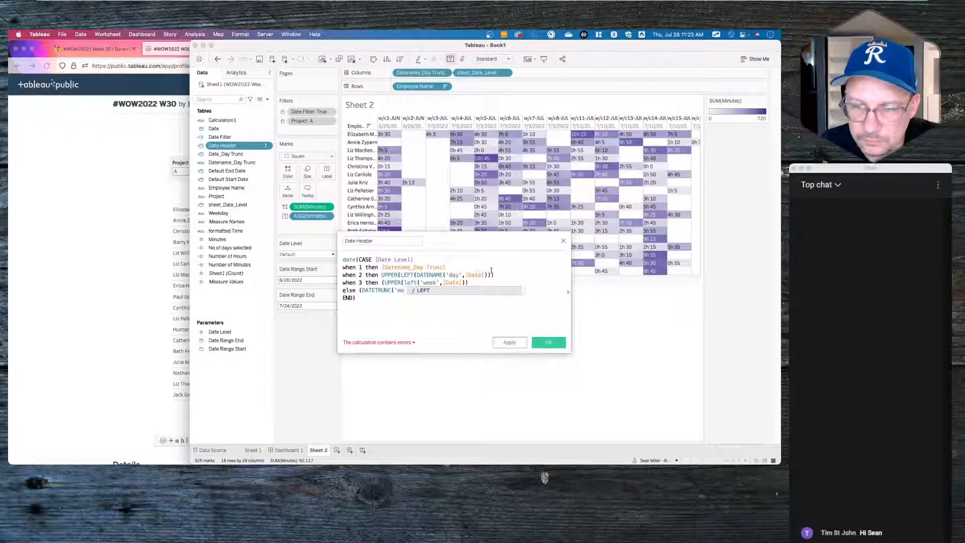
click(500, 274)
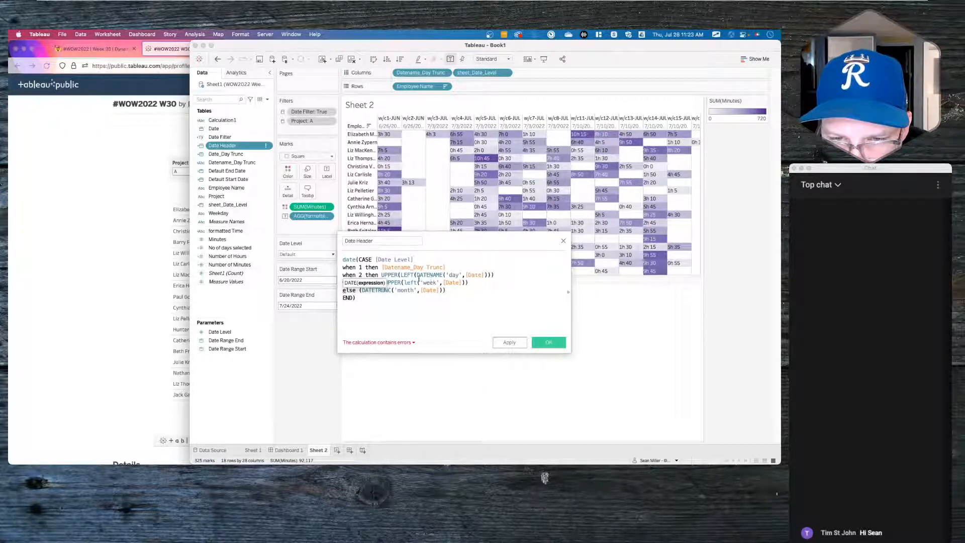
click(398, 276)
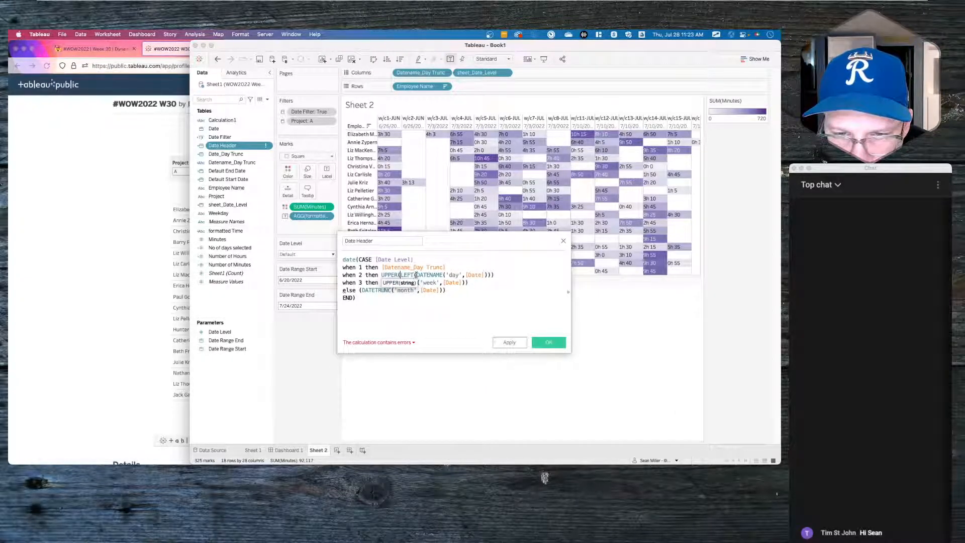
click(415, 275)
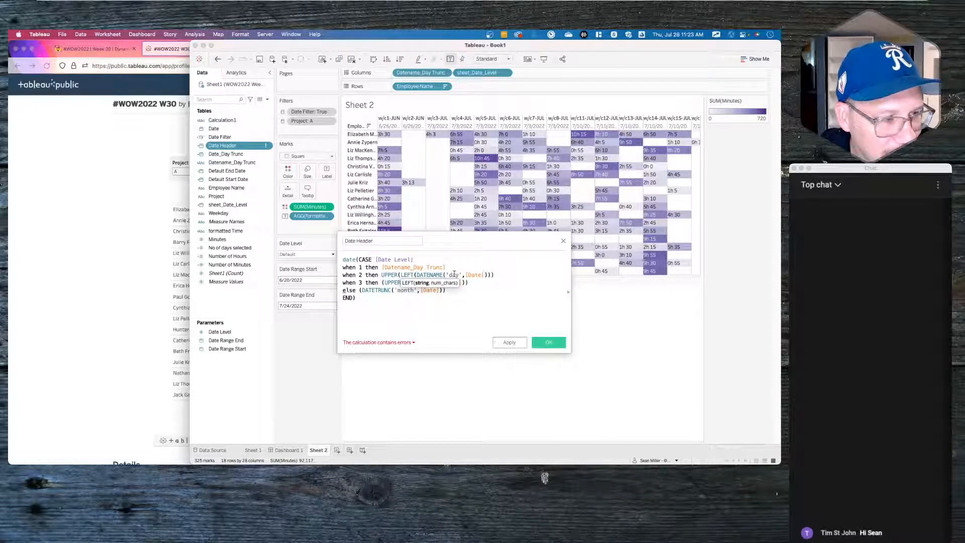
click(399, 274)
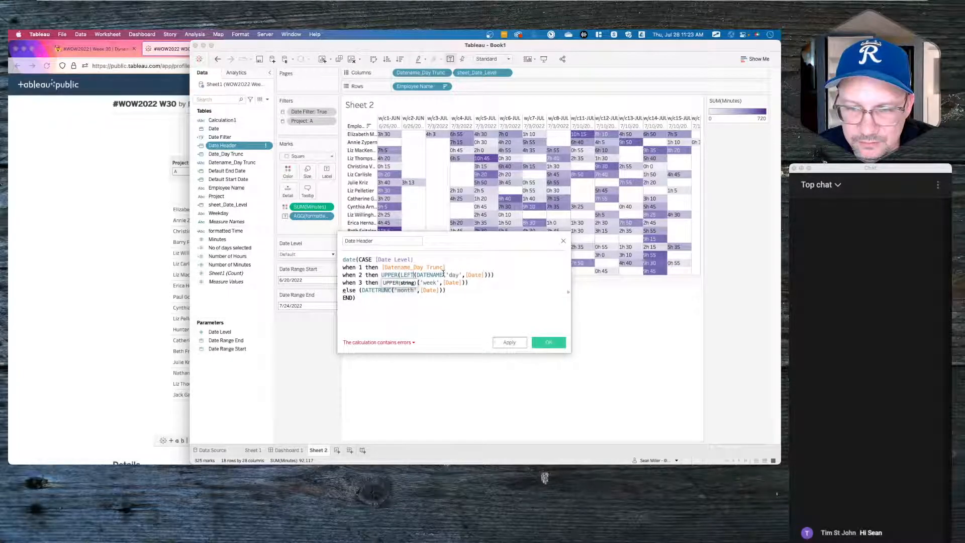
text(left()
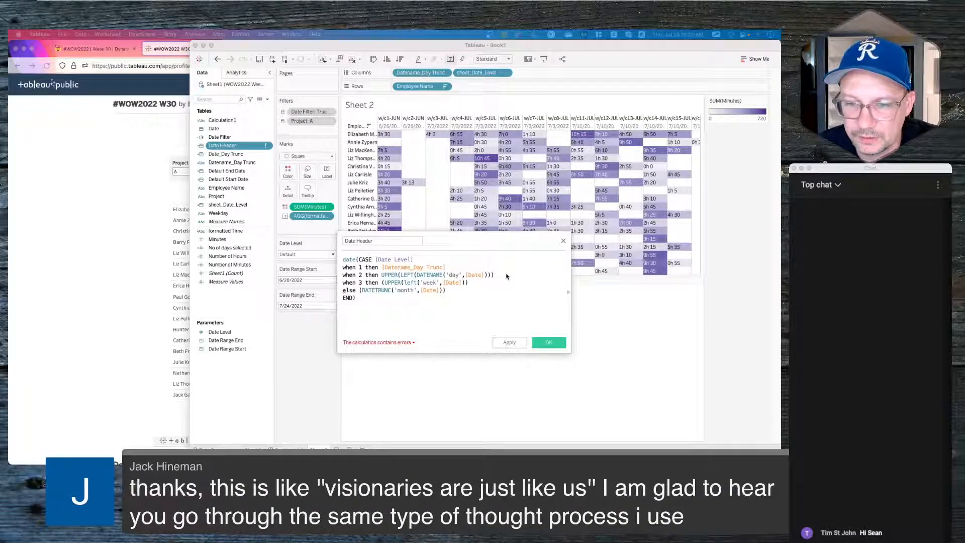
click(399, 276)
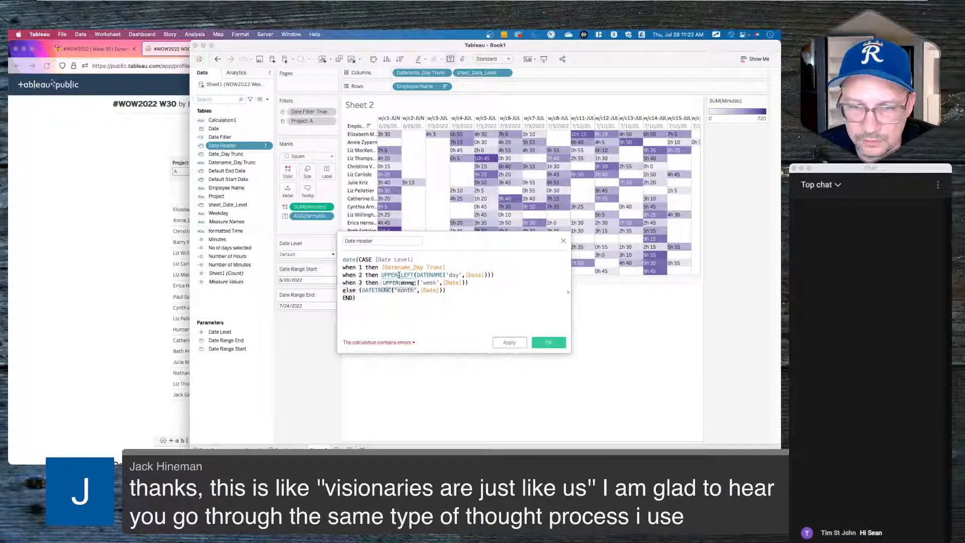
click(444, 275)
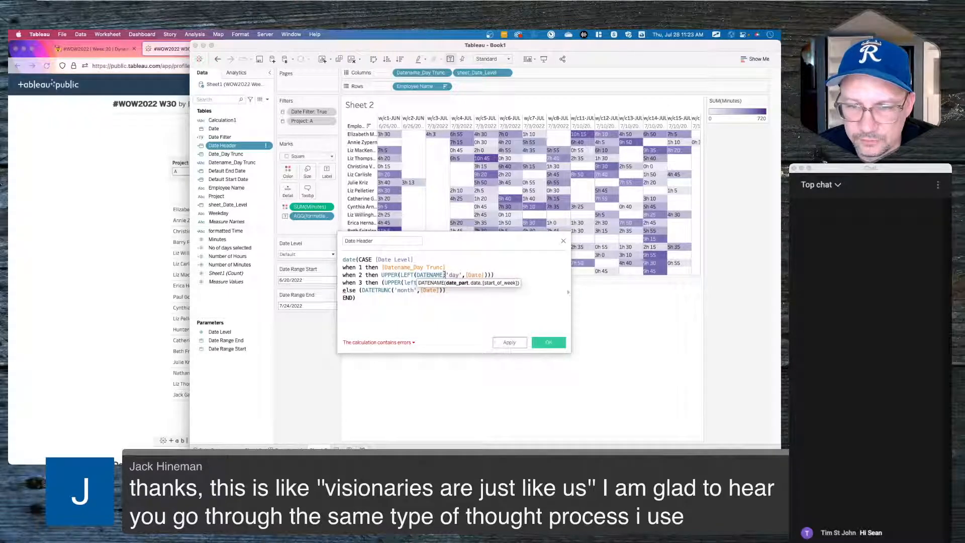
click(388, 275)
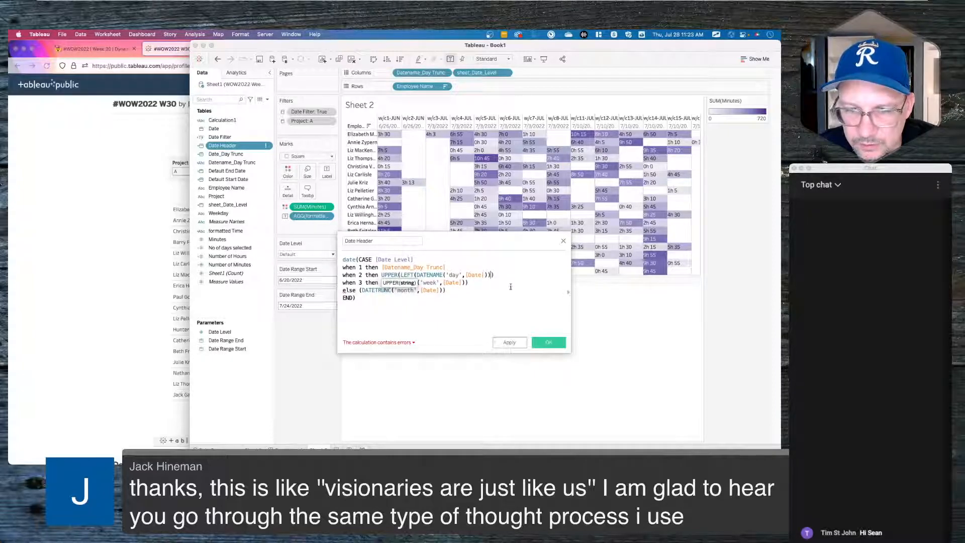
text(,3)
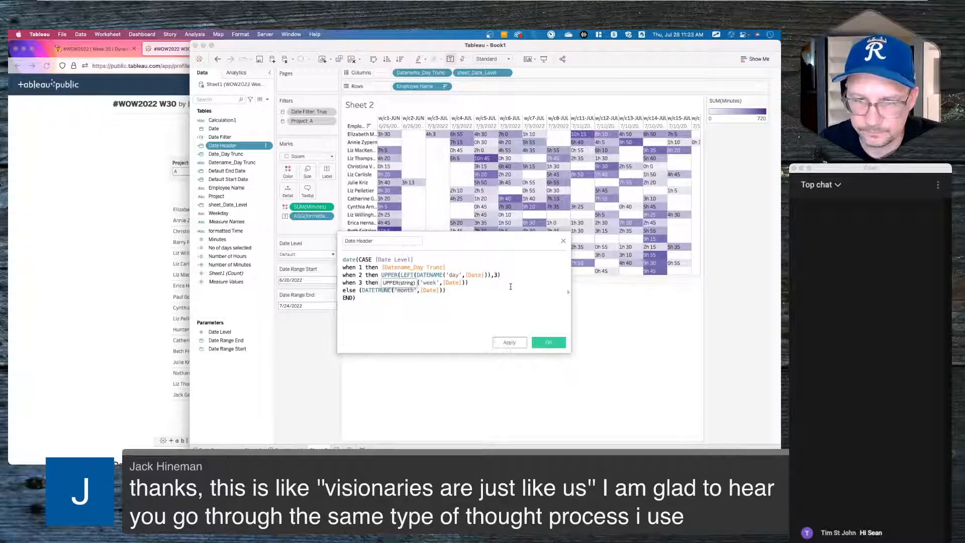
- Complete the week case as UPPER(LEFT(DATETRUNC('week',[Date]),3)) and select the else month expression
click(510, 287)
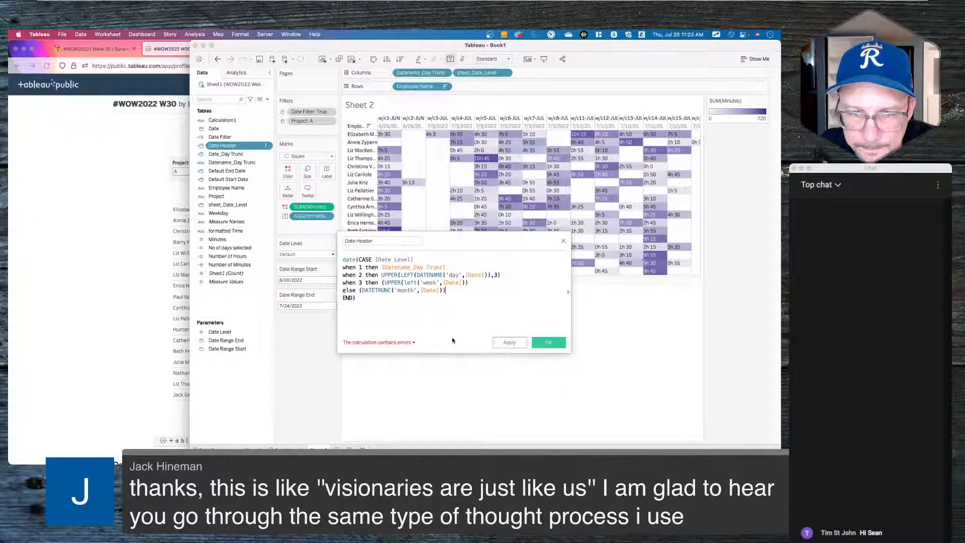
click(472, 283)
text(,3))
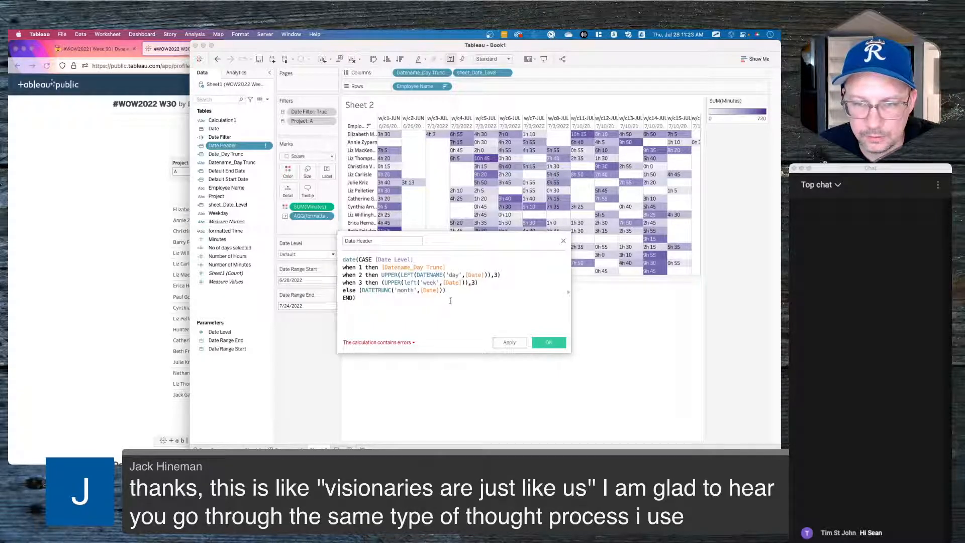
click(430, 283)
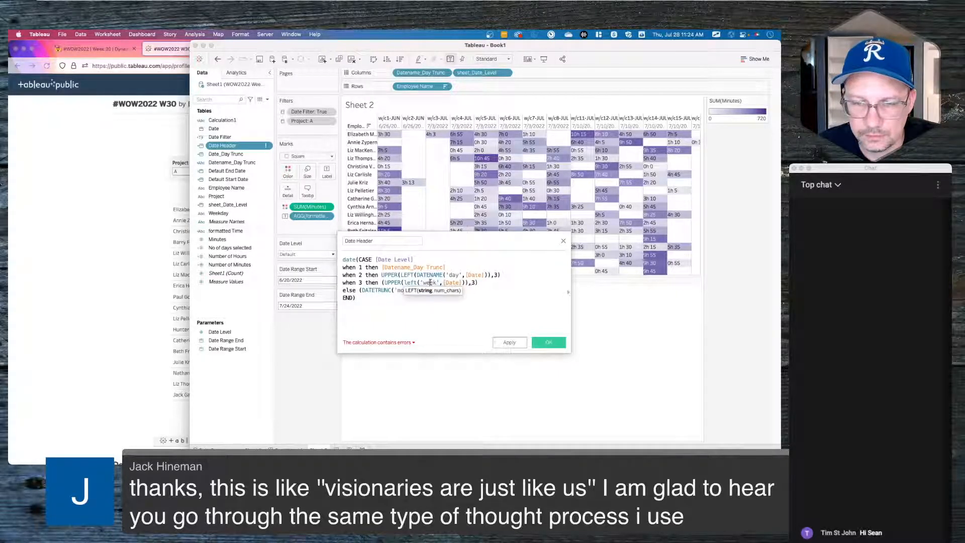
text())
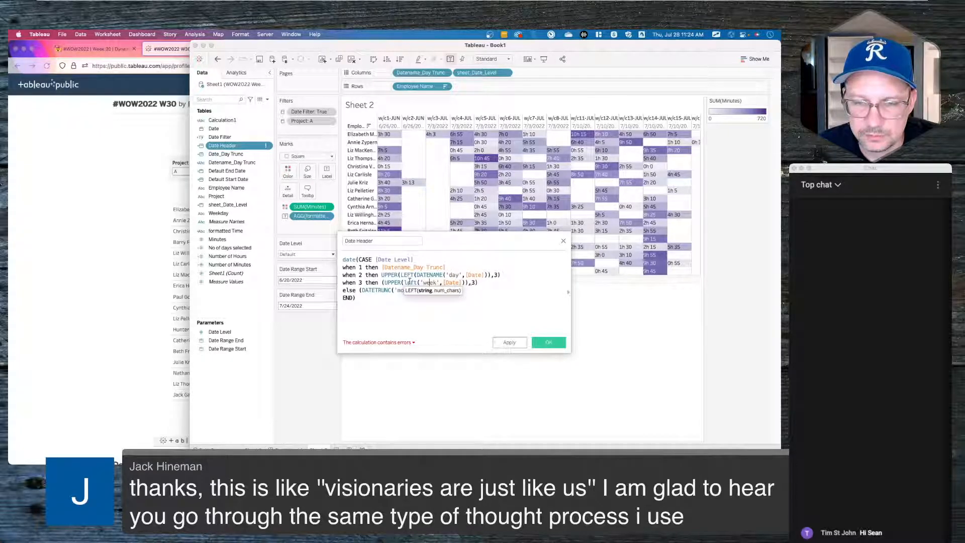
click(385, 283)
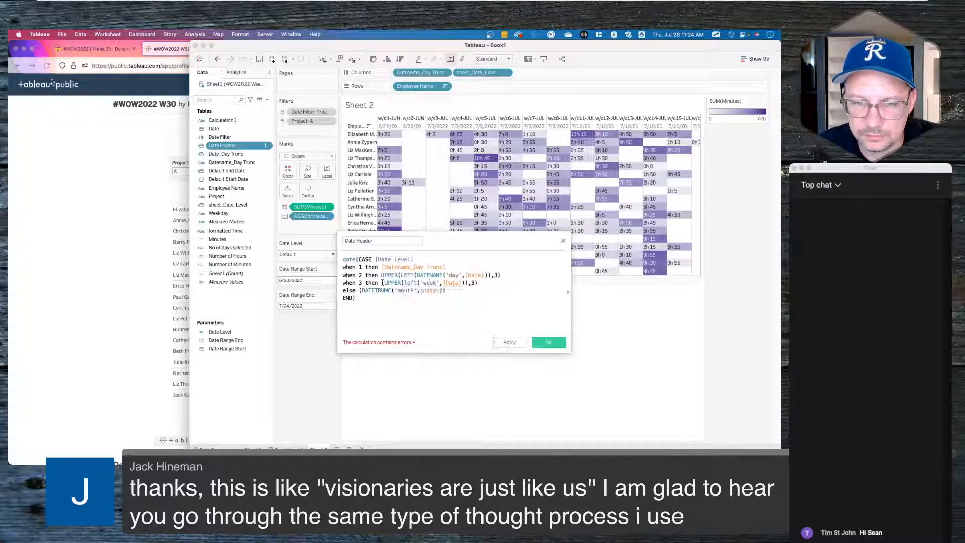
click(417, 283)
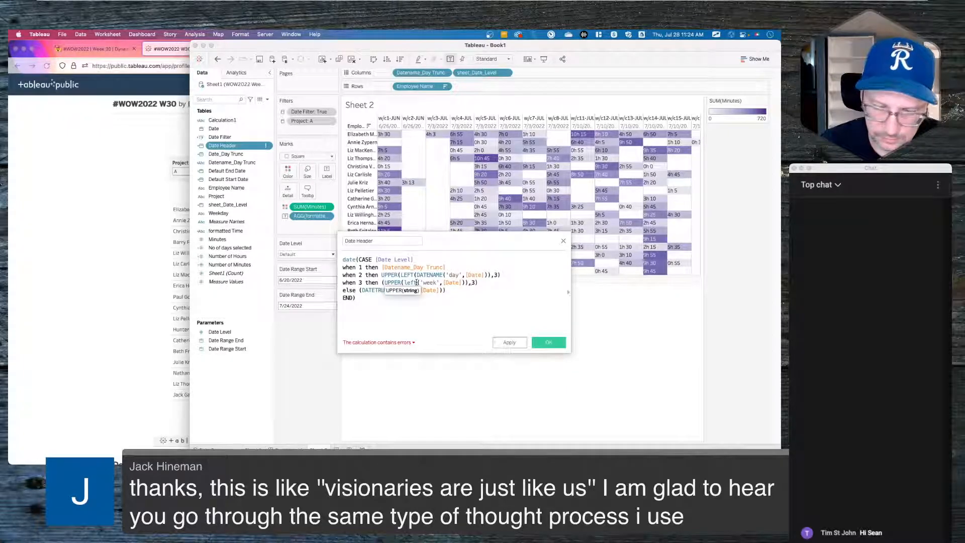
text(datetr()
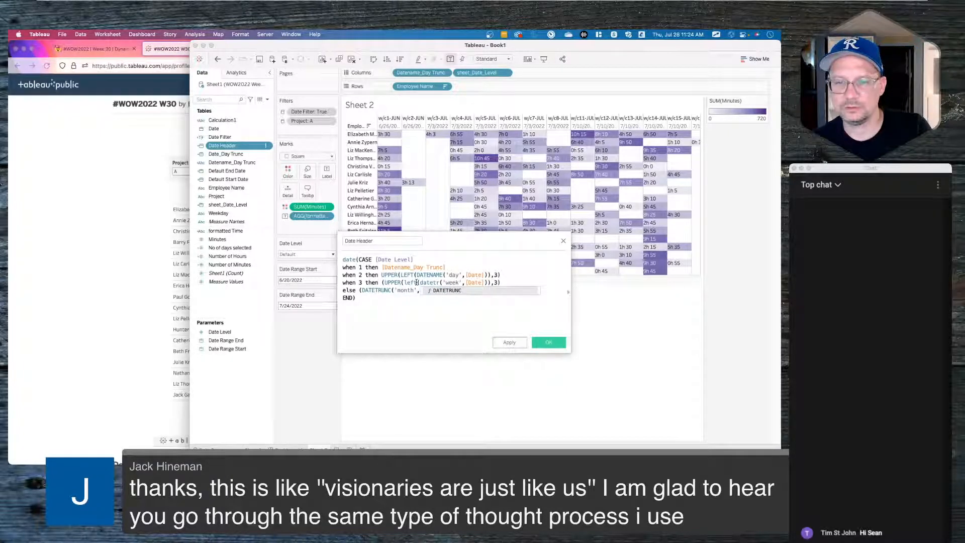
key(Return)
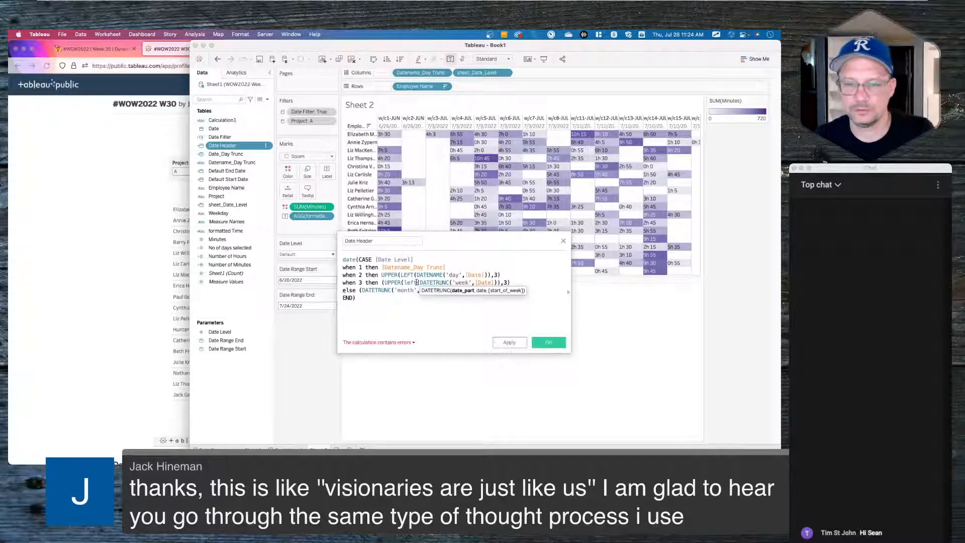
click(412, 317)
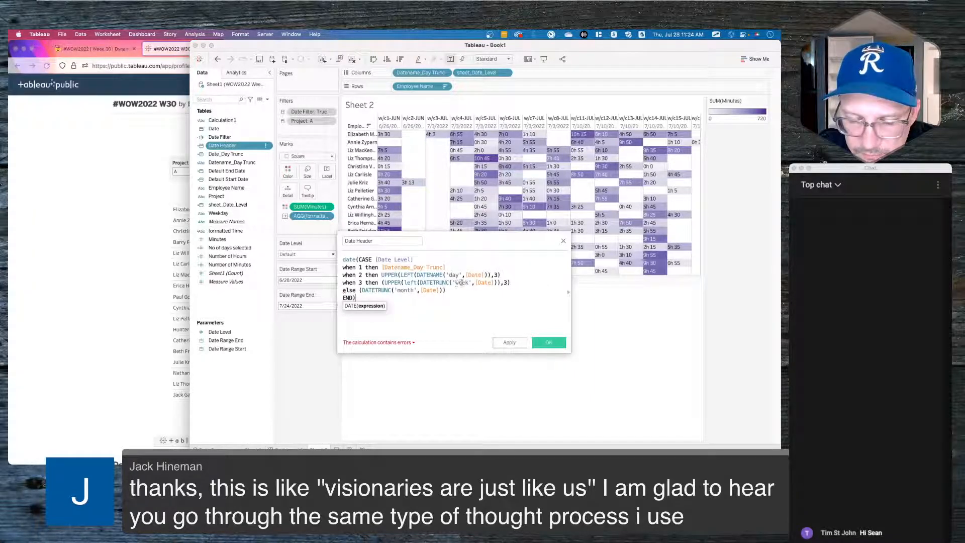
click(359, 291)
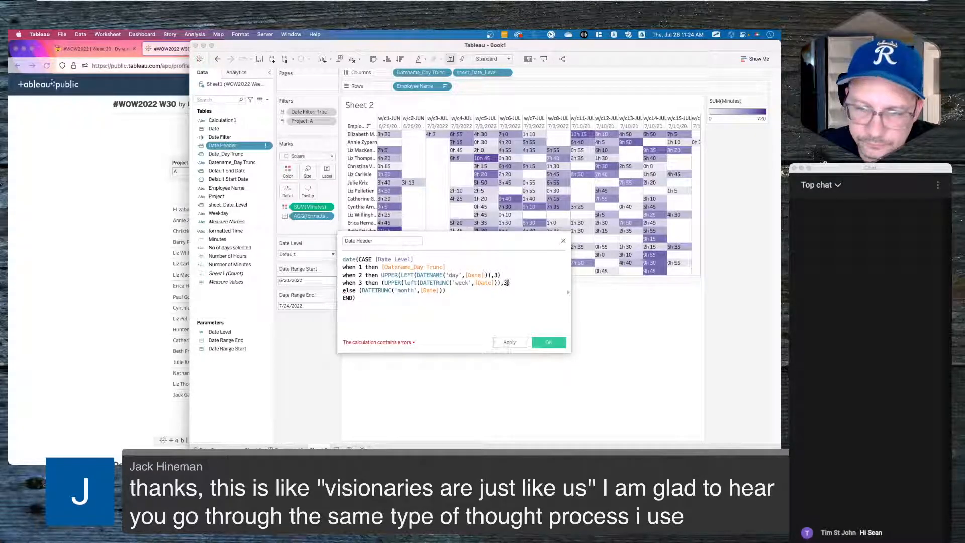
drag(511, 282, 380, 283)
key(super+c)
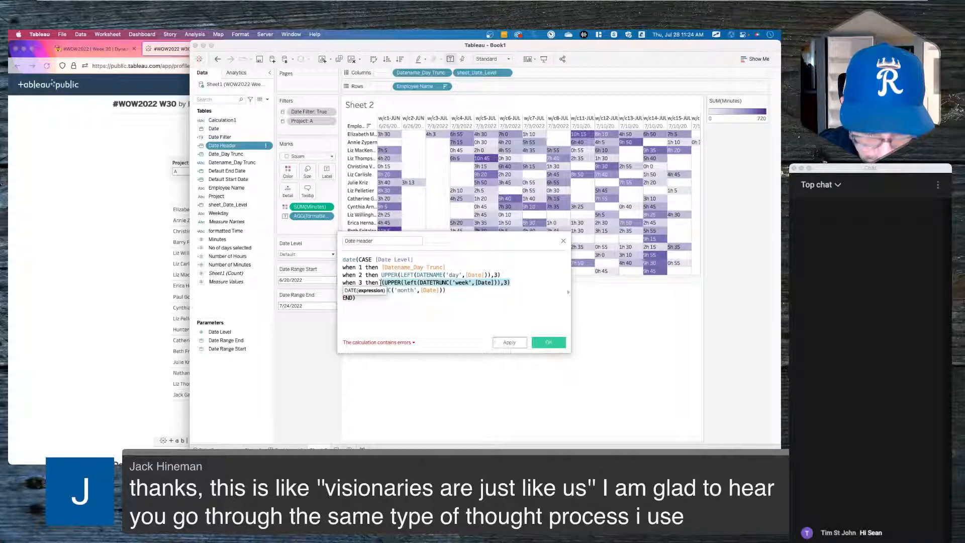
drag(445, 291, 360, 291)
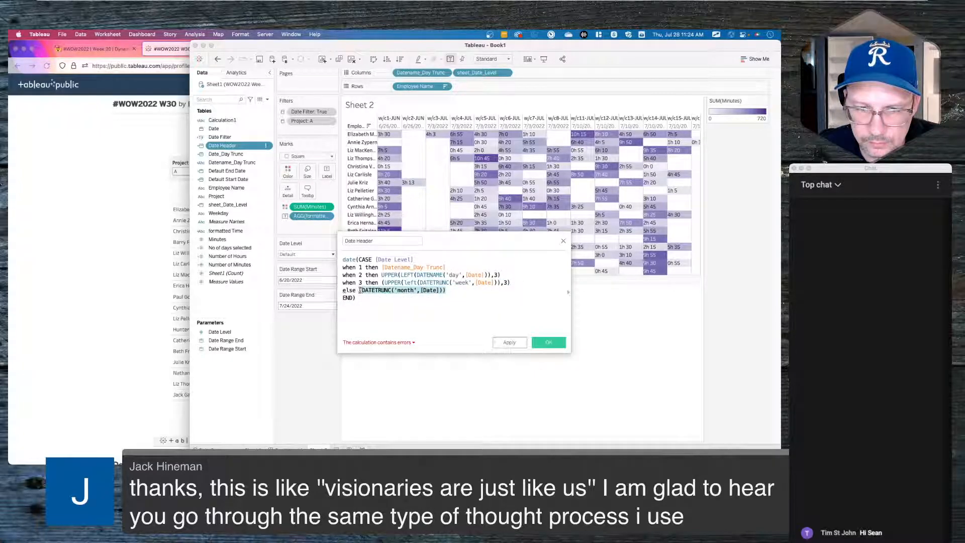
- Replace the else expression with the week pattern, changed to 'month' and DATETRUNC('month',[Date])
key(super+v)
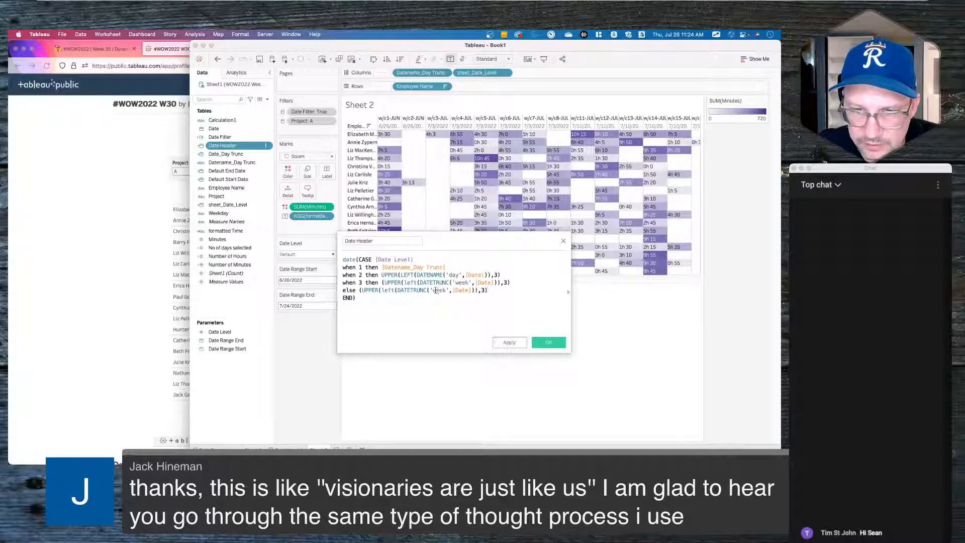
double_click(438, 290)
text(month)
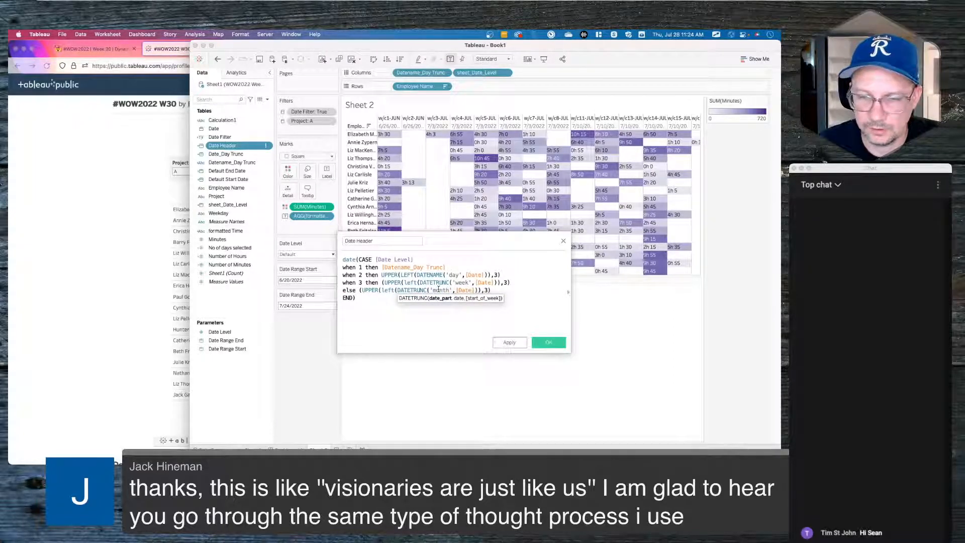
double_click(461, 290)
text(dat)
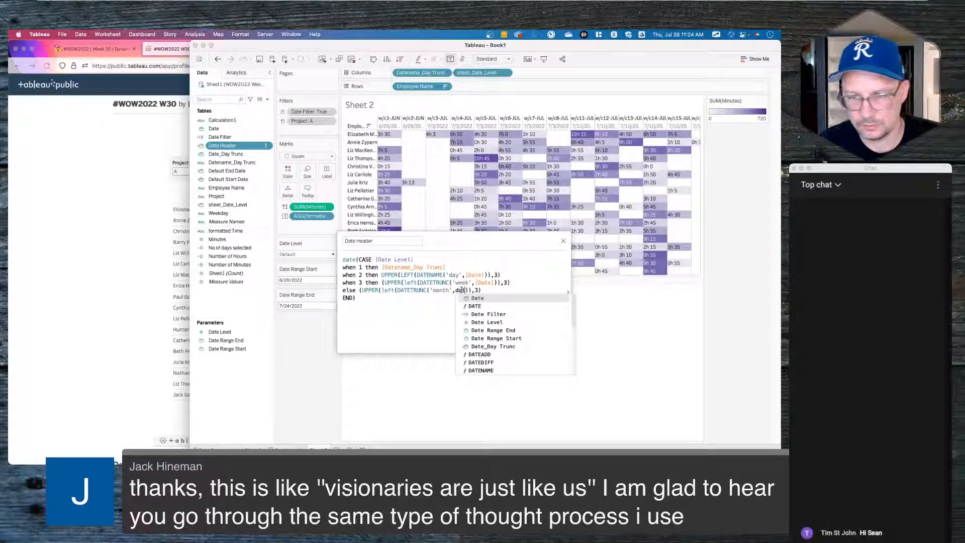
text(et)
key(Return)
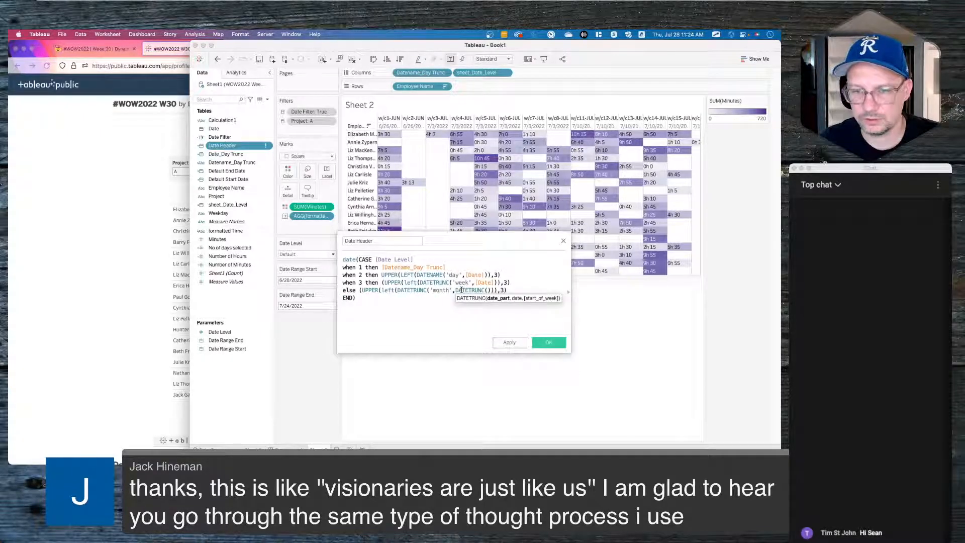
text('month',)
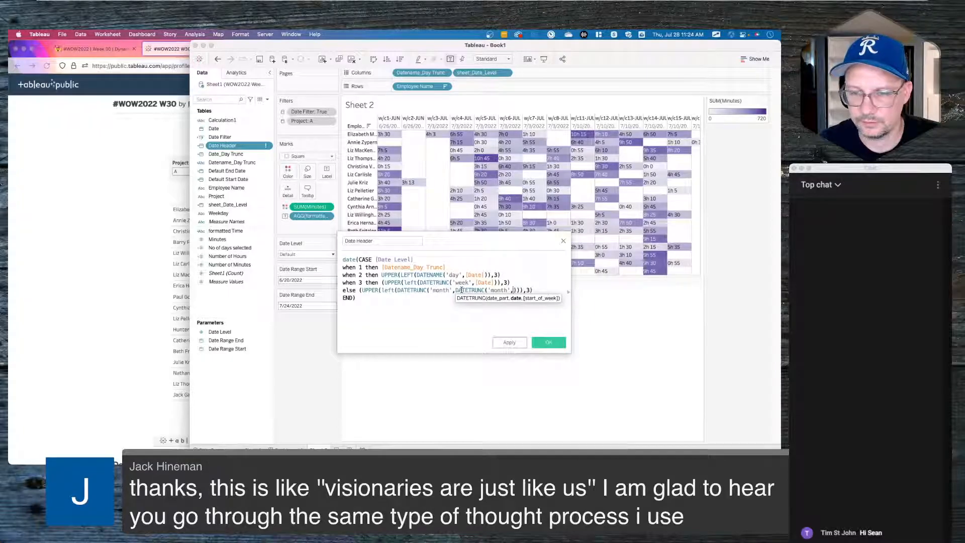
text(date)
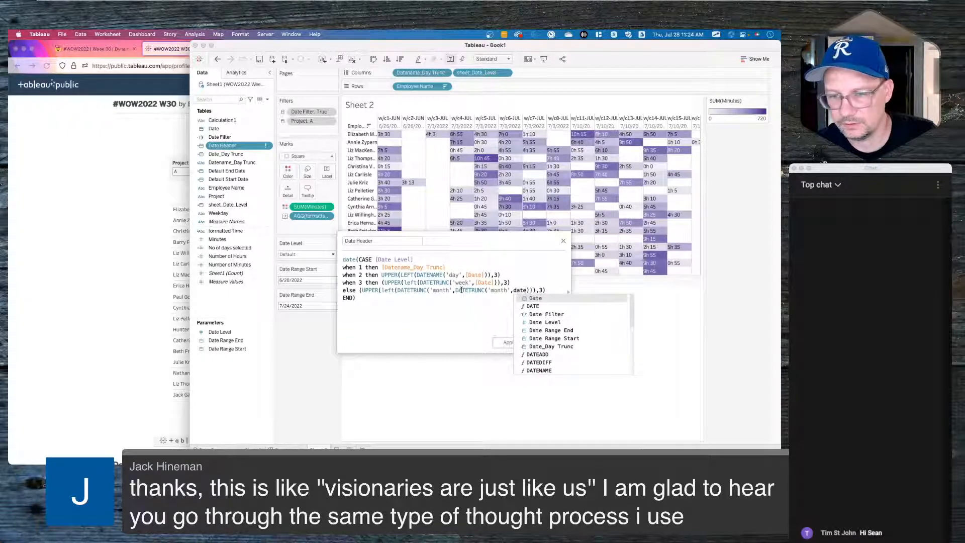
key(Return)
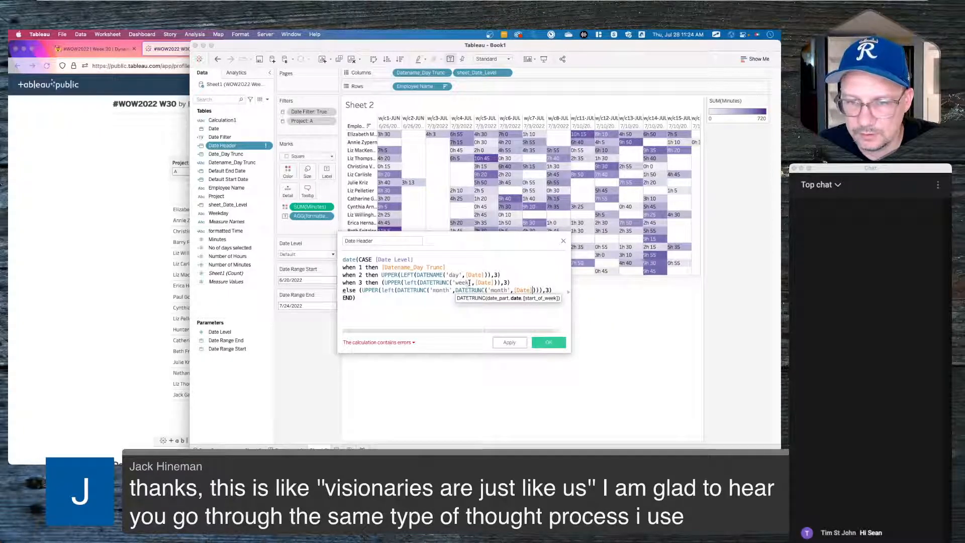
- Switch the week branch from DATETRUNC to DATENAME, dropping its Date argument
click(463, 283)
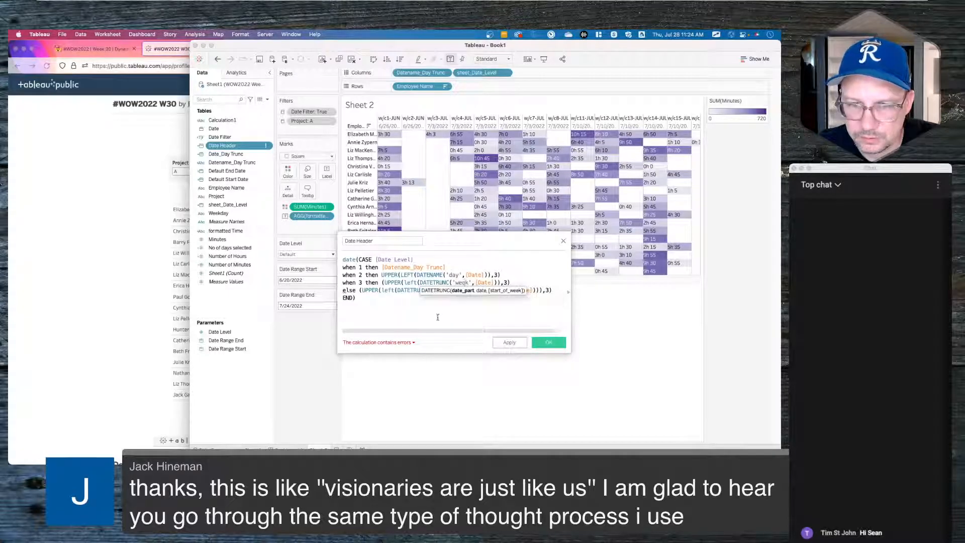
click(484, 282)
key(BackSpace)
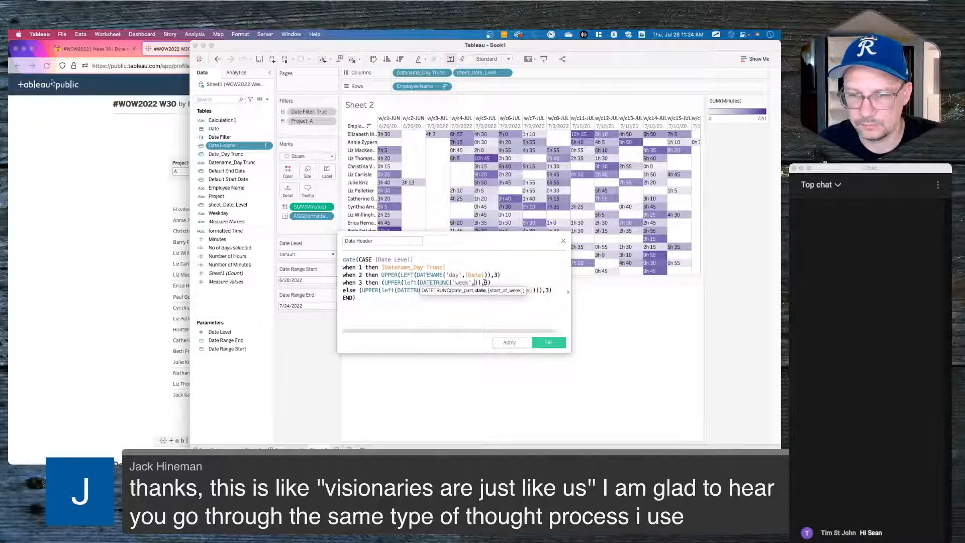
double_click(434, 282)
text(datenam)
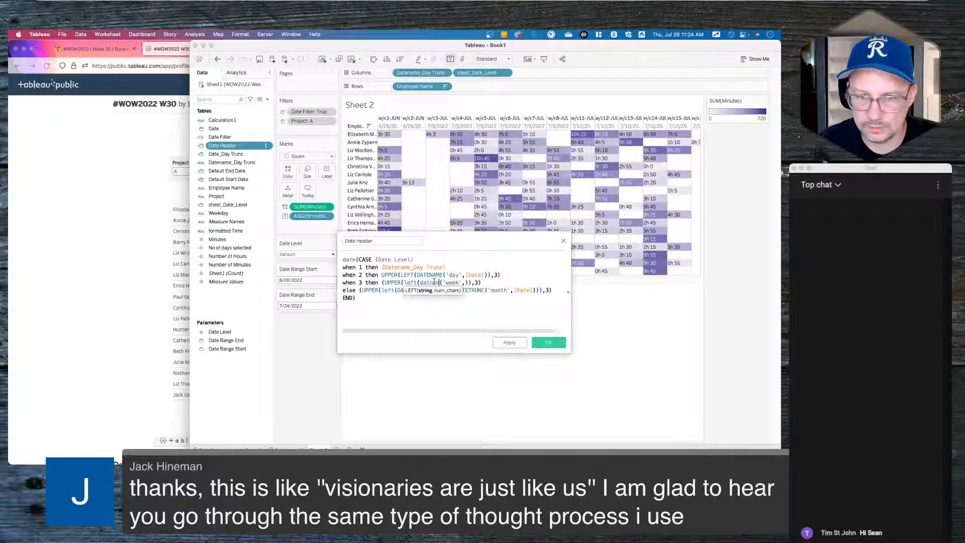
text(e)
click(423, 318)
- Make the else branch use DATENAME, fix the 'datname' typo, and add DATETRUNC('week') to the week line
double_click(411, 290)
text(date)
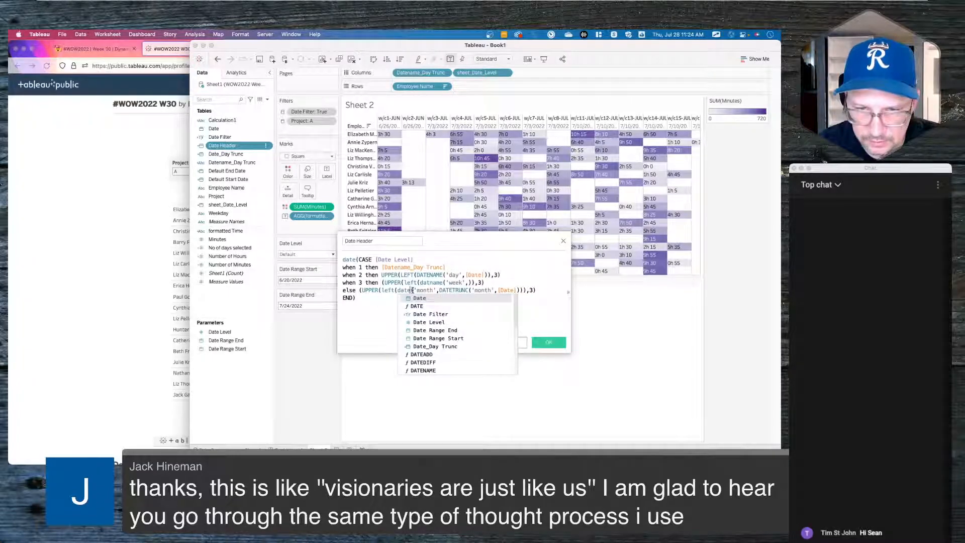
text(name)
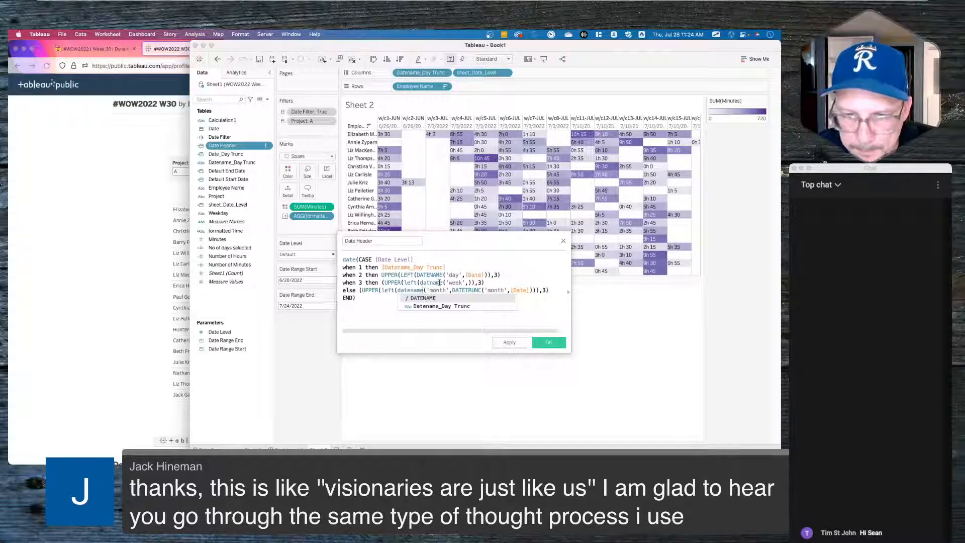
click(428, 305)
click(430, 283)
text(e)
click(397, 306)
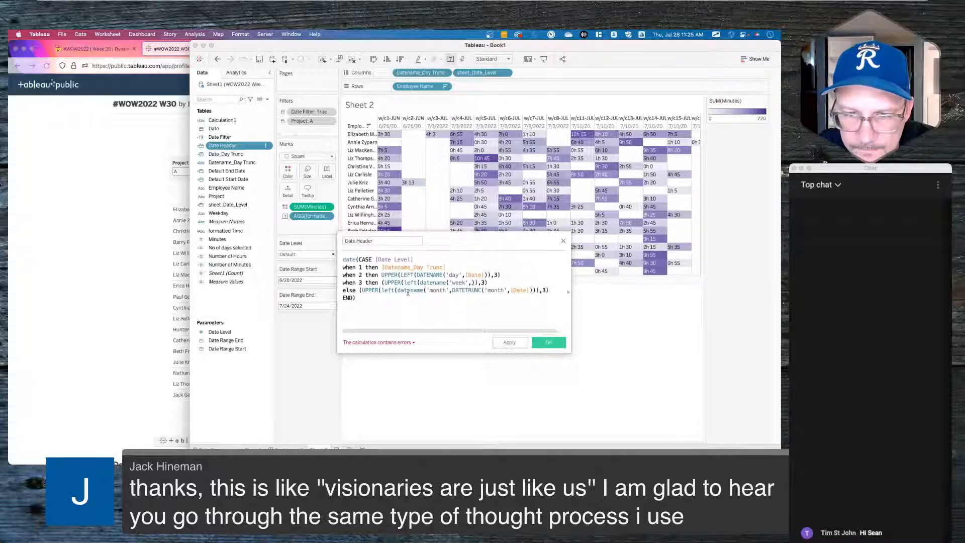
click(471, 282)
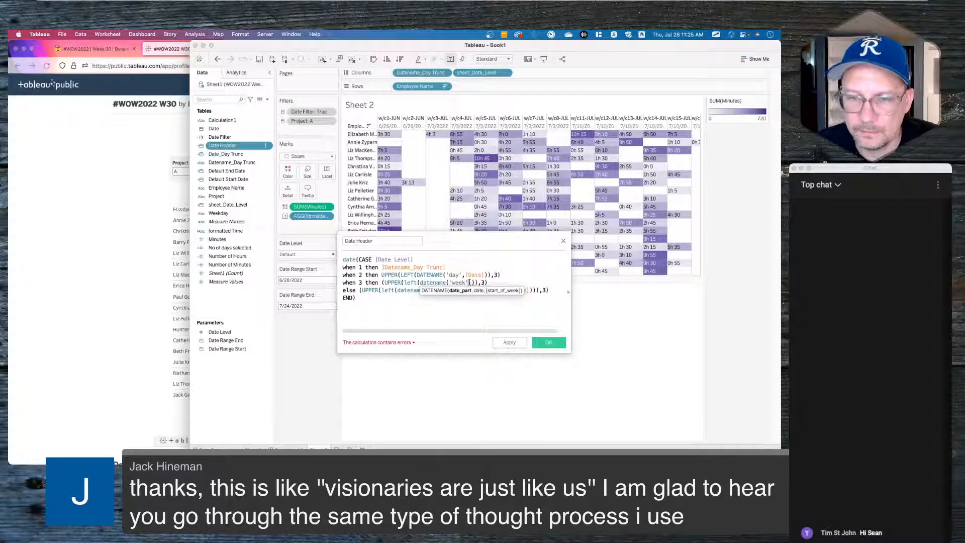
text(DATETRUNC(')
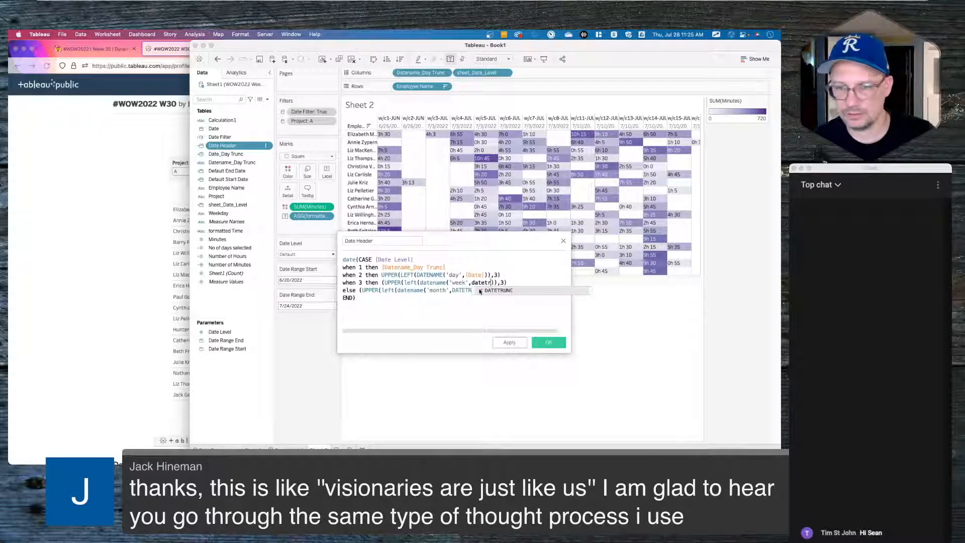
text(mon)
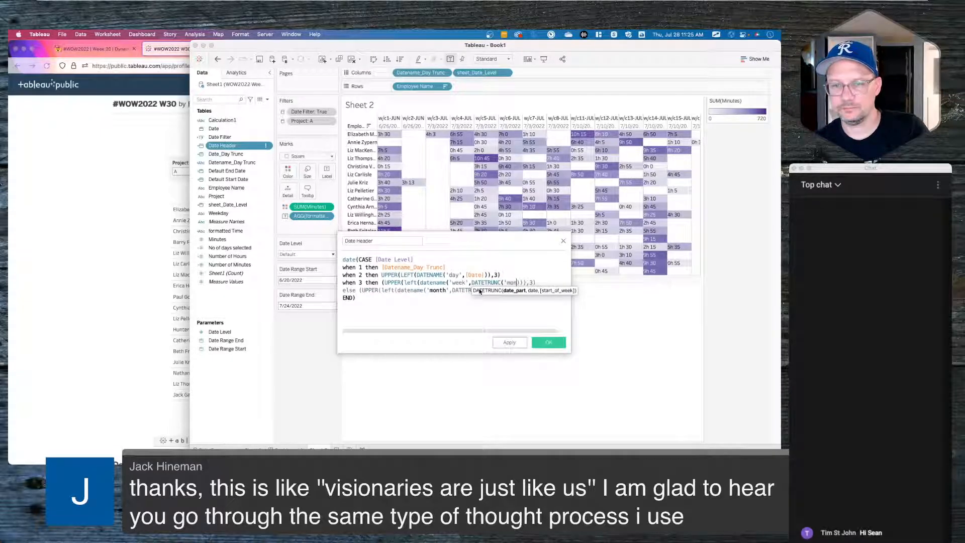
key(BackSpace)
key(BackSpace)
key(BackSpace)
text(week)
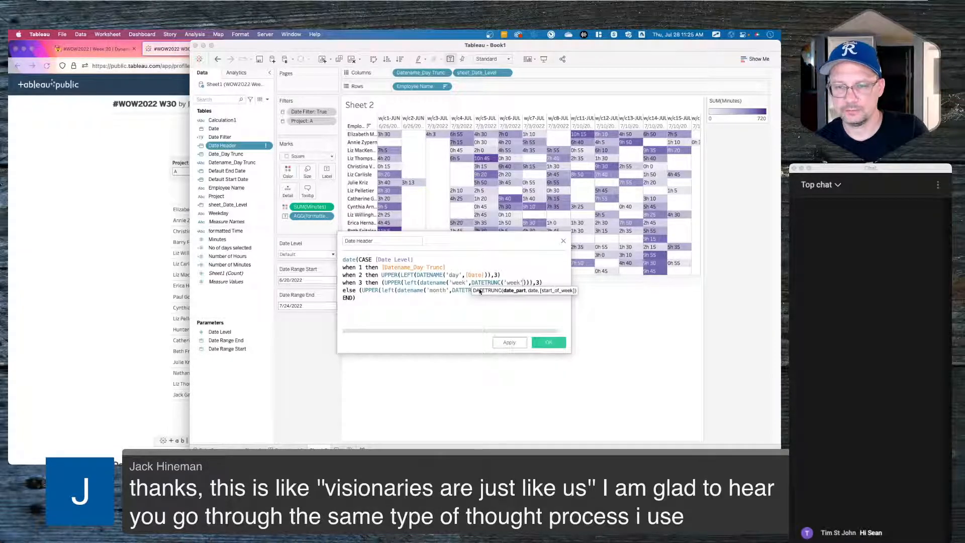
click(448, 313)
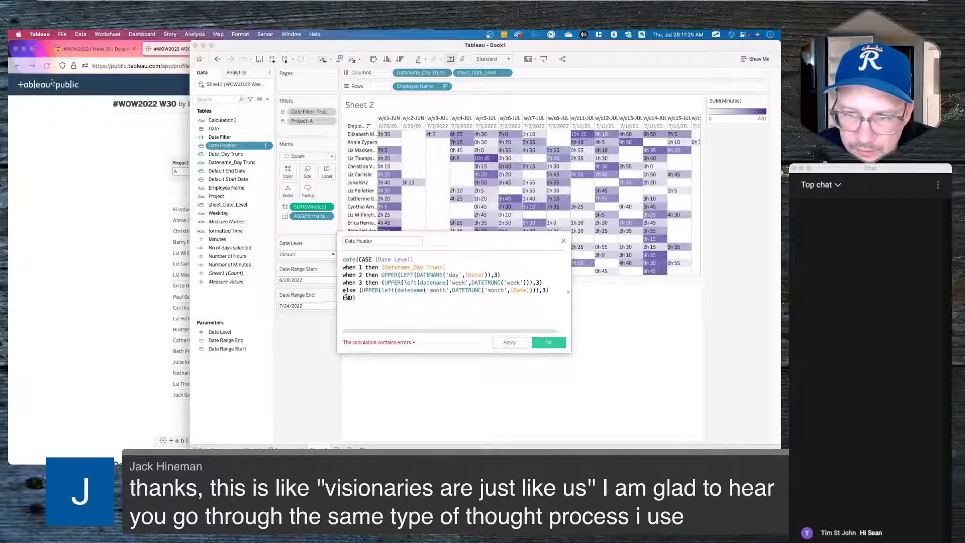
- Review the calculation errors and delete the stray parentheses before UPPER on the week and else lines
click(361, 344)
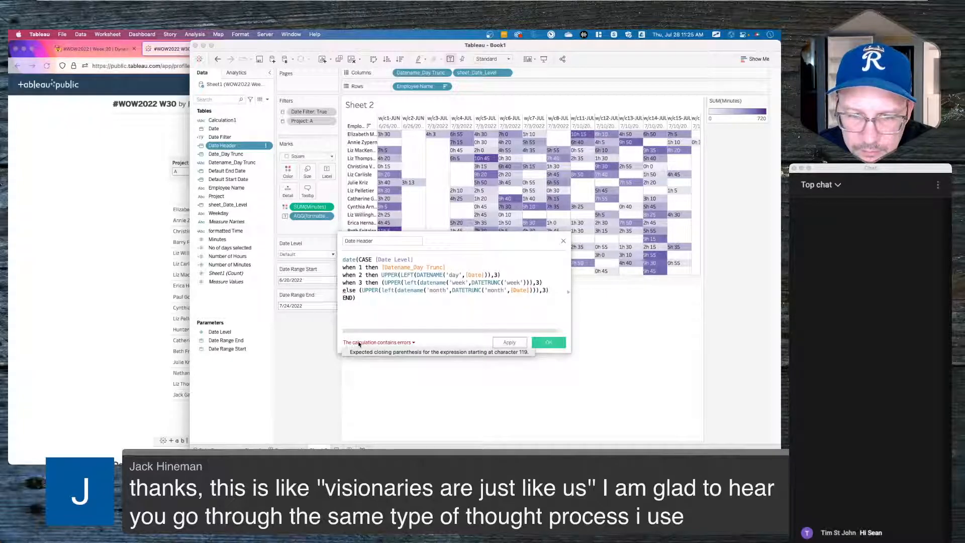
click(433, 310)
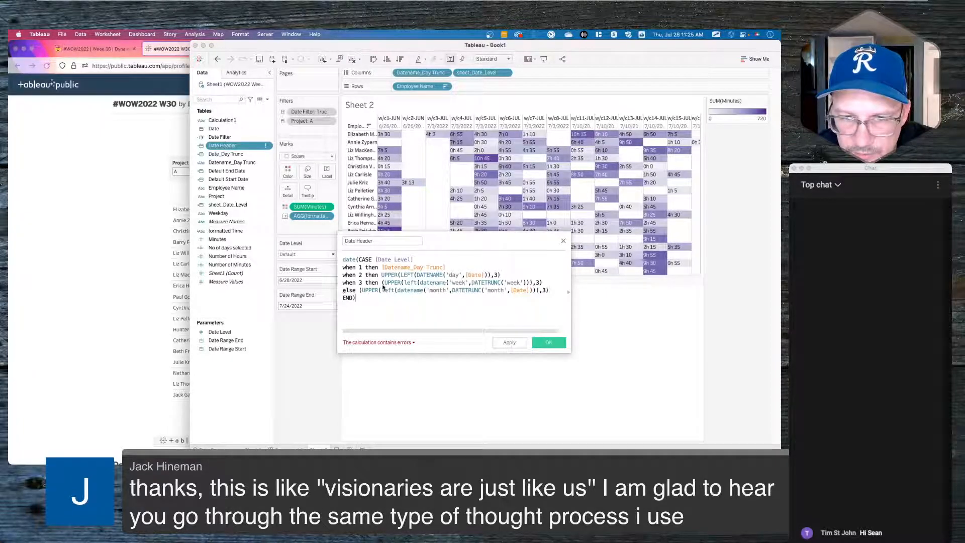
click(418, 283)
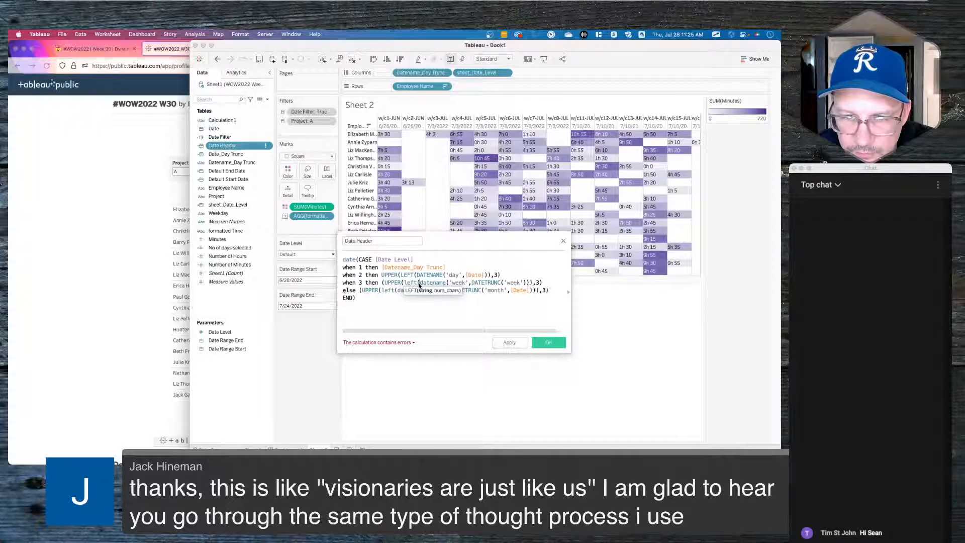
click(503, 283)
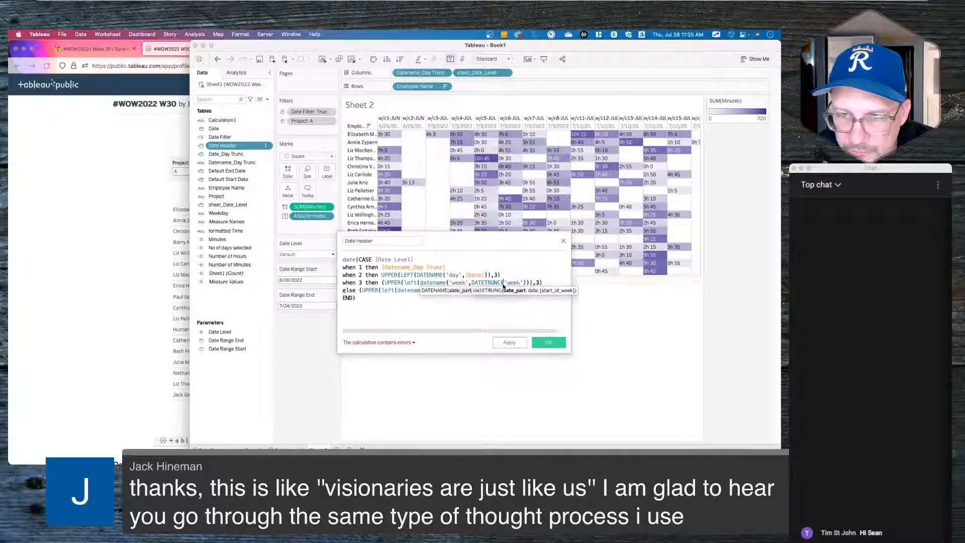
click(384, 283)
key(BackSpace)
click(359, 290)
key(BackSpace)
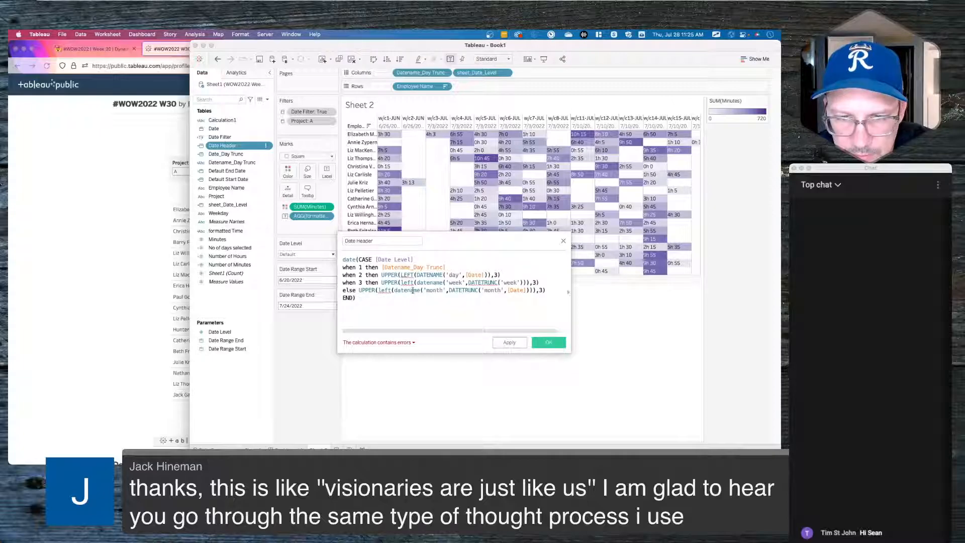
mouse_move(408, 285)
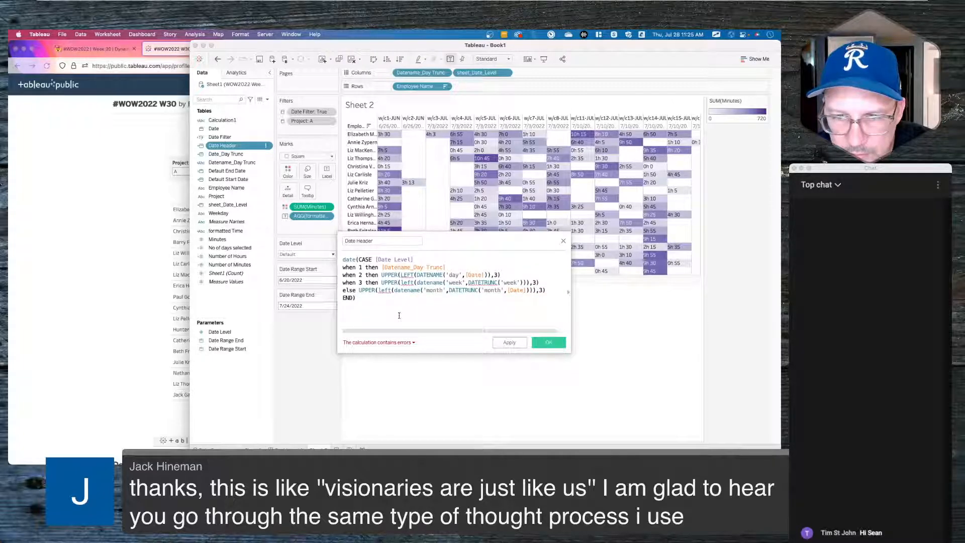
click(383, 344)
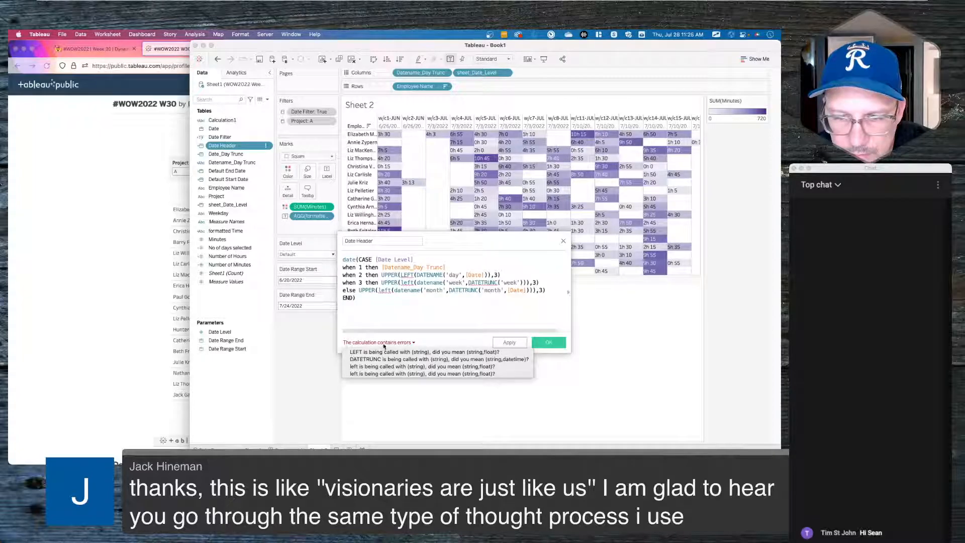
click(422, 314)
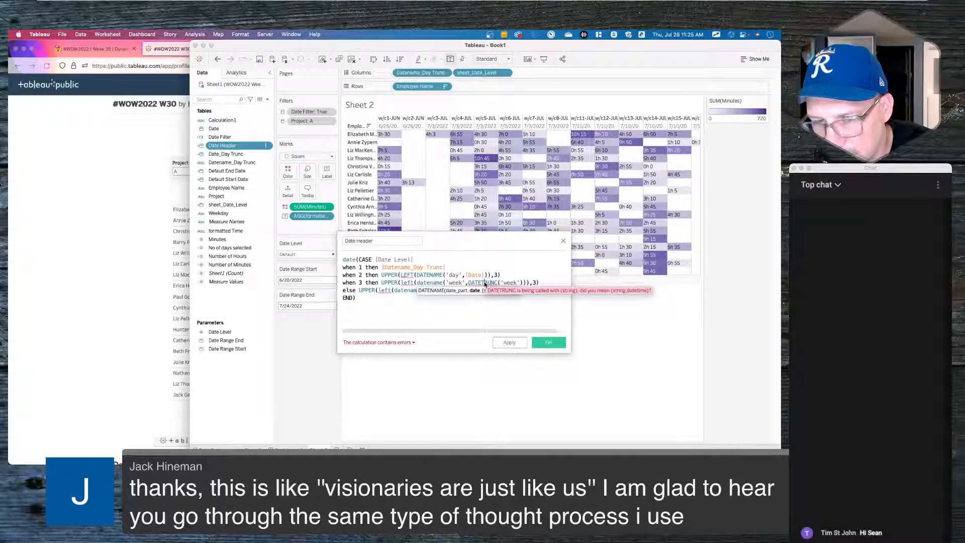
- Move the day line's ,3 inside LEFT and re-enter the ,3) ending the week line
click(431, 282)
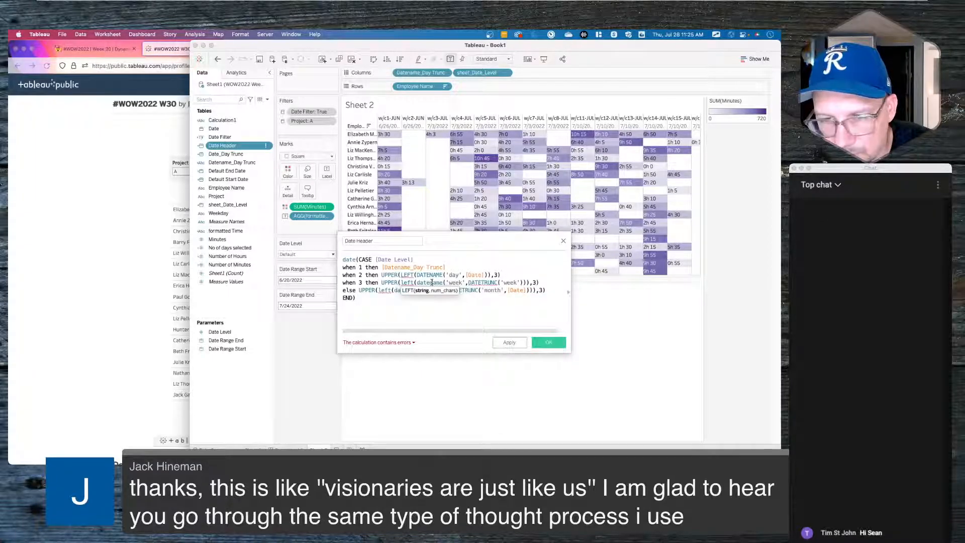
click(394, 276)
click(407, 276)
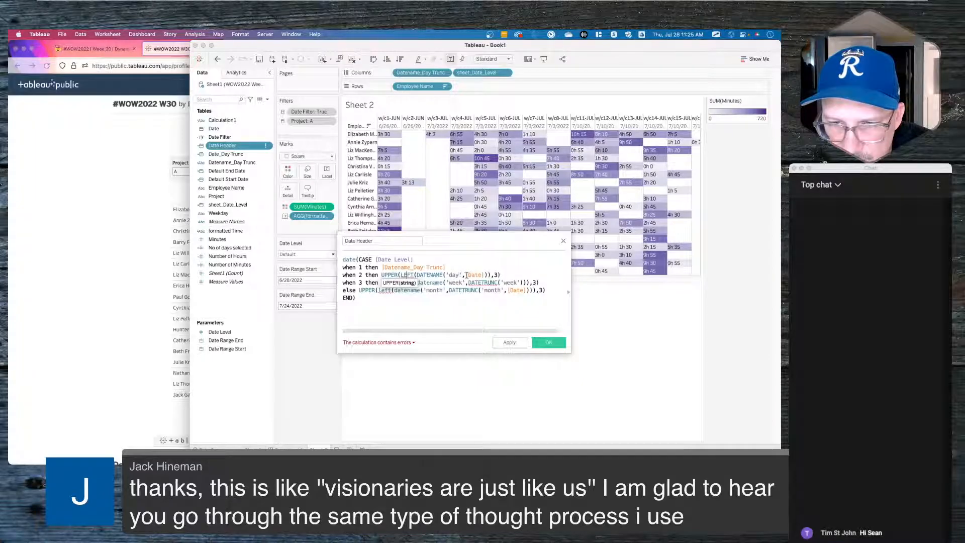
drag(498, 275, 490, 275)
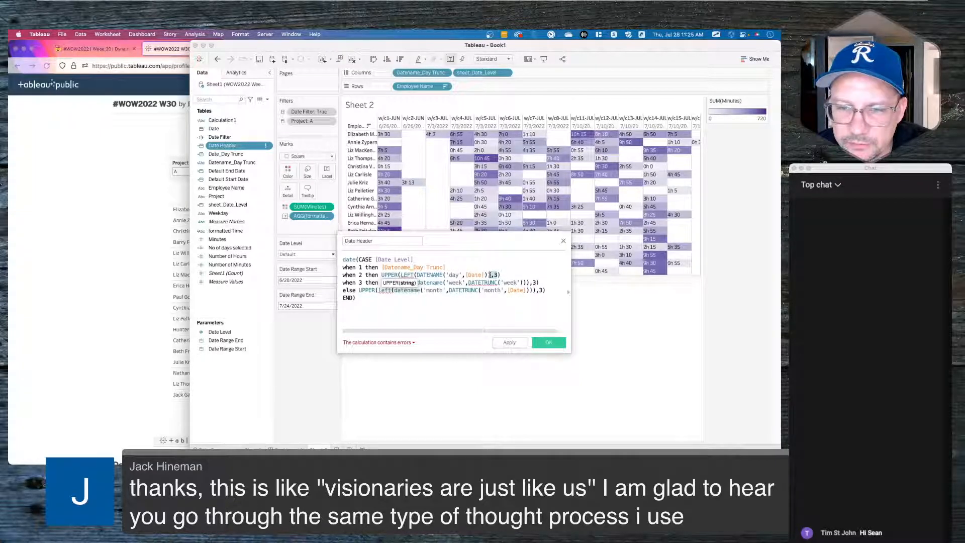
key(BackSpace)
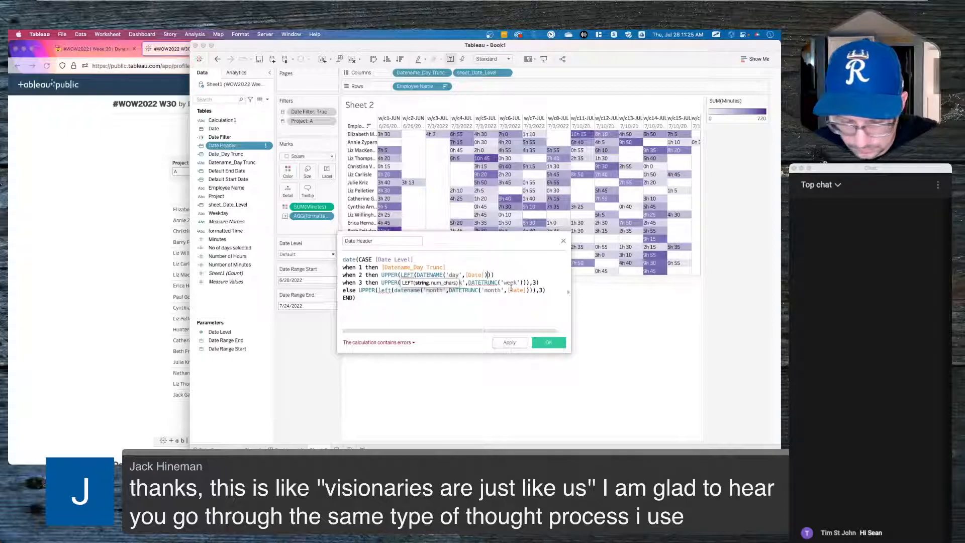
text(),3)
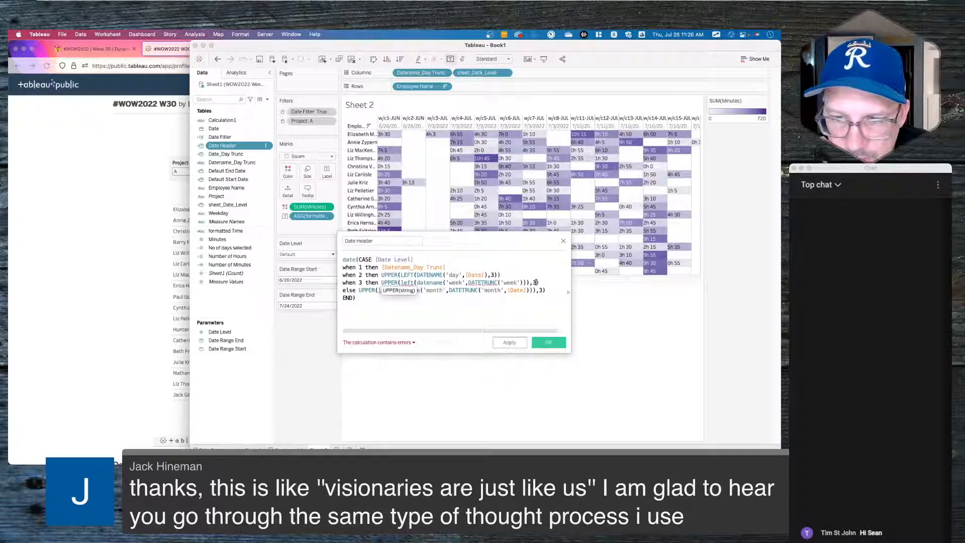
click(543, 282)
click(534, 282)
key(BackSpace)
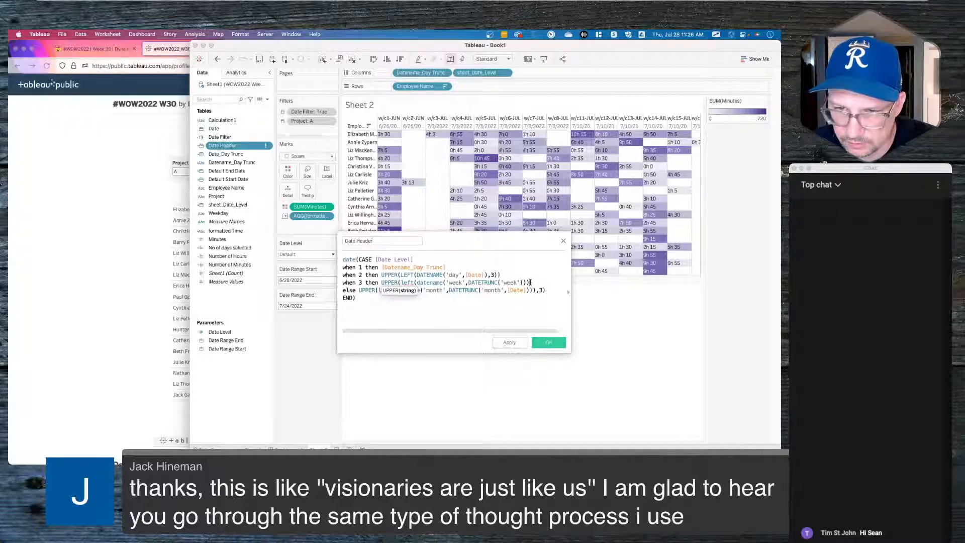
text(,3))
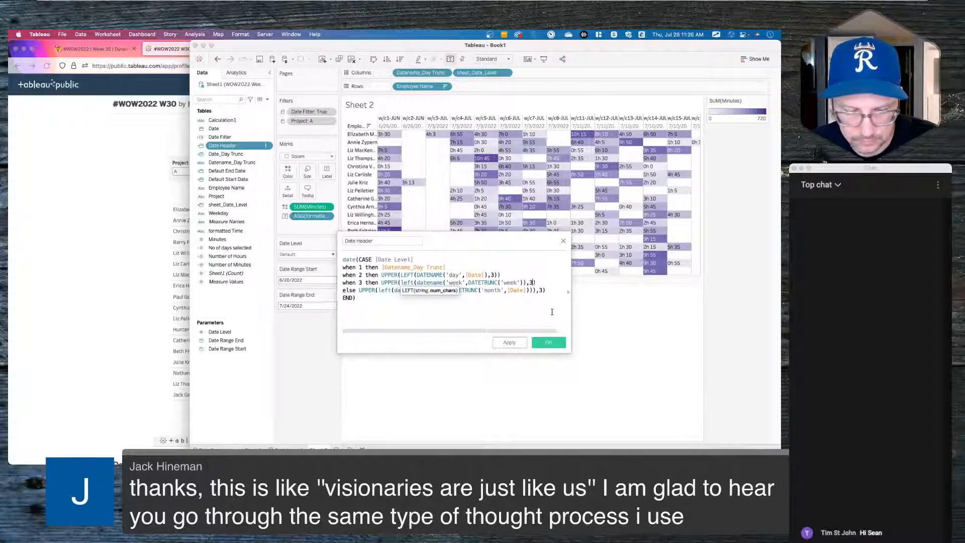
- Add the missing closing parentheses at the ends of the week and else lines
click(511, 312)
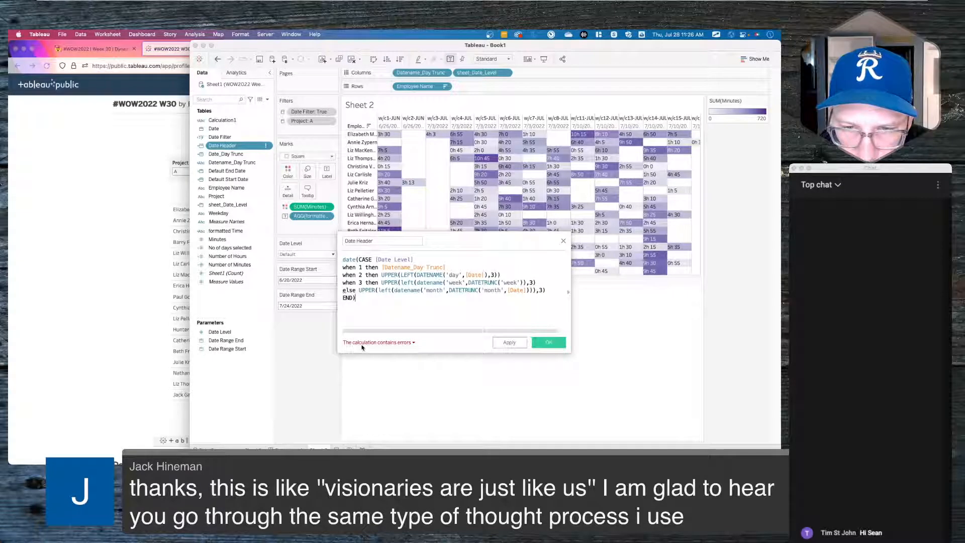
click(400, 283)
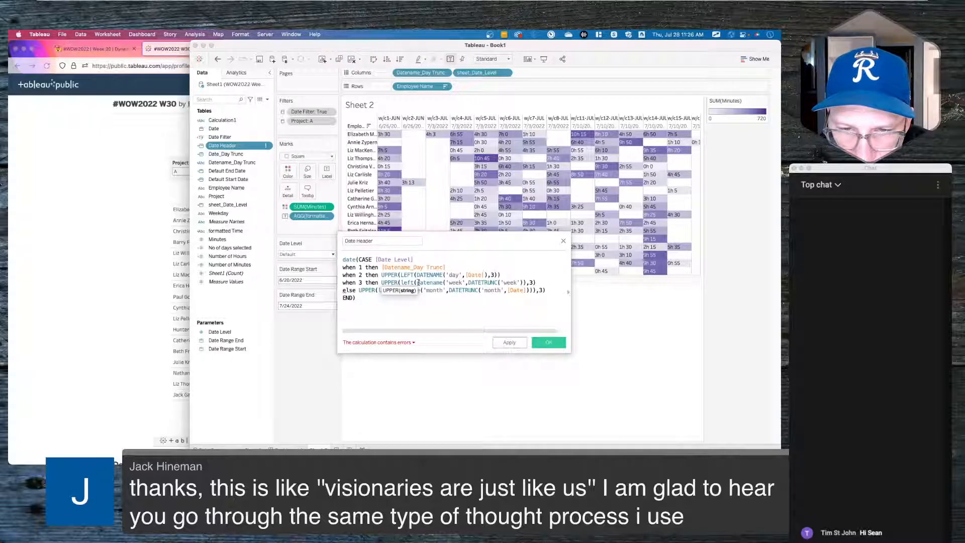
click(415, 275)
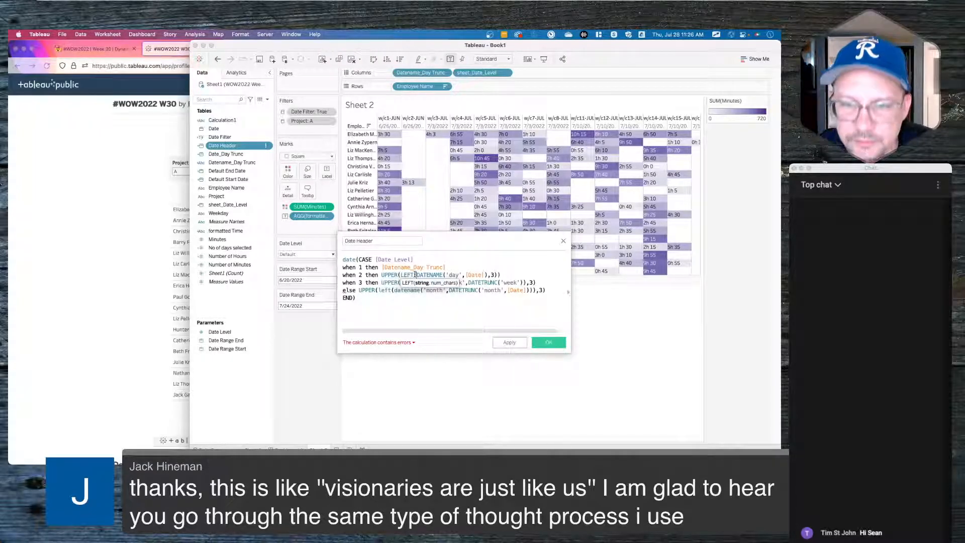
click(499, 274)
text())
click(401, 283)
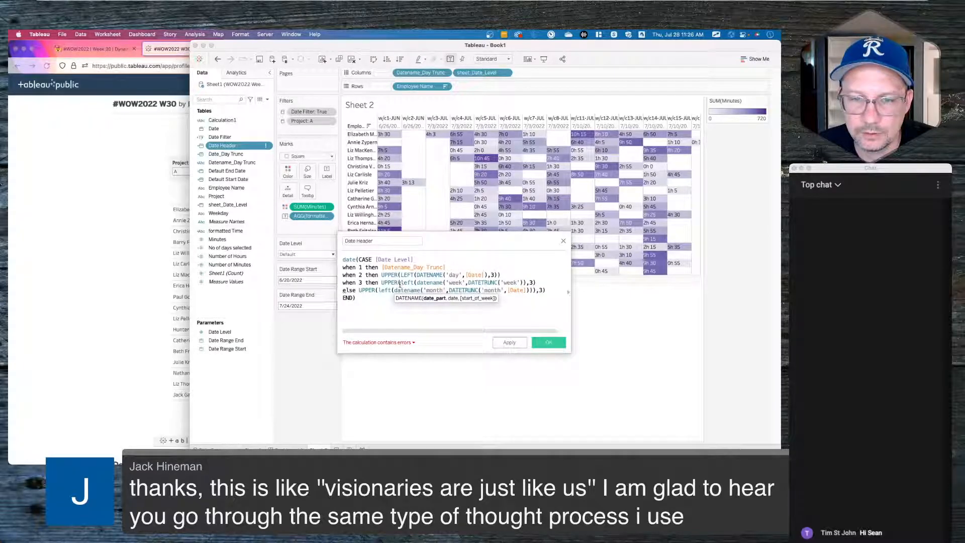
click(435, 283)
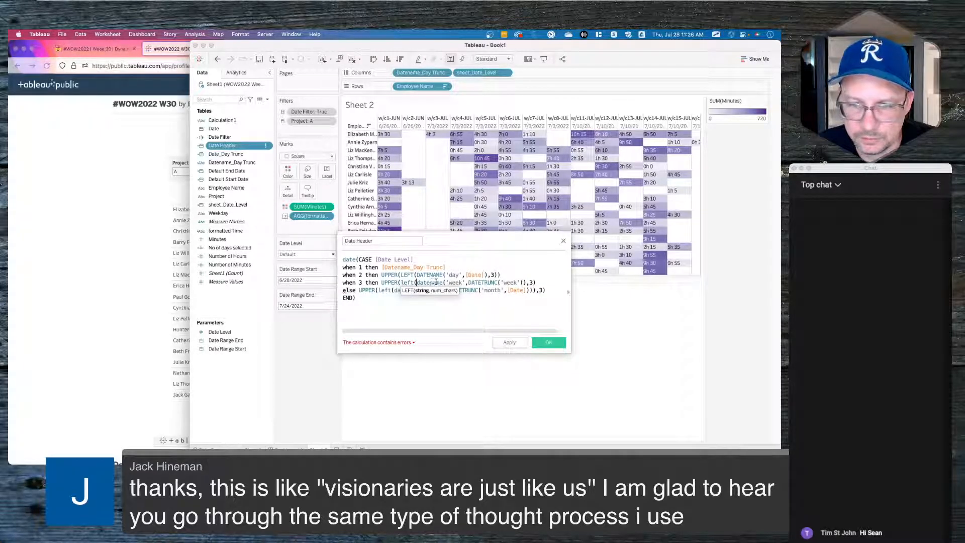
click(443, 282)
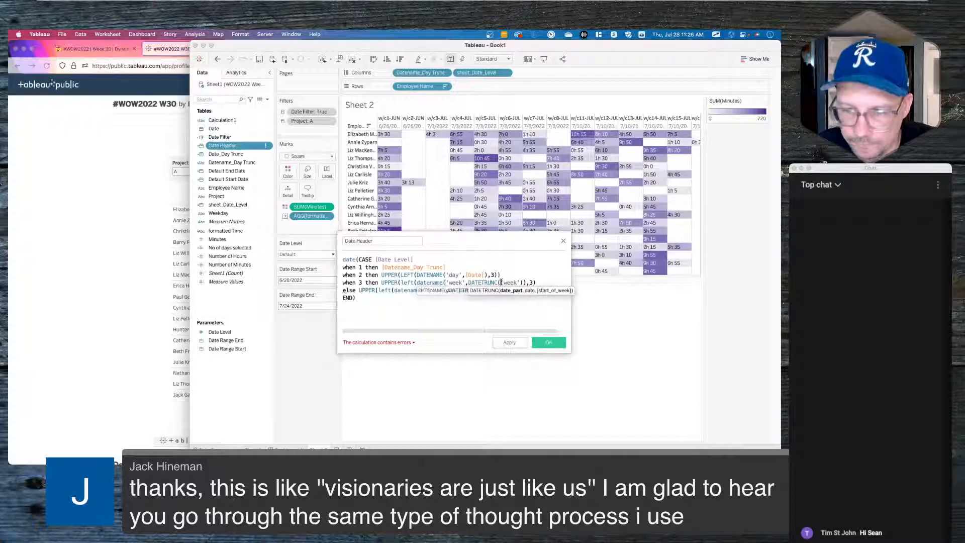
click(538, 283)
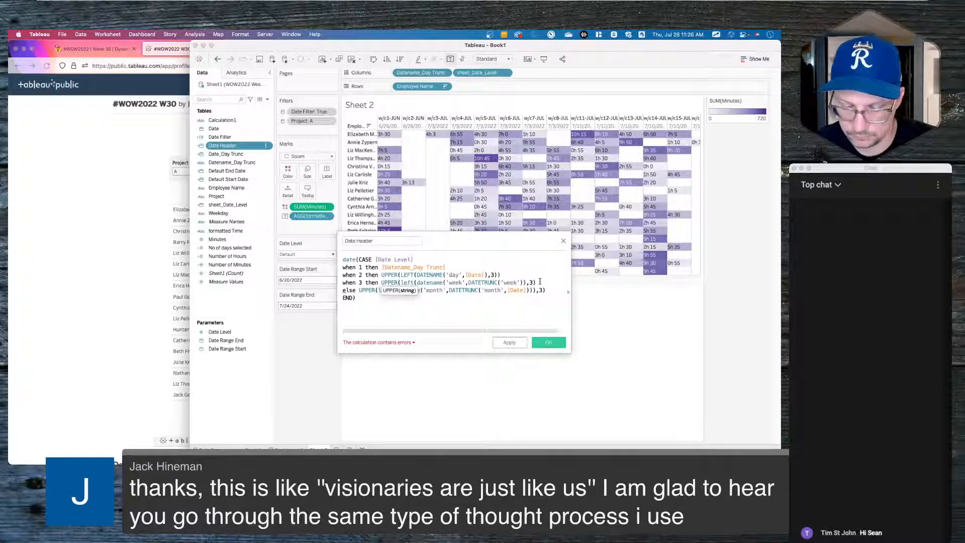
text())
click(498, 298)
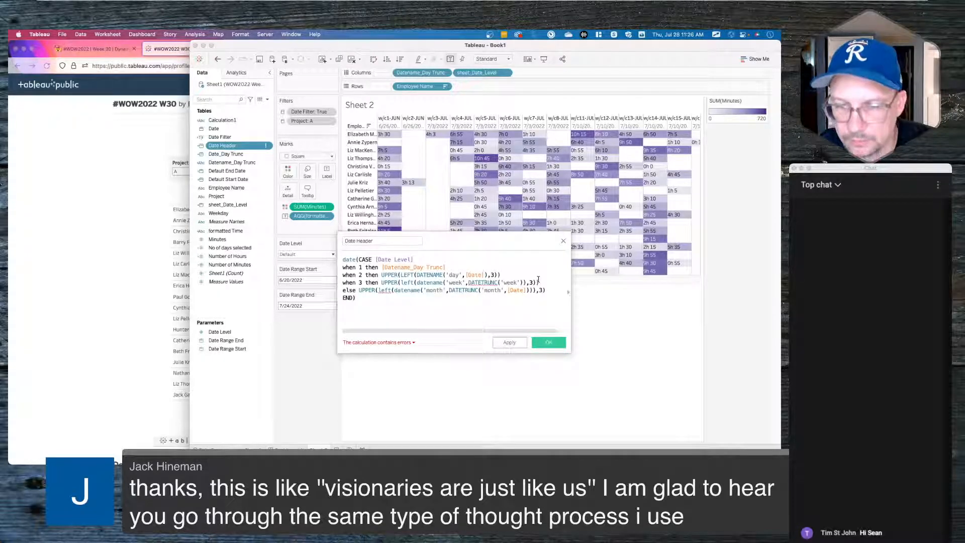
- Give DATETRUNC('week') its [Date] argument, move ,3 inside LEFT on the month line, then apply and save
mouse_move(486, 282)
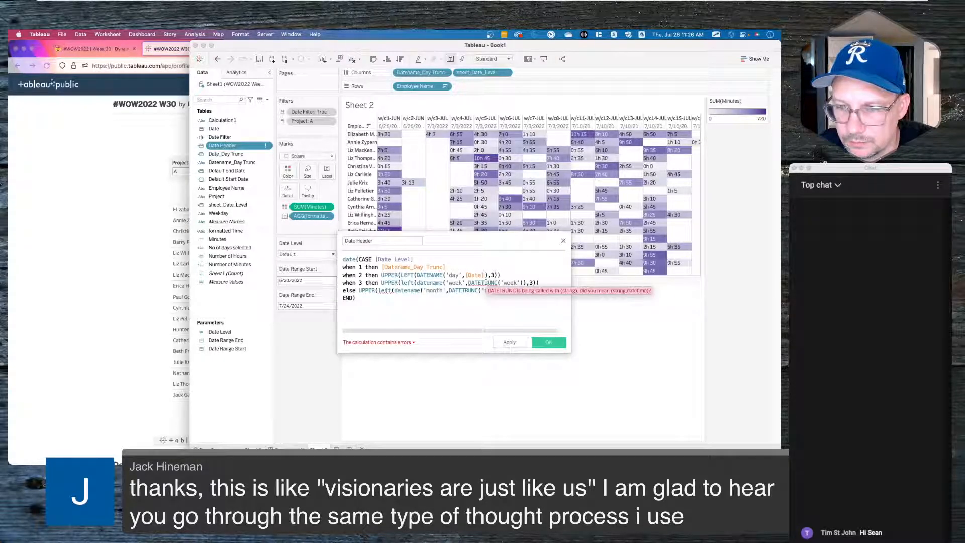
click(516, 282)
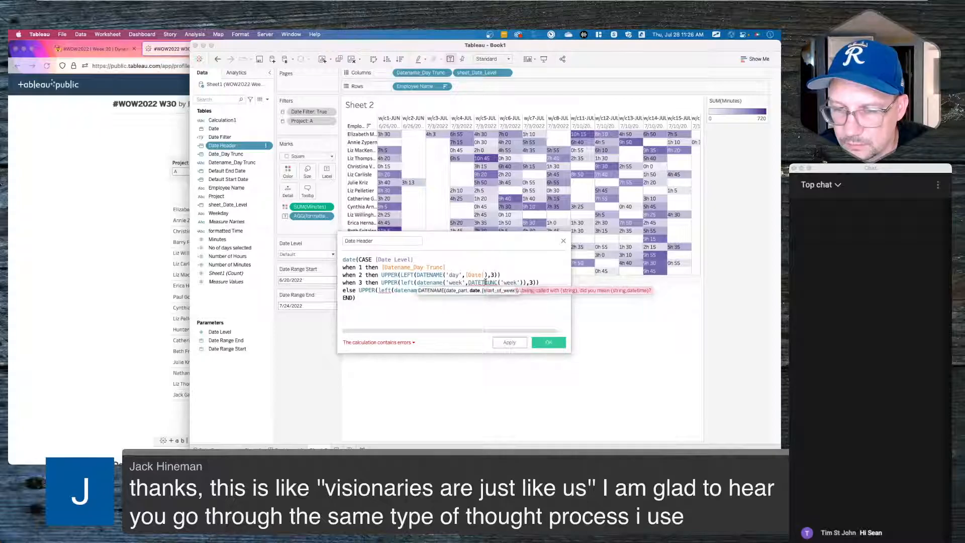
click(521, 283)
text(,date)
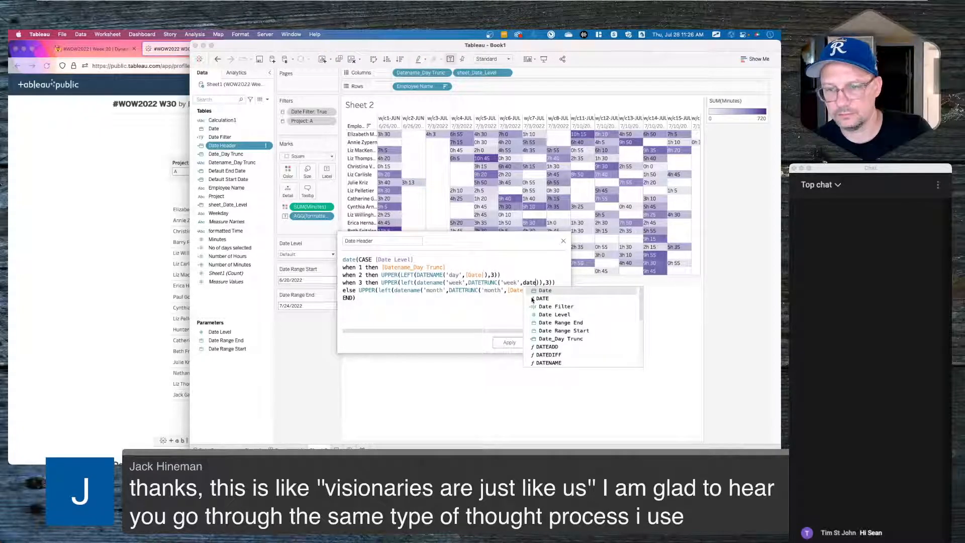
key(Return)
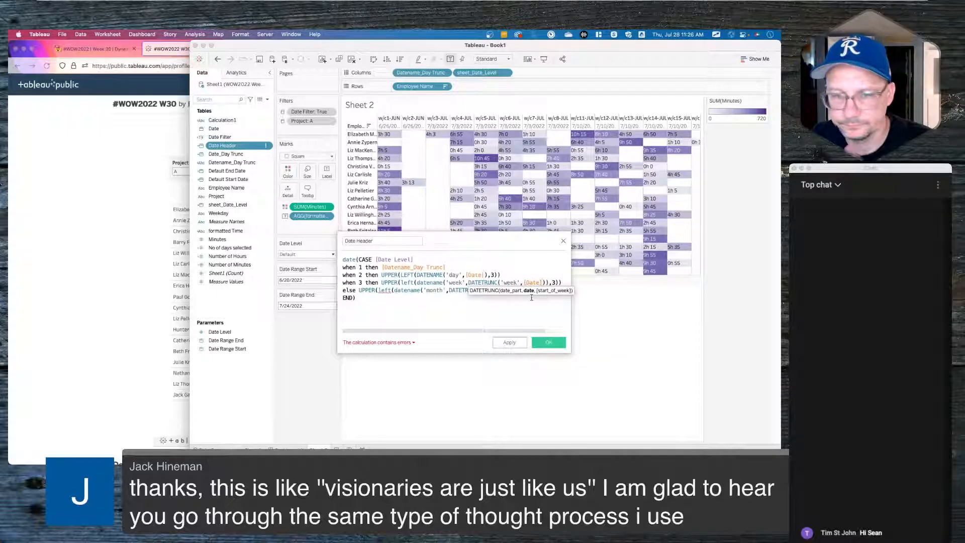
click(513, 307)
click(543, 290)
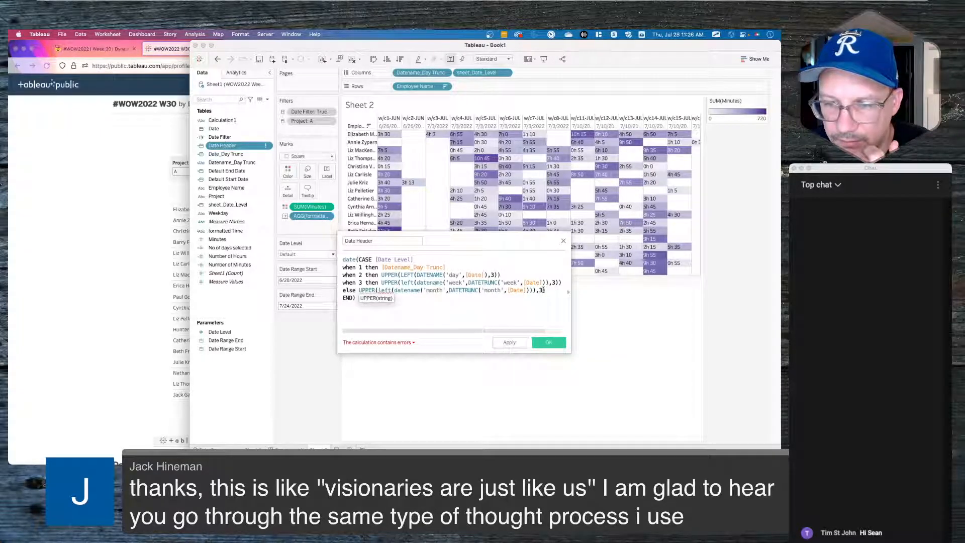
click(536, 290)
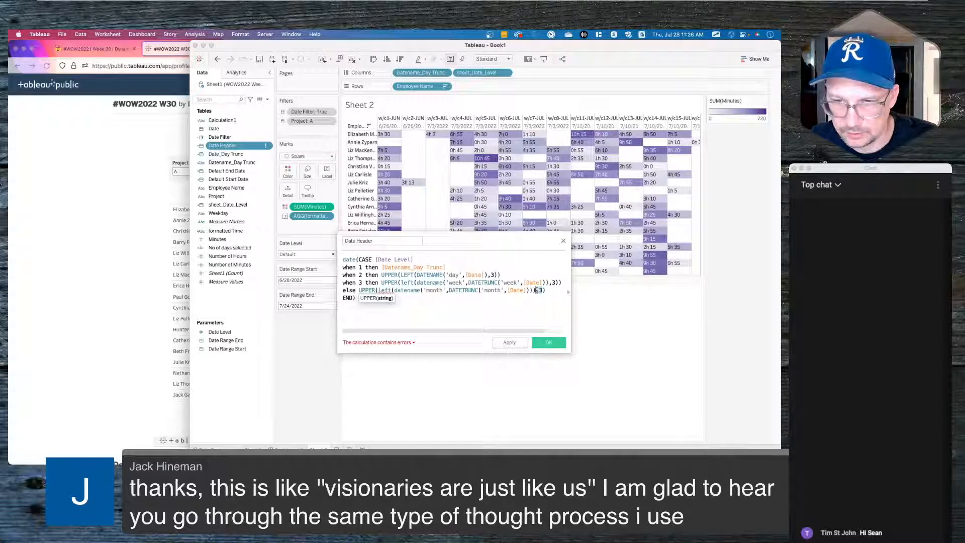
key(super+x)
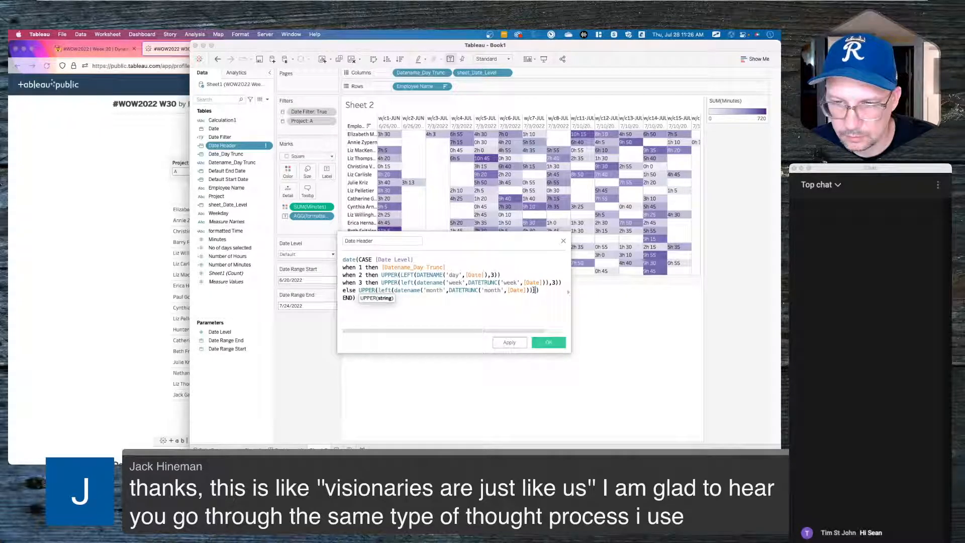
click(533, 290)
key(super+v)
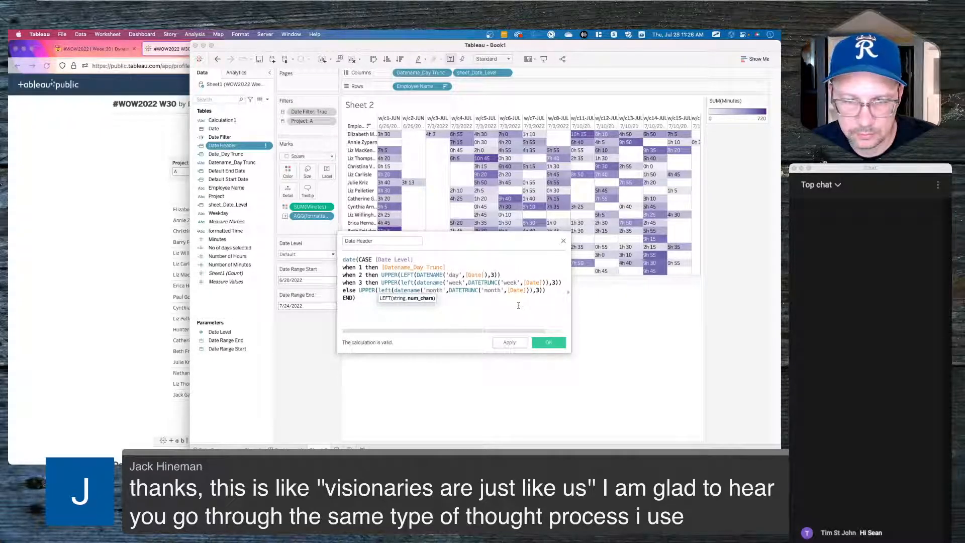
click(509, 342)
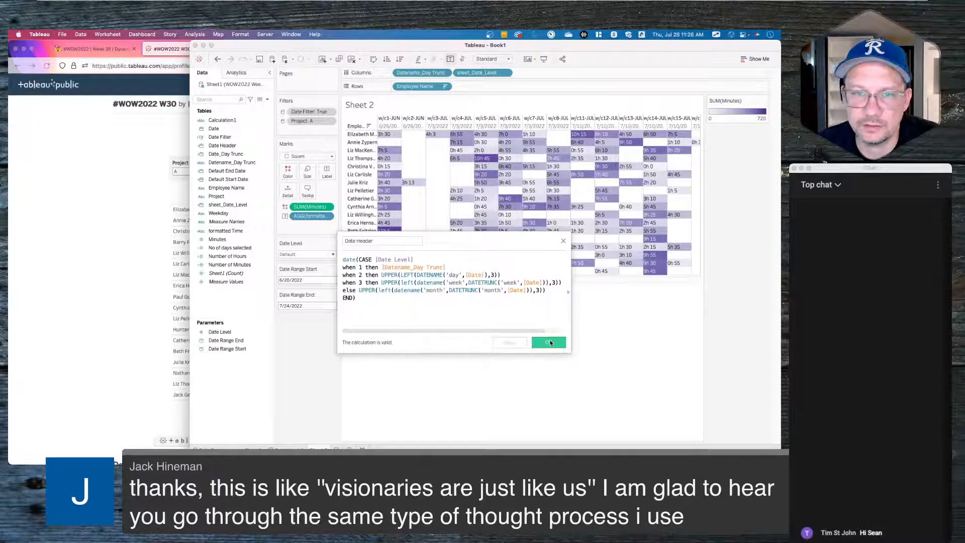
click(550, 342)
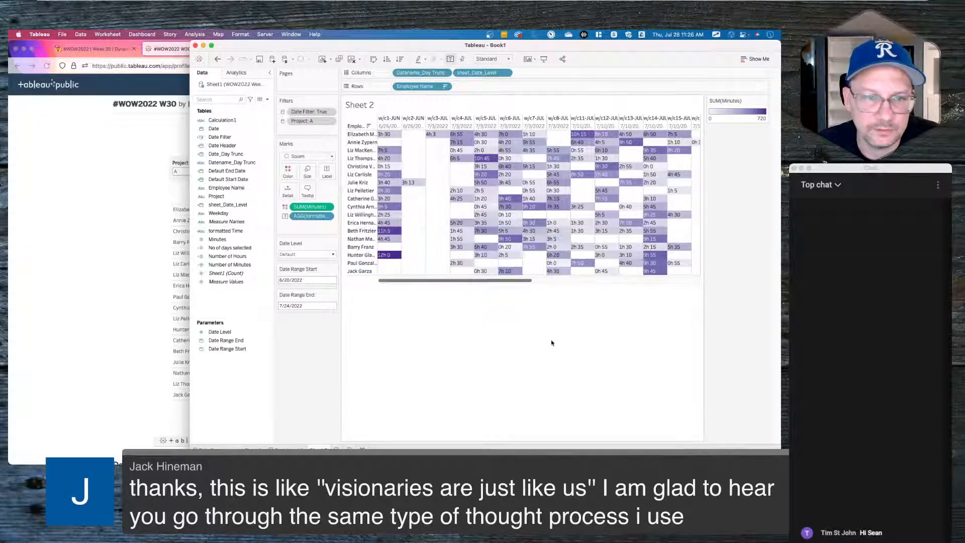
- Change the Date Header field's data type to String
click(202, 148)
click(202, 149)
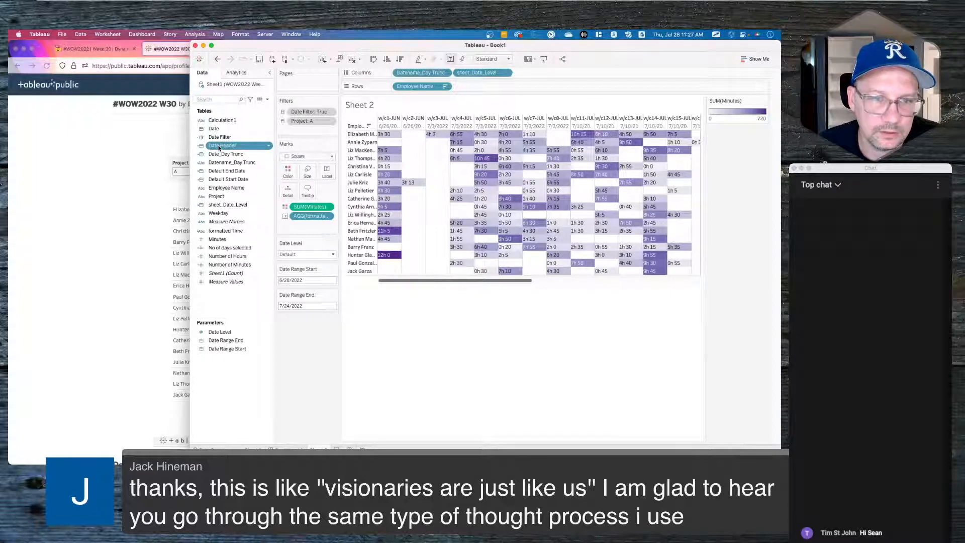
click(202, 146)
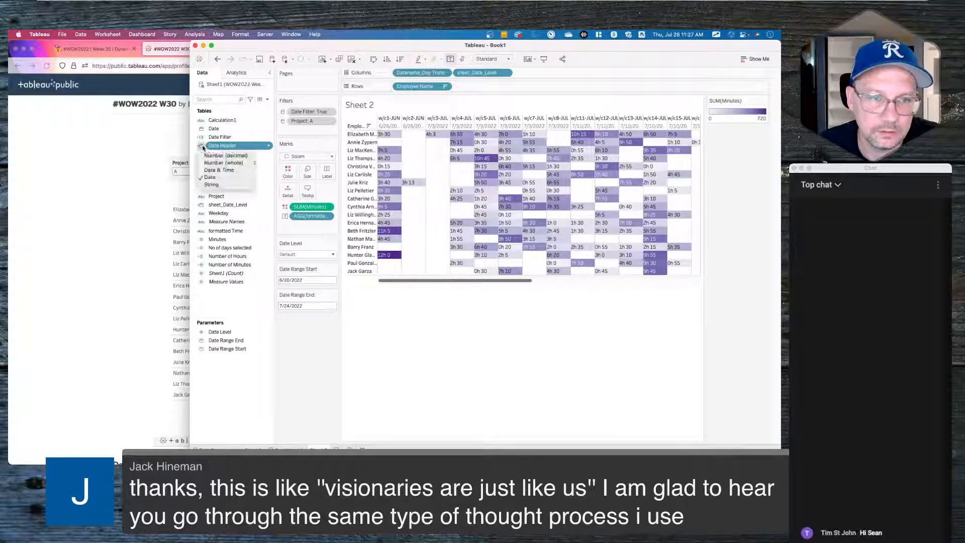
click(213, 184)
- Put Date Header on Columns in place of Datename_Day Trunc
drag(224, 146, 416, 74)
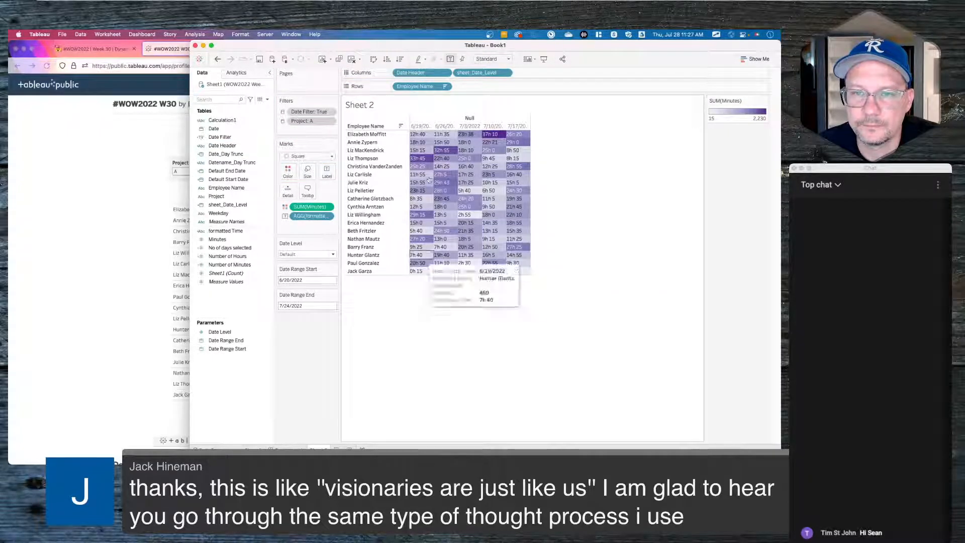
click(445, 73)
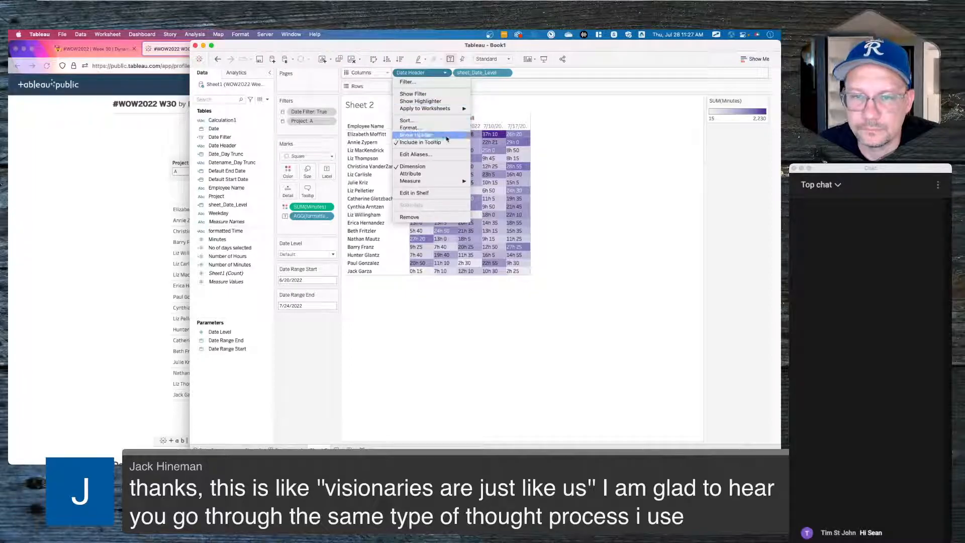
mouse_move(433, 182)
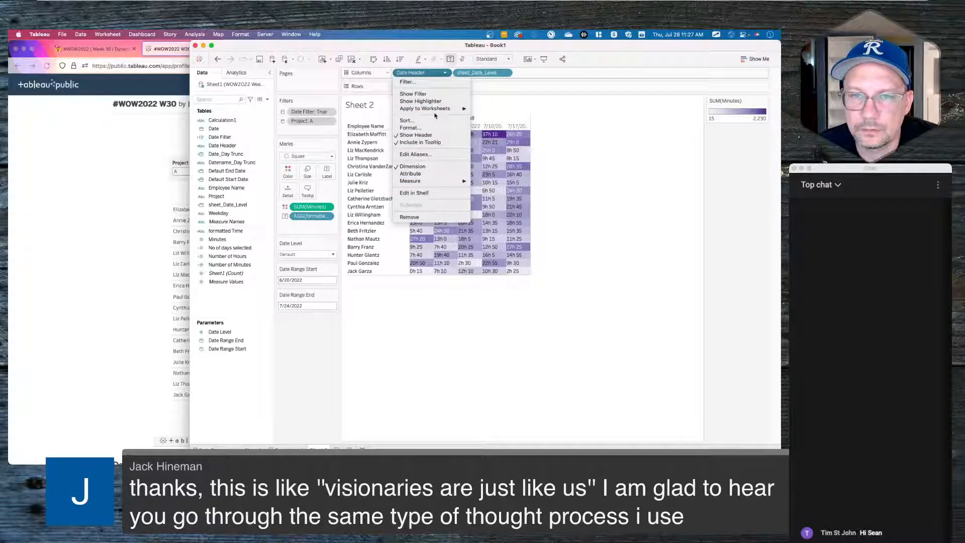
click(426, 74)
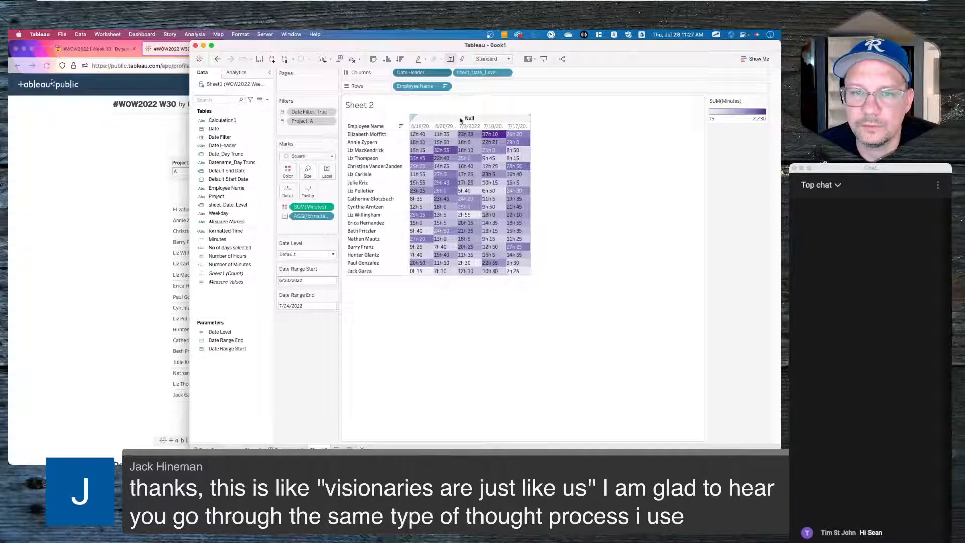
- Try the Date Level parameter at Day and Month, then return it to Default
click(307, 254)
click(294, 276)
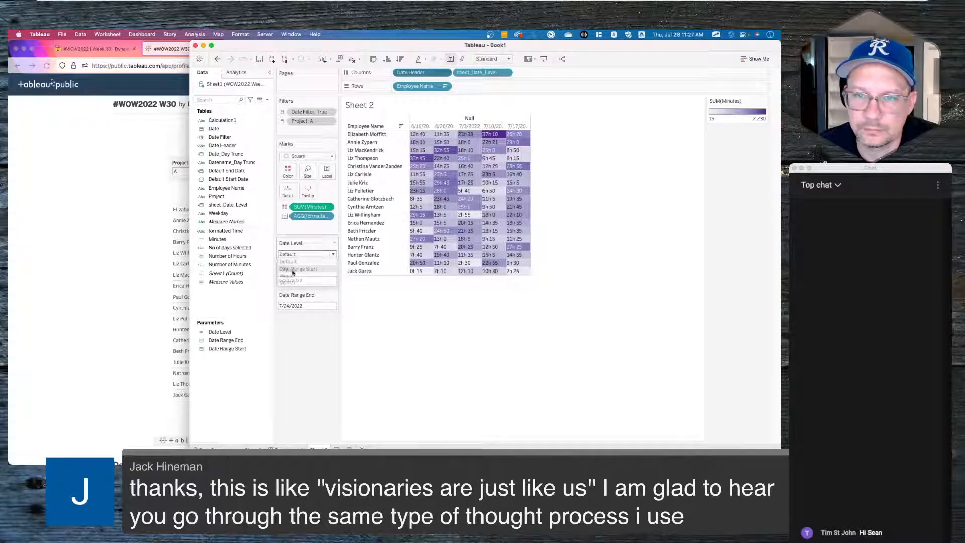
click(302, 254)
click(296, 282)
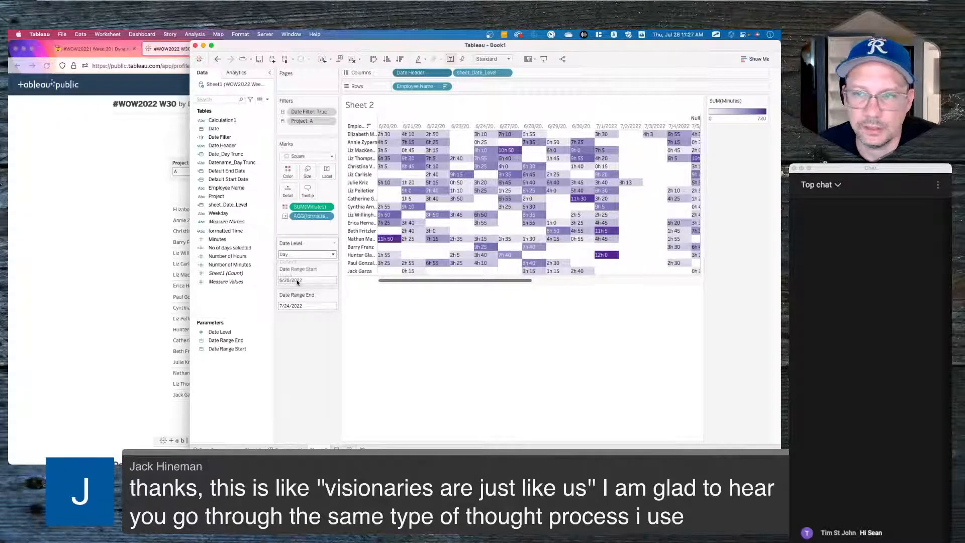
click(302, 254)
click(294, 262)
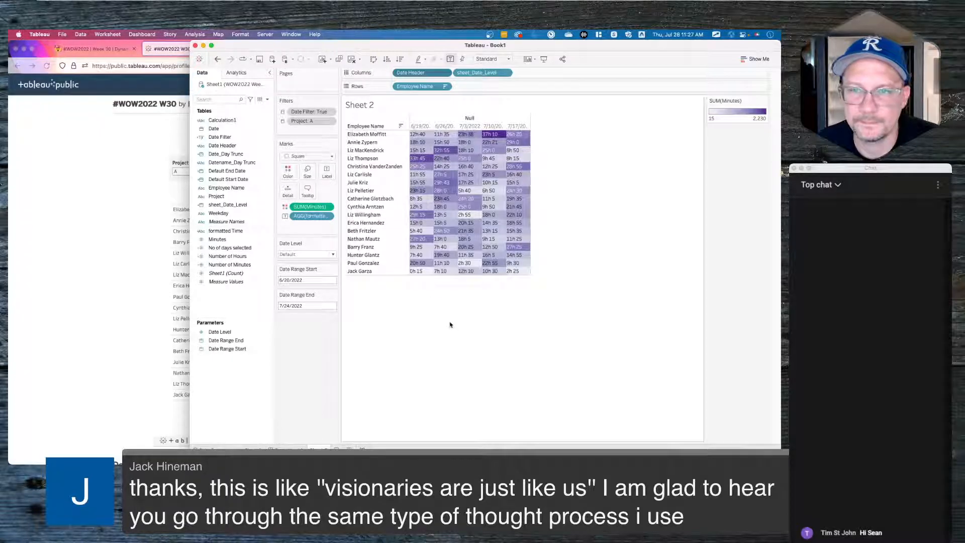
- Edit the Date Header formula, replacing date( with STR( and removing the extra parenthesis
click(229, 138)
right_click(229, 145)
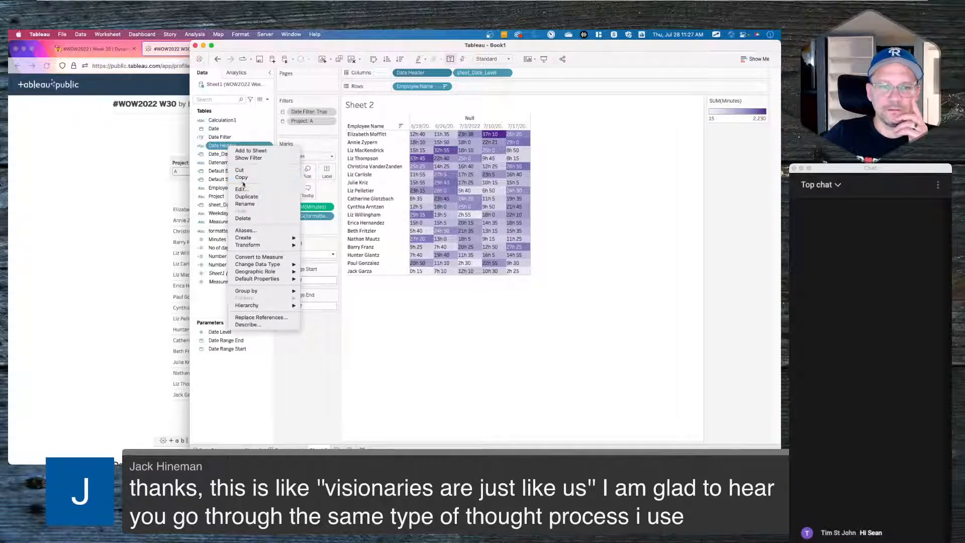
click(245, 191)
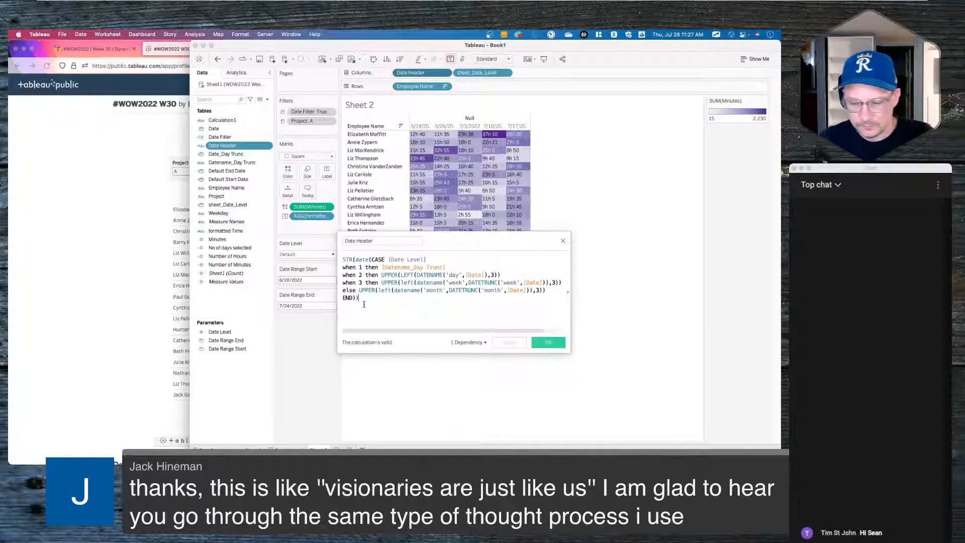
click(363, 260)
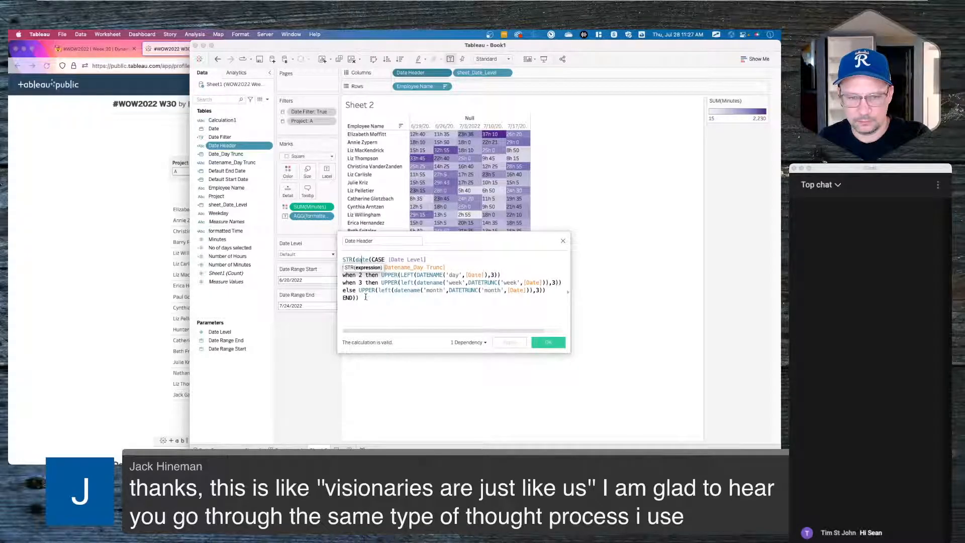
double_click(362, 259)
key(BackSpace)
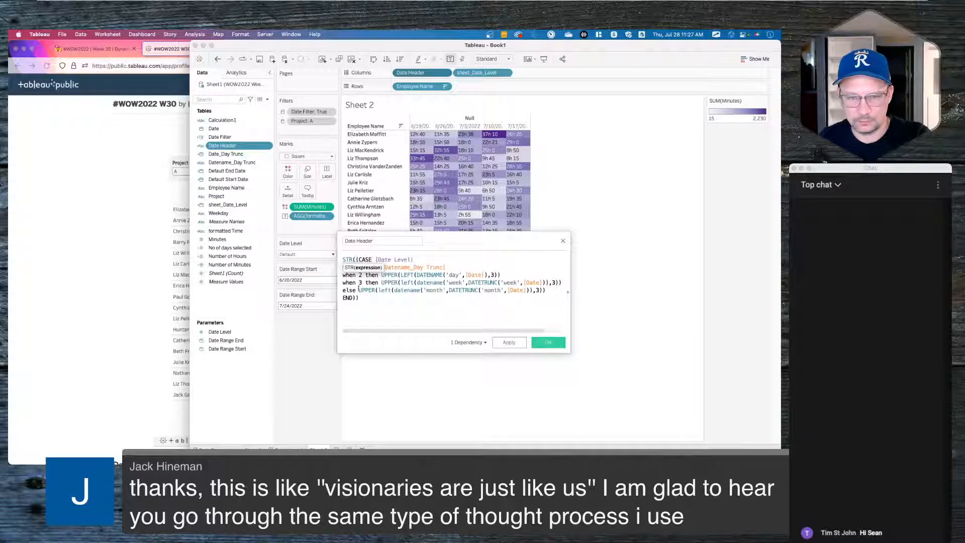
click(357, 298)
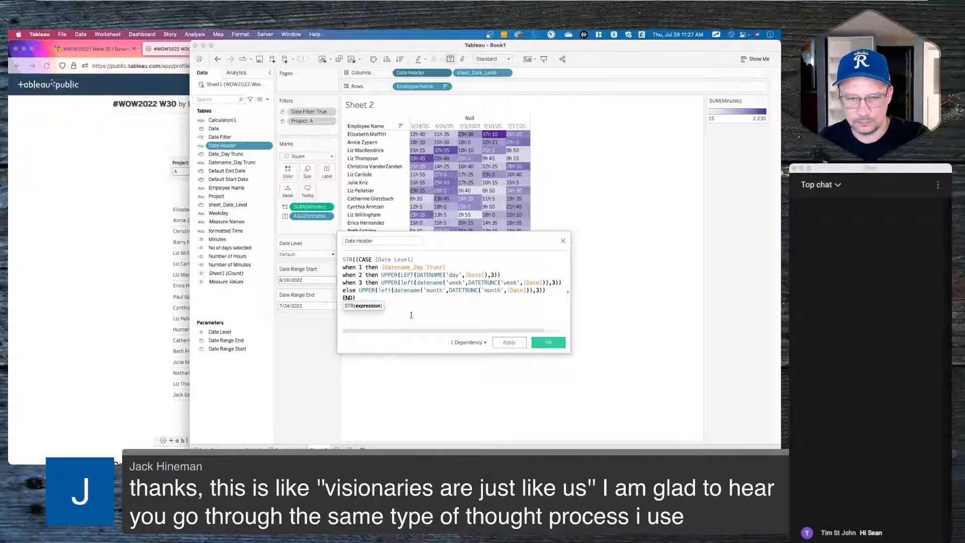
click(358, 259)
key(BackSpace)
click(393, 316)
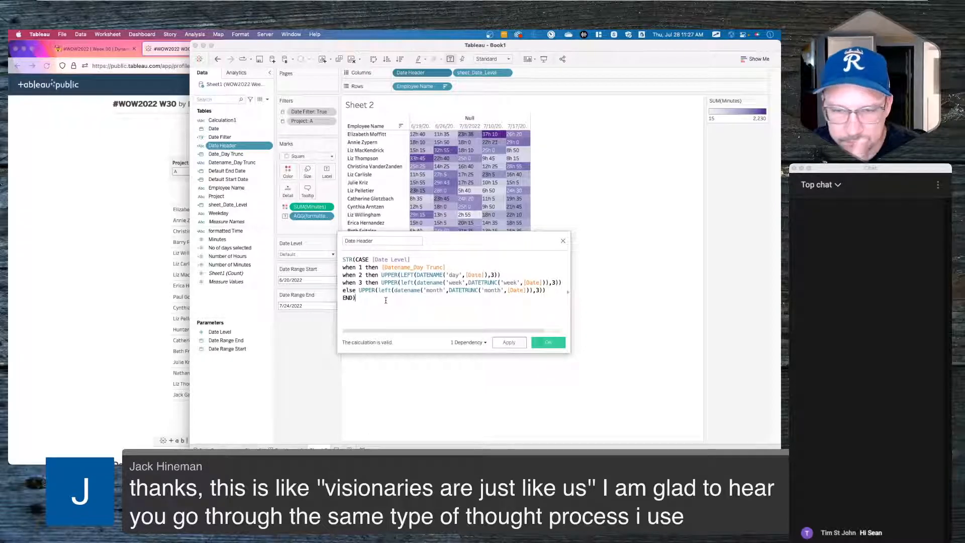
- Apply and save the STR version of the Date Header calculation
click(508, 342)
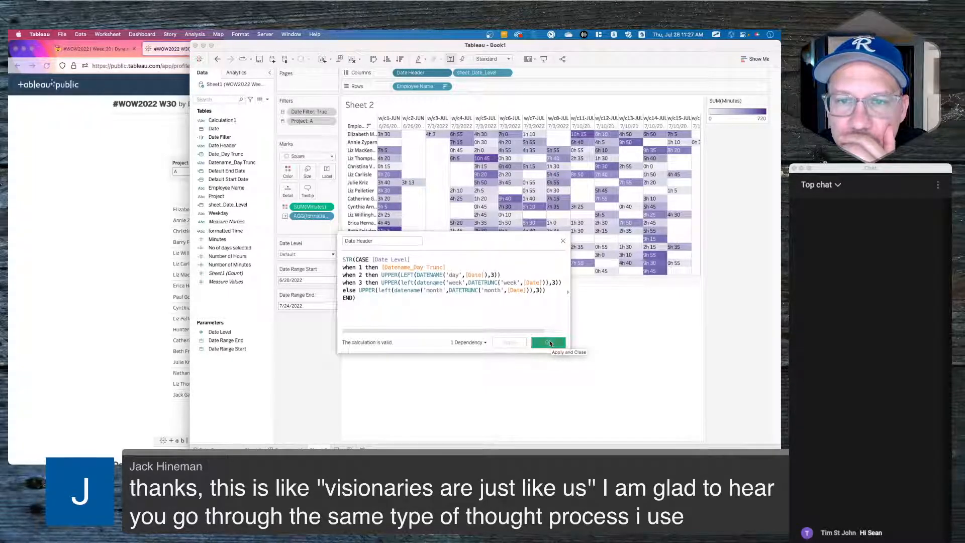
click(548, 342)
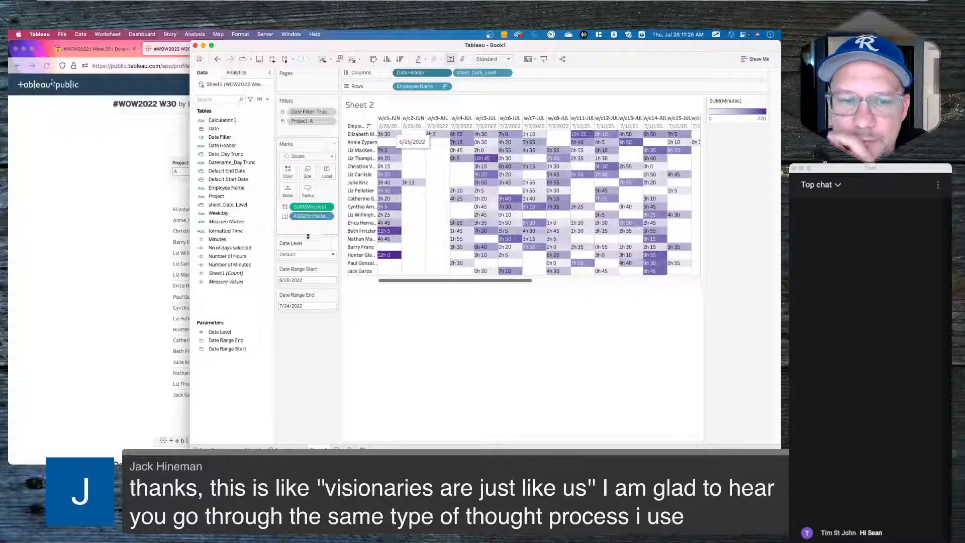
click(299, 254)
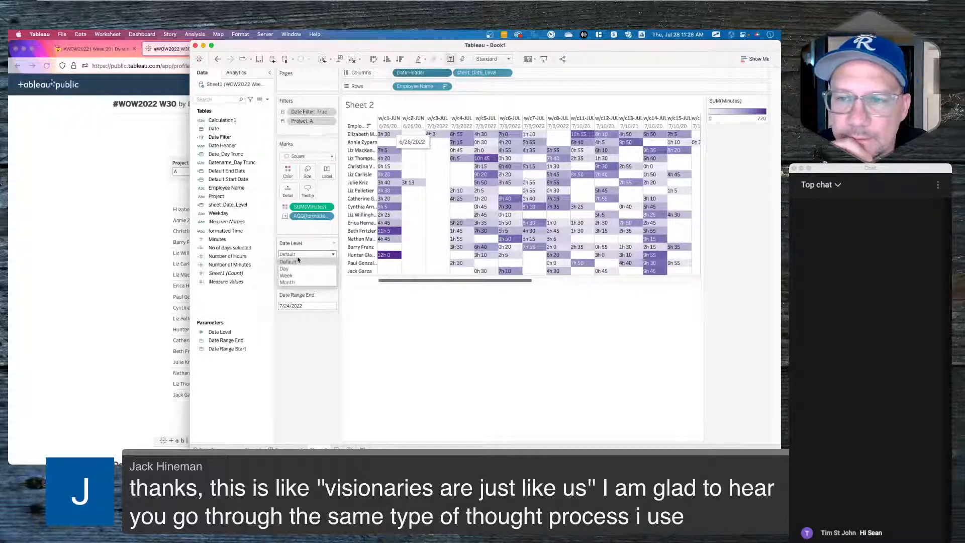
- Remove the Date Header pill from the heatmap's Columns
click(438, 280)
drag(517, 286, 479, 283)
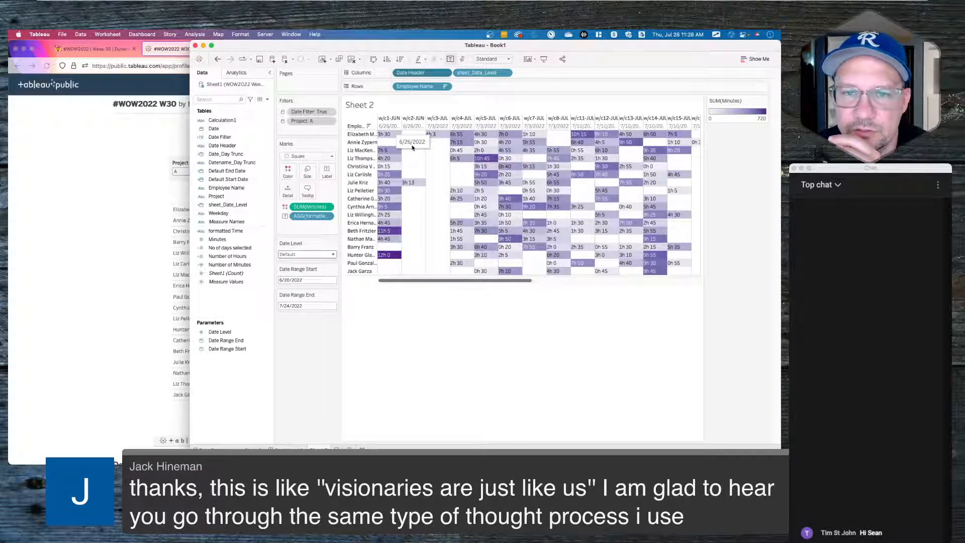
drag(417, 73, 401, 384)
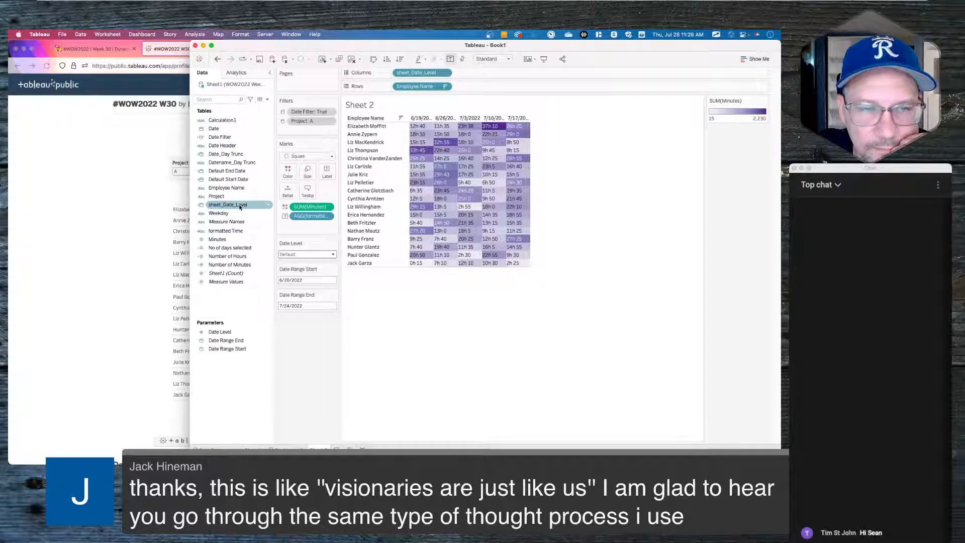
drag(225, 138, 301, 389)
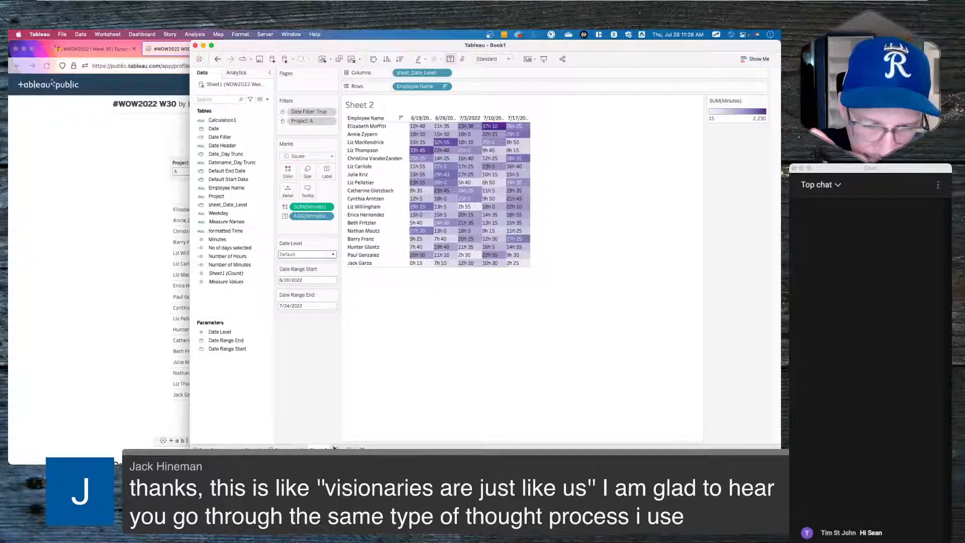
- Create Sheet 3 with YEAR(Date) on Rows
click(349, 449)
drag(214, 129, 422, 87)
click(445, 87)
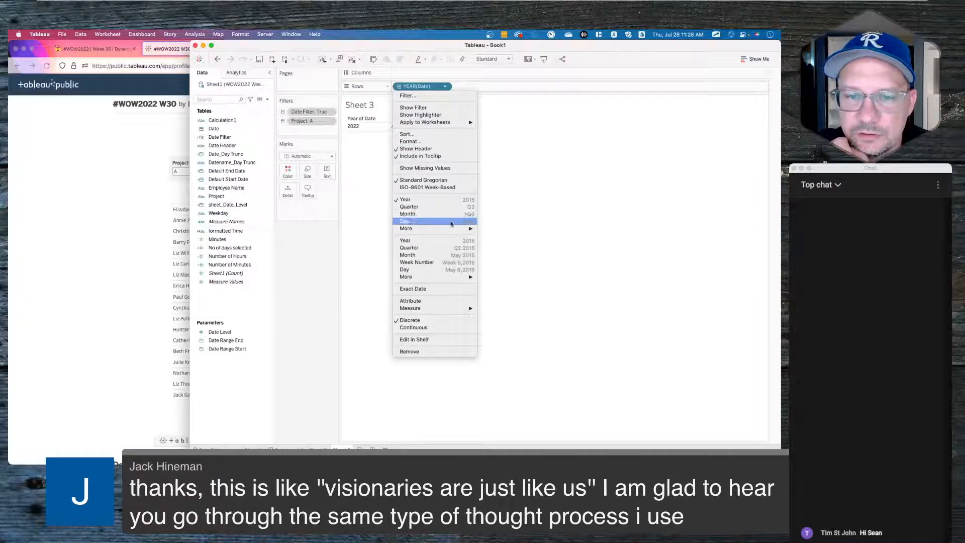
- Show Date and the added sheet_Date_Level on Rows as discrete exact dates
click(423, 289)
click(445, 86)
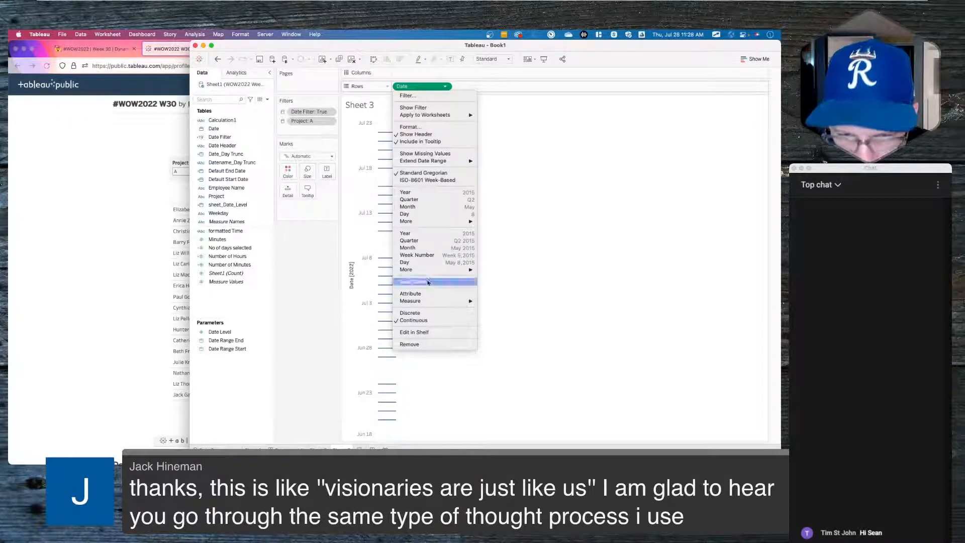
click(417, 314)
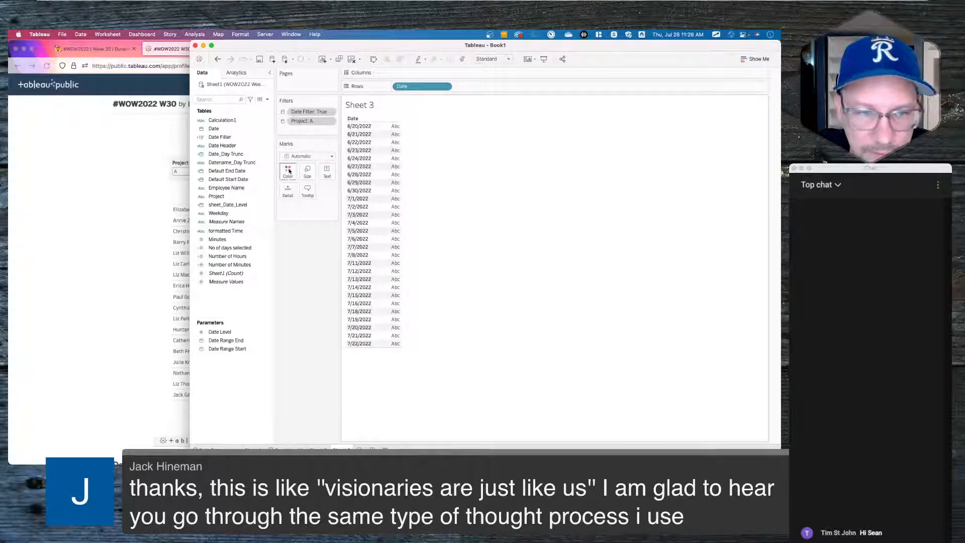
drag(227, 204, 482, 87)
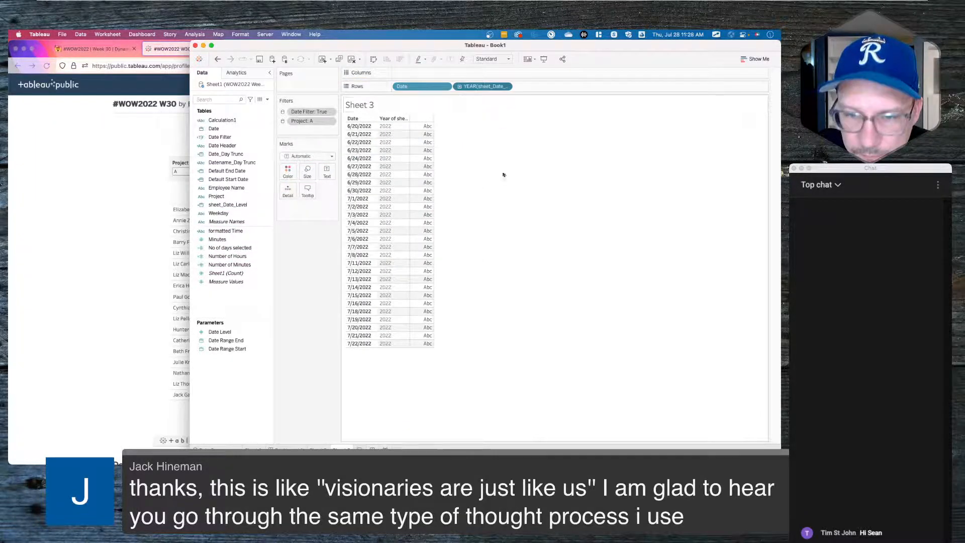
click(505, 87)
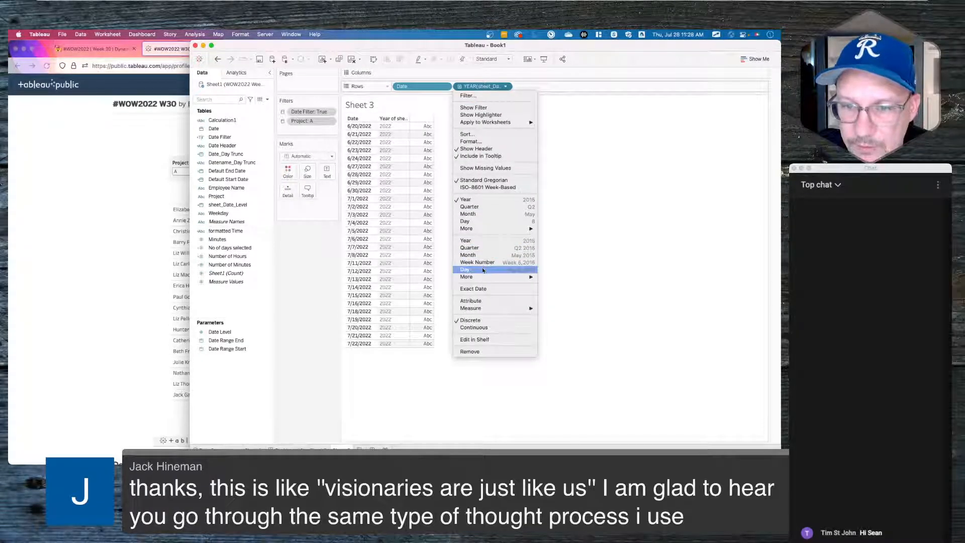
click(478, 288)
click(506, 86)
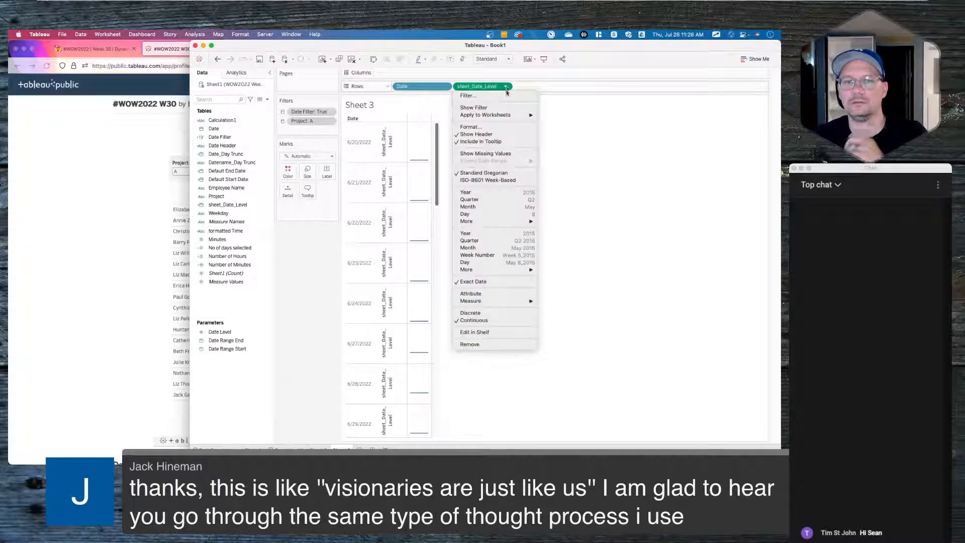
click(490, 312)
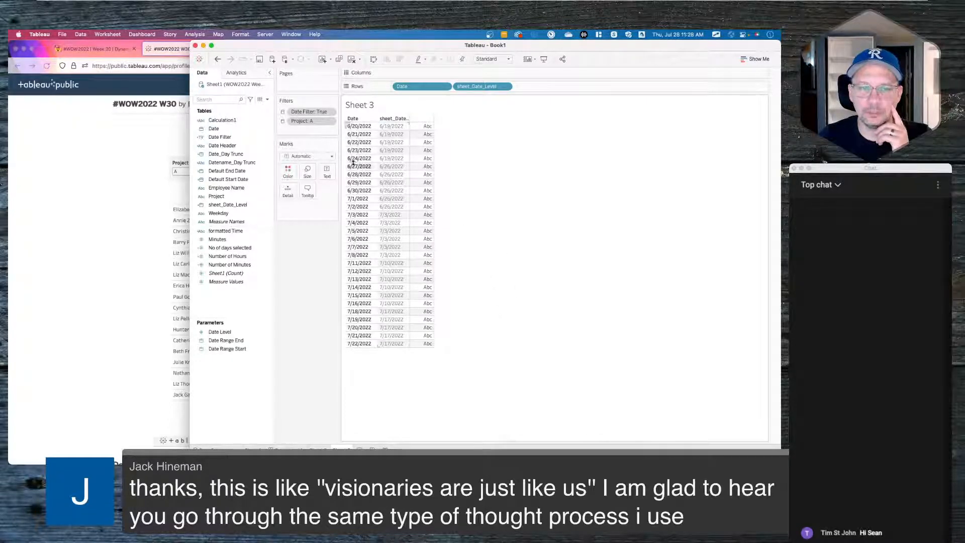
- Show the Date Level, Date Range Start and Date Range End parameter controls
click(237, 333)
right_click(236, 334)
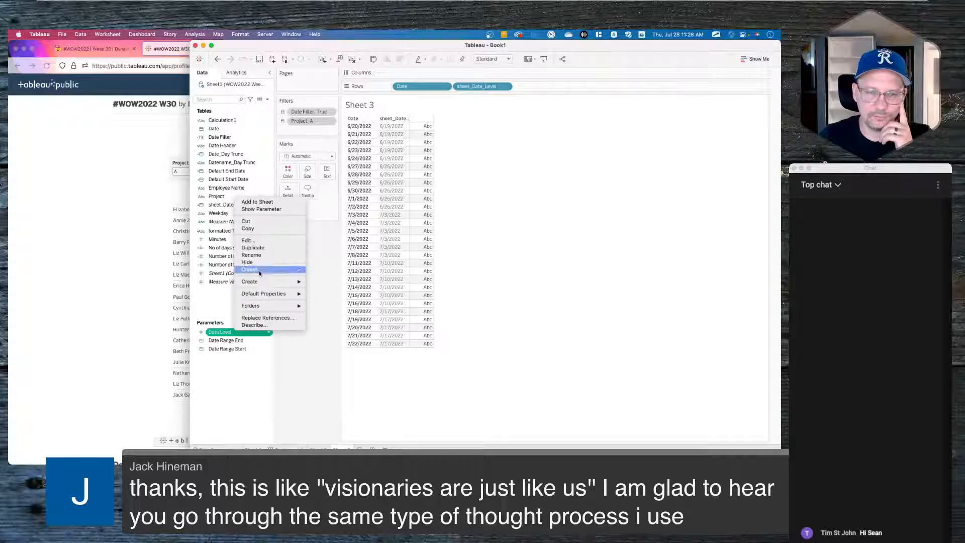
click(271, 210)
click(239, 340)
right_click(239, 340)
right_click(232, 350)
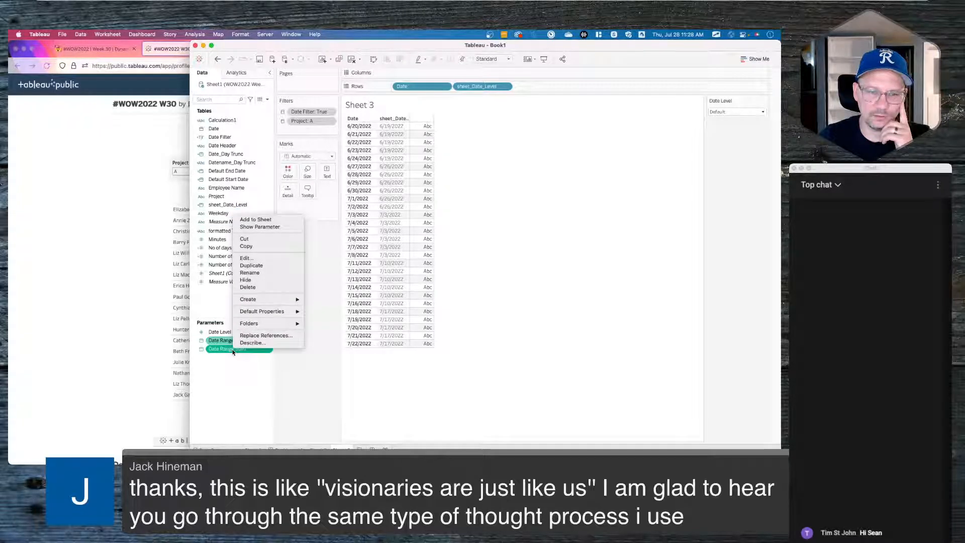
click(272, 228)
click(232, 341)
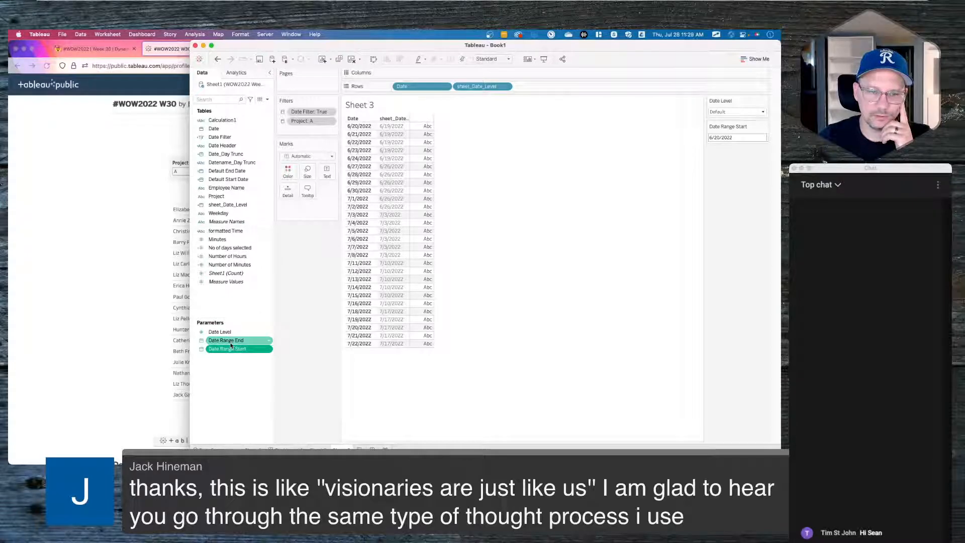
right_click(232, 341)
click(266, 220)
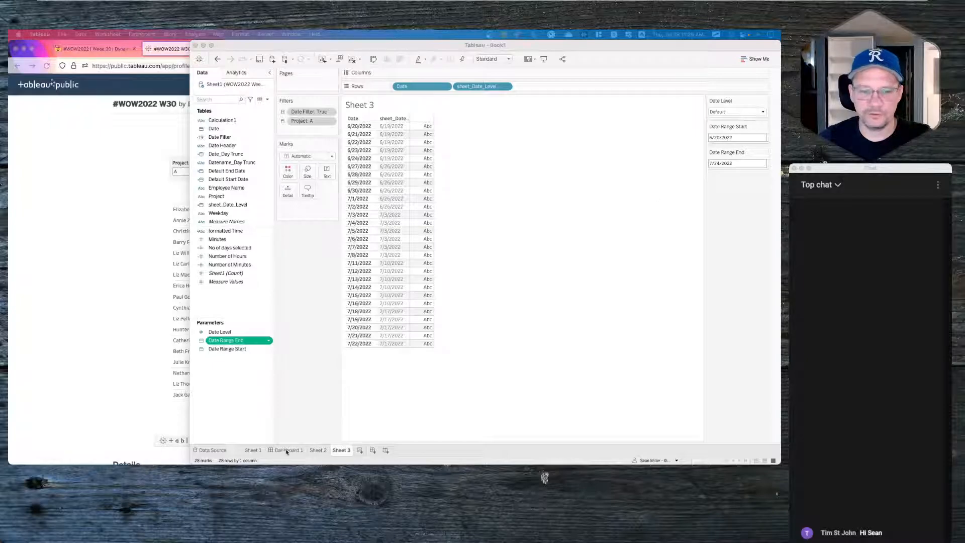
- Select several sheet_Date_Level values, including the 7/10 week, to inspect them
click(199, 462)
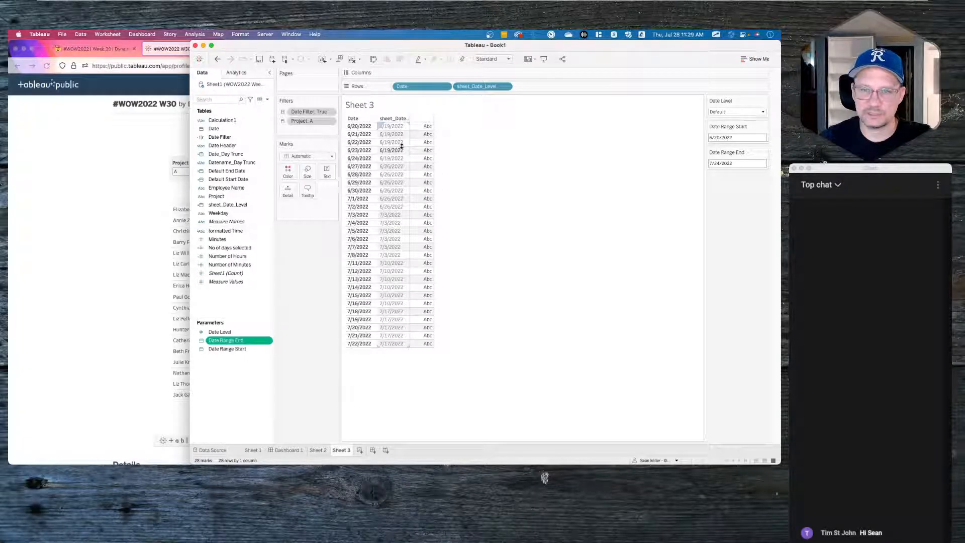
click(400, 182)
click(397, 223)
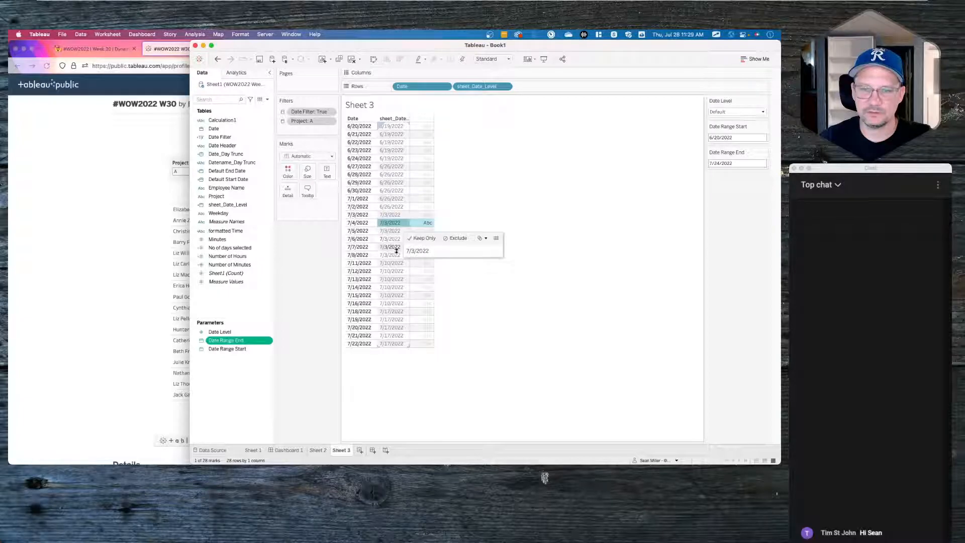
click(395, 271)
- Add Date Header as table text and widen its column to show labels like w/c20-JUN
click(469, 226)
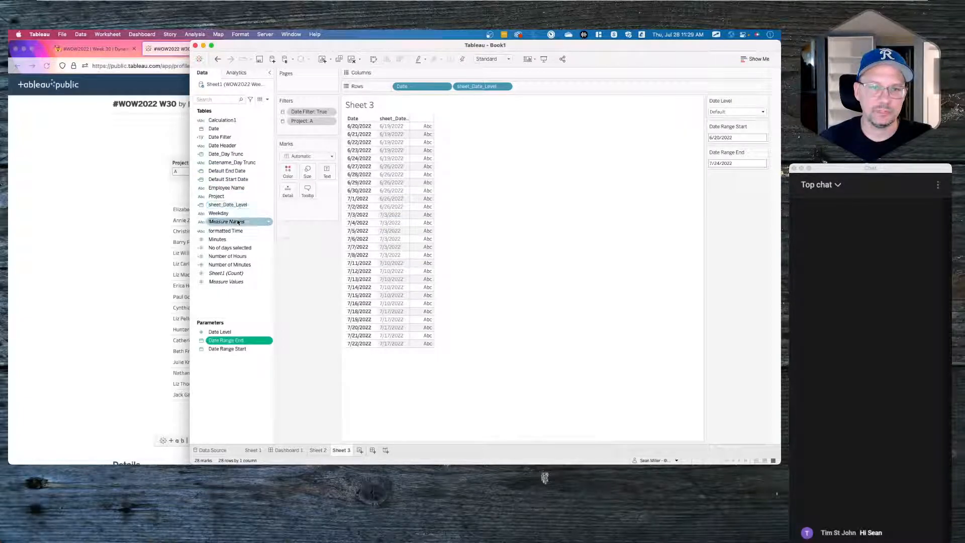
drag(231, 148, 325, 171)
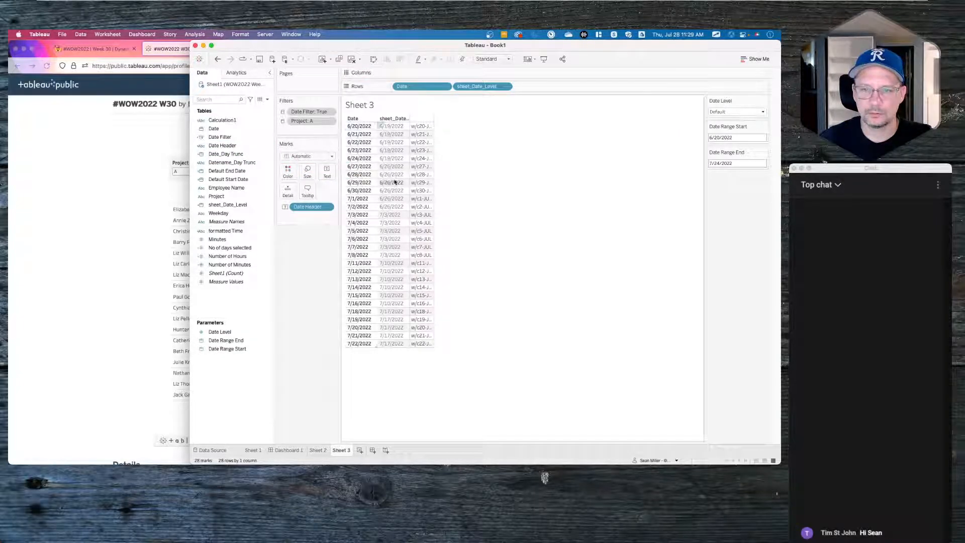
drag(434, 185, 485, 172)
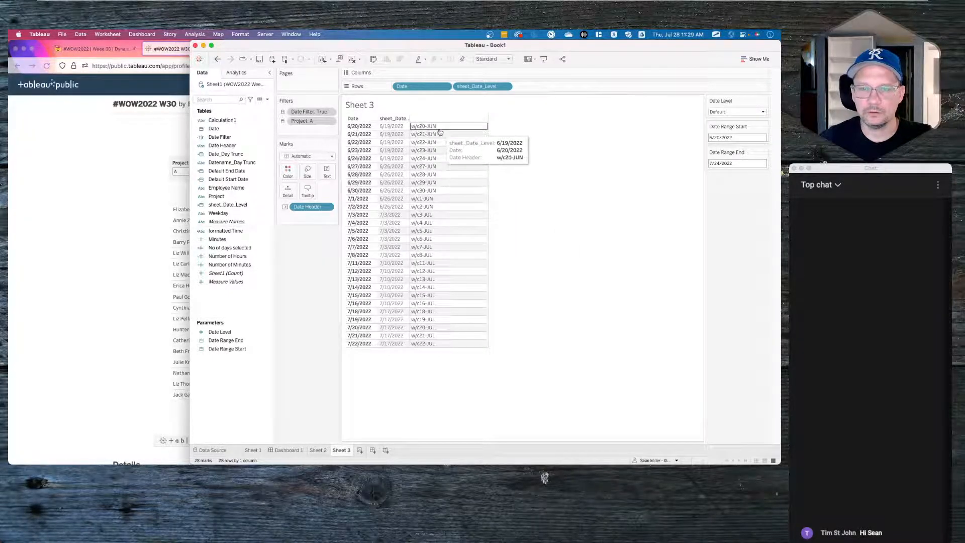
- Open the Datename_Day Trunc calculation to review its formula
right_click(242, 145)
click(234, 147)
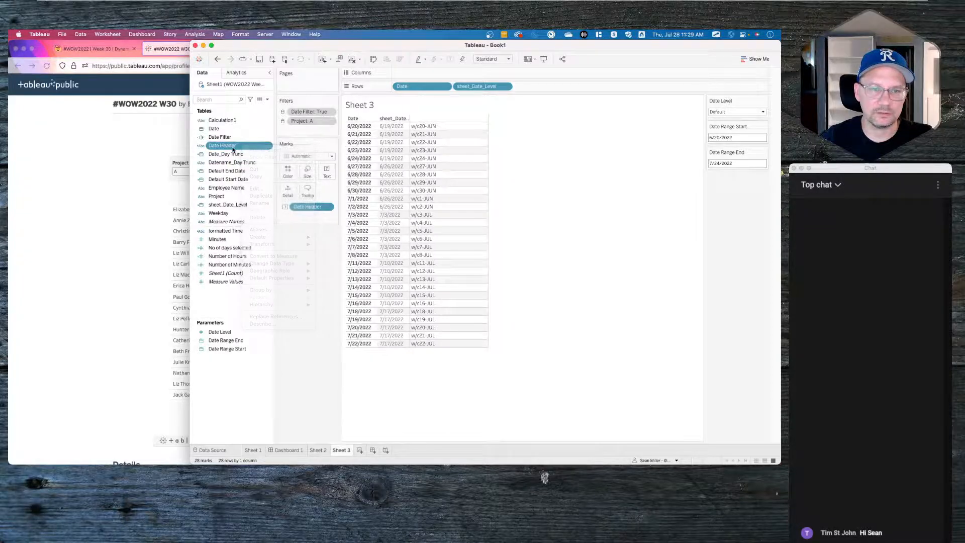
right_click(240, 168)
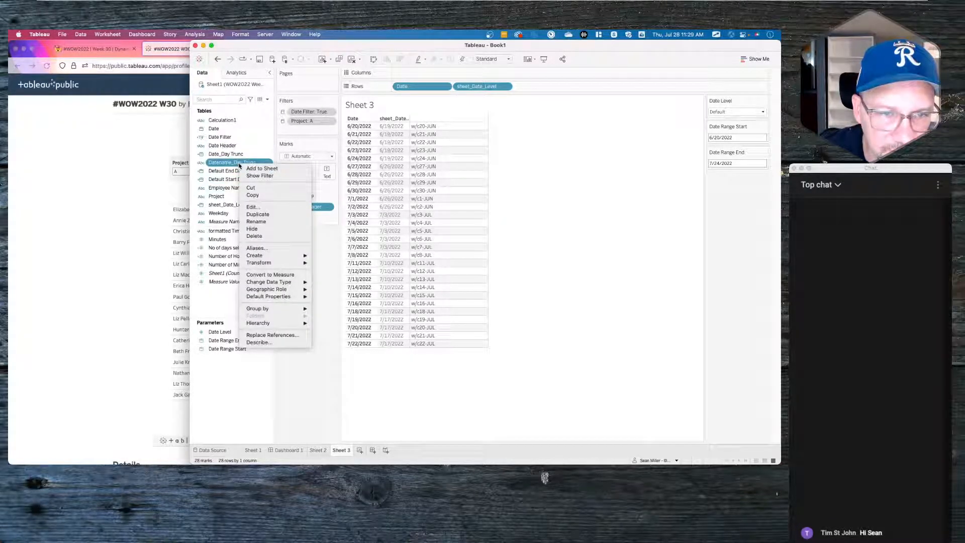
click(257, 207)
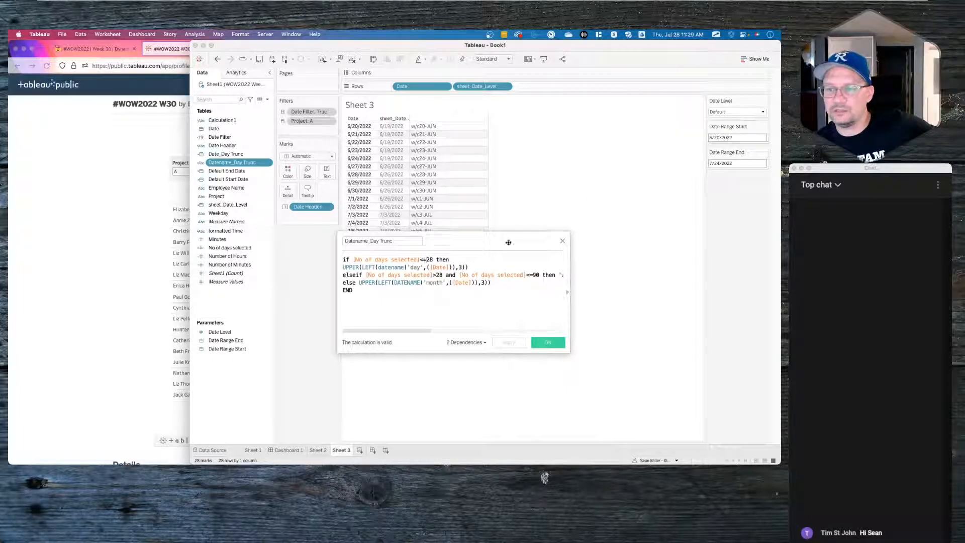
click(714, 163)
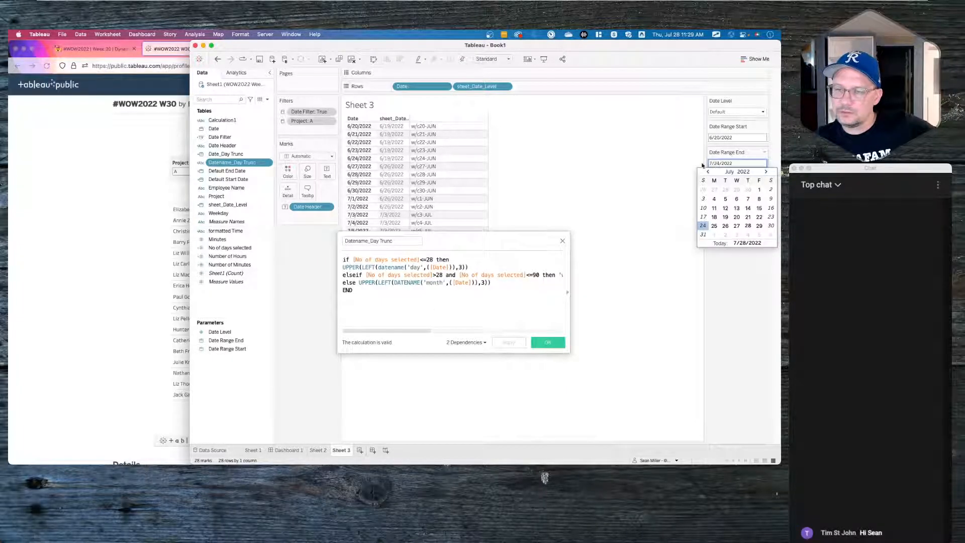
click(643, 169)
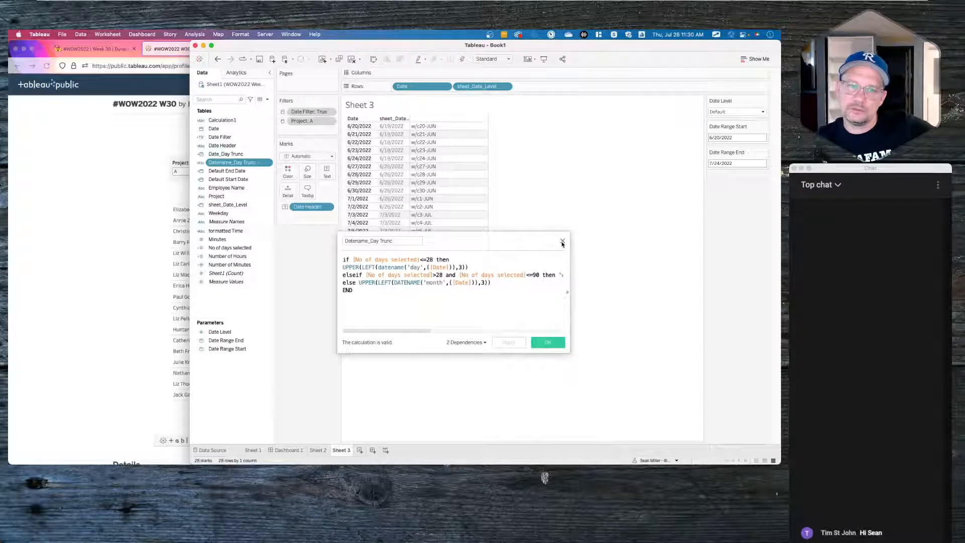
- Open the Date_Day Trunc formula for review; remove Date from Rows, then undo
click(232, 154)
right_click(241, 156)
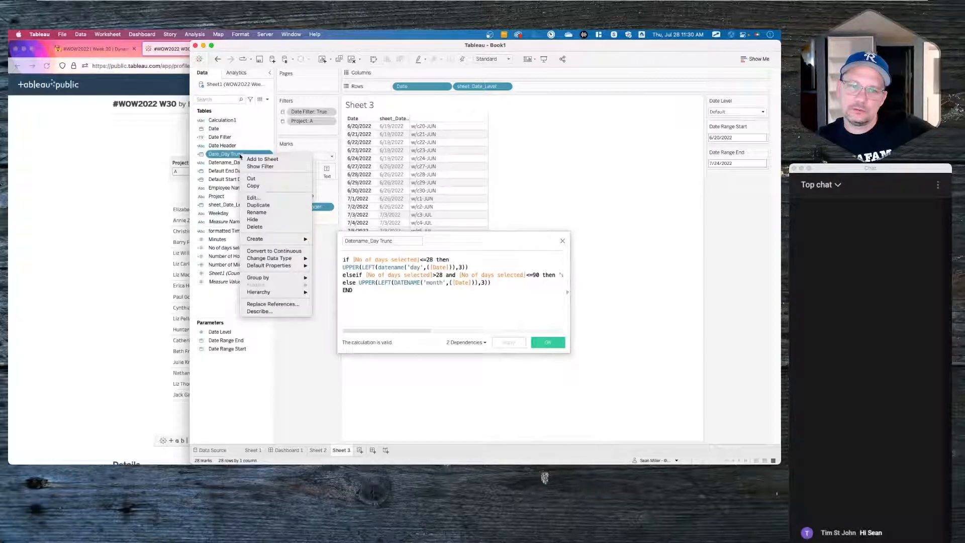
click(251, 197)
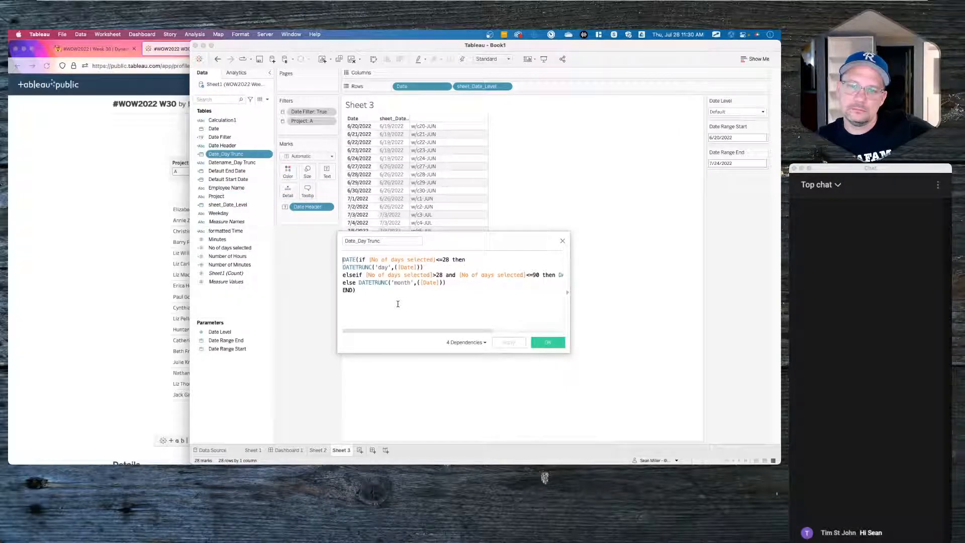
click(378, 260)
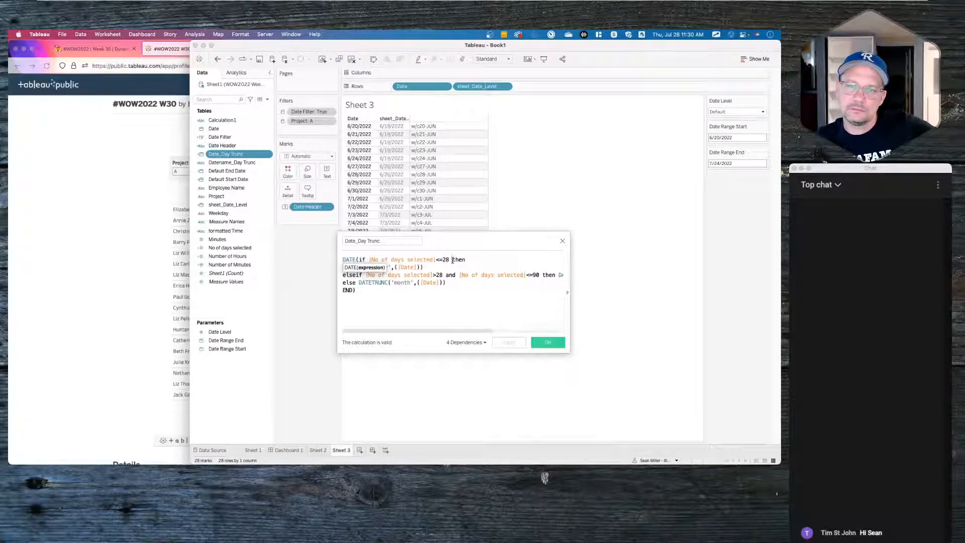
drag(421, 86, 313, 273)
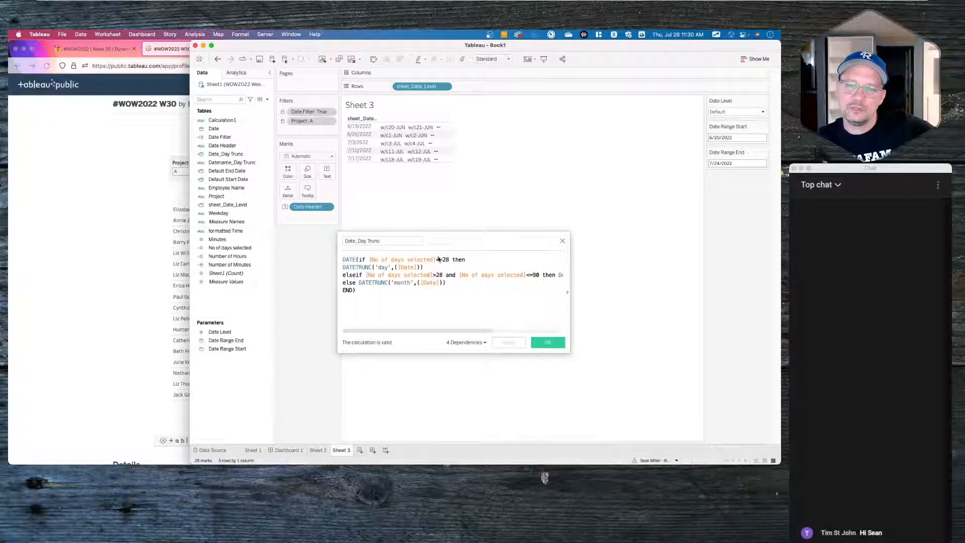
click(456, 260)
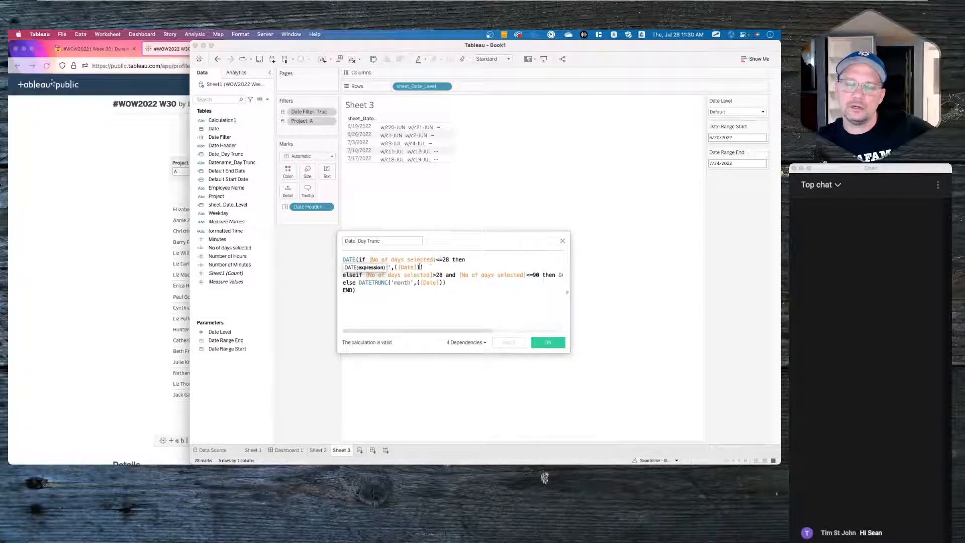
click(244, 138)
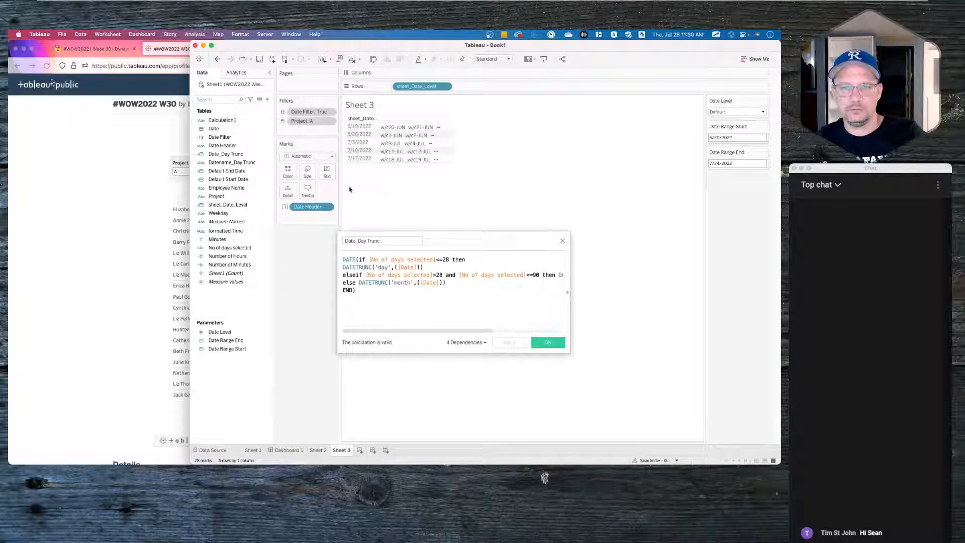
click(218, 58)
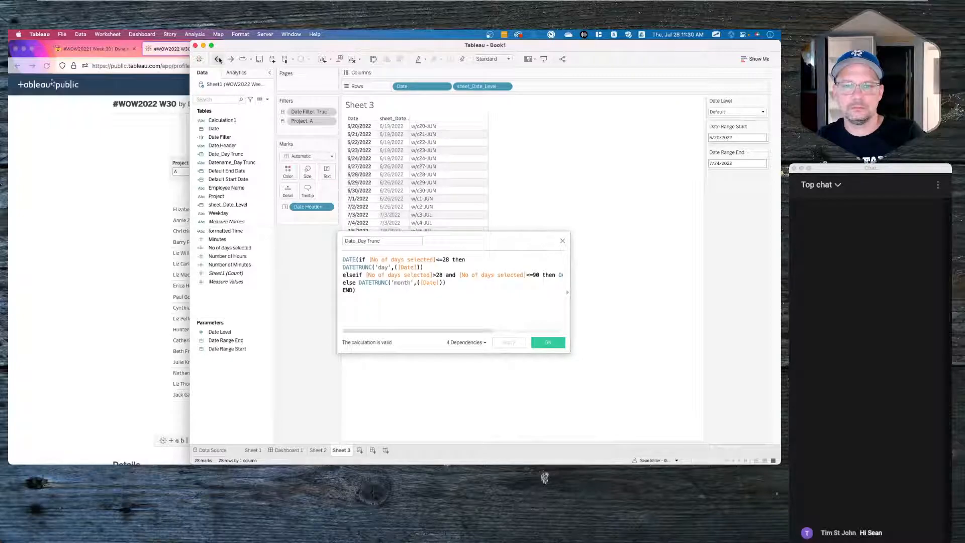
- Review the DATENAME function in the Datename_Day Trunc calculation
right_click(233, 163)
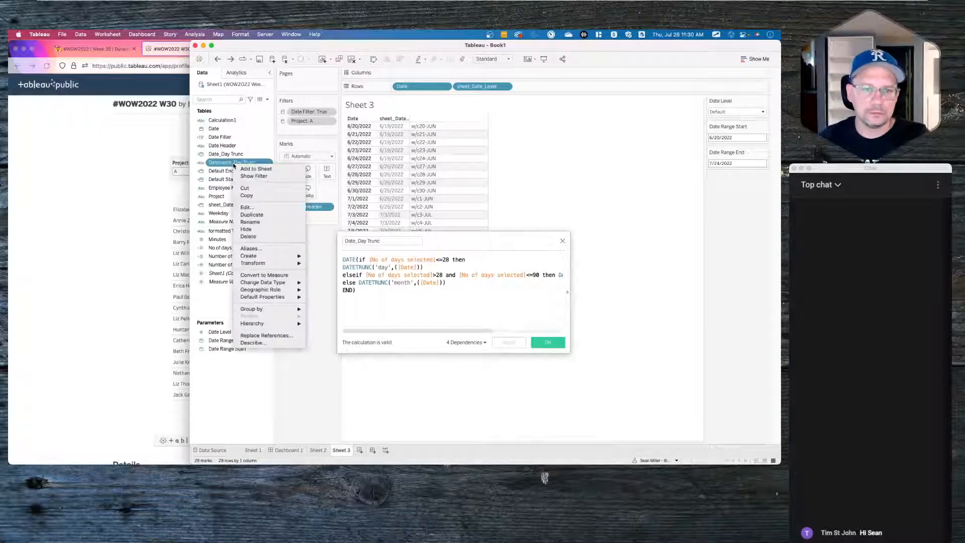
click(247, 207)
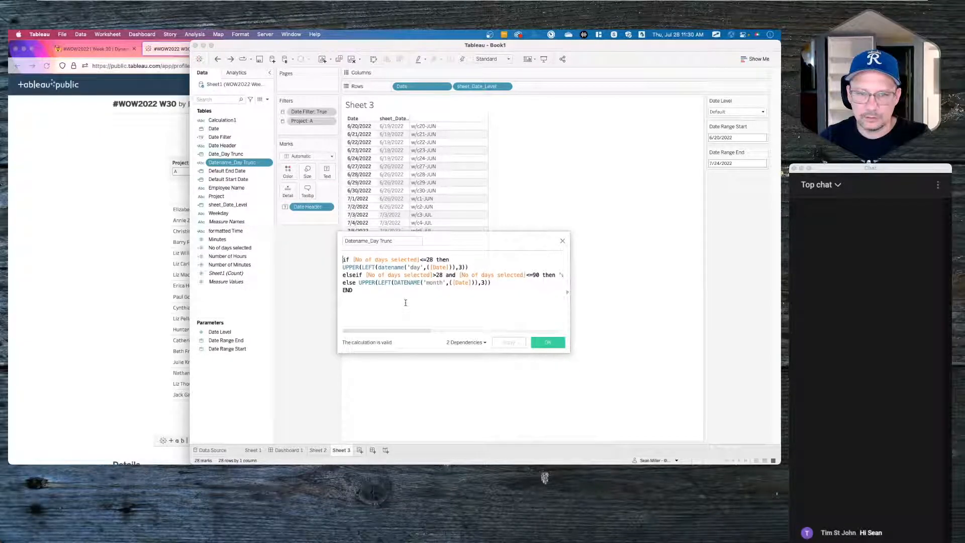
click(417, 267)
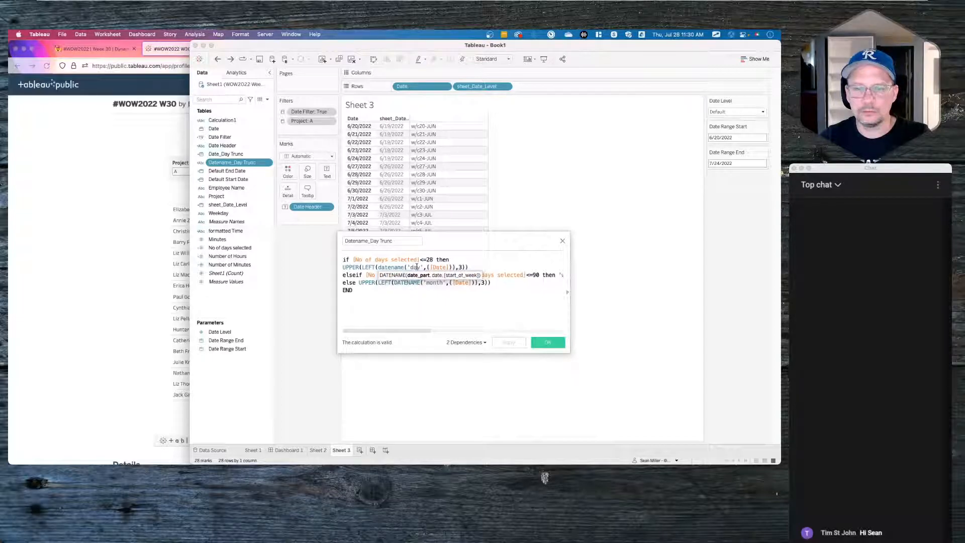
click(484, 267)
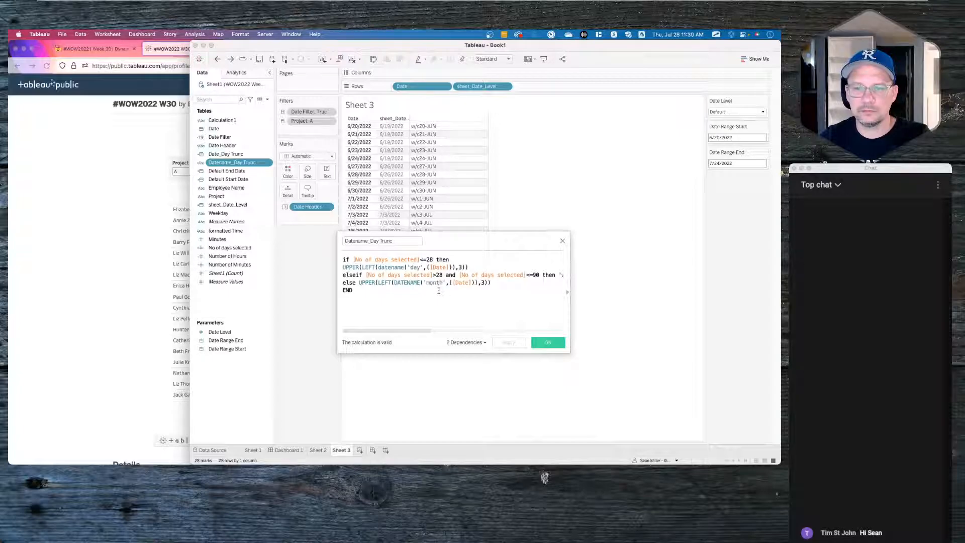
drag(497, 252, 491, 340)
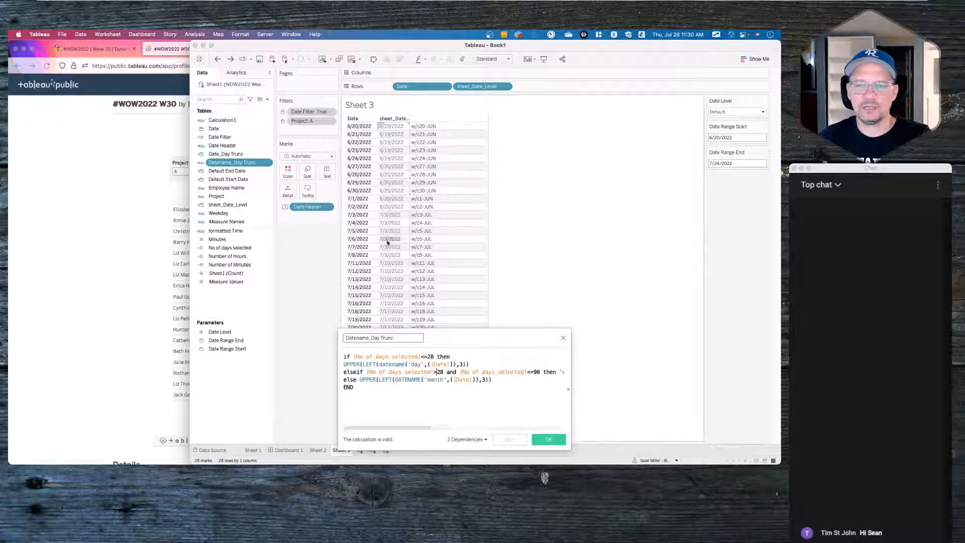
- Remove the +1 from the No of days selected calculation and save it
right_click(229, 250)
click(242, 288)
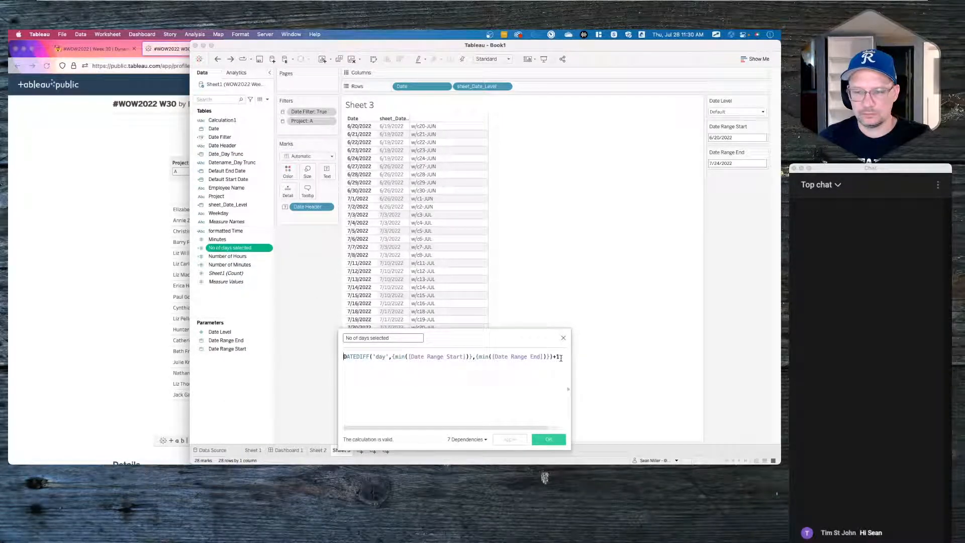
key(BackSpace)
key(BackSpace)
click(517, 440)
click(541, 440)
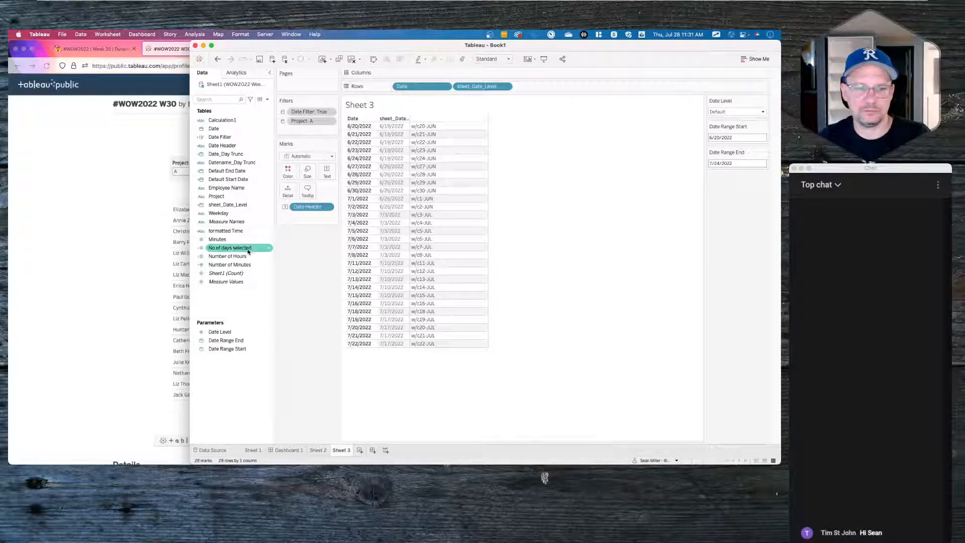
drag(248, 252, 301, 285)
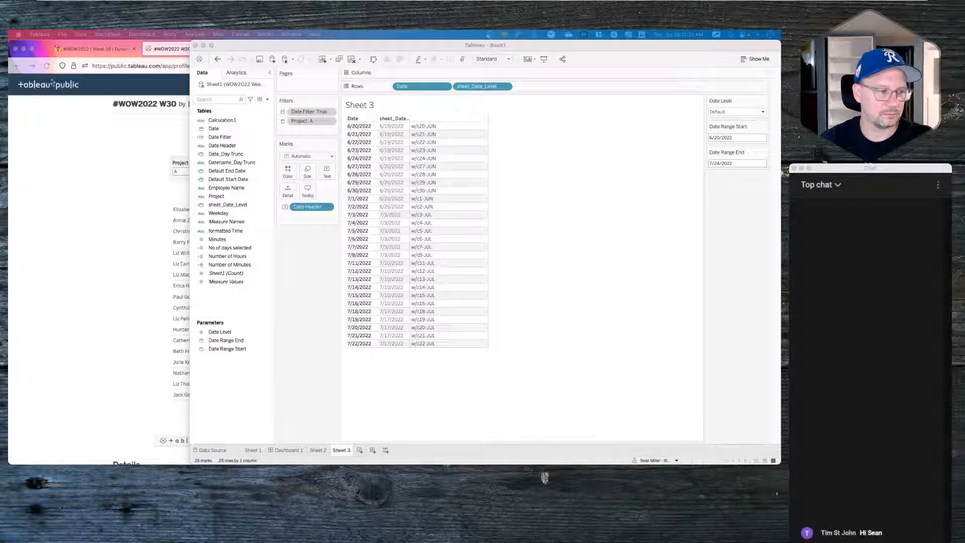
click(230, 146)
- Open the Date Header calculation for editing
right_click(229, 145)
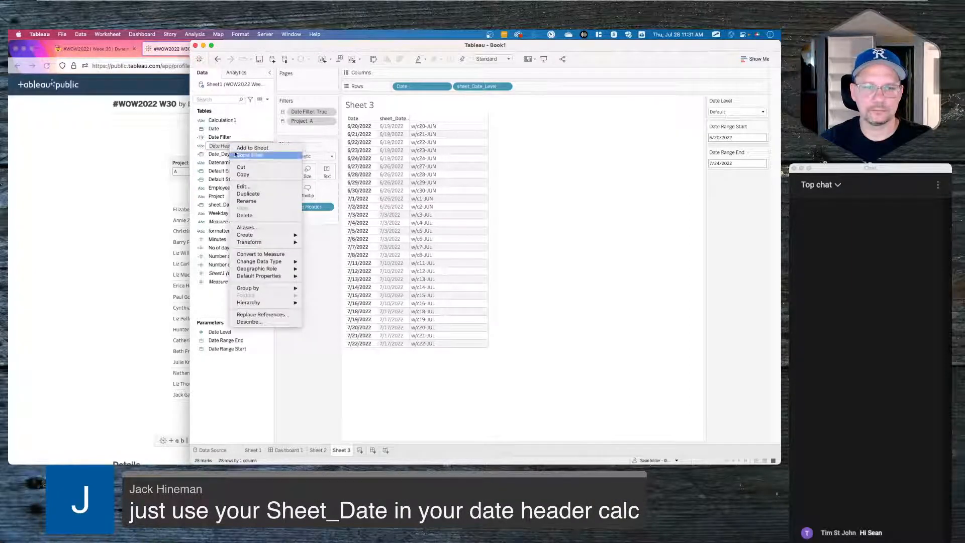
click(246, 185)
right_click(227, 146)
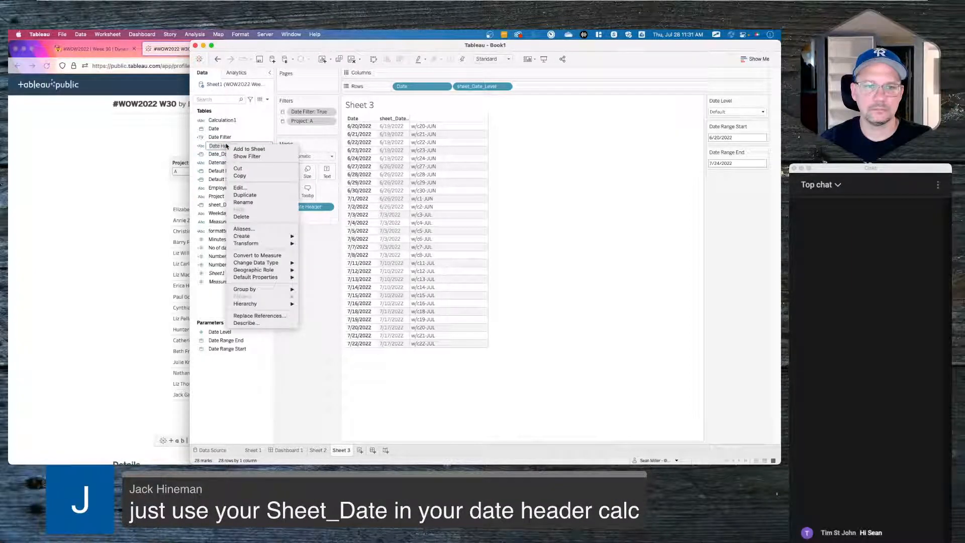
click(225, 172)
click(224, 146)
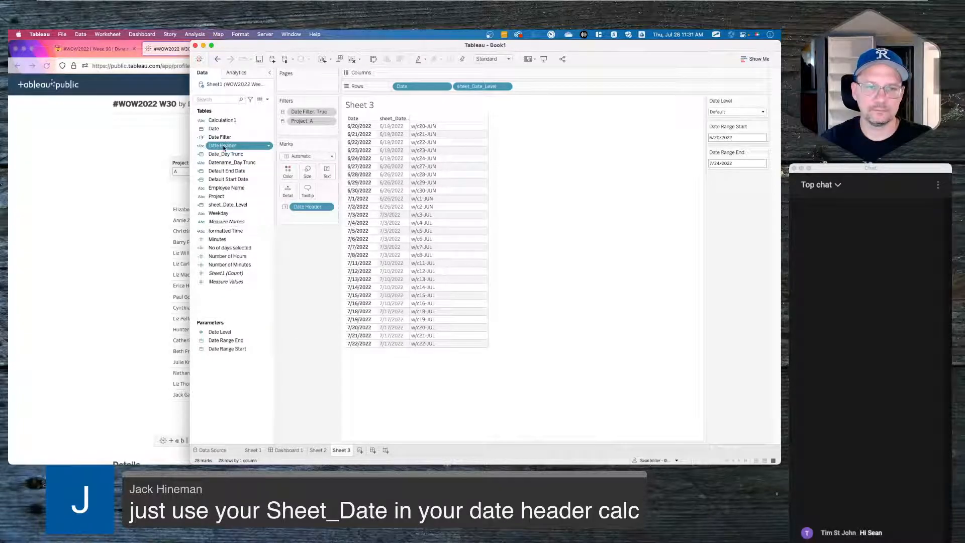
right_click(224, 146)
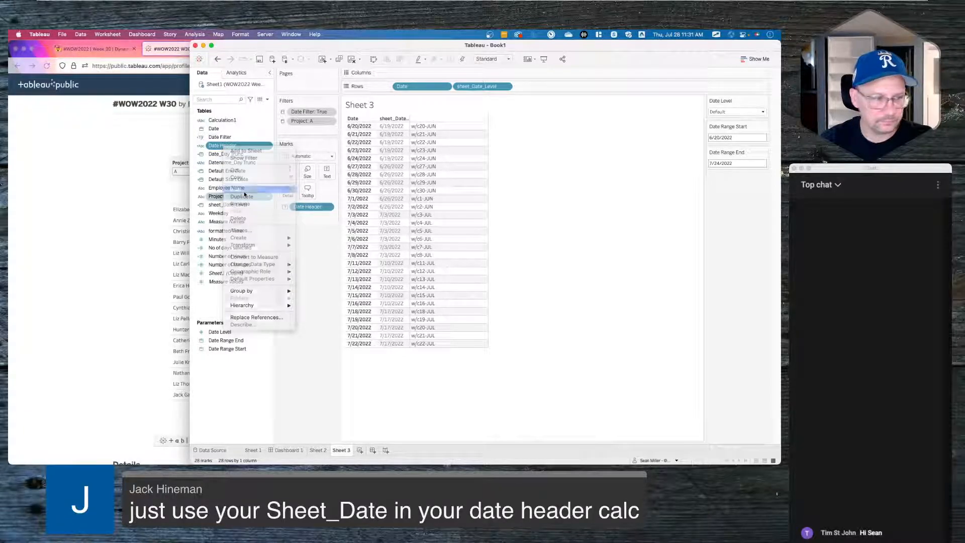
click(238, 189)
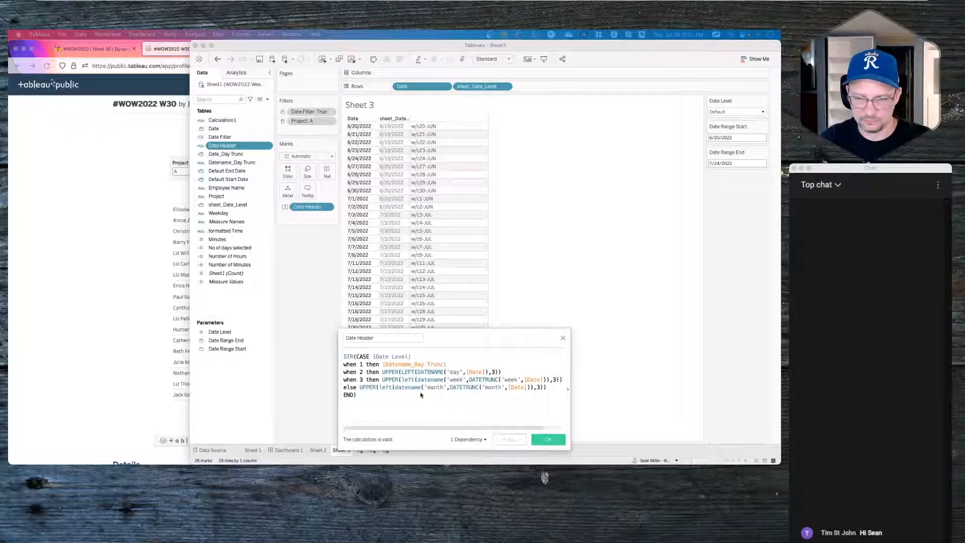
- Replace [Date] with [sheet_Date_Level] in the day, week and month branches, then save
double_click(480, 373)
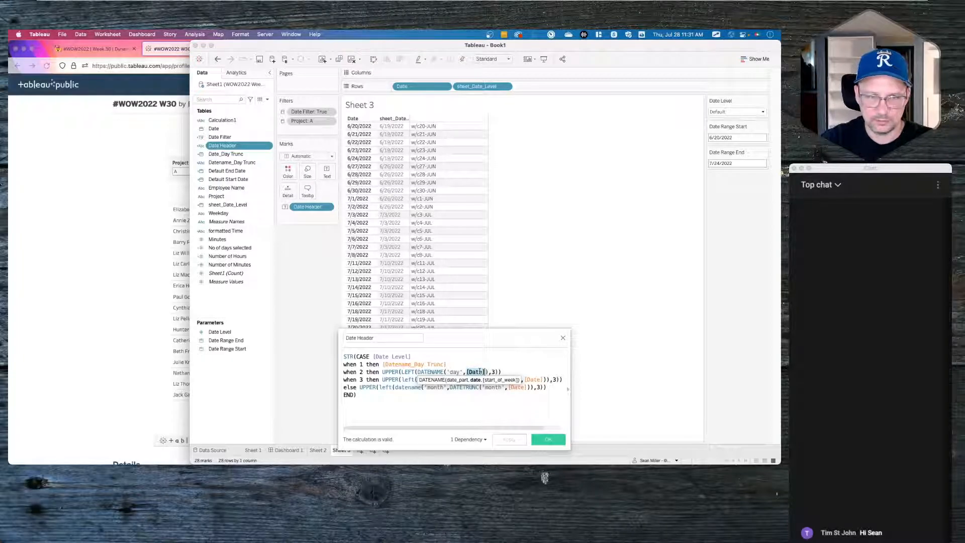
text(sh)
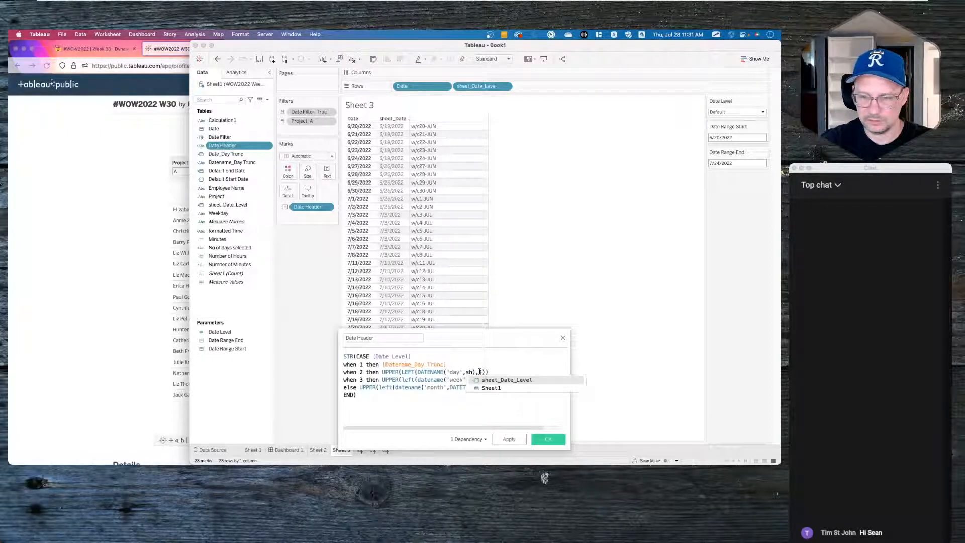
key(Return)
double_click(480, 372)
key(ctrl+c)
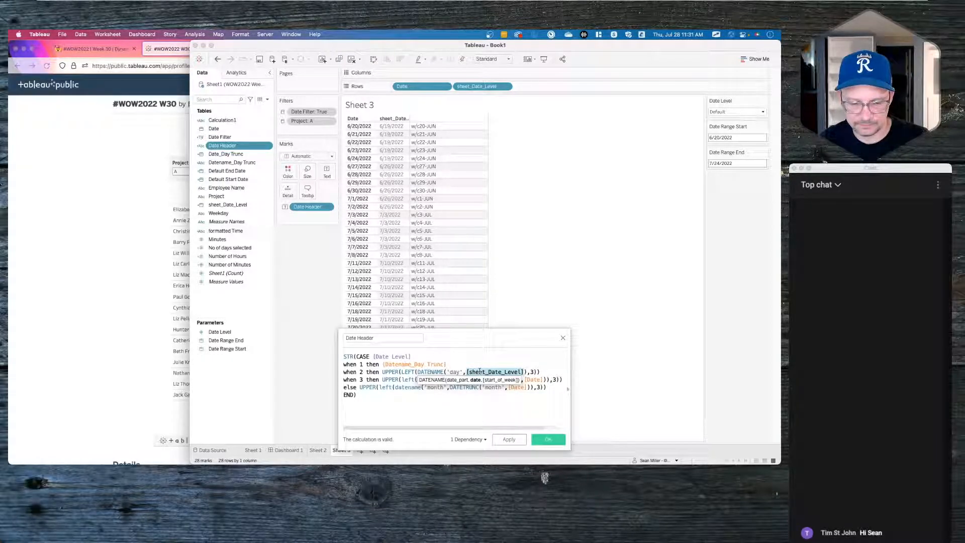
click(494, 397)
double_click(533, 379)
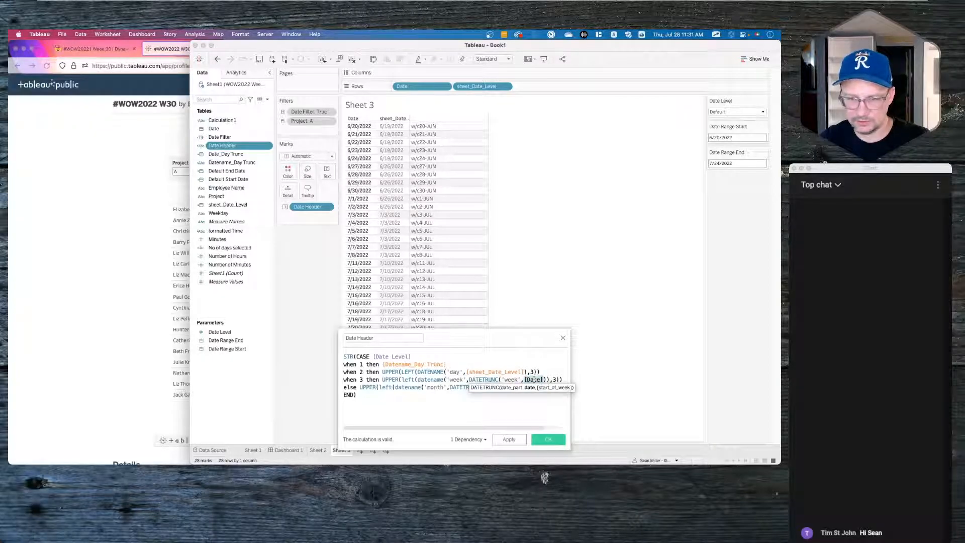
key(ctrl+v)
double_click(517, 387)
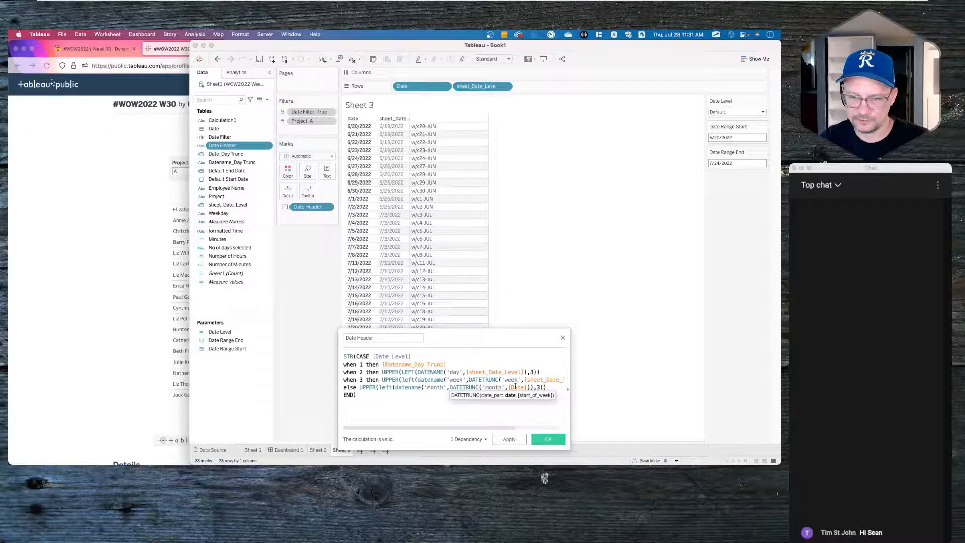
key(ctrl+v)
click(477, 411)
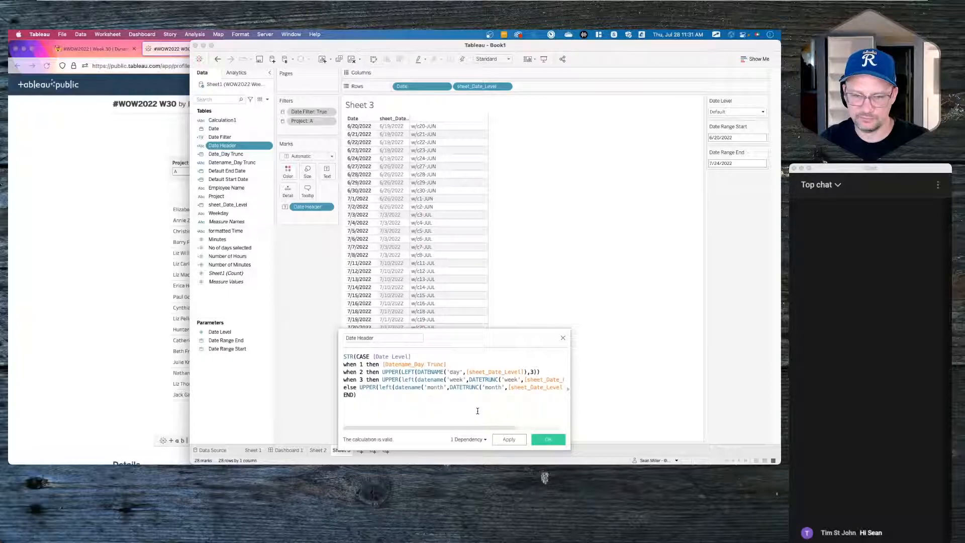
click(549, 440)
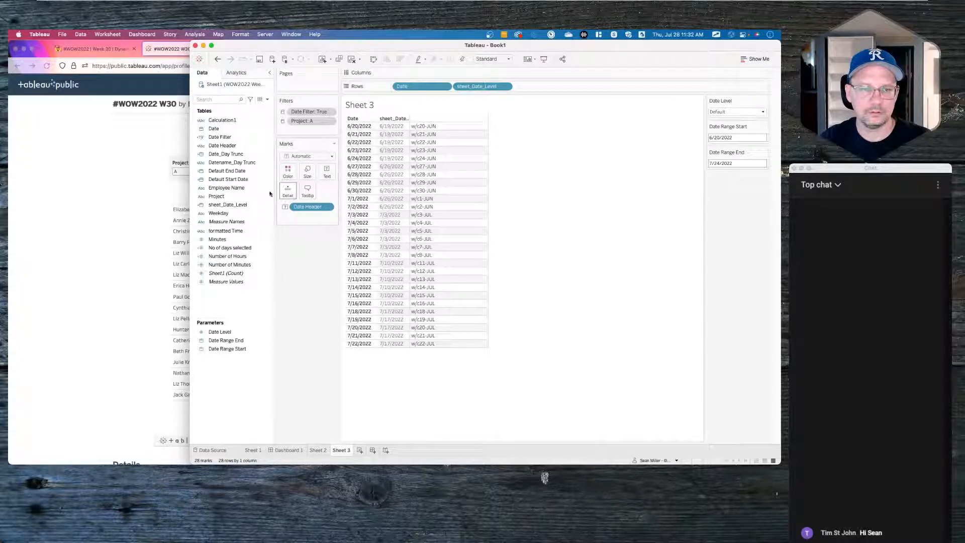
- Swap [Date] for [sheet_Date_Level] in Datename_Day Trunc's day, week and month branches and apply
right_click(243, 163)
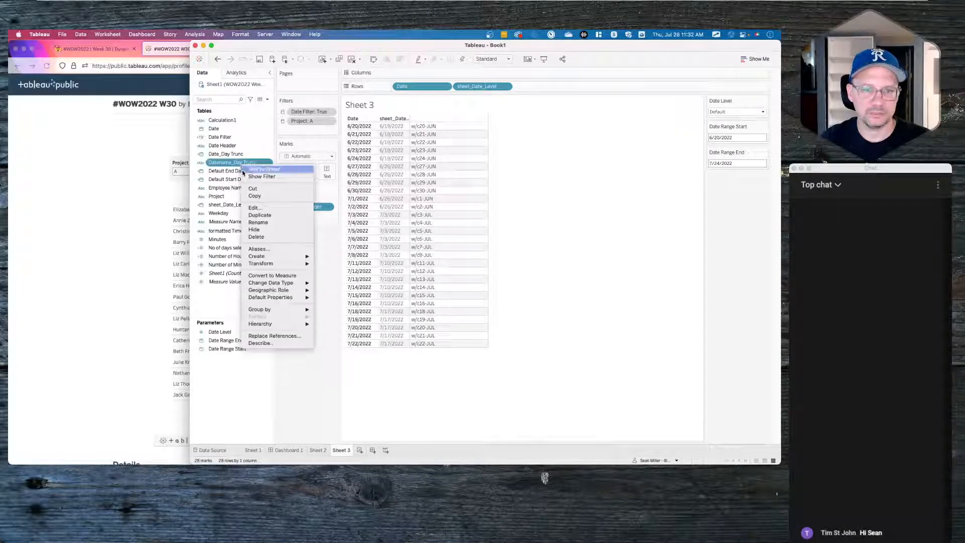
click(255, 208)
double_click(445, 366)
key(cmd+v)
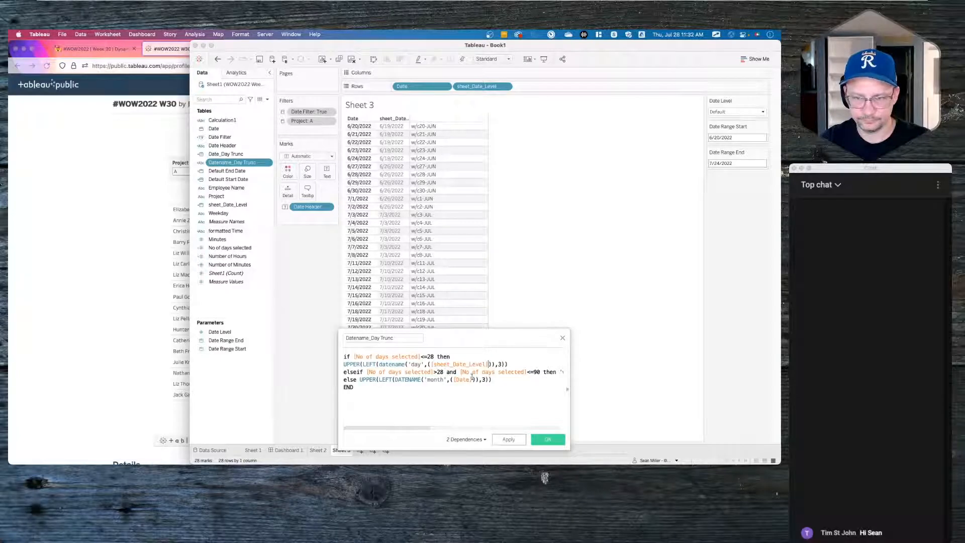
drag(406, 431, 535, 428)
click(514, 372)
double_click(514, 372)
text(sheet_Date_Level)
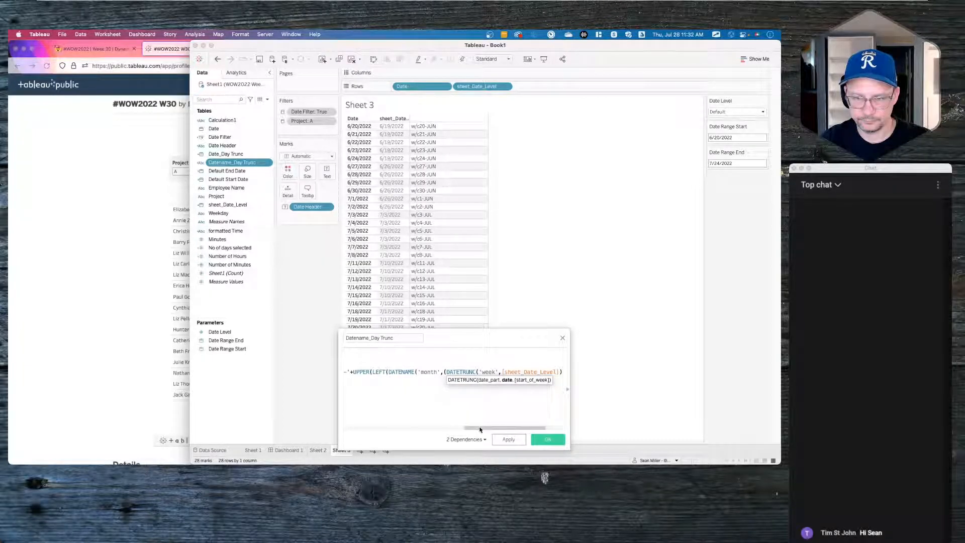
drag(486, 429, 374, 424)
double_click(437, 380)
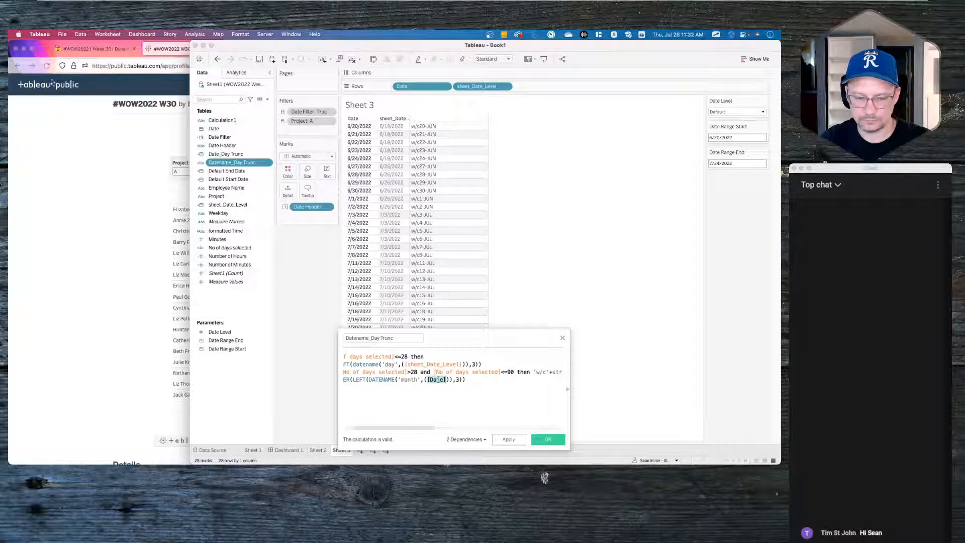
key(super+v)
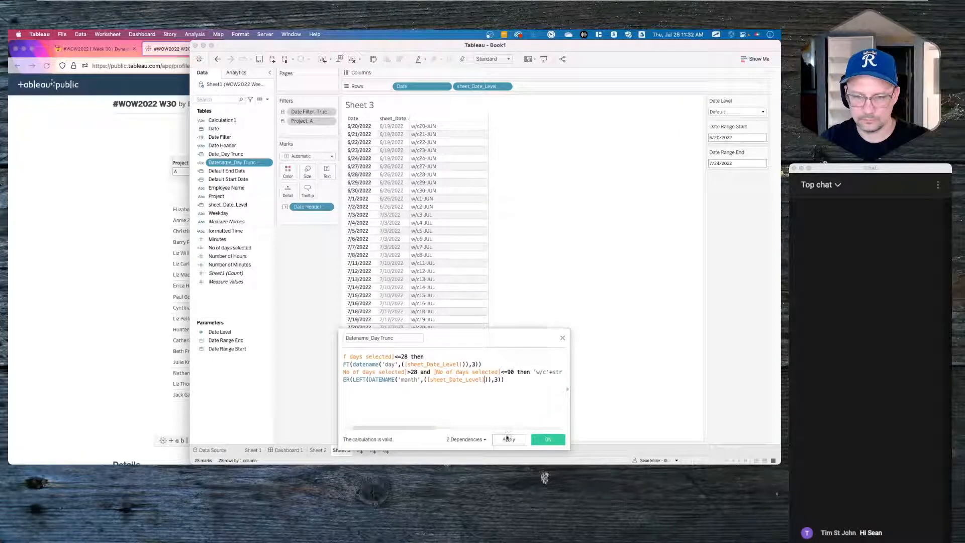
click(507, 439)
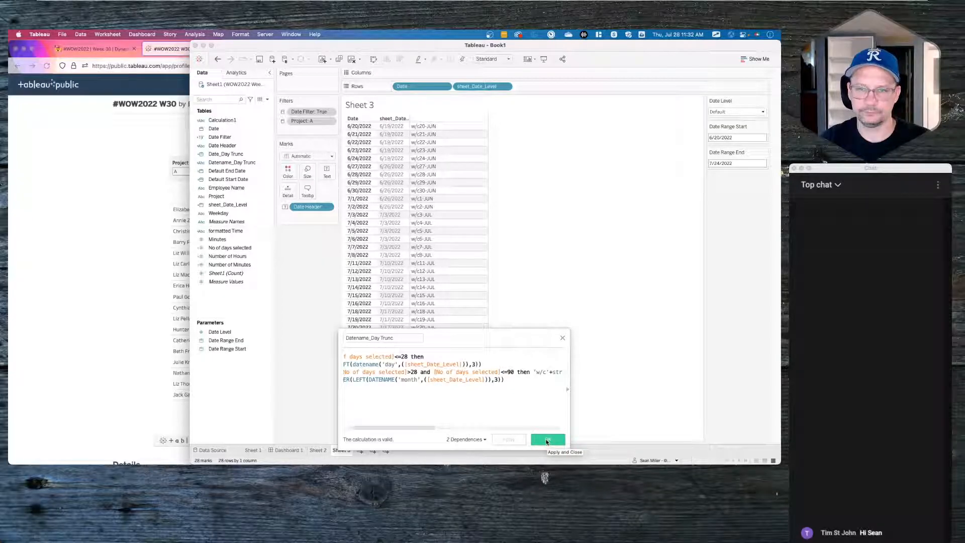
- Also switch the day-of-month Date reference to sheet_Date_Level and apply again
drag(431, 428, 472, 431)
double_click(497, 373)
key(super+v)
click(507, 441)
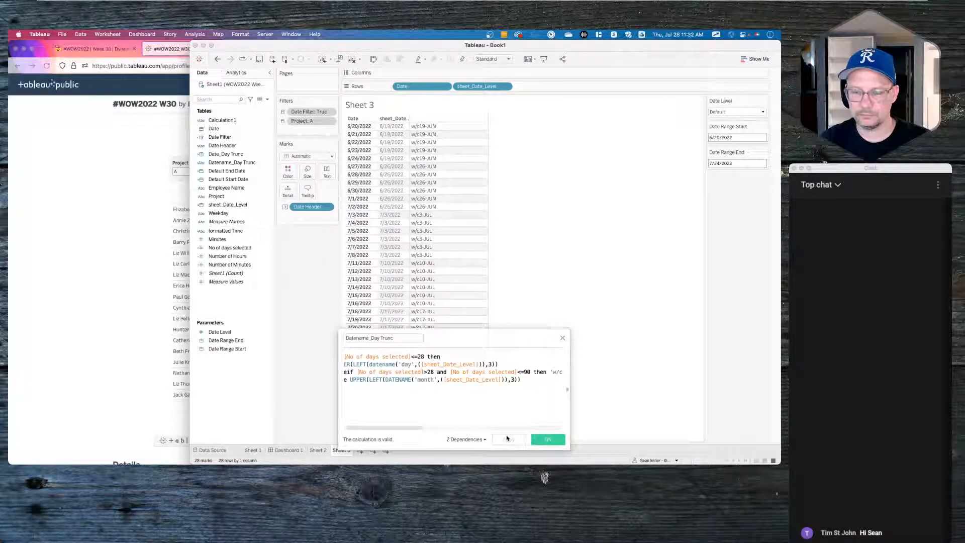
drag(389, 430, 437, 426)
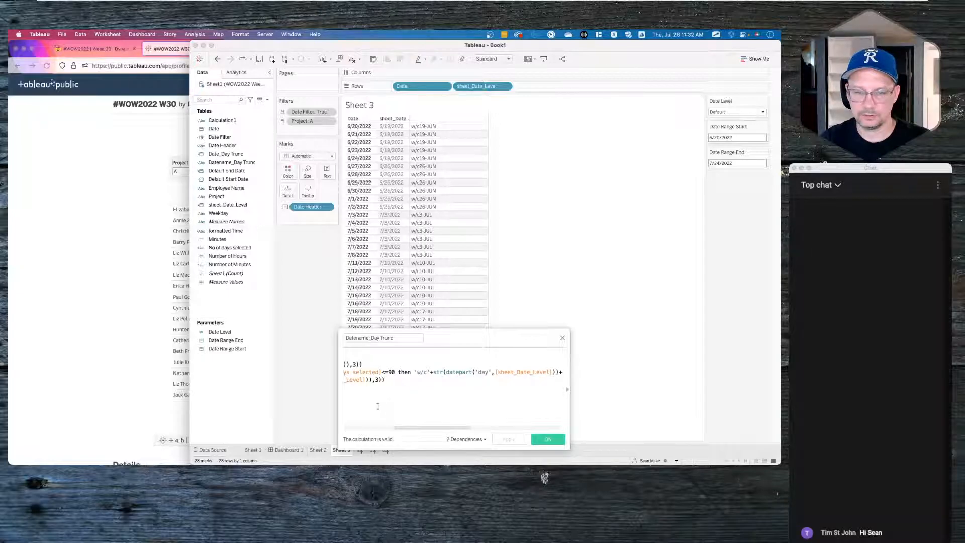
- Enlarge the formula editor and text, and break the week branch onto its own lines
drag(338, 398, 7, 397)
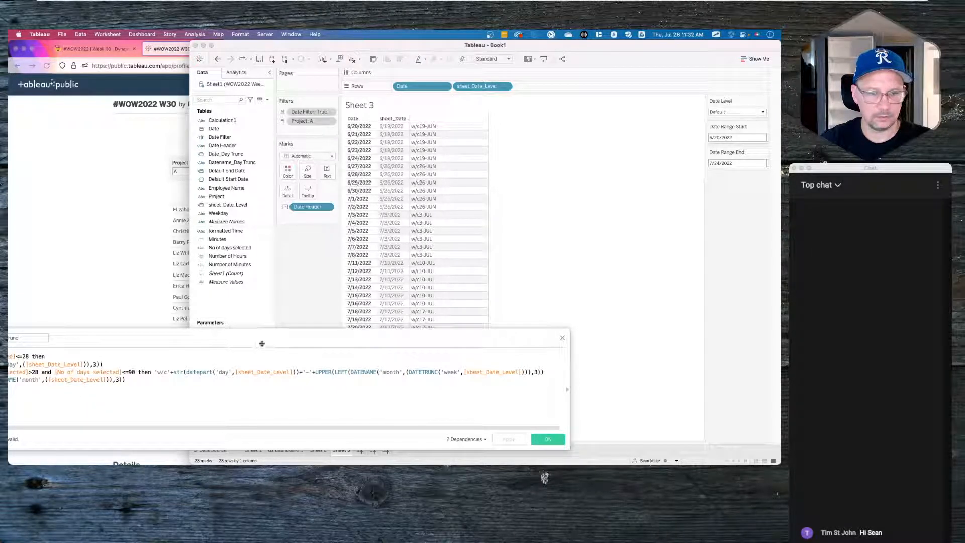
drag(268, 339, 402, 268)
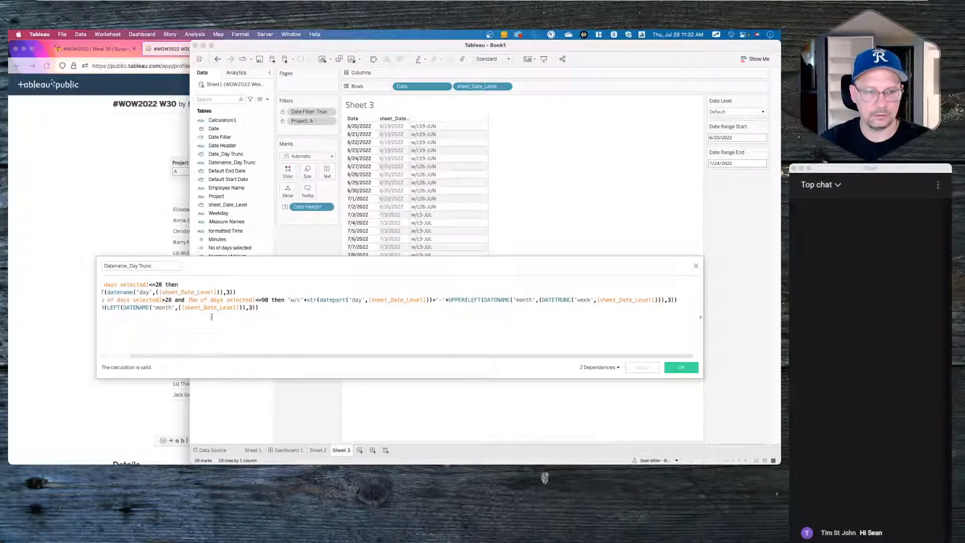
key(super+plus)
key(super+plus)
key(super+plus)
key(super+plus)
key(super+plus)
scroll(208, 339, left, 2)
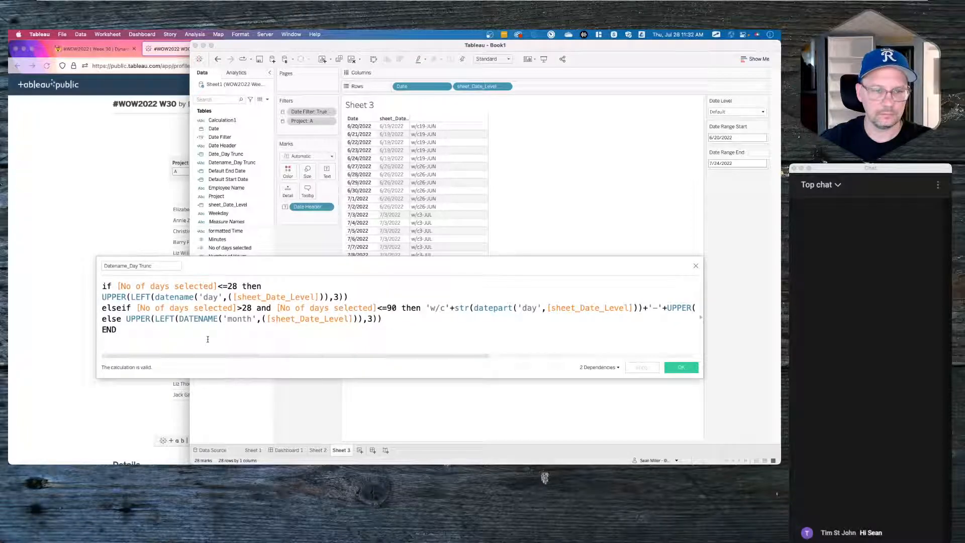
key(Return)
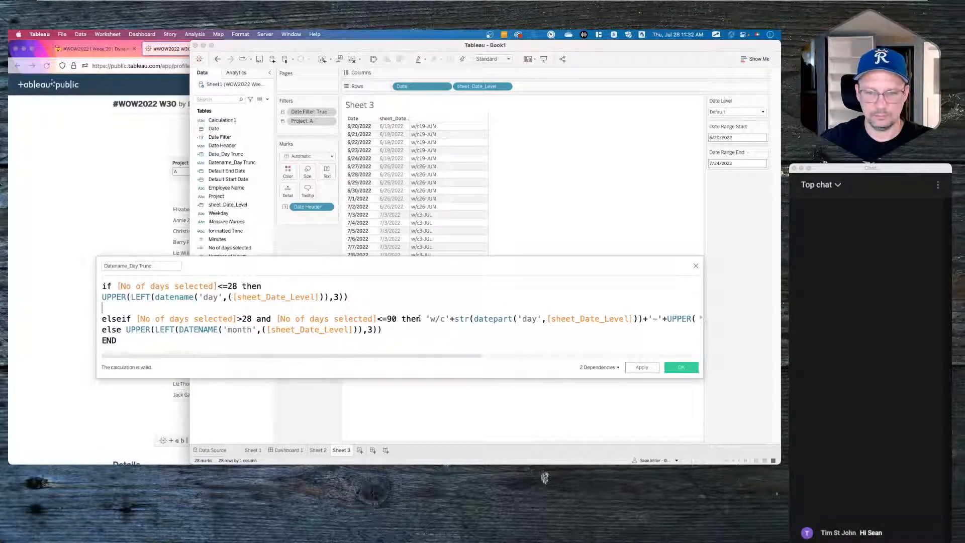
click(421, 319)
key(Return)
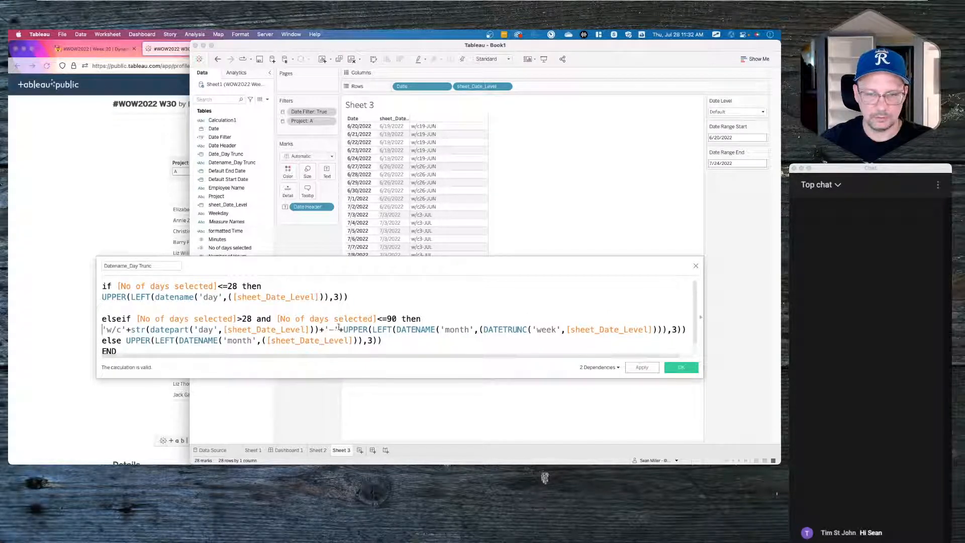
click(262, 327)
click(585, 325)
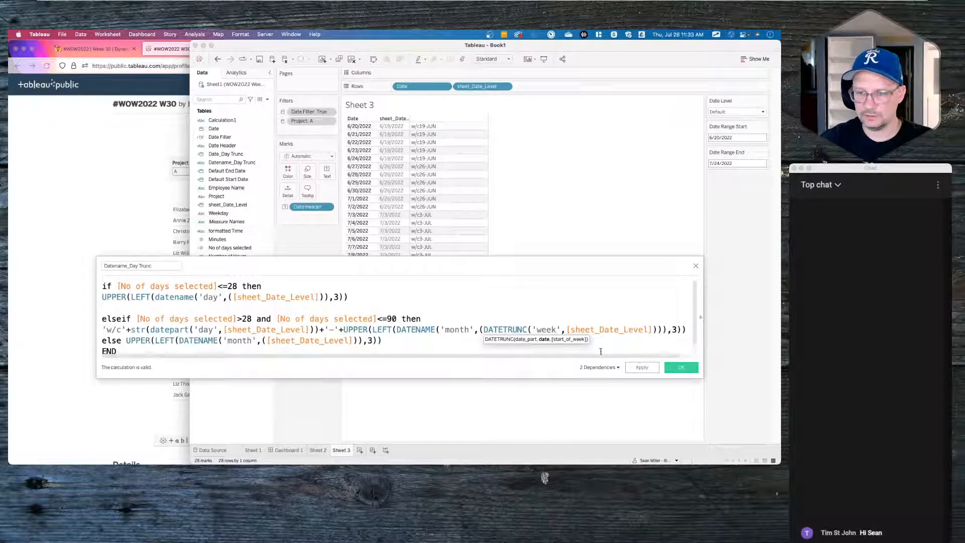
- Save the reformatted calculation and set the Date Level parameter to Week
drag(702, 374, 726, 397)
click(206, 354)
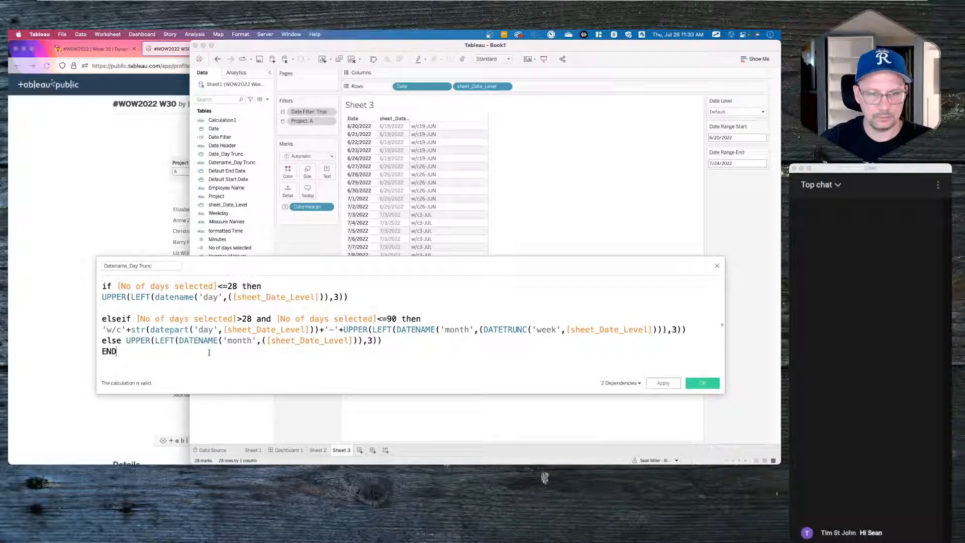
click(663, 383)
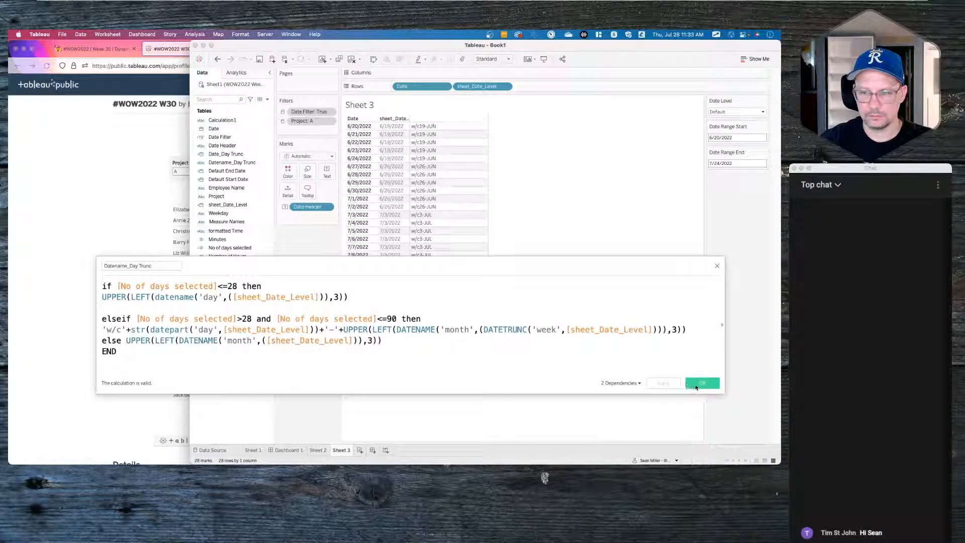
click(702, 383)
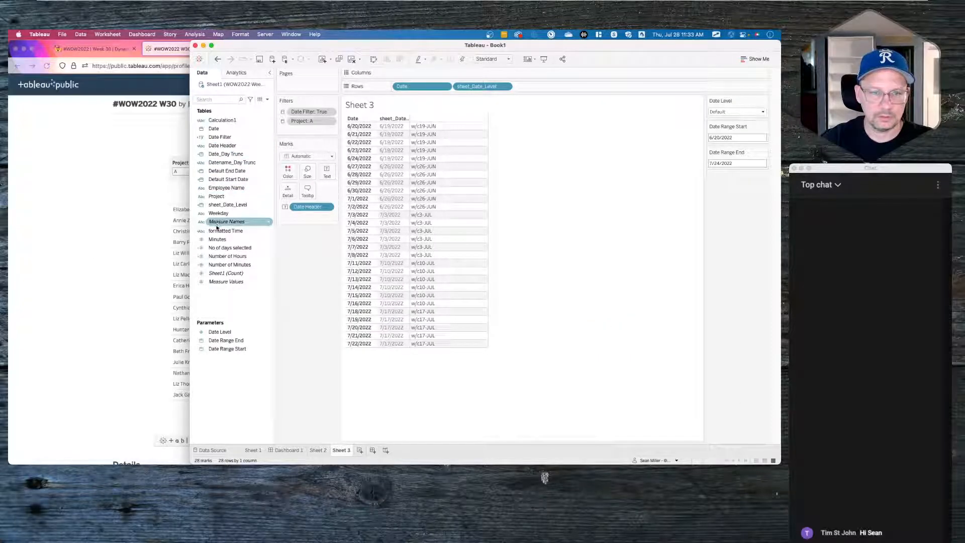
click(751, 112)
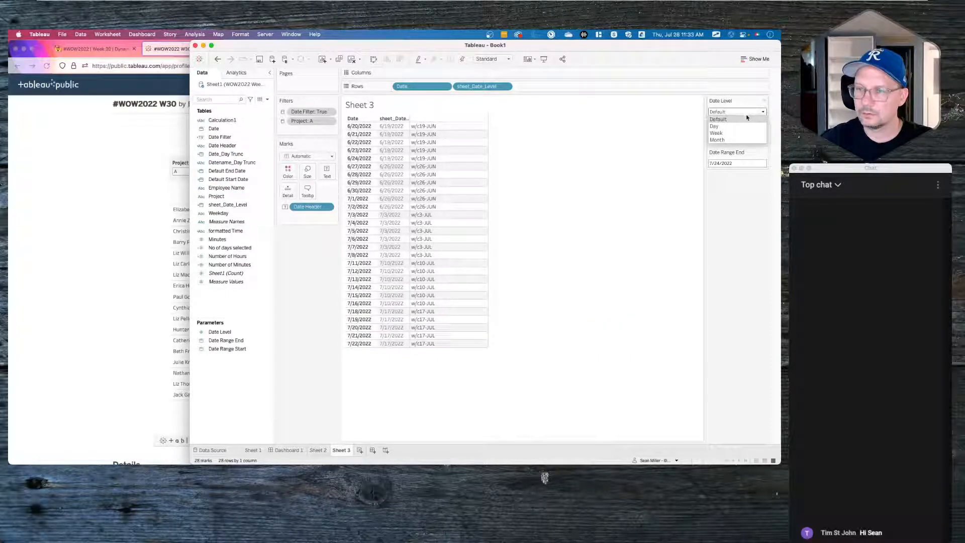
click(734, 134)
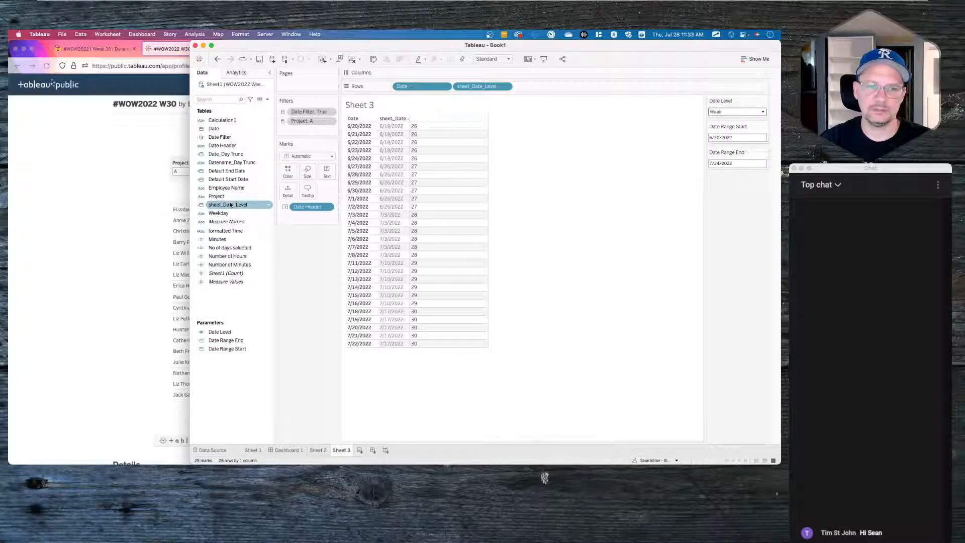
- Add an ad-hoc DATEPART('week', [Date]) calculation to Sheet 3's rows as WEEK(Date)
right_click(235, 164)
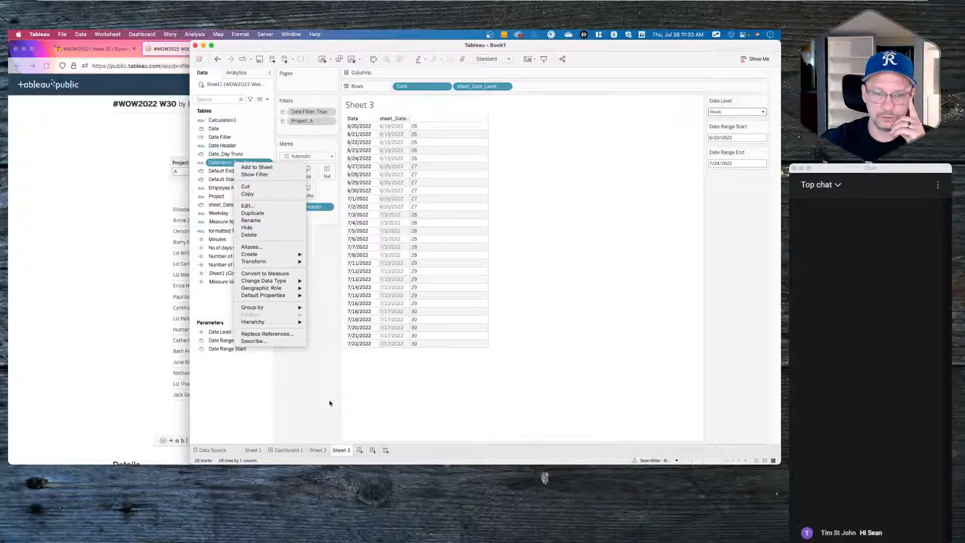
click(314, 396)
double_click(540, 88)
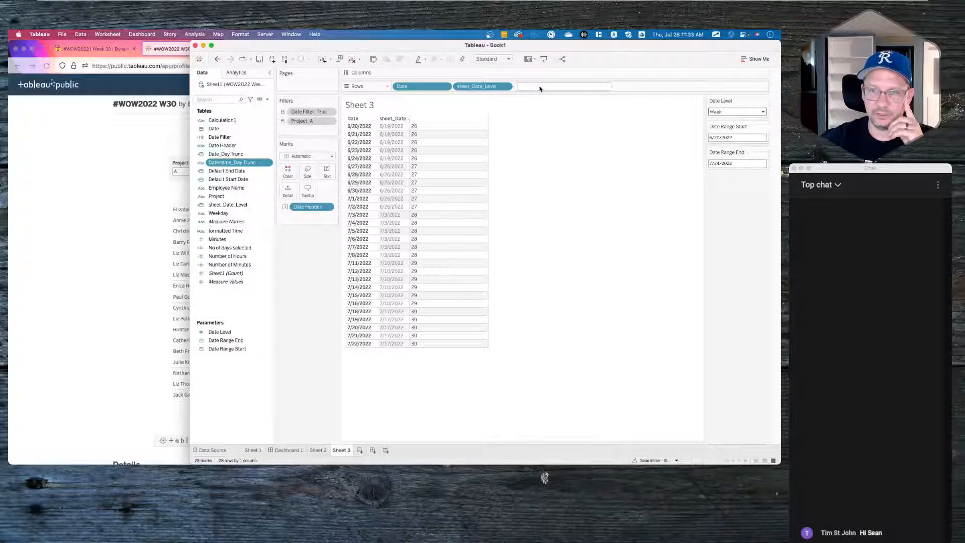
text(dat)
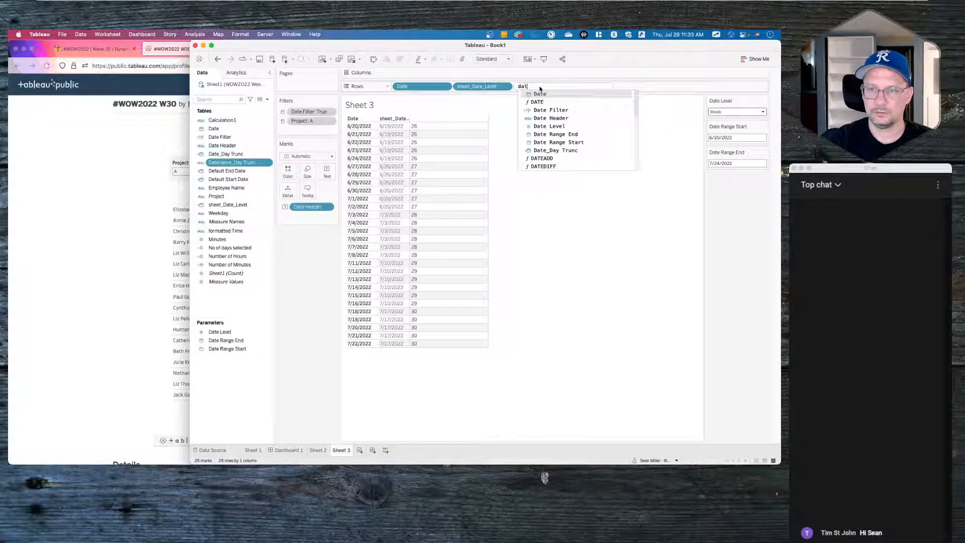
text(epart)
key(Return)
text(')
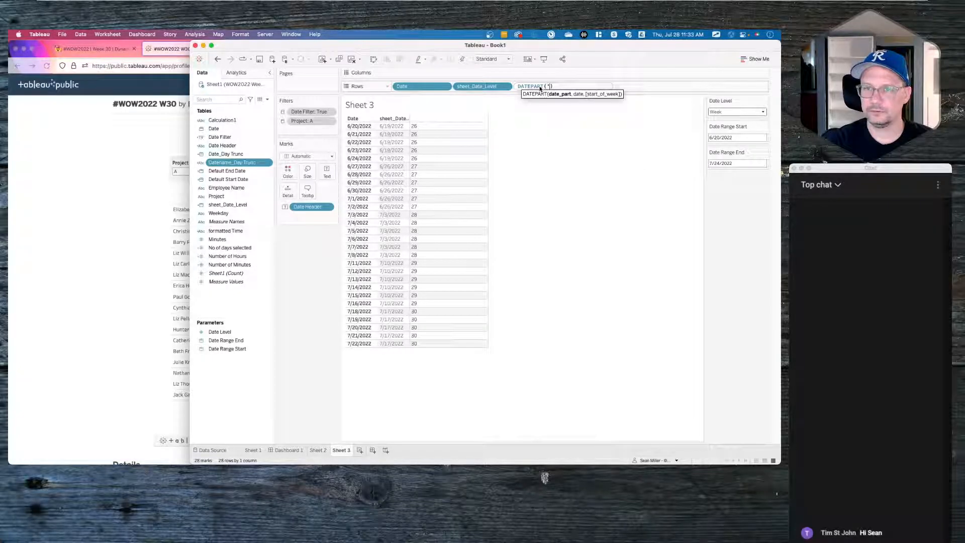
text(week',da)
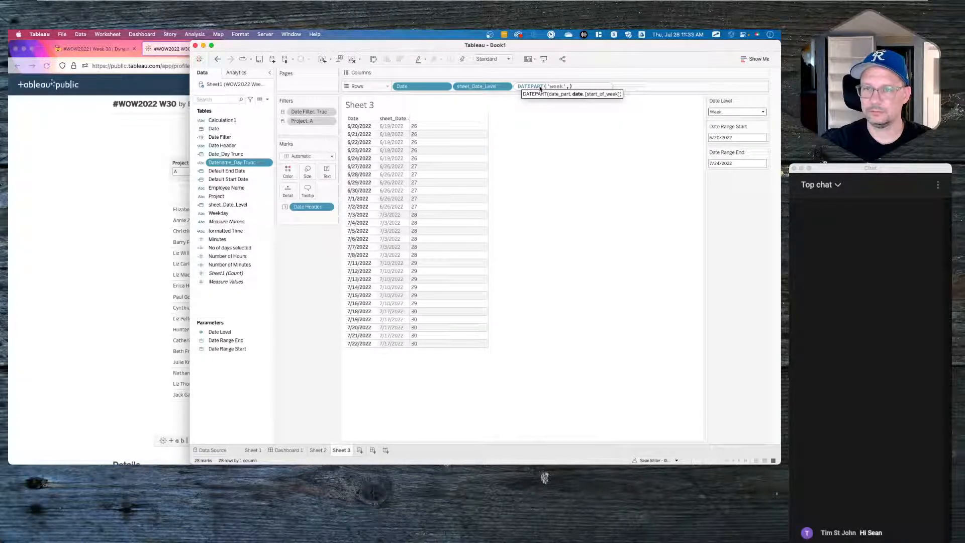
text(te)
key(Return)
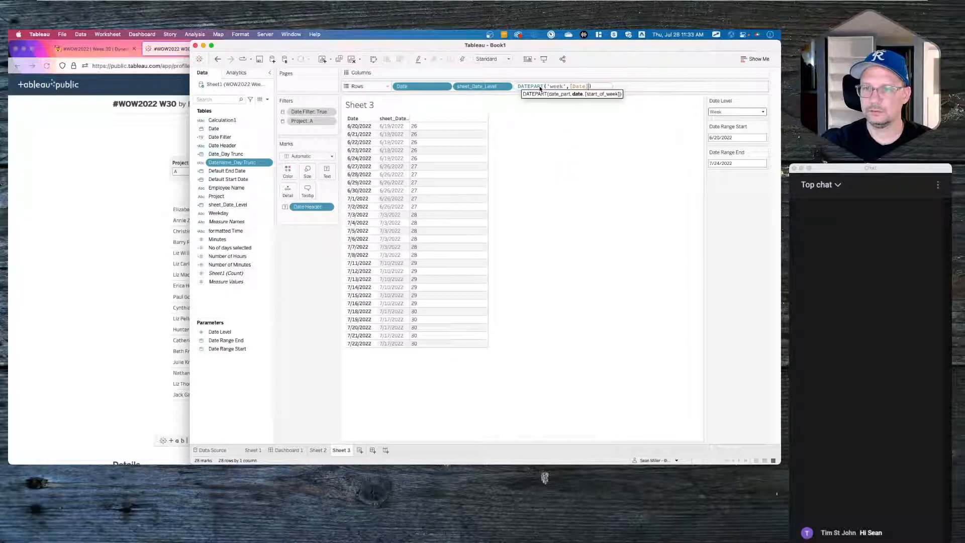
key(Return)
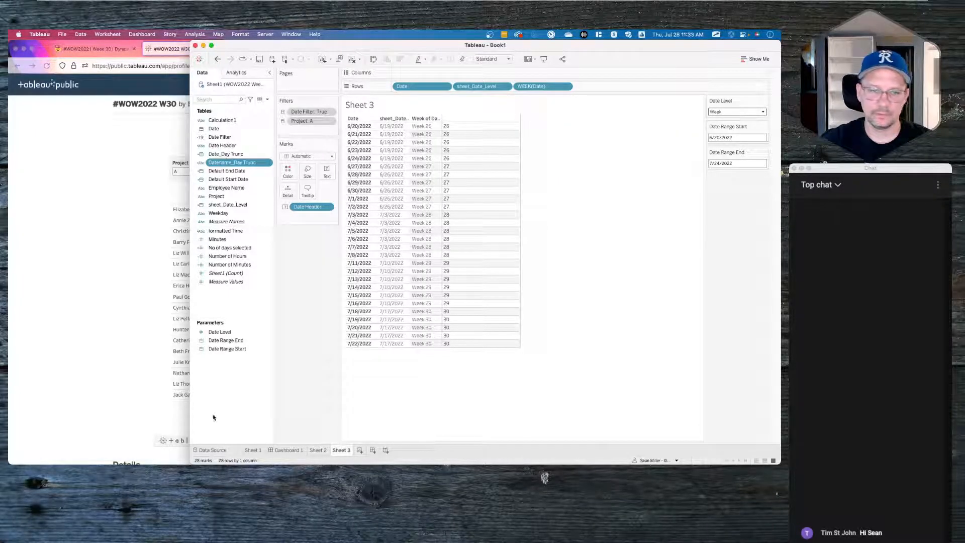
click(723, 112)
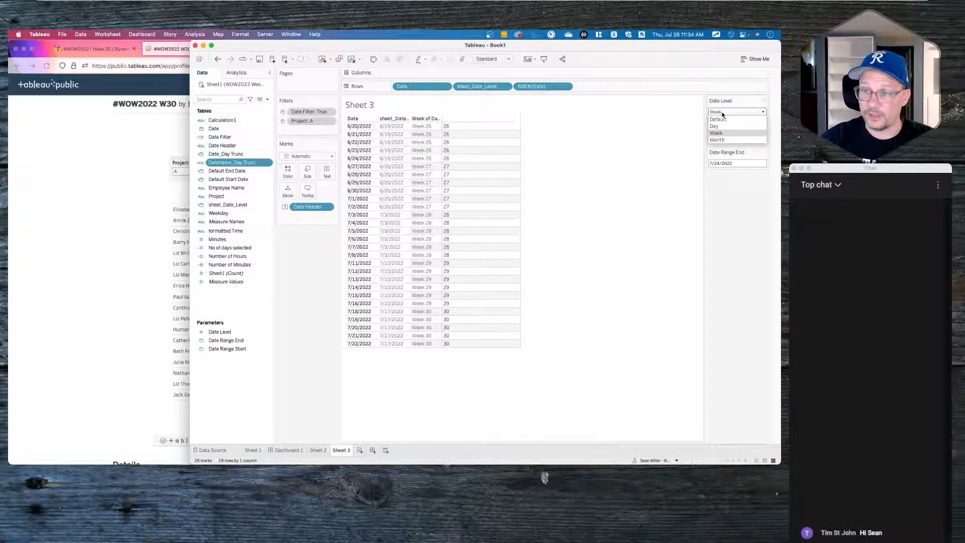
- Switch the Date Level parameter from Week to Default to show w/c week labels
click(640, 141)
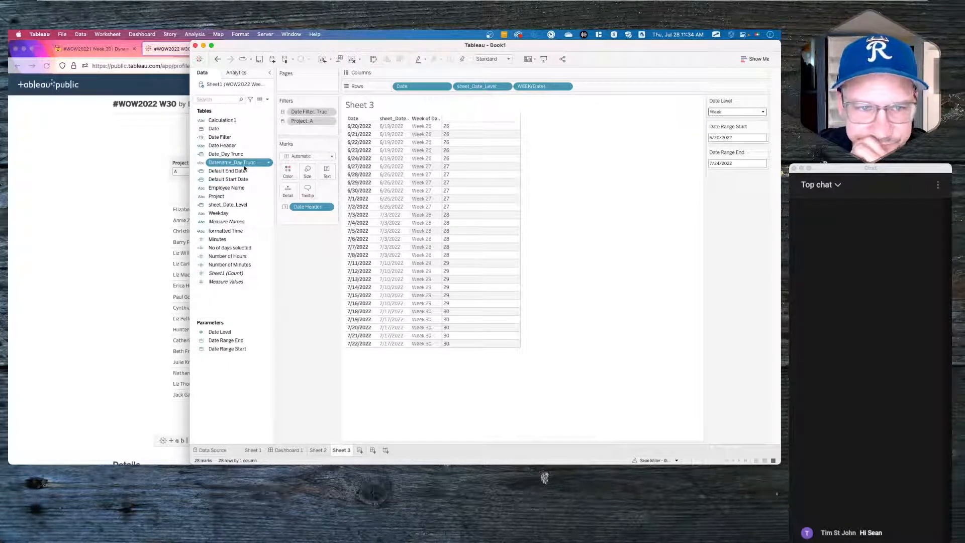
click(724, 111)
click(725, 121)
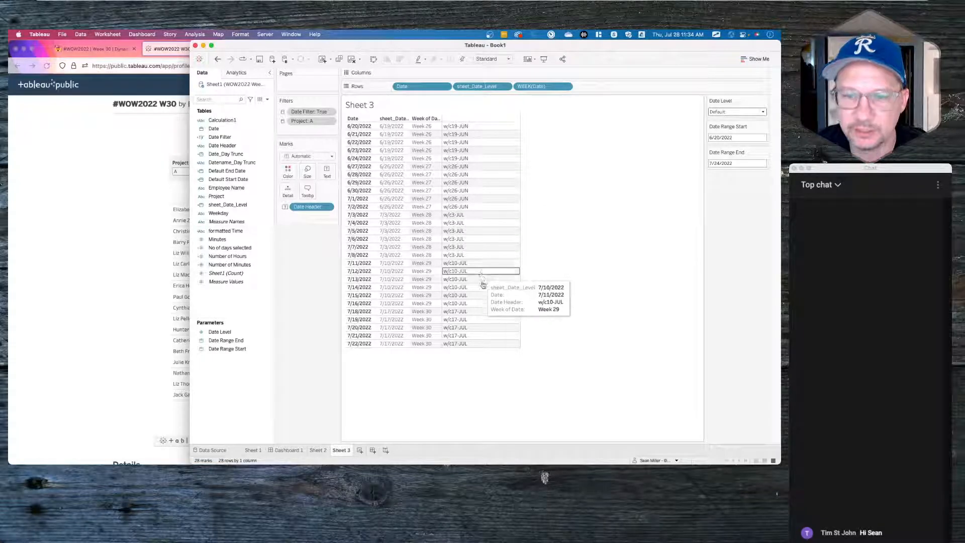
right_click(228, 149)
- Copy the w/c week-label expression from the Datename_Day Trunc calculation
click(247, 190)
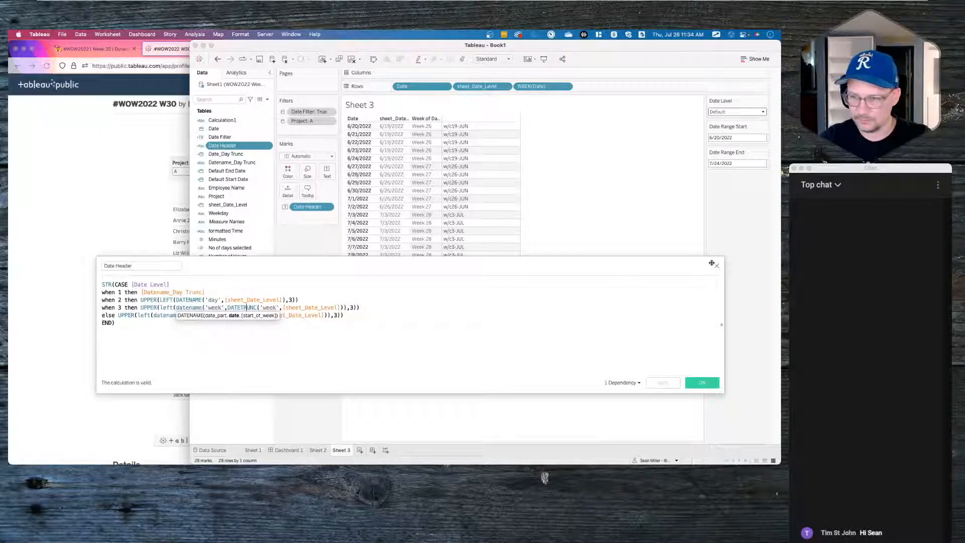
click(717, 267)
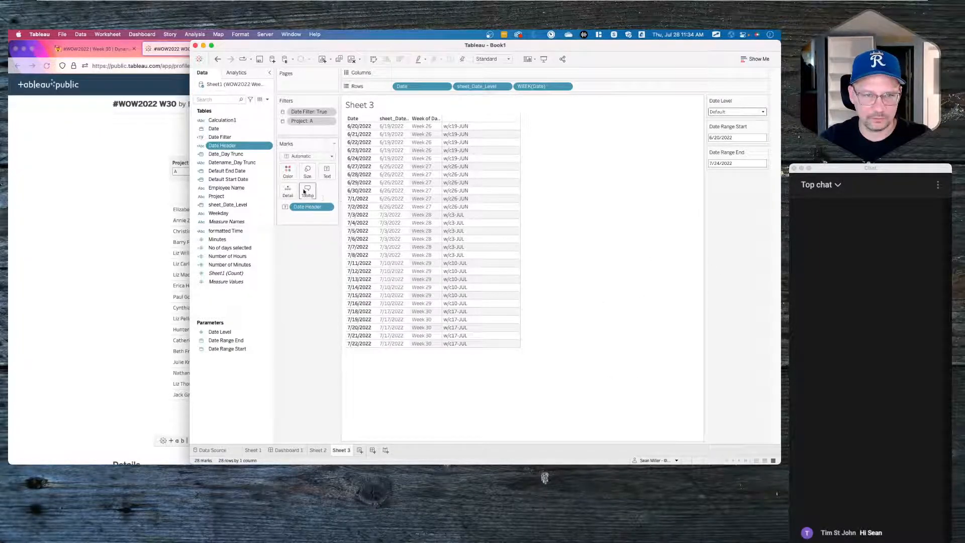
right_click(248, 164)
click(260, 203)
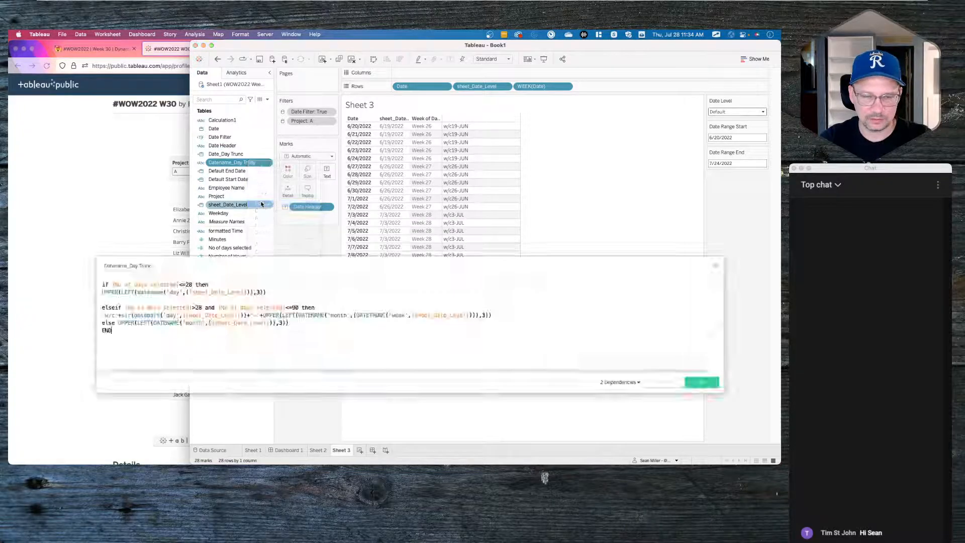
drag(501, 314, 97, 320)
key(super+c)
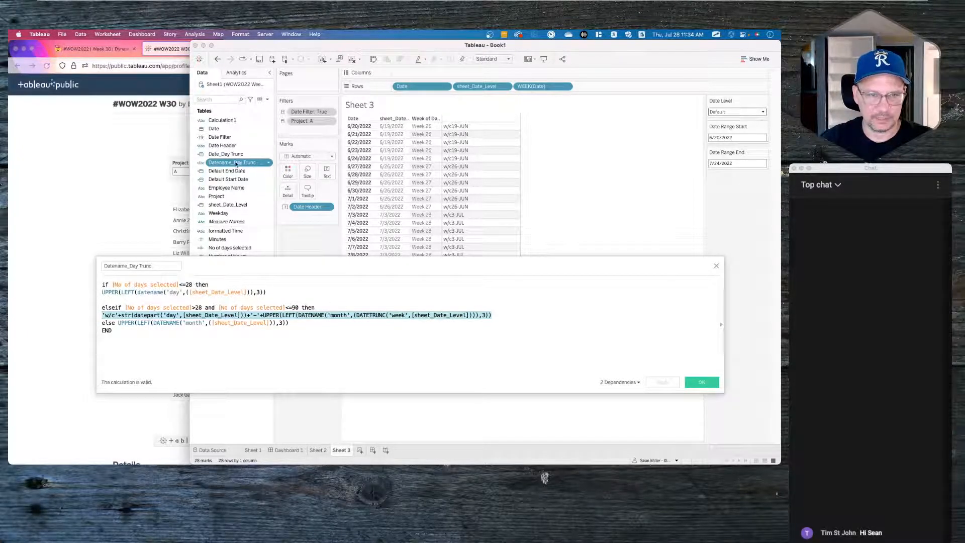
- Replace Date Header's 'when 3' expression with the pasted w/c expression and apply
right_click(225, 146)
click(244, 191)
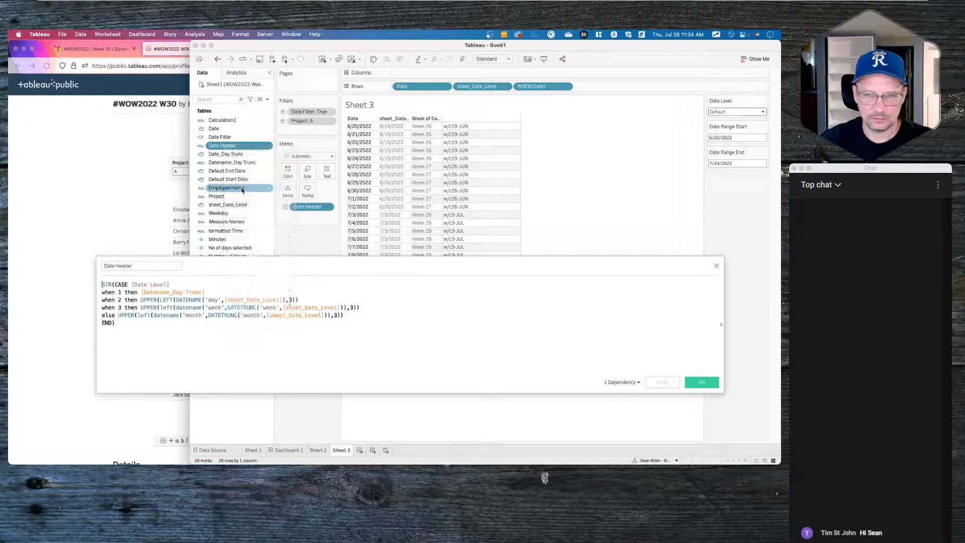
drag(359, 307, 142, 309)
key(super+v)
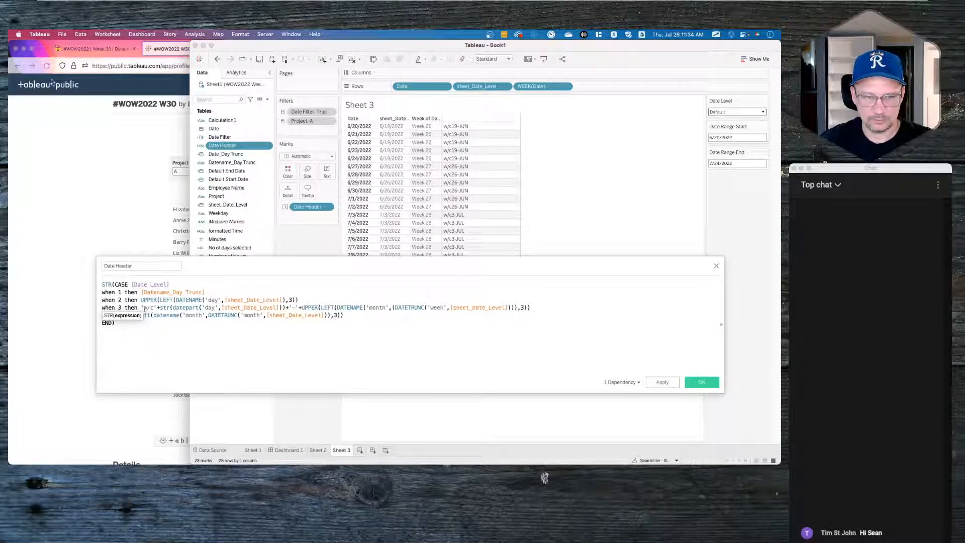
click(608, 358)
click(663, 382)
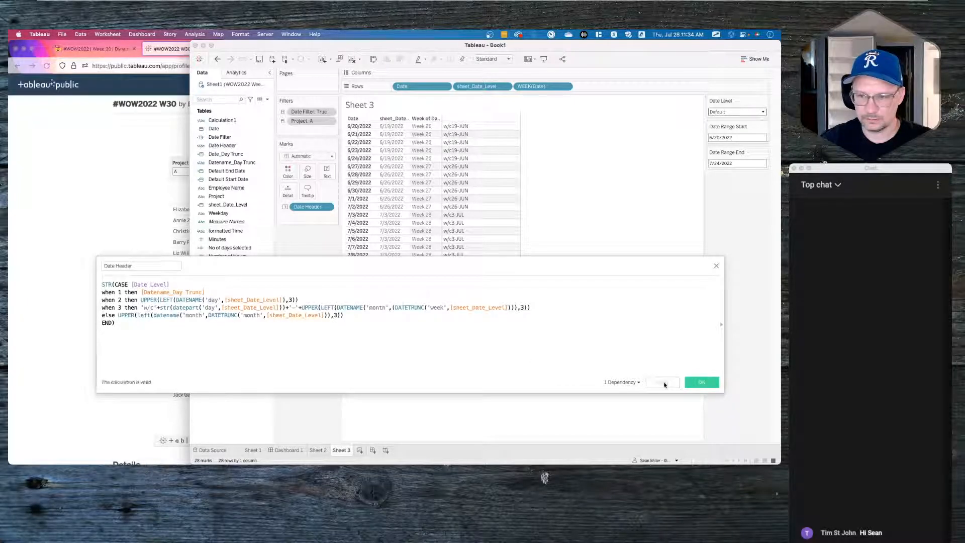
- Preview the Date Header labels with Date Level at Week, then Day
click(732, 111)
click(722, 130)
click(726, 112)
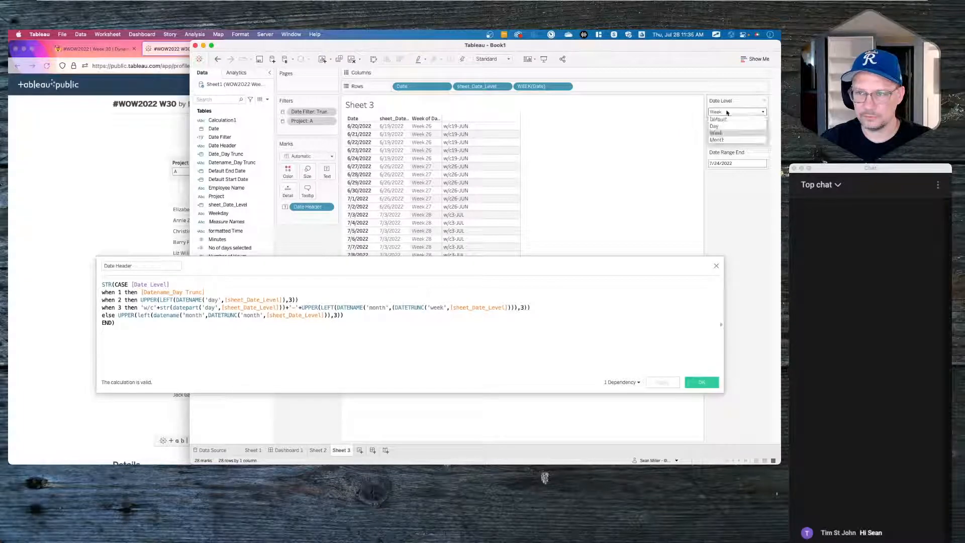
click(726, 124)
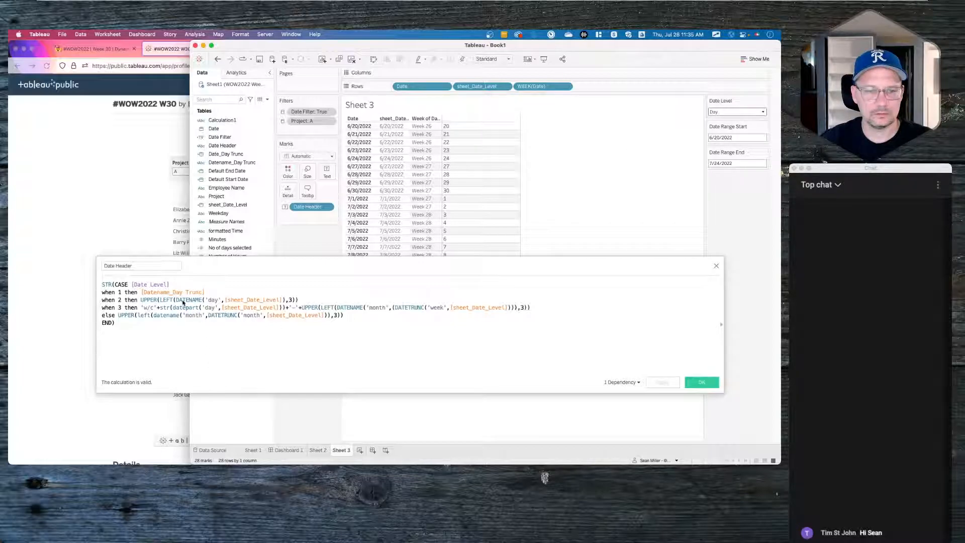
- Change Date Header's 'when 2' DATENAME part from 'day' to 'weekday' and save
click(238, 300)
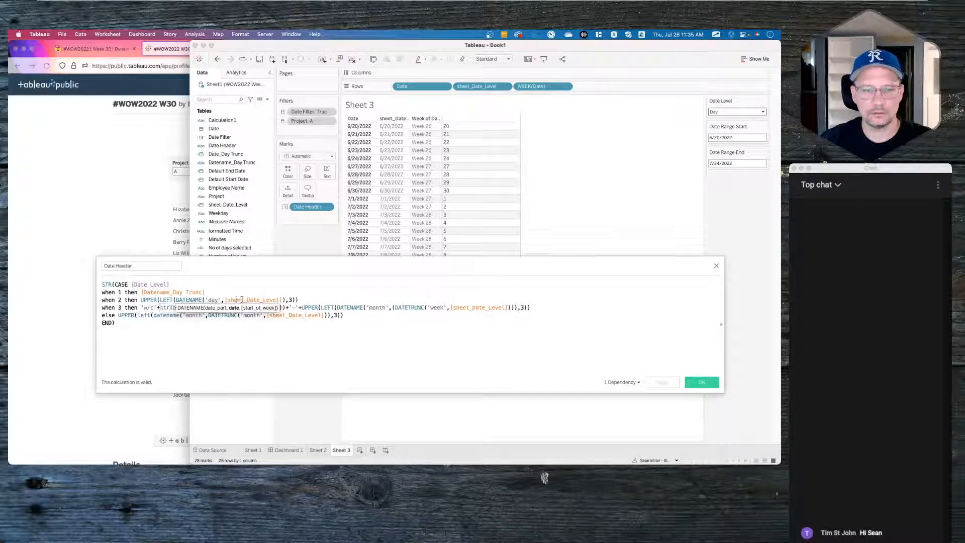
click(307, 299)
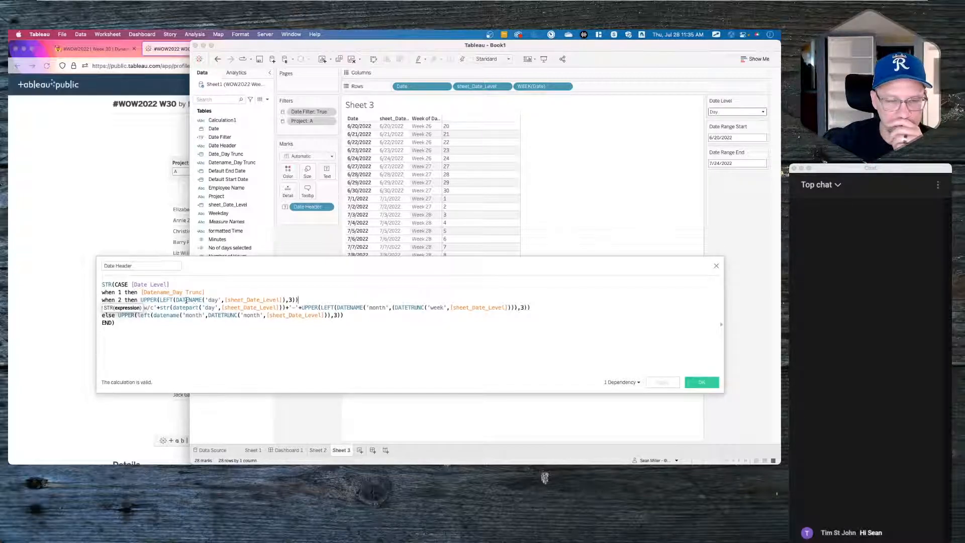
click(152, 301)
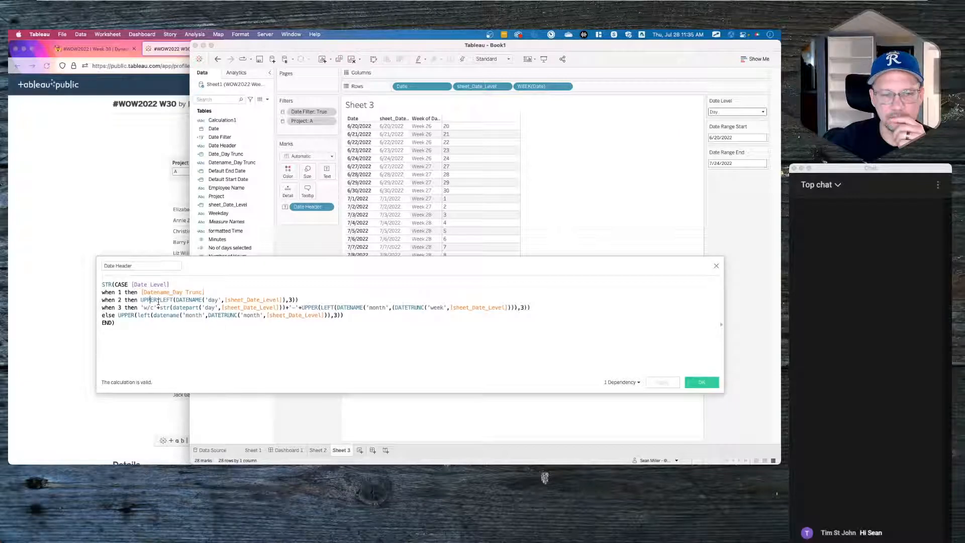
double_click(215, 300)
text(weekday)
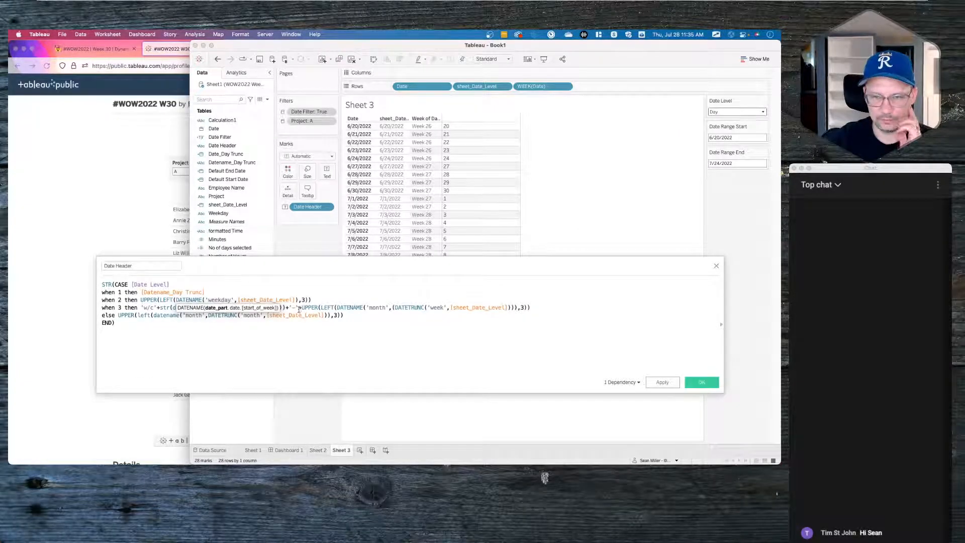
click(661, 383)
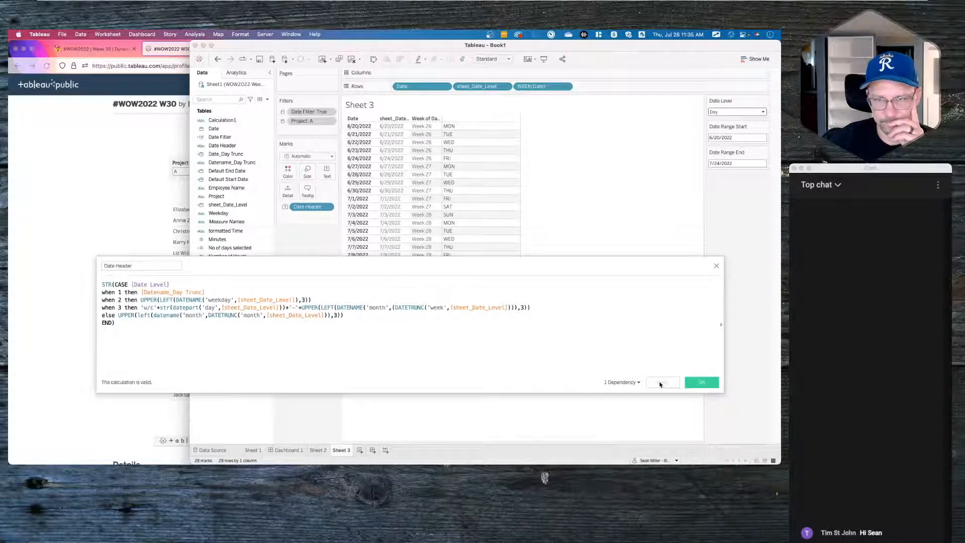
click(700, 383)
click(736, 112)
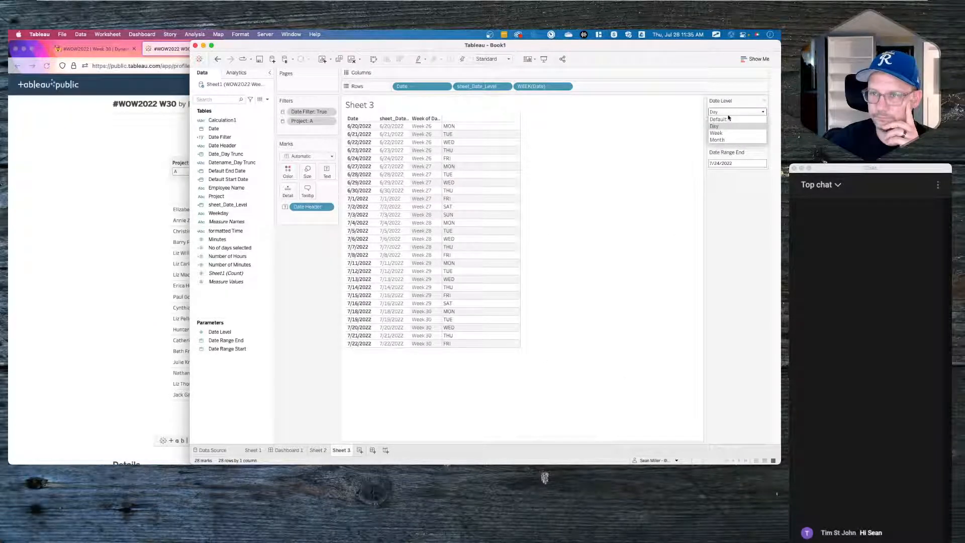
- Cycle Date Level through Month and Week, then return it to Default
click(725, 135)
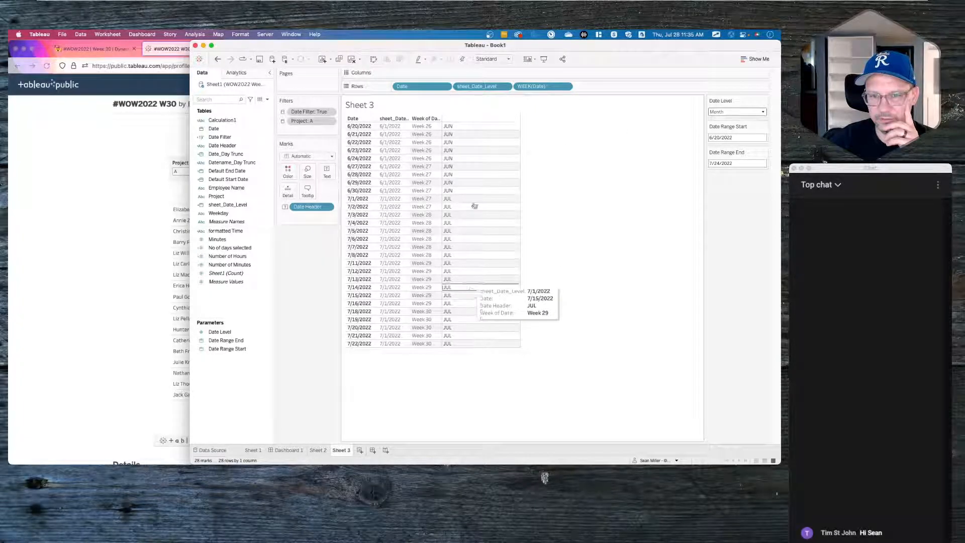
click(732, 111)
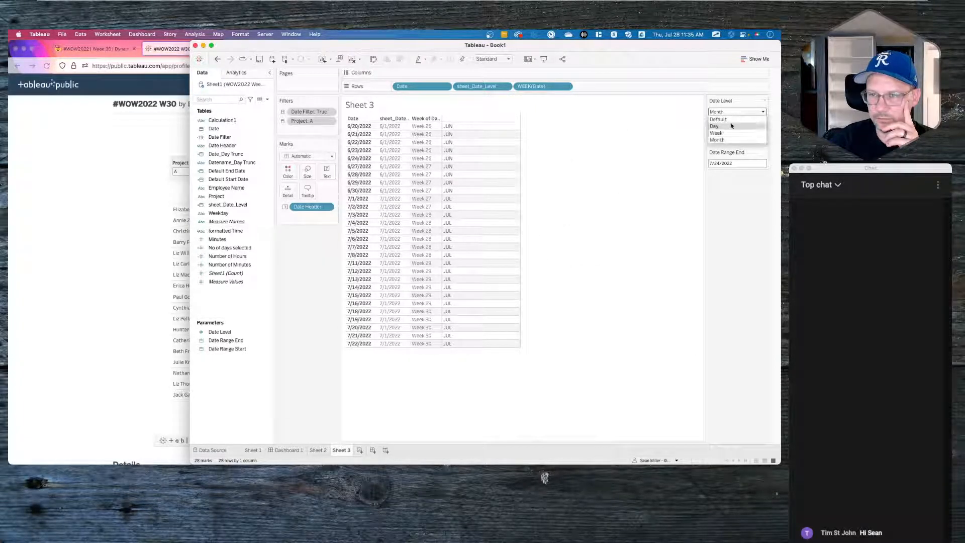
click(726, 133)
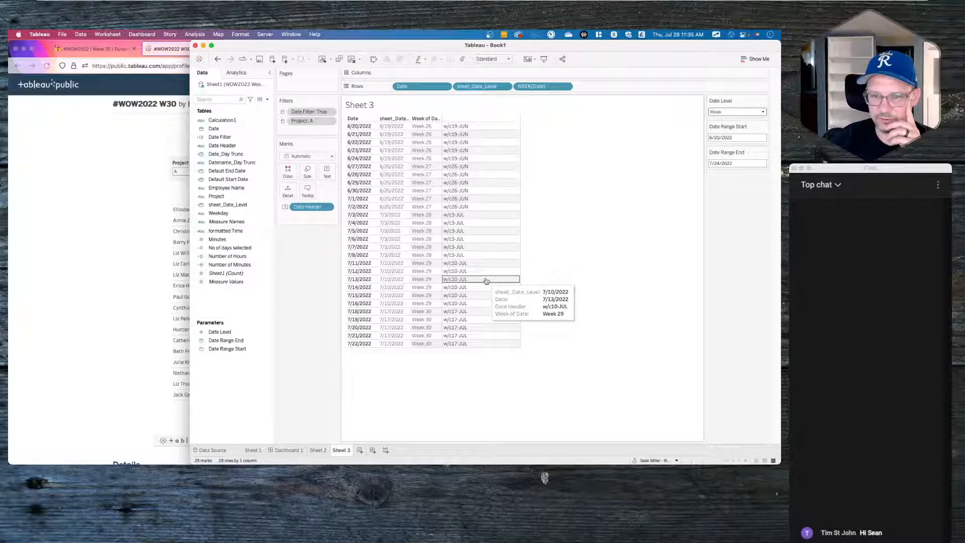
click(730, 112)
click(727, 119)
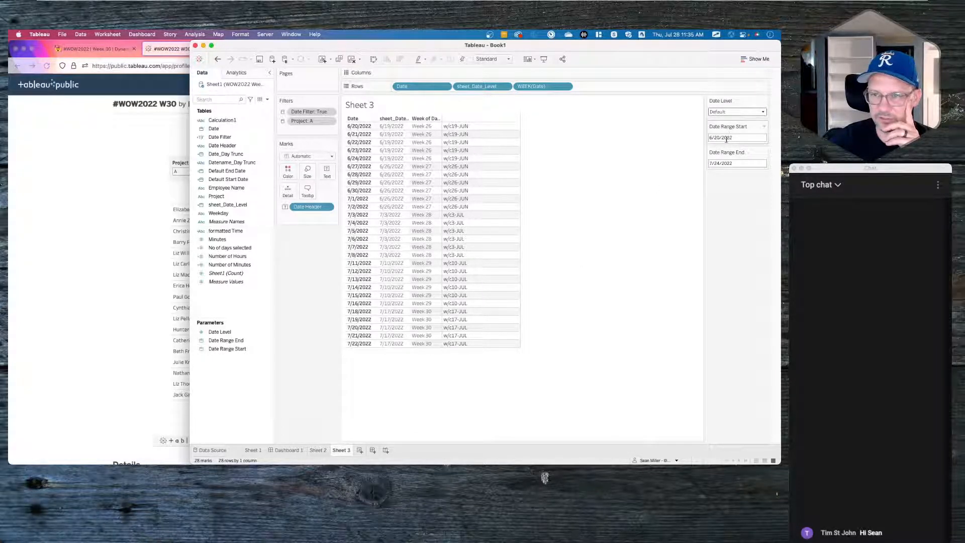
- Set Date Range Start to 6/27/2022 from its calendar
click(732, 137)
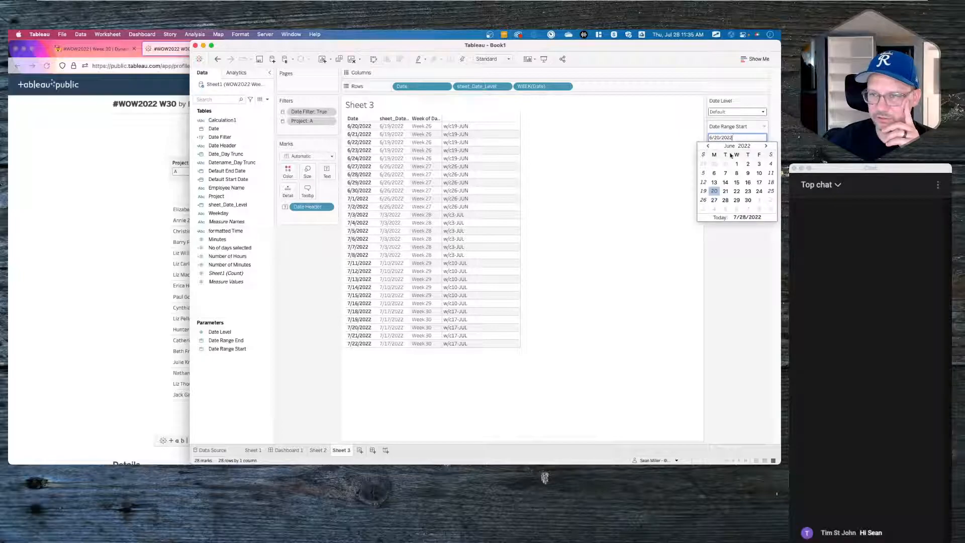
click(713, 201)
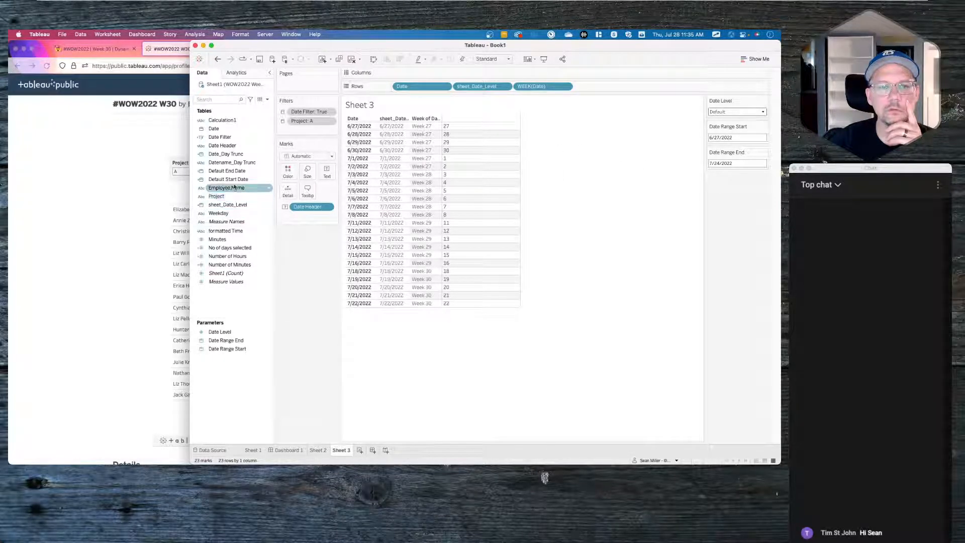
right_click(227, 163)
- Review the Date Header calculation and close it unchanged
key(Escape)
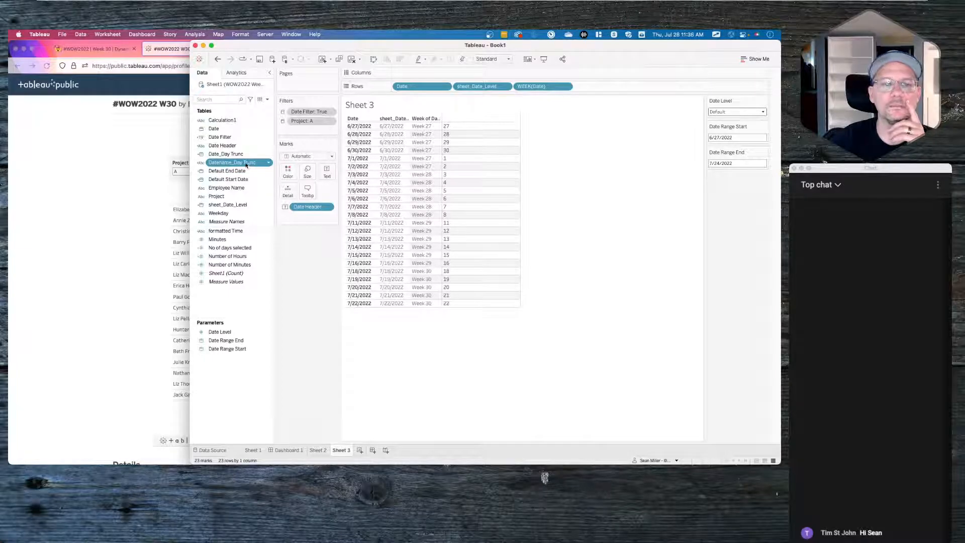
right_click(226, 146)
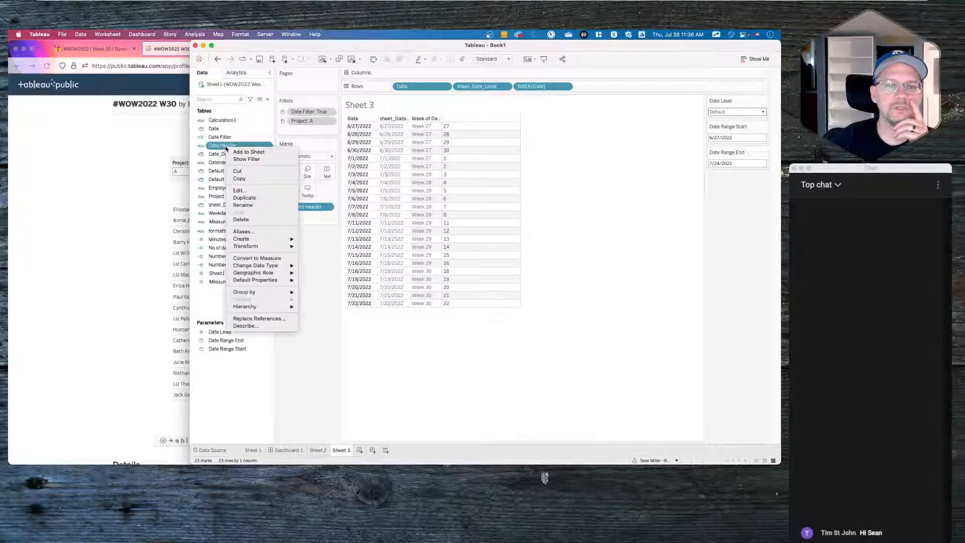
click(239, 190)
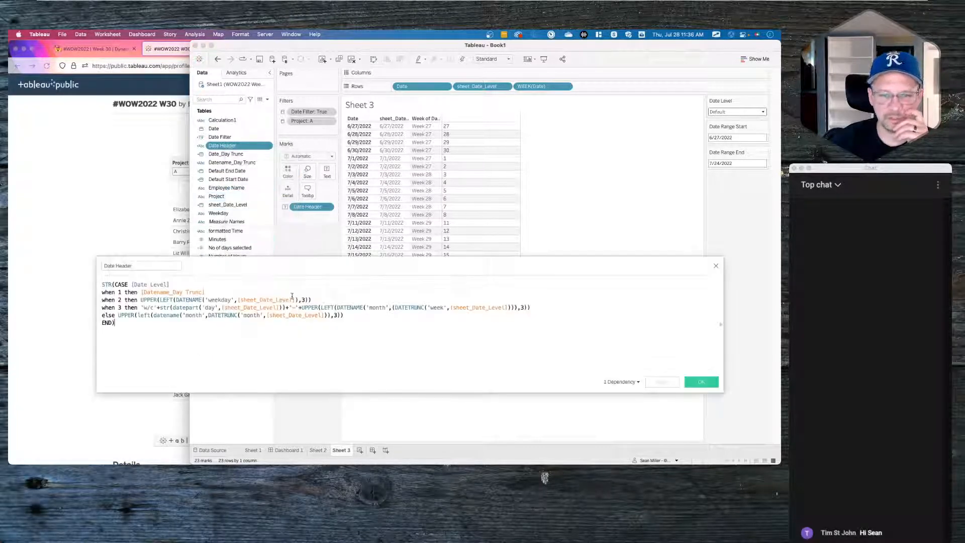
double_click(210, 307)
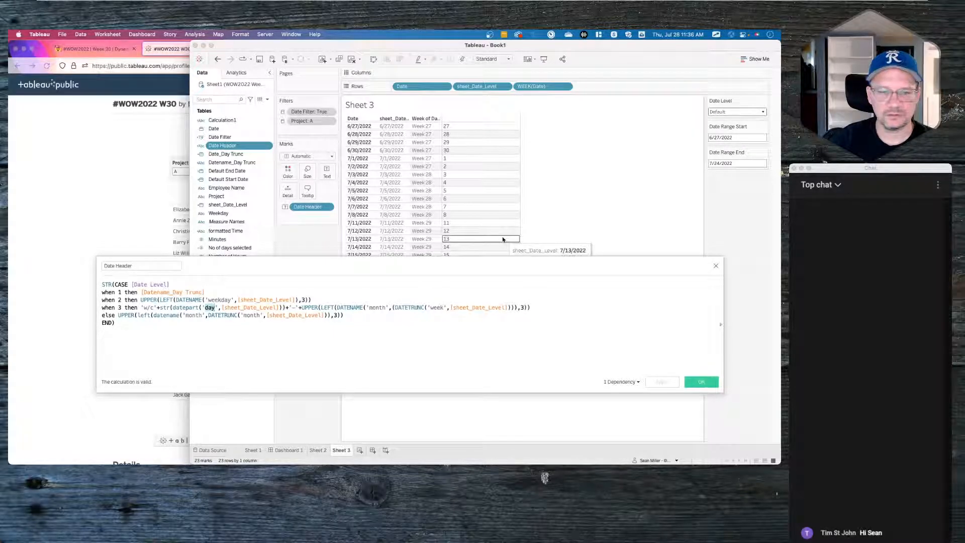
click(716, 265)
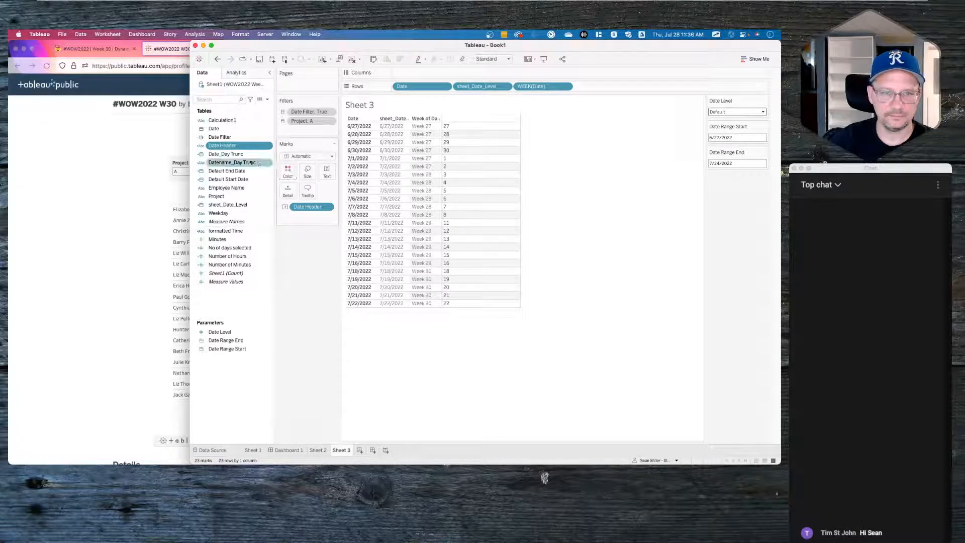
- Change Datename_Day Trunc's DATENAME part from 'day' to 'weekday' and save
right_click(226, 163)
click(266, 205)
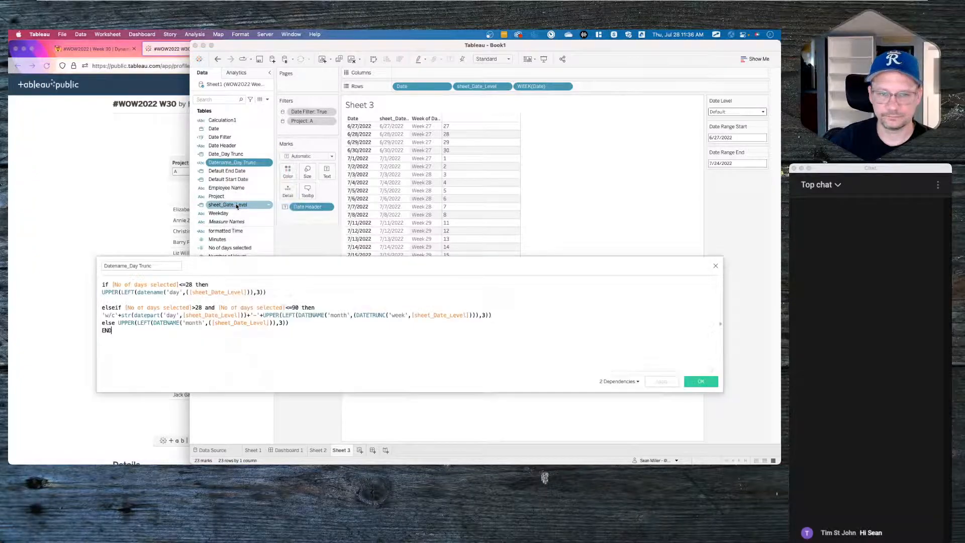
double_click(177, 293)
text(weekday)
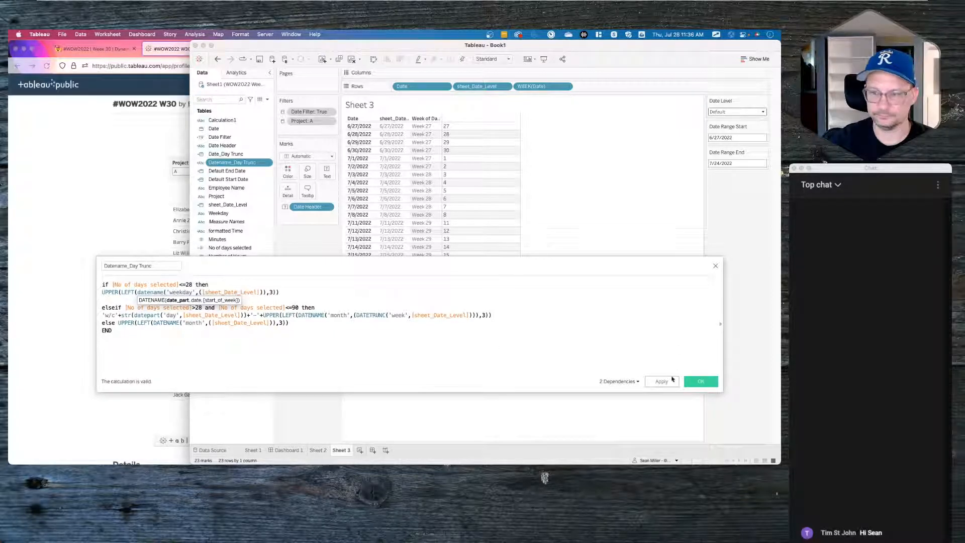
click(662, 381)
click(700, 382)
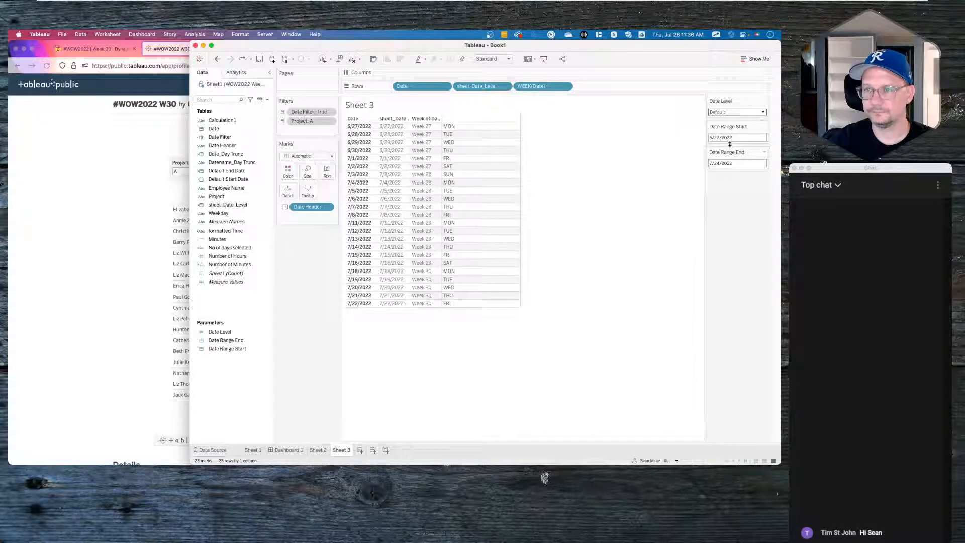
- Set Date Level to Day, then to Month, so the header reads JUN and JUL
click(729, 111)
click(726, 126)
click(731, 111)
click(728, 139)
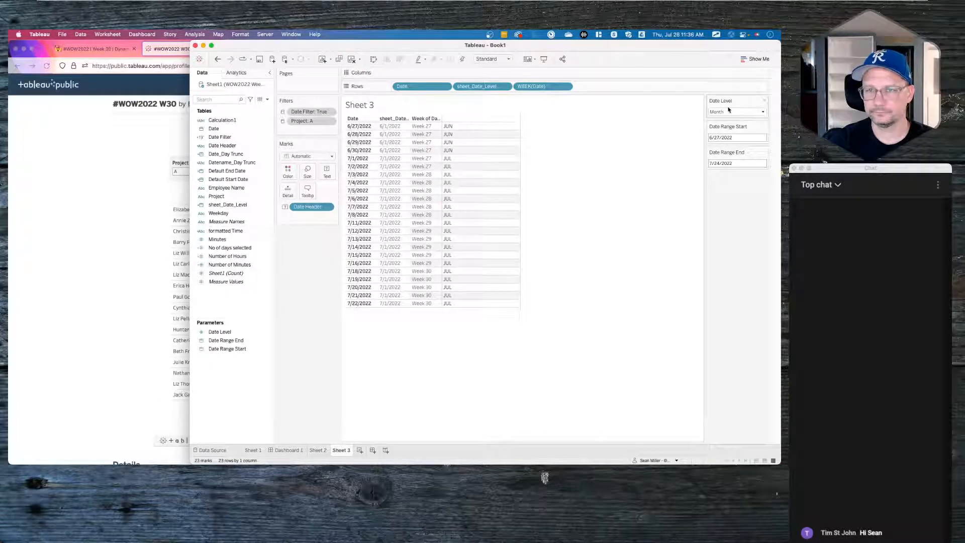
- Set Date Level to Week, view the Sheet 2 heatmap, and create Dashboard 2
click(731, 111)
click(717, 133)
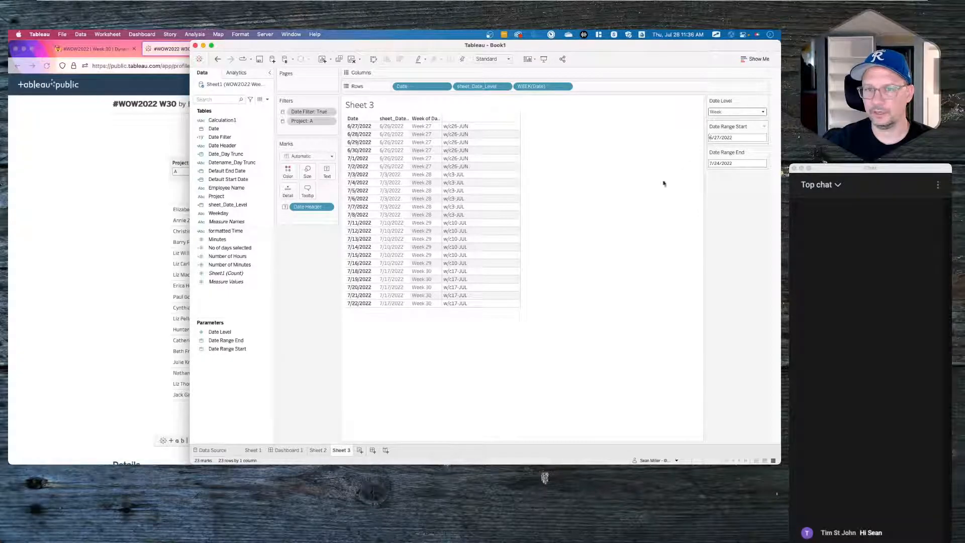
click(318, 451)
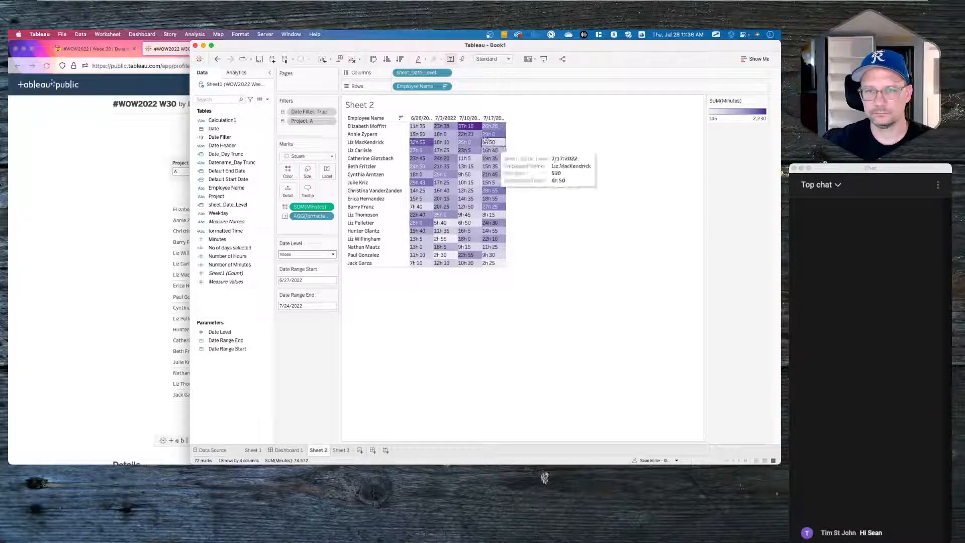
mouse_move(316, 452)
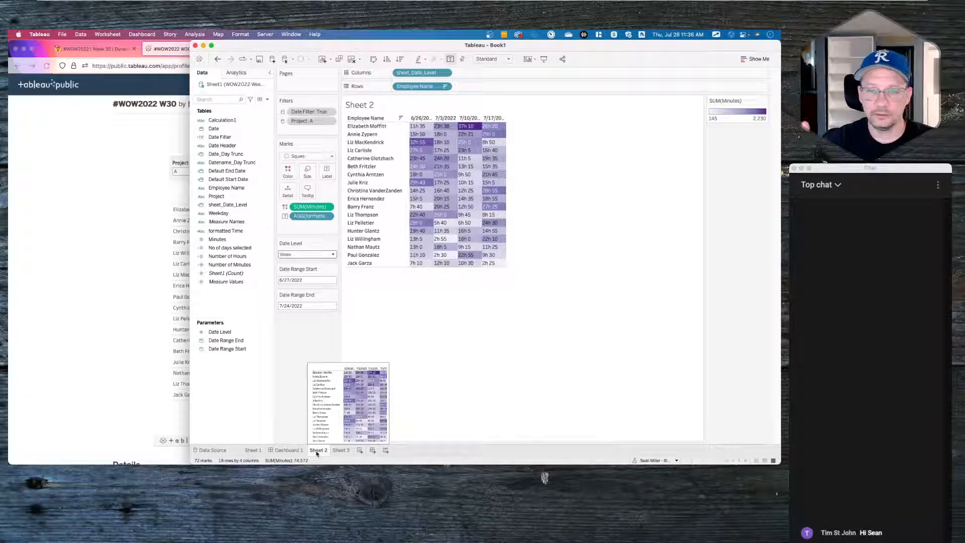
click(373, 451)
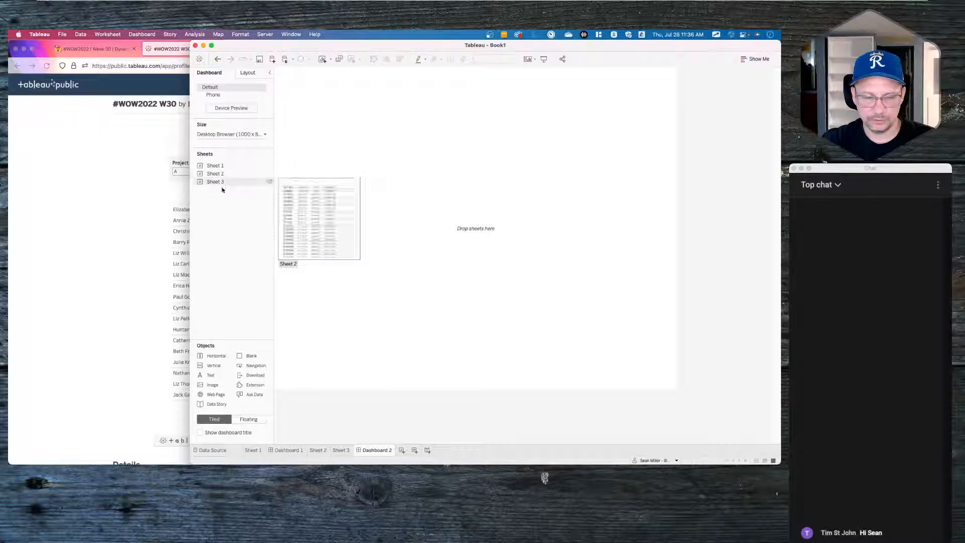
- Drop a Horizontal container and two stacked Blank objects onto the dashboard canvas
drag(215, 359, 504, 183)
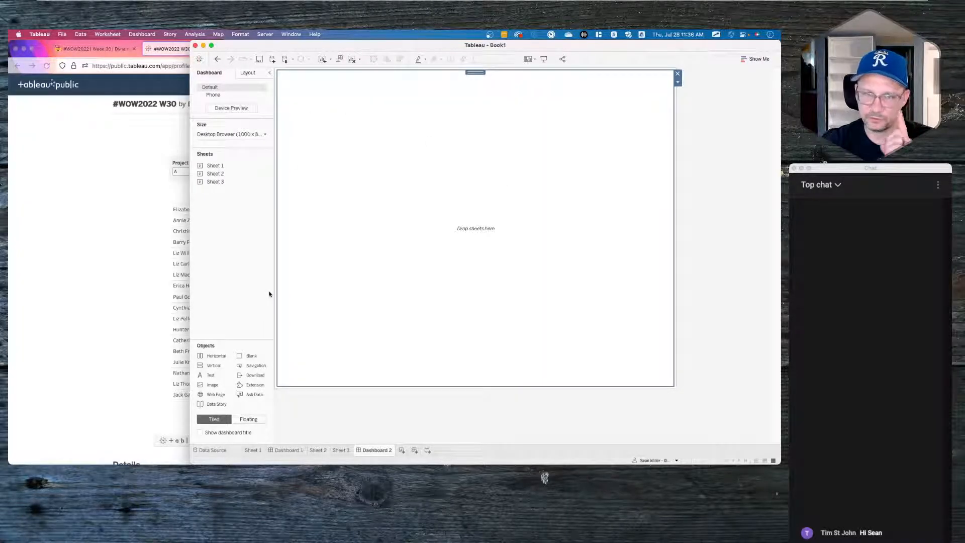
drag(243, 358, 477, 221)
drag(244, 358, 435, 358)
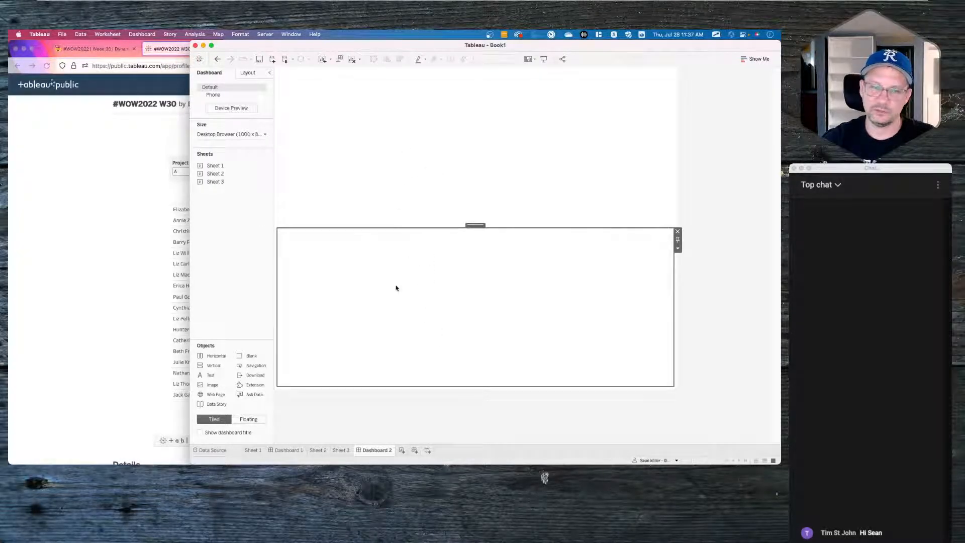
- Set outer padding on the dashboard's top-level Tiled container
click(340, 145)
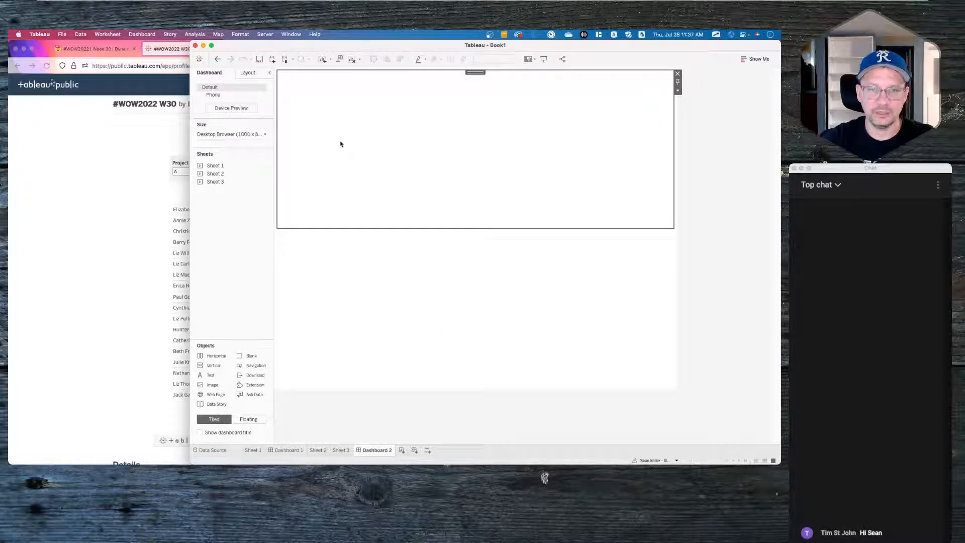
double_click(474, 71)
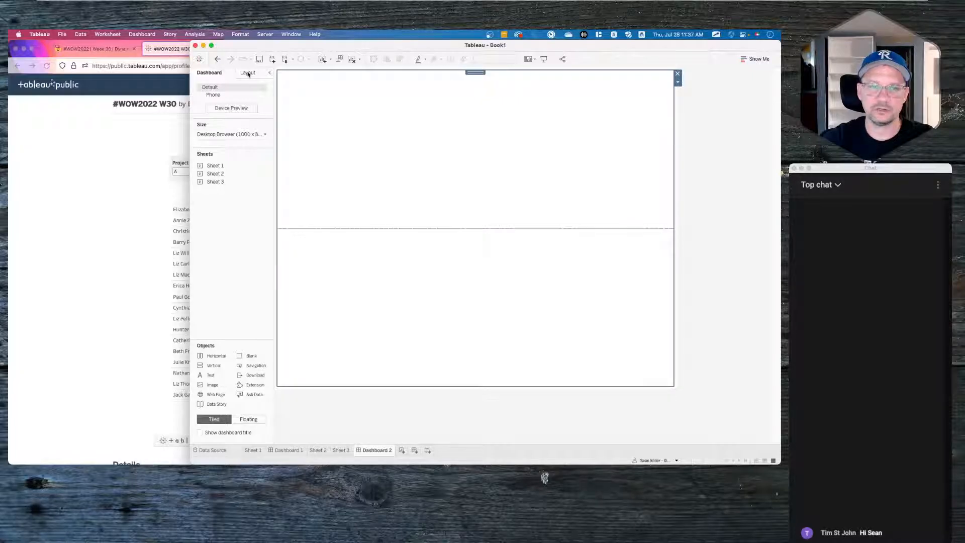
click(248, 72)
click(210, 251)
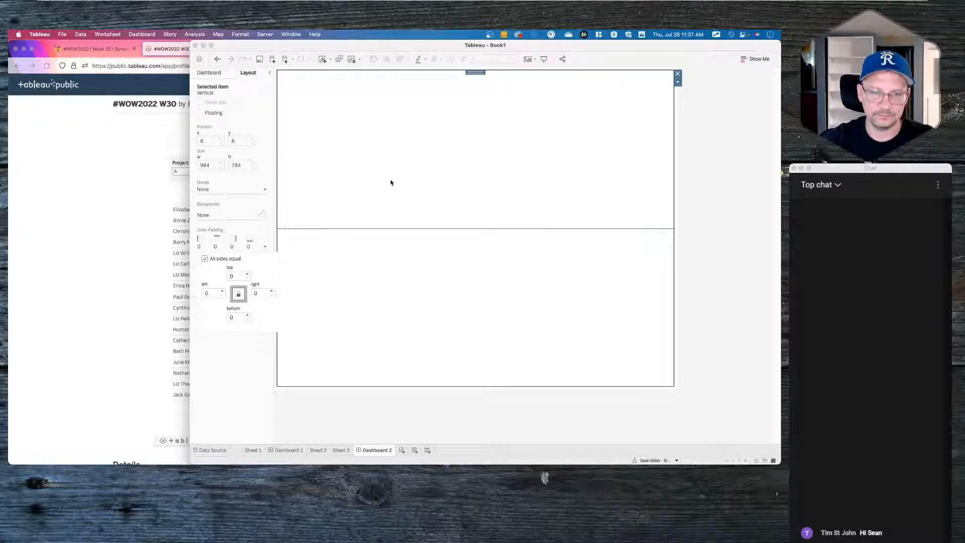
click(248, 363)
click(223, 323)
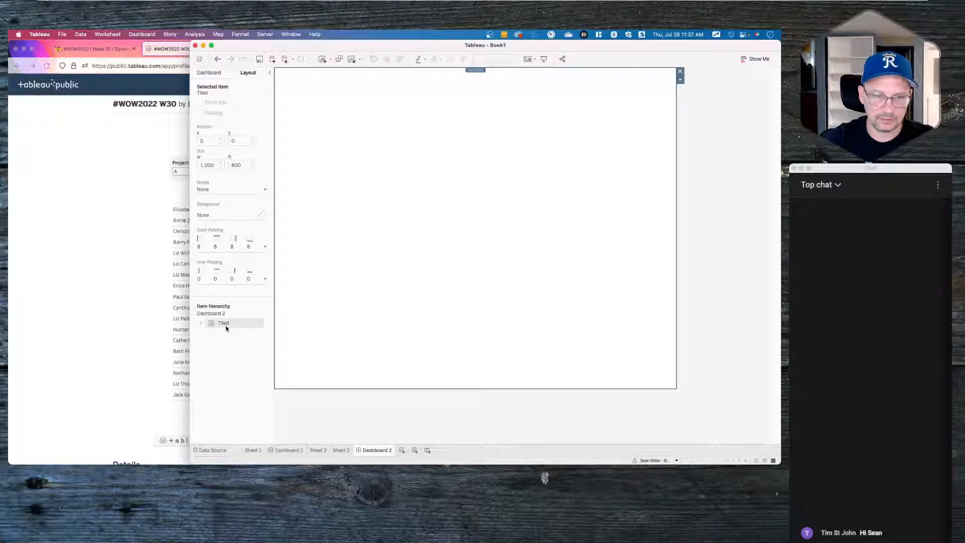
click(233, 249)
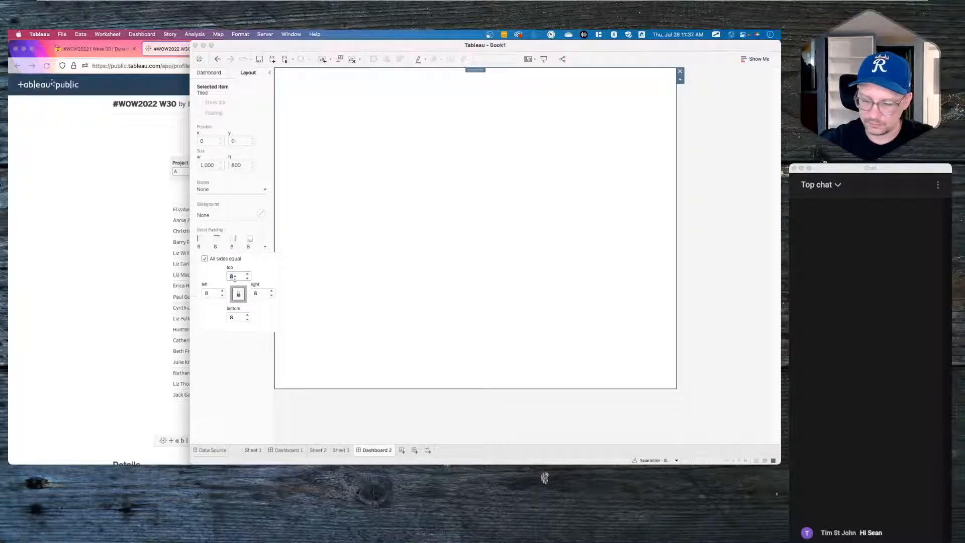
click(384, 194)
click(224, 76)
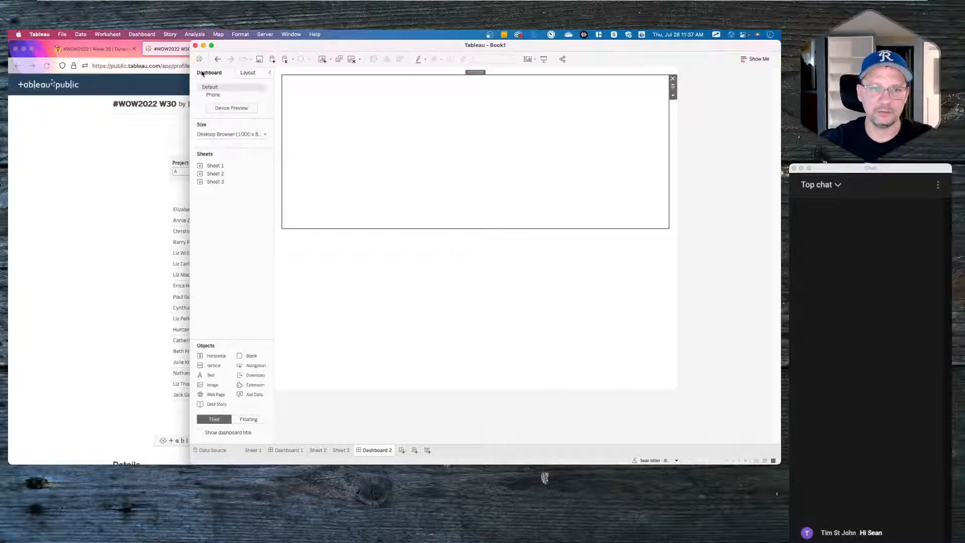
- Add a horizontal container and rename it 'Filter Bar'
mouse_move(226, 166)
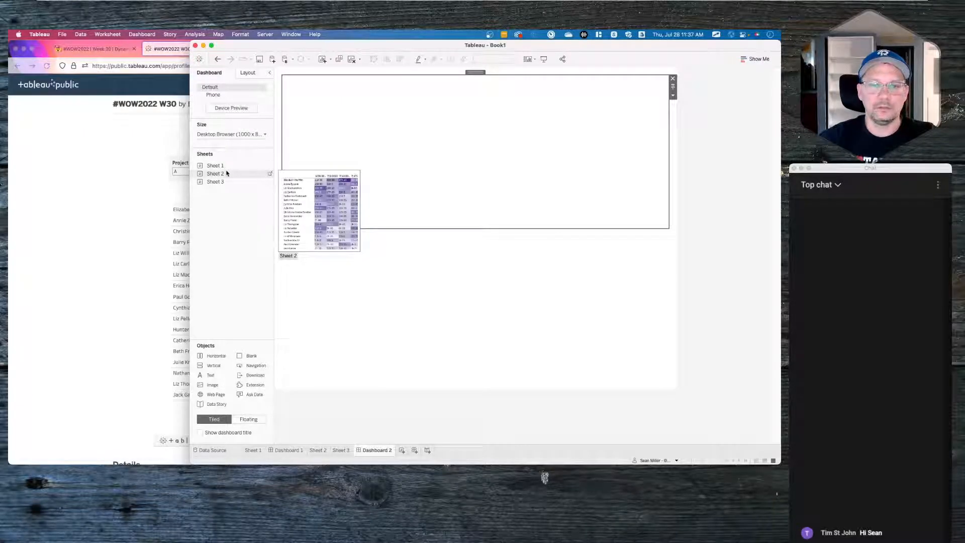
mouse_move(211, 355)
mouse_down()
mouse_move(274, 308)
mouse_move(431, 221)
mouse_up()
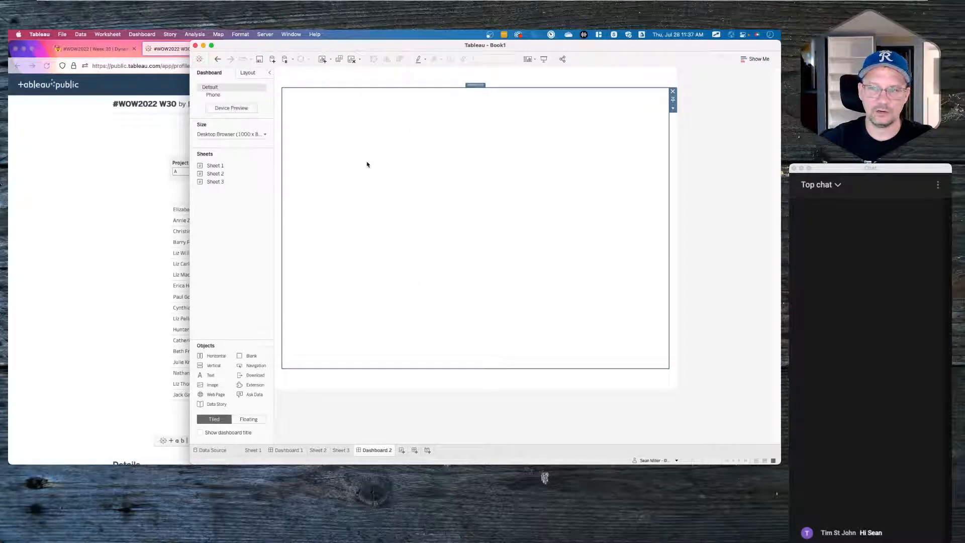
click(673, 108)
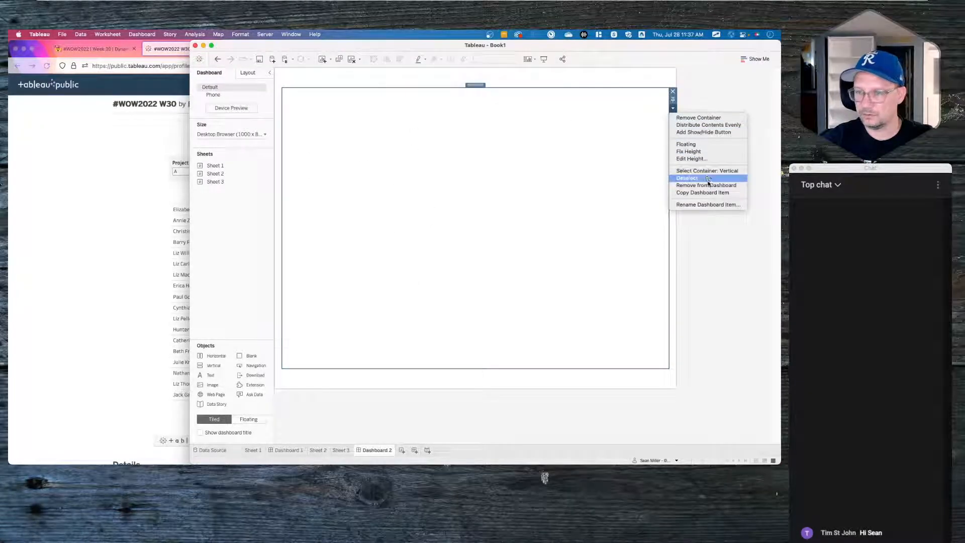
click(716, 204)
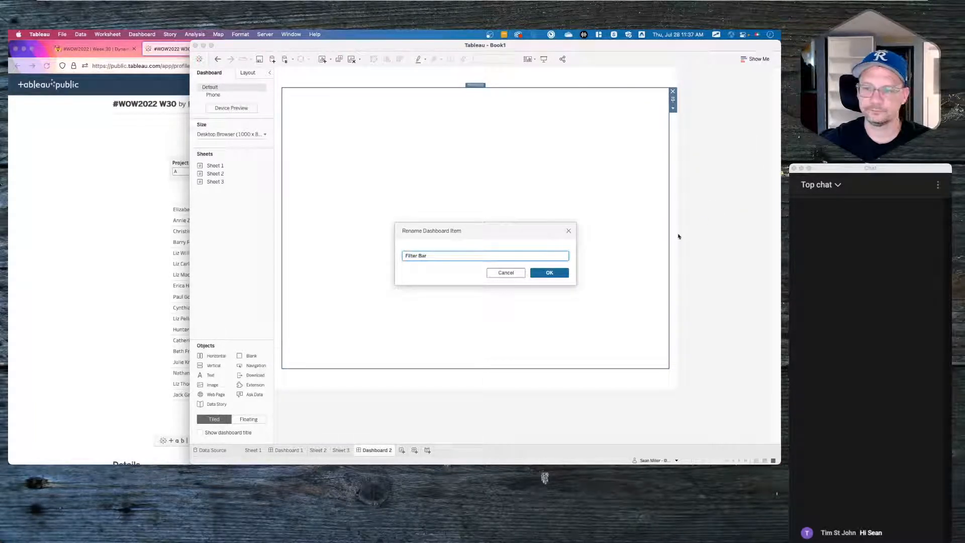
click(549, 274)
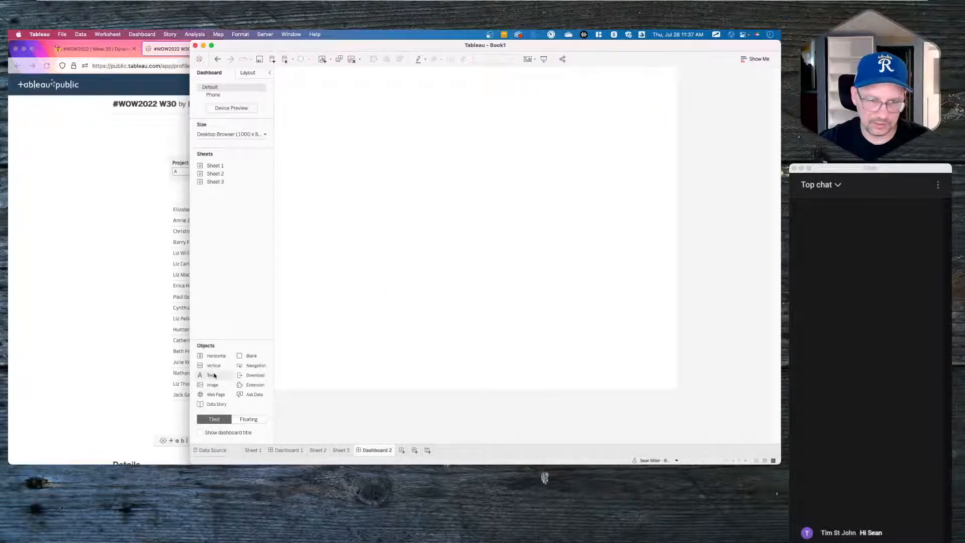
- Add a 'Title' text object at the top and a 'Footer' text object at the bottom
drag(214, 375, 495, 93)
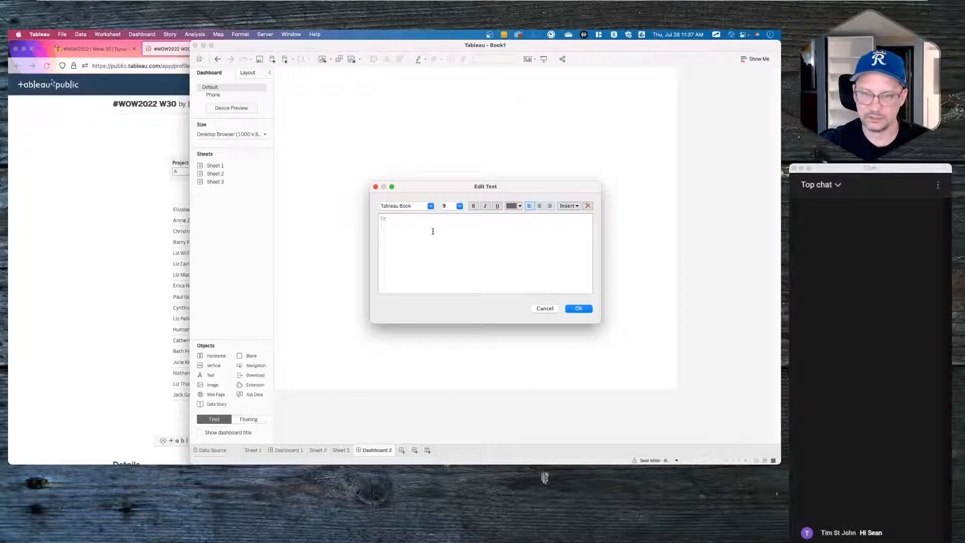
click(578, 308)
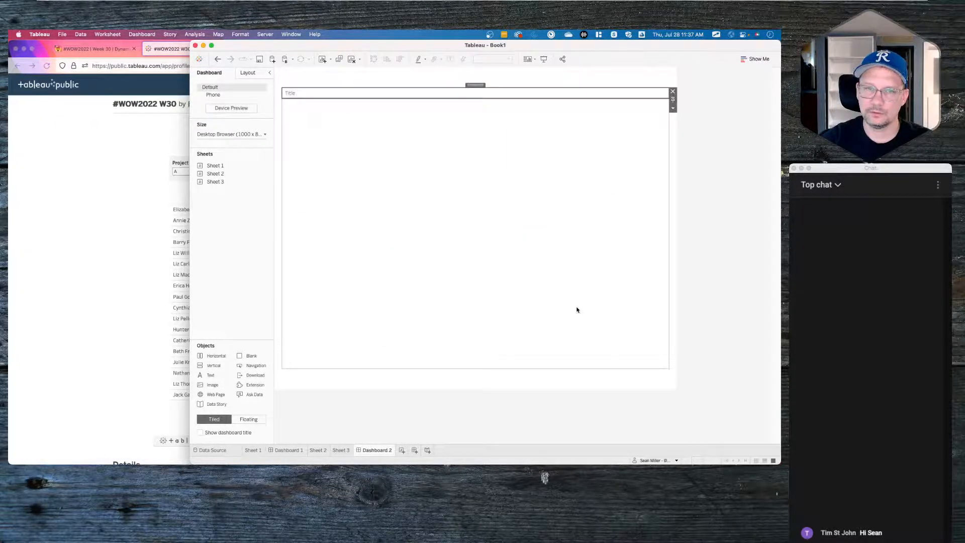
drag(221, 375, 367, 370)
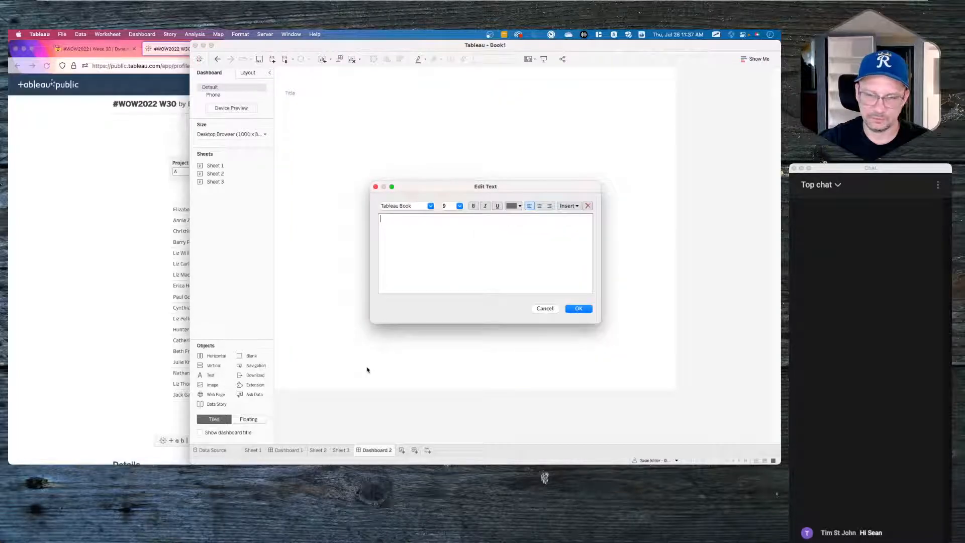
text(Footer)
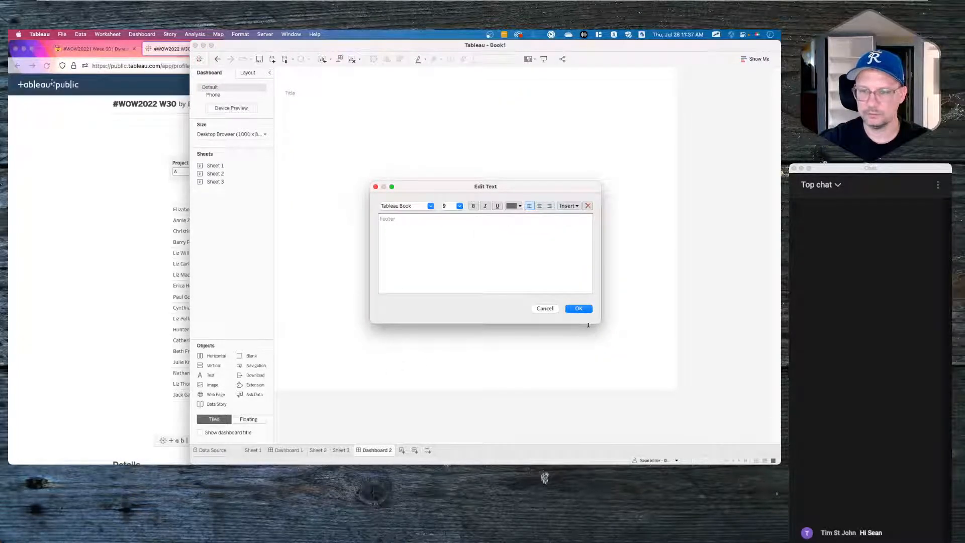
click(579, 308)
click(487, 376)
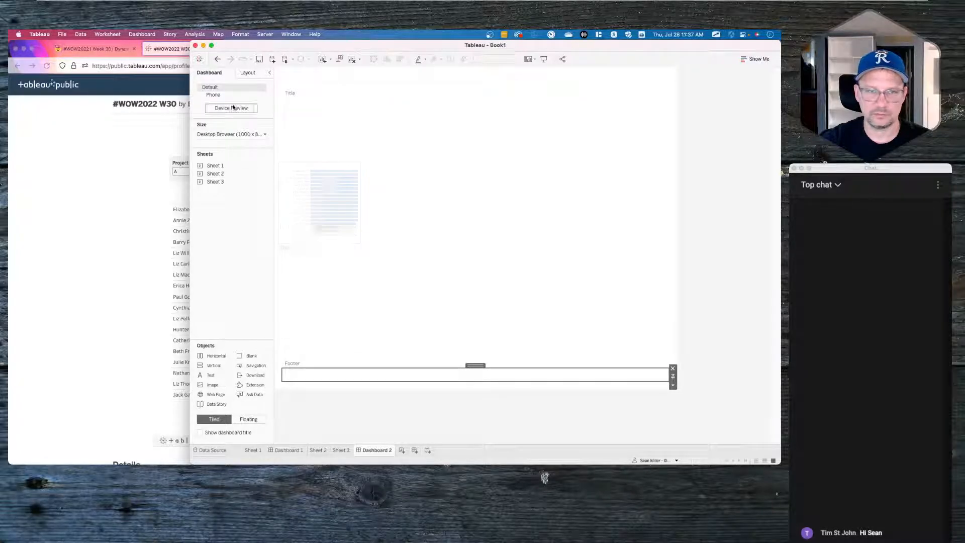
- Delete the blank spacers above the Title and below the Footer
click(247, 74)
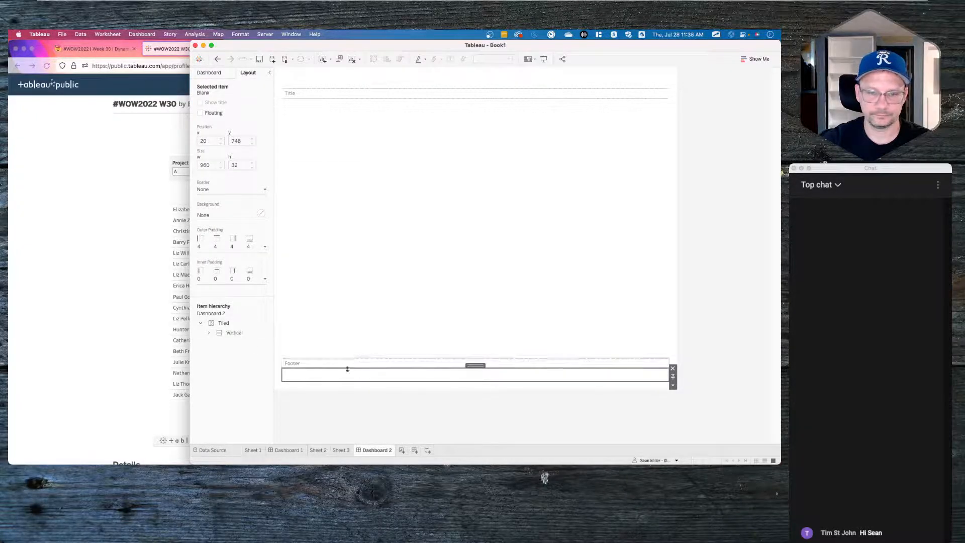
click(382, 364)
click(382, 374)
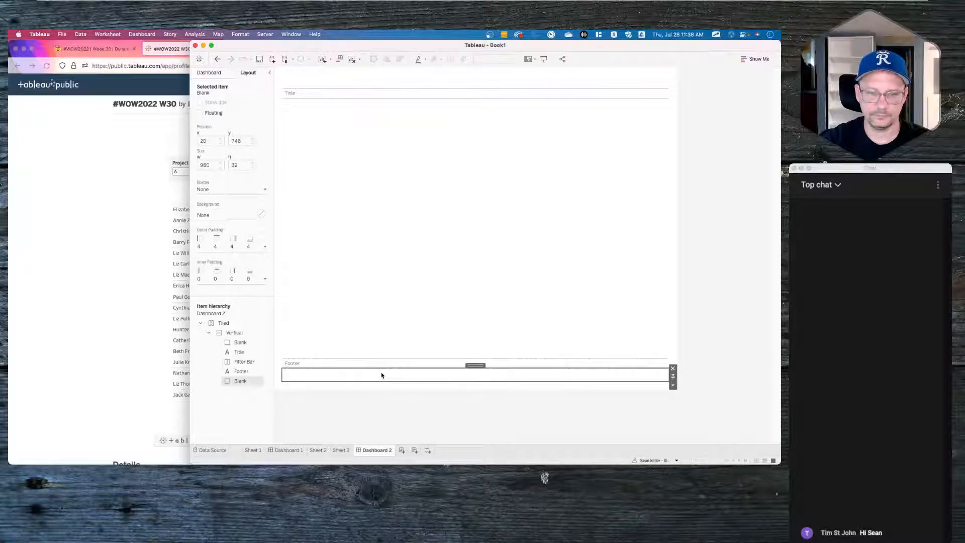
click(379, 366)
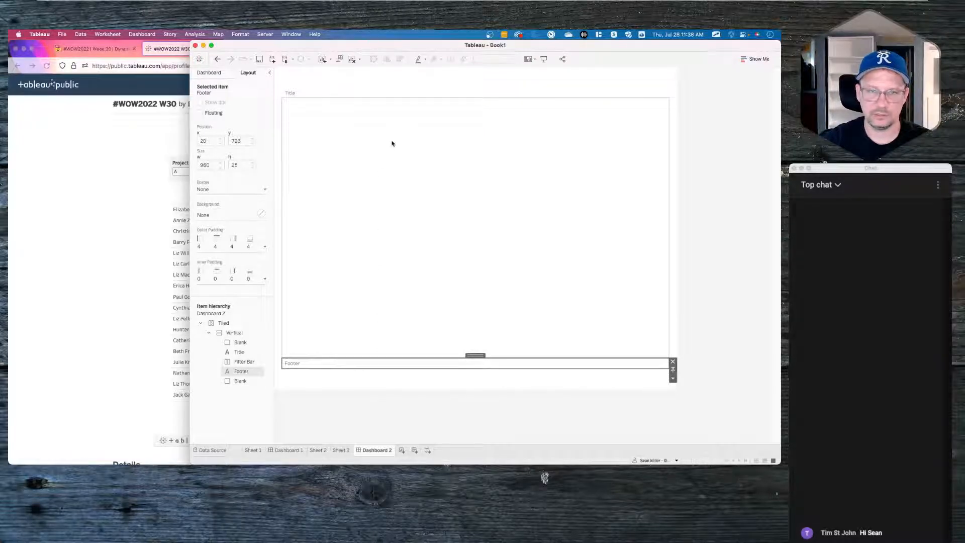
click(383, 93)
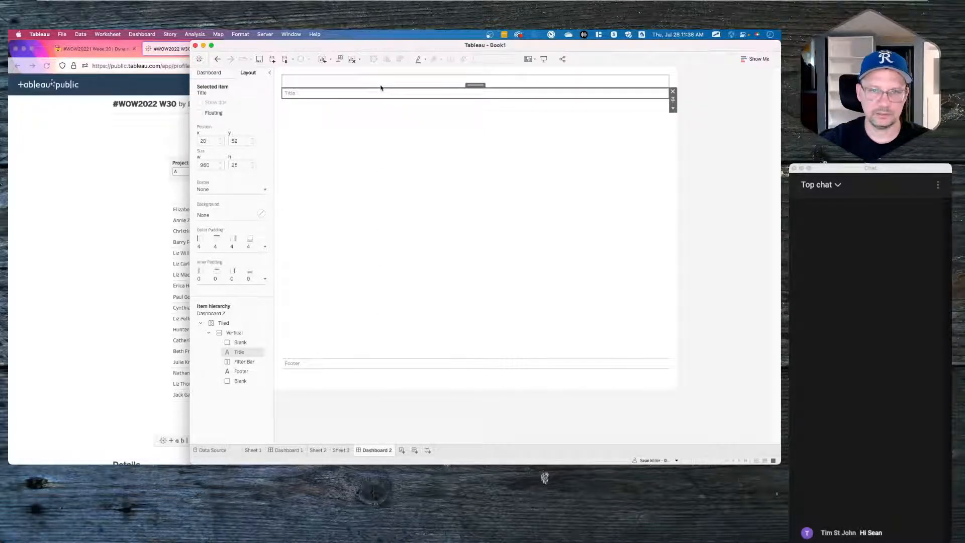
click(399, 83)
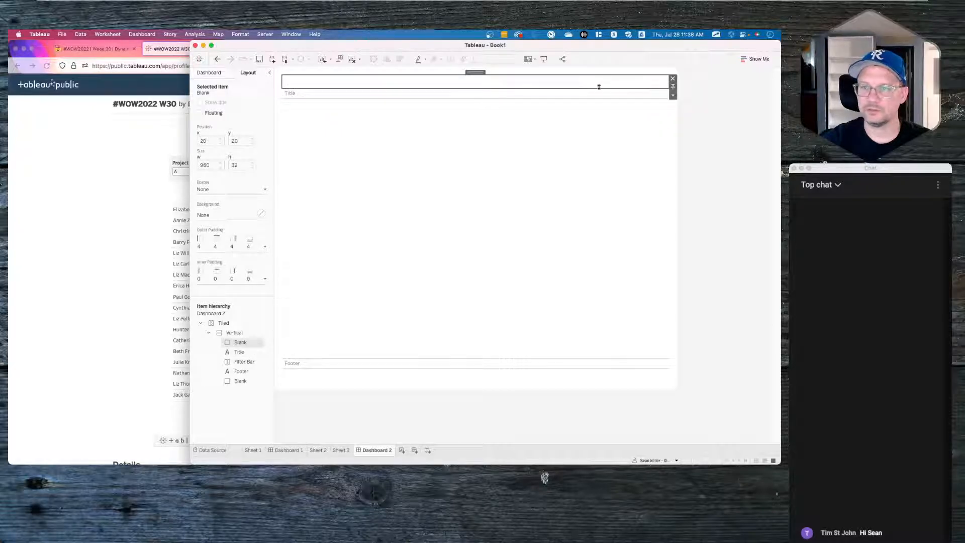
click(672, 78)
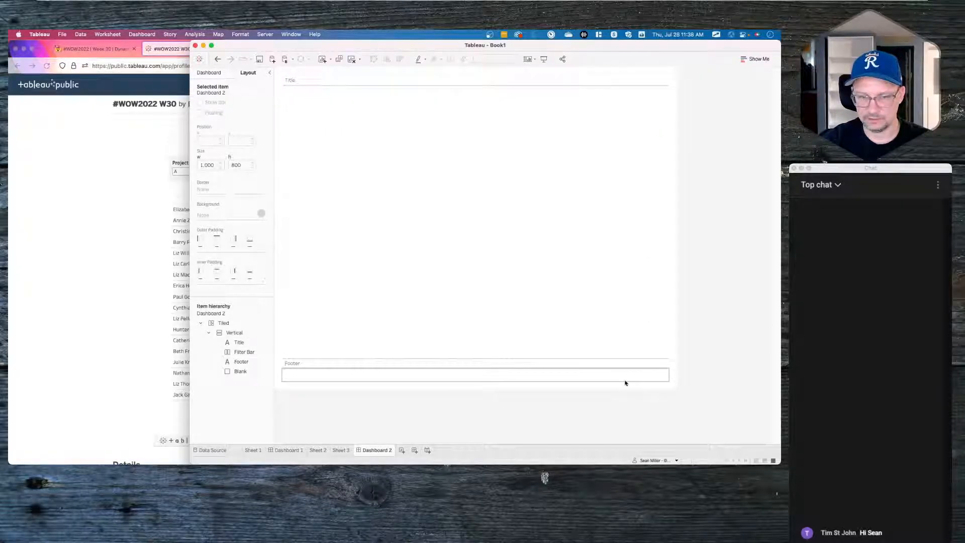
click(625, 377)
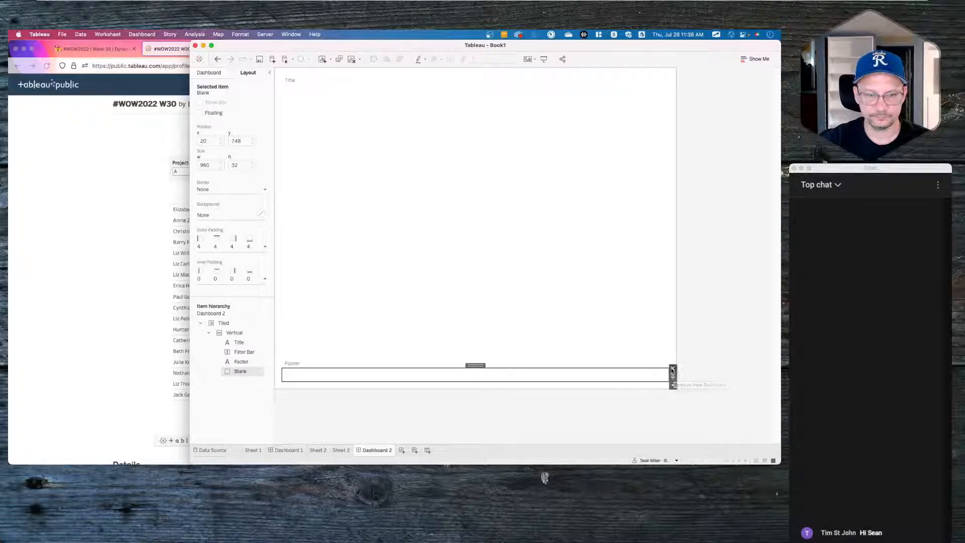
click(673, 369)
click(518, 280)
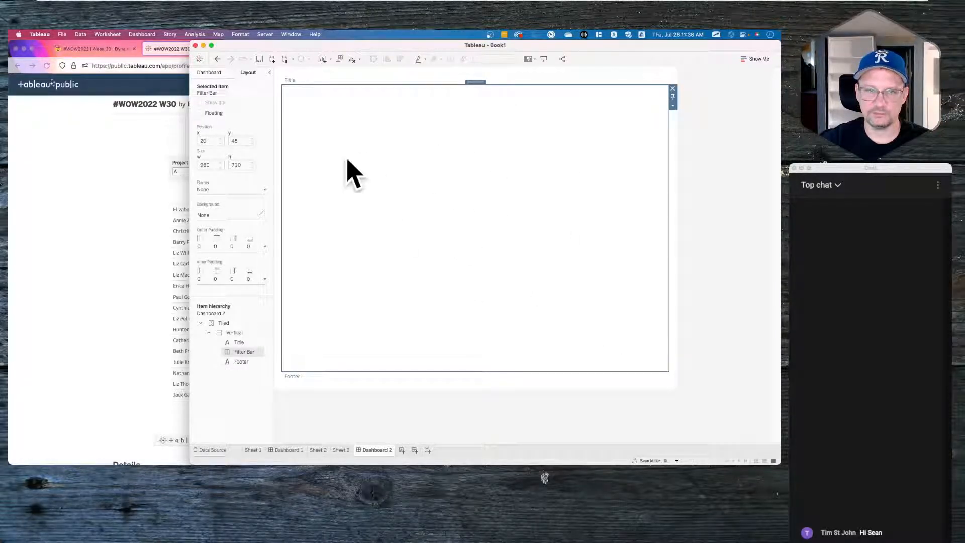
click(208, 72)
mouse_move(222, 170)
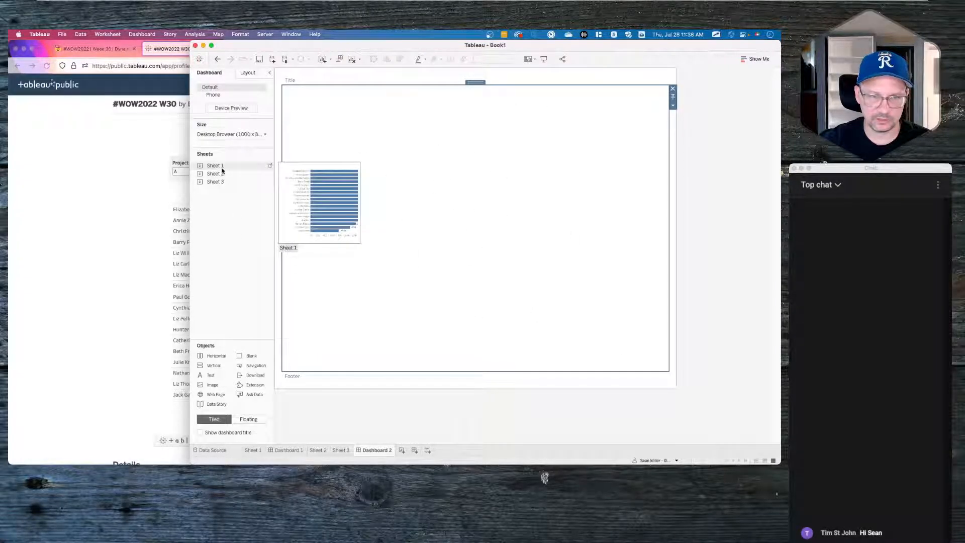
- Add a horizontal container with the Sheet 2 heatmap left of the Sheet 1 bar chart
drag(219, 359, 360, 367)
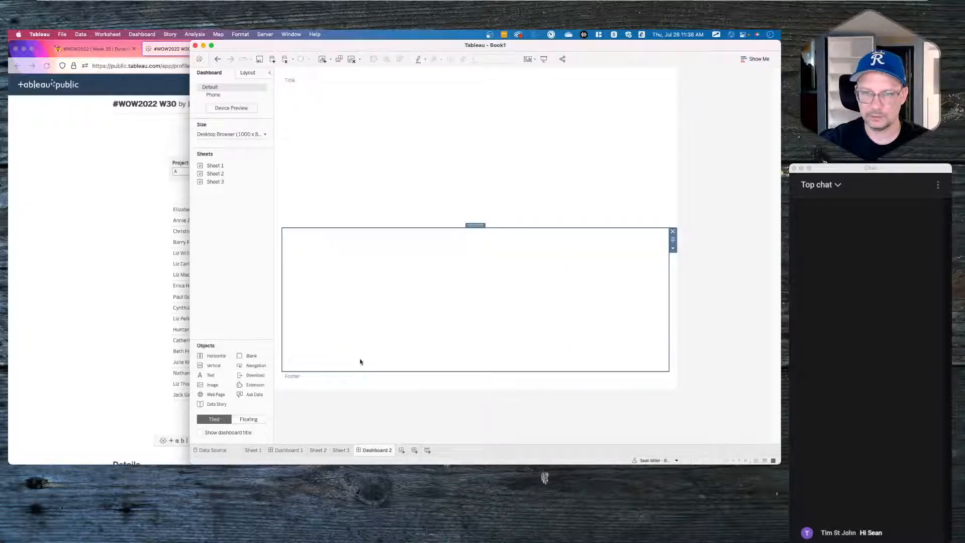
click(248, 73)
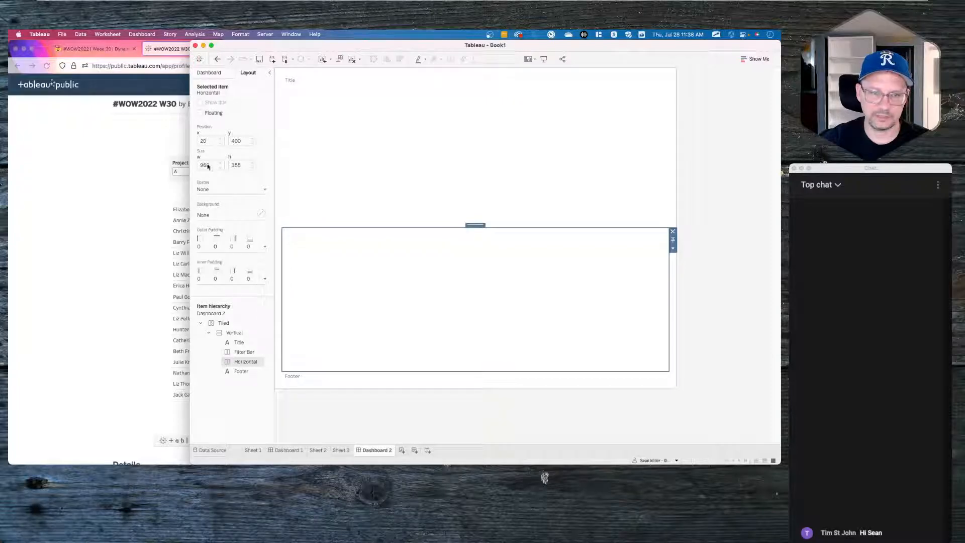
click(209, 73)
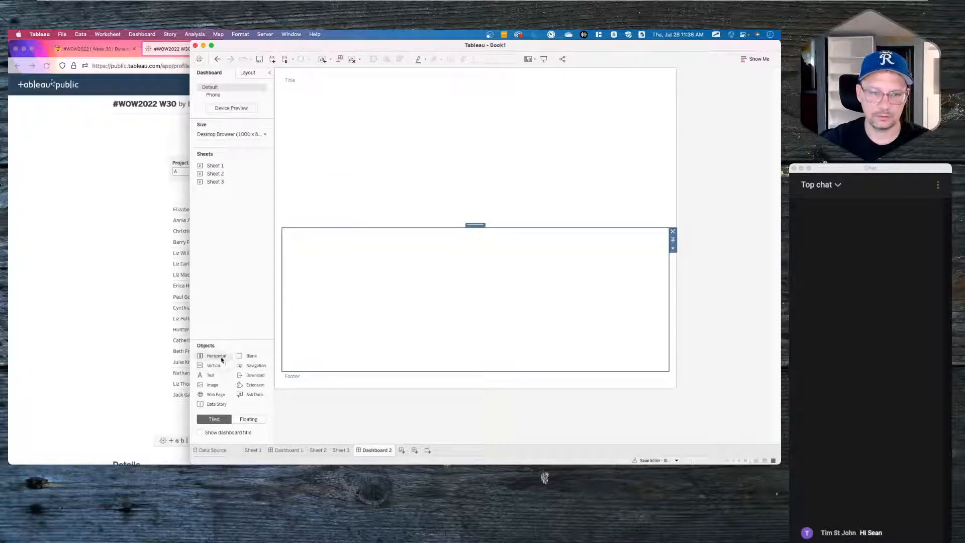
double_click(221, 167)
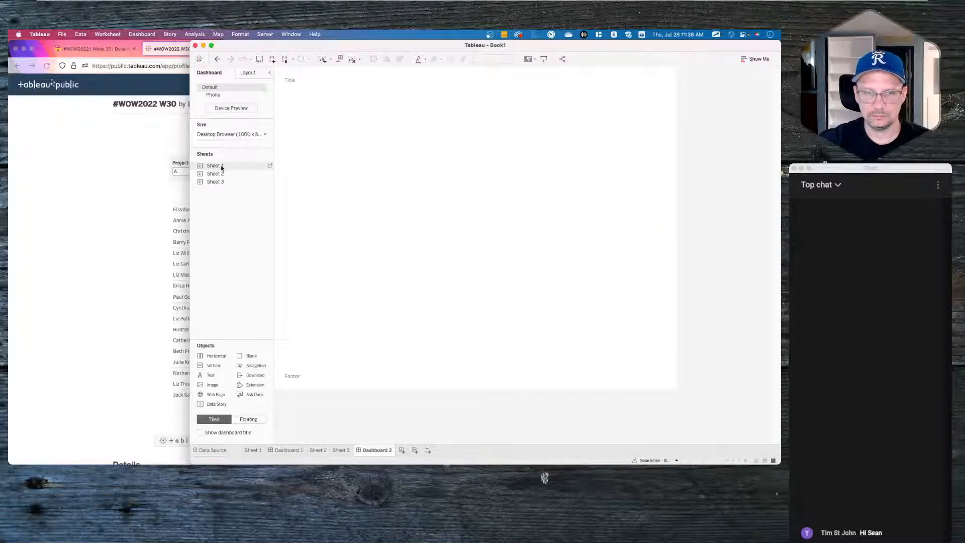
drag(221, 167, 378, 305)
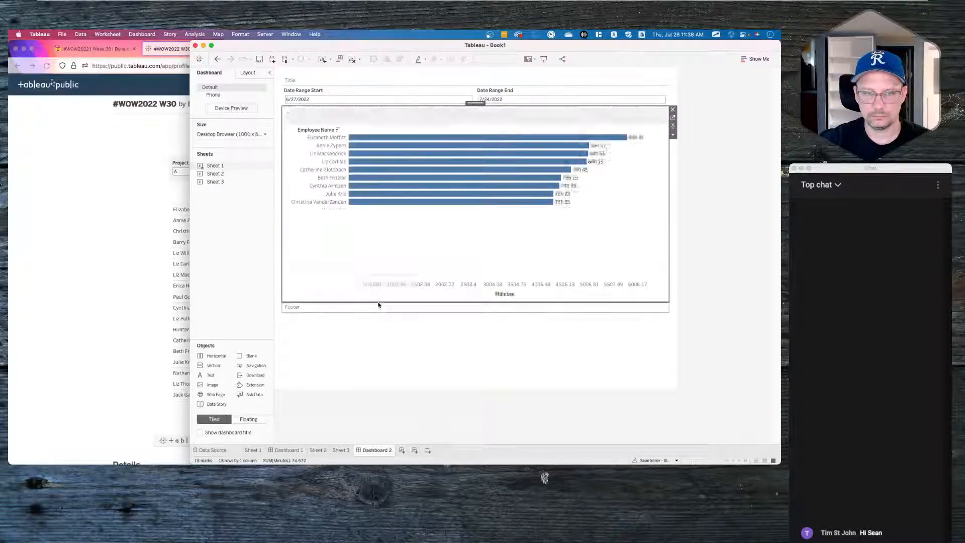
mouse_move(225, 173)
drag(225, 173, 349, 180)
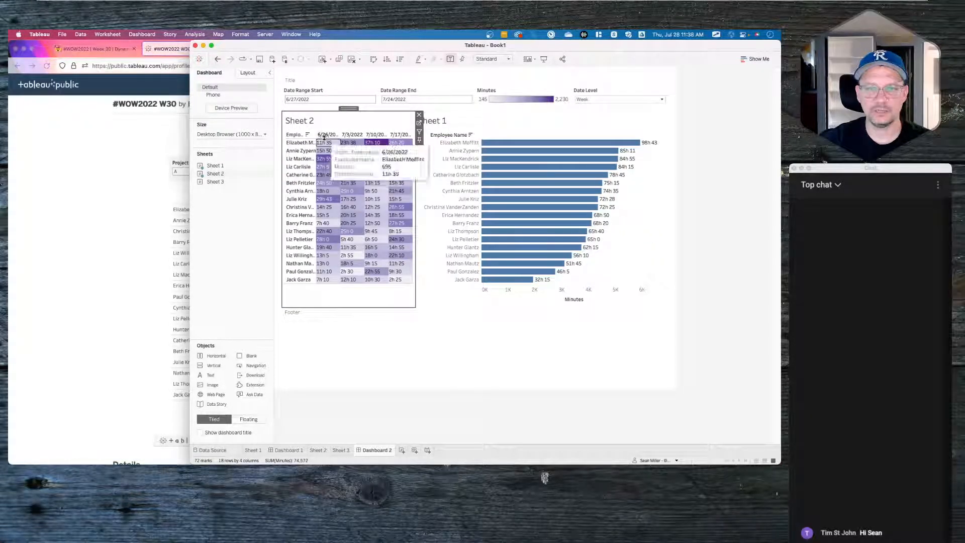
- Hide the Sheet 2 and Sheet 1 titles on the dashboard
right_click(294, 128)
click(312, 145)
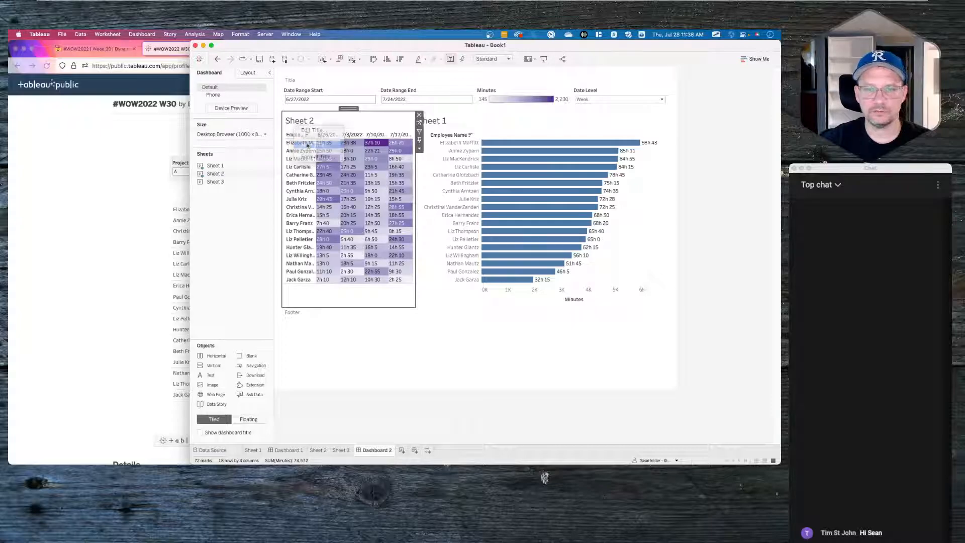
right_click(443, 126)
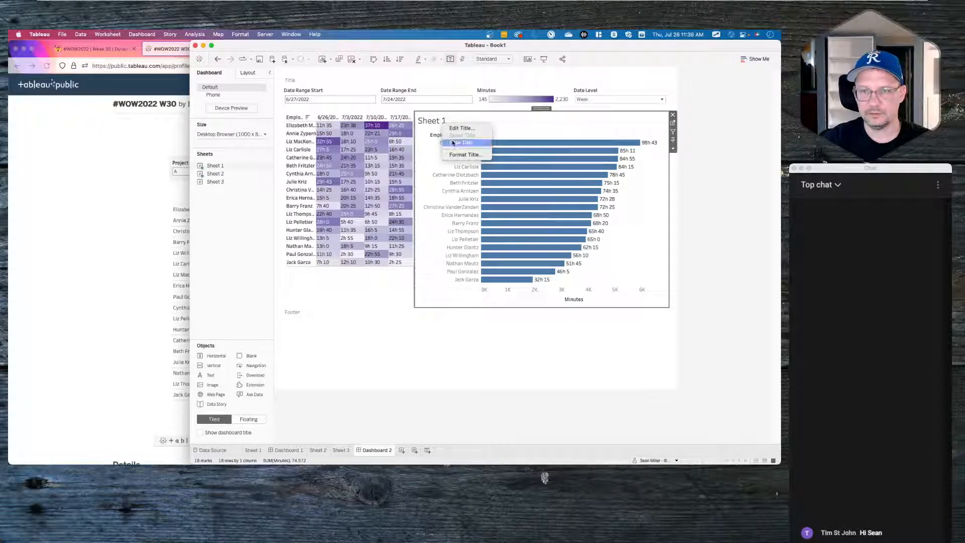
click(455, 142)
- Hide the bar chart's employee name header and its Minutes axis
right_click(435, 132)
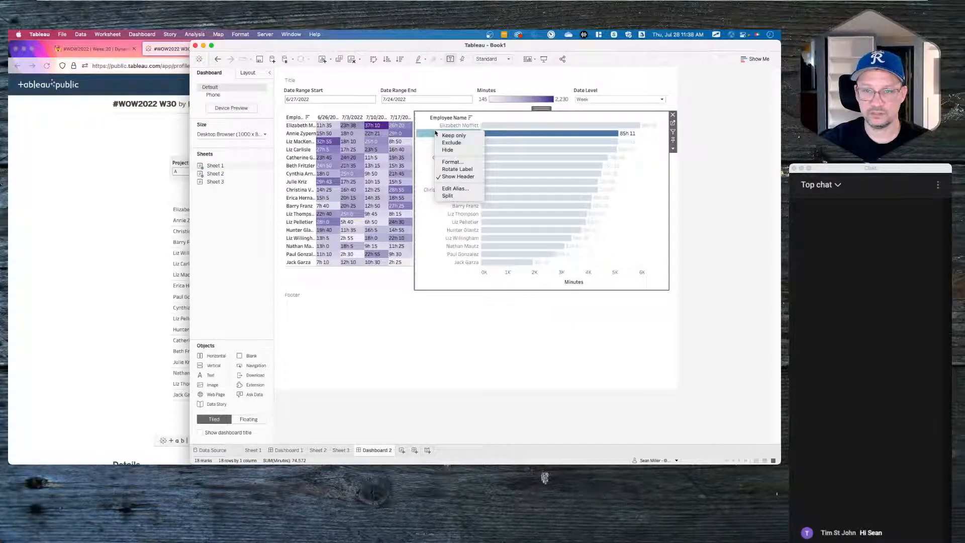
click(451, 178)
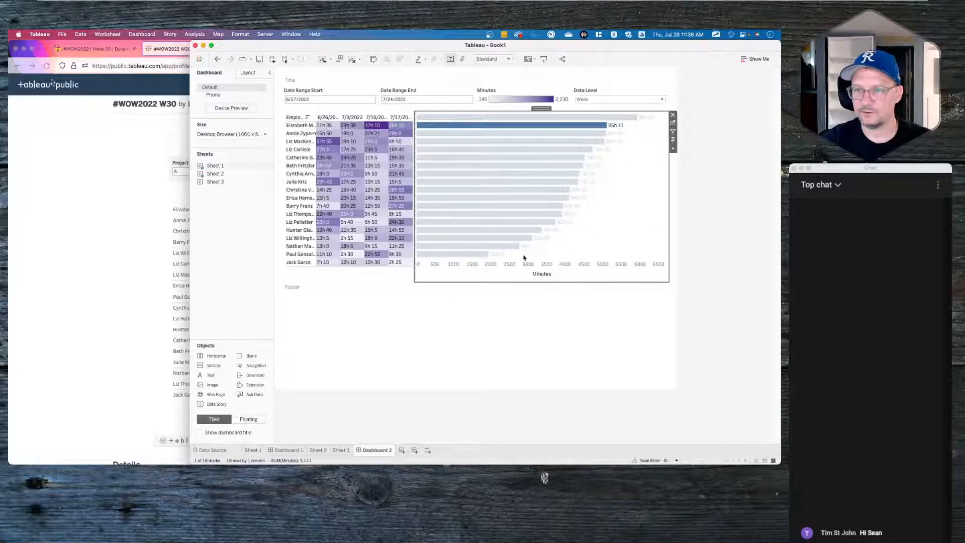
click(491, 268)
right_click(494, 271)
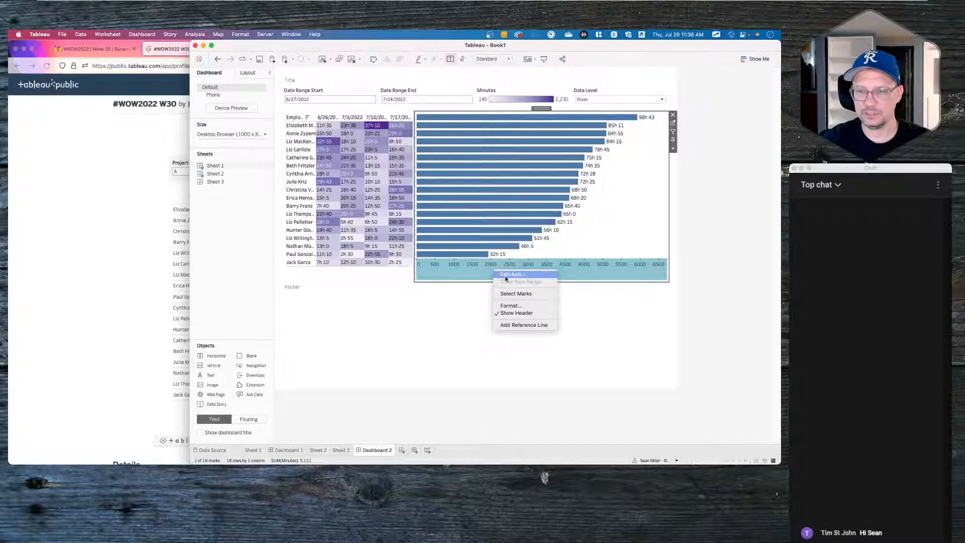
click(517, 314)
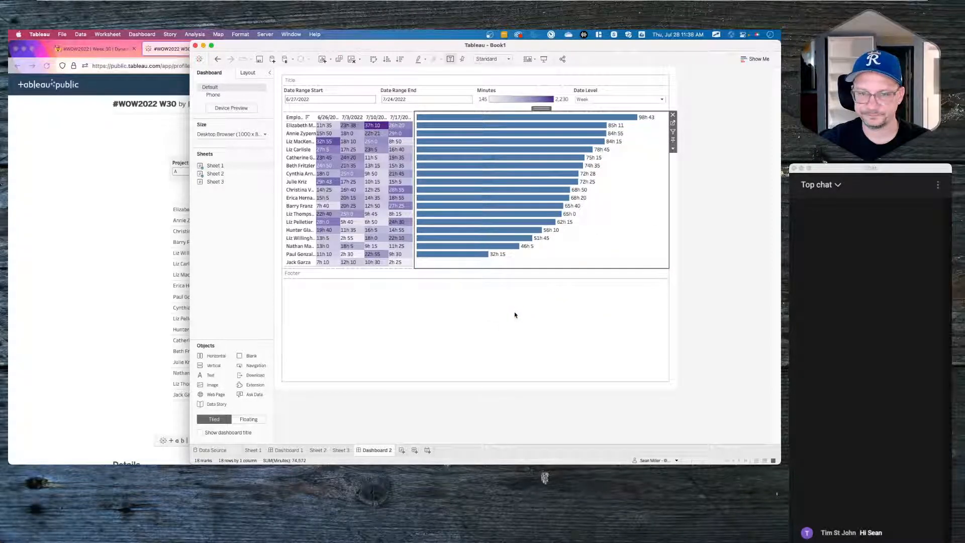
- Fit the bar chart and heatmap to Entire View, then widen the heatmap so it shows full employee names
click(502, 59)
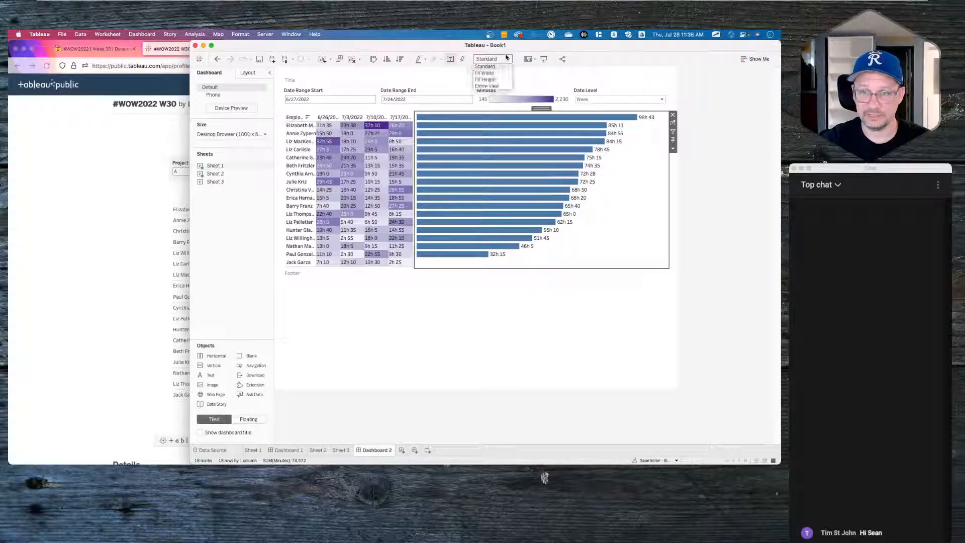
click(496, 87)
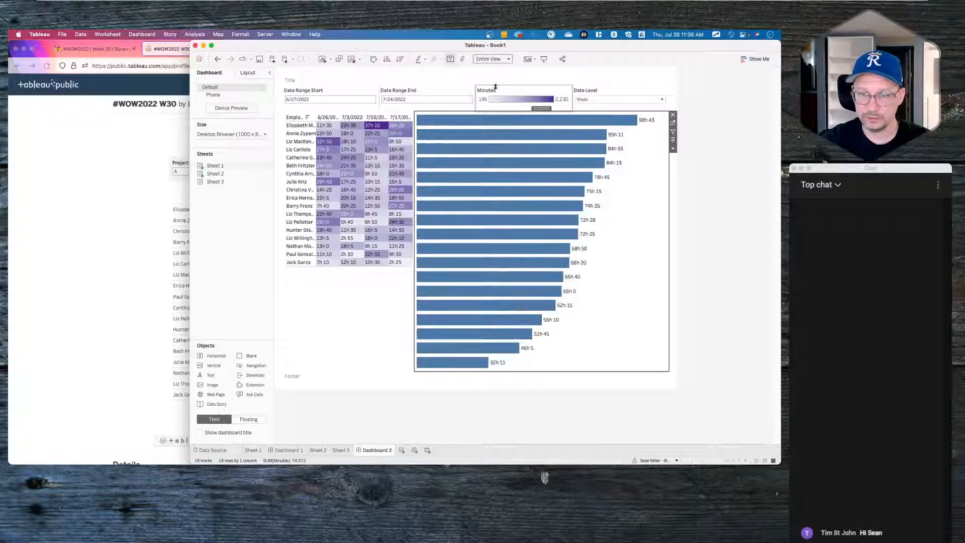
click(379, 299)
click(495, 59)
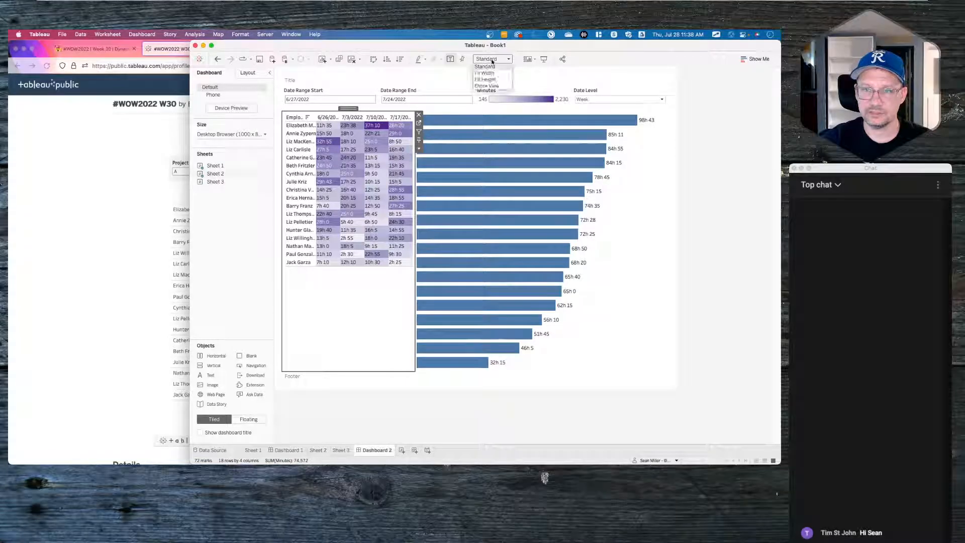
click(491, 88)
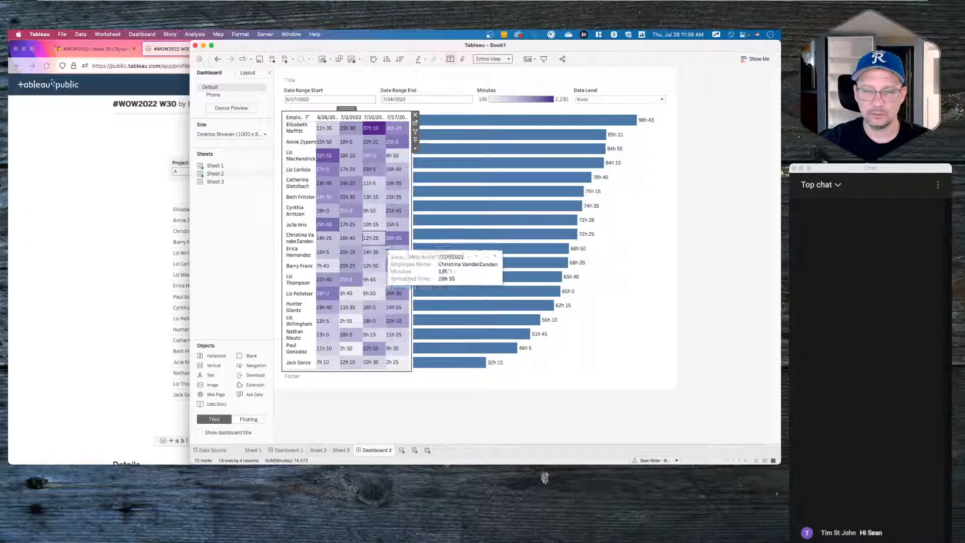
drag(411, 248, 574, 240)
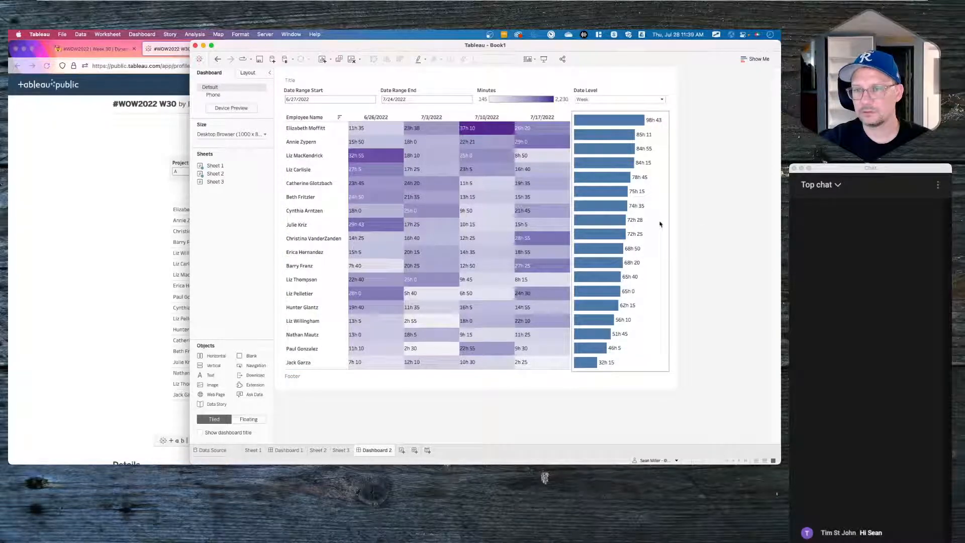
click(659, 330)
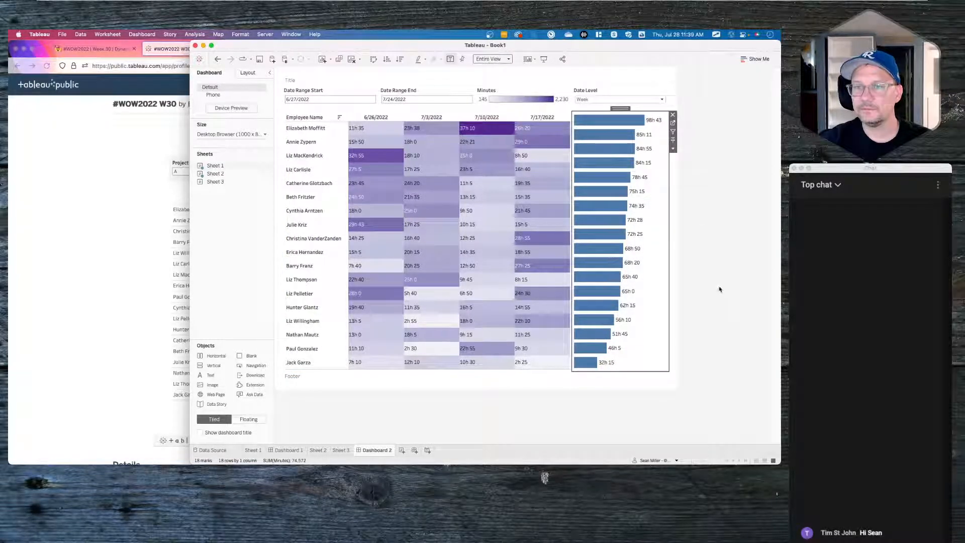
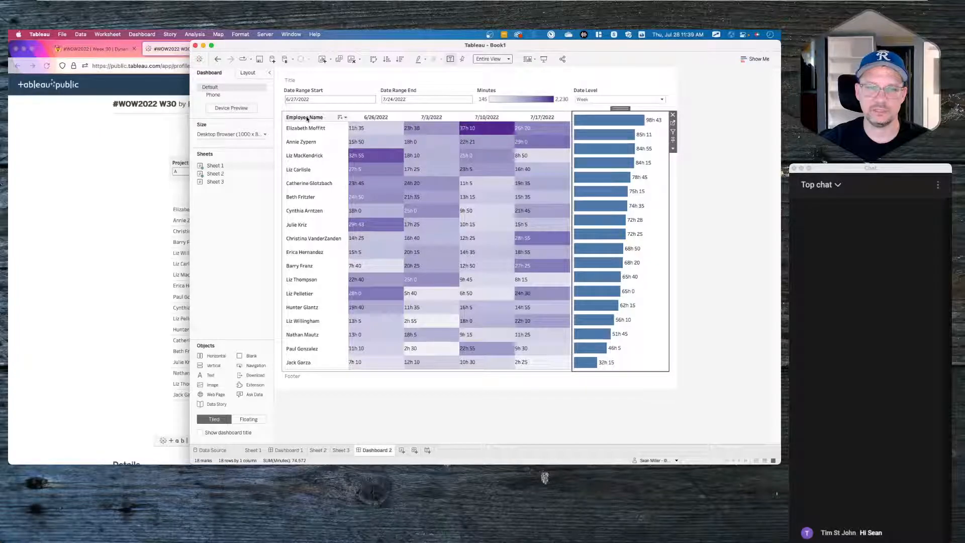
- Give the bar chart unequal inner padding with a top value of 17
click(254, 74)
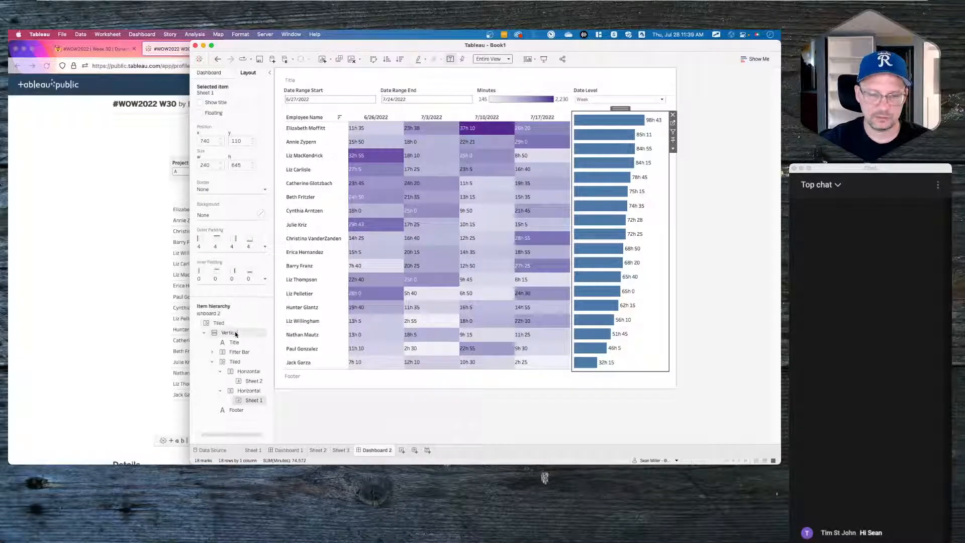
click(225, 278)
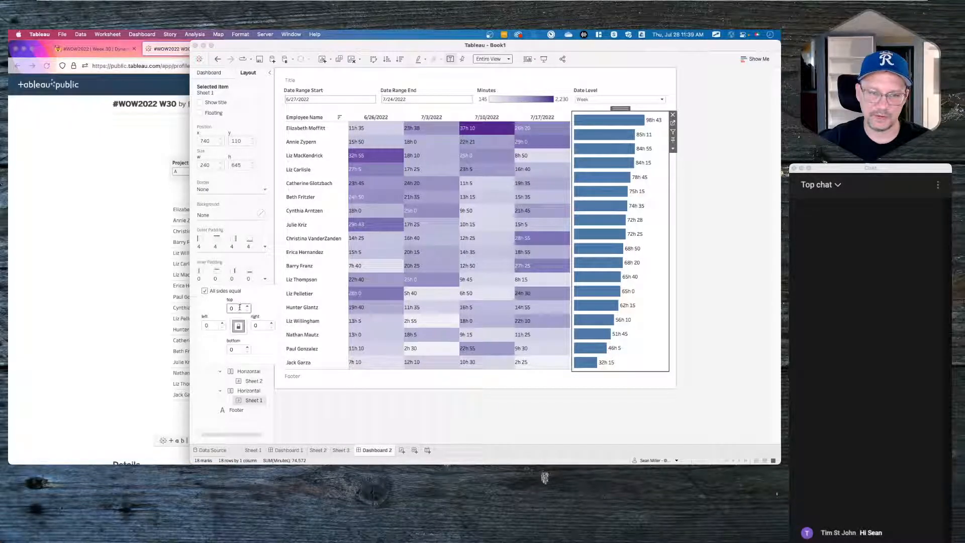
click(223, 292)
click(247, 306)
click(247, 306)
click(247, 306)
click(247, 306)
click(248, 306)
click(247, 306)
click(248, 306)
click(247, 306)
click(248, 306)
click(248, 306)
click(247, 306)
click(247, 306)
click(248, 306)
click(247, 306)
click(247, 306)
click(247, 310)
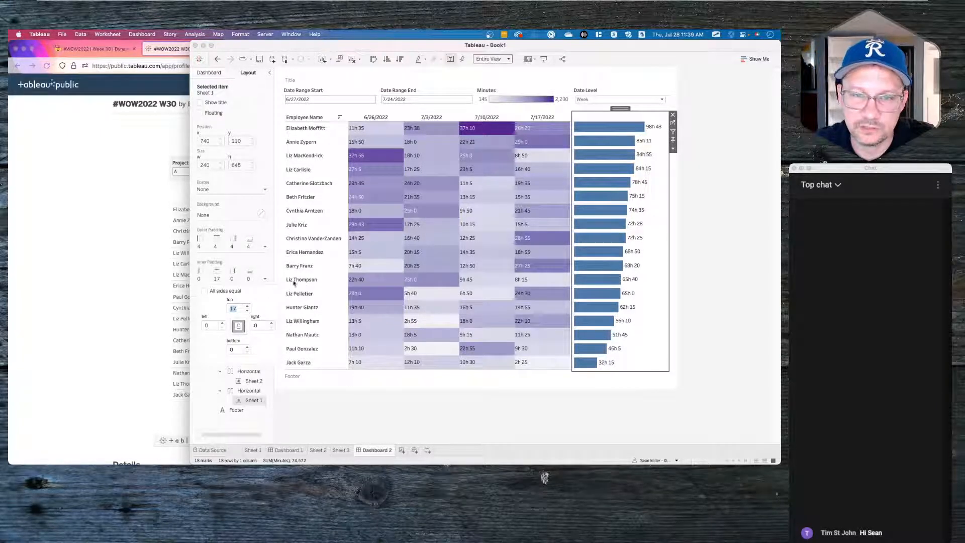
- Reselect the bar chart and lower its top inner padding to 16
mouse_move(549, 157)
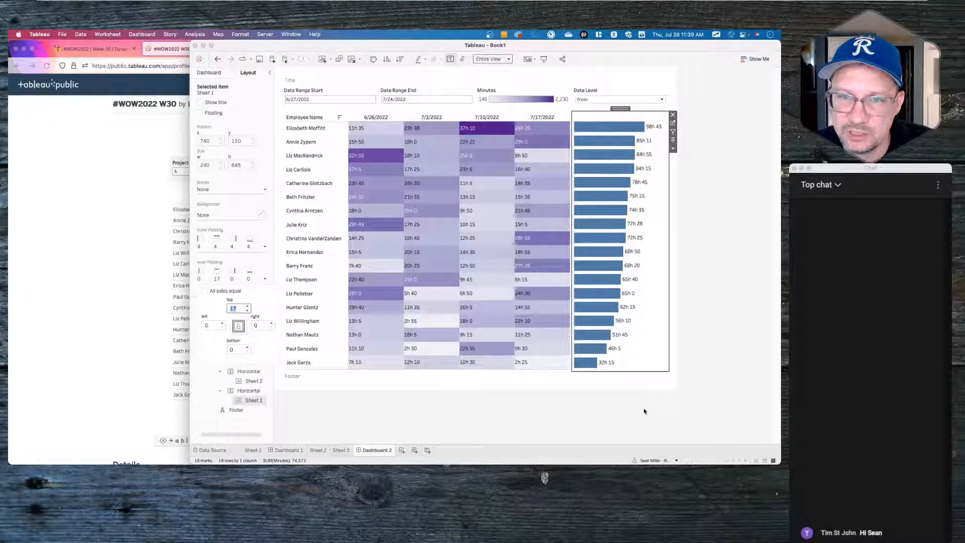
click(644, 386)
click(724, 327)
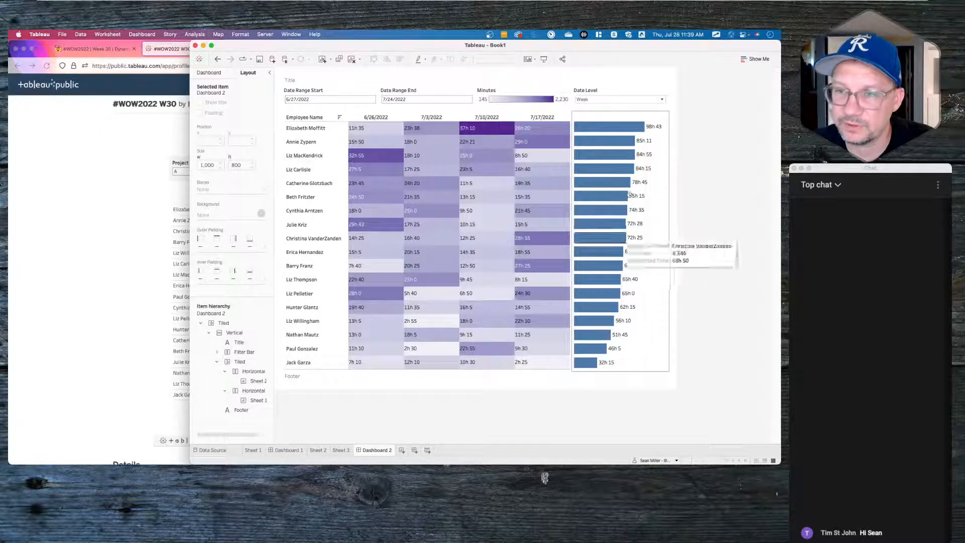
click(664, 116)
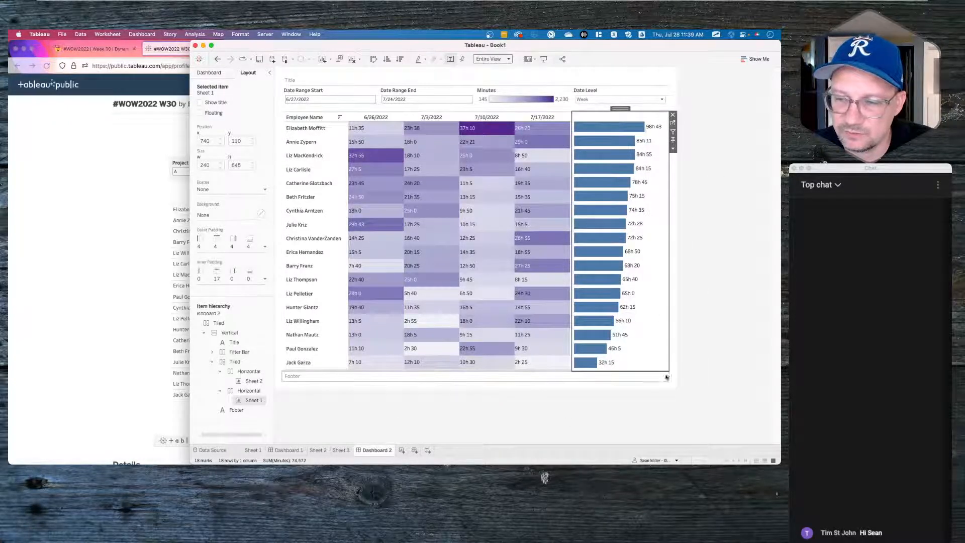
click(652, 387)
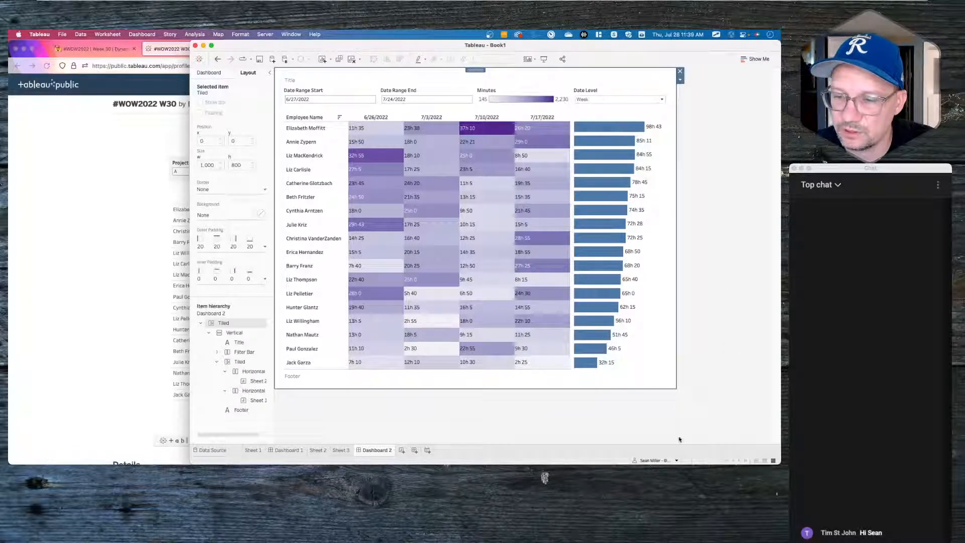
click(647, 417)
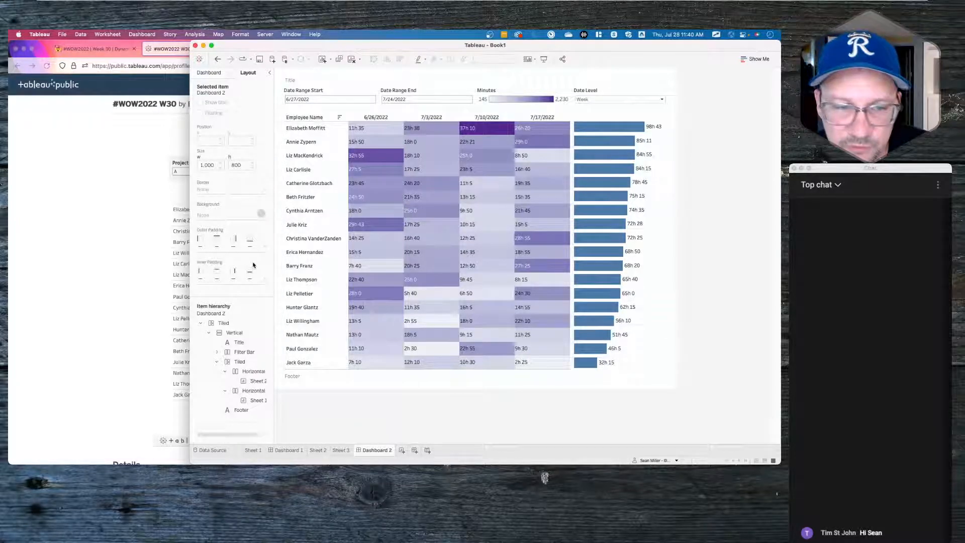
click(666, 137)
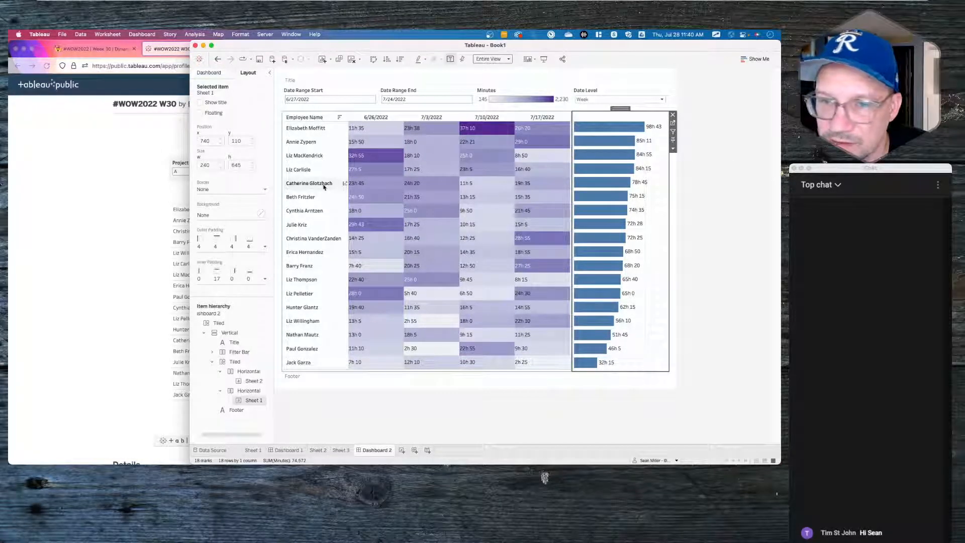
click(232, 281)
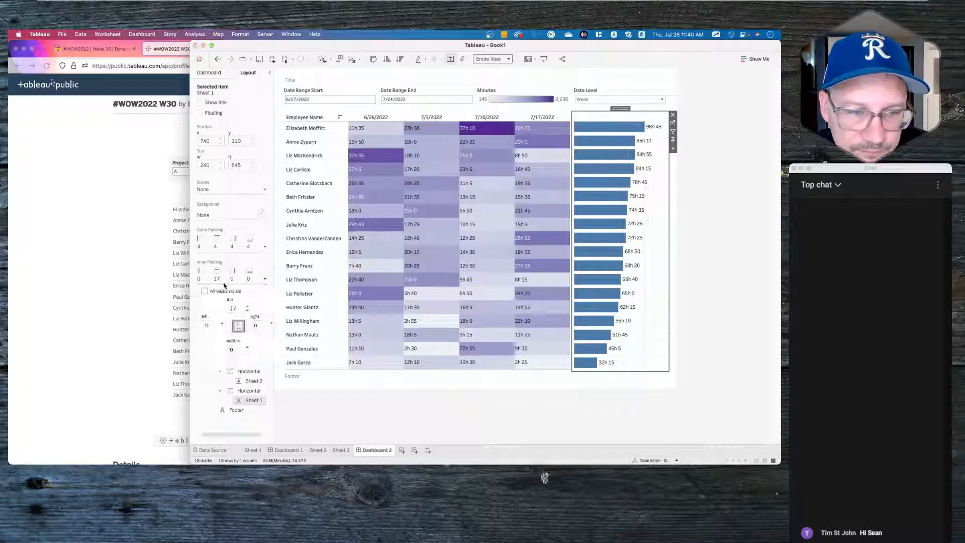
click(248, 311)
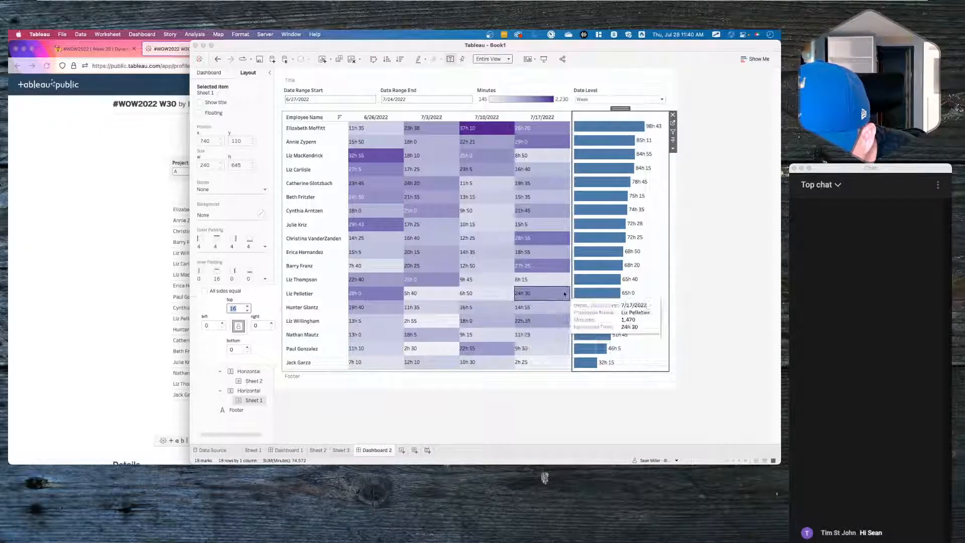
click(648, 371)
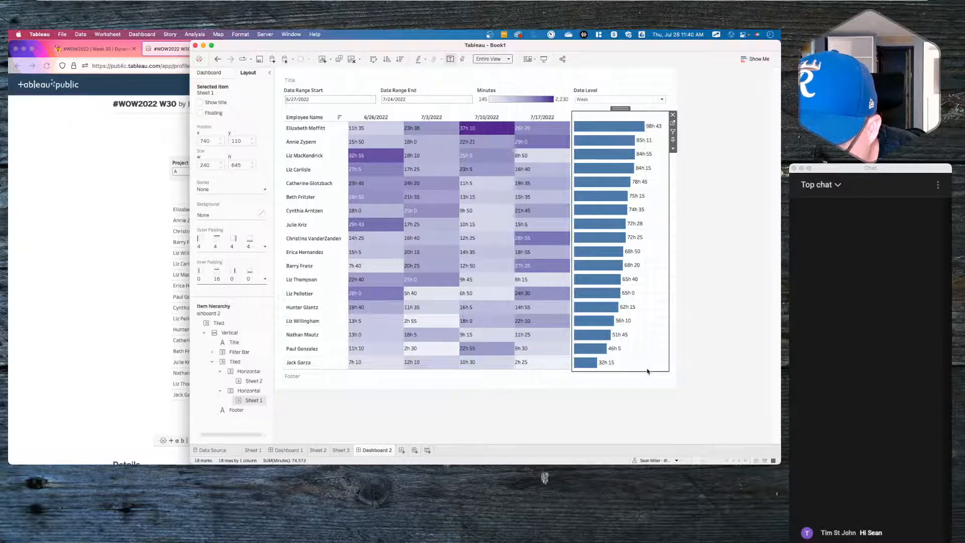
- Set the bar chart's outer padding to 0
click(248, 246)
double_click(239, 276)
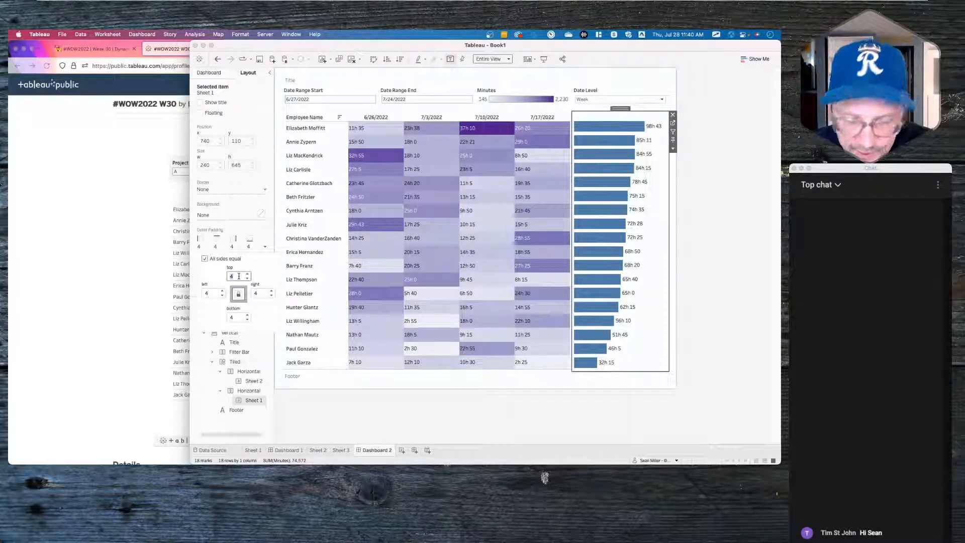
text(0)
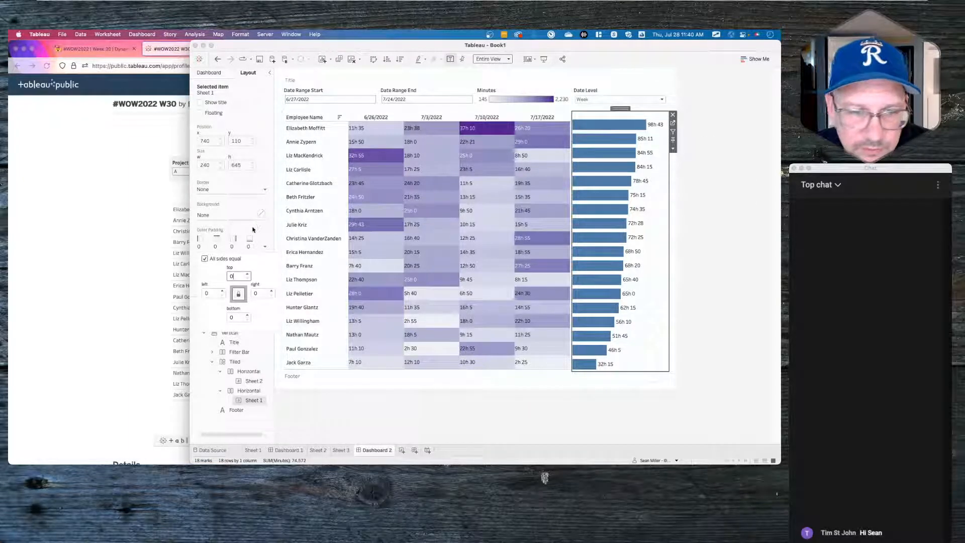
click(240, 249)
- Raise the bar chart's top inner padding to 20 and deselect it to check alignment
click(239, 276)
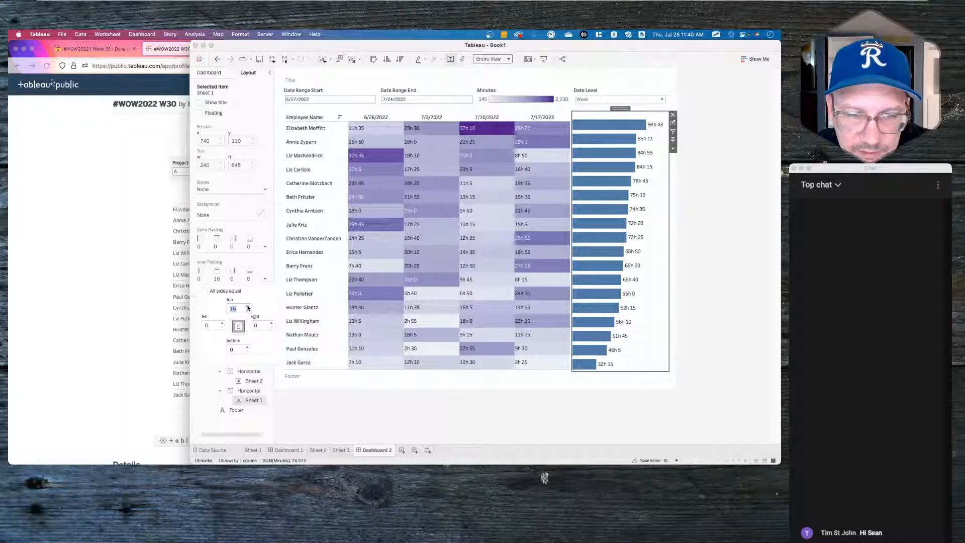
click(247, 307)
click(247, 307)
click(248, 307)
click(247, 307)
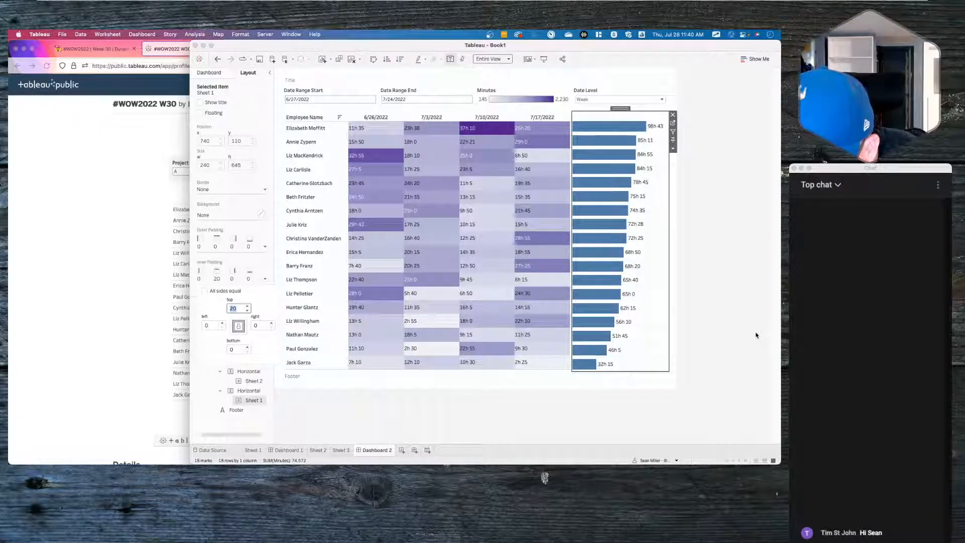
click(692, 332)
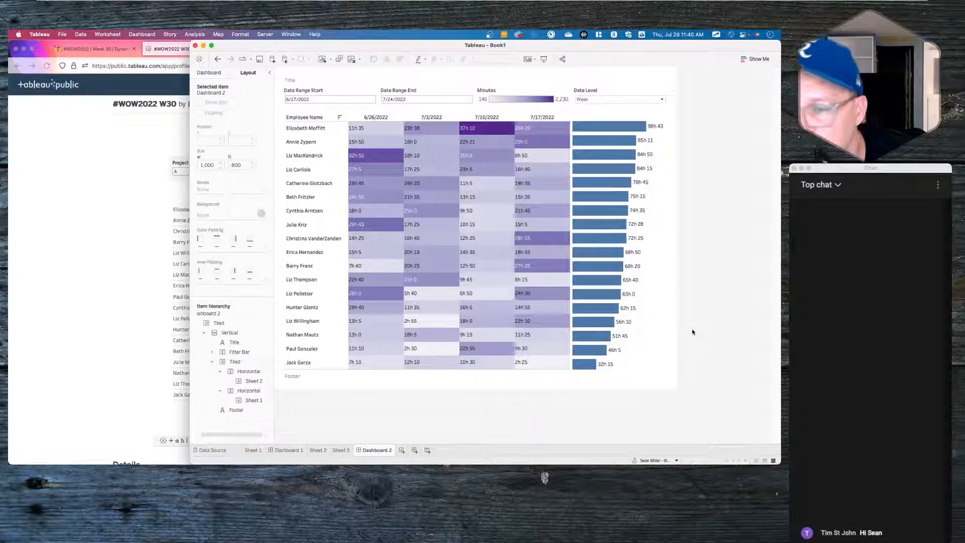
- Set the bar chart's grid lines and zero lines to None in the Format pane
click(659, 333)
right_click(653, 330)
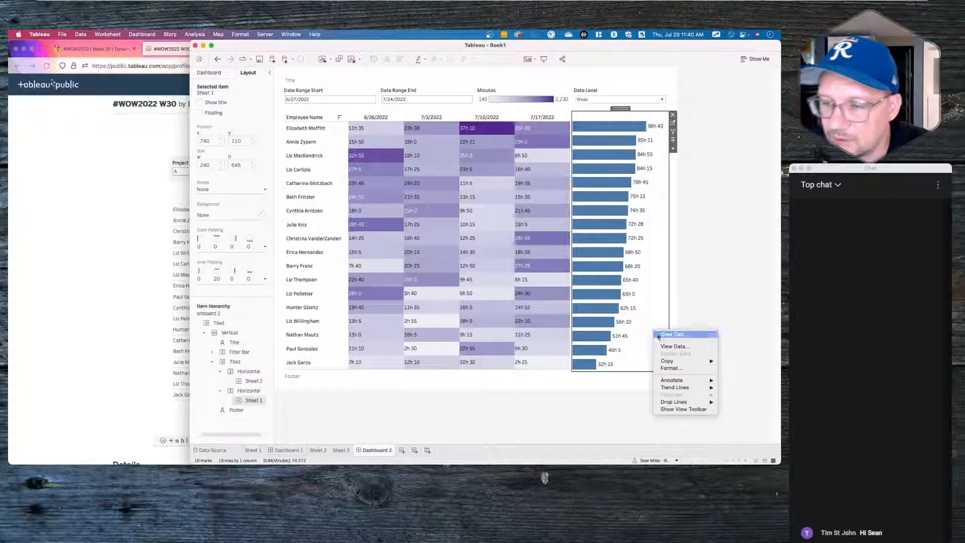
click(666, 368)
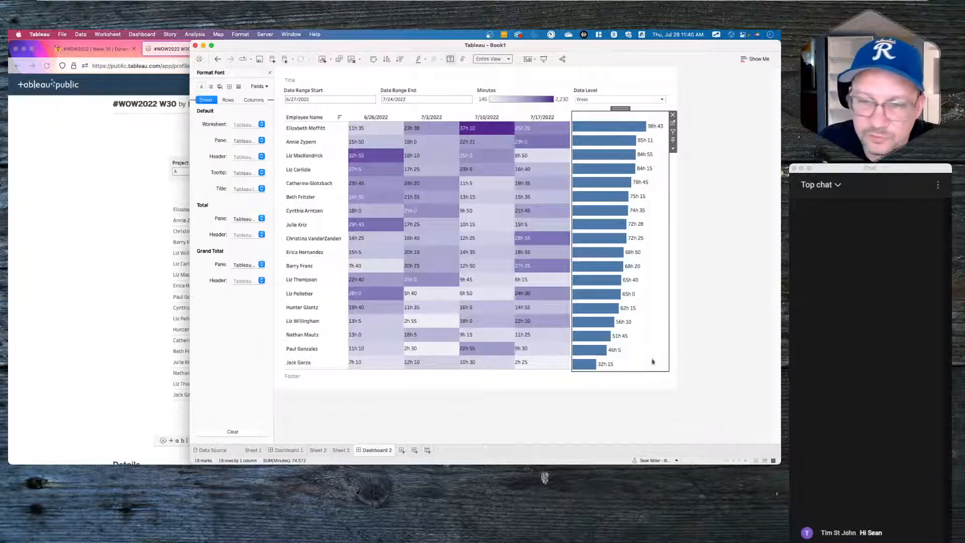
click(230, 86)
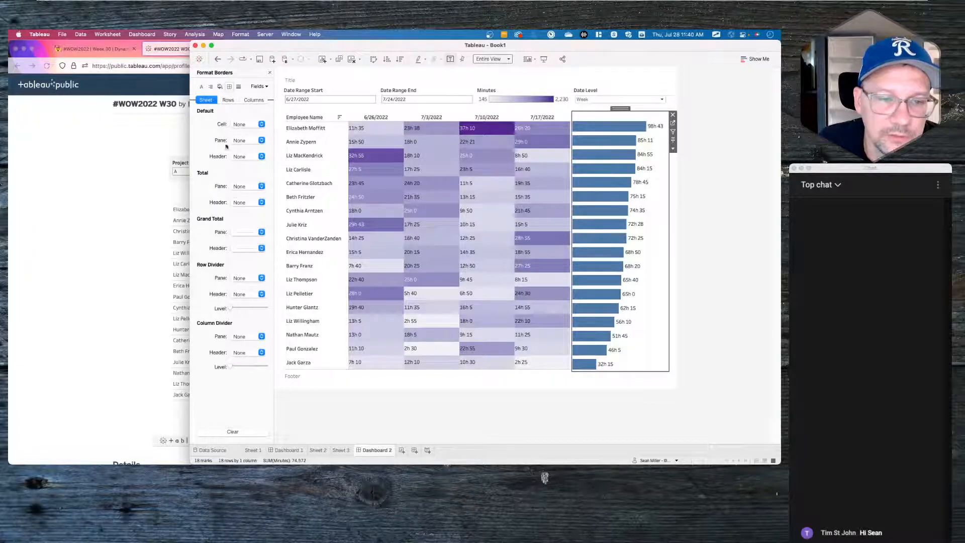
click(238, 86)
click(241, 124)
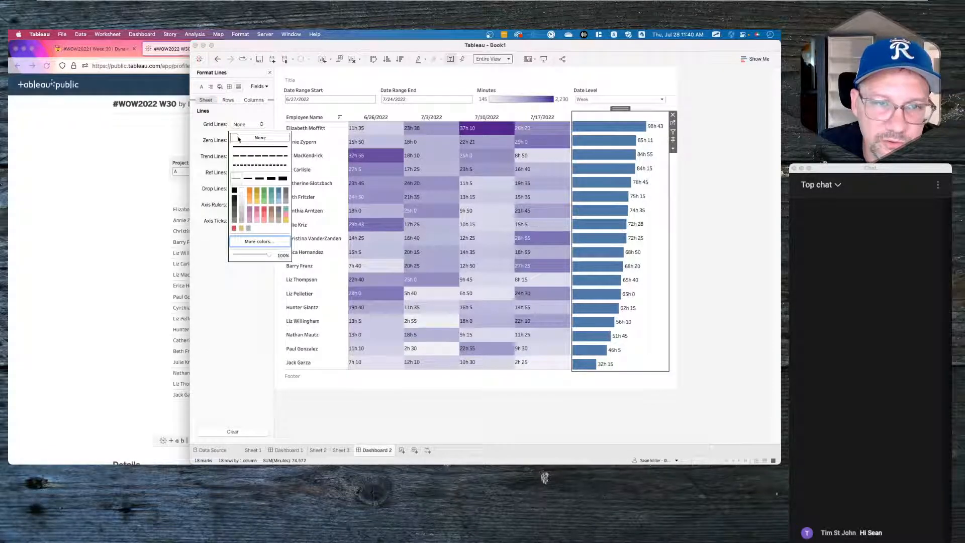
click(240, 138)
click(220, 140)
click(241, 140)
click(241, 154)
click(207, 158)
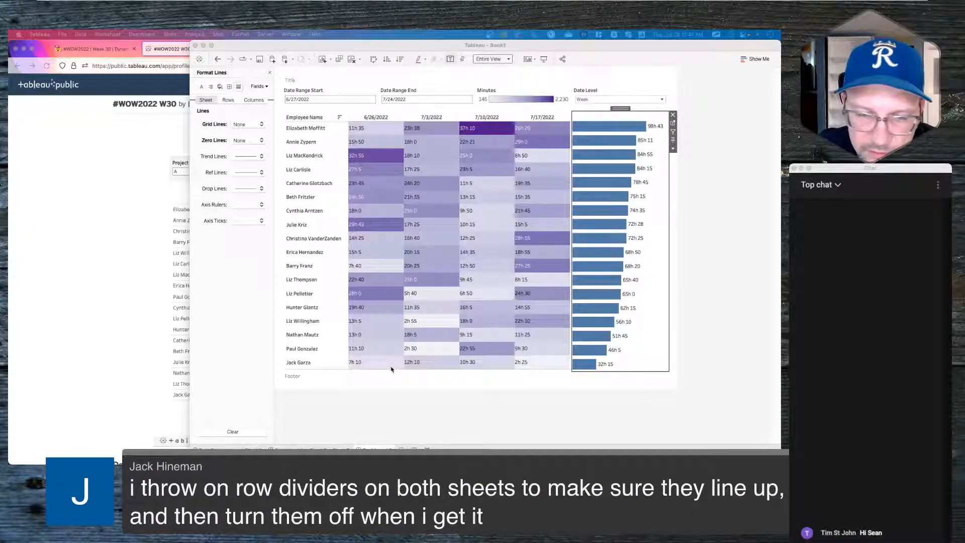
- Dismiss an error on the heatmap, then review the bar chart's axis tick line choices
click(574, 117)
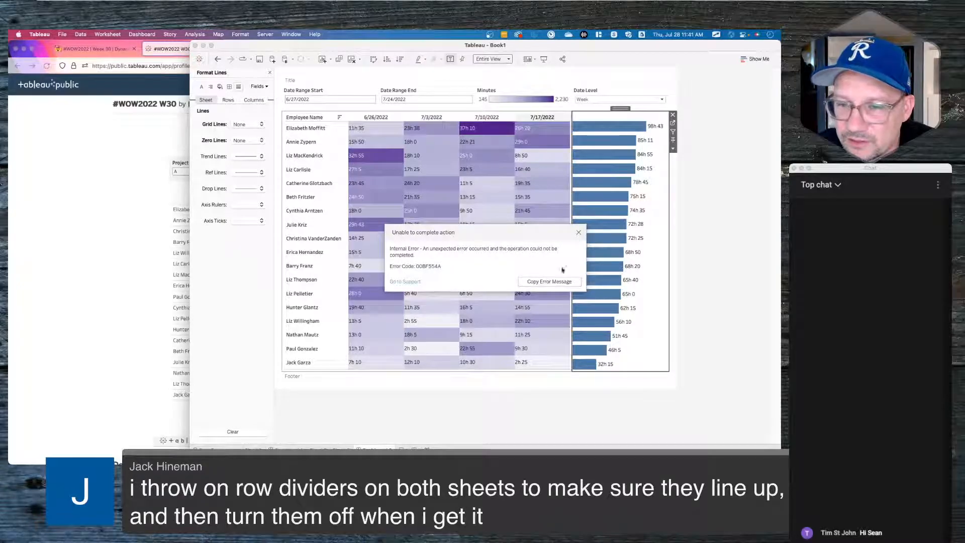
click(579, 233)
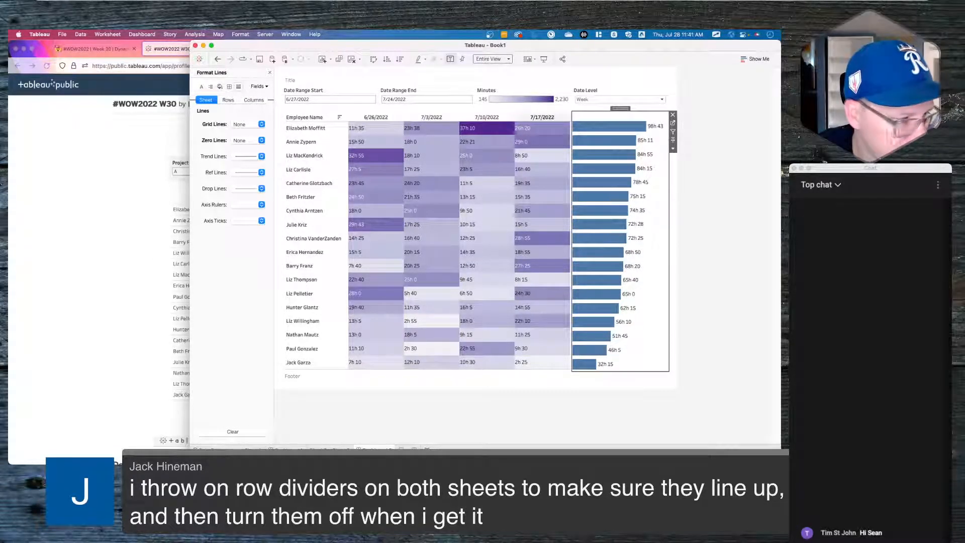
click(571, 119)
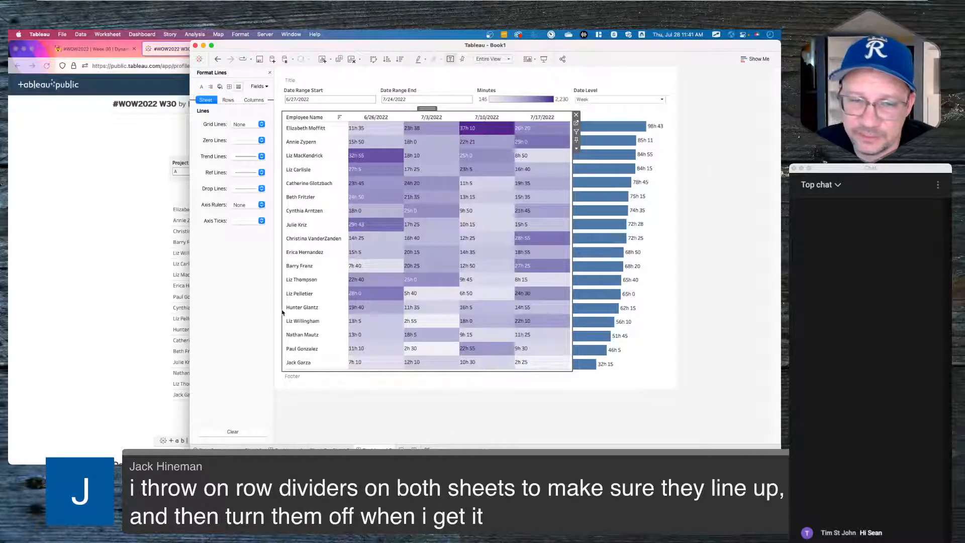
click(281, 407)
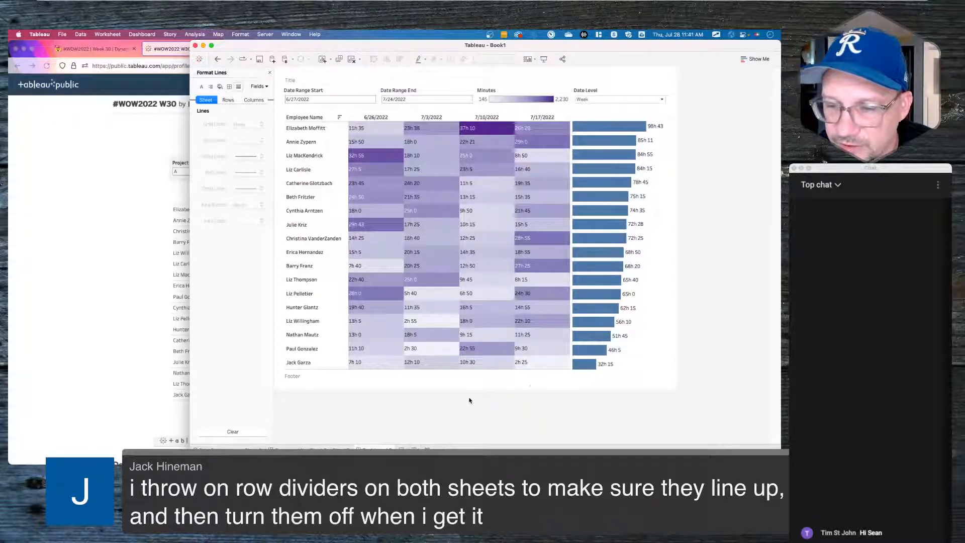
click(640, 308)
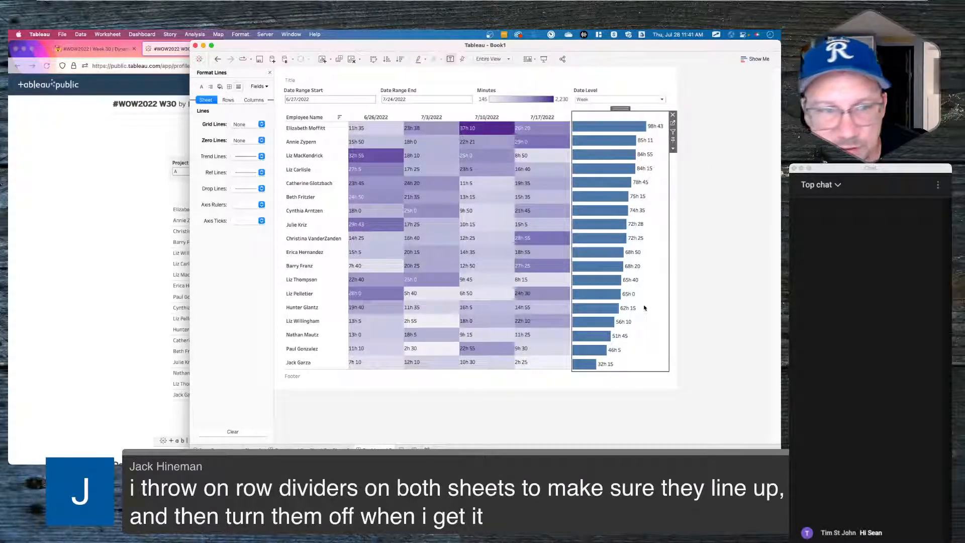
click(242, 220)
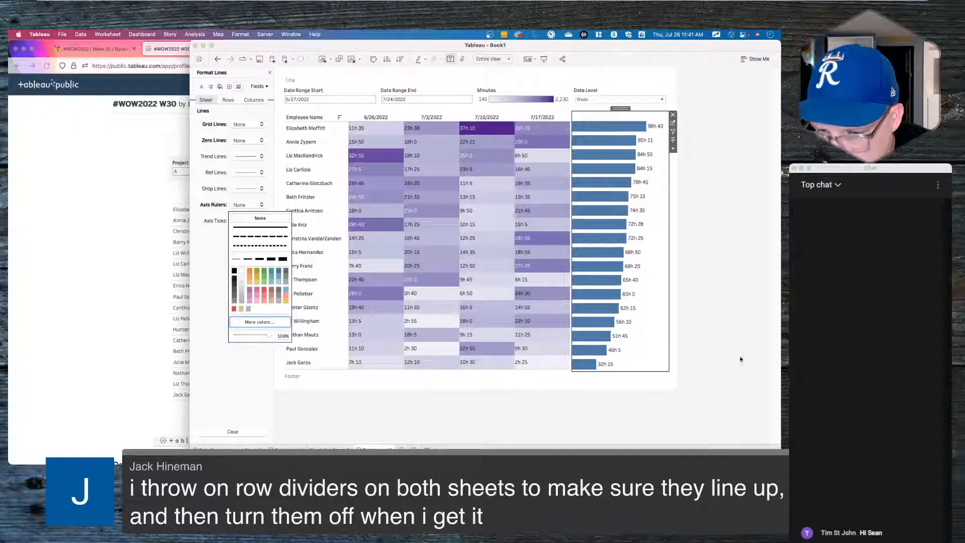
click(724, 341)
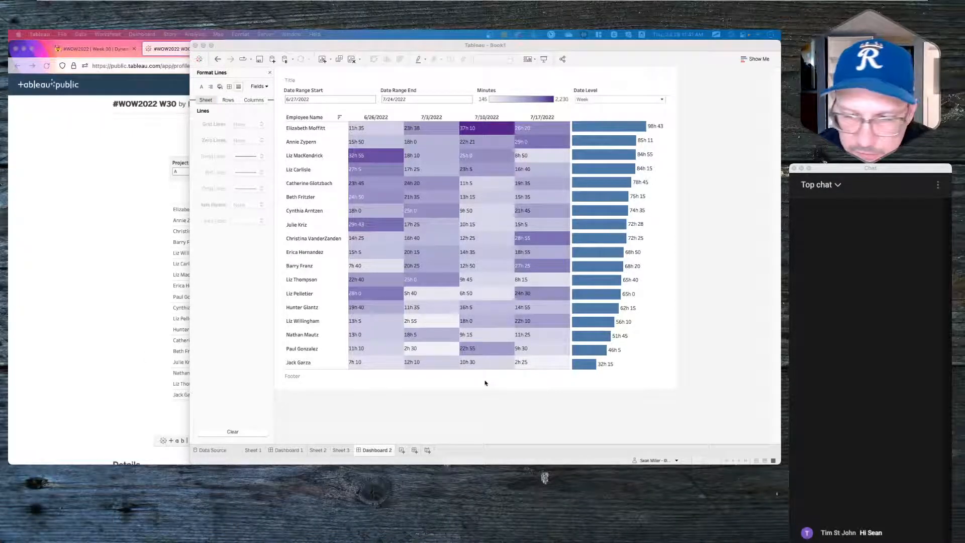
- Select the heatmap on Dashboard 2 and show its Borders formatting
click(722, 334)
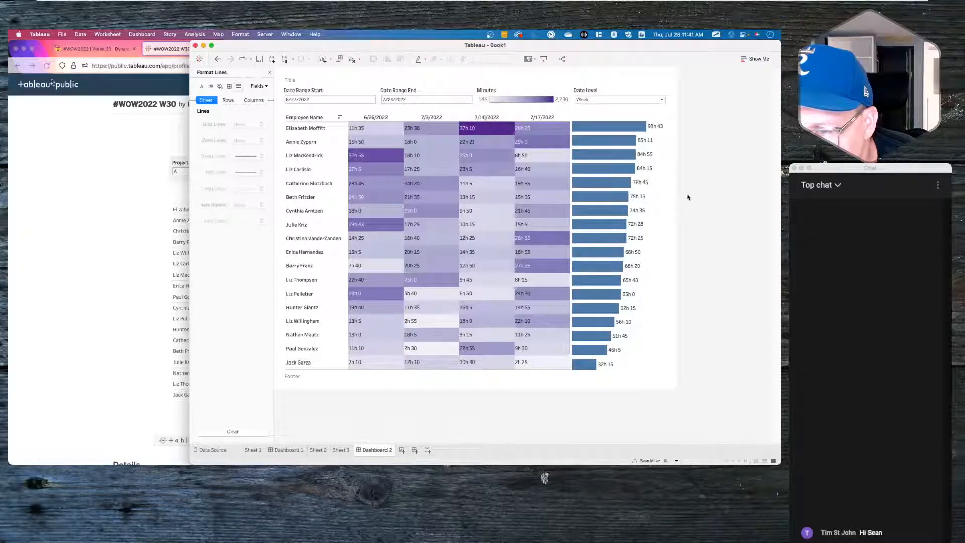
click(643, 318)
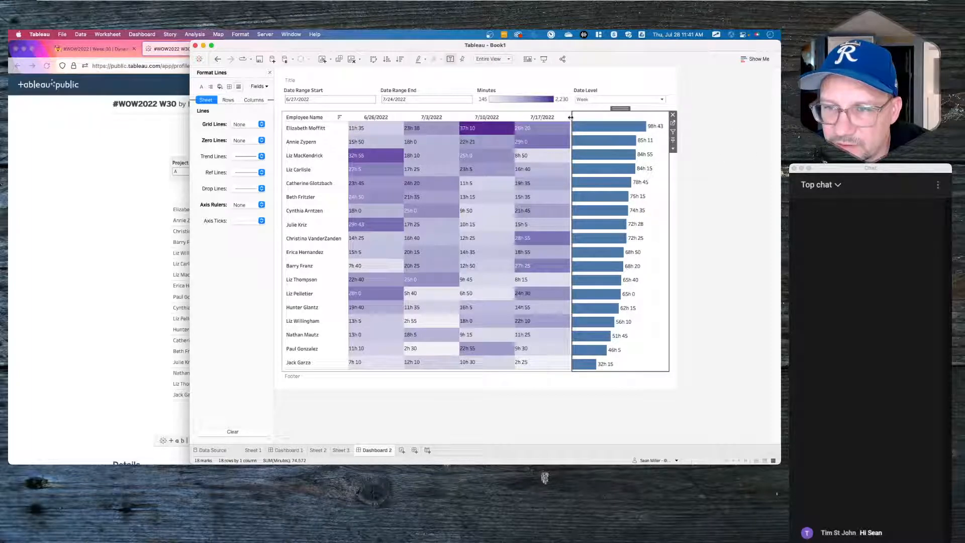
click(570, 118)
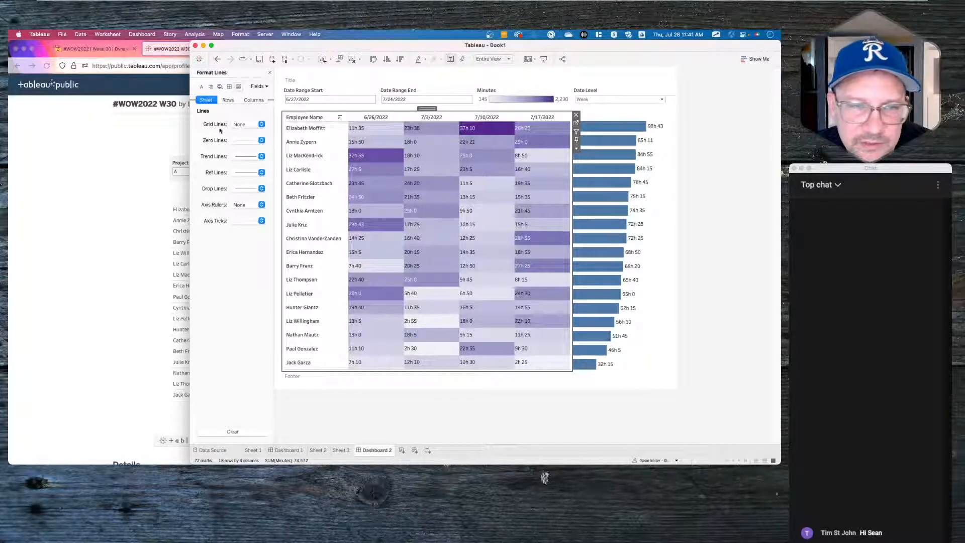
click(230, 87)
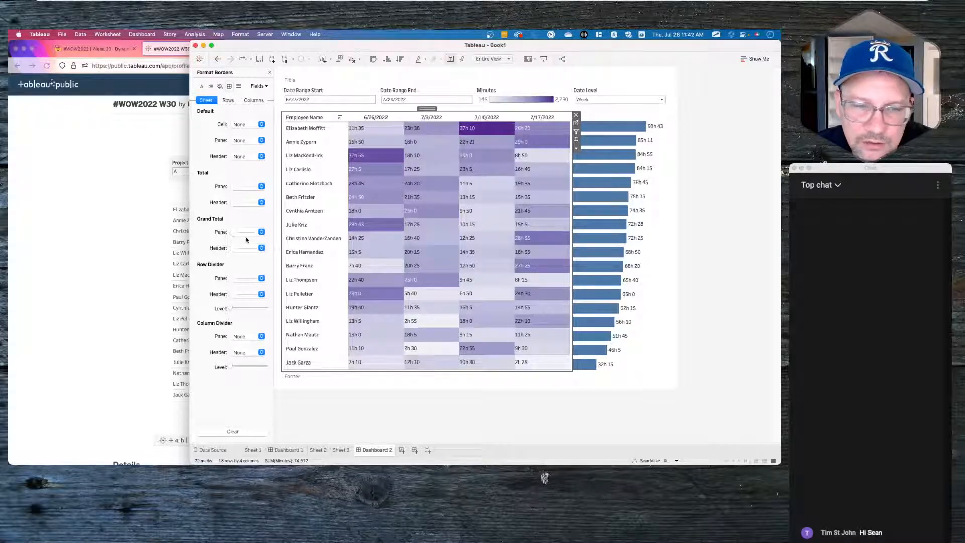
- Check the mark border colour options for Sheet 2's heatmap
click(576, 123)
click(287, 171)
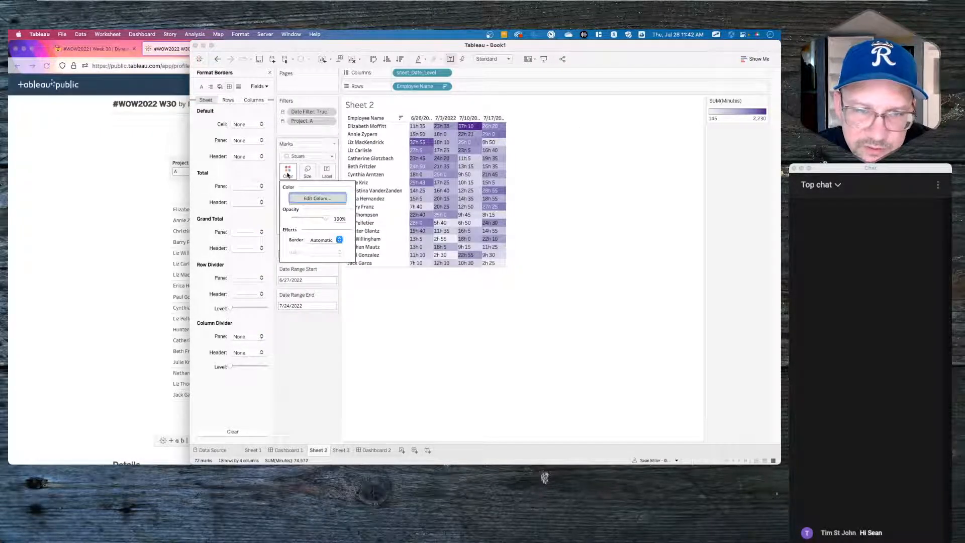
click(314, 239)
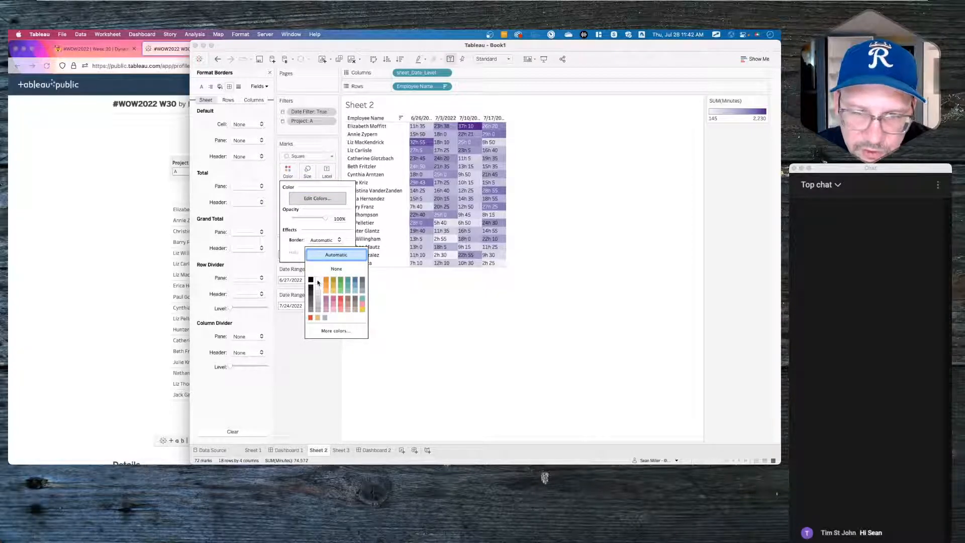
click(346, 371)
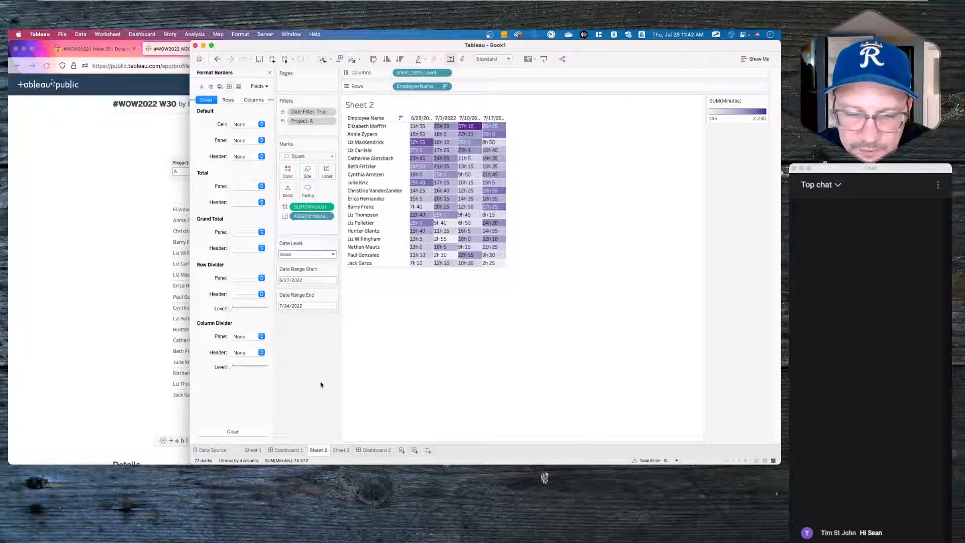
mouse_move(295, 451)
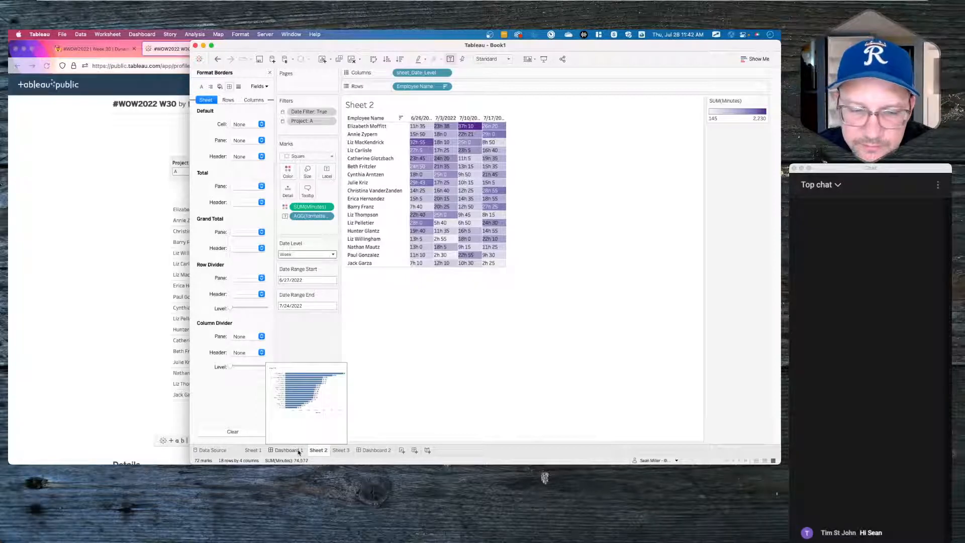
- Delete Dashboard 1 from its tab menu, then go back to Dashboard 2
click(254, 450)
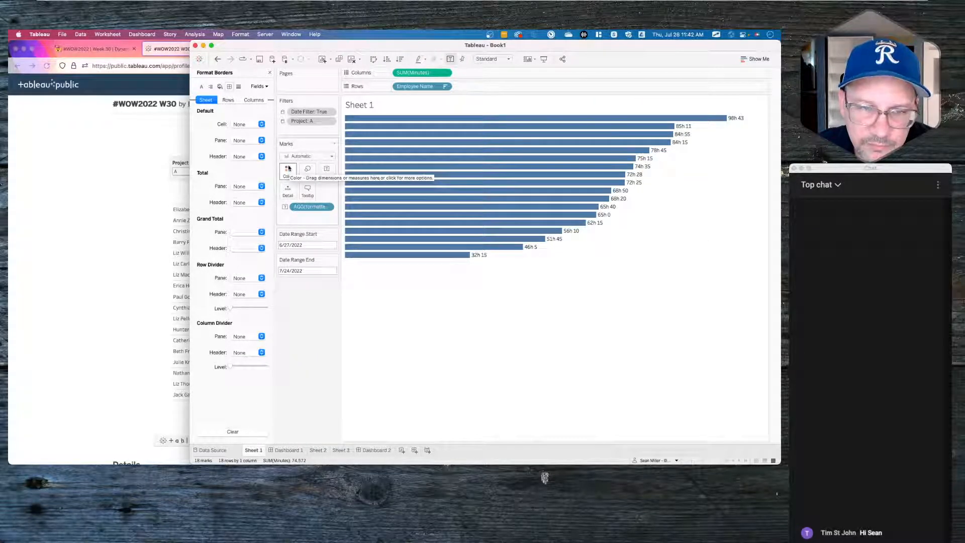
click(288, 451)
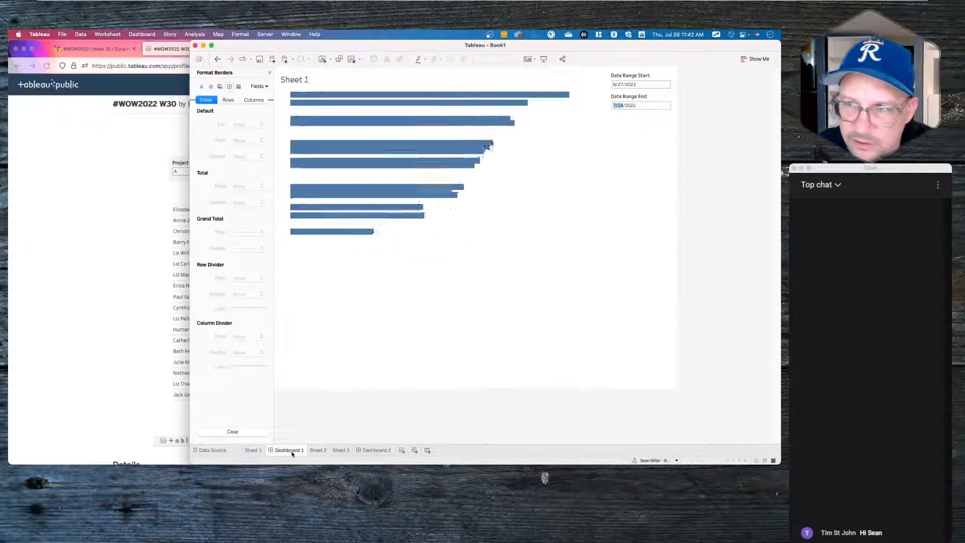
right_click(291, 450)
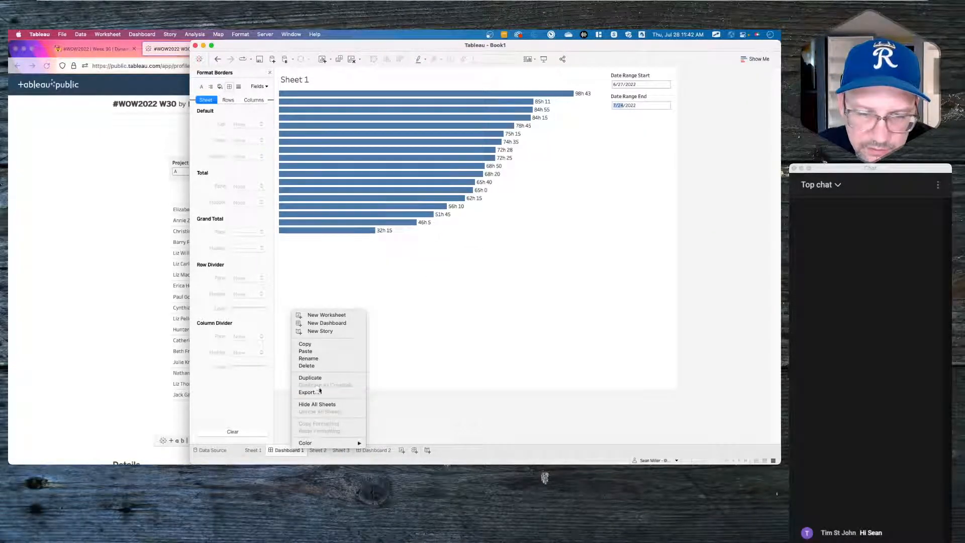
click(319, 366)
click(328, 450)
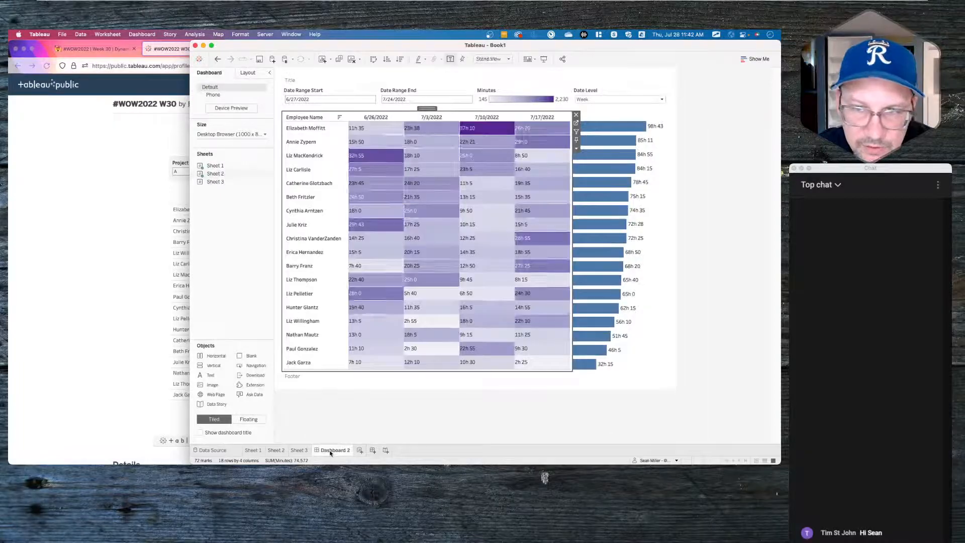
click(557, 94)
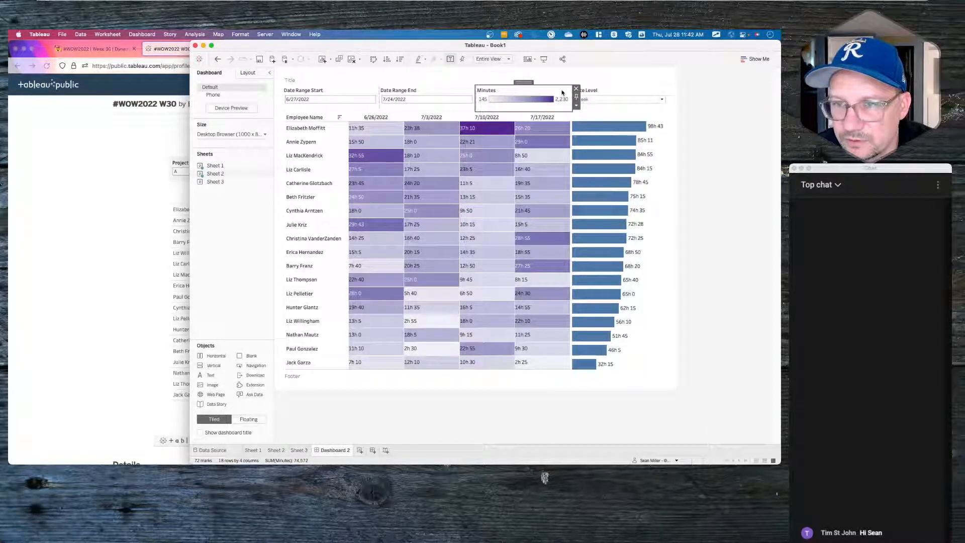
double_click(560, 92)
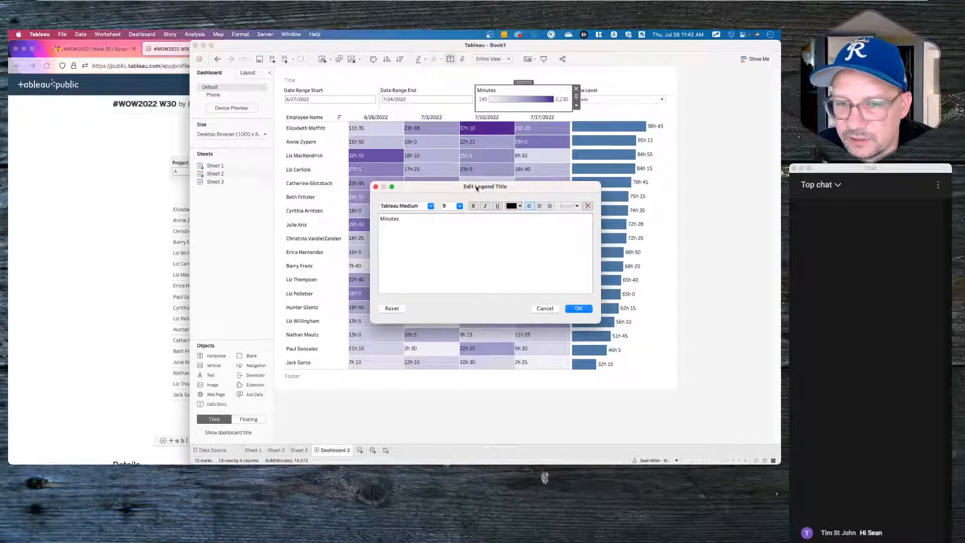
click(540, 309)
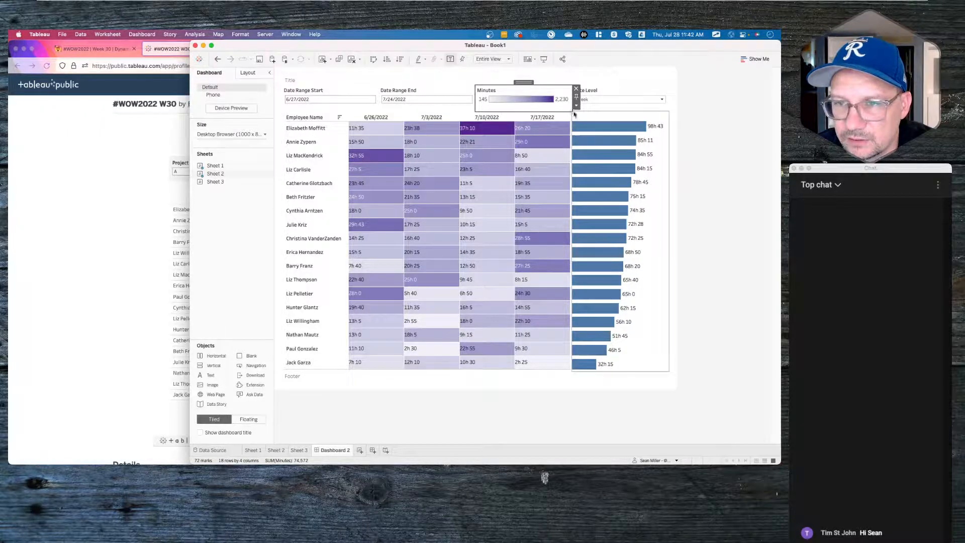
click(576, 105)
click(594, 115)
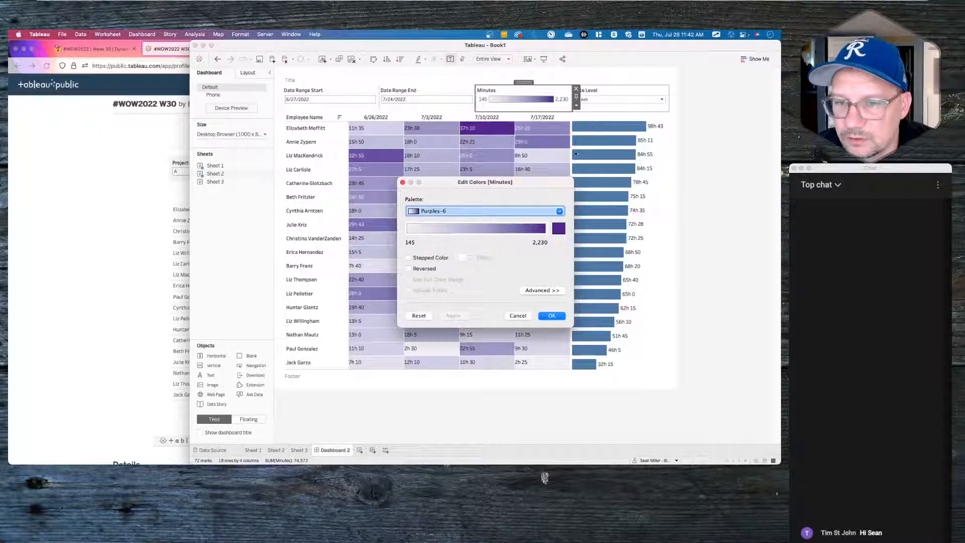
click(559, 229)
double_click(237, 312)
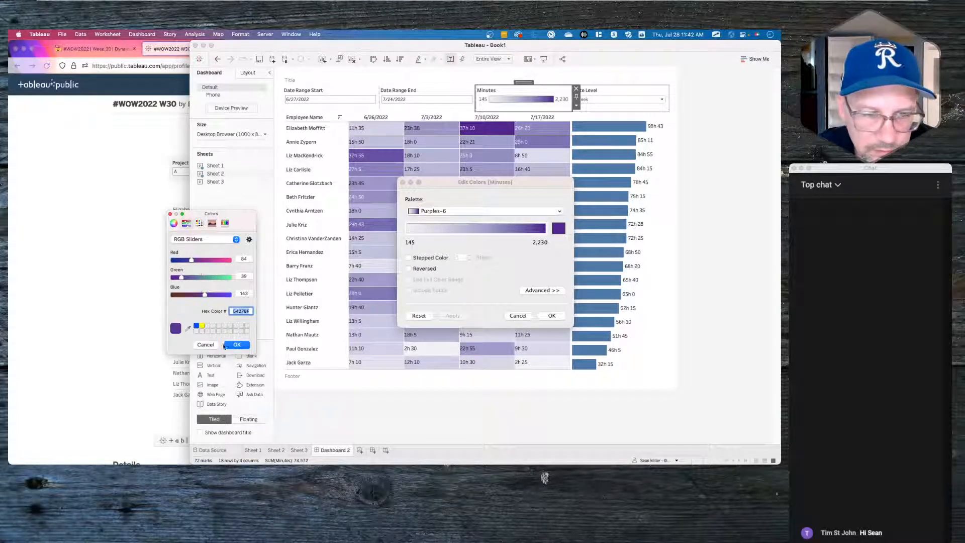
click(206, 345)
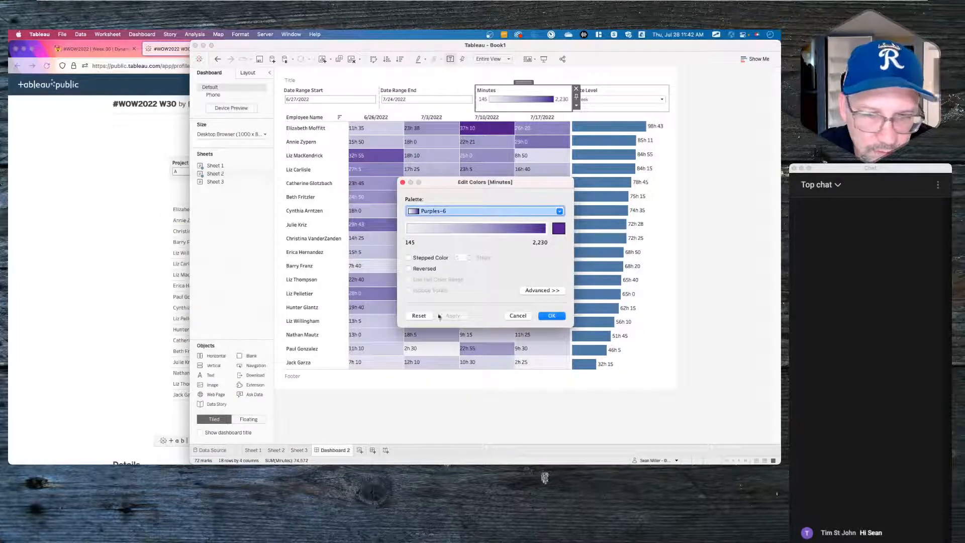
click(518, 316)
click(603, 291)
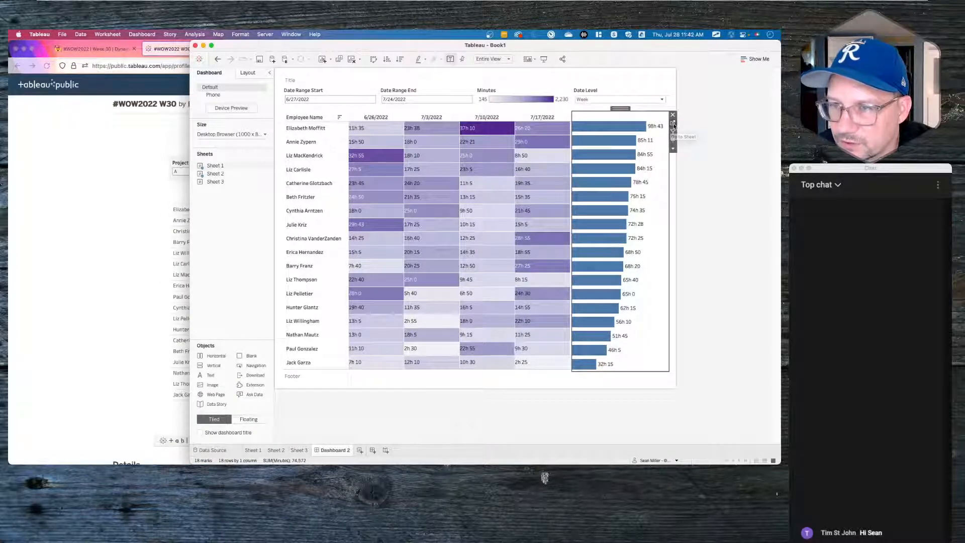
- Inspect Sheet 1's bar colour 4E79A7 in the colour picker and close it unchanged
click(672, 123)
click(287, 171)
click(319, 248)
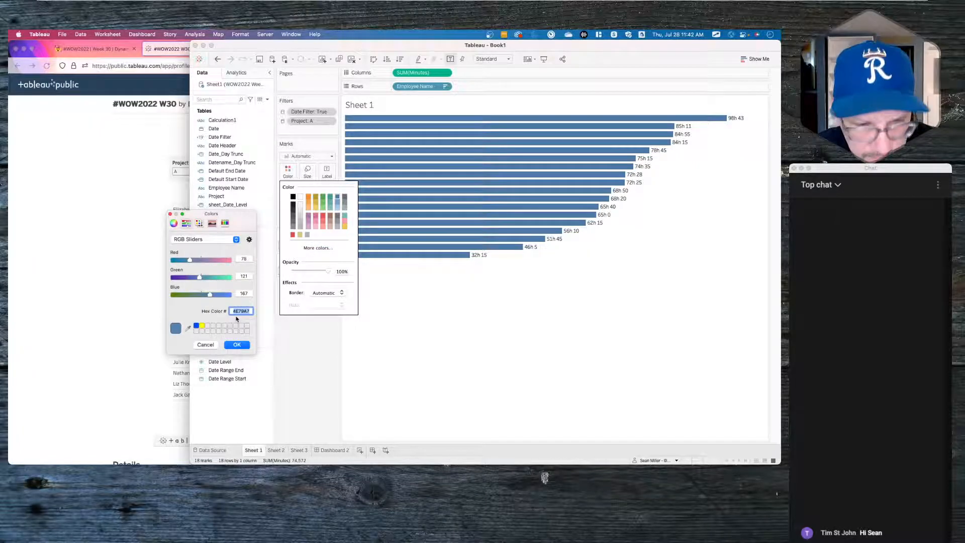
right_click(240, 310)
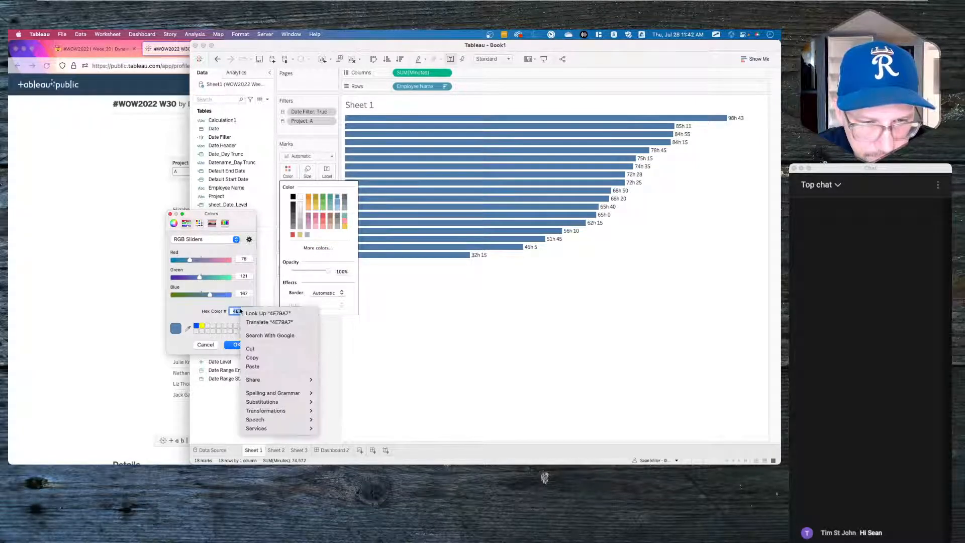
click(256, 369)
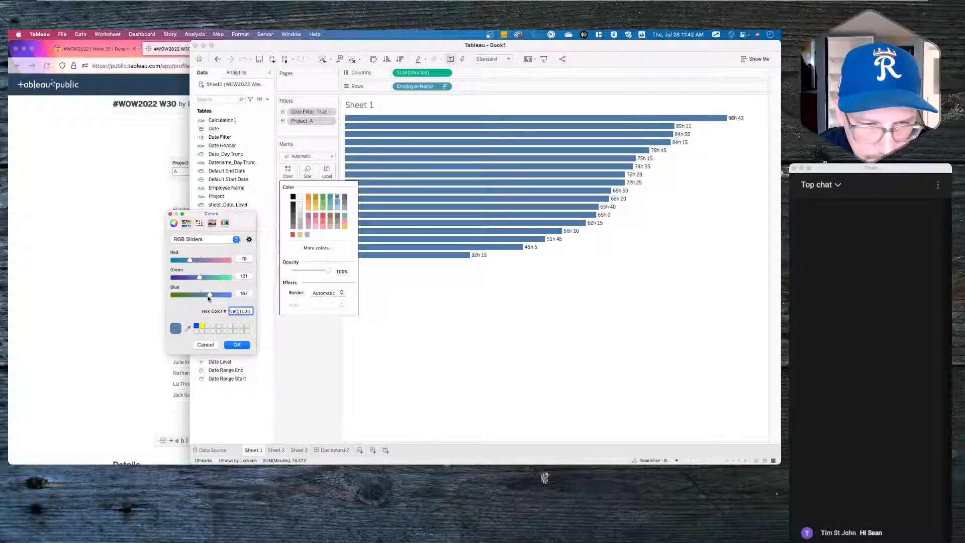
key(super+a)
right_click(236, 312)
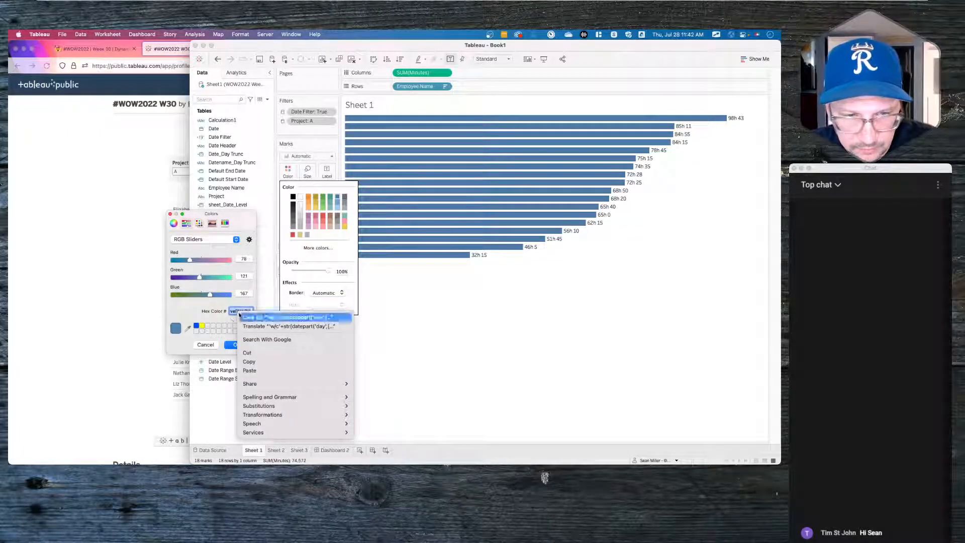
click(203, 309)
key(BackSpace)
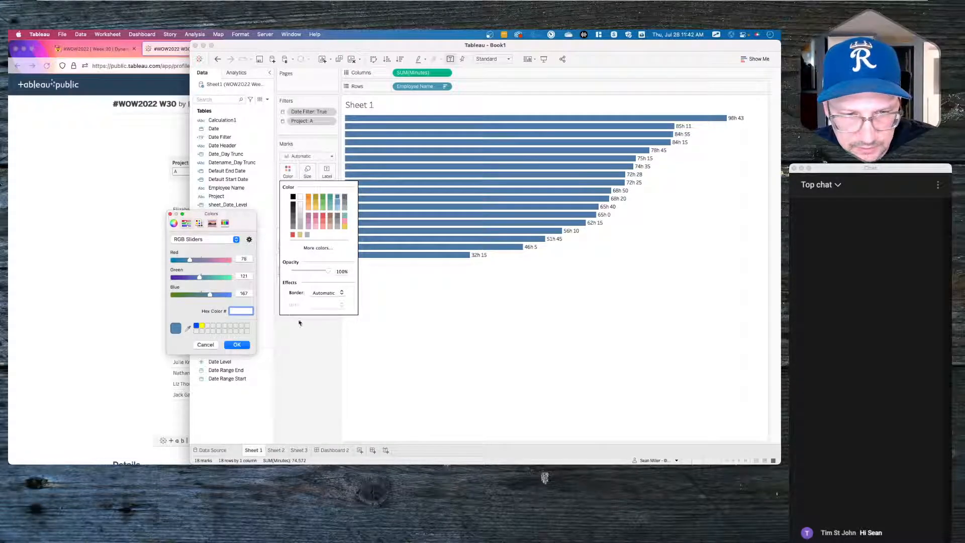
click(205, 345)
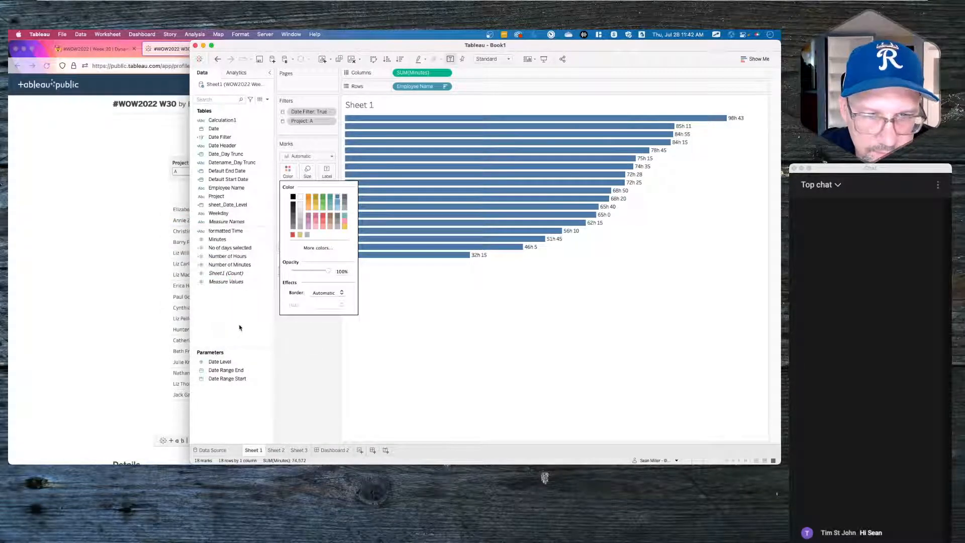
click(318, 356)
- Copy hex 54278F from the purple end of the heatmap's palette on Sheet 2
click(276, 450)
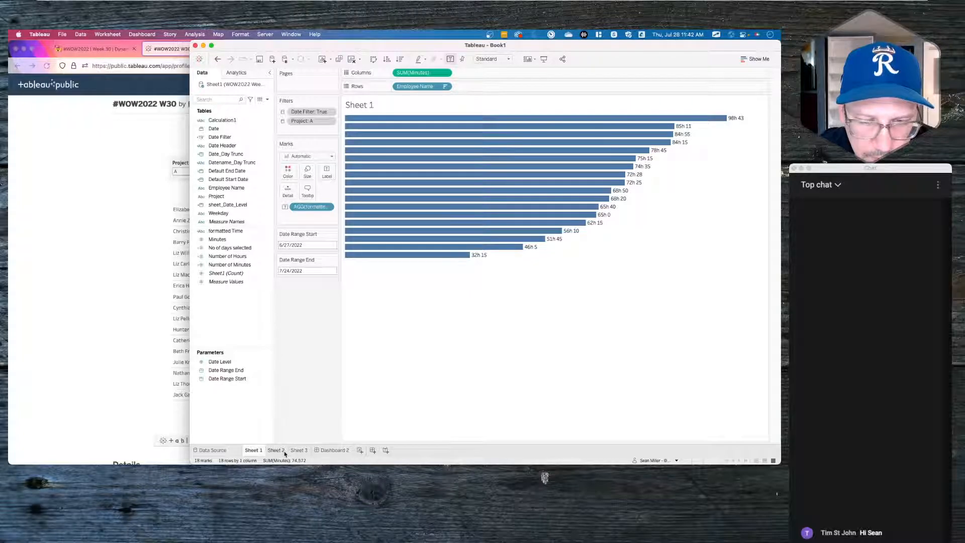
click(288, 171)
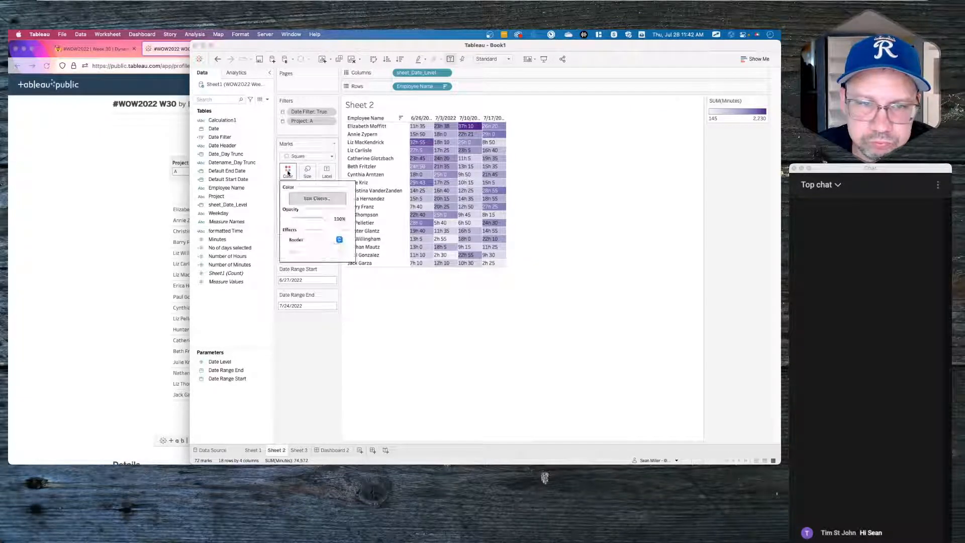
click(317, 198)
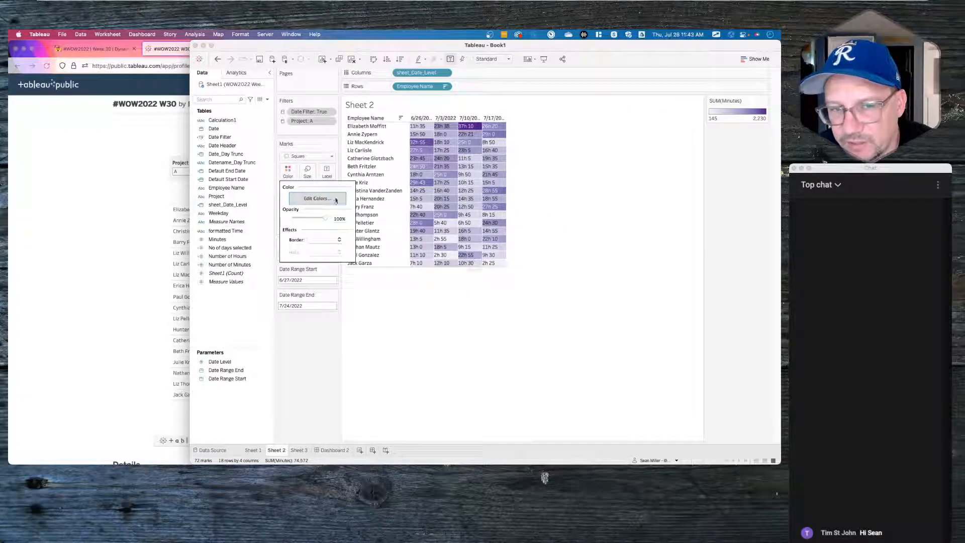
click(557, 228)
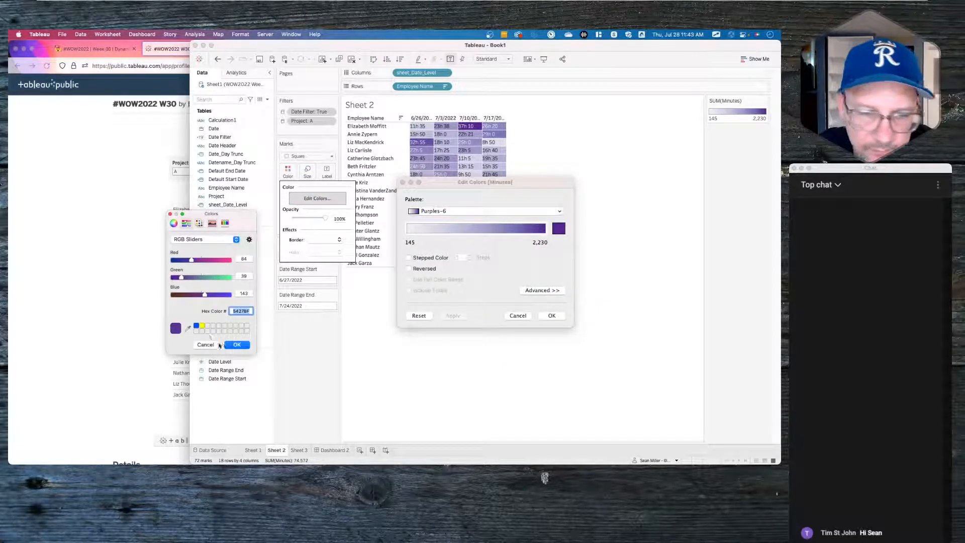
right_click(243, 312)
click(262, 362)
click(207, 345)
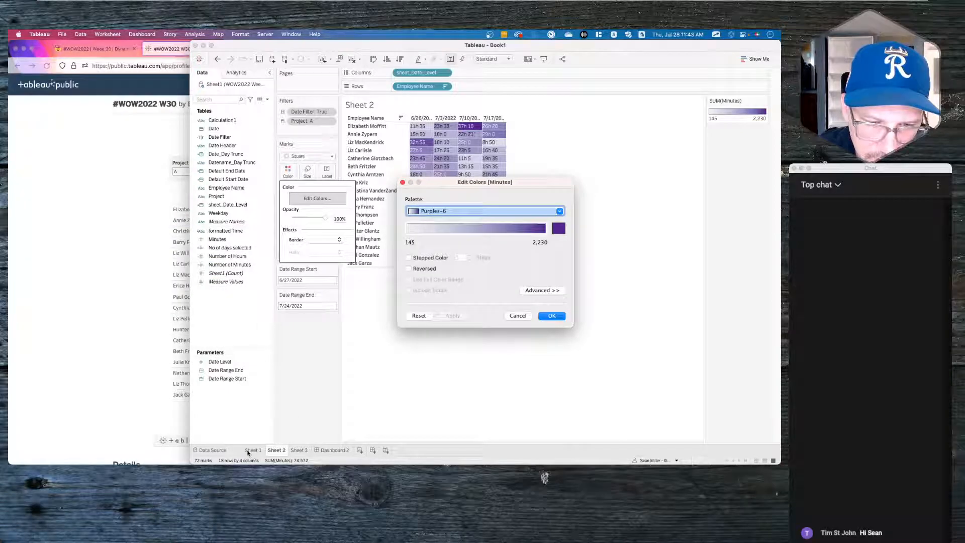
click(518, 316)
- Paste 54278F into Sheet 1's bar colour picker and apply it
click(253, 450)
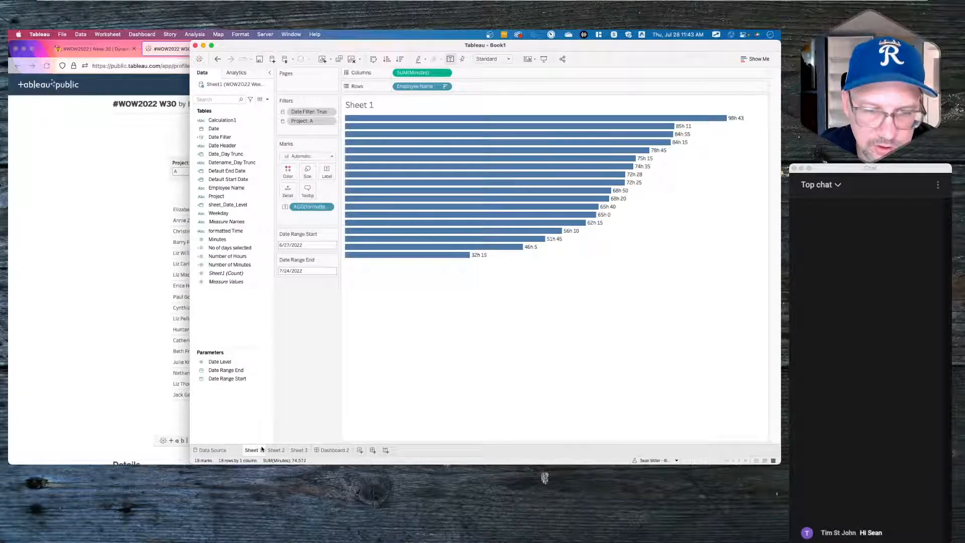
click(287, 170)
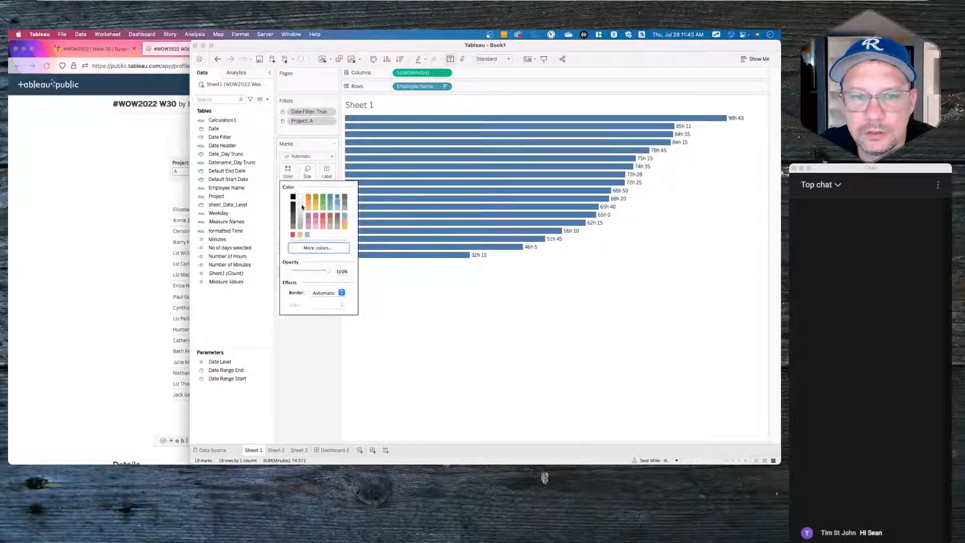
click(317, 248)
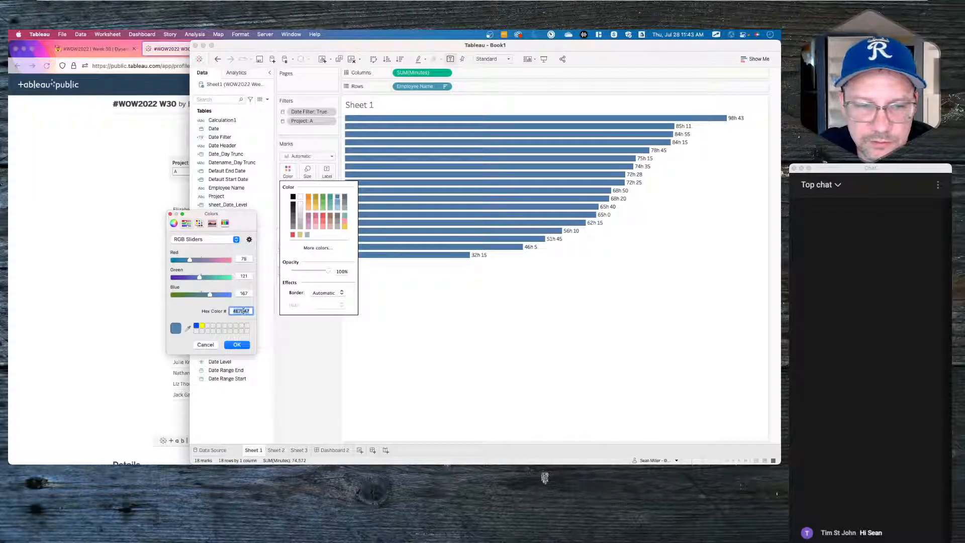
right_click(243, 311)
click(249, 364)
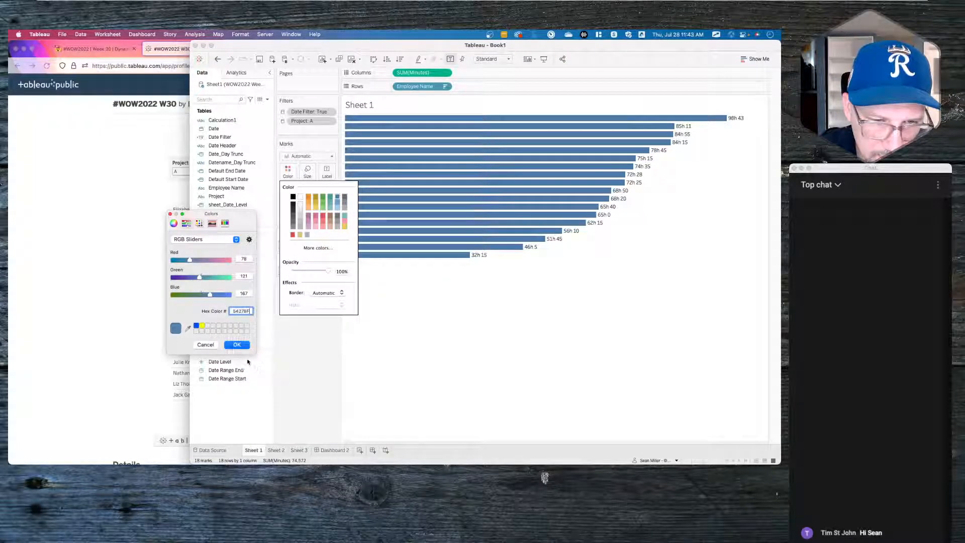
key(Tab)
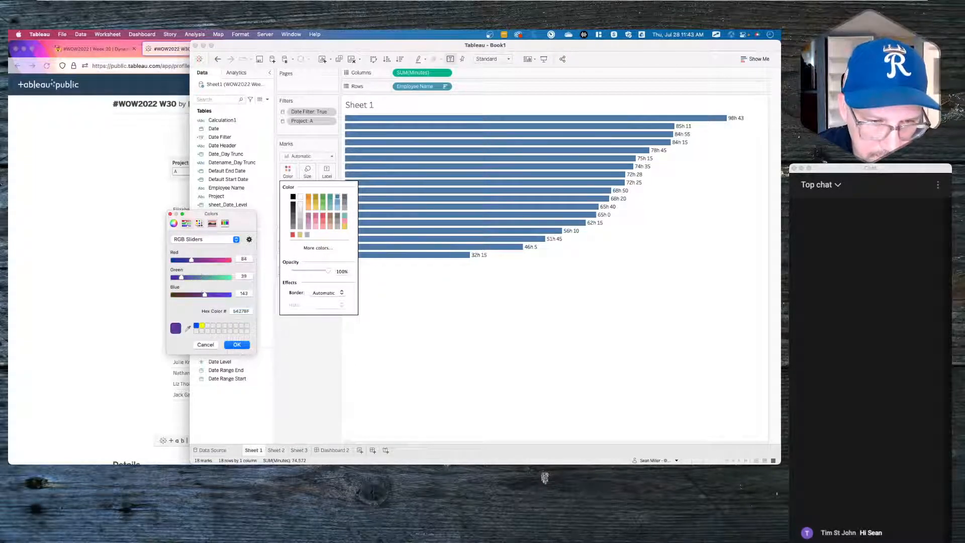
click(237, 345)
click(328, 372)
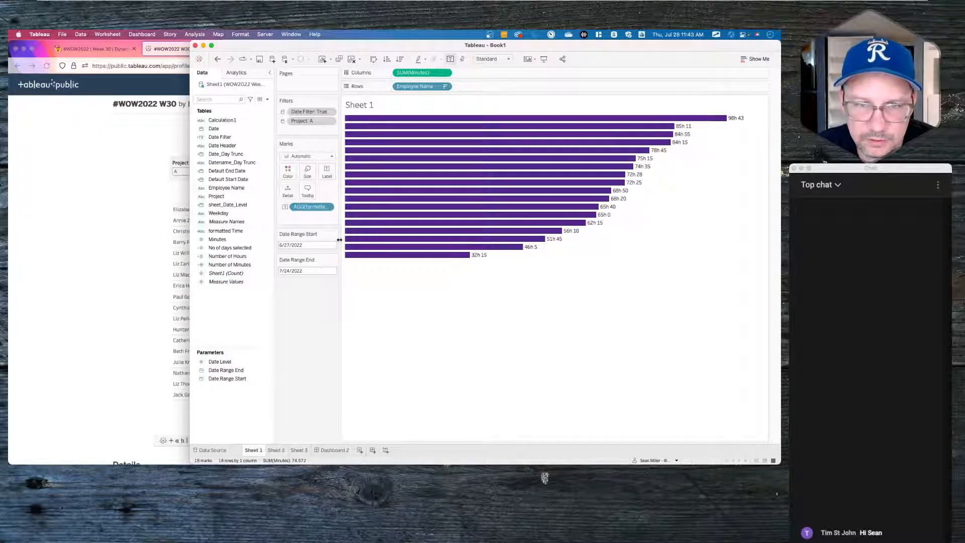
- Left-align the bar labels with Automatic font colour, then return to Dashboard 2
click(327, 173)
click(380, 237)
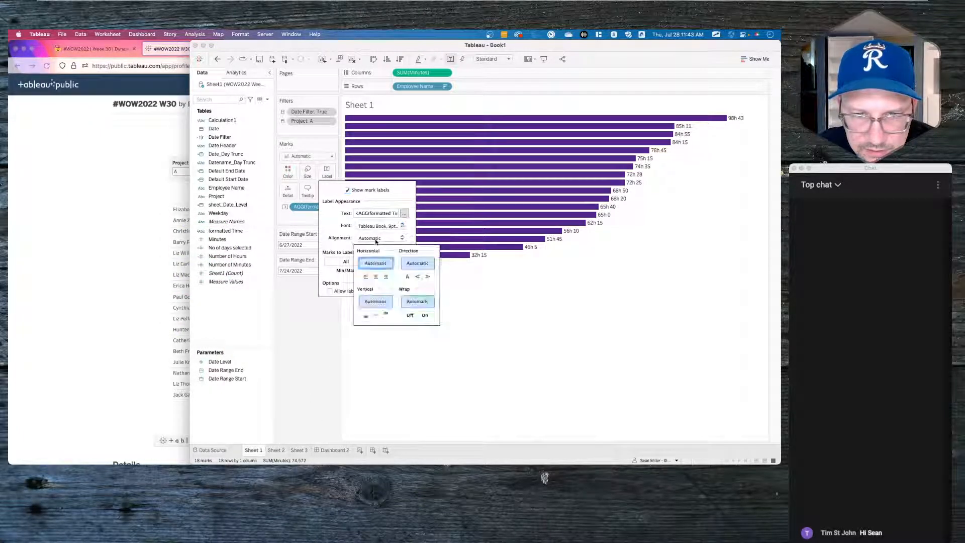
click(366, 277)
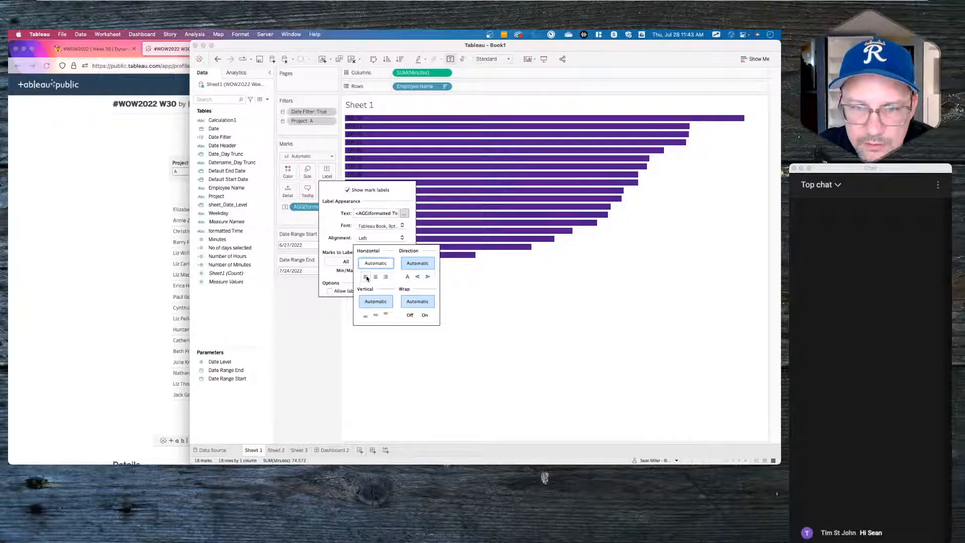
click(402, 226)
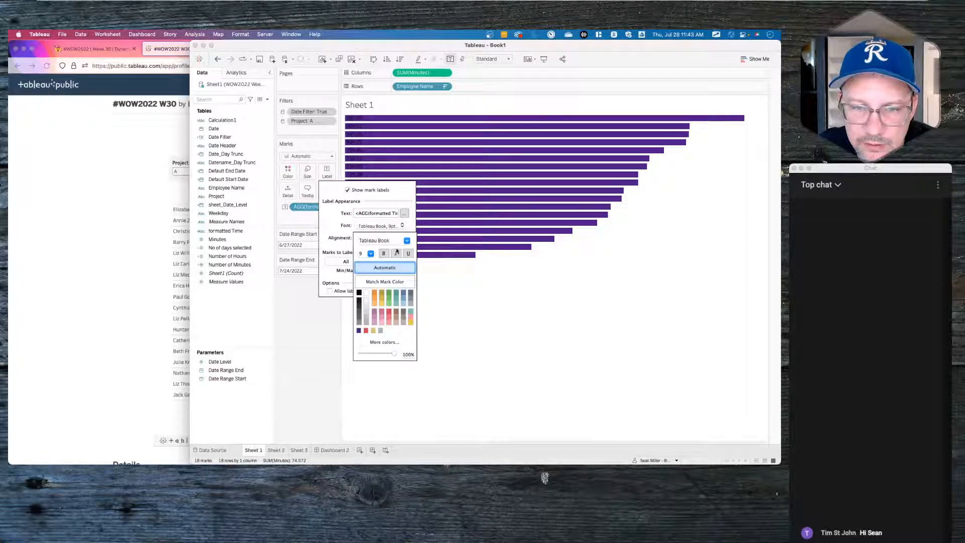
click(385, 285)
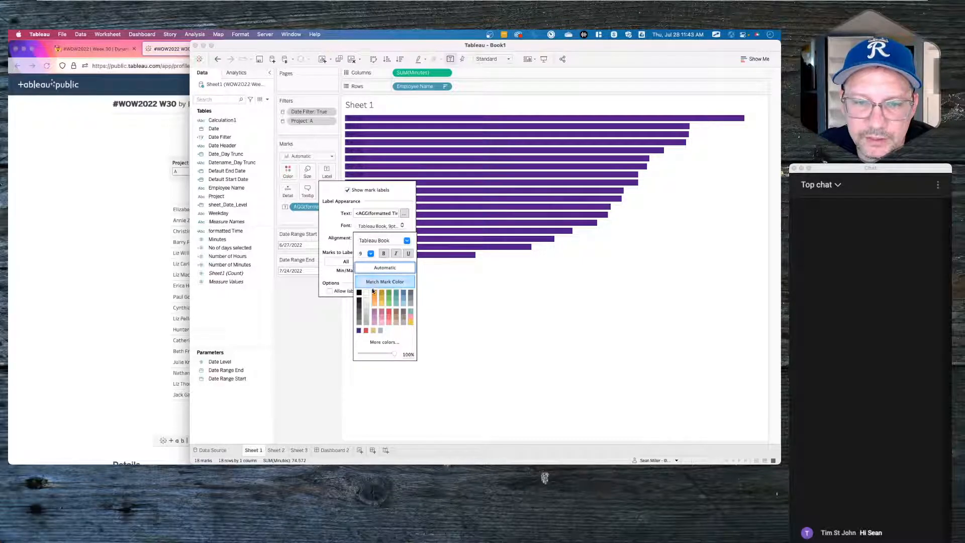
click(397, 267)
click(324, 346)
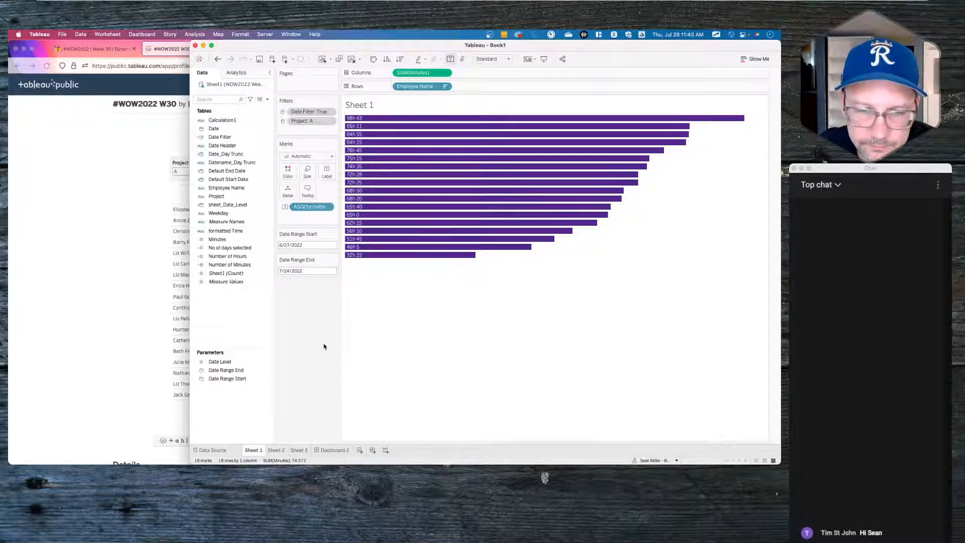
click(343, 450)
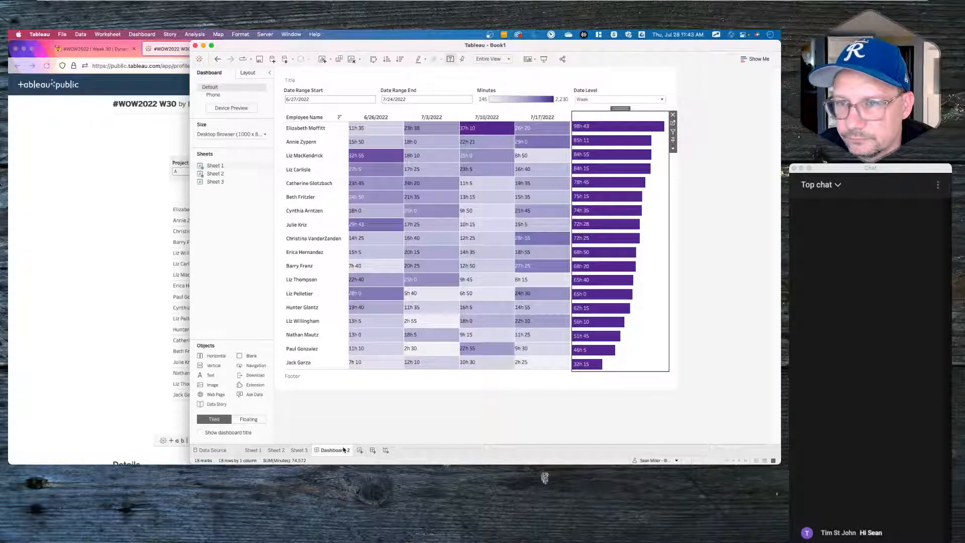
- Remove the Minutes colour legend from Dashboard 2
click(710, 211)
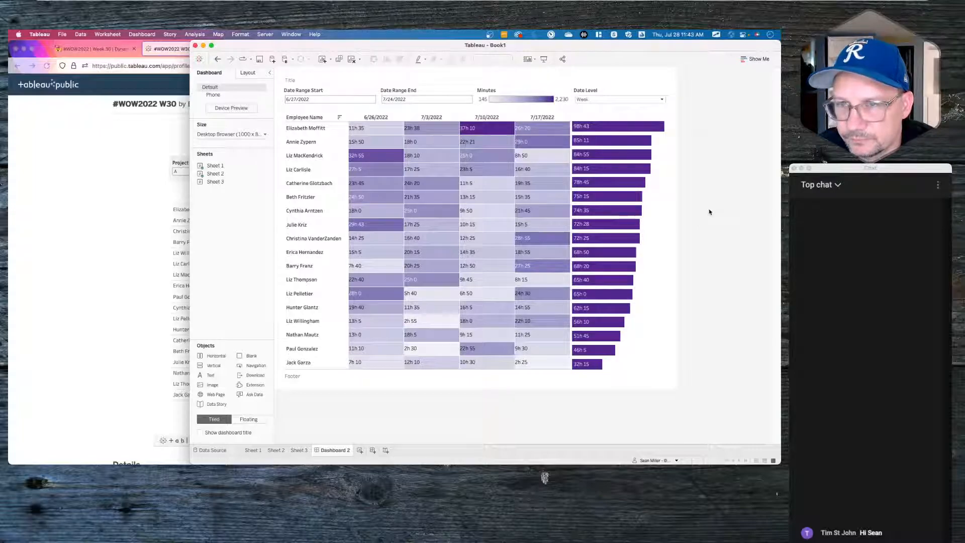
click(543, 94)
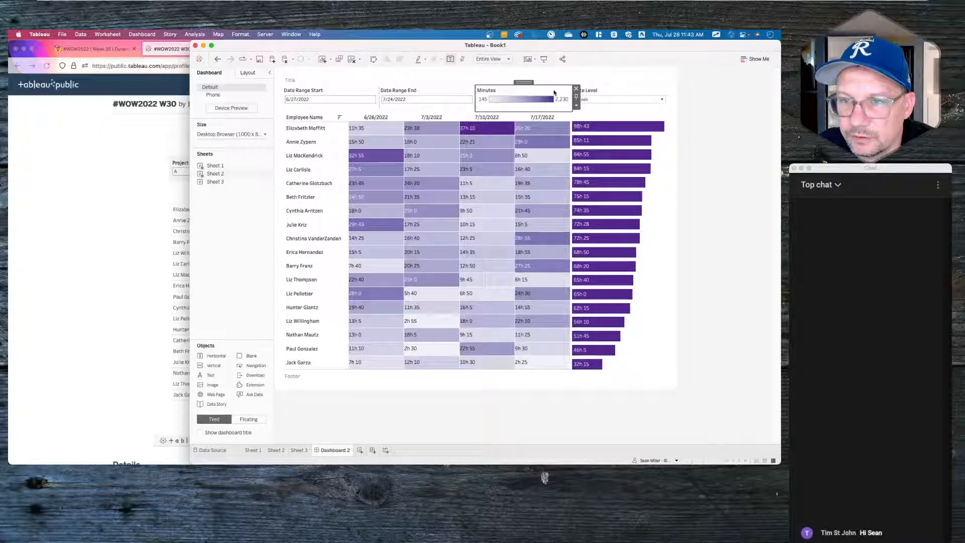
click(576, 92)
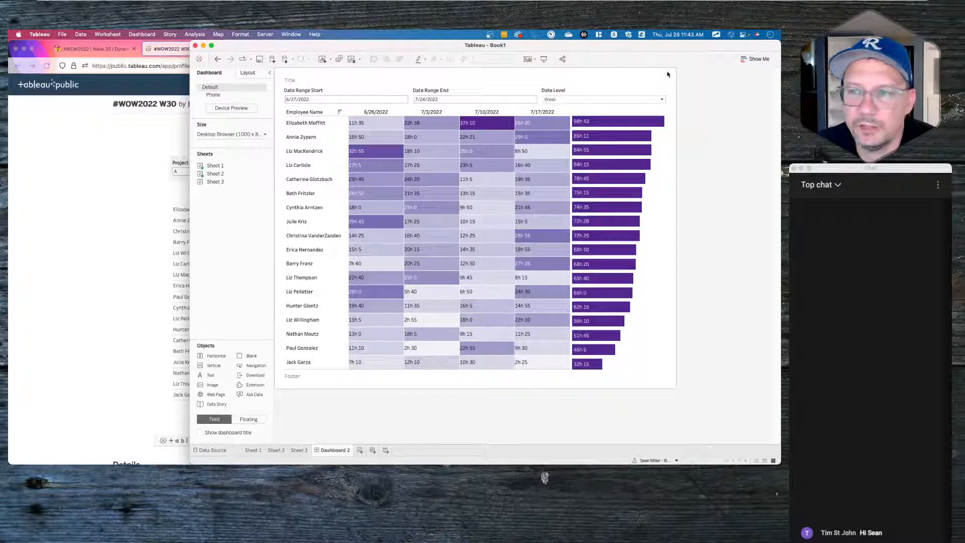
- Add the Project filter as a single-value dropdown and move it left of the date filters
click(664, 127)
click(673, 144)
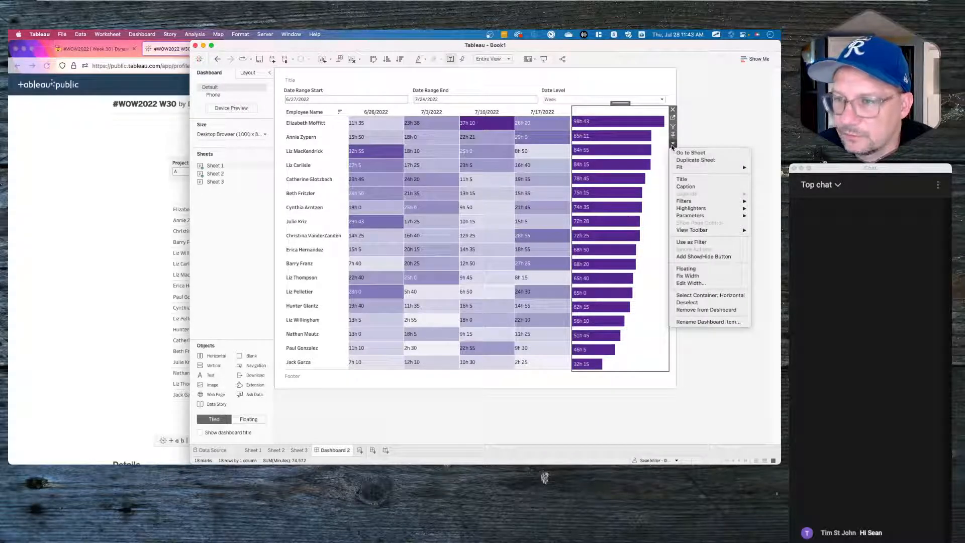
mouse_move(696, 201)
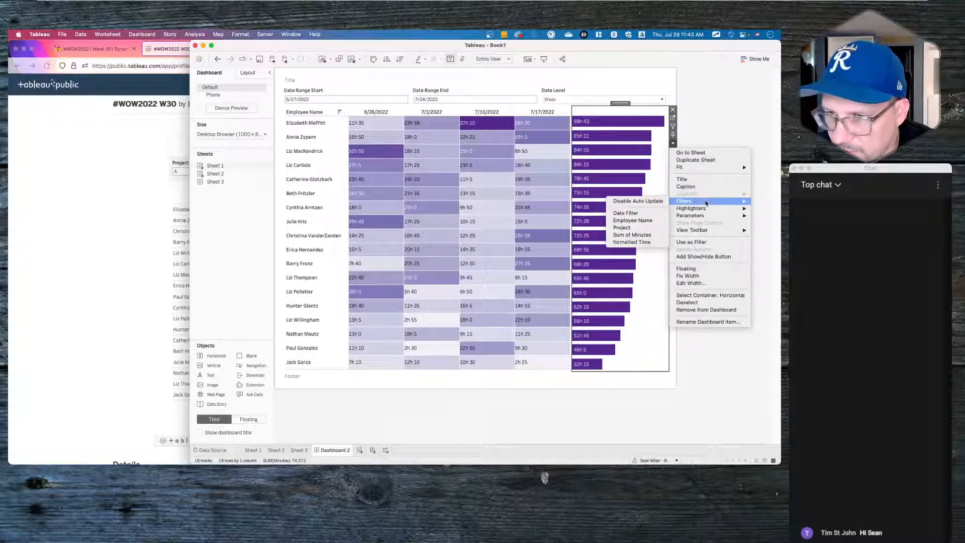
click(629, 230)
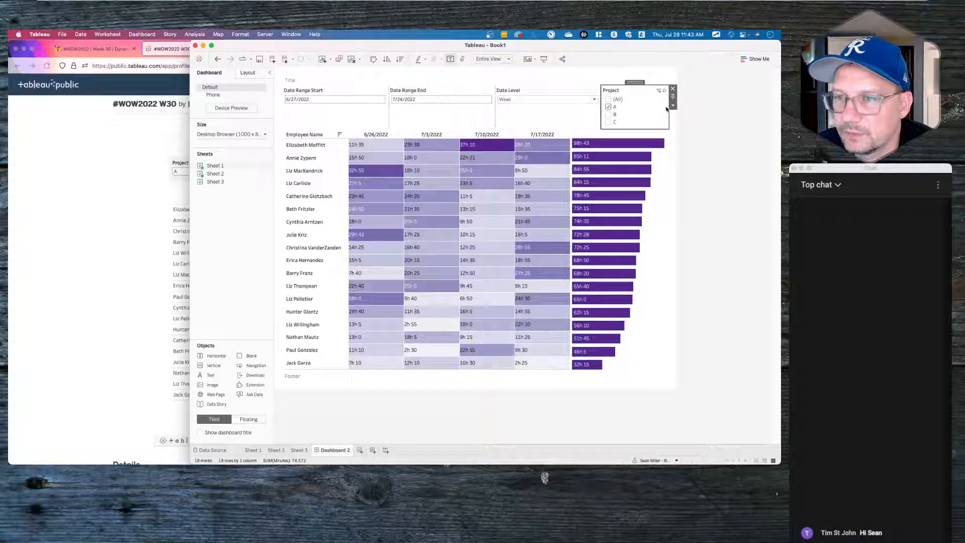
click(673, 106)
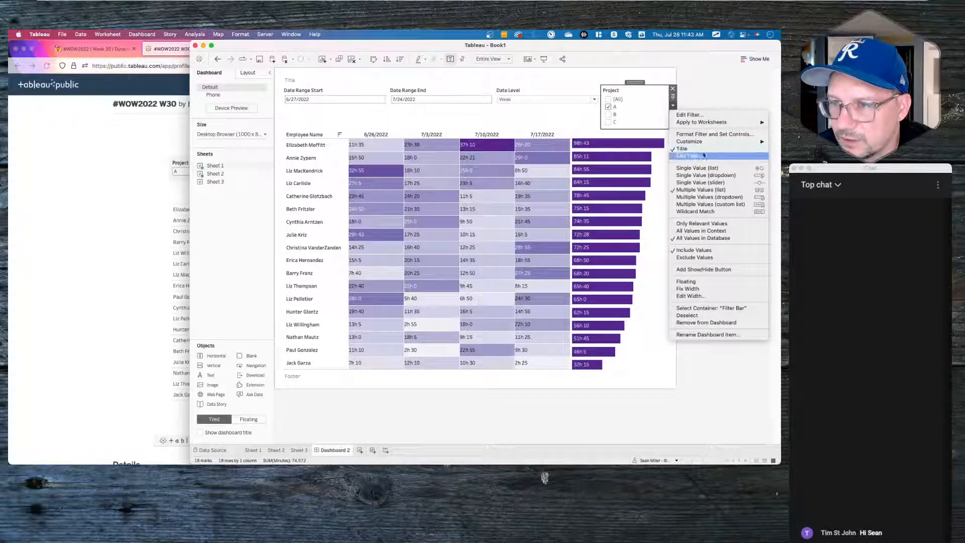
click(708, 169)
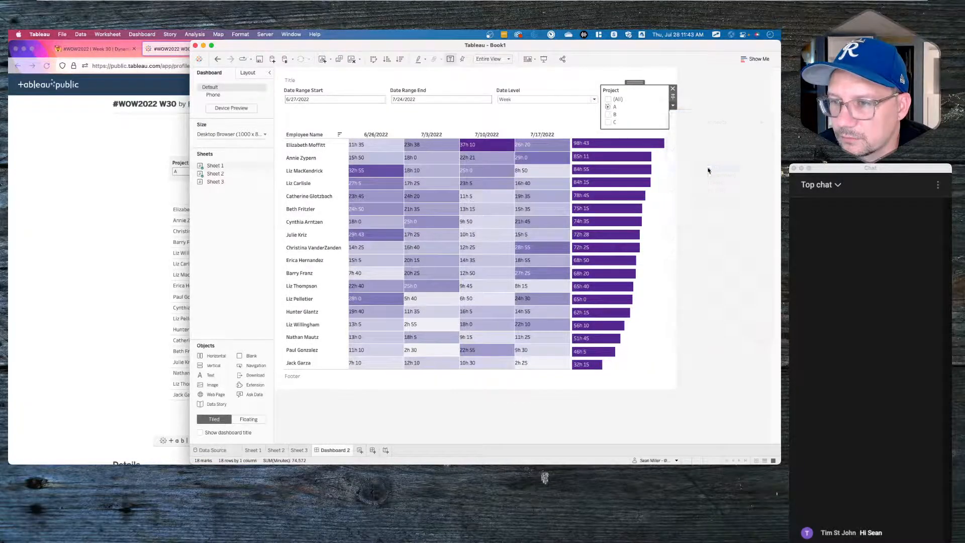
click(672, 105)
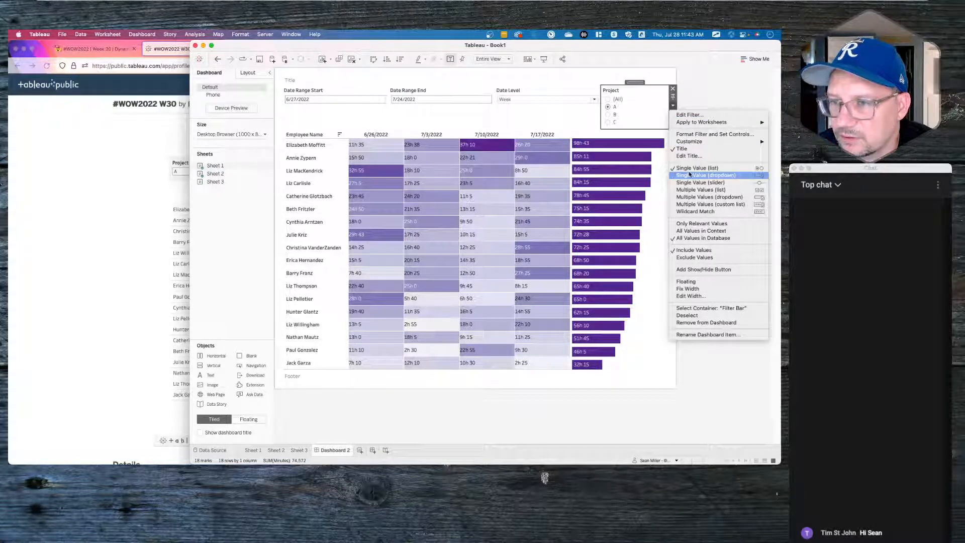
click(690, 175)
drag(635, 82, 326, 98)
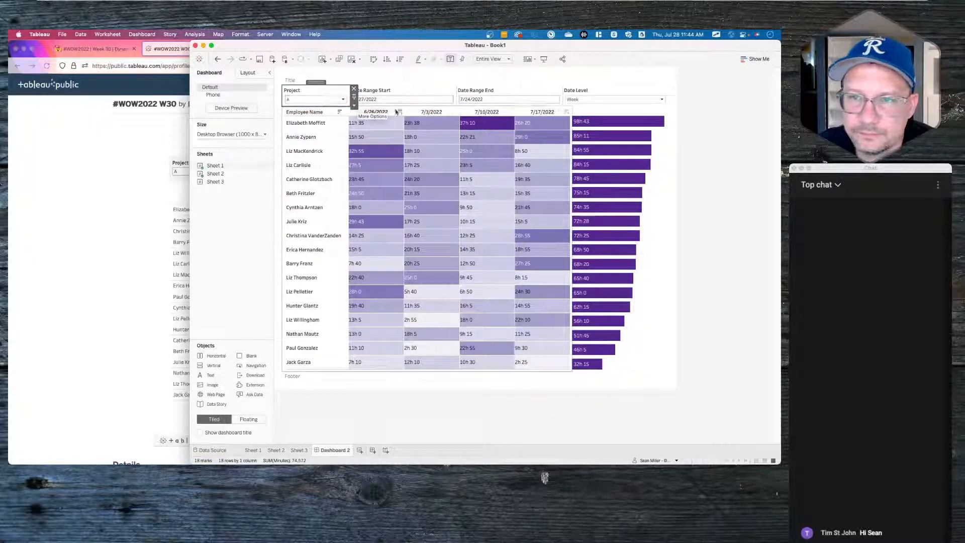
click(605, 94)
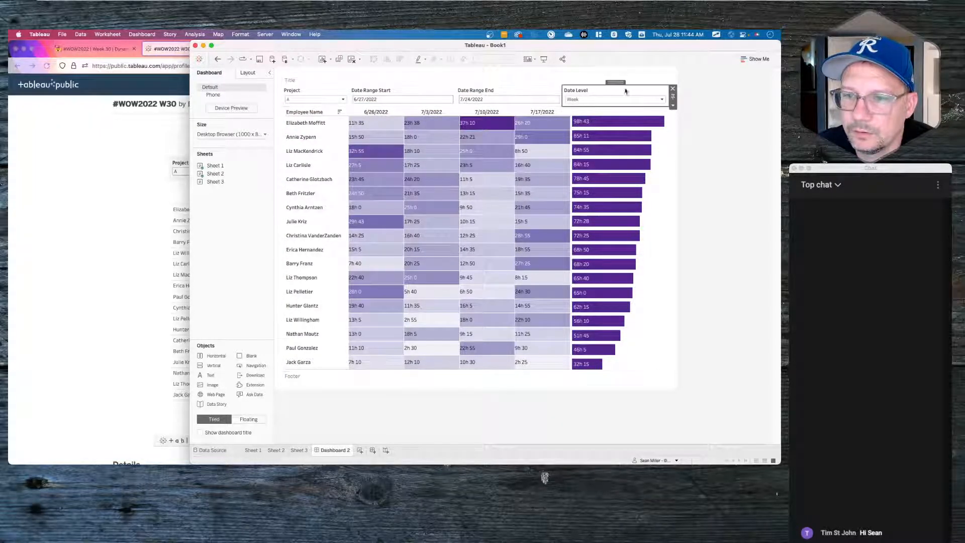
click(725, 274)
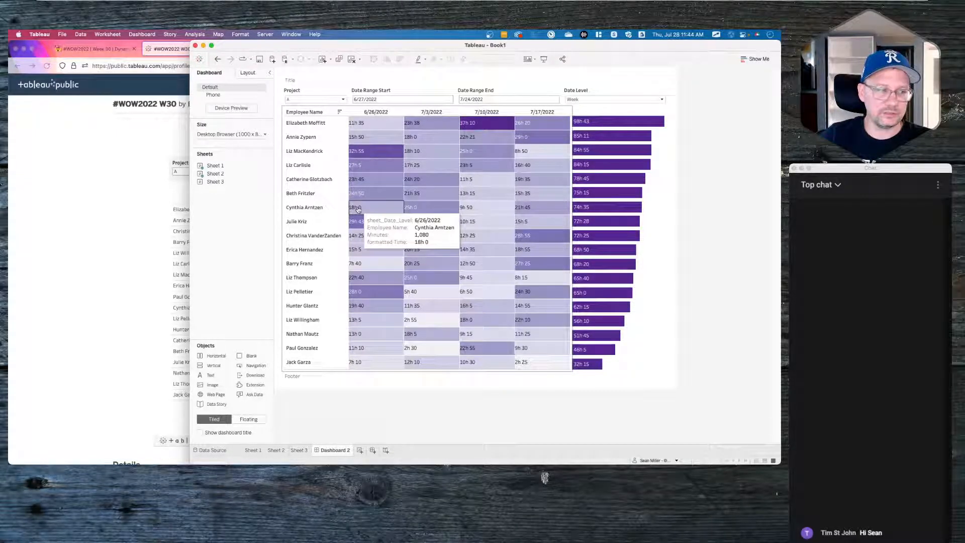
- Select the heatmap on Dashboard 2 and go to its Sheet 2 worksheet
click(571, 112)
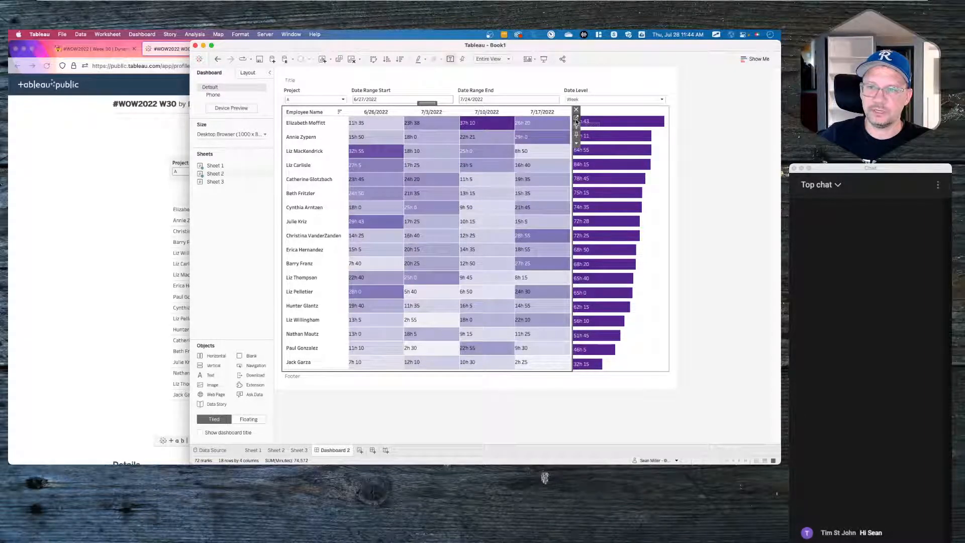
click(576, 114)
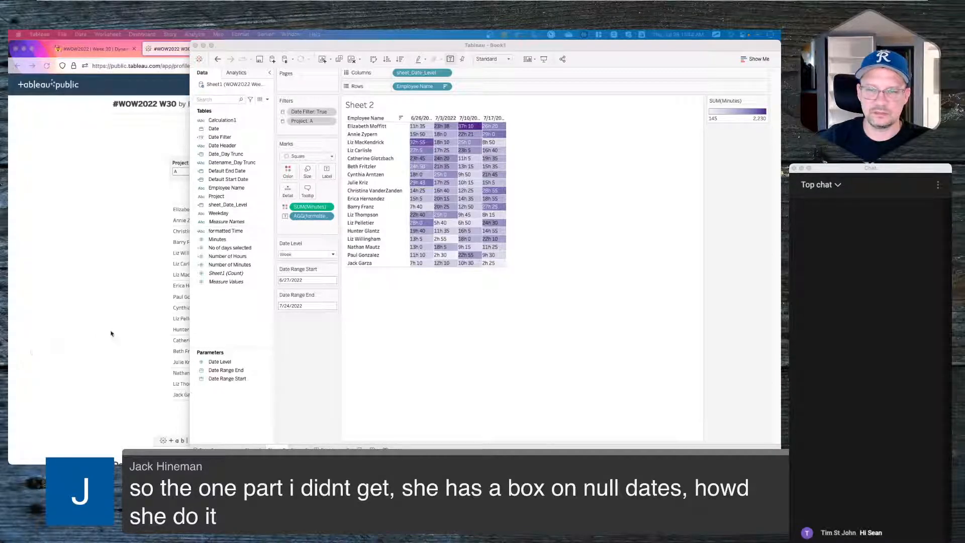
- Set Date Level to Default and Date Range Start to July 11, 2022
click(321, 257)
click(314, 255)
click(296, 262)
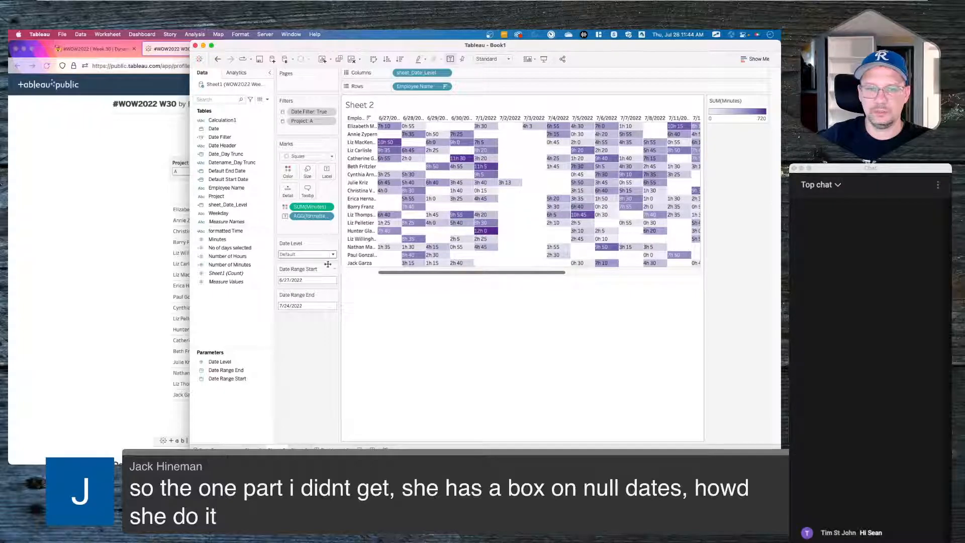
click(297, 279)
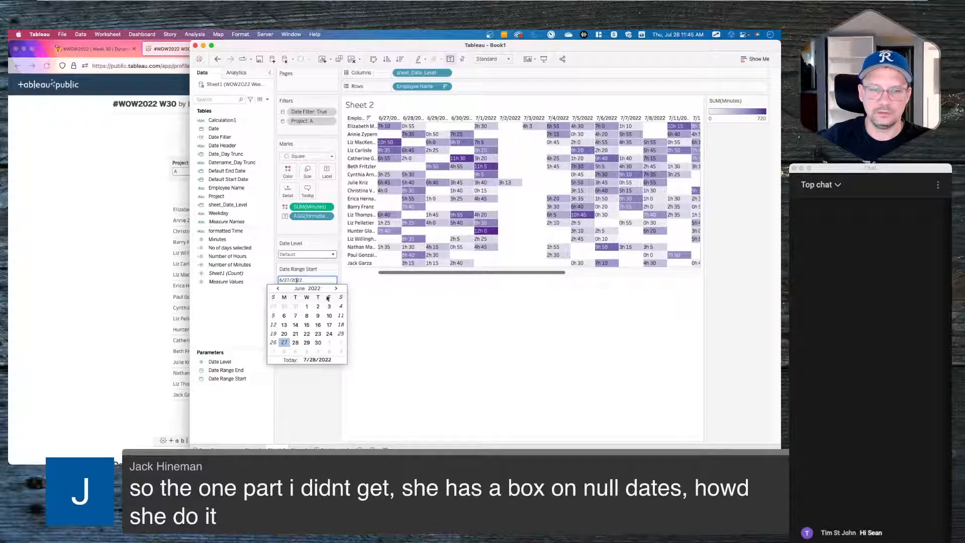
click(272, 346)
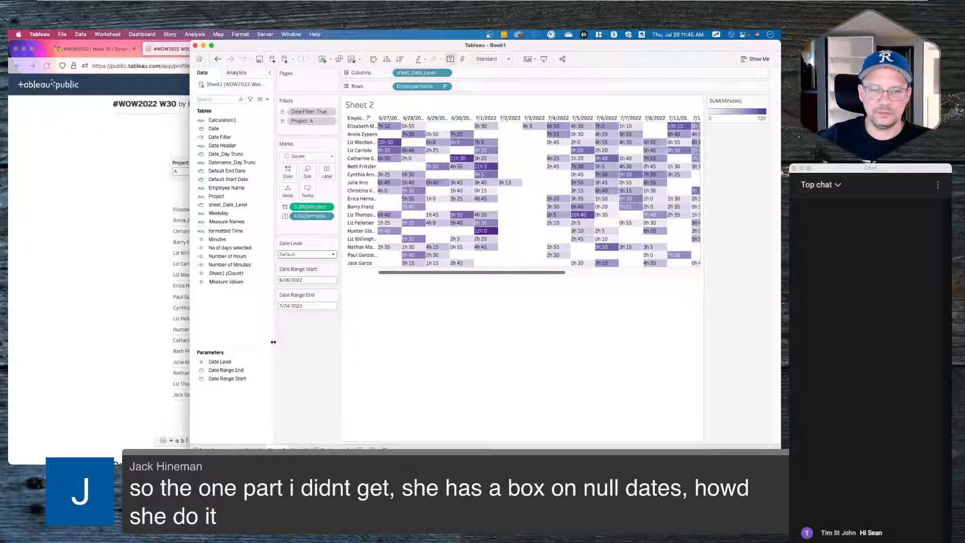
click(304, 305)
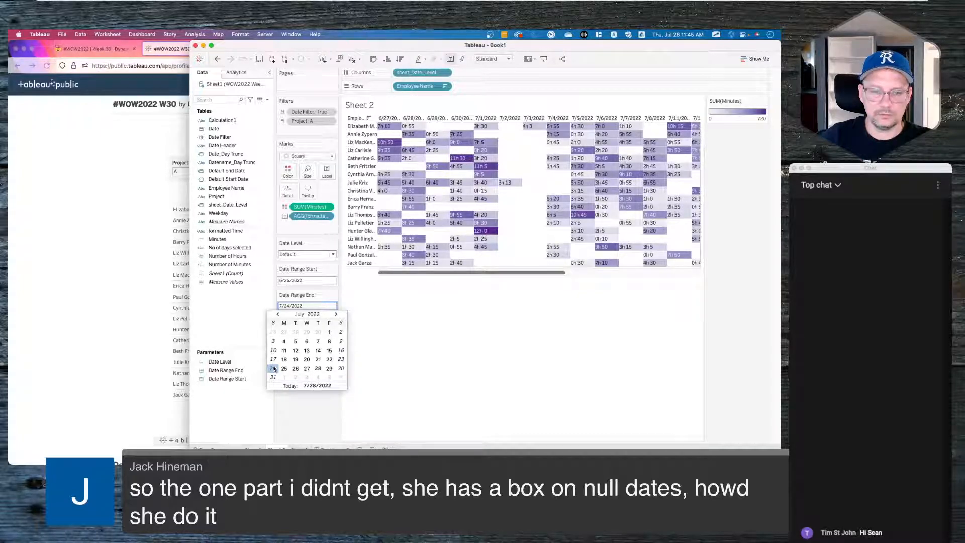
click(303, 281)
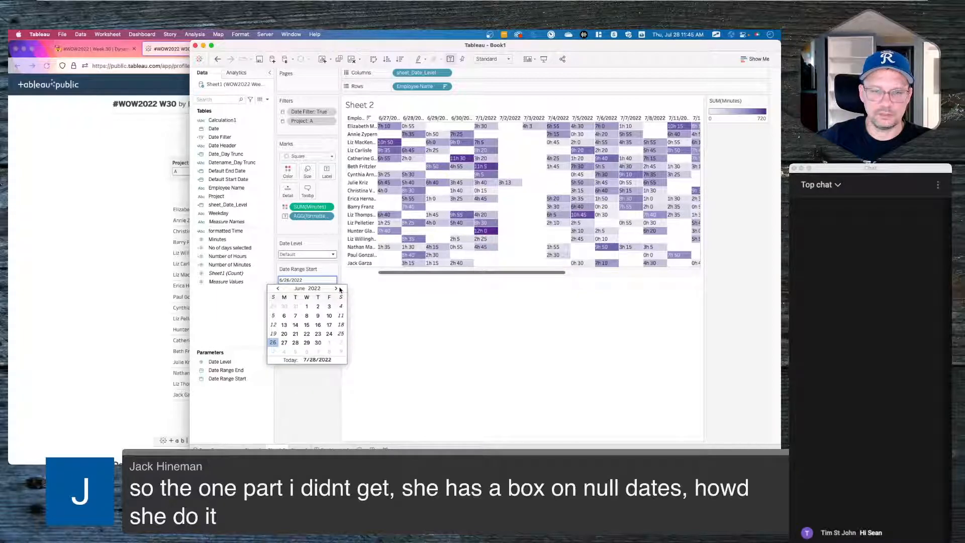
click(284, 325)
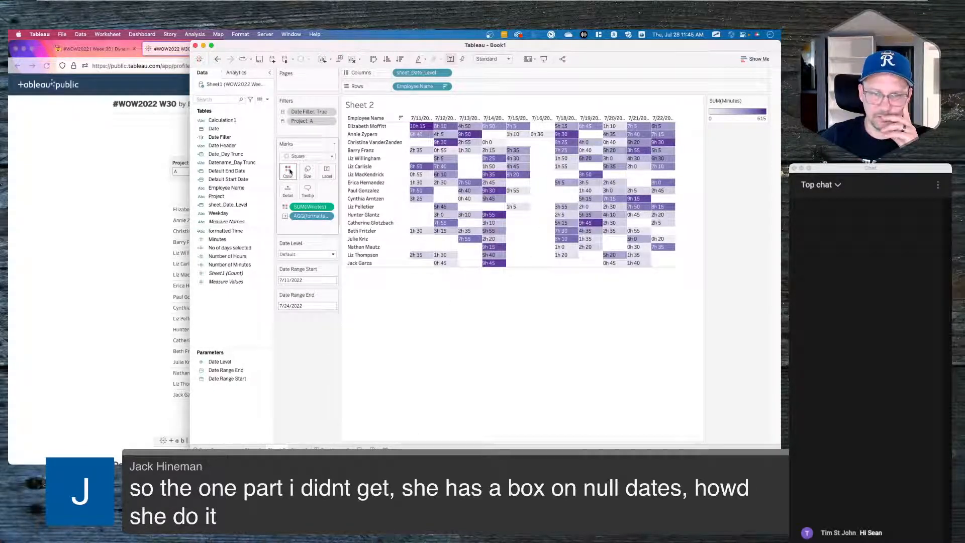
- Compare against the published dashboard with its date level set to Default
click(134, 243)
click(514, 171)
click(533, 180)
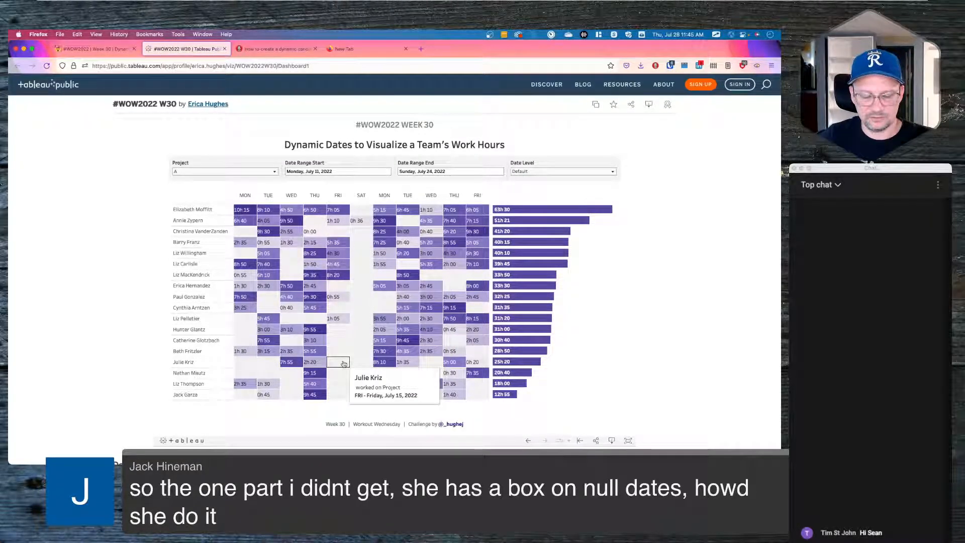
key(super+Tab)
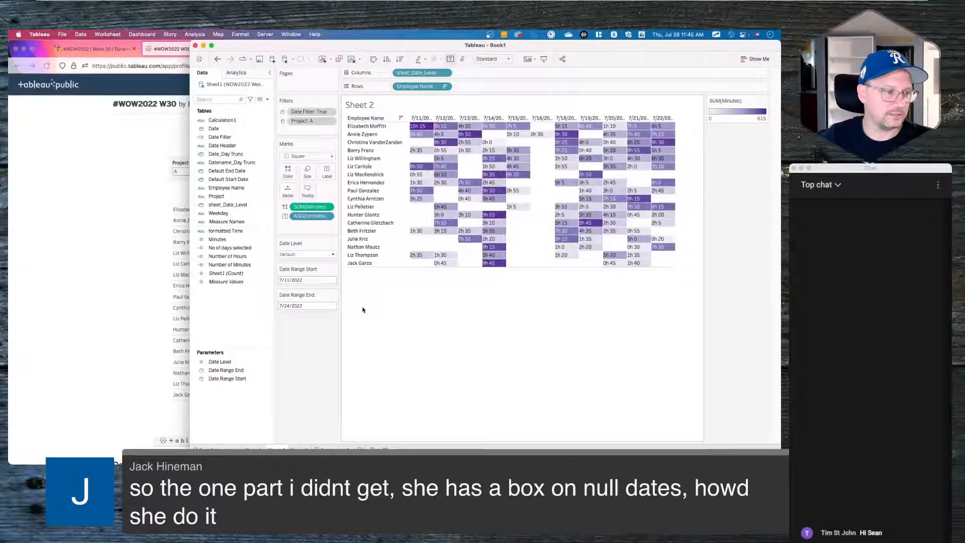
key(super+Tab)
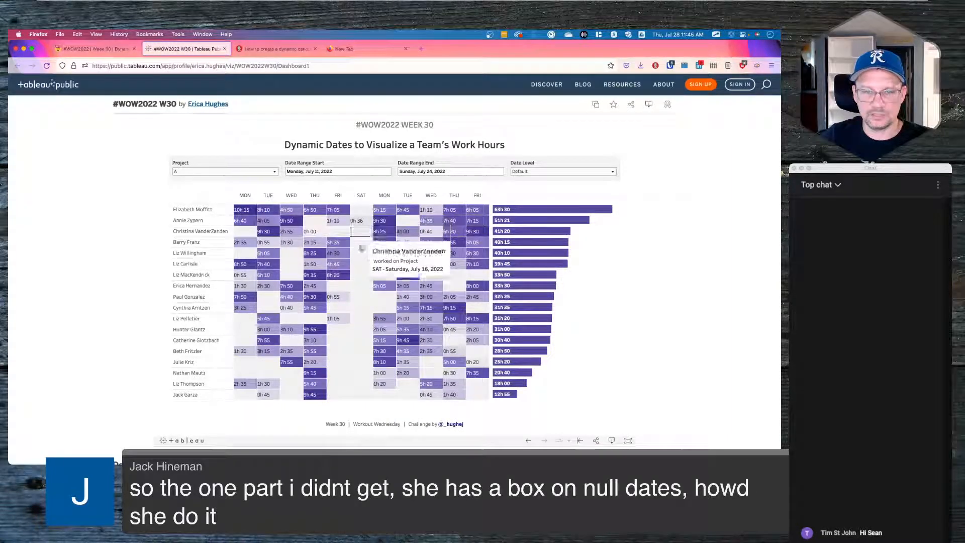
key(super+Tab)
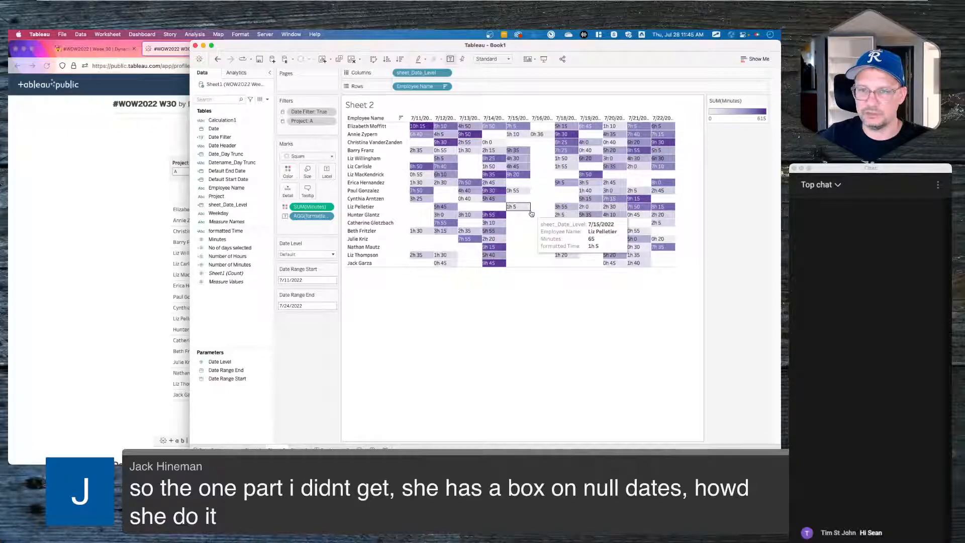
click(288, 171)
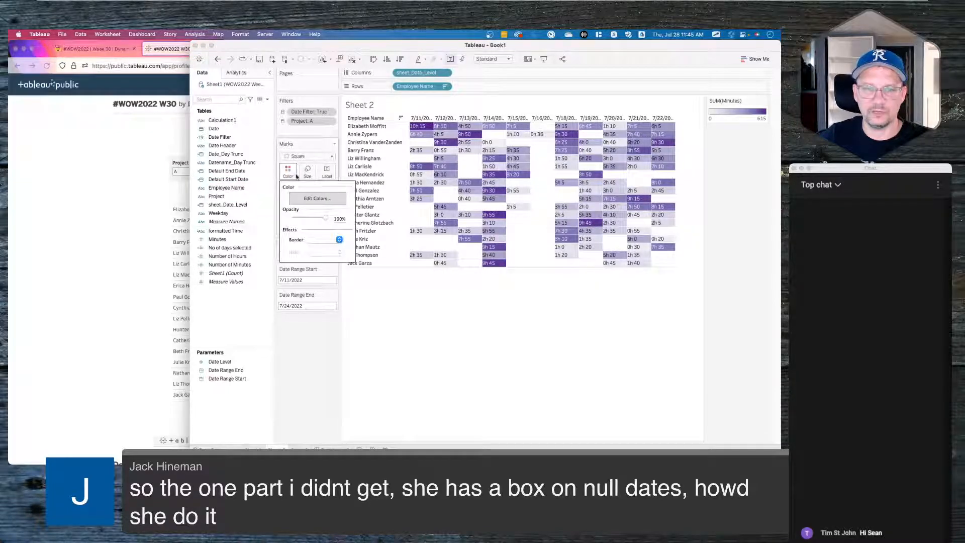
click(313, 199)
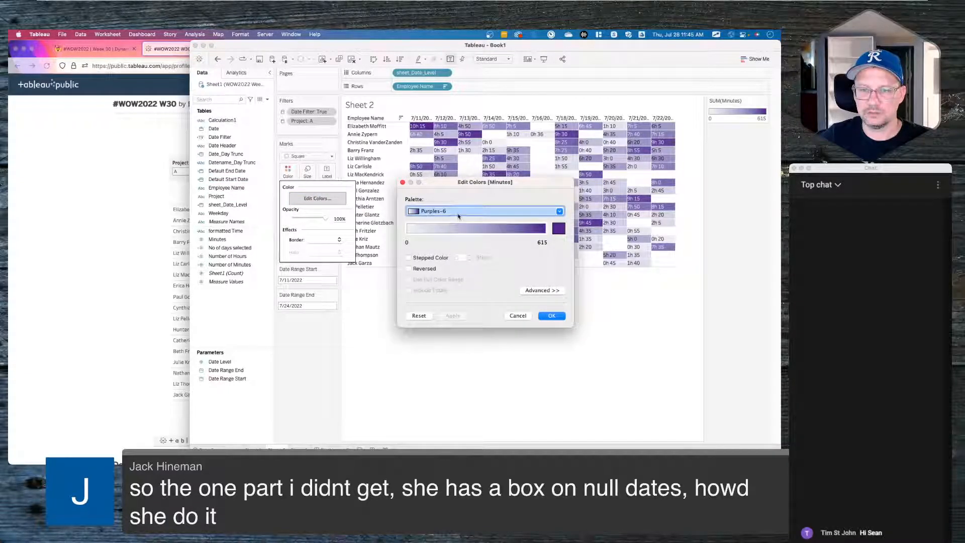
click(541, 291)
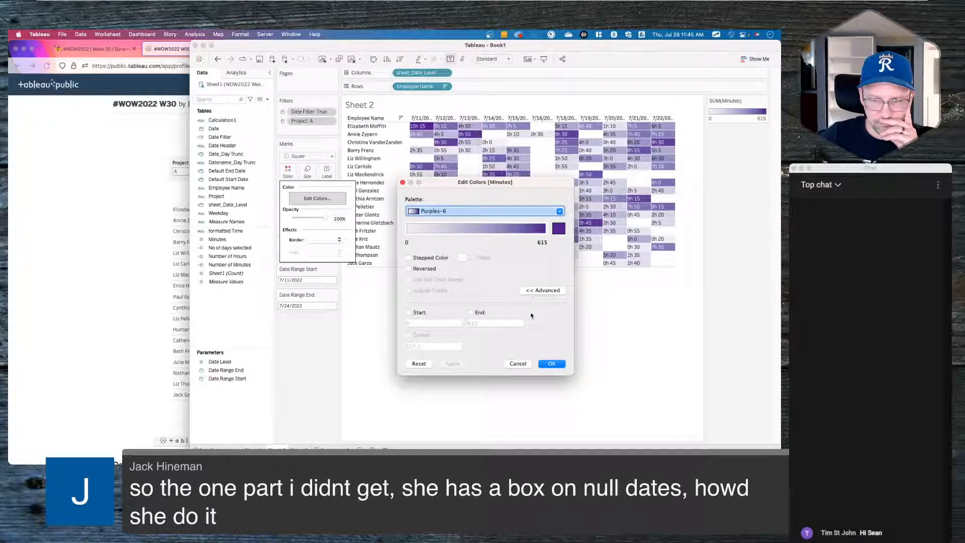
click(518, 363)
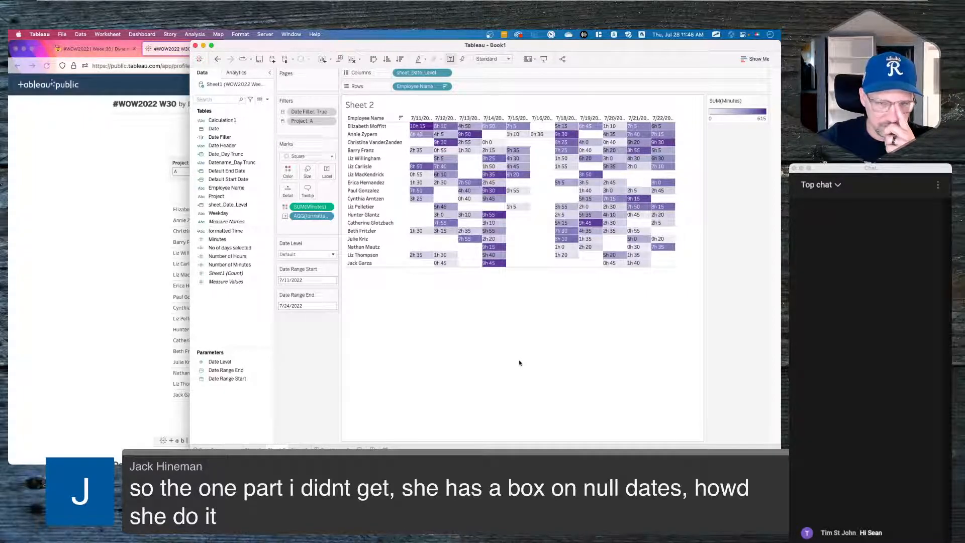
double_click(305, 207)
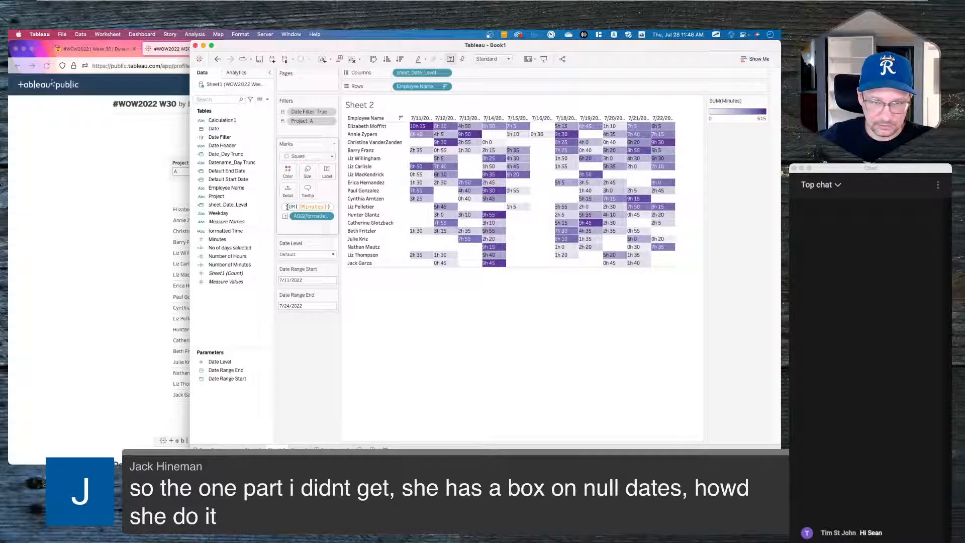
text(zn()
key(End)
key(Return)
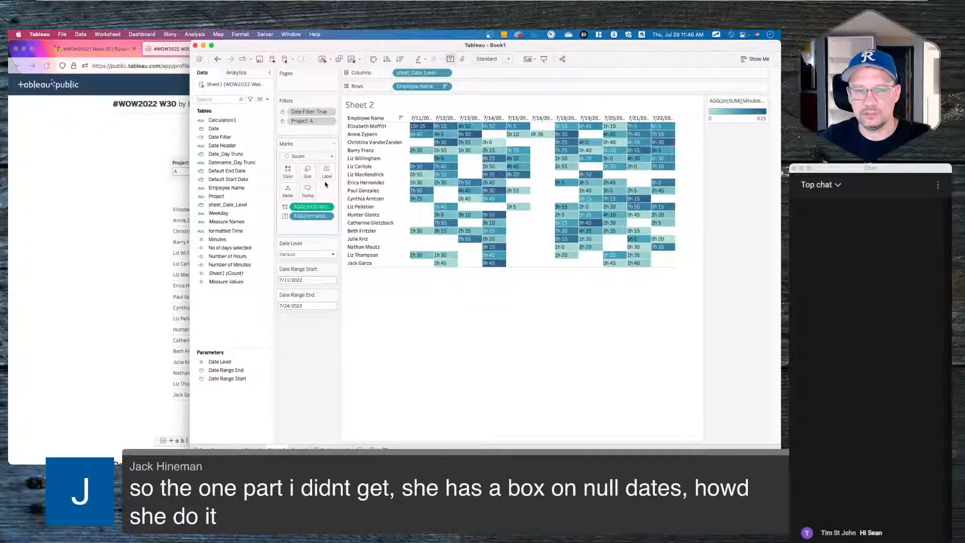
double_click(312, 207)
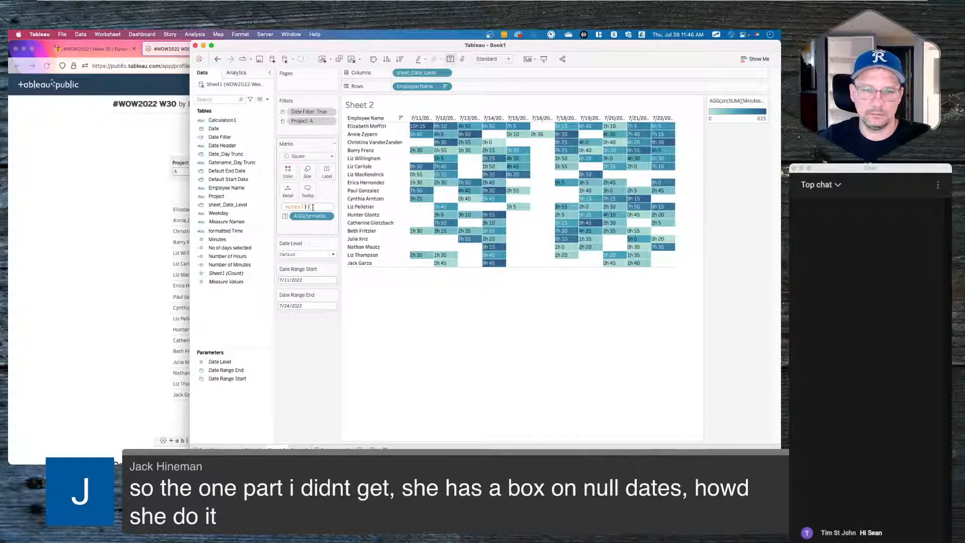
click(319, 311)
key(super+z)
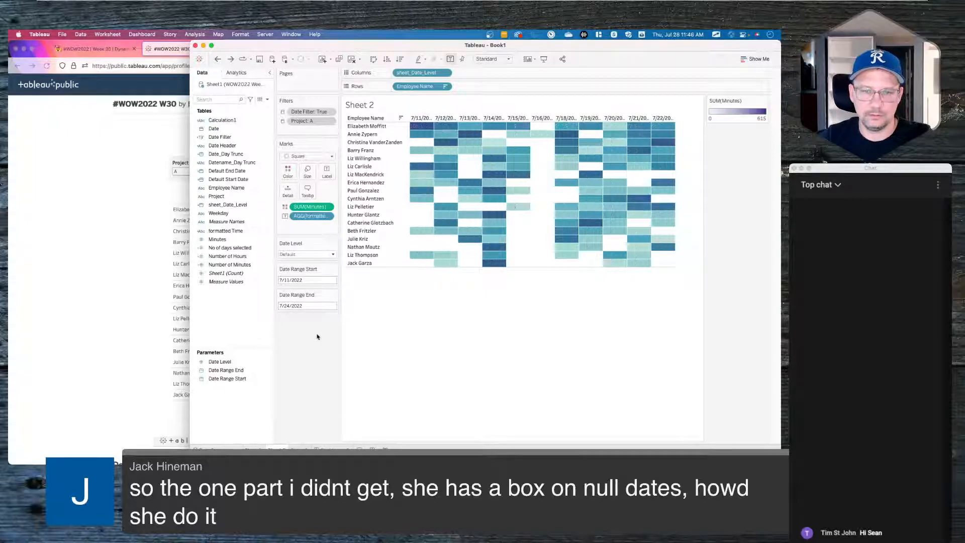
double_click(300, 207)
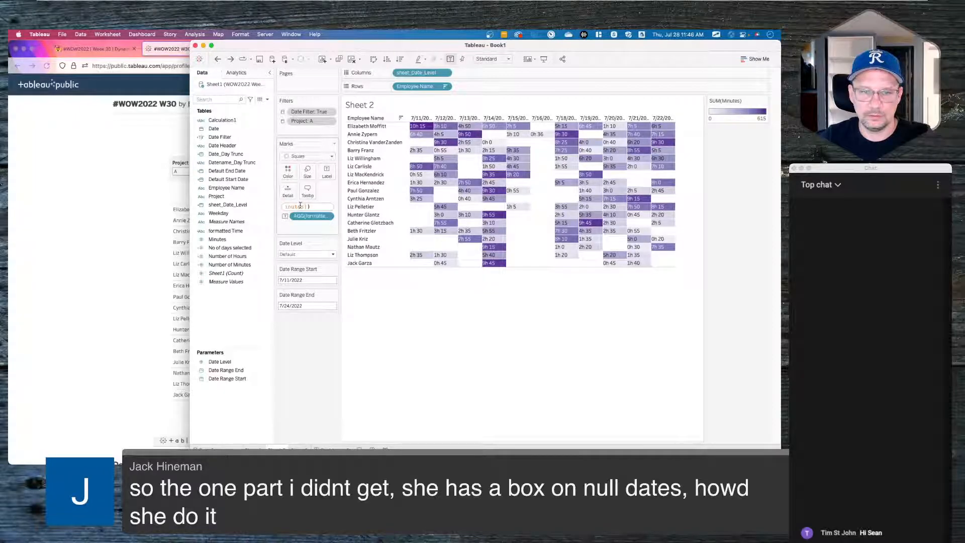
key(super+Left)
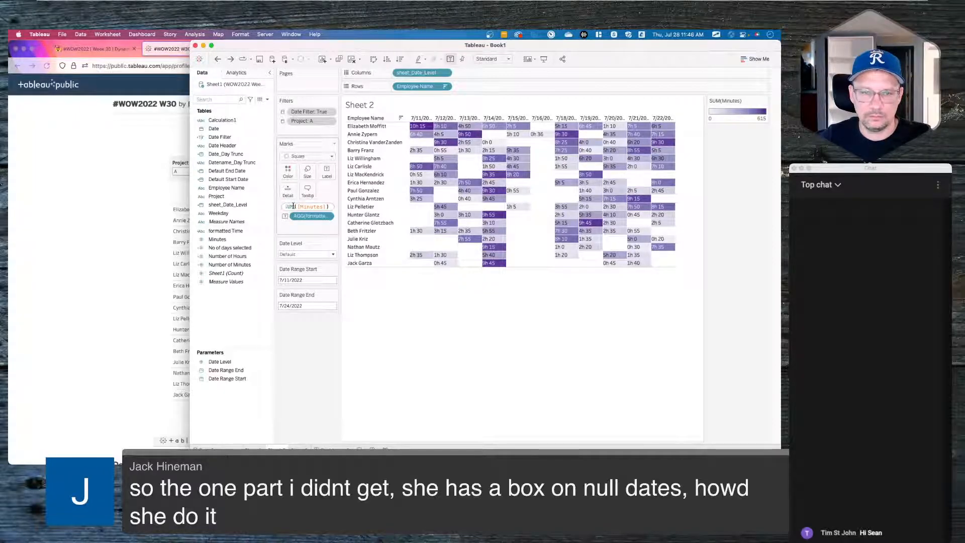
click(298, 206)
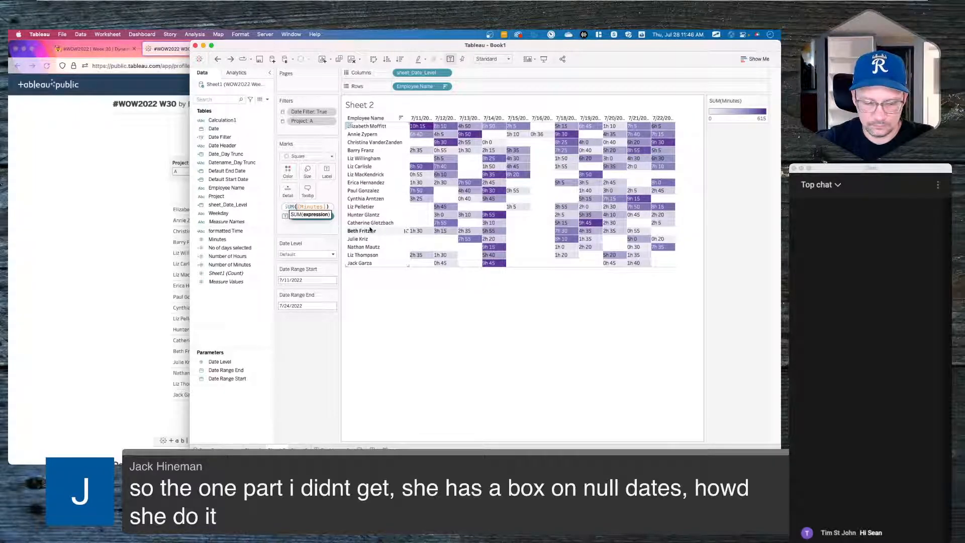
text(ZN()
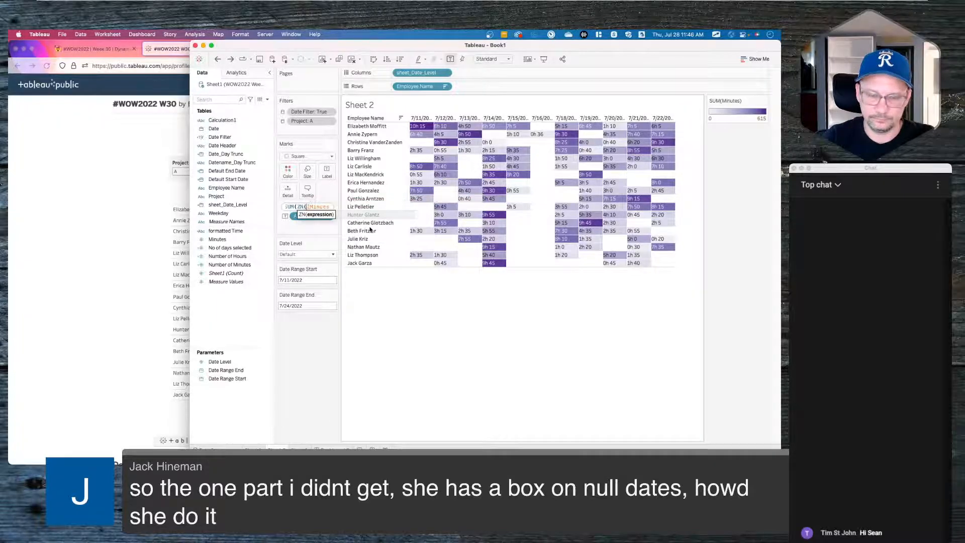
key(super+Right)
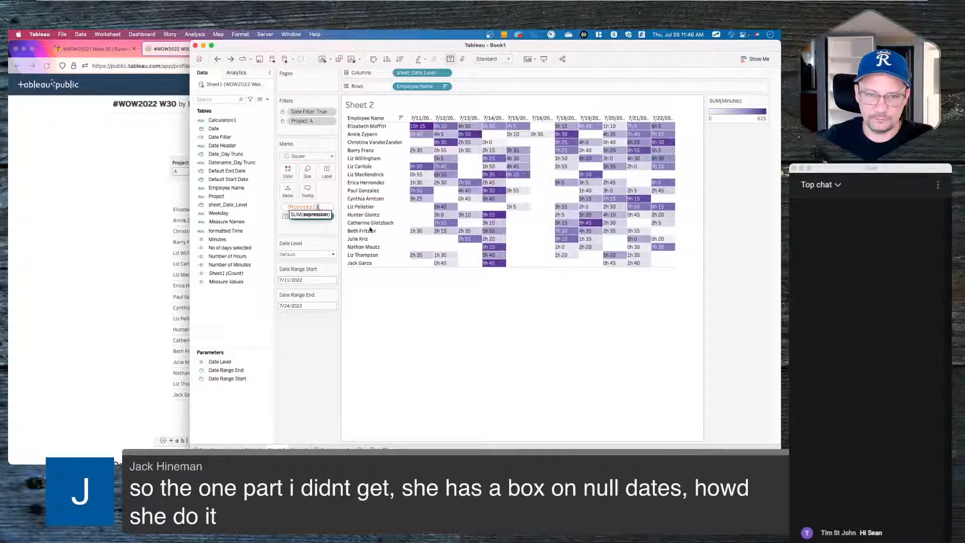
text())
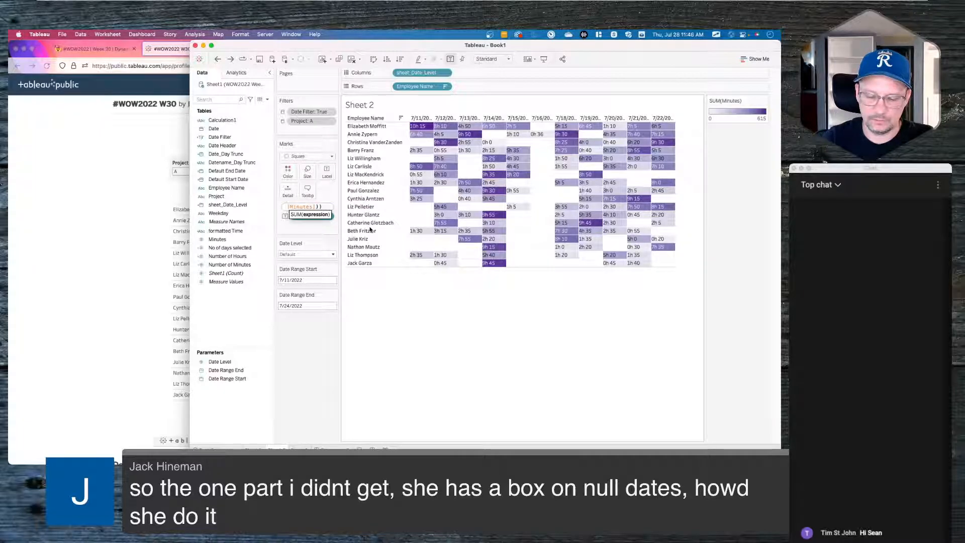
key(Return)
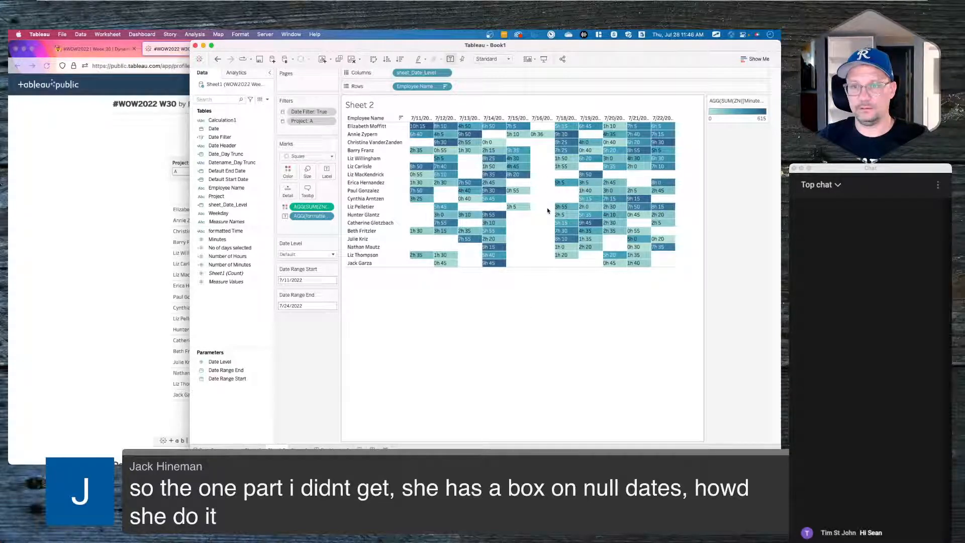
key(super+z)
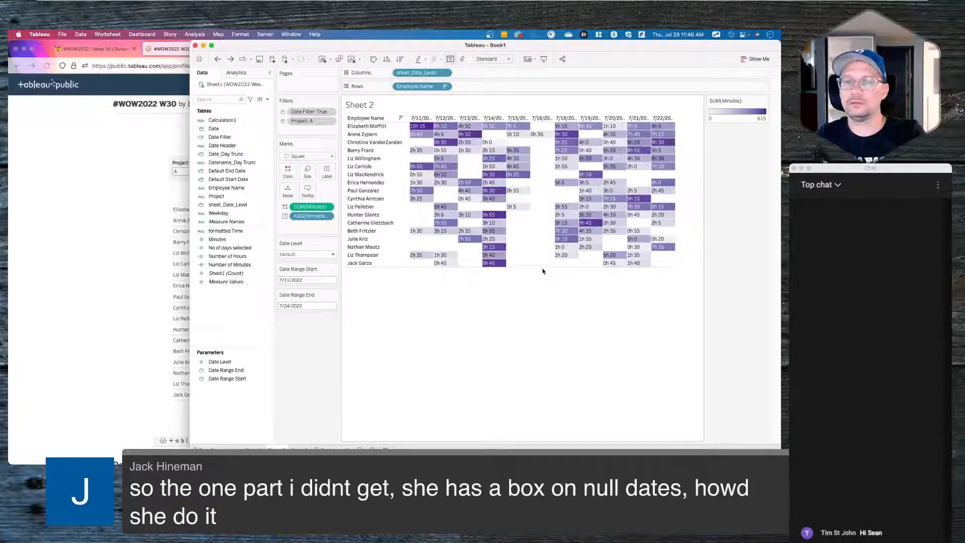
mouse_move(540, 139)
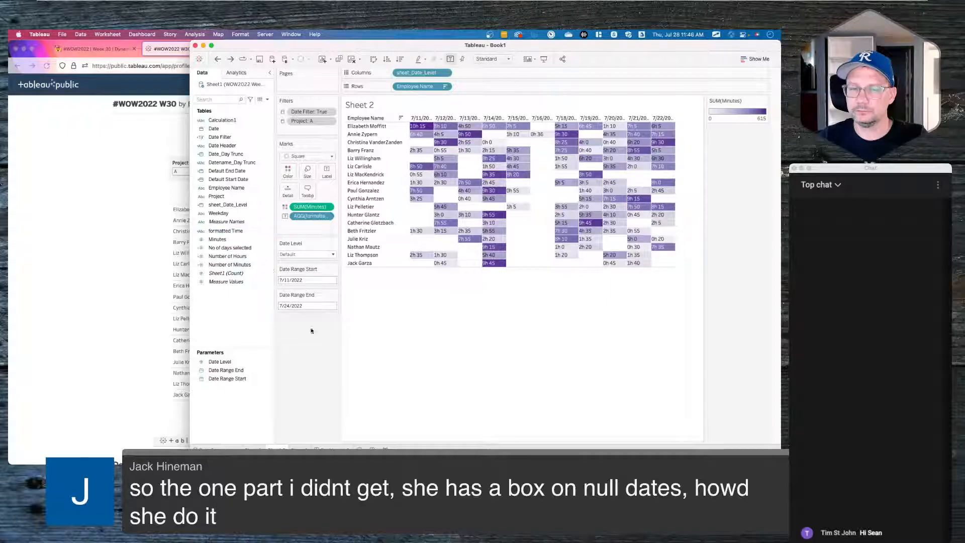
click(88, 272)
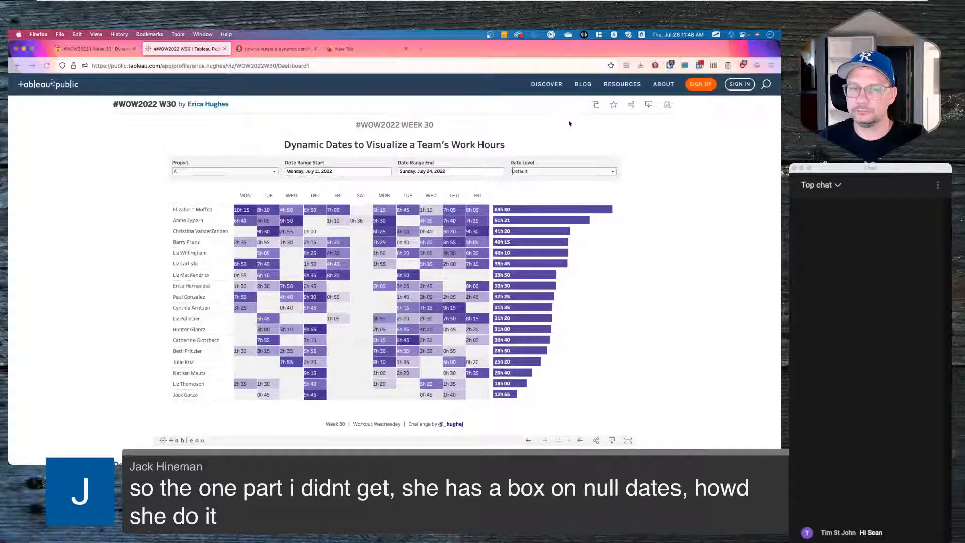
- Sign in to Tableau Public with the saved login and open the published workbook for editing
click(740, 85)
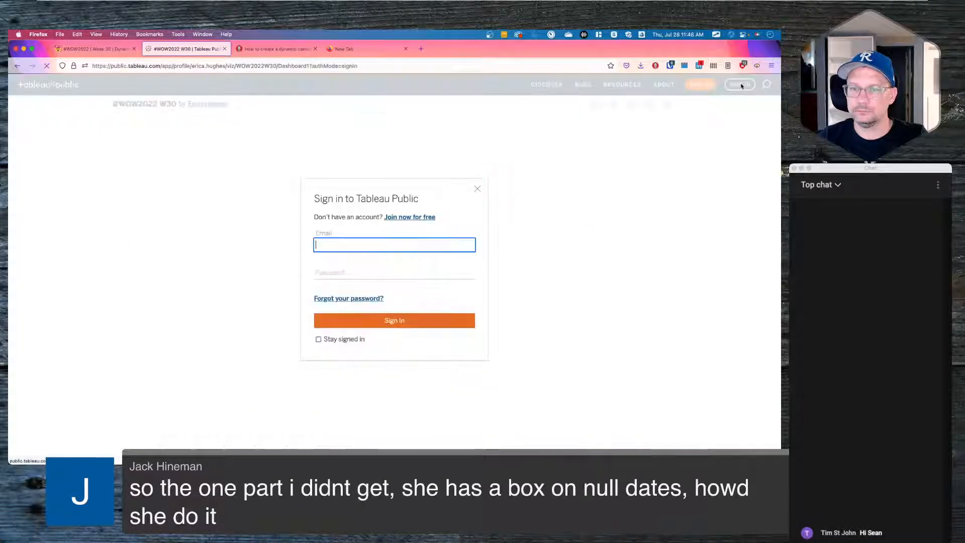
click(670, 66)
click(583, 115)
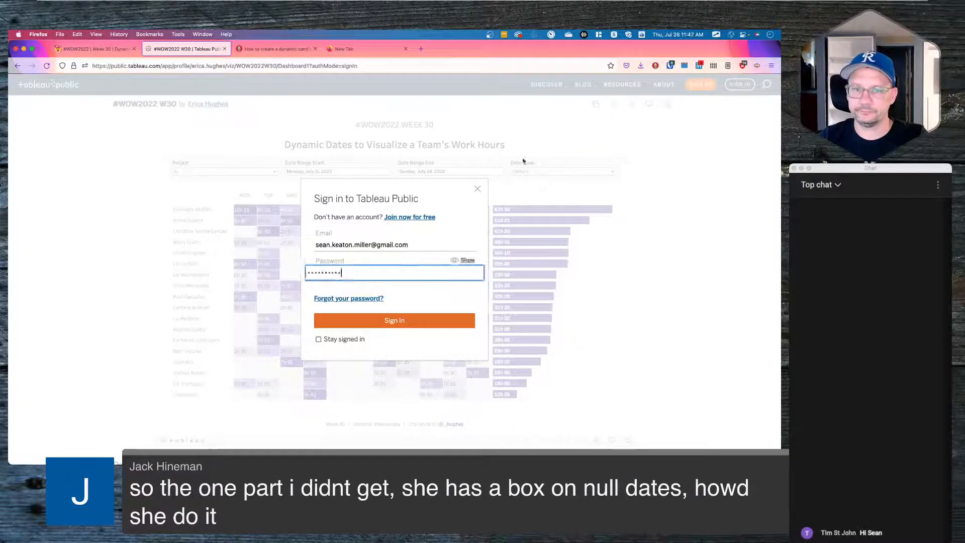
click(370, 325)
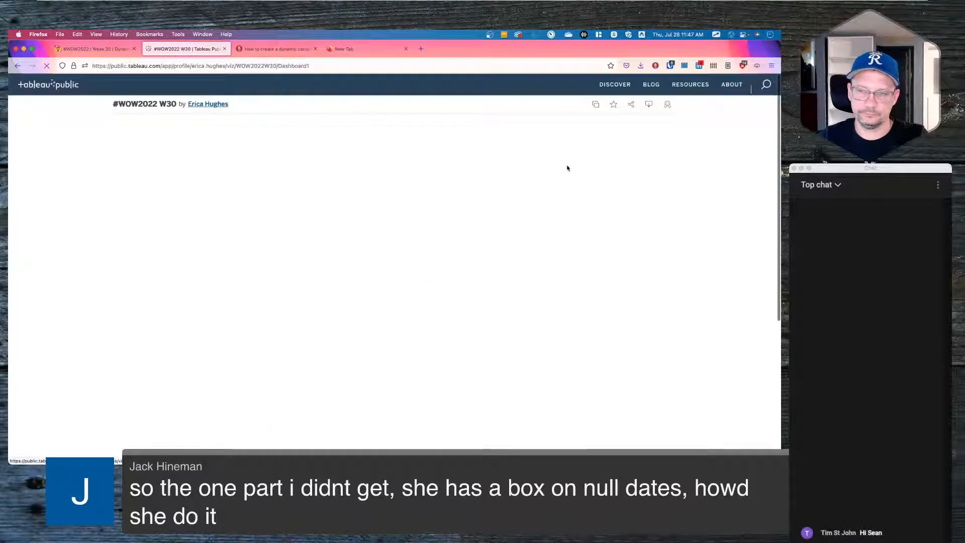
click(596, 104)
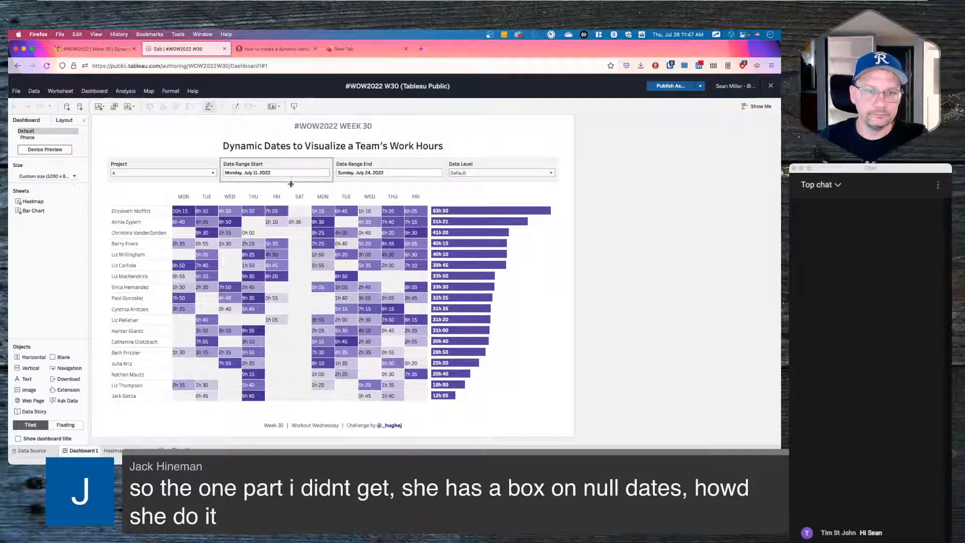
- Review the Heatmap's Minutes colour advanced range options, then close the editor without publishing
click(427, 194)
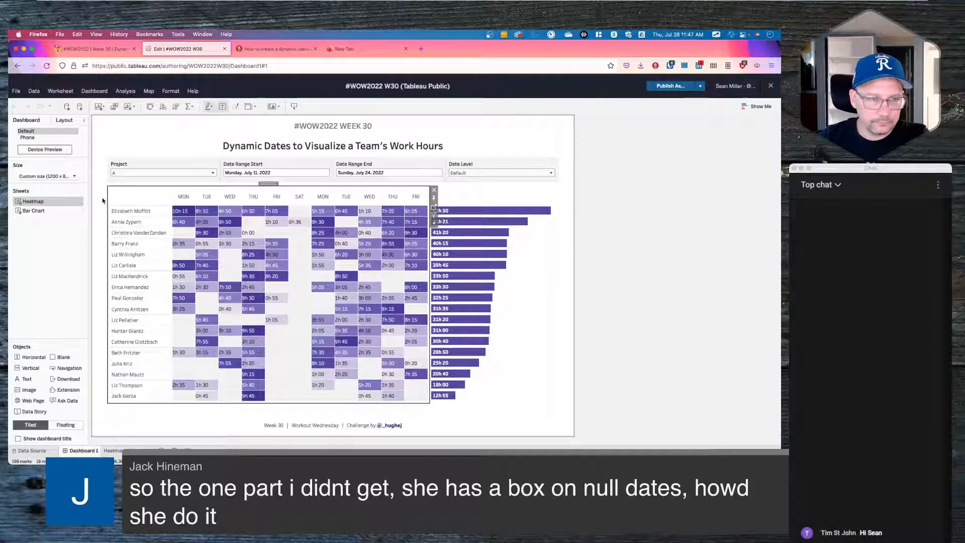
click(78, 202)
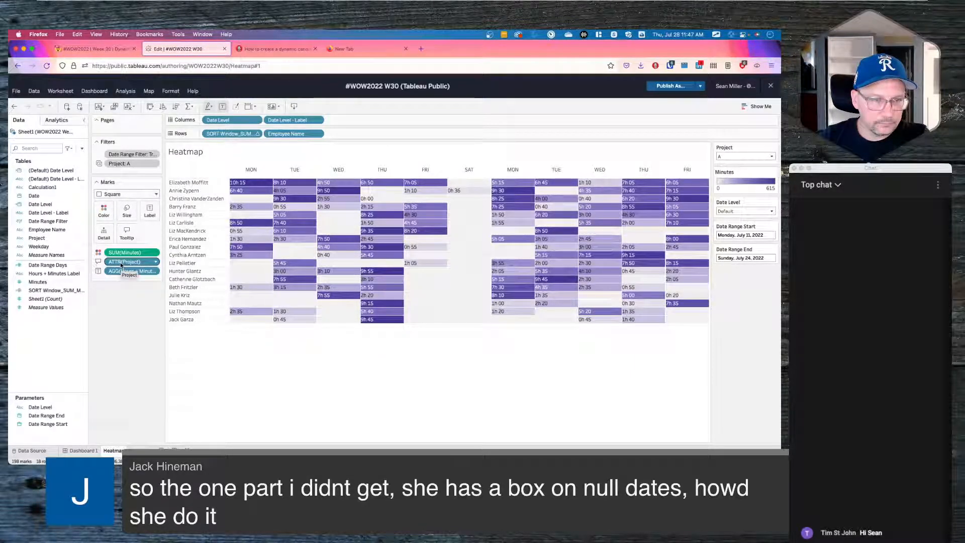
click(103, 210)
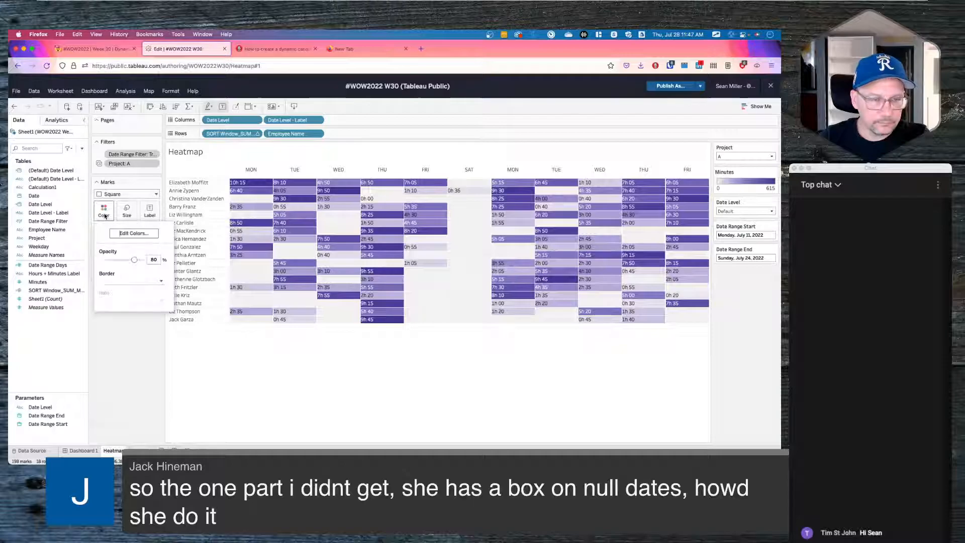
click(134, 233)
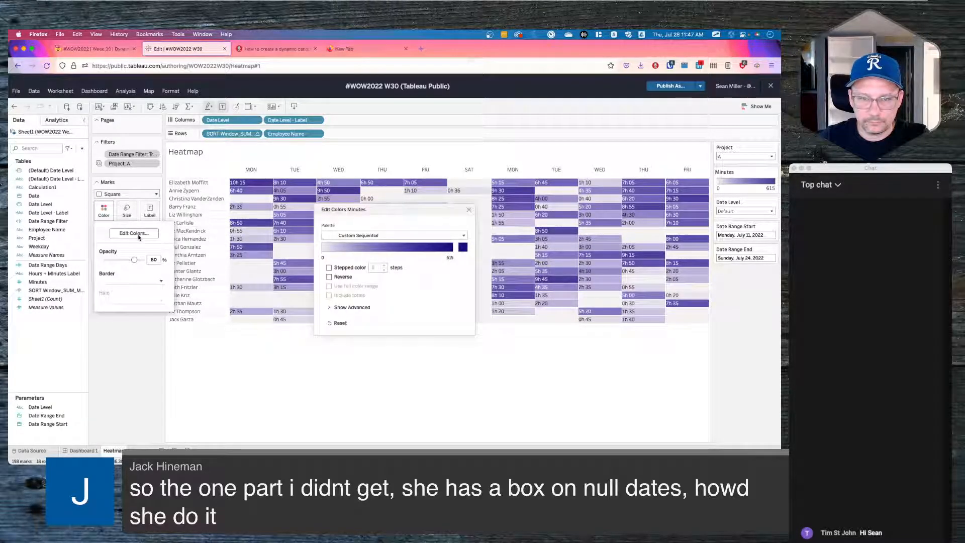
click(332, 308)
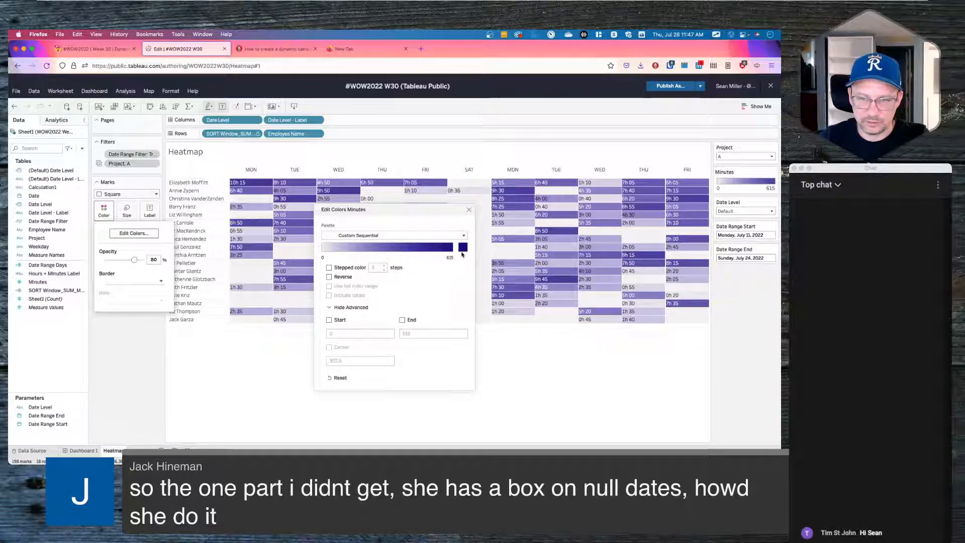
click(468, 210)
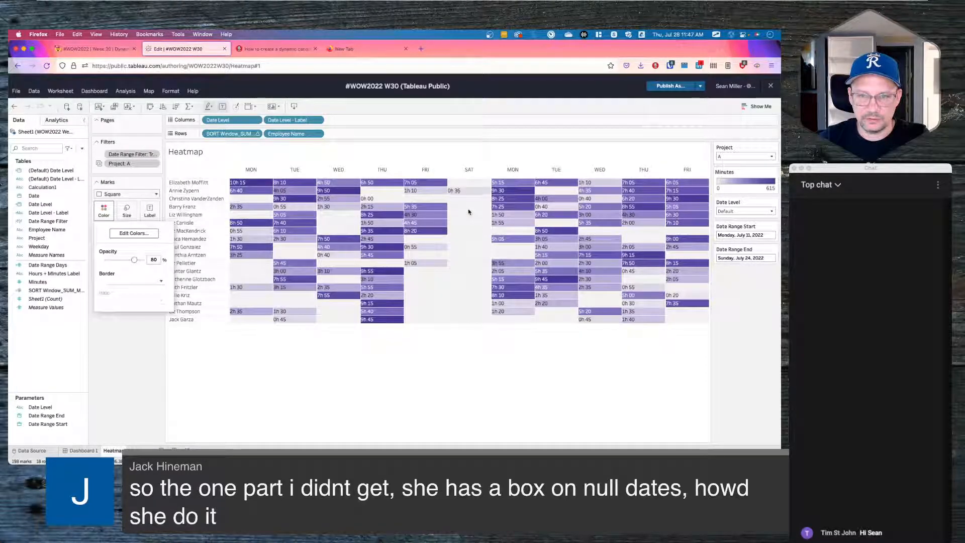
click(453, 365)
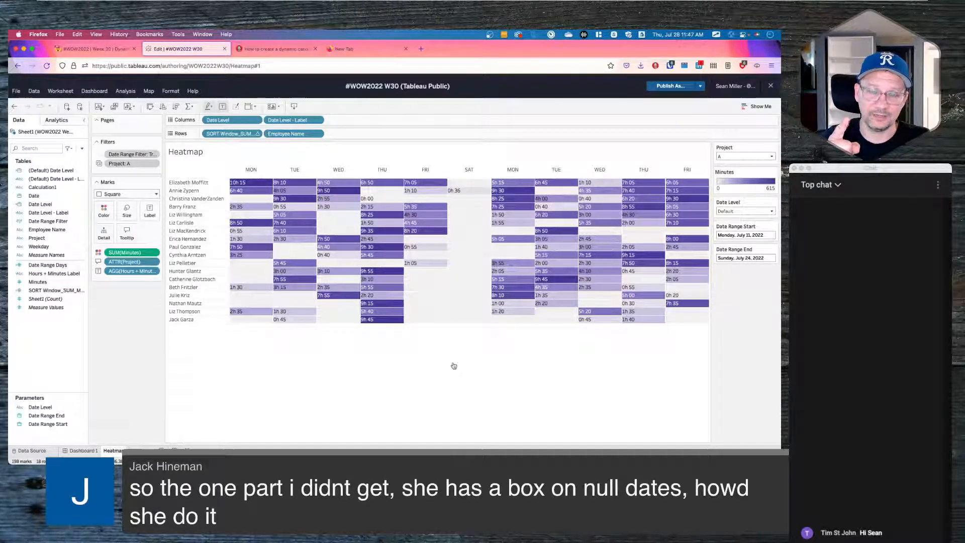
click(771, 87)
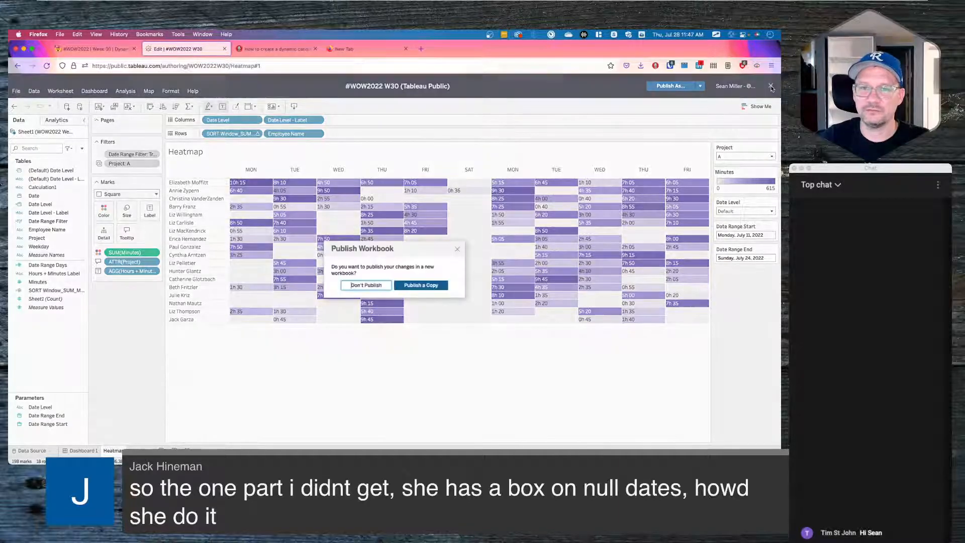
click(365, 285)
- Open the shading format settings for the heatmap view in Tableau Desktop
key(super+Tab)
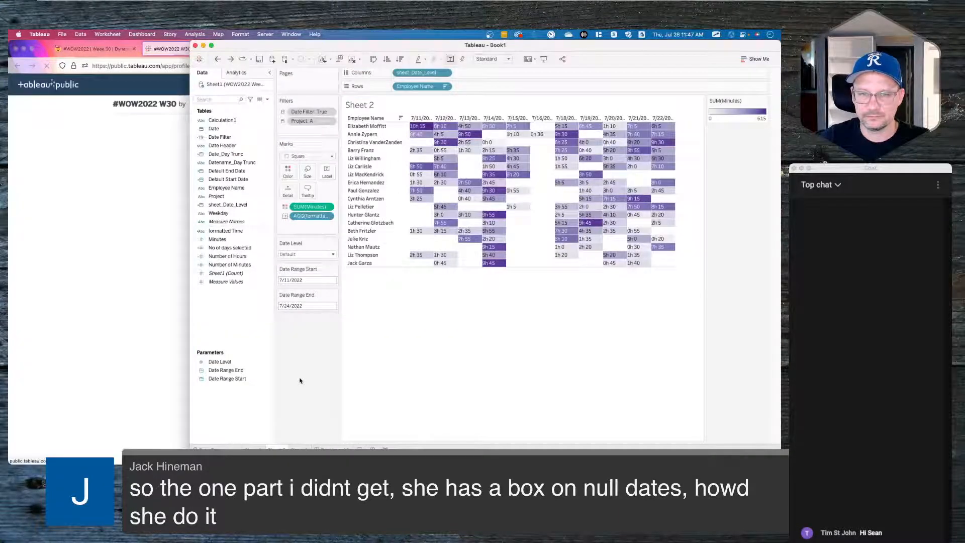
mouse_move(332, 451)
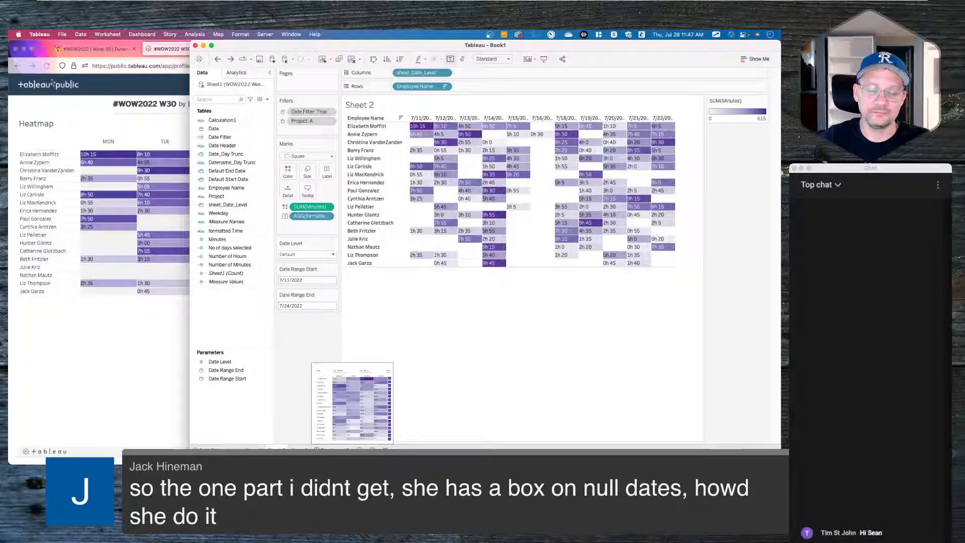
right_click(528, 249)
click(540, 290)
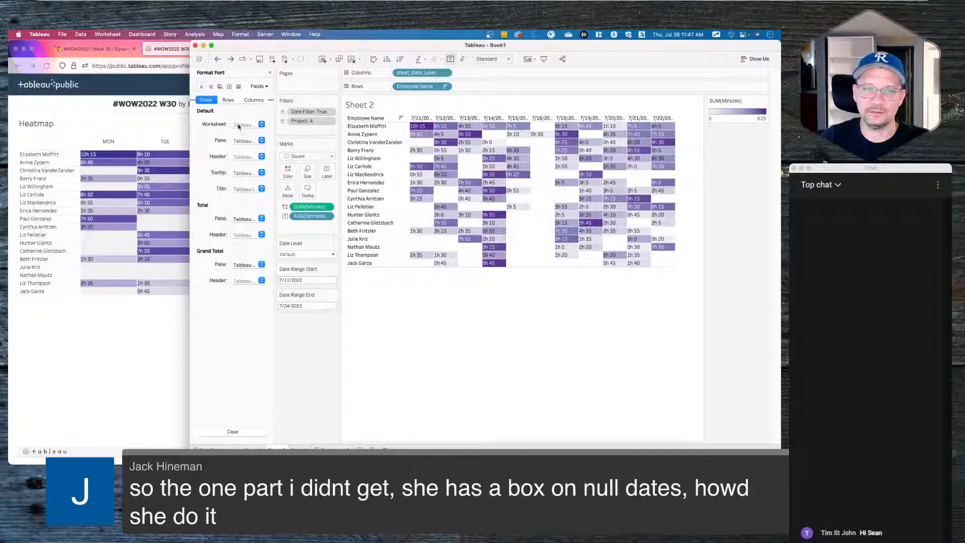
click(219, 86)
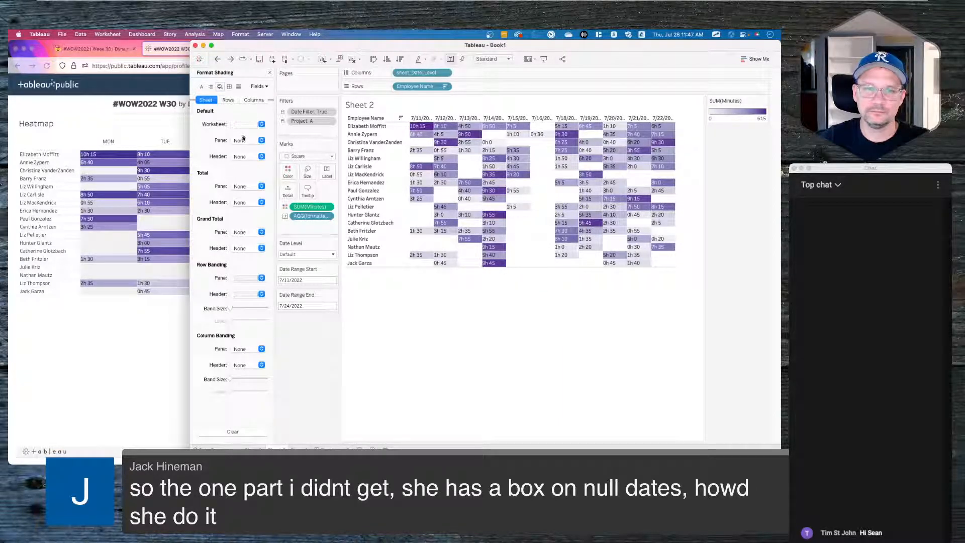
- Set Worksheet shading to None and Pane shading to light grey
click(251, 124)
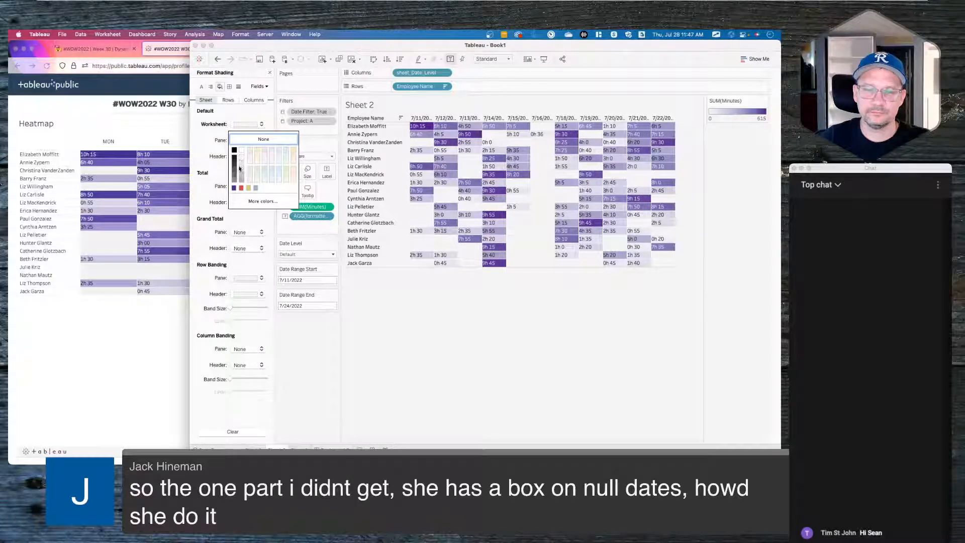
click(206, 149)
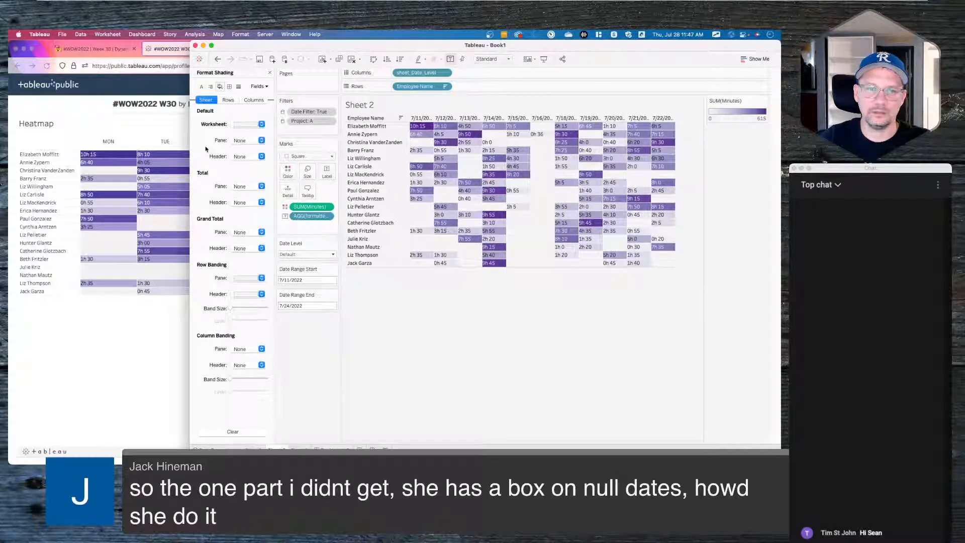
click(245, 125)
click(247, 139)
click(247, 142)
click(241, 179)
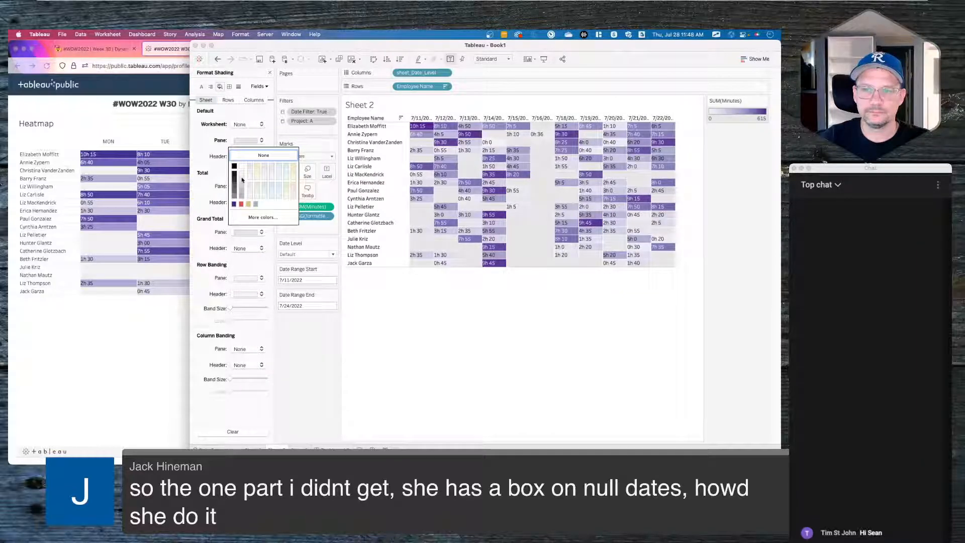
click(428, 355)
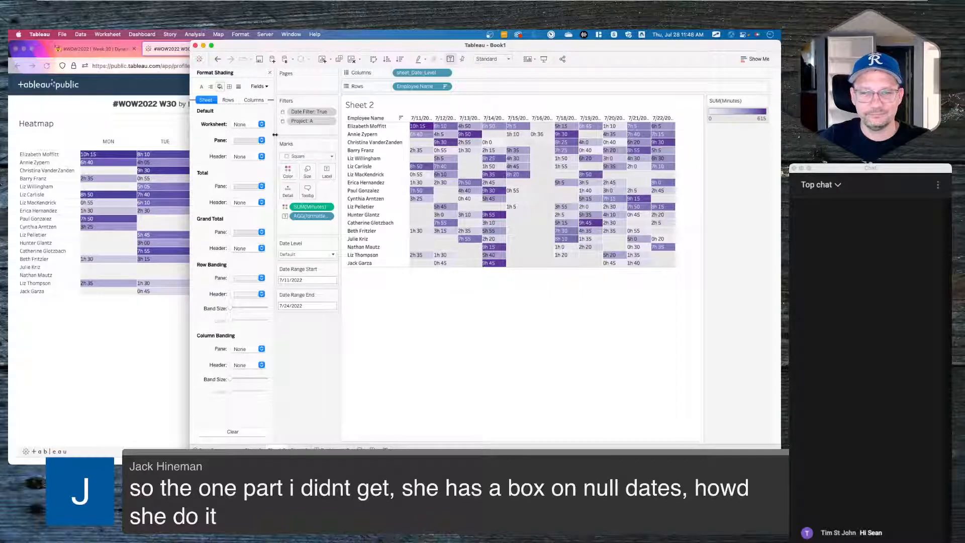
click(249, 140)
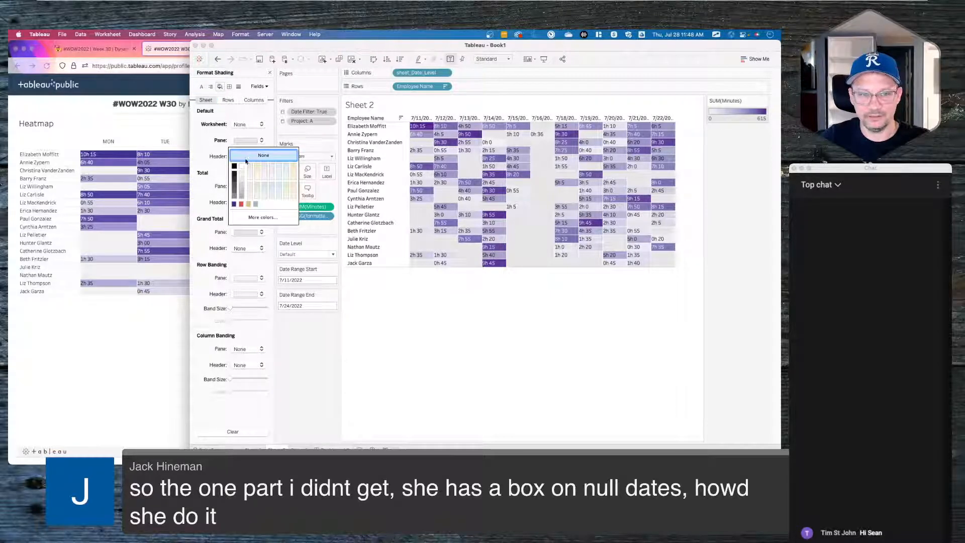
click(214, 148)
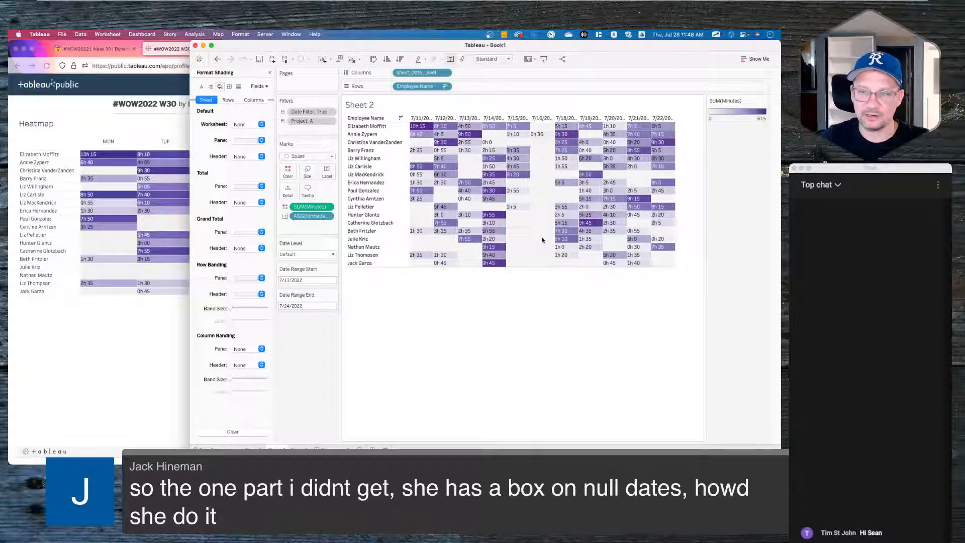
click(127, 337)
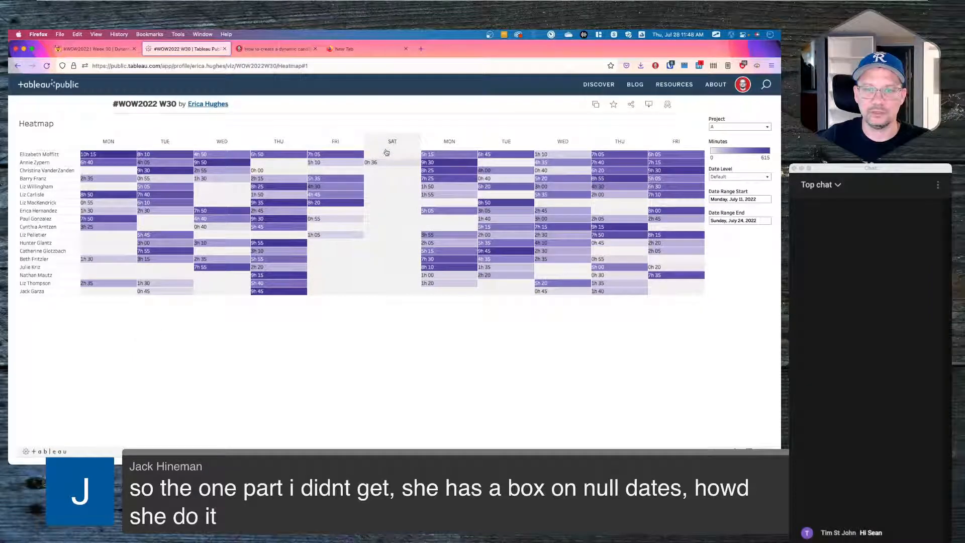
mouse_move(382, 157)
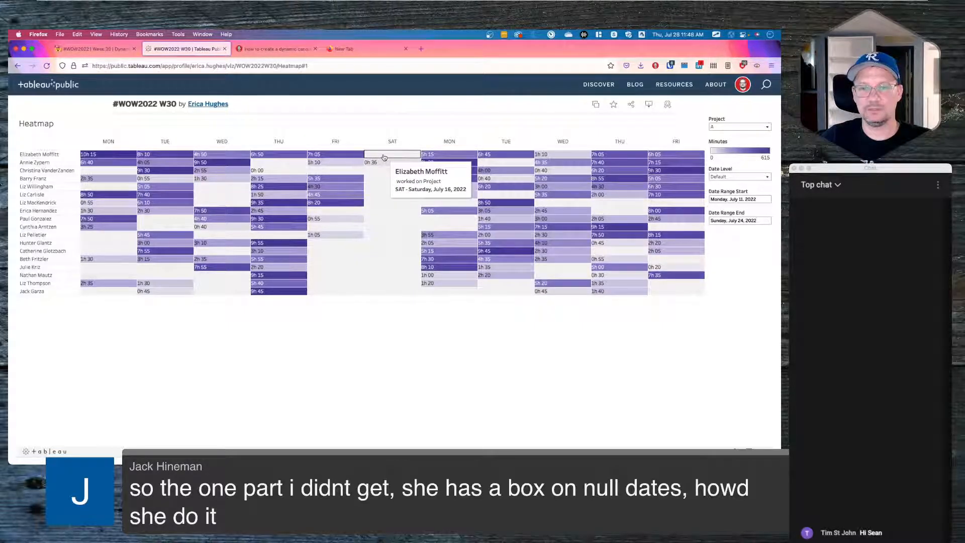
key(super+Tab)
click(547, 129)
click(546, 129)
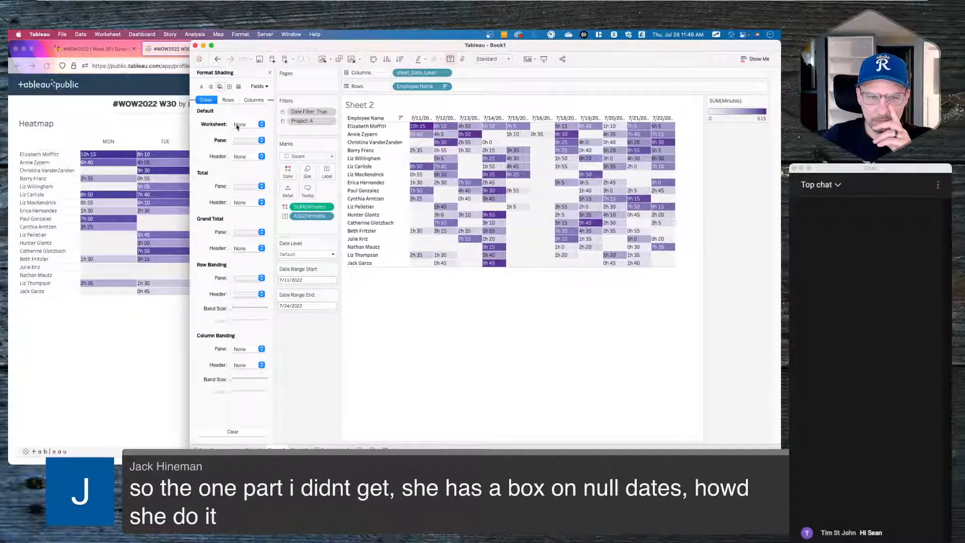
- Give the Default Pane border a thin solid line
click(229, 87)
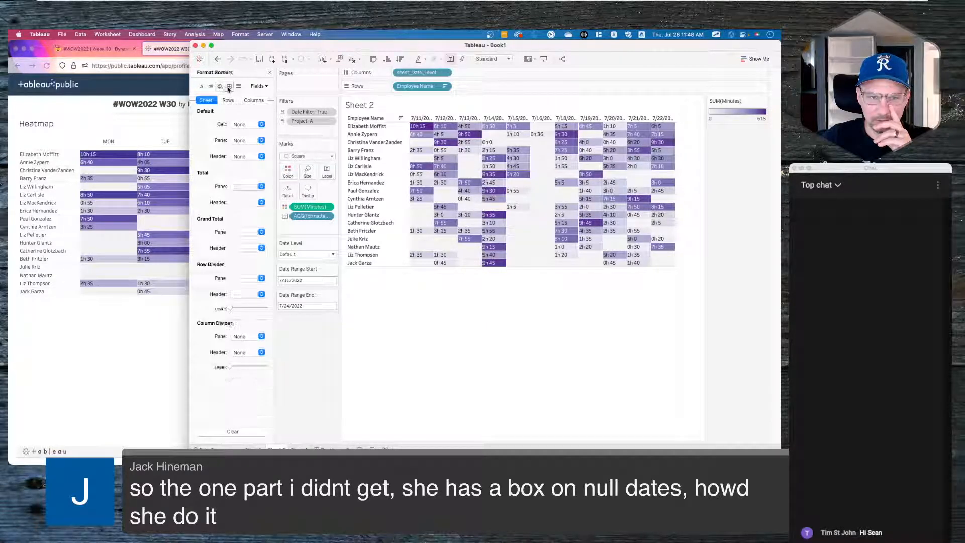
click(245, 141)
click(236, 195)
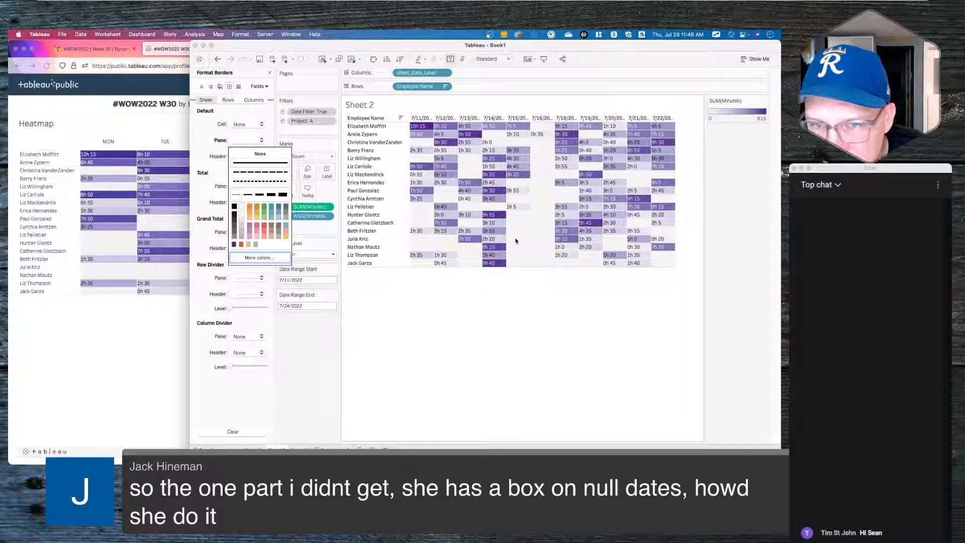
click(427, 328)
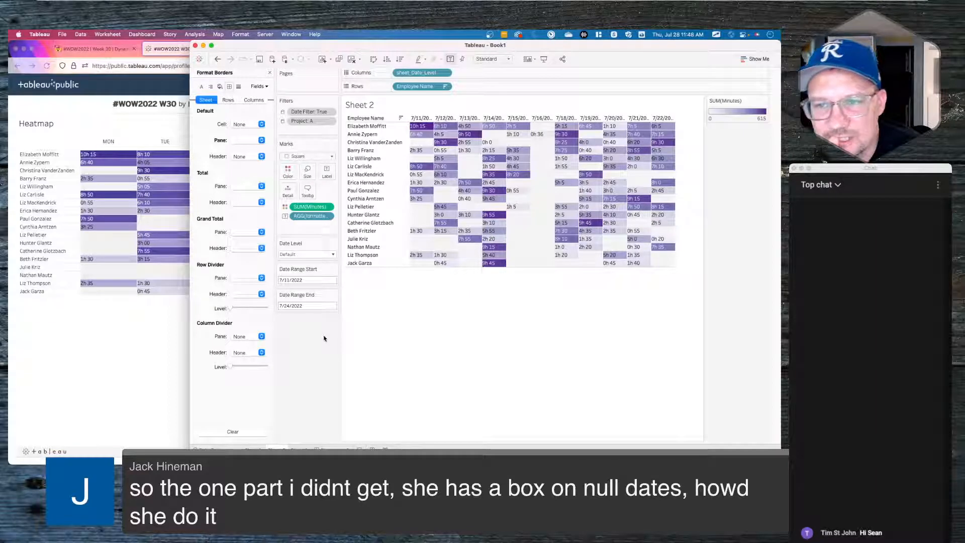
- Return to the published heatmap in Firefox and make an editable copy
mouse_move(551, 171)
mouse_move(545, 129)
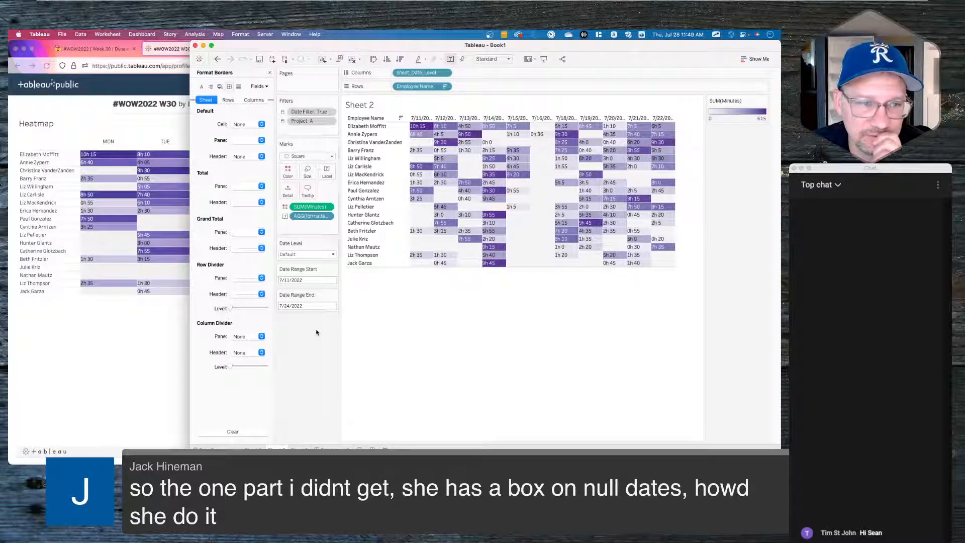
click(108, 343)
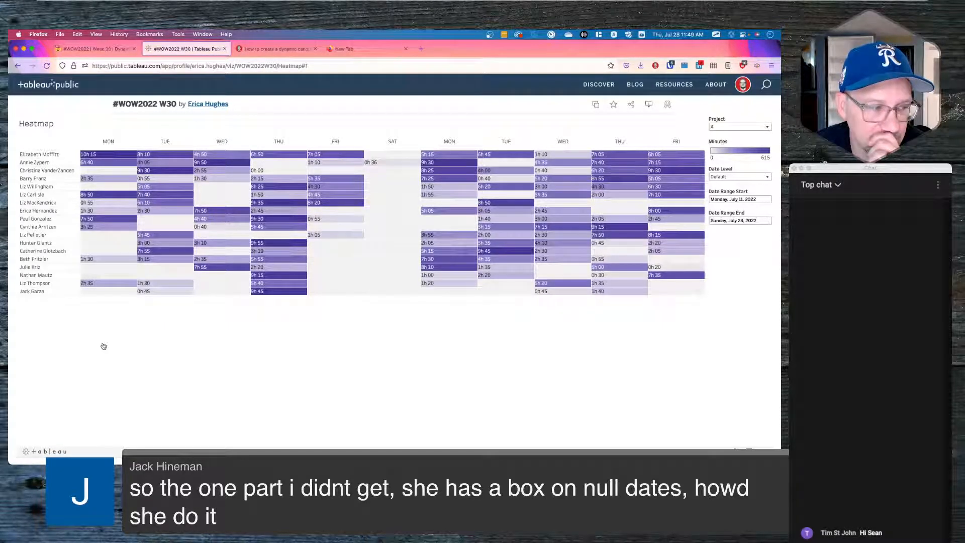
click(596, 105)
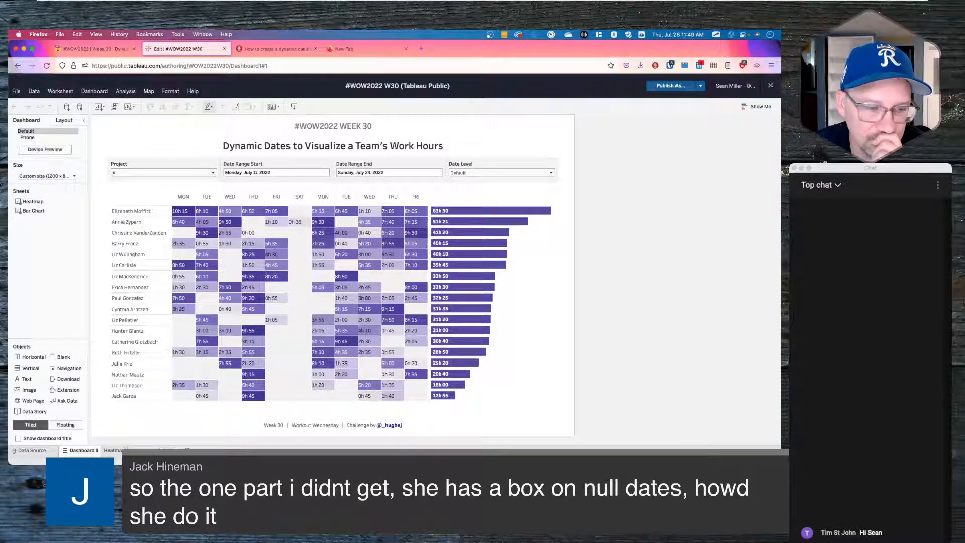
- Open the Heatmap worksheet and inspect the Hours + Minutes Label calculation without changing it
click(114, 450)
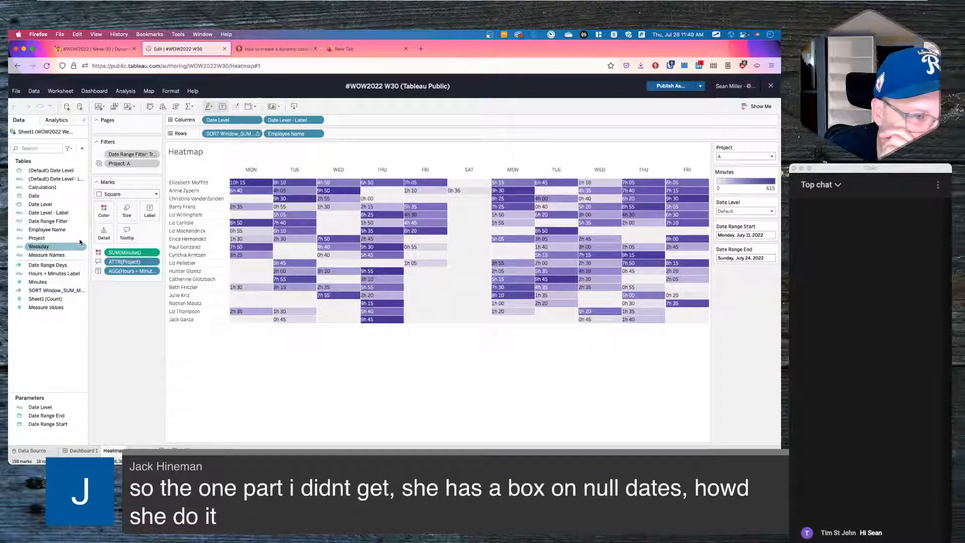
drag(89, 236, 133, 230)
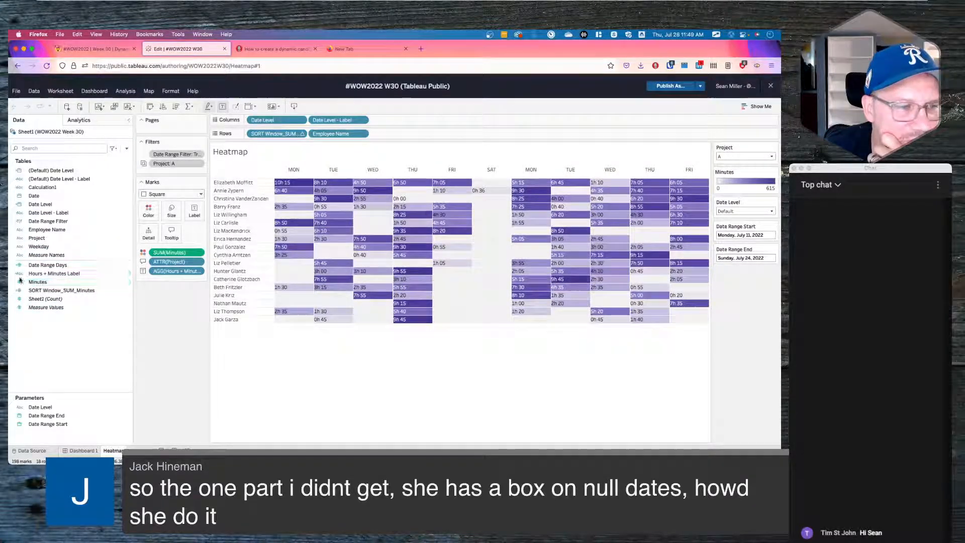
right_click(39, 276)
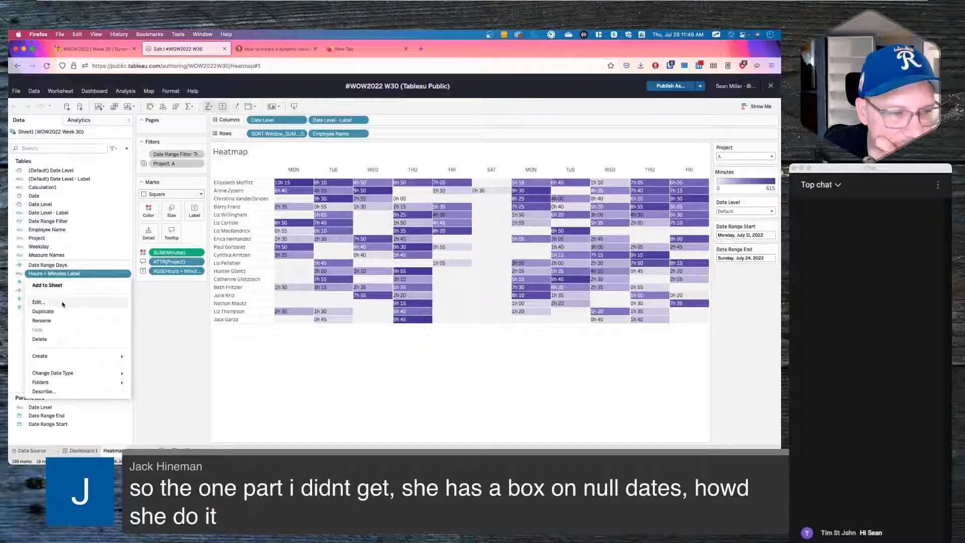
click(63, 304)
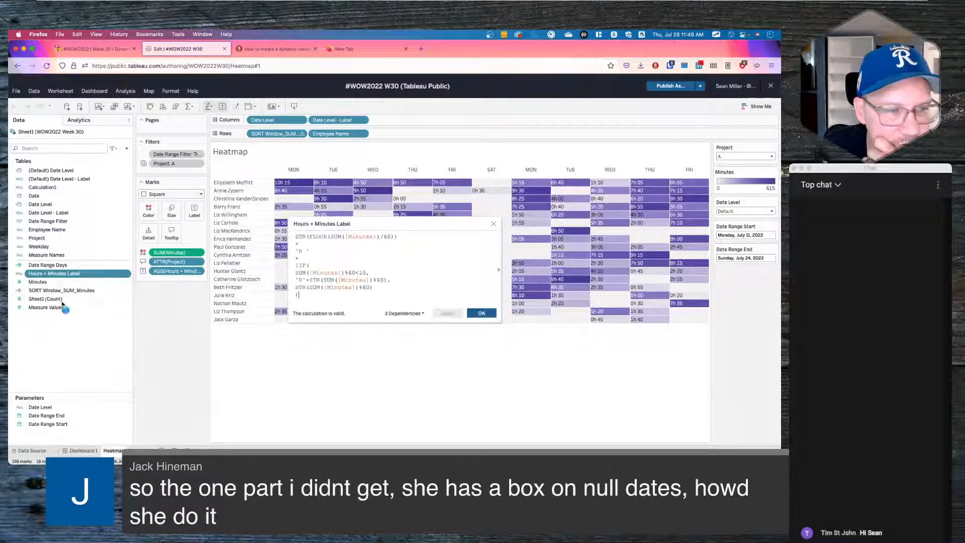
click(324, 236)
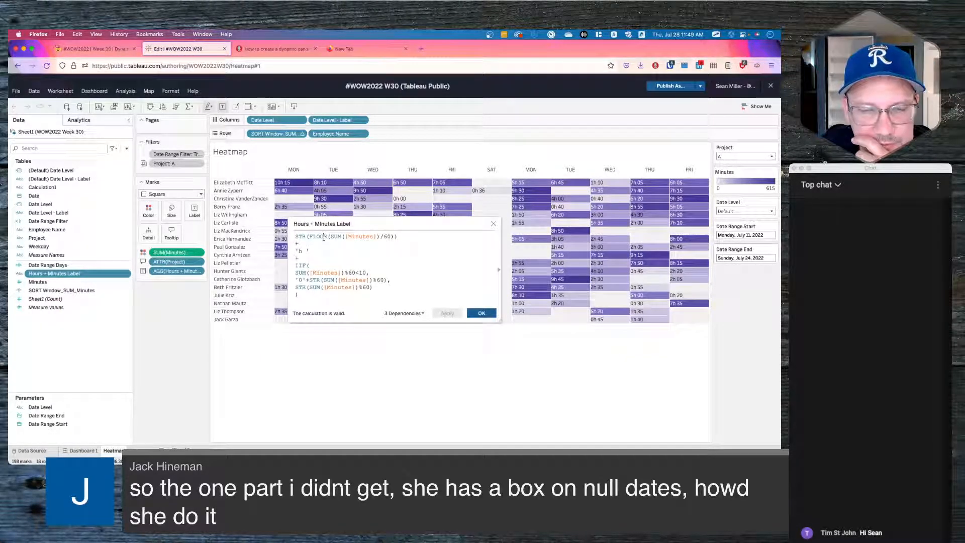
click(492, 224)
- Drag the Minutes colour, Project detail and hours-and-minutes labels off the Marks card
drag(169, 252, 173, 323)
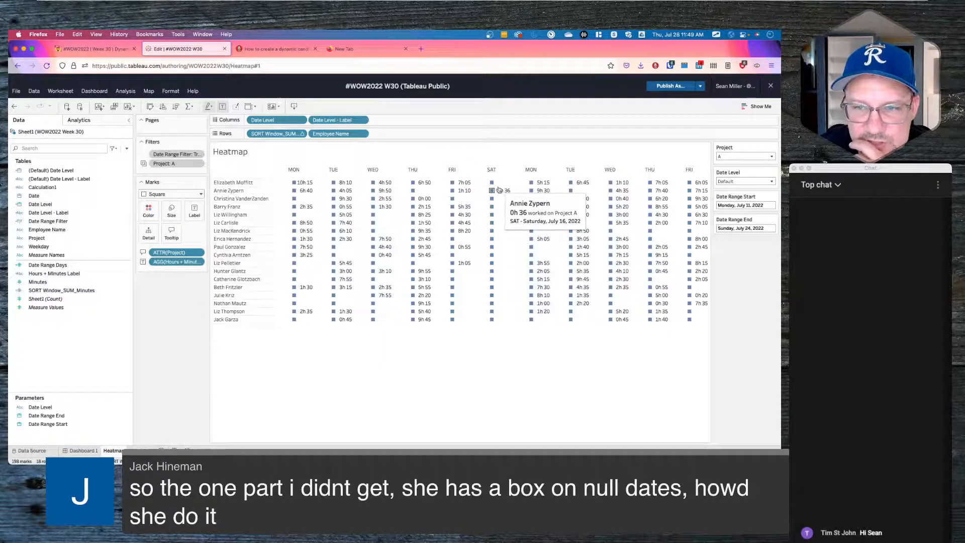
drag(171, 253, 171, 298)
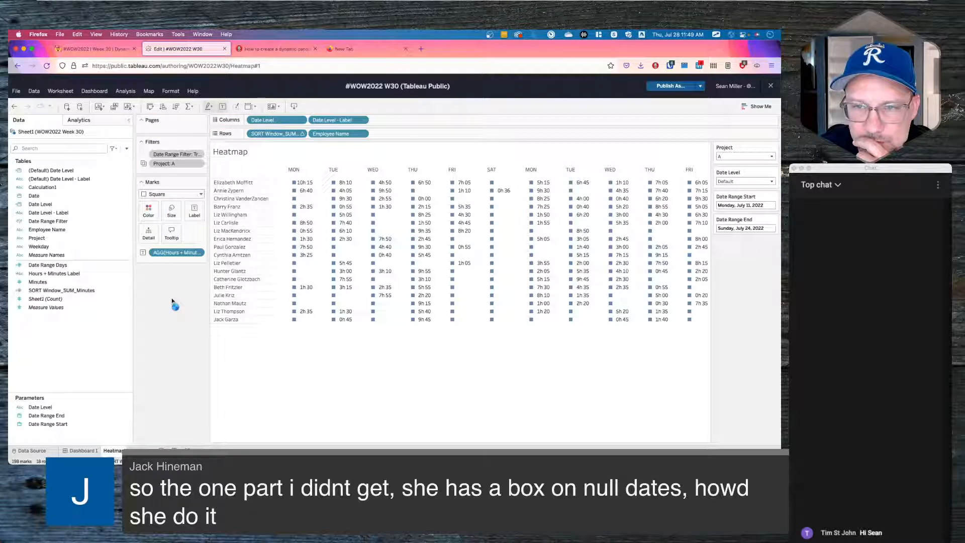
drag(172, 258, 171, 297)
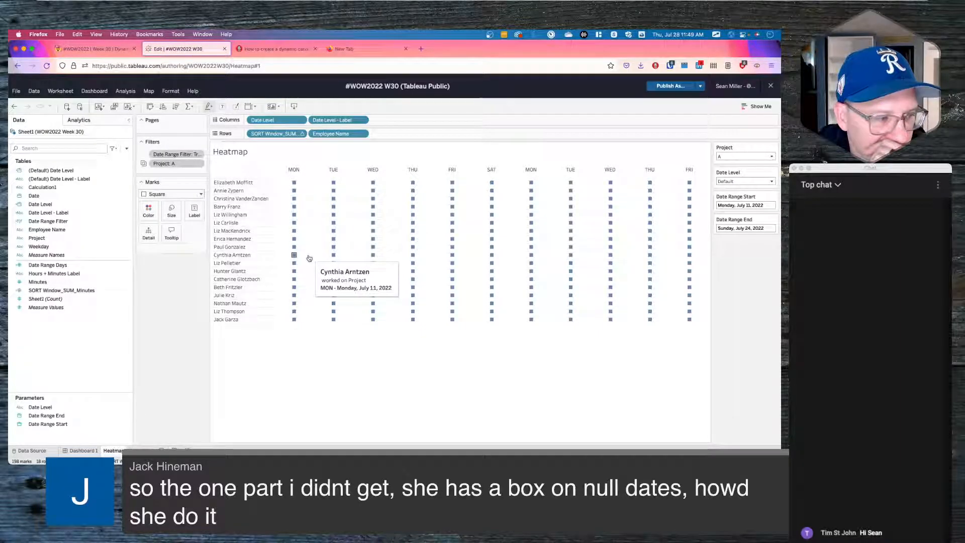
double_click(290, 135)
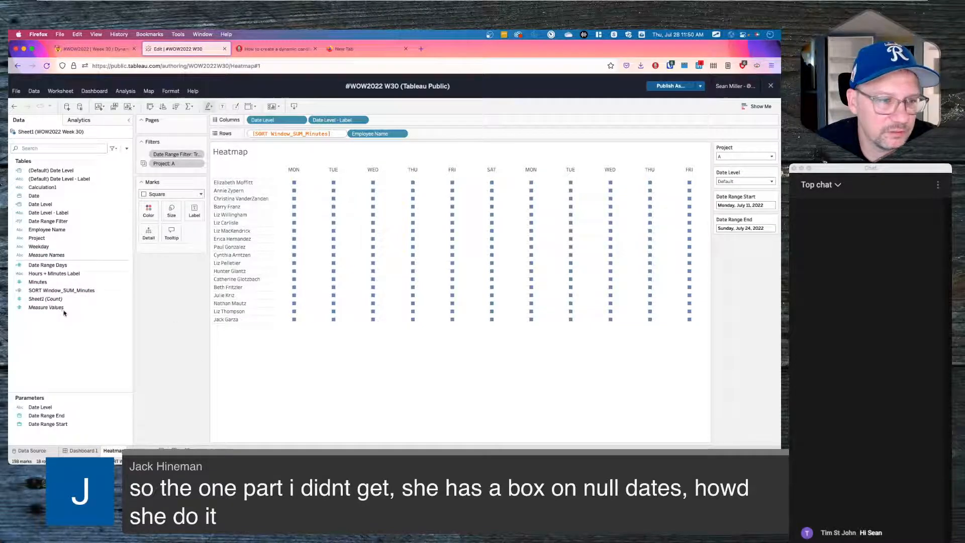
click(84, 292)
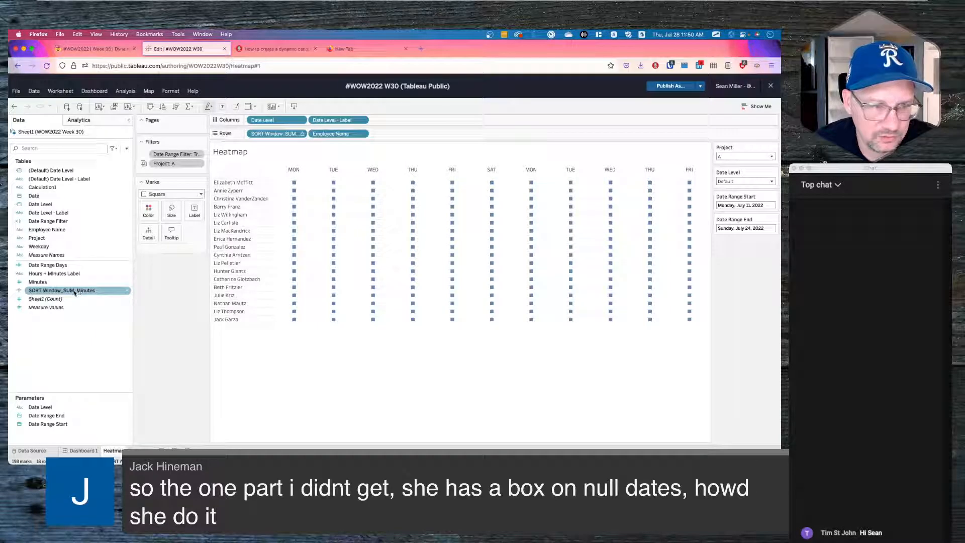
right_click(74, 292)
click(72, 318)
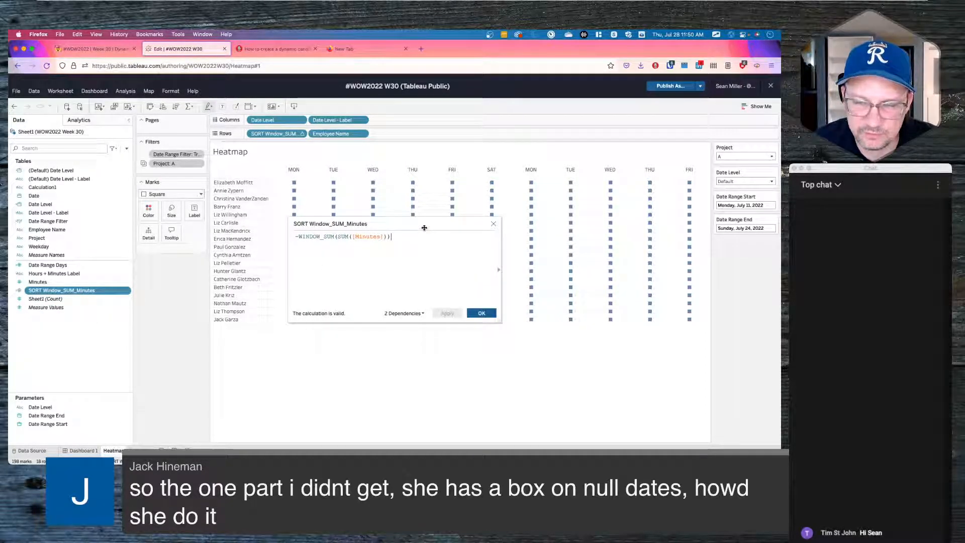
click(494, 225)
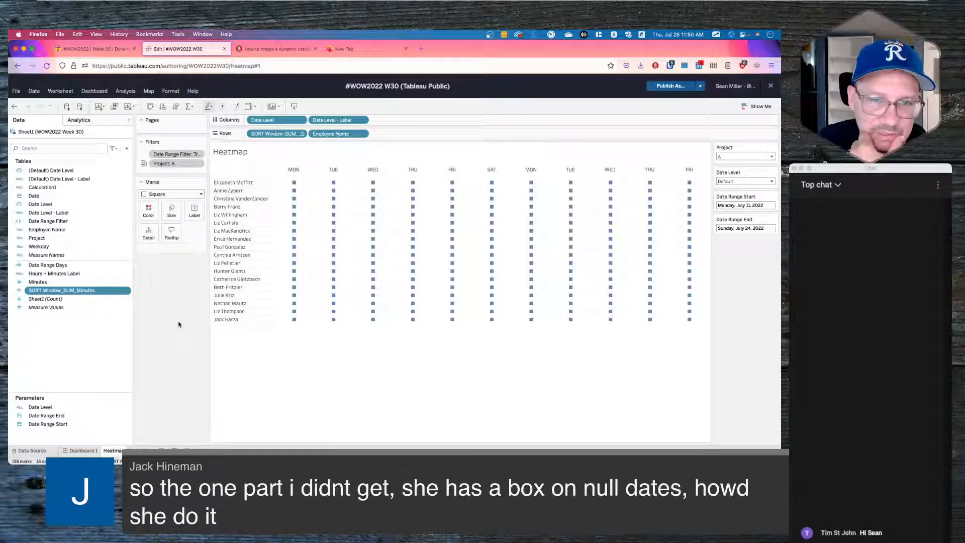
mouse_move(295, 182)
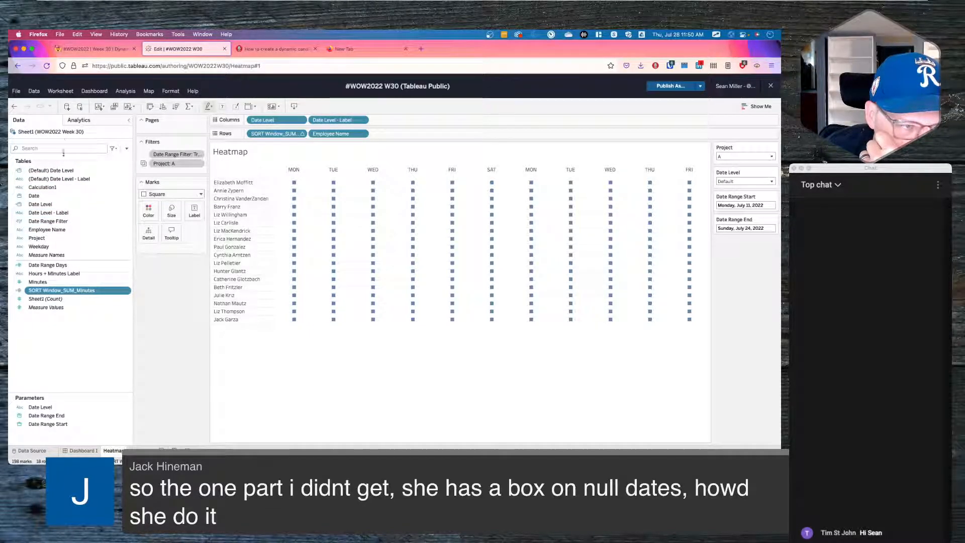
right_click(61, 132)
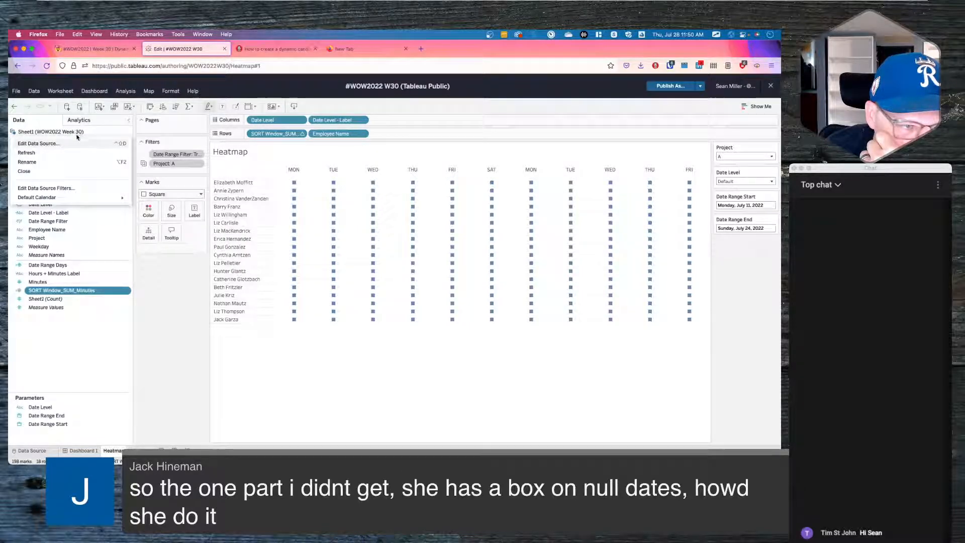
- Upload WOW2022 Week 30.xlsx from Downloads as the data source and load its rows
click(65, 144)
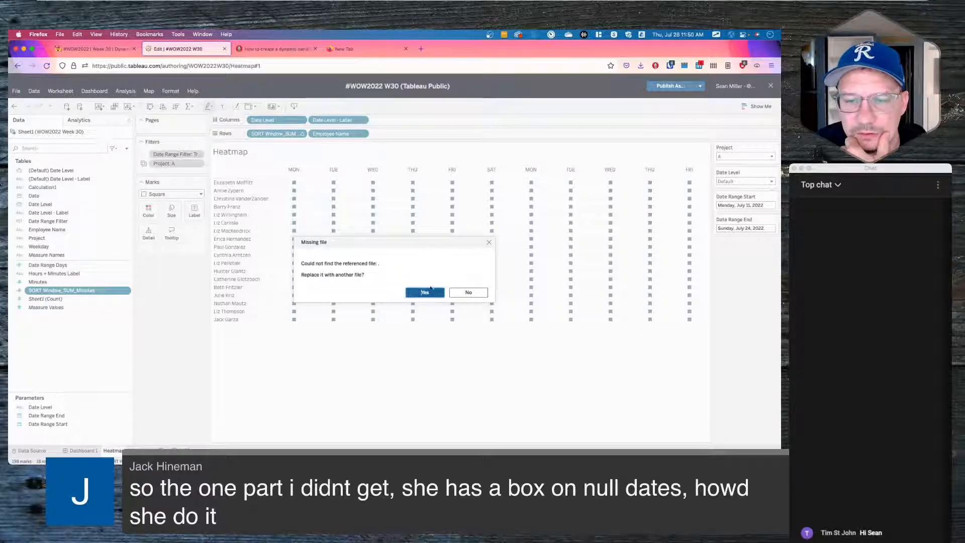
click(390, 293)
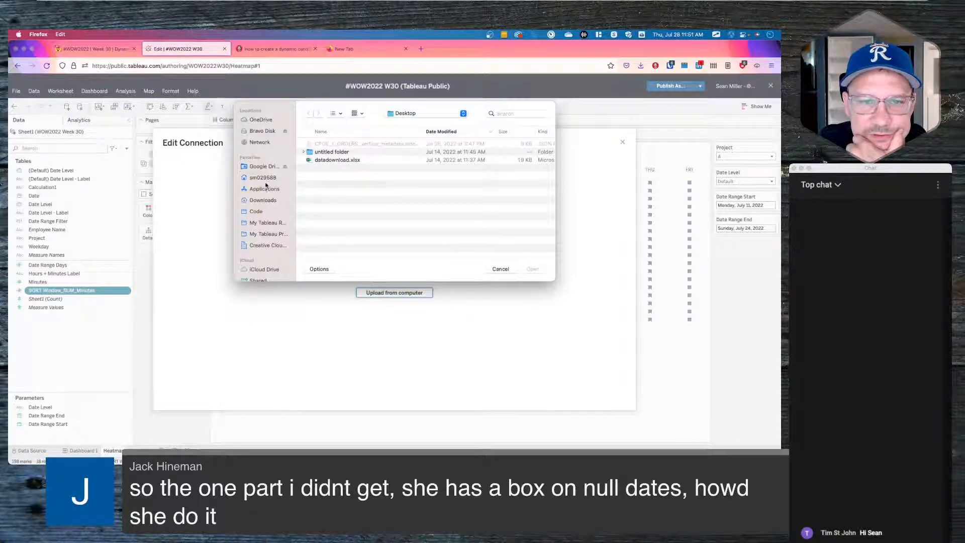
click(263, 200)
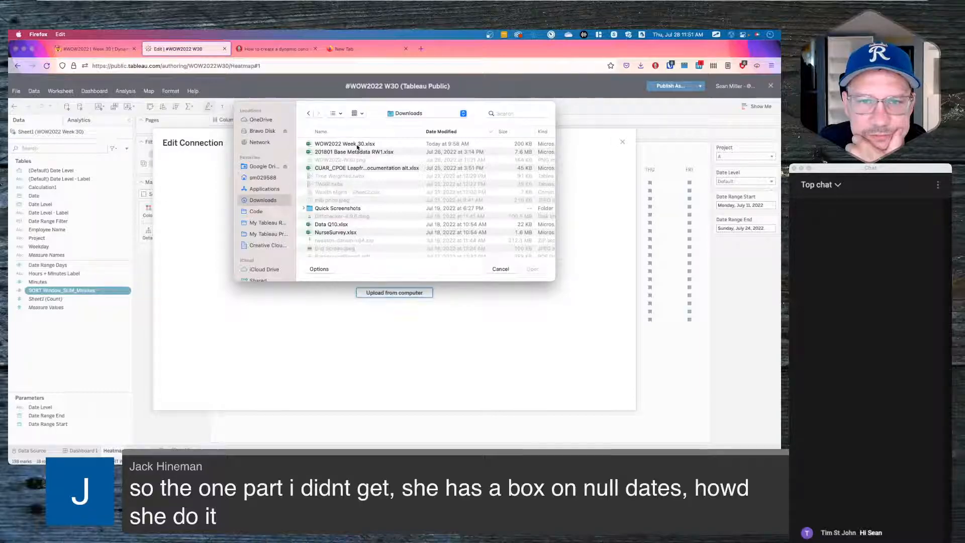
double_click(357, 146)
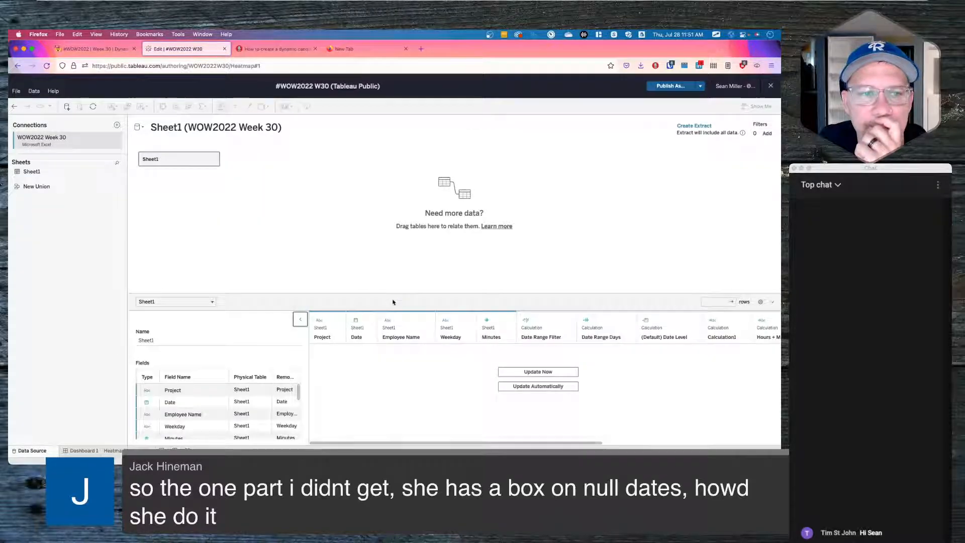
click(558, 372)
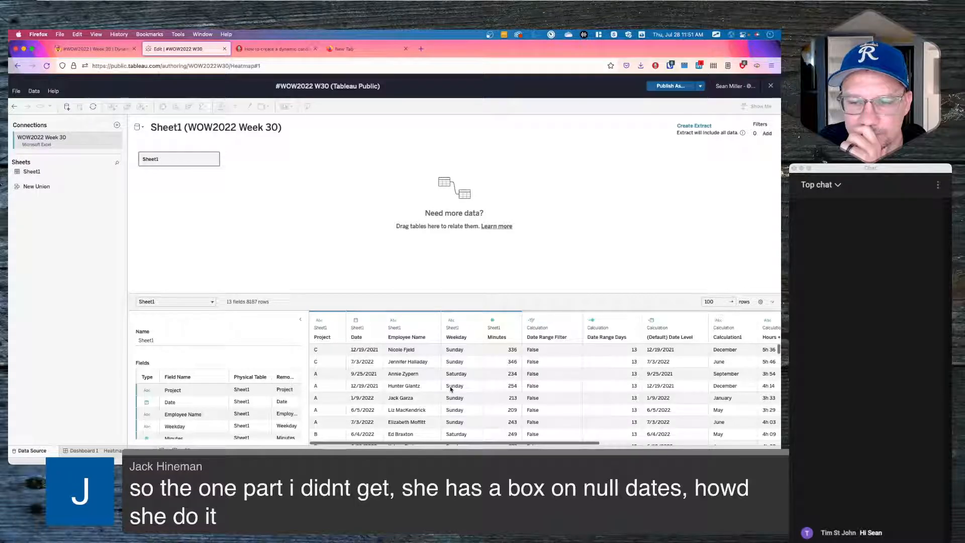
scroll(451, 389, down, 10)
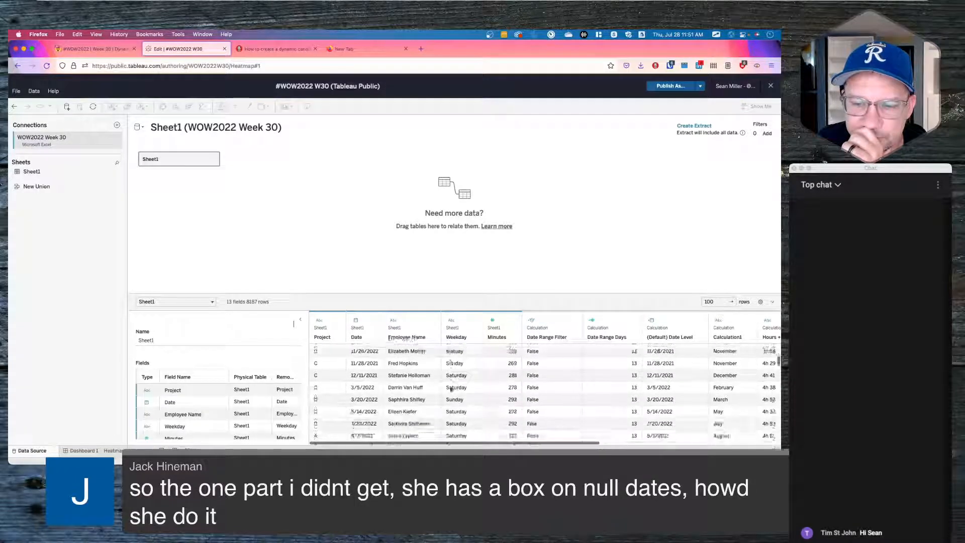
scroll(450, 388, up, 15)
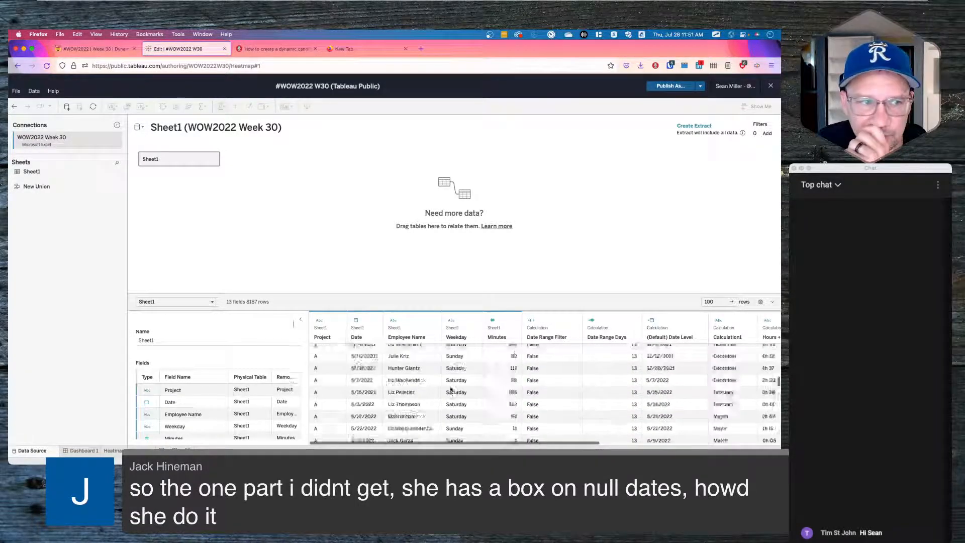
click(105, 451)
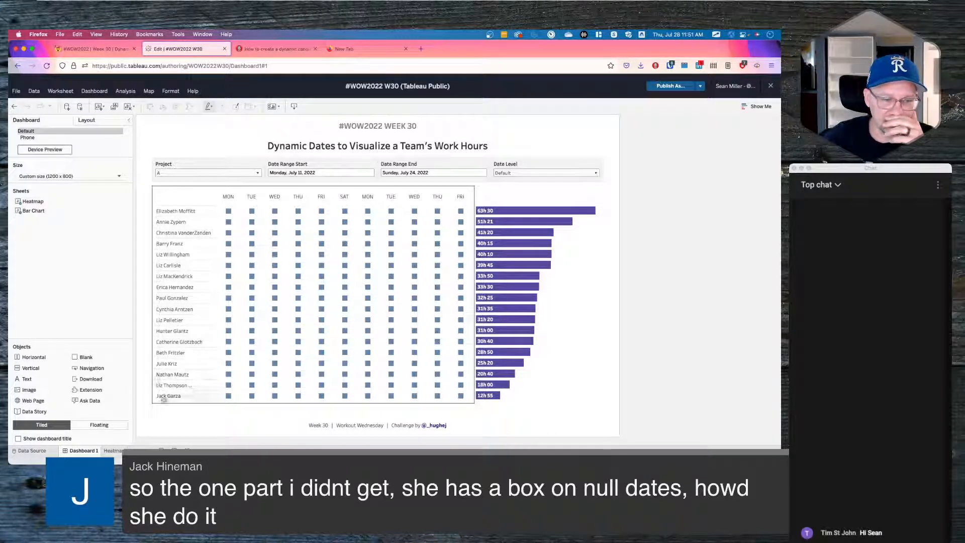
- Recheck the Data Source page, then go from Dashboard 1's heatmap to its worksheet
click(30, 451)
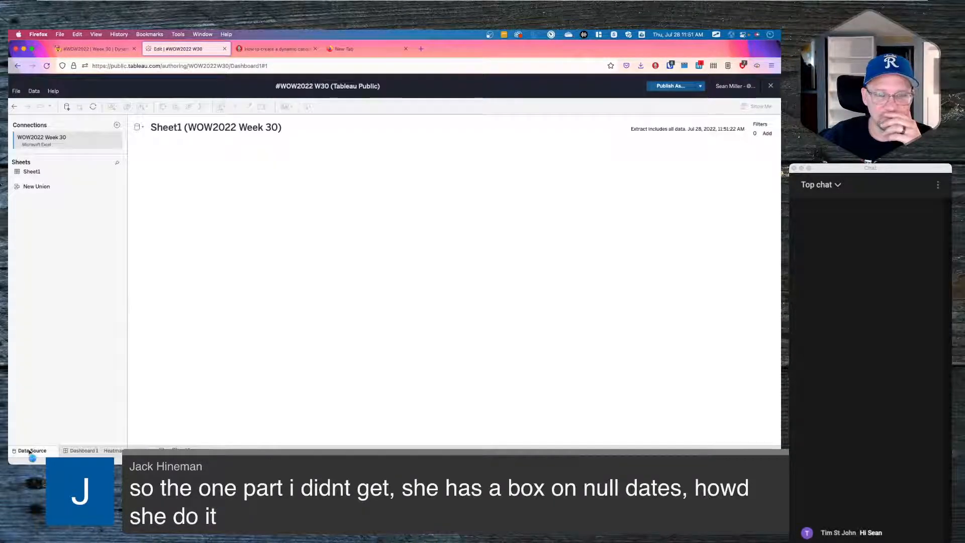
click(77, 452)
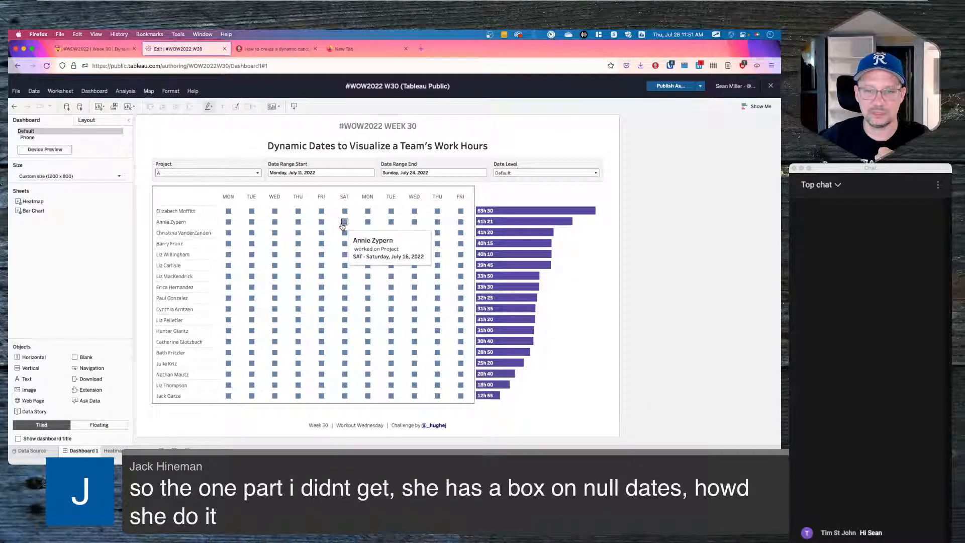
click(471, 203)
click(478, 210)
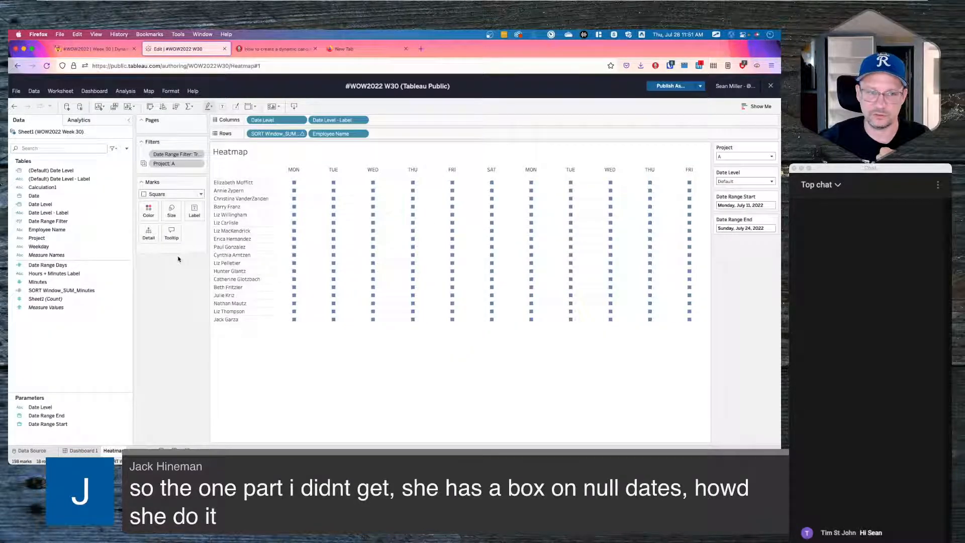
right_click(66, 276)
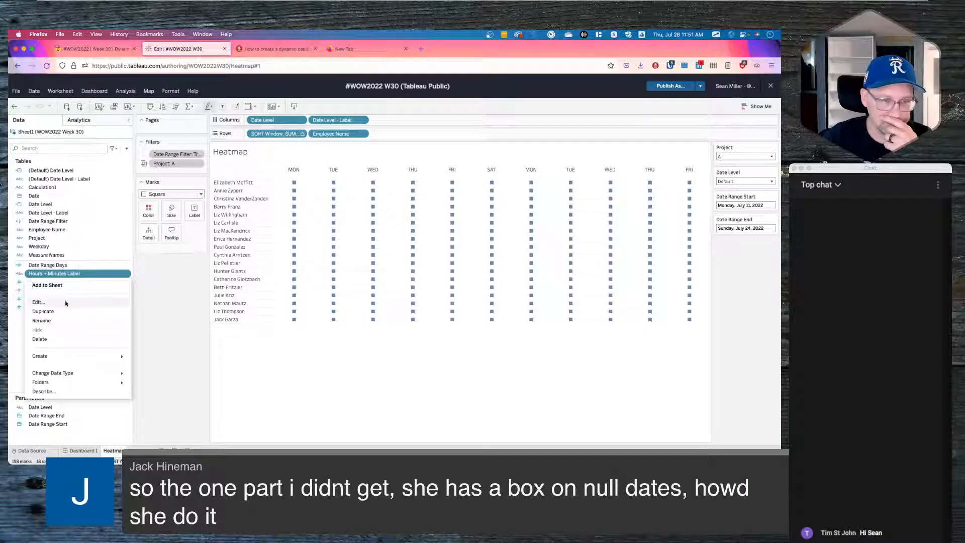
click(65, 303)
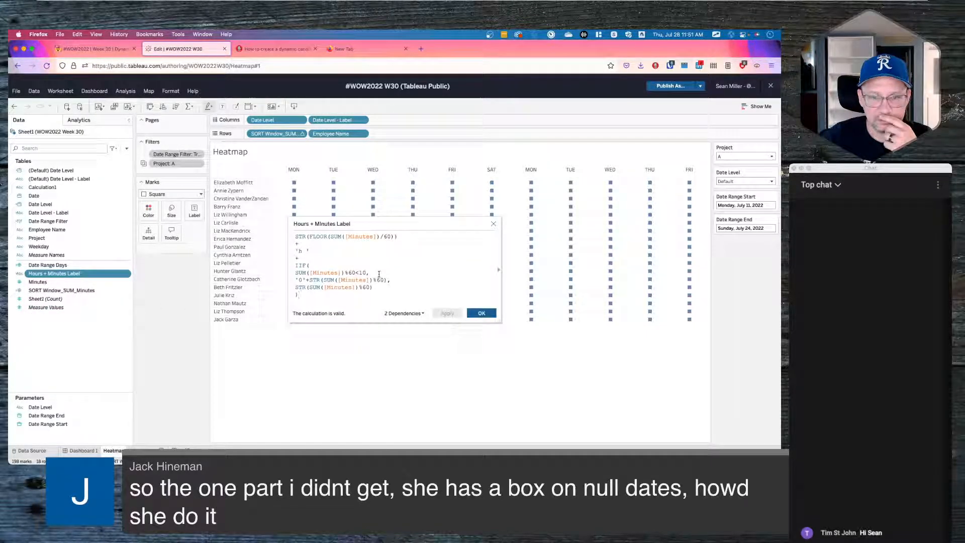
click(348, 273)
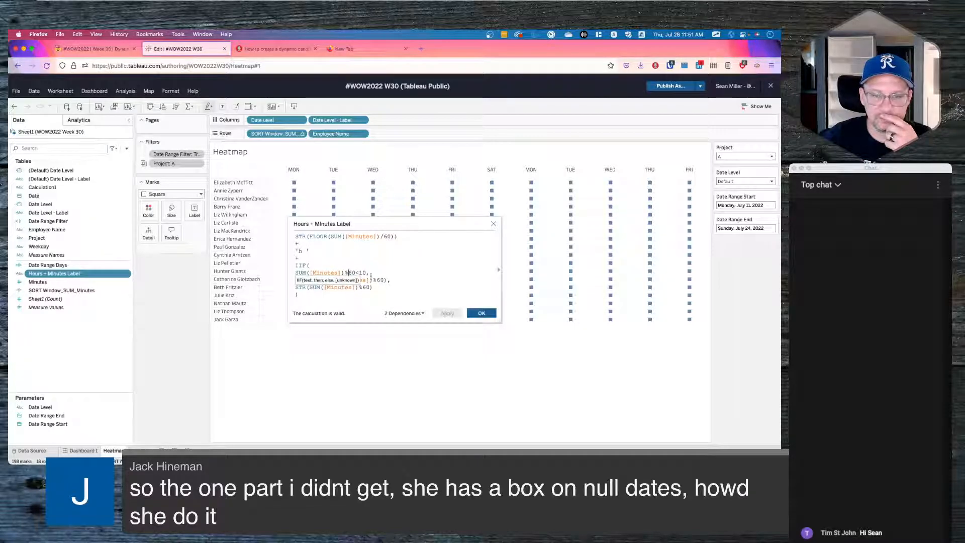
click(372, 284)
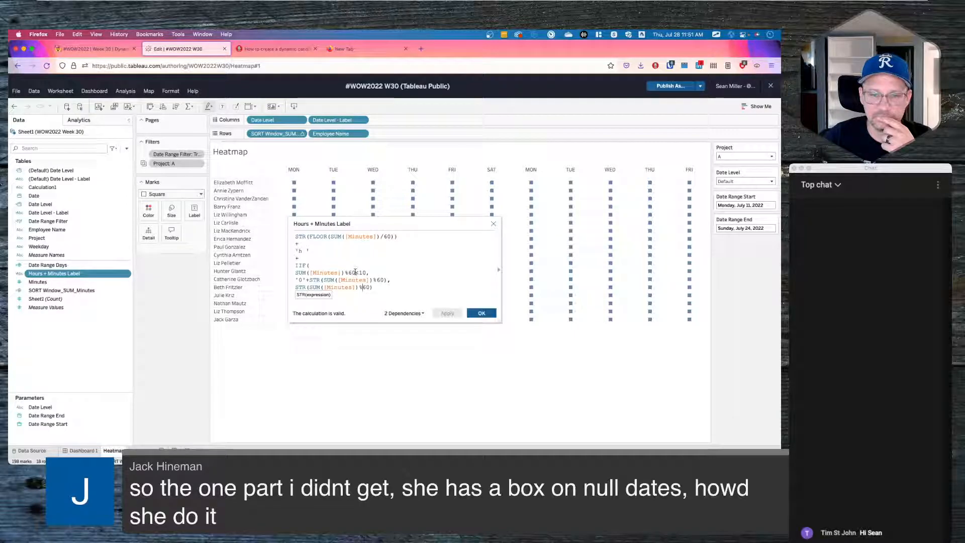
key(Return)
text())
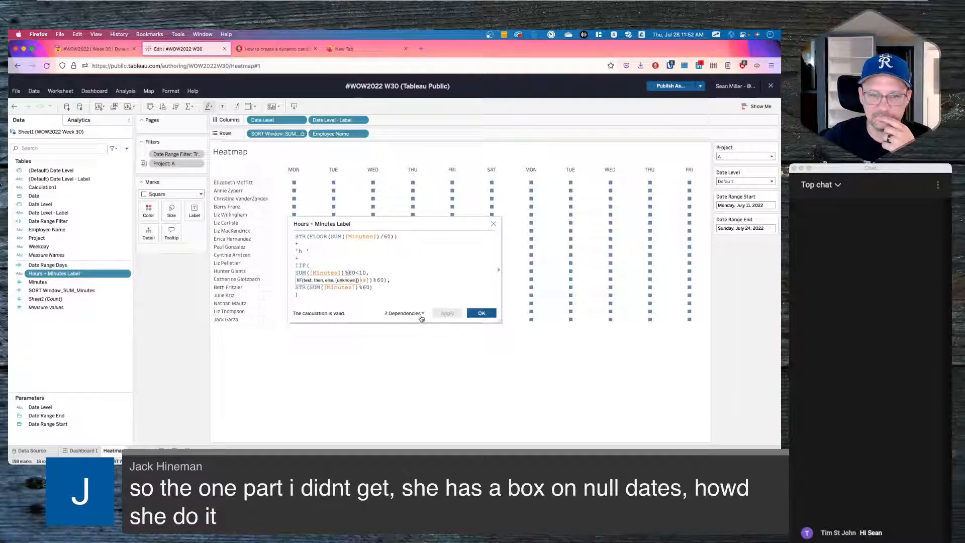
click(494, 224)
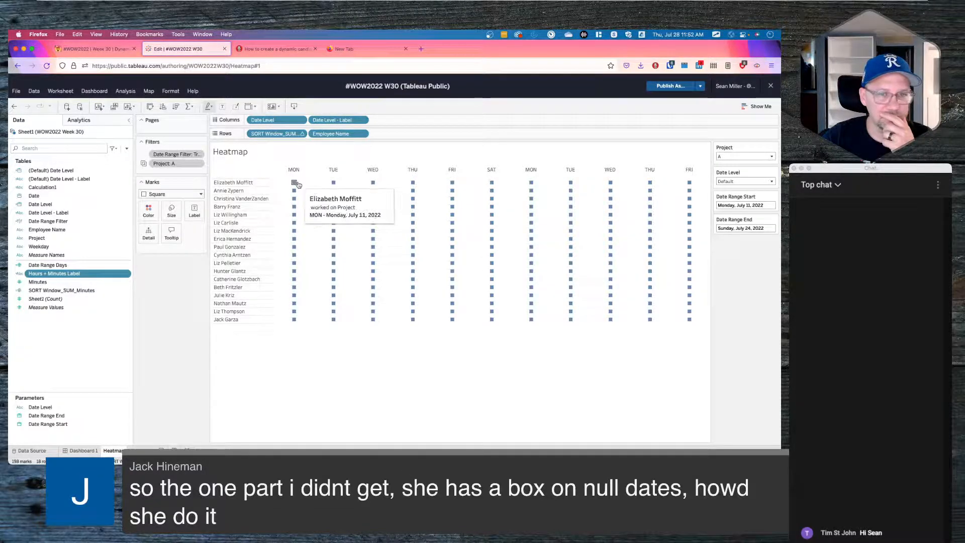
drag(277, 133, 181, 306)
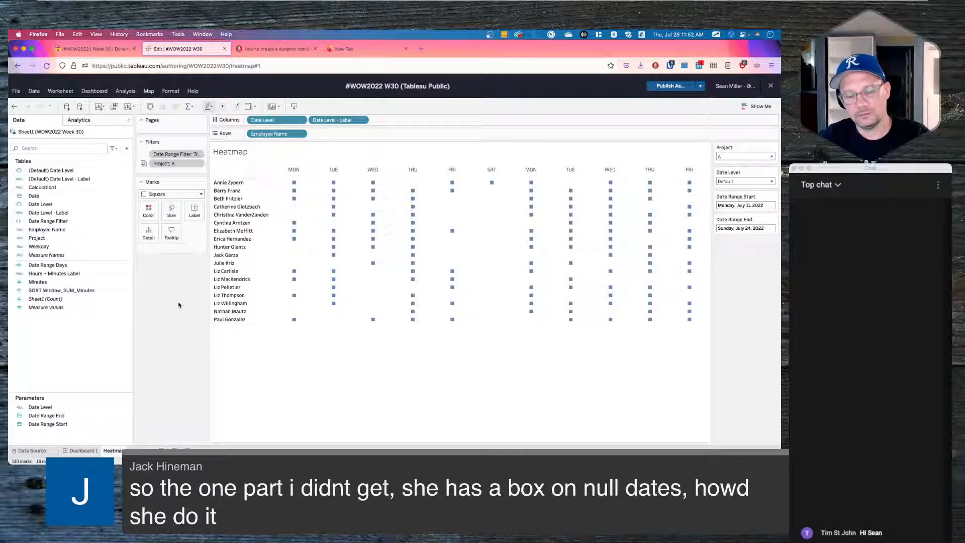
key(super+z)
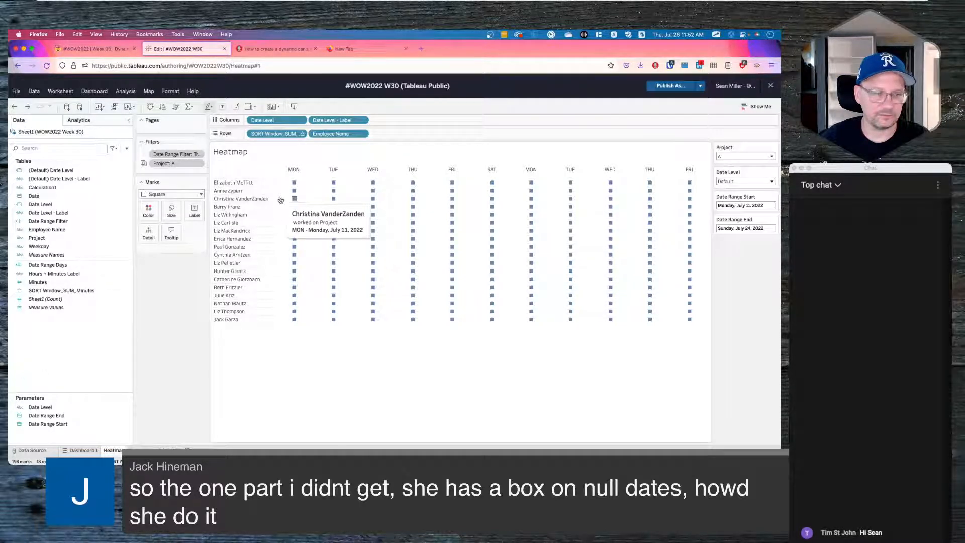
drag(275, 133, 172, 314)
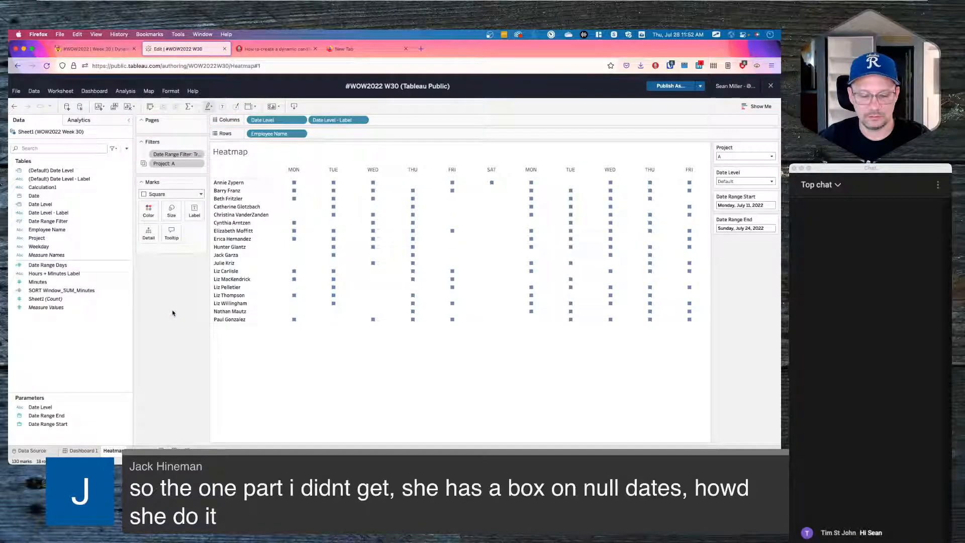
key(super+z)
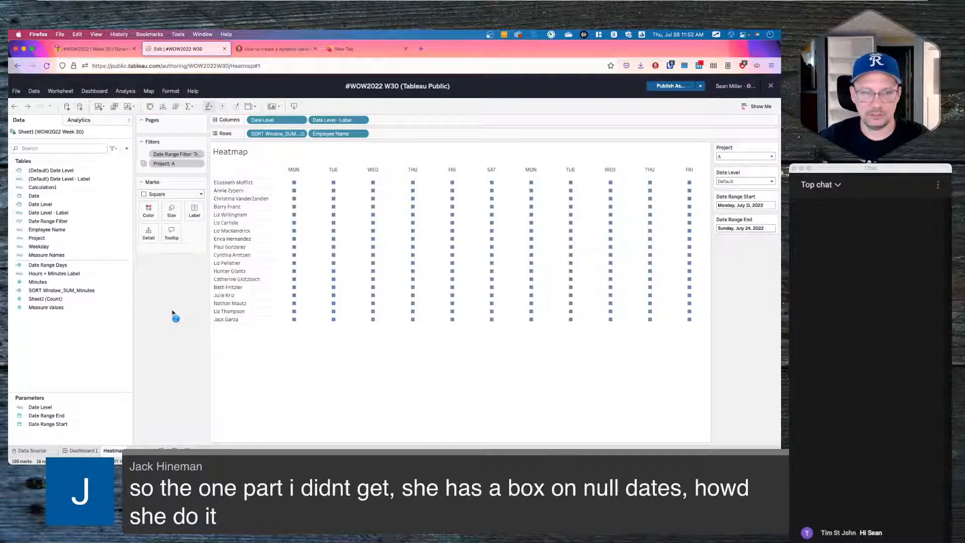
click(302, 133)
mouse_move(287, 258)
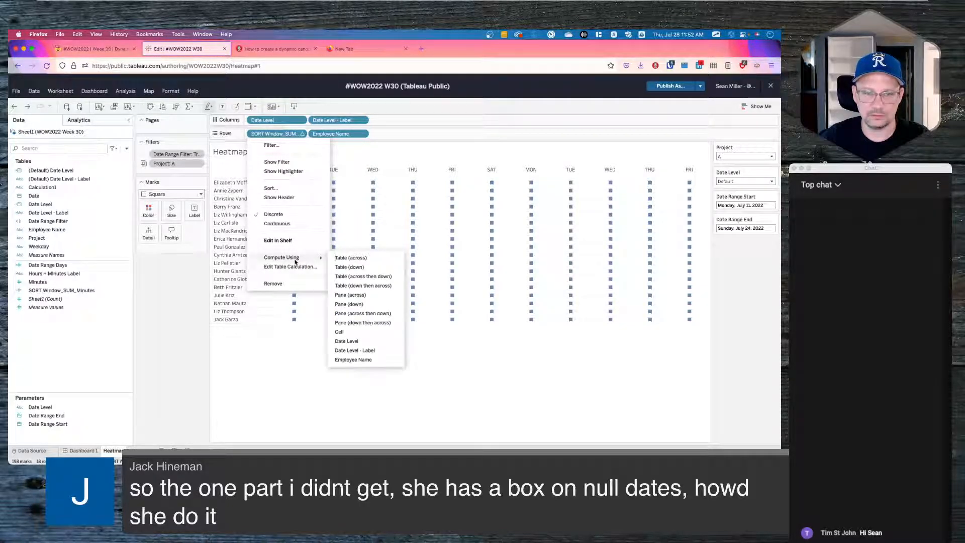
click(294, 269)
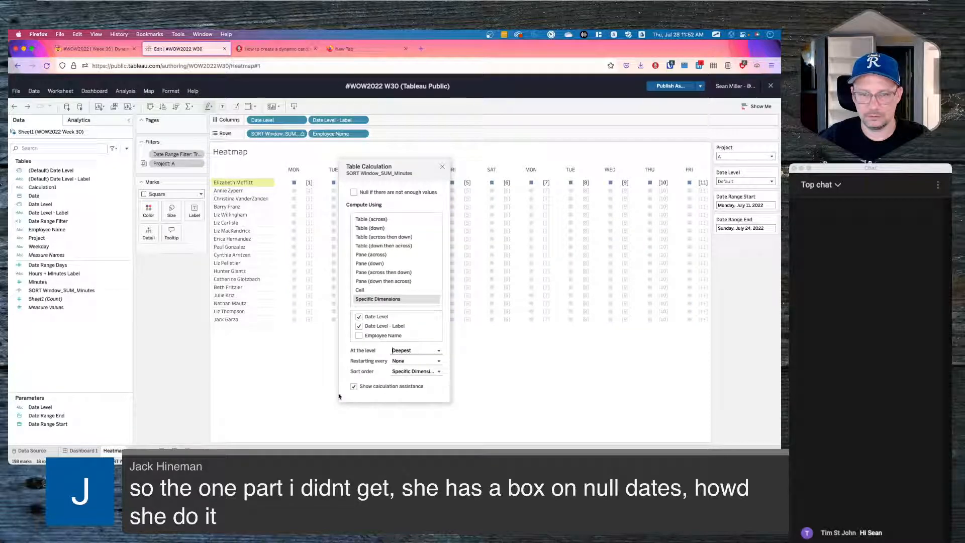
click(410, 372)
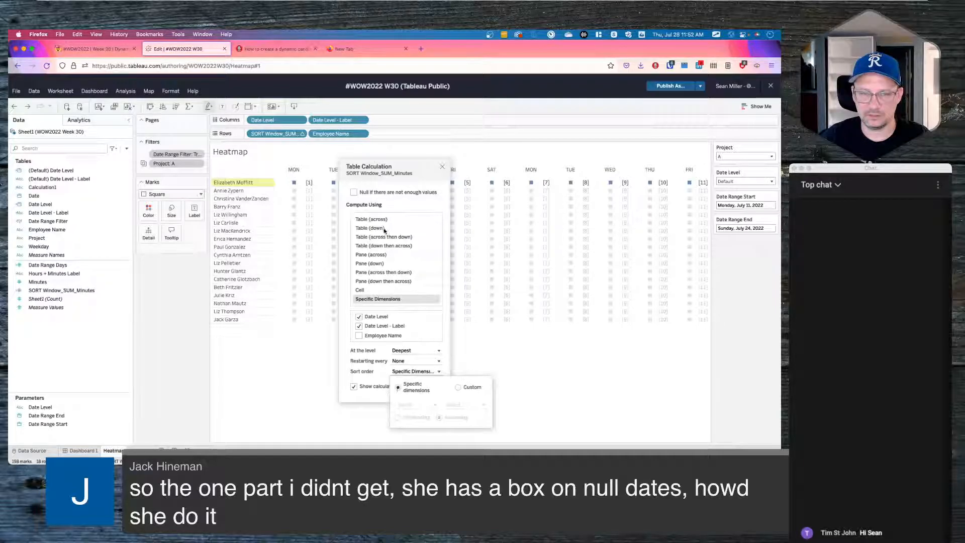
click(305, 385)
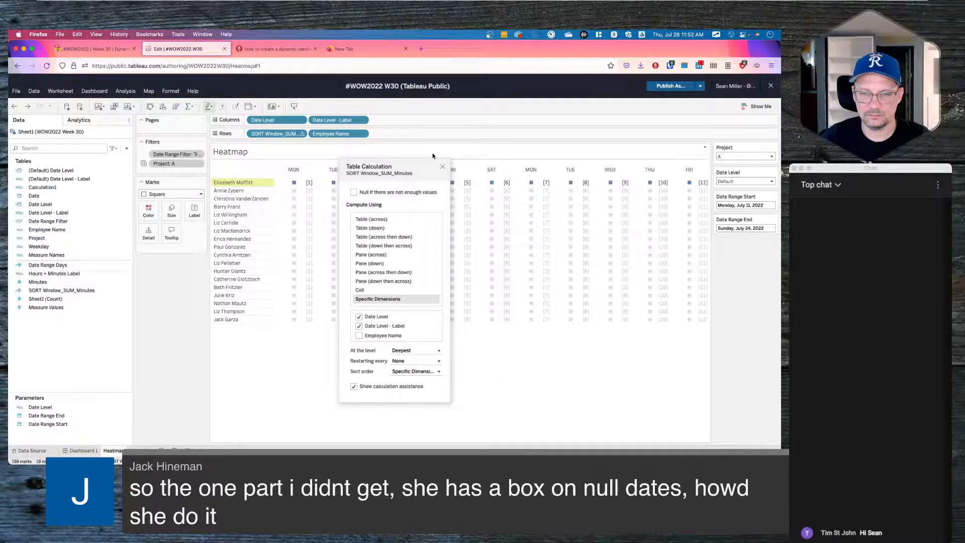
click(443, 168)
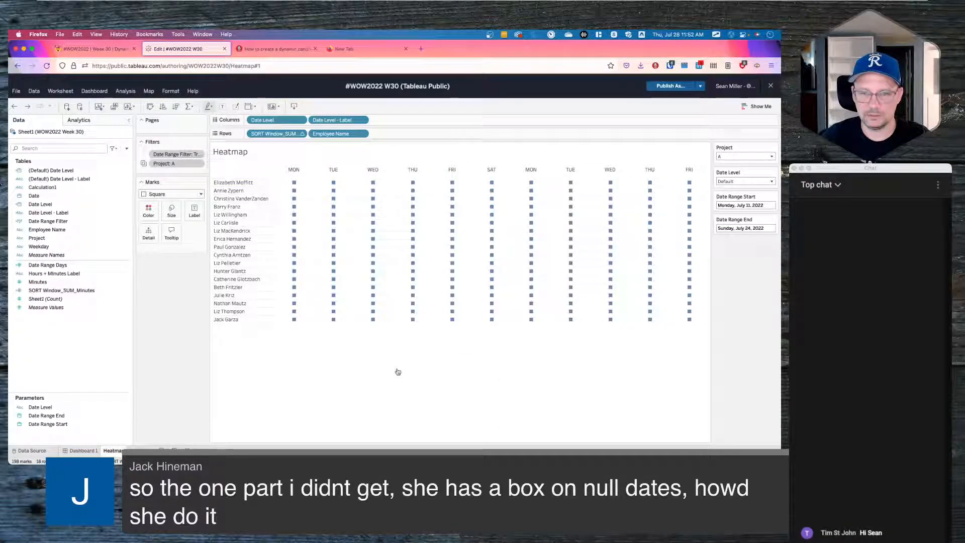
- In Tableau Desktop, set the Default Pane border to None
key(super+Tab)
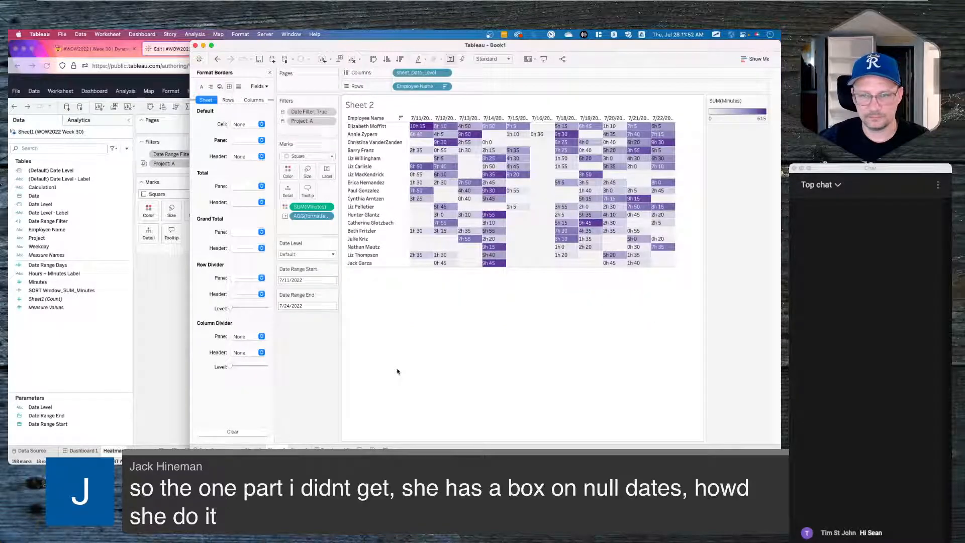
click(220, 87)
click(246, 140)
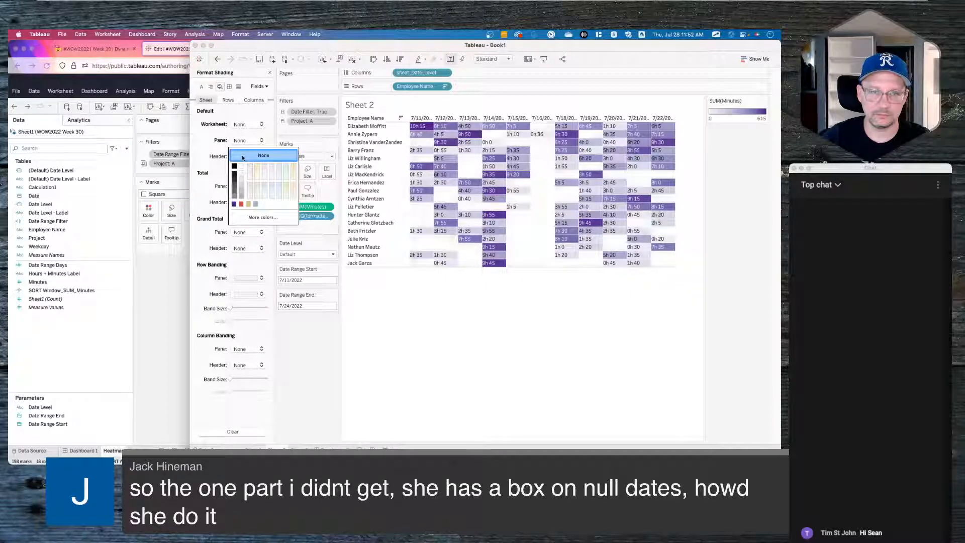
click(228, 87)
click(245, 141)
click(259, 153)
click(411, 360)
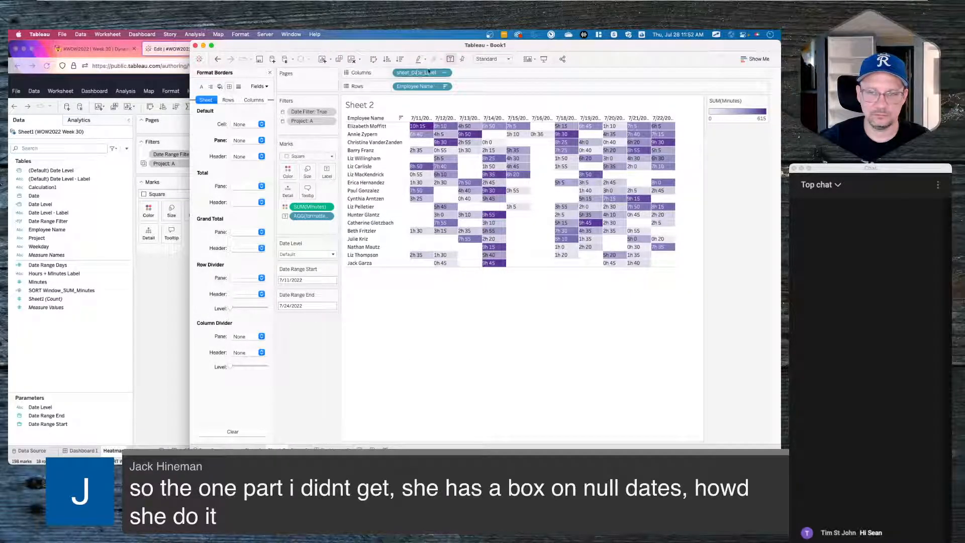
- Add a Rows calculation '//fill in the blanks' with WINDOW_SUM(SUM([Minutes]))
double_click(470, 91)
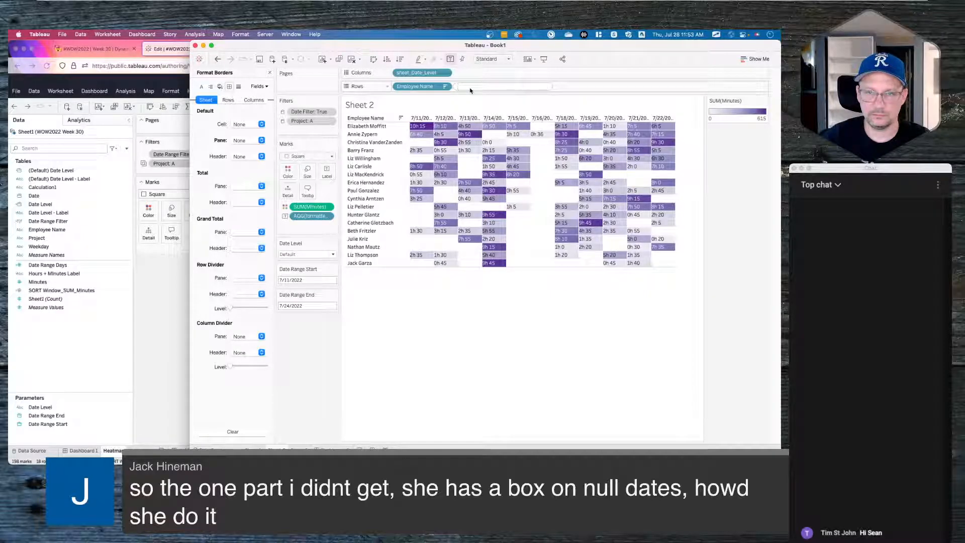
text(//fill)
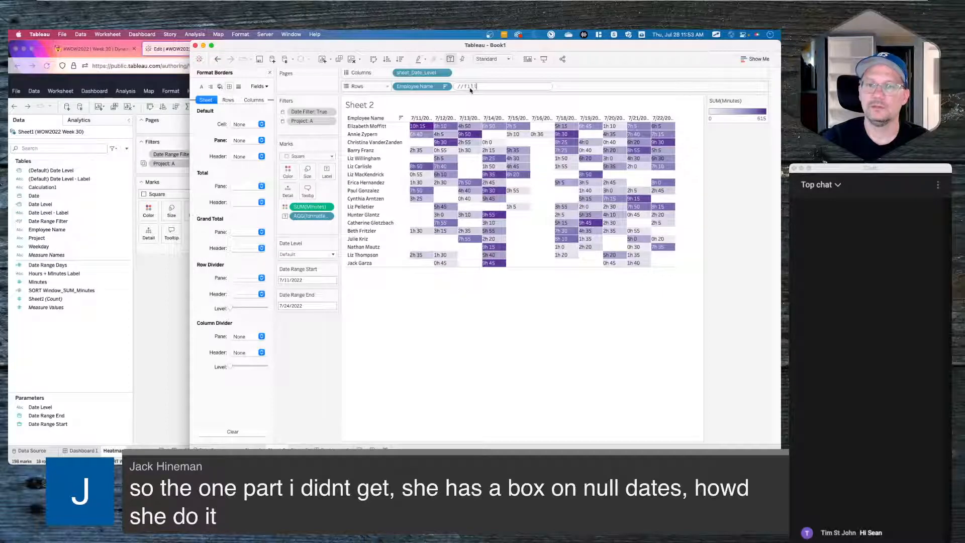
text( in the blanks)
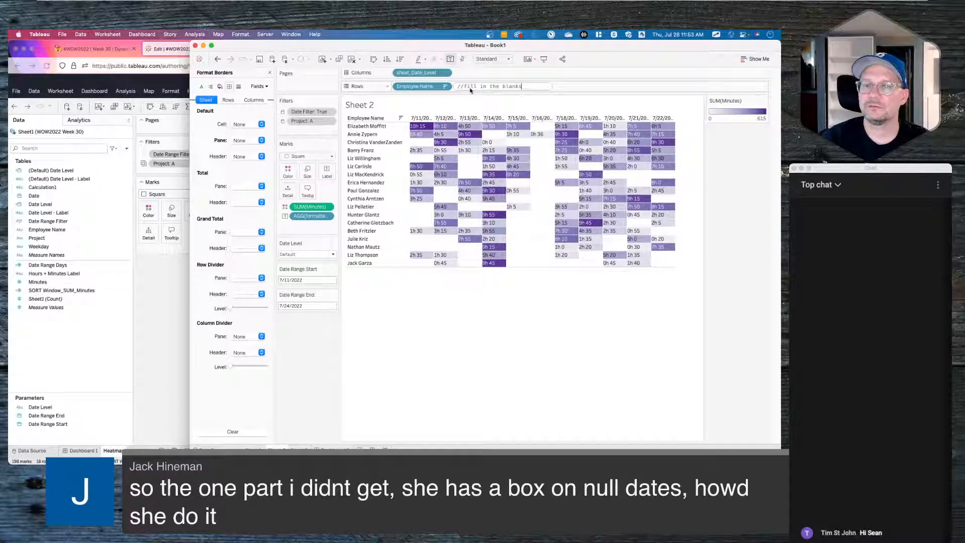
key(shift+Return)
text(sin)
key(BackSpace)
key(BackSpace)
key(BackSpace)
text(wind)
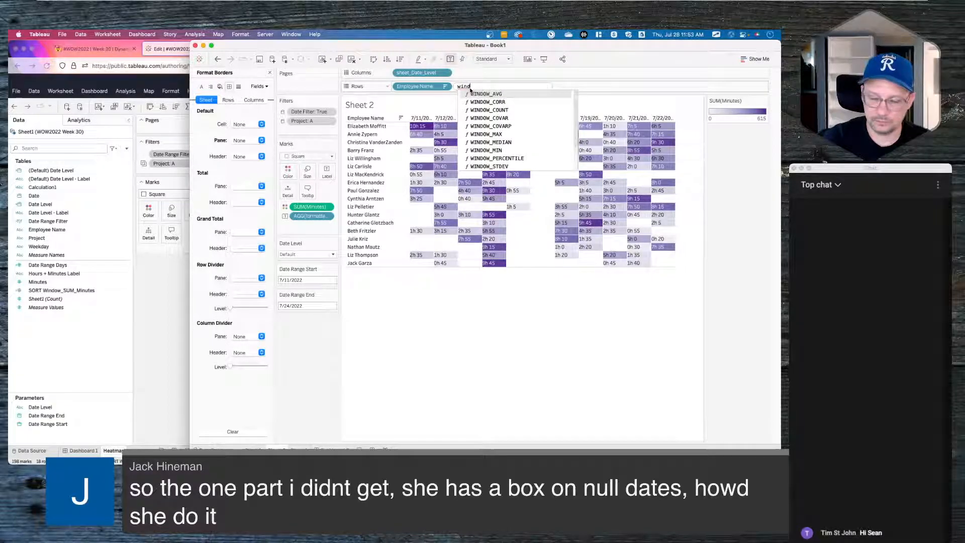
text(ow_su)
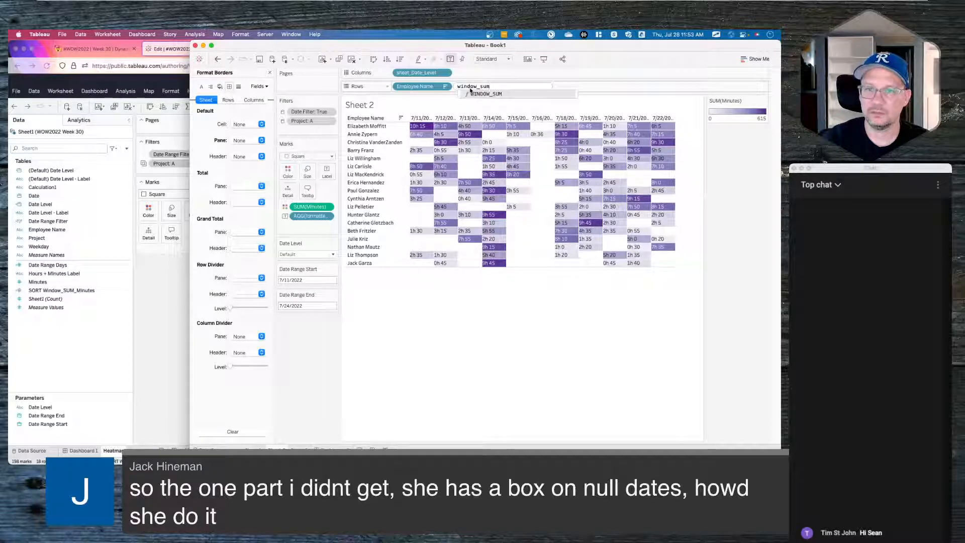
text(m)
key(Return)
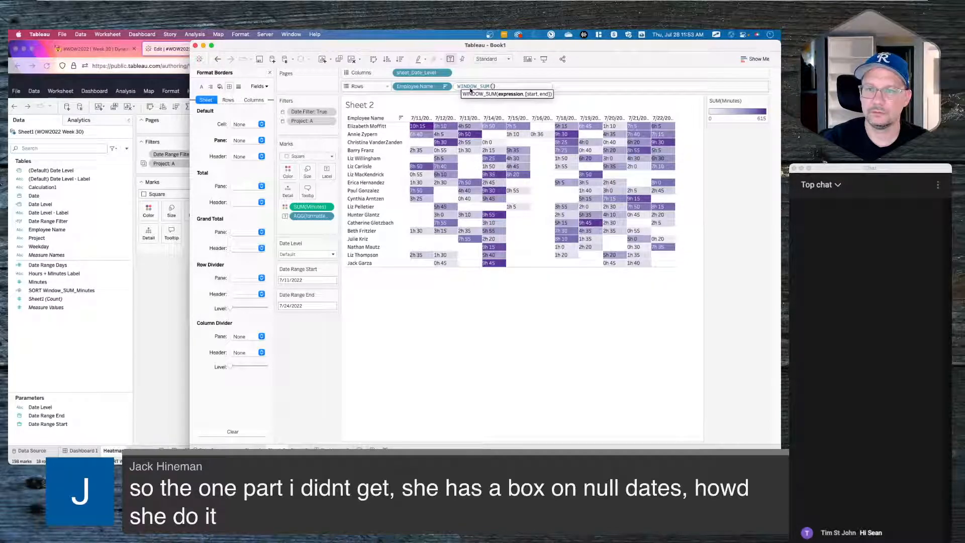
text(sum)
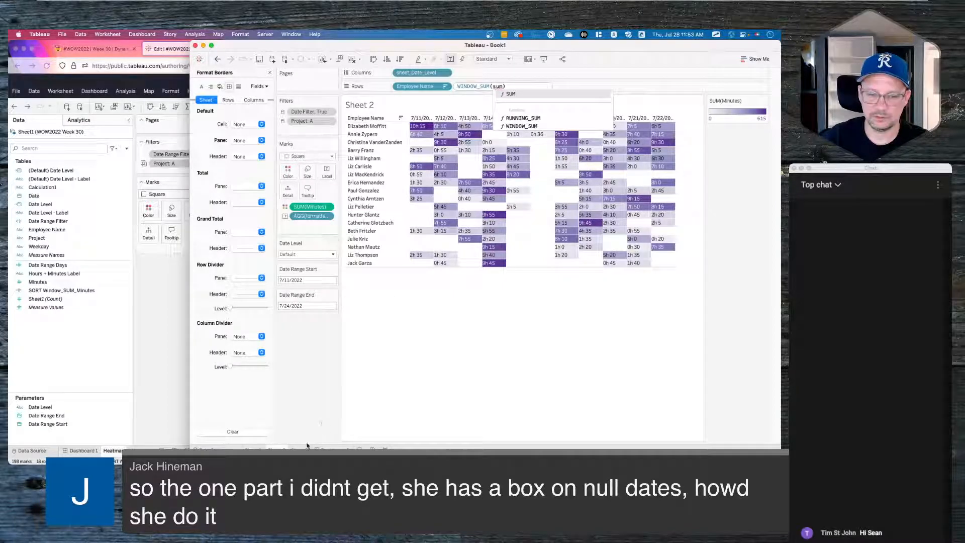
mouse_move(300, 450)
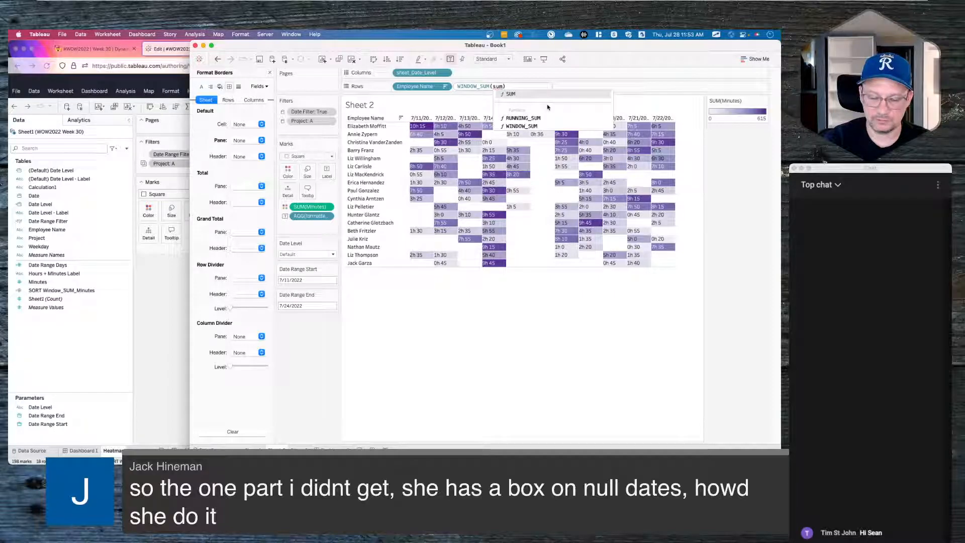
key(Return)
text(min)
key(Down)
key(Return)
key(Return)
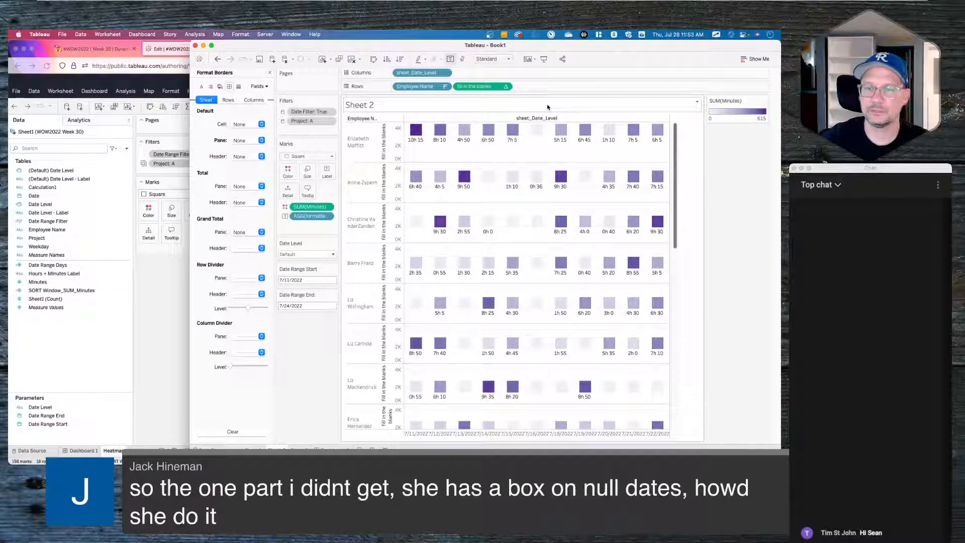
mouse_move(537, 137)
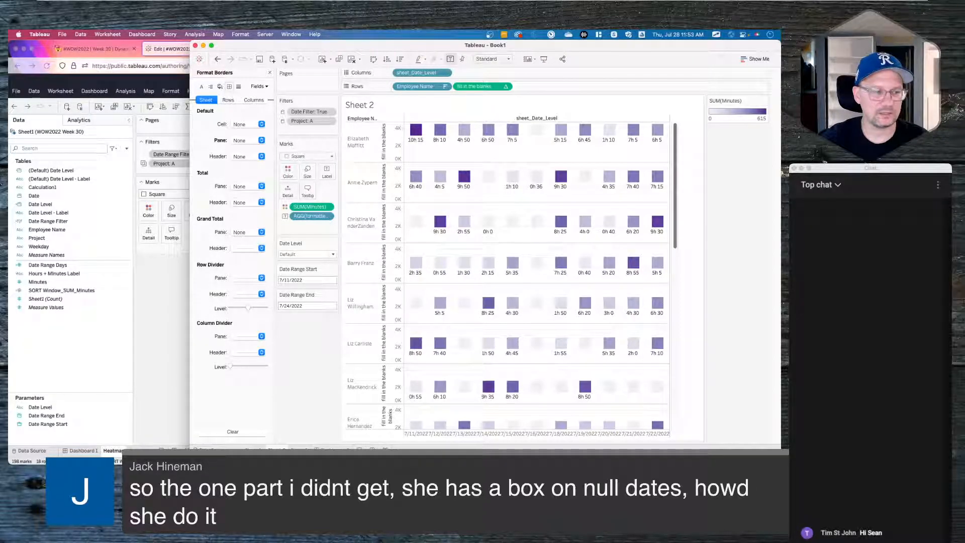
key(super+Tab)
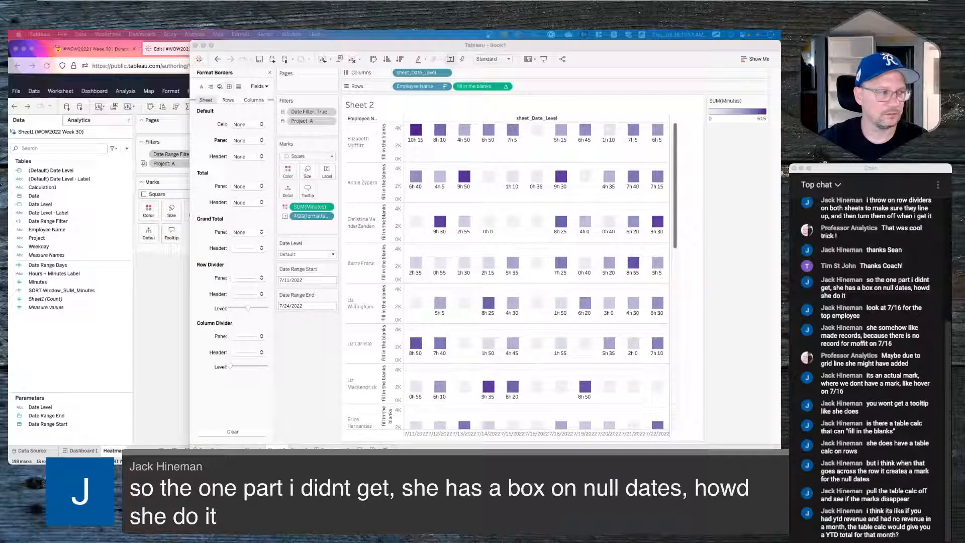
key(super+Tab)
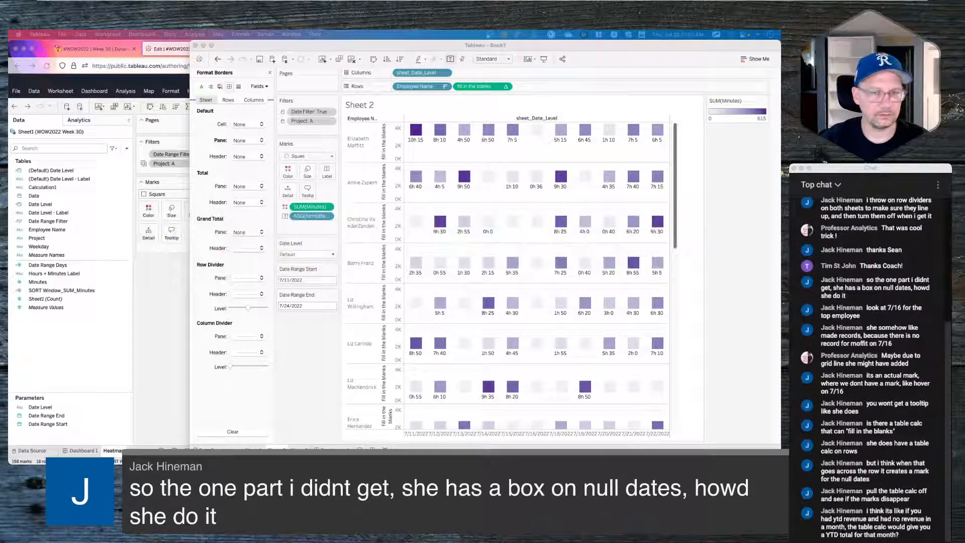
key(super+Tab)
key(super+Tab)
key(super+shift+Tab)
key(super+Tab)
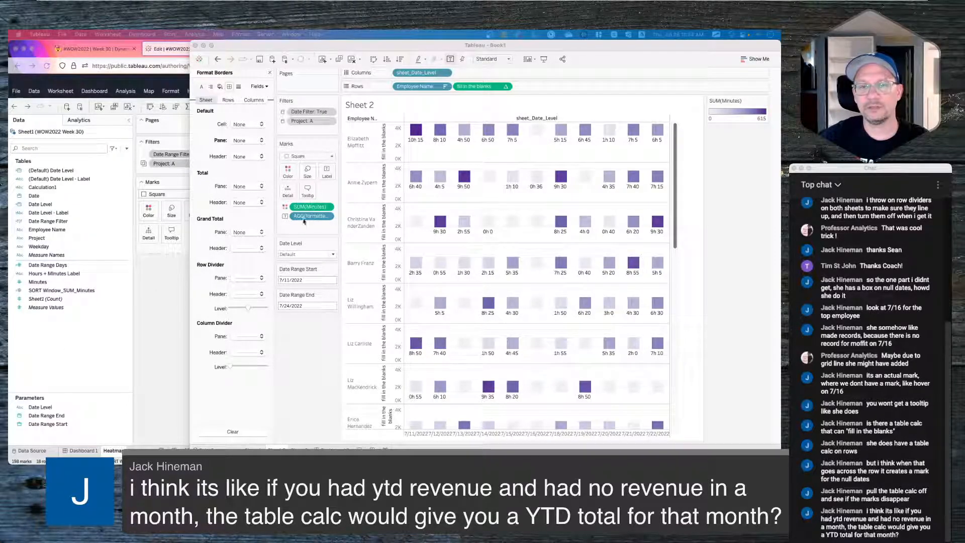
- Make the fill in the blanks calculation discrete and move it before Employee Name
double_click(486, 89)
key(Down)
key(Down)
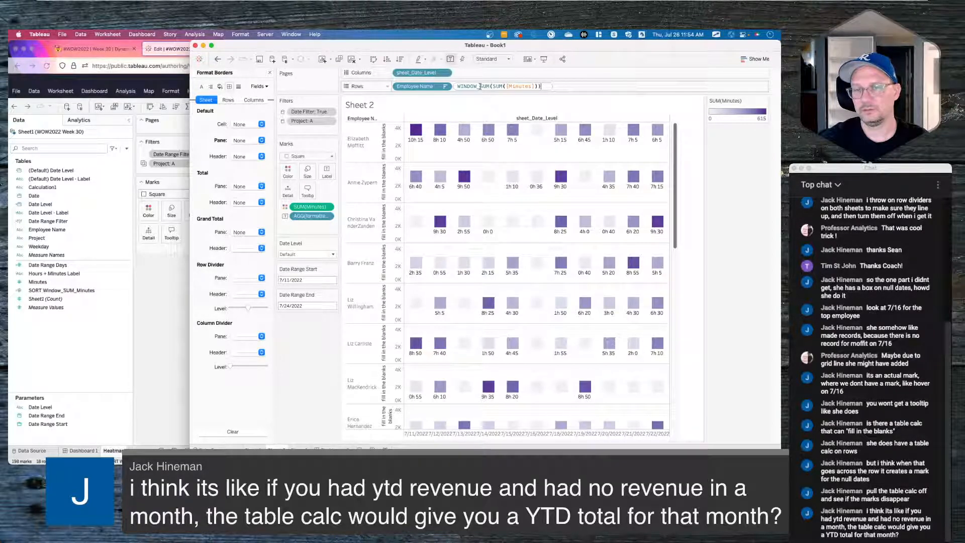
key(Return)
mouse_move(538, 131)
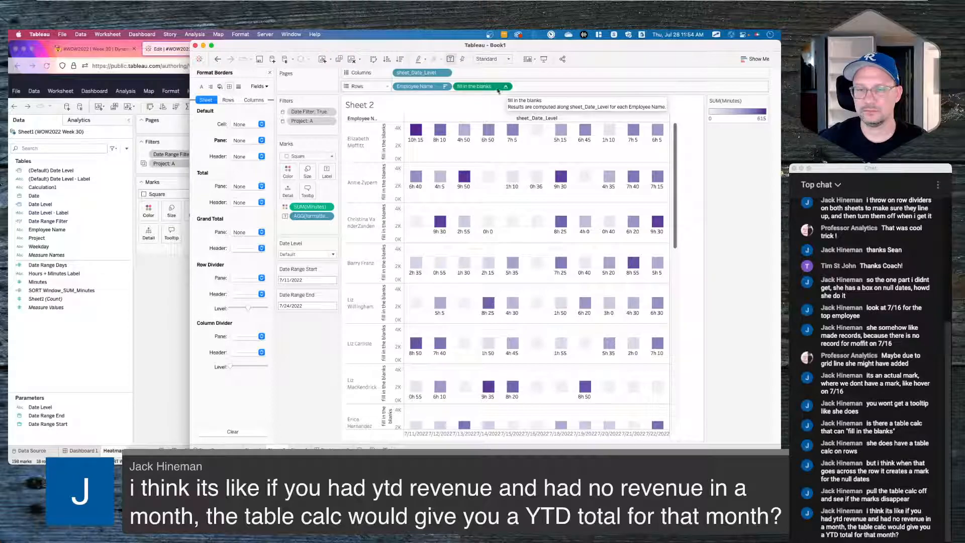
click(504, 87)
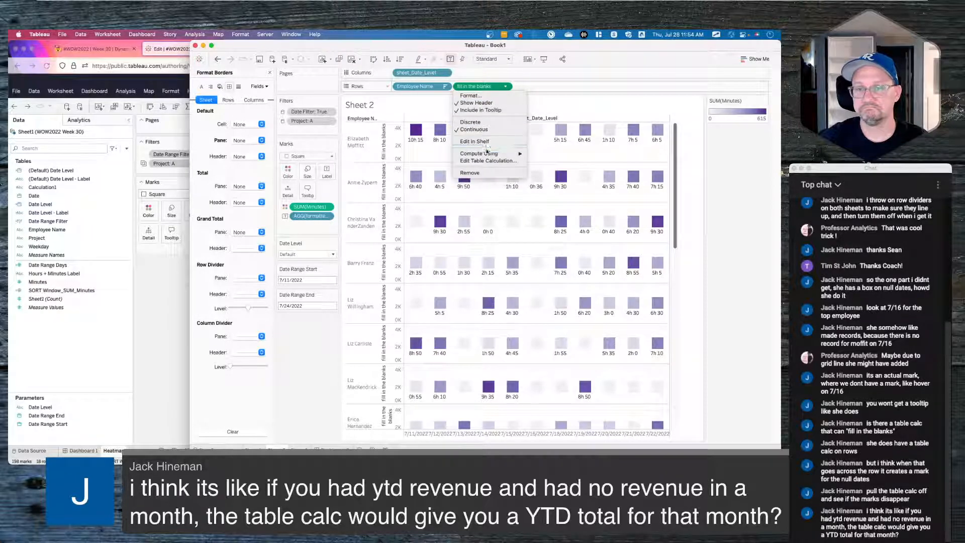
click(484, 126)
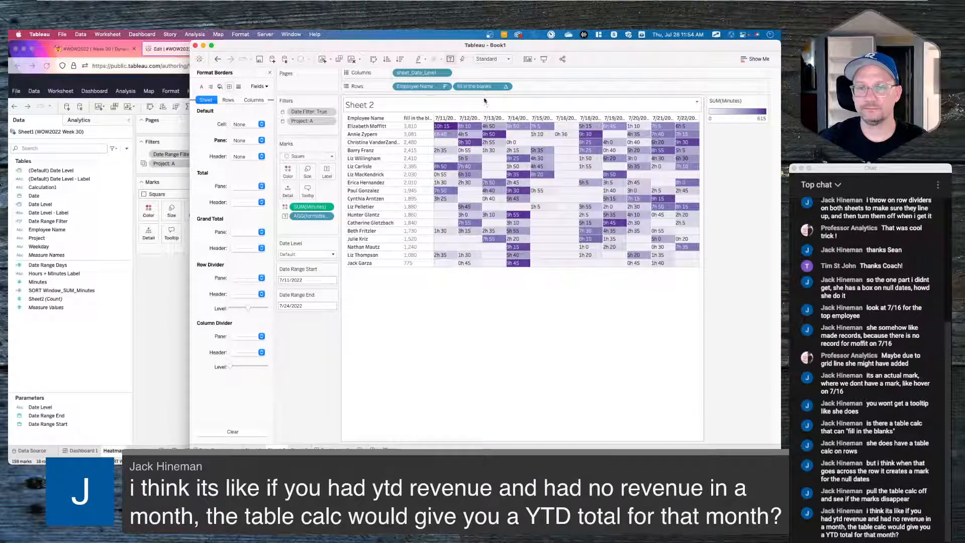
drag(482, 87, 401, 87)
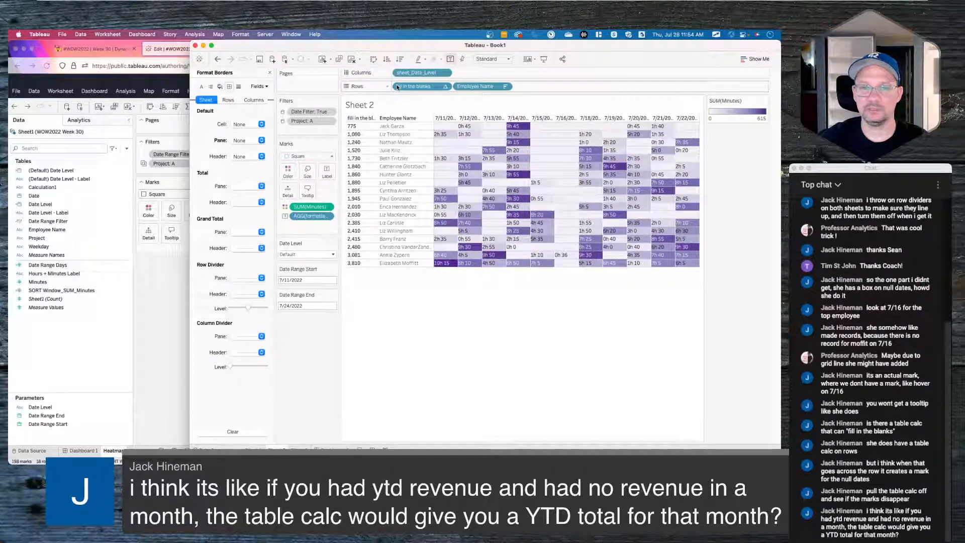
click(445, 87)
click(423, 90)
- Recommit the calculation, make it discrete ahead of Employee Name, and hide its header
double_click(423, 87)
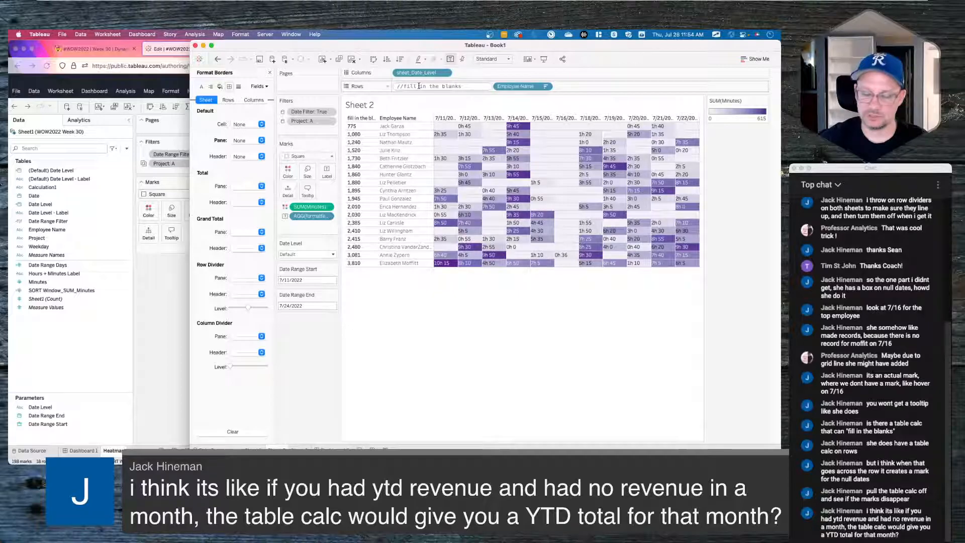
key(alt+Left)
key(alt+Left)
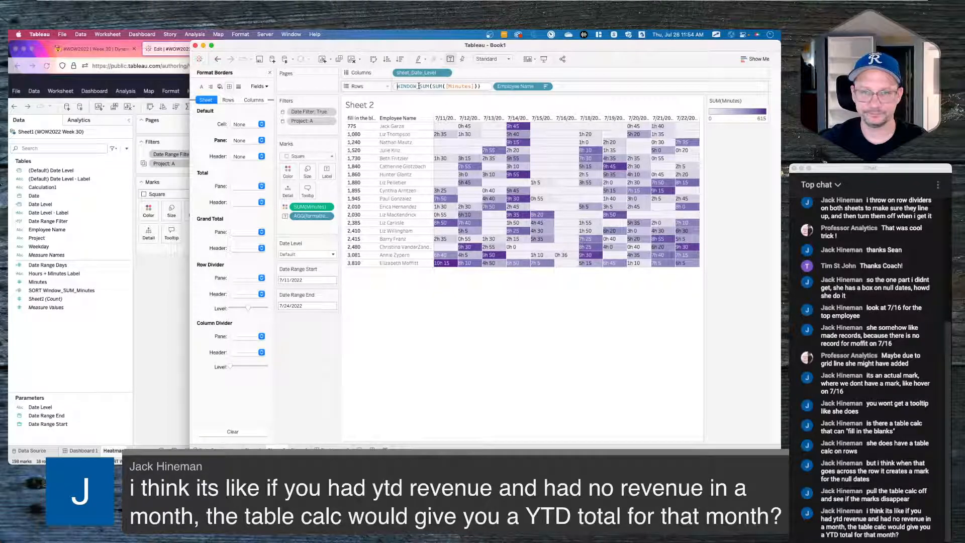
key(Return)
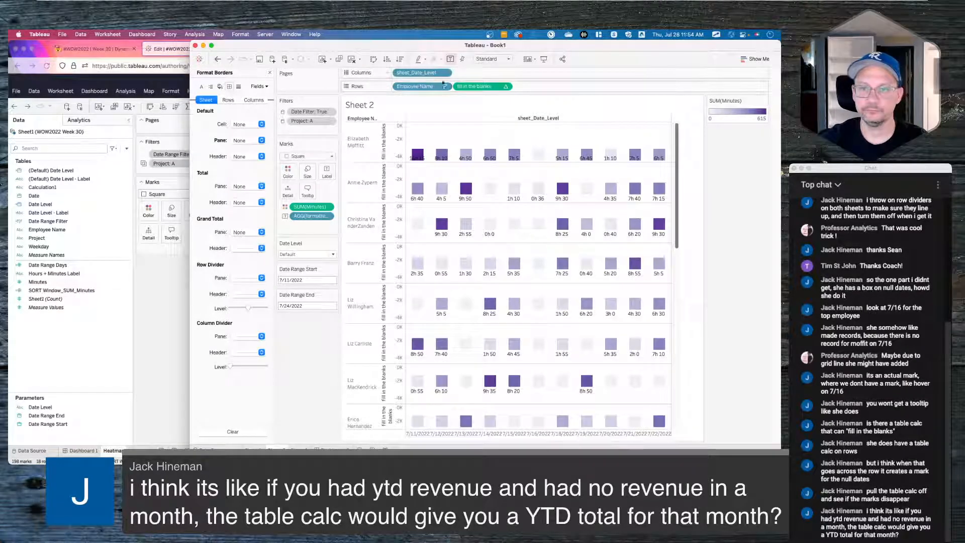
click(506, 86)
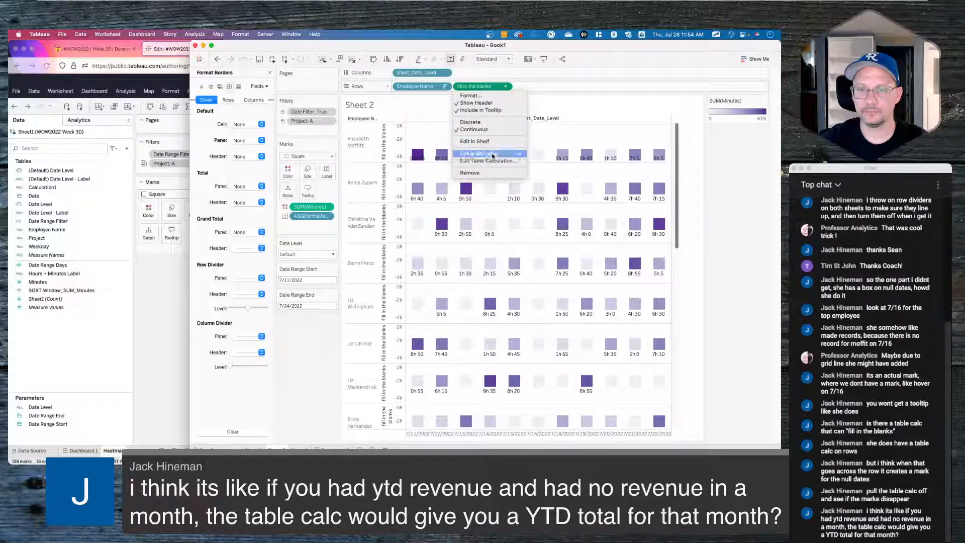
click(470, 122)
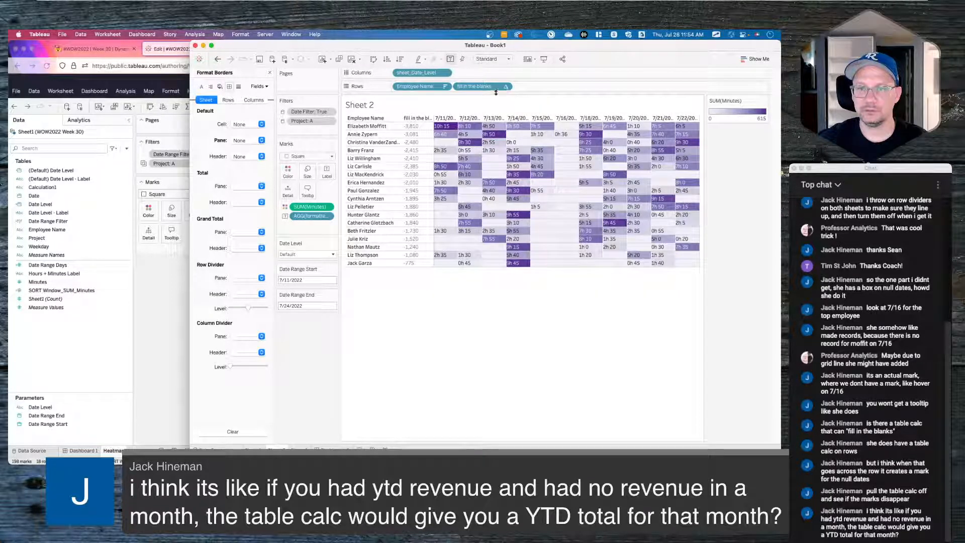
drag(484, 87, 398, 86)
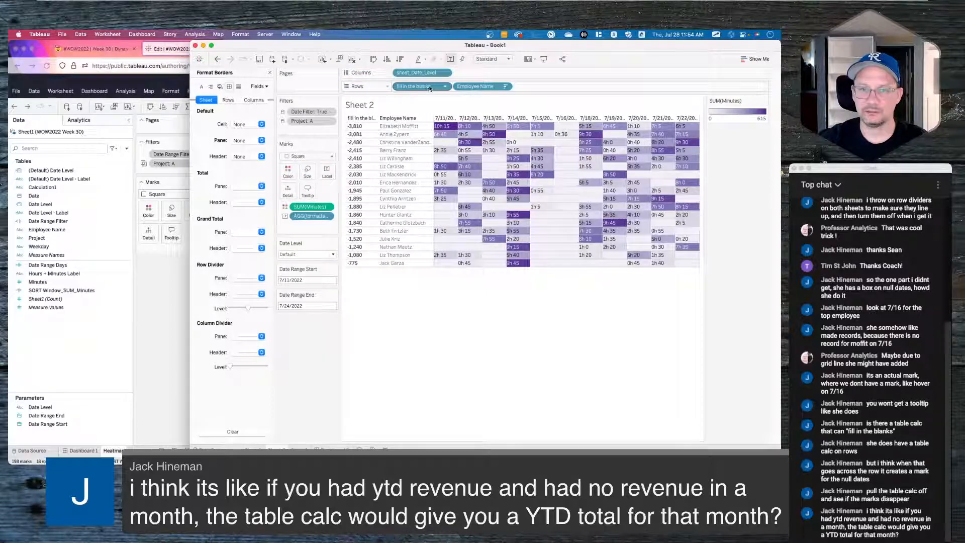
click(446, 86)
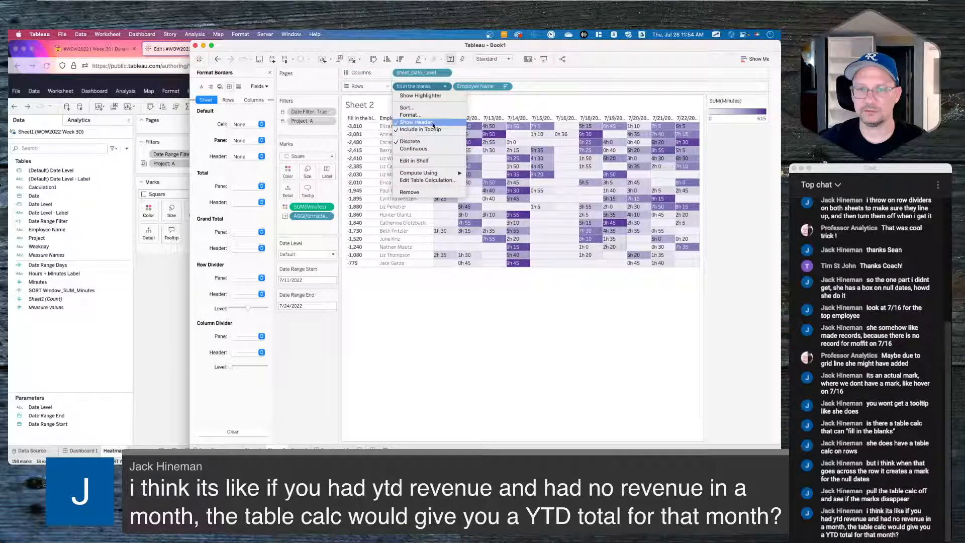
click(415, 122)
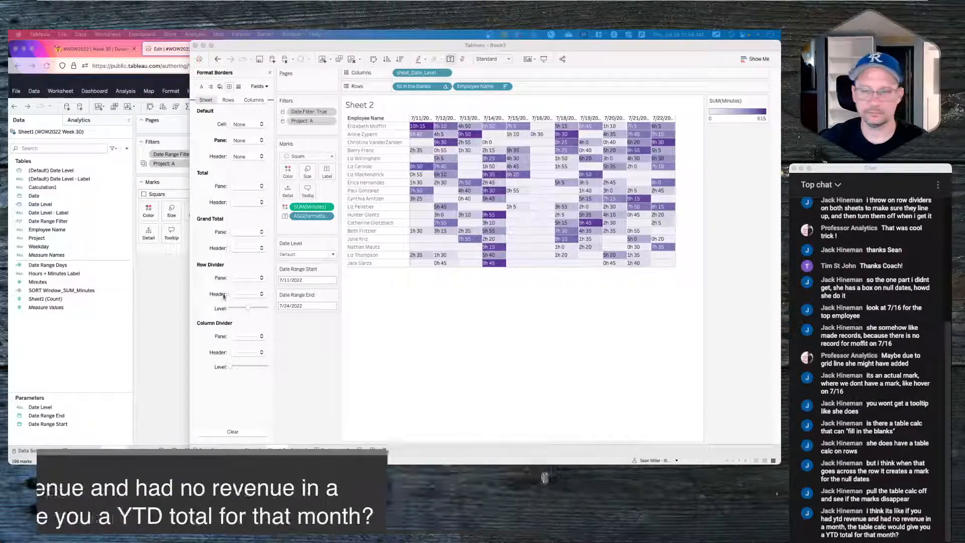
- Hide the fill in the blanks header on the Rows shelf
click(469, 316)
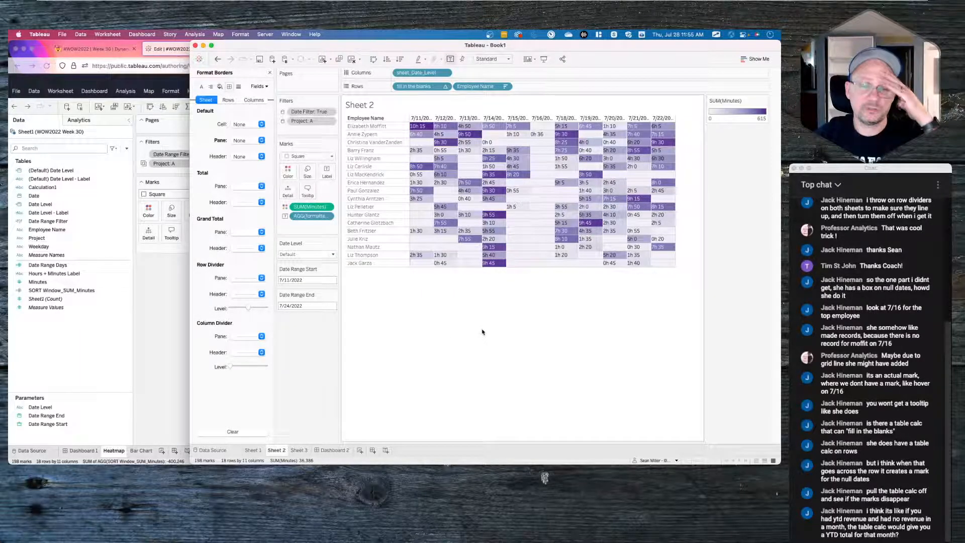
click(269, 73)
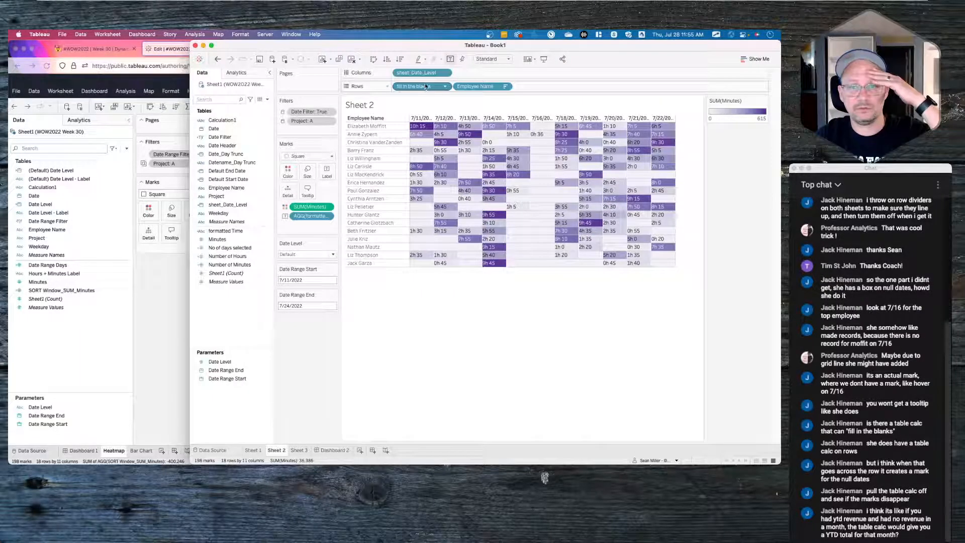
right_click(424, 86)
click(433, 136)
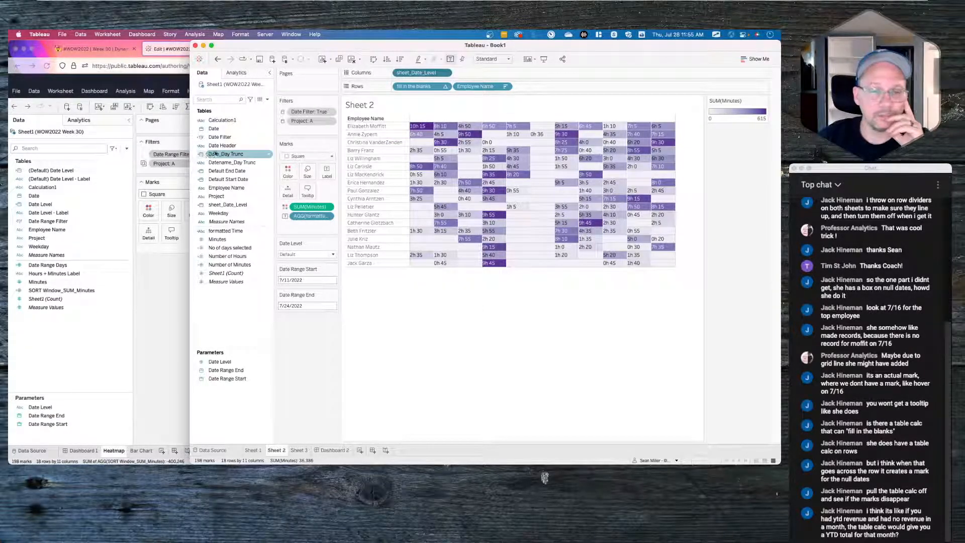
- Add Date Header to Columns with sheet_Date_Level placed before it, then view Dashboard 2
drag(221, 146, 398, 74)
mouse_move(535, 183)
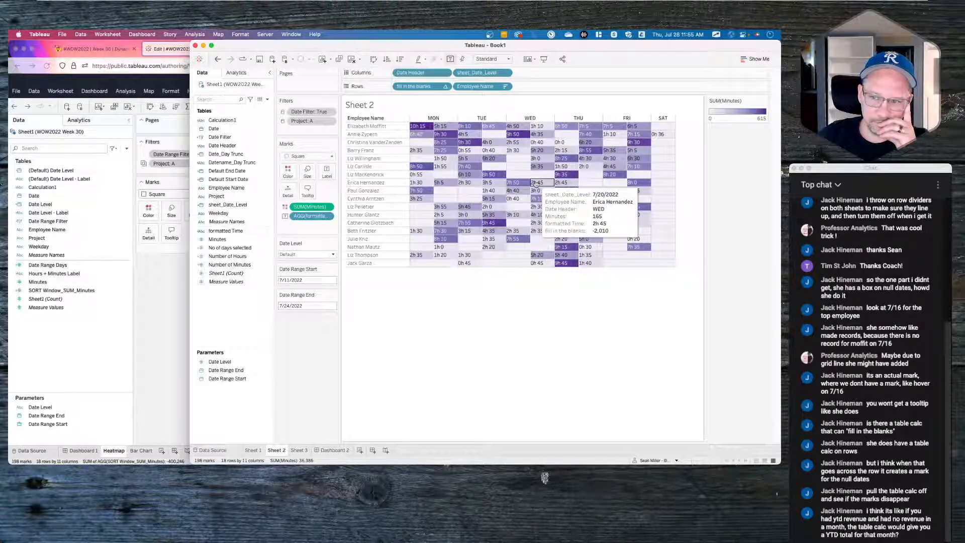
drag(480, 75, 400, 74)
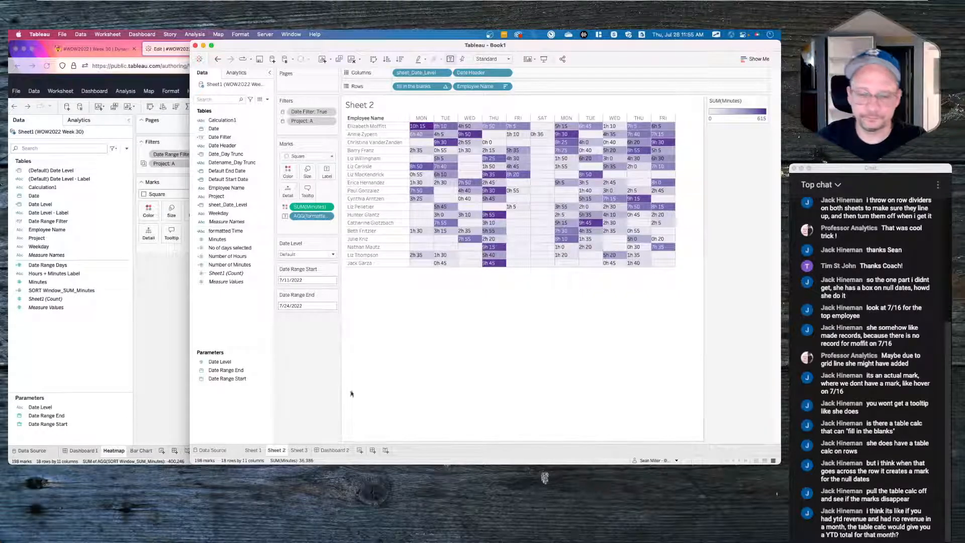
click(334, 451)
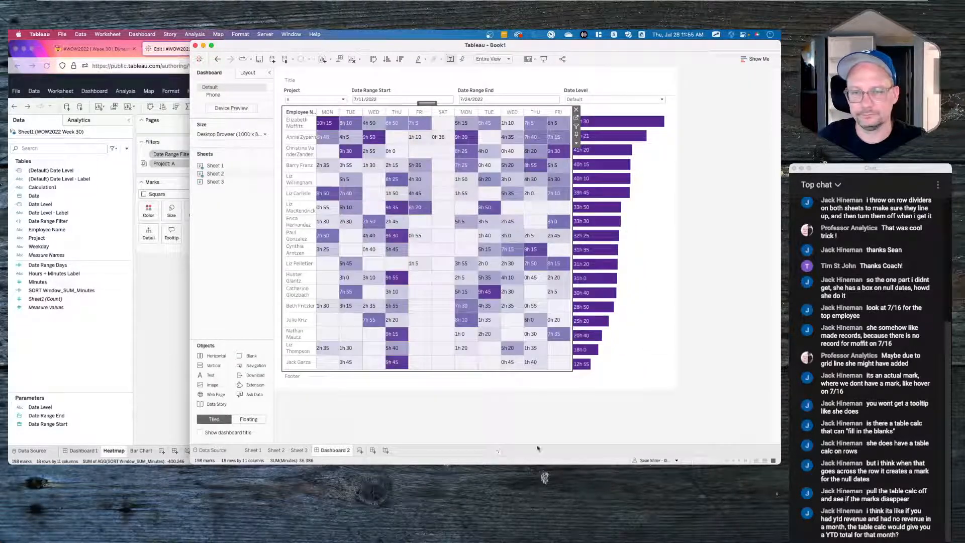
- Open Sheet 2 from the dashboard and review its border and mark colour settings
click(704, 312)
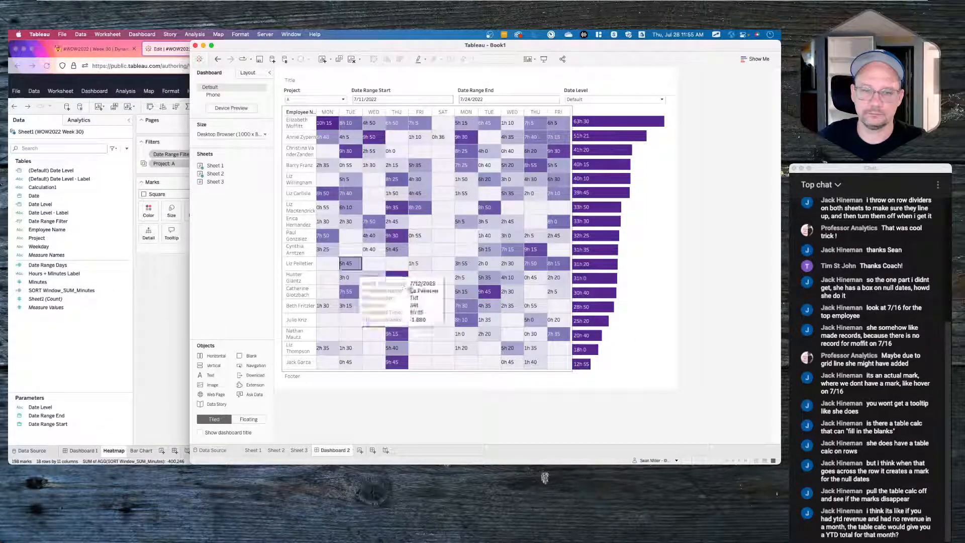
right_click(444, 261)
key(Escape)
click(576, 120)
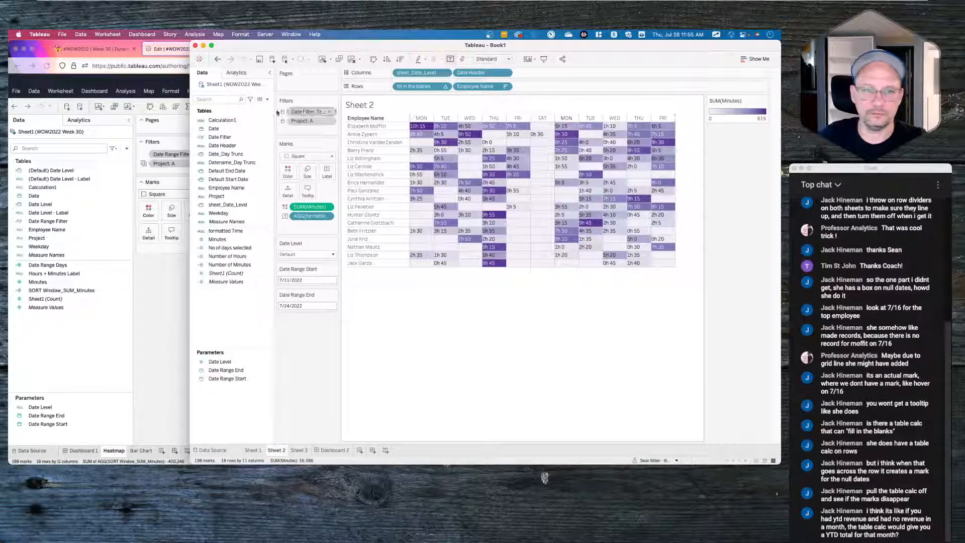
mouse_move(565, 206)
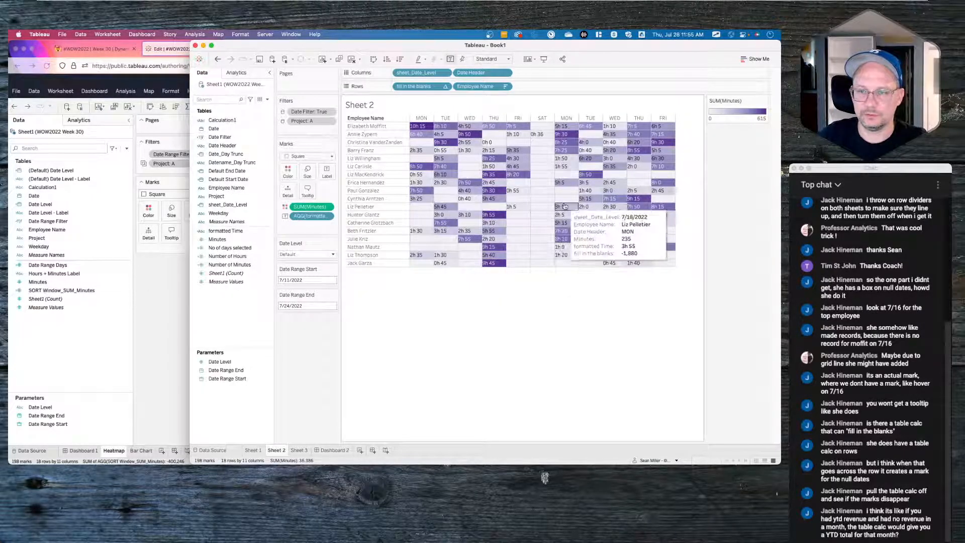
right_click(533, 189)
click(548, 226)
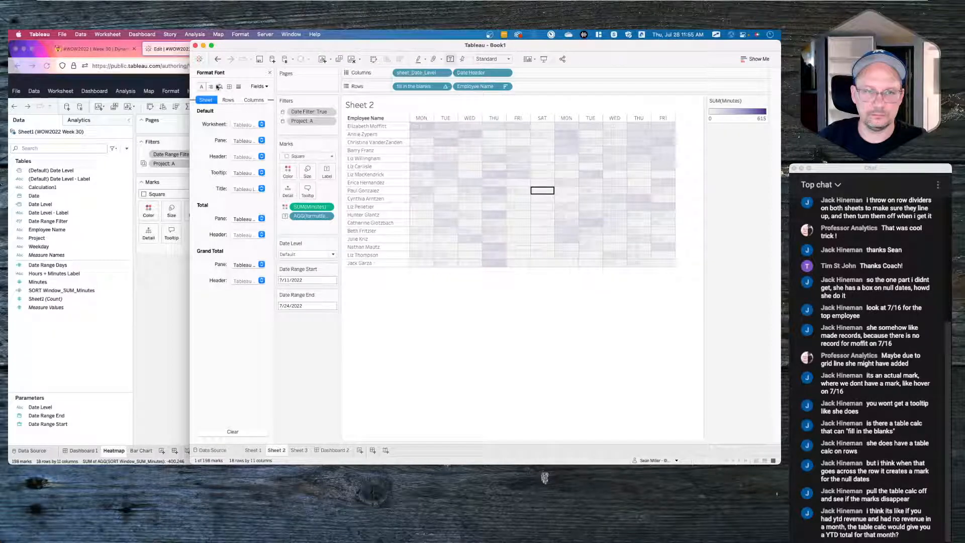
click(220, 86)
click(229, 86)
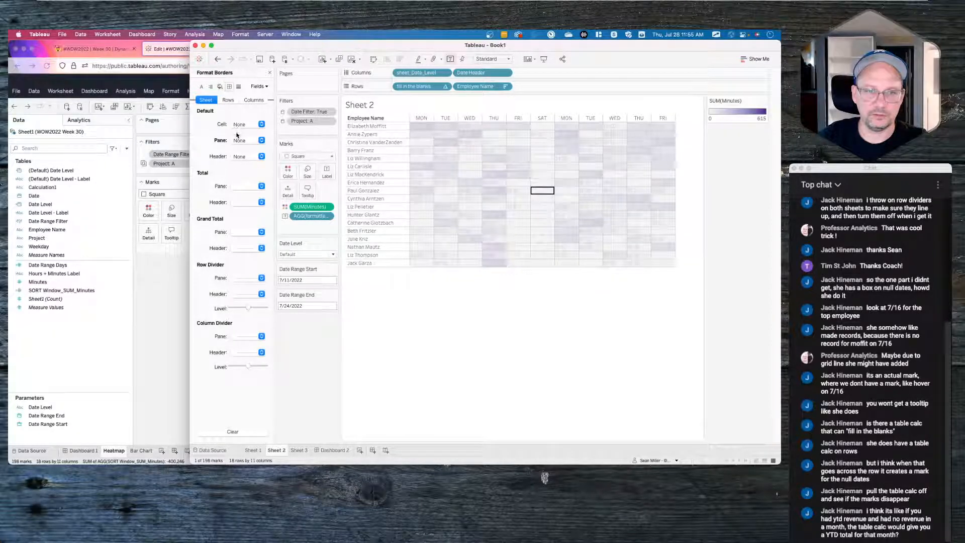
click(246, 157)
click(457, 329)
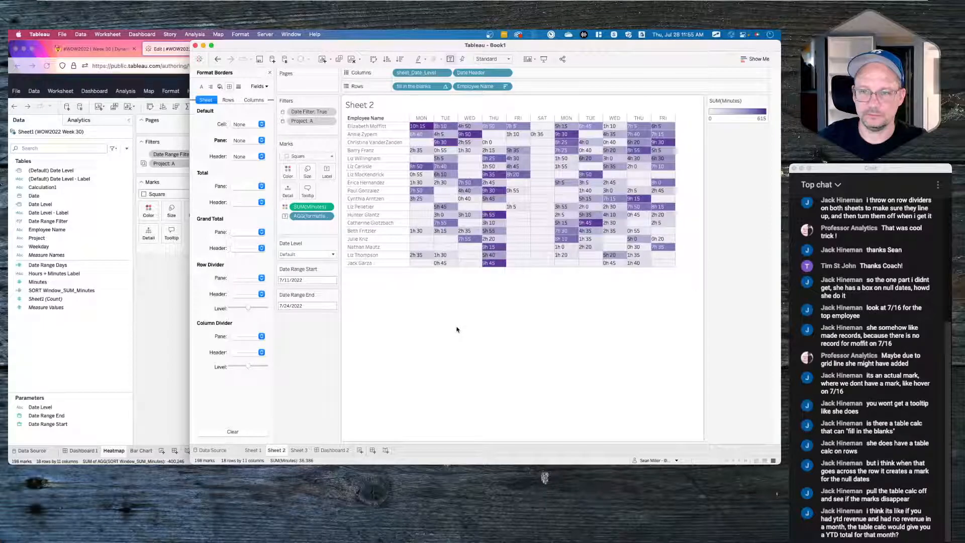
click(288, 171)
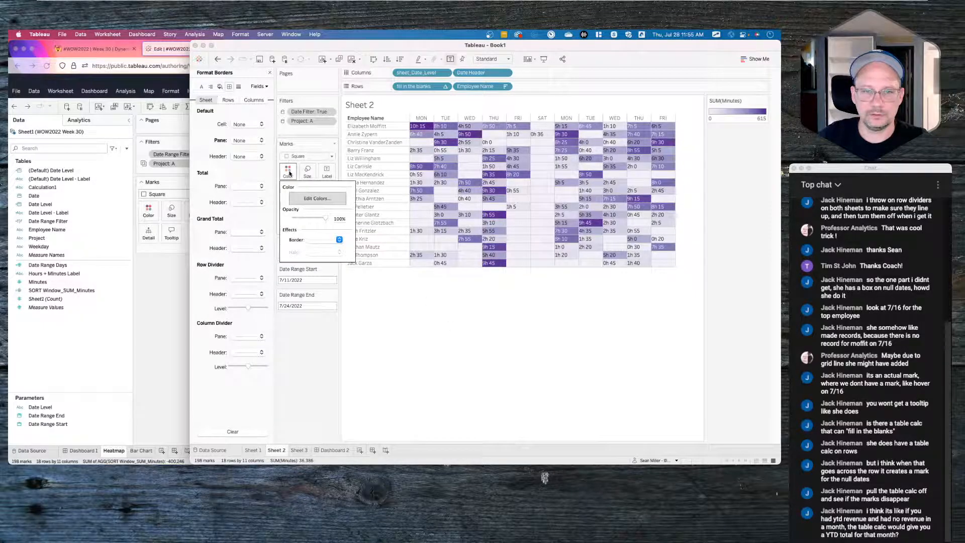
click(322, 239)
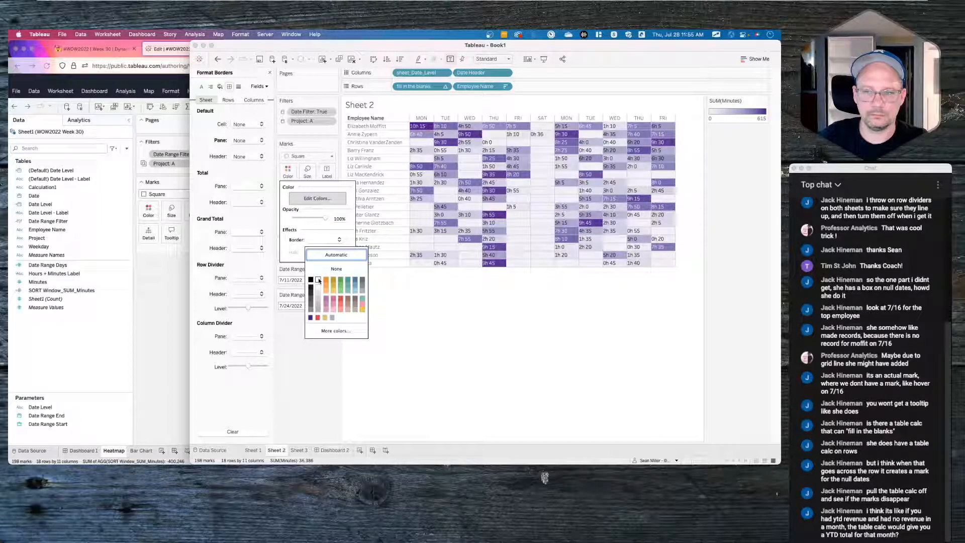
click(515, 342)
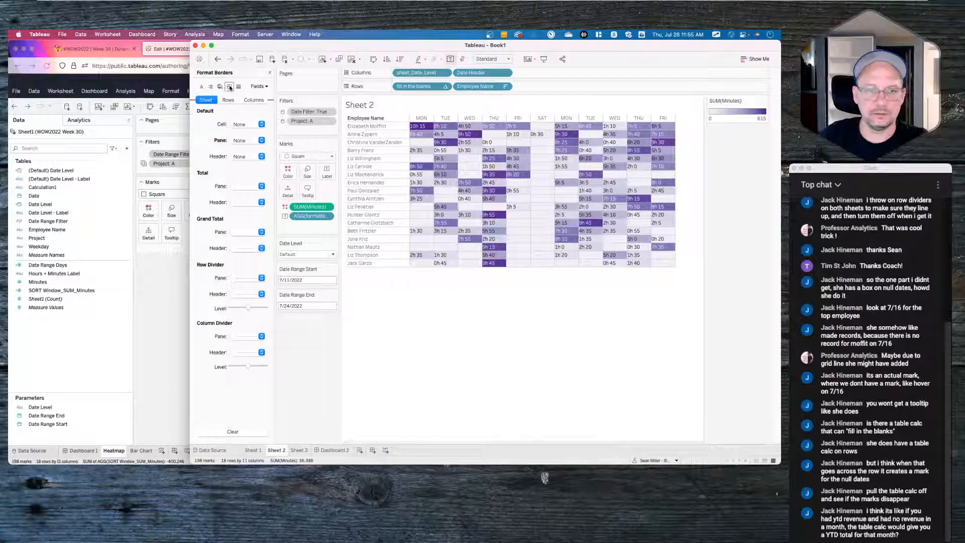
- Clear the Default Pane border and set row and column divider lines to None
click(243, 142)
right_click(214, 144)
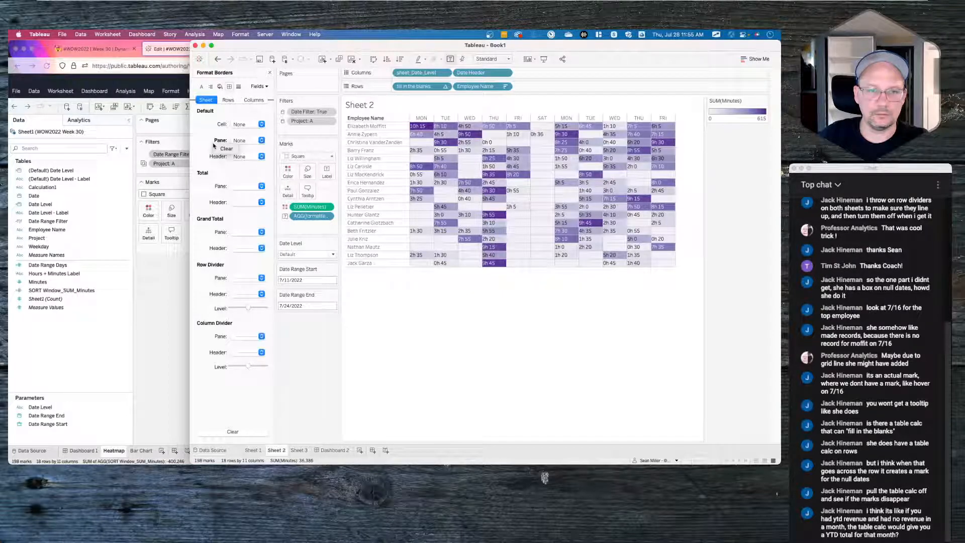
click(226, 148)
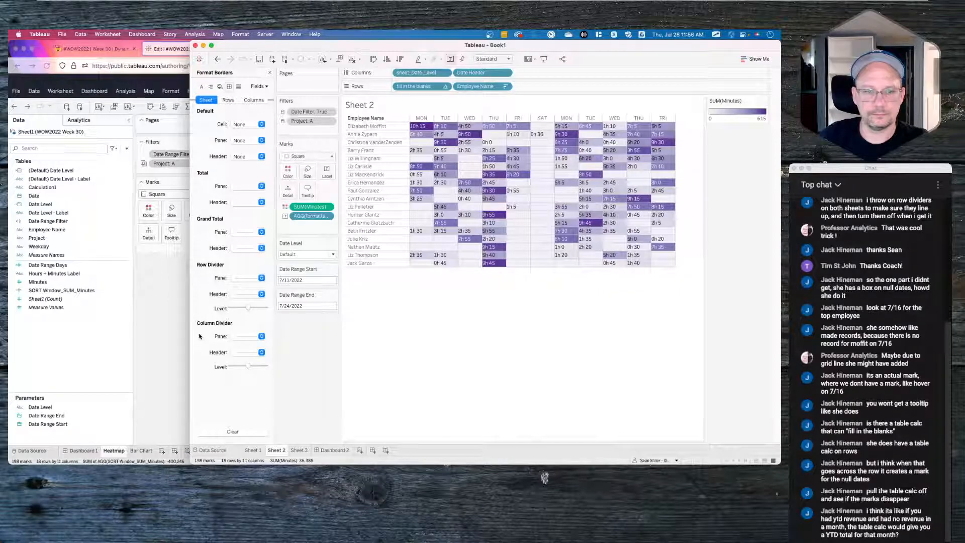
click(261, 278)
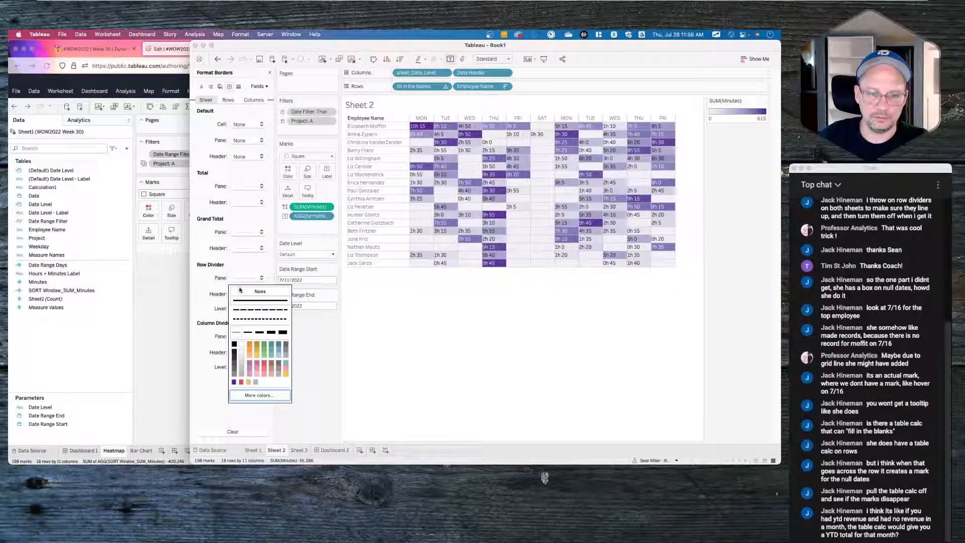
click(241, 290)
click(261, 336)
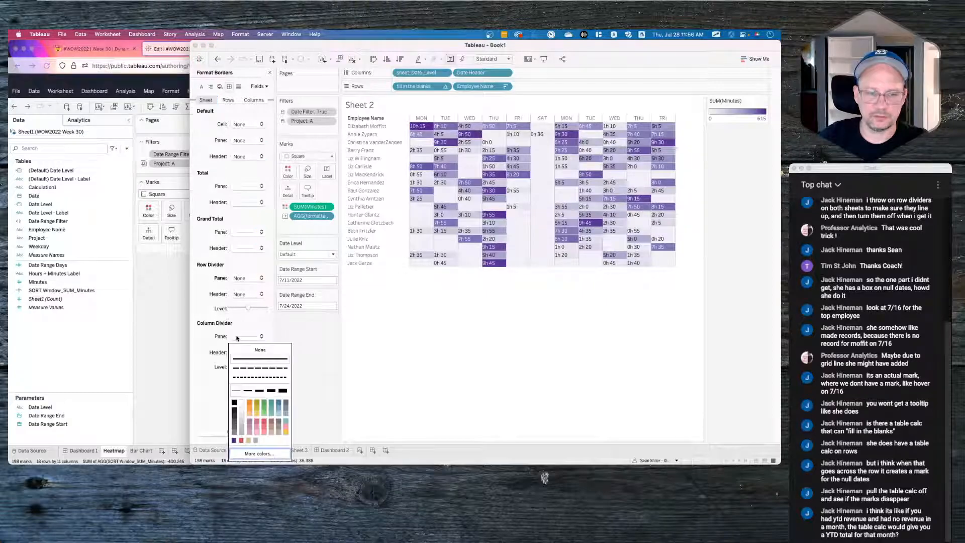
click(238, 350)
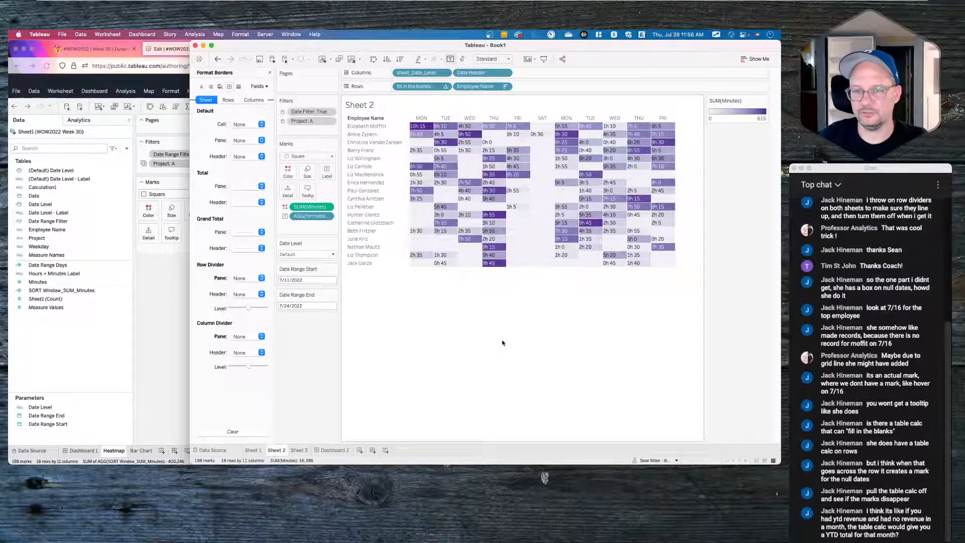
click(332, 449)
- Clear the heatmap selection, then widen the Employee Name column so each name fits on one line
mouse_move(450, 363)
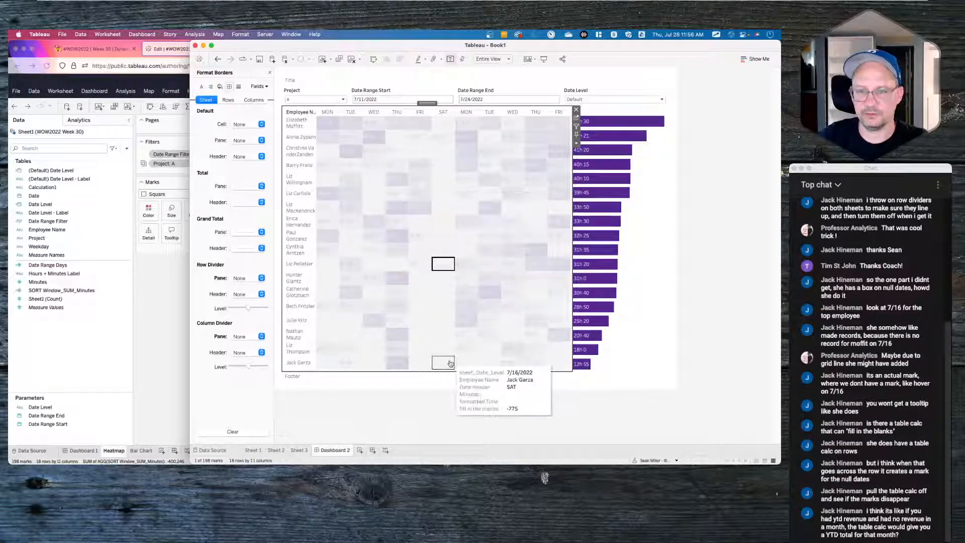
click(442, 263)
click(458, 410)
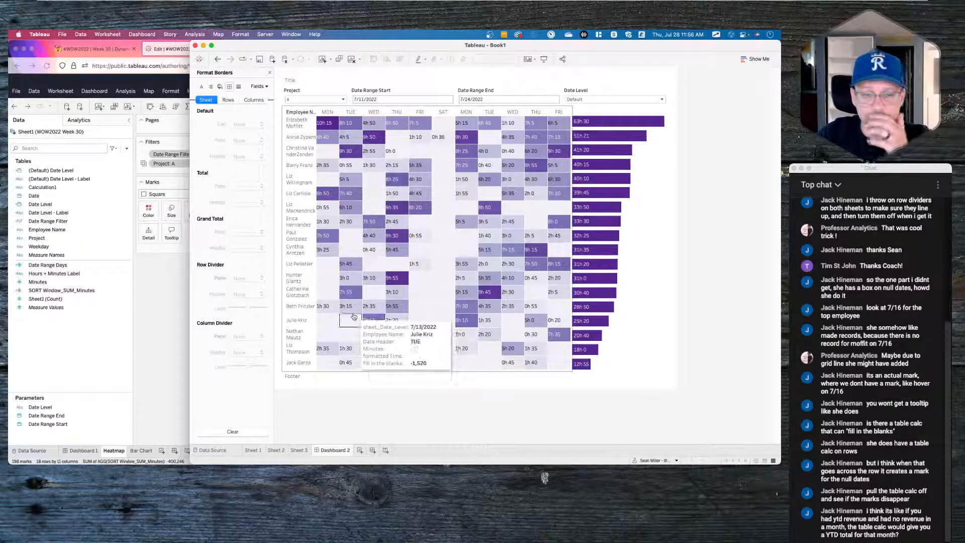
click(321, 321)
drag(321, 322, 346, 321)
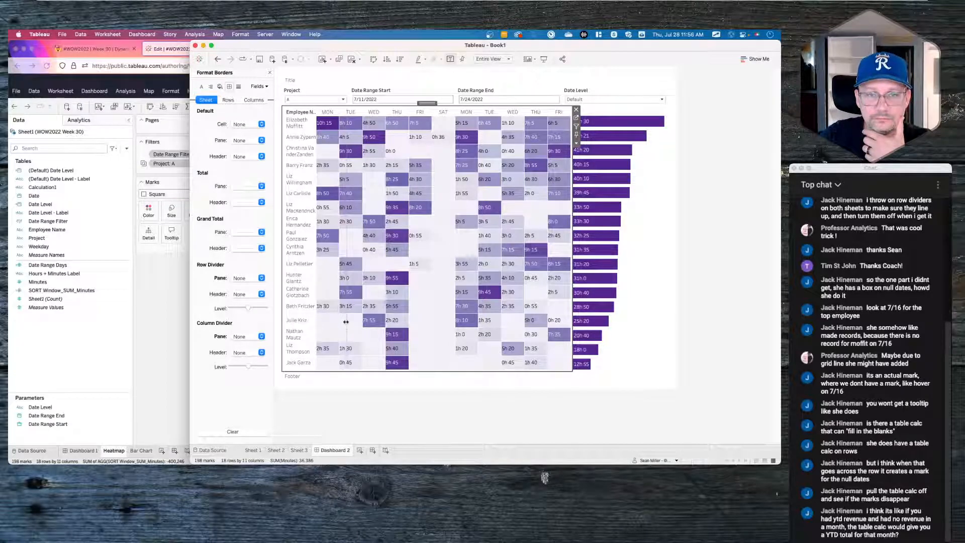